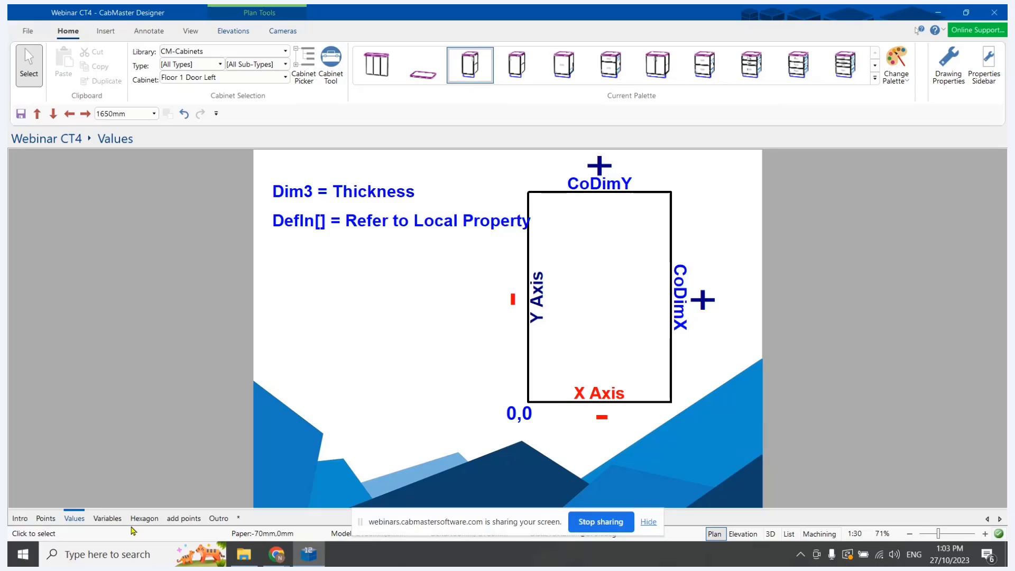
View the Variables drawing, then inspect the Width and Depth entries in the drawing properties' Local Properties definitions under My Setup
{"action": "left_click", "coordinate": [118, 518]}
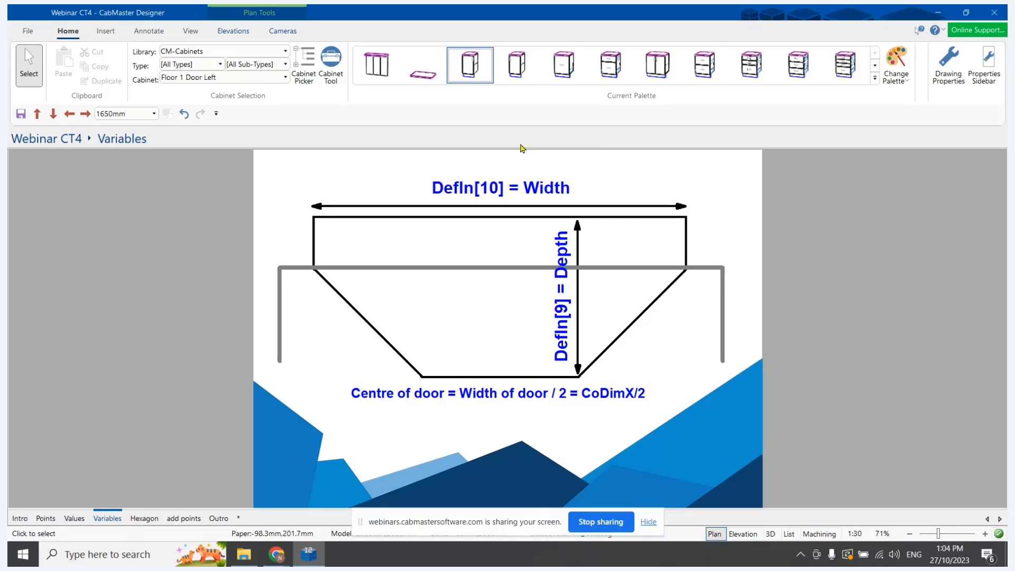
{"action": "left_click", "coordinate": [948, 63]}
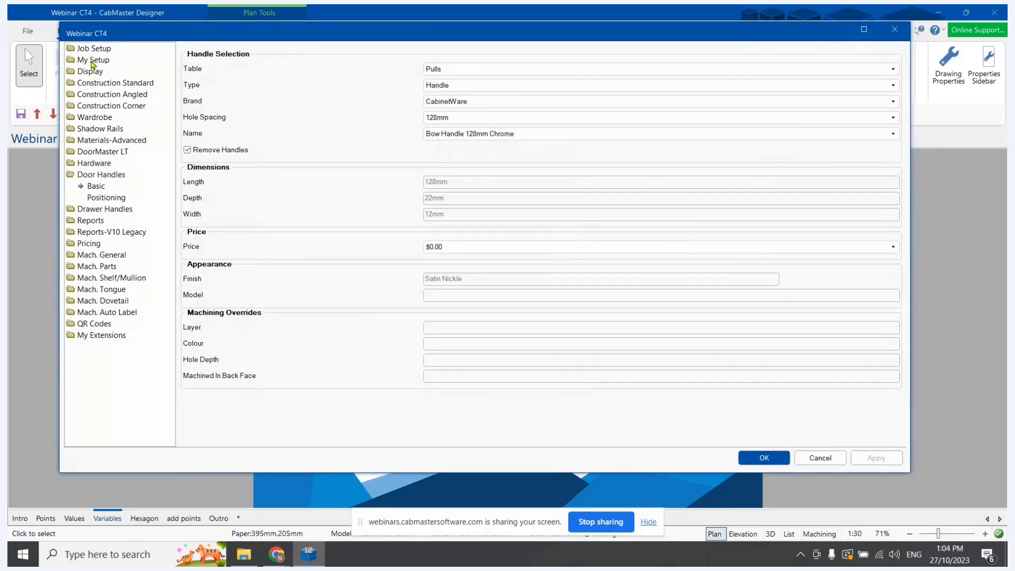
{"action": "left_click", "coordinate": [93, 60]}
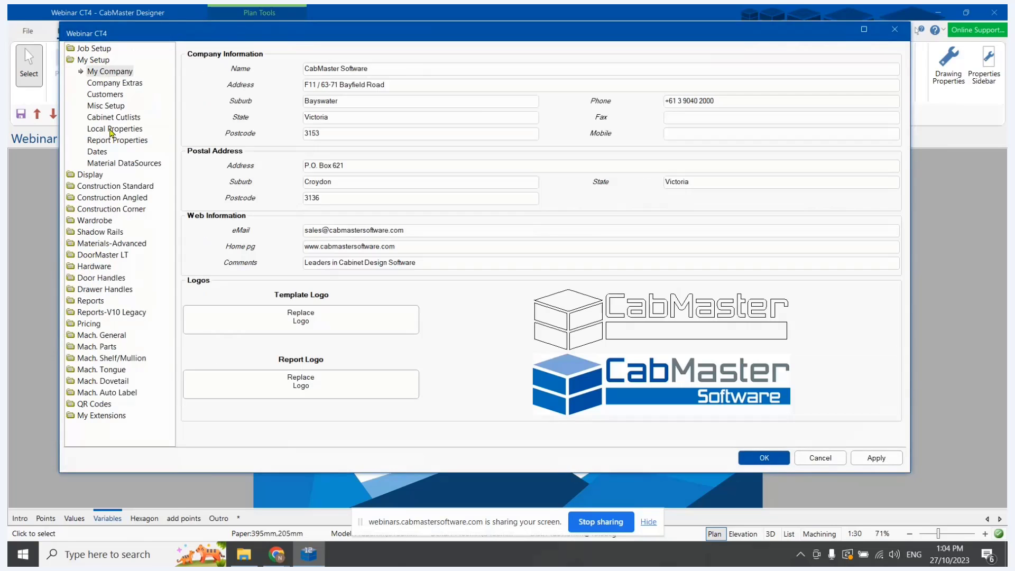
{"action": "left_click", "coordinate": [112, 131]}
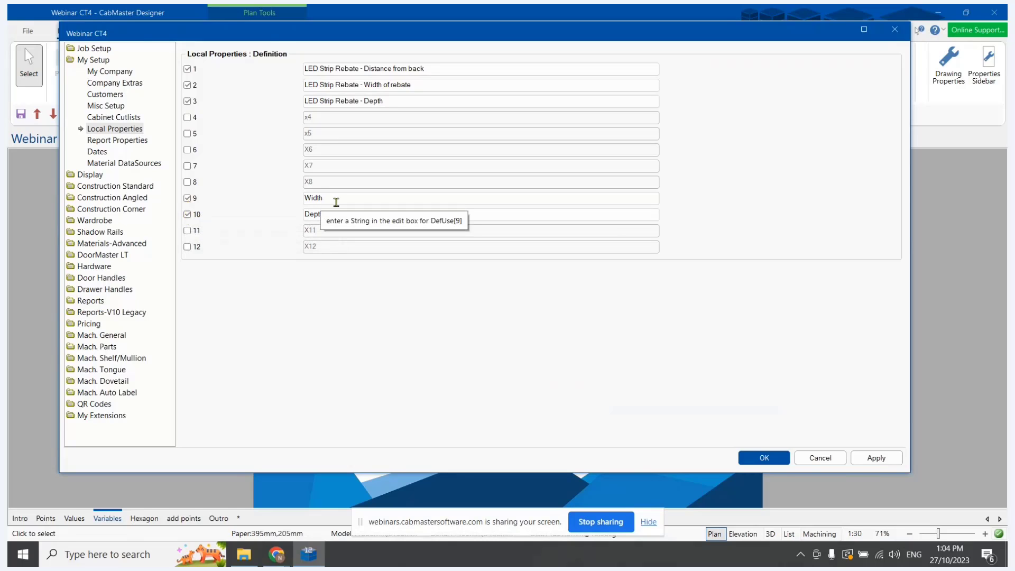
{"action": "double_click", "coordinate": [320, 202]}
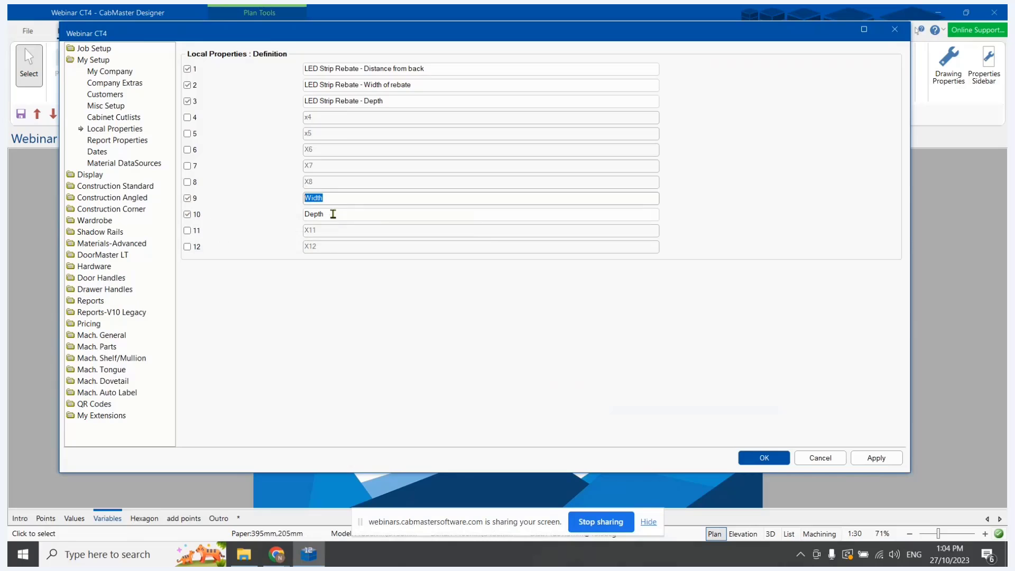
{"action": "double_click", "coordinate": [333, 216]}
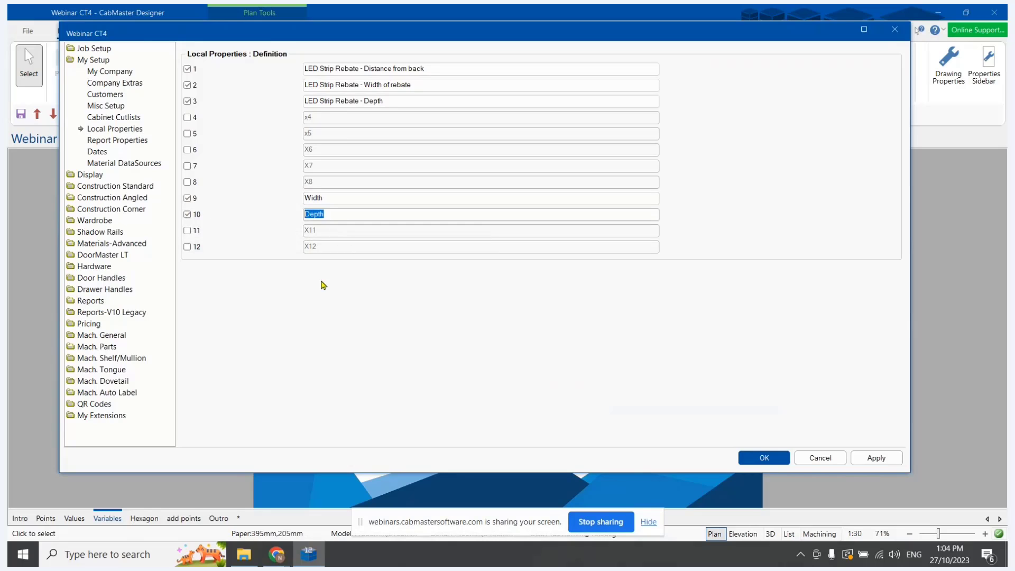
Set the job's local properties Width to 200mm and Depth to 50mm, and apply the drawing properties
{"action": "left_click", "coordinate": [102, 49]}
{"action": "left_click_drag", "start_coordinate": [569, 118], "coordinate": [435, 113]}
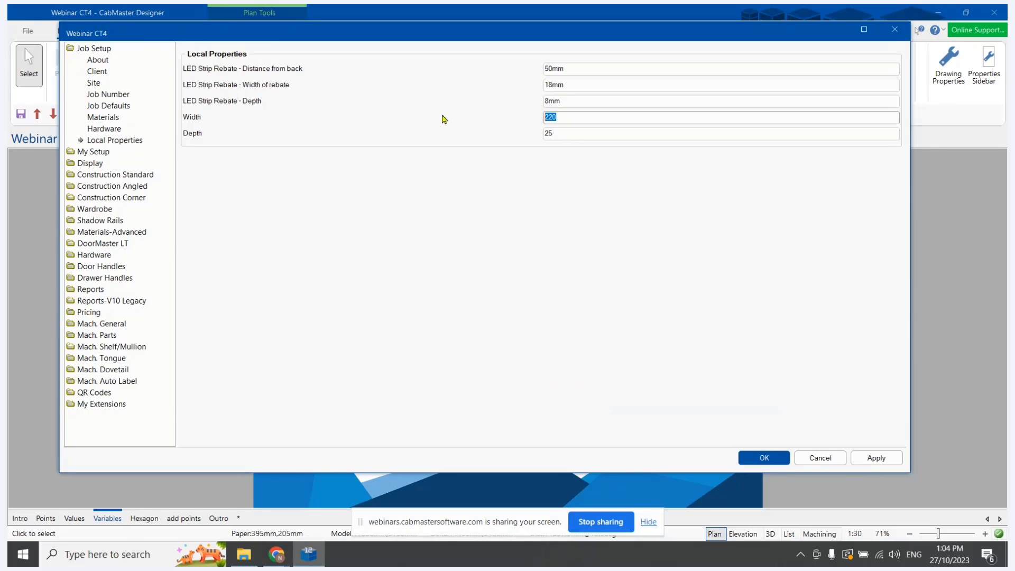
{"action": "type", "text": "200"}
{"action": "left_click_drag", "start_coordinate": [562, 132], "coordinate": [531, 135]}
{"action": "type", "text": "50"}
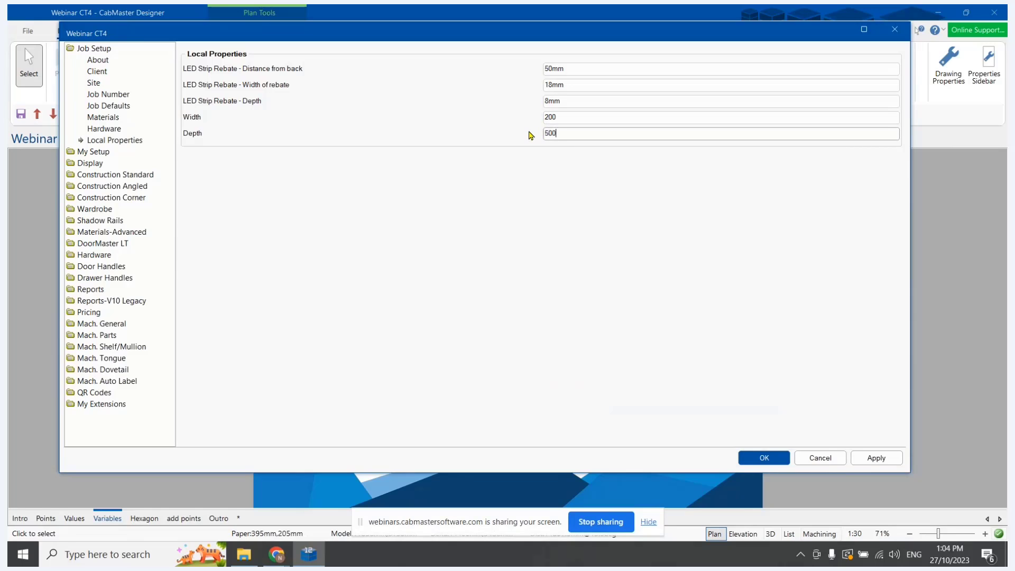
{"action": "type", "text": "mm"}
{"action": "left_click", "coordinate": [573, 115]}
{"action": "type", "text": "mm"}
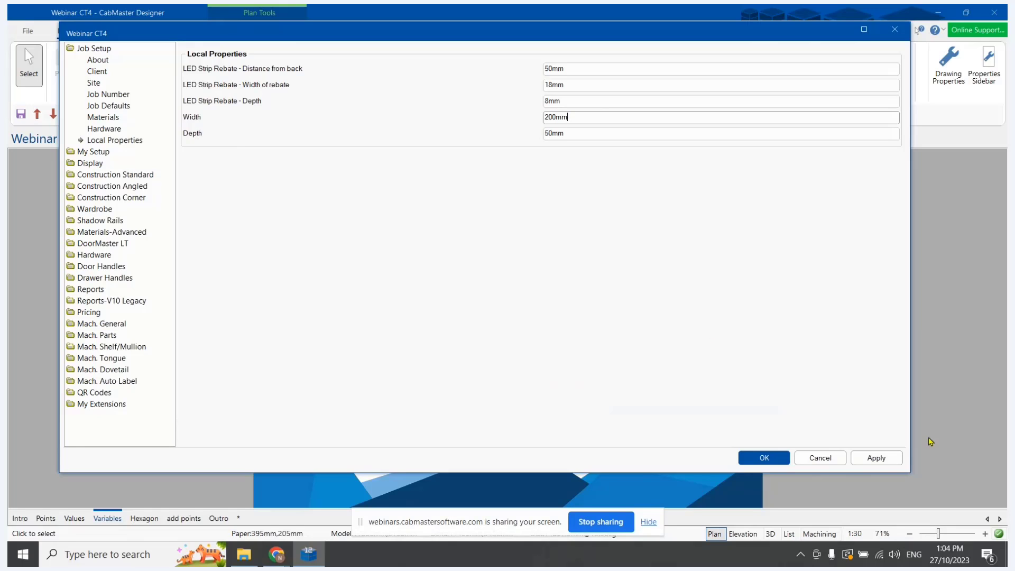
{"action": "left_click", "coordinate": [893, 458]}
{"action": "left_click", "coordinate": [779, 459]}
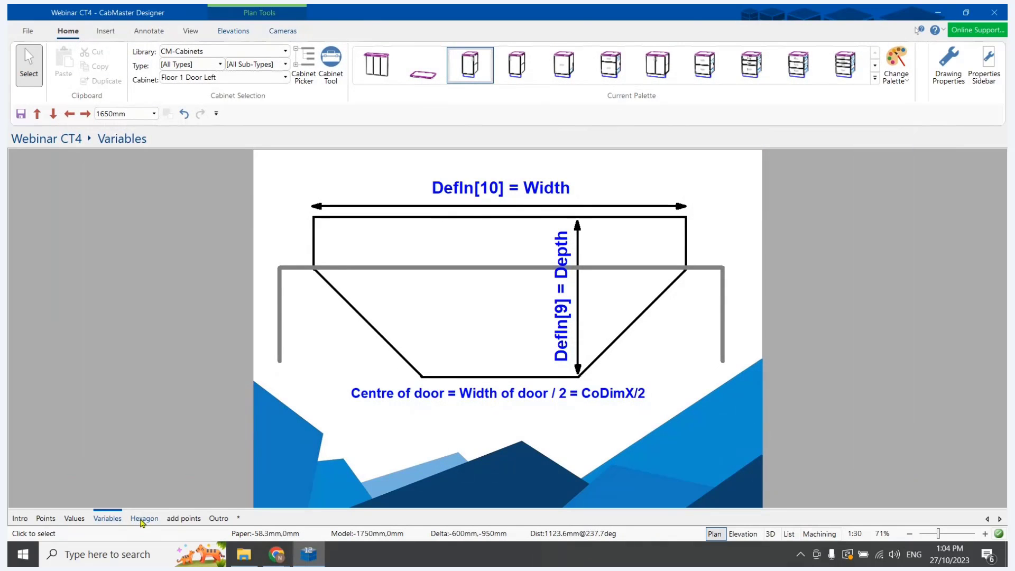
View the Hexagon drawing and examine the cutout's point layout starting from Point 1
{"action": "left_click", "coordinate": [142, 518]}
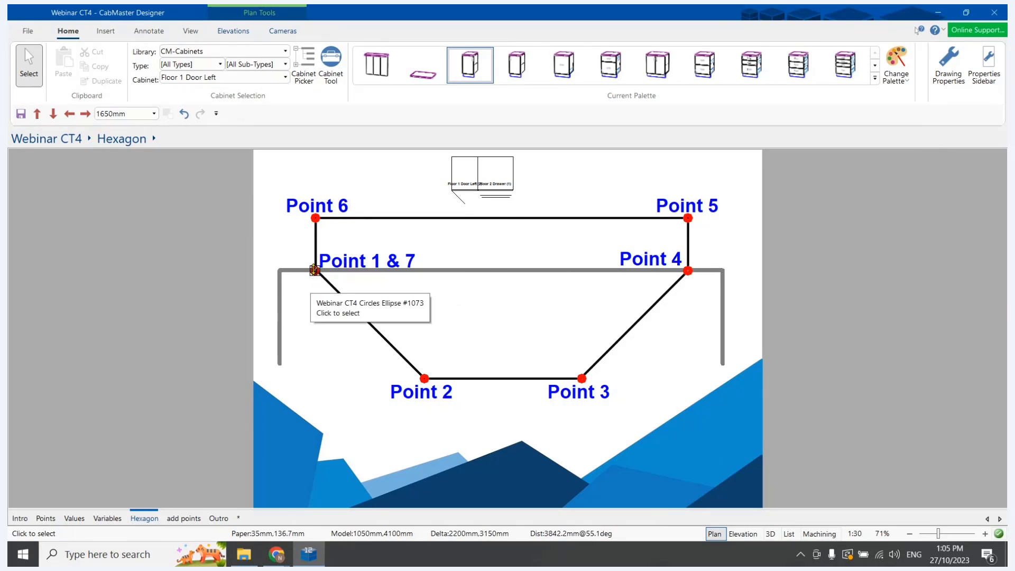
{"action": "left_click", "coordinate": [314, 270]}
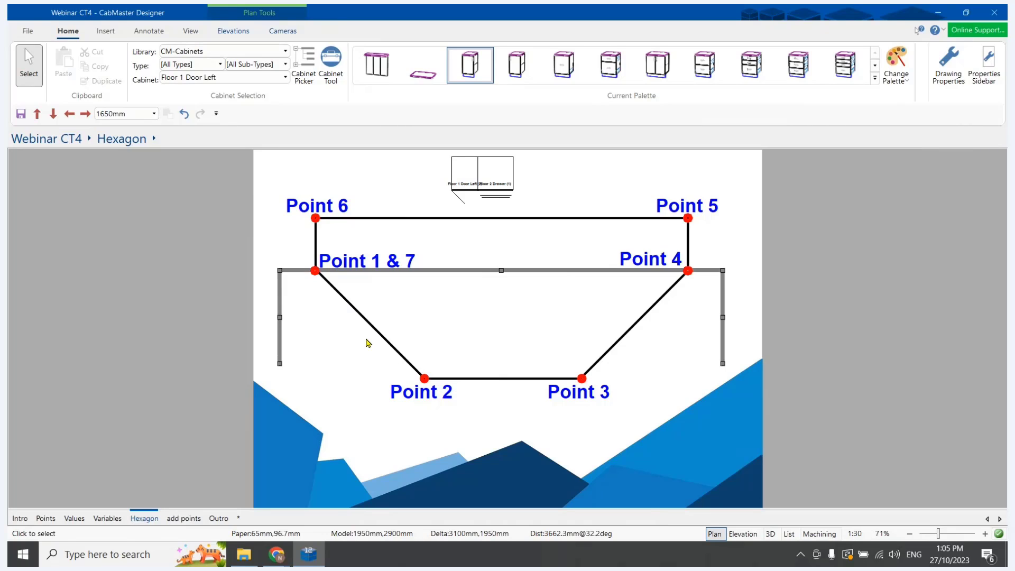
{"action": "left_click", "coordinate": [29, 355]}
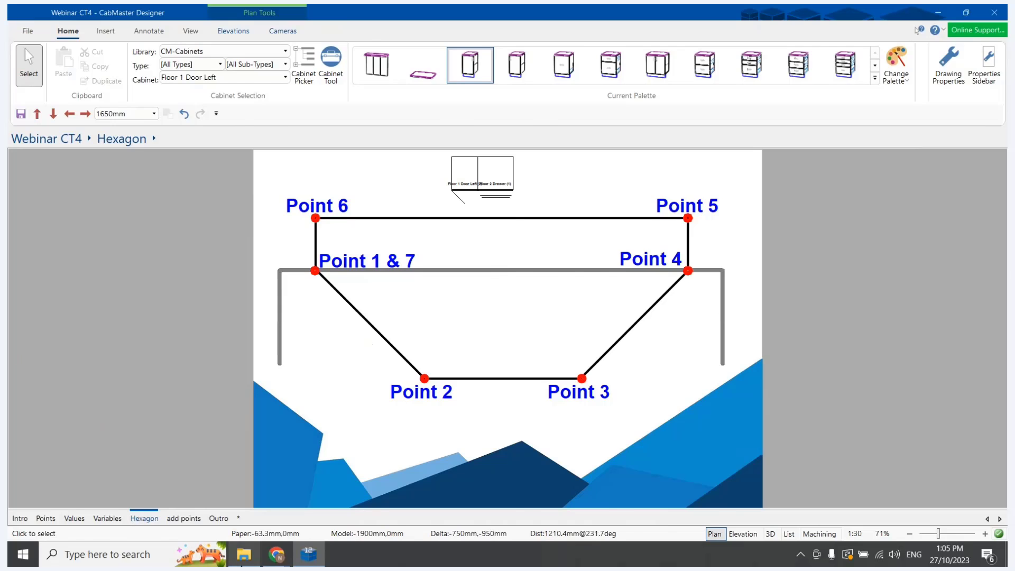
Switch to File Explorer and duplicate Sample.qlt within the Custom machining folder
{"action": "left_click", "coordinate": [243, 554]}
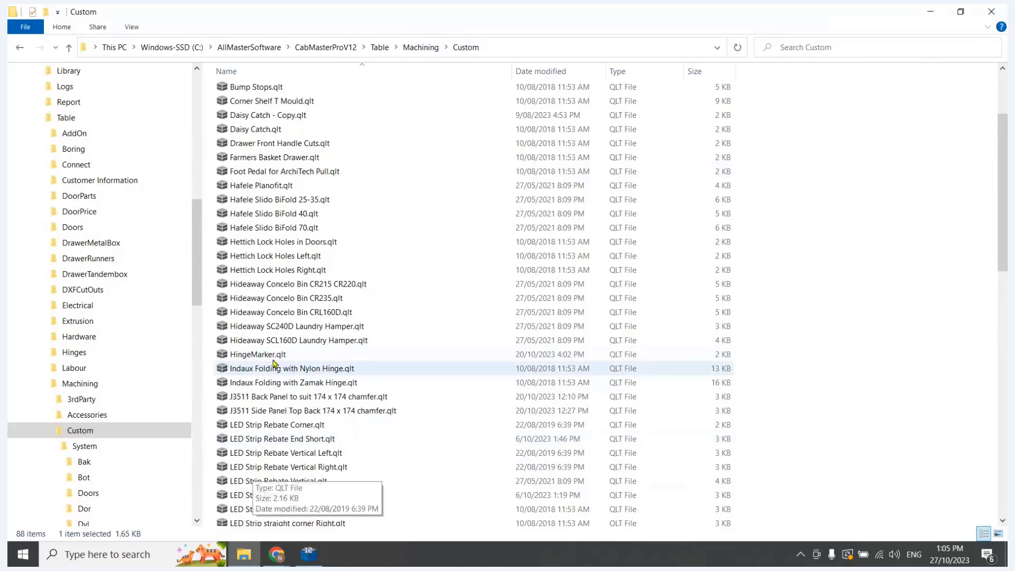
{"action": "scroll", "coordinate": [253, 423], "scroll_direction": "down", "scroll_amount": 6}
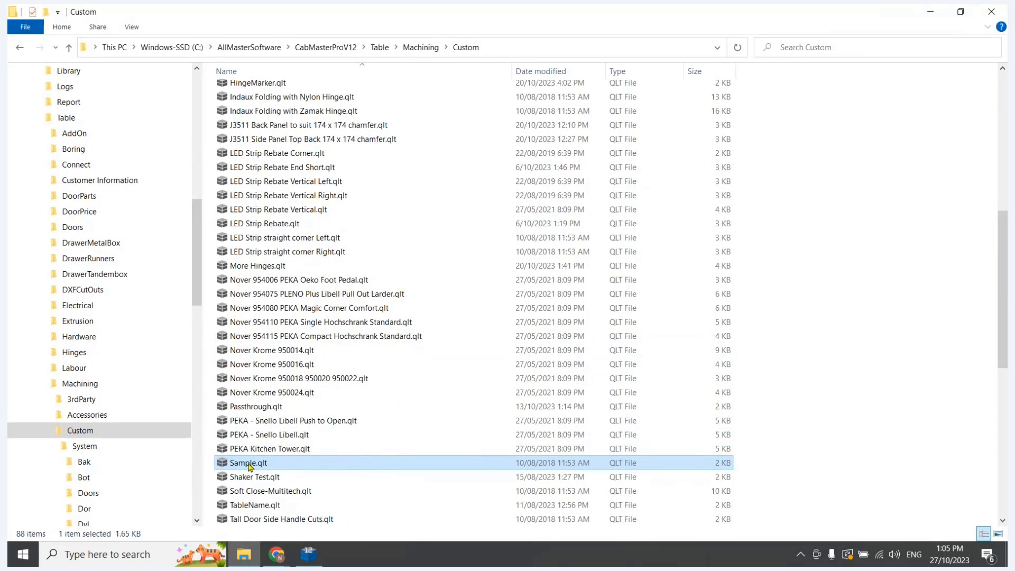
{"action": "right_click", "coordinate": [249, 464]}
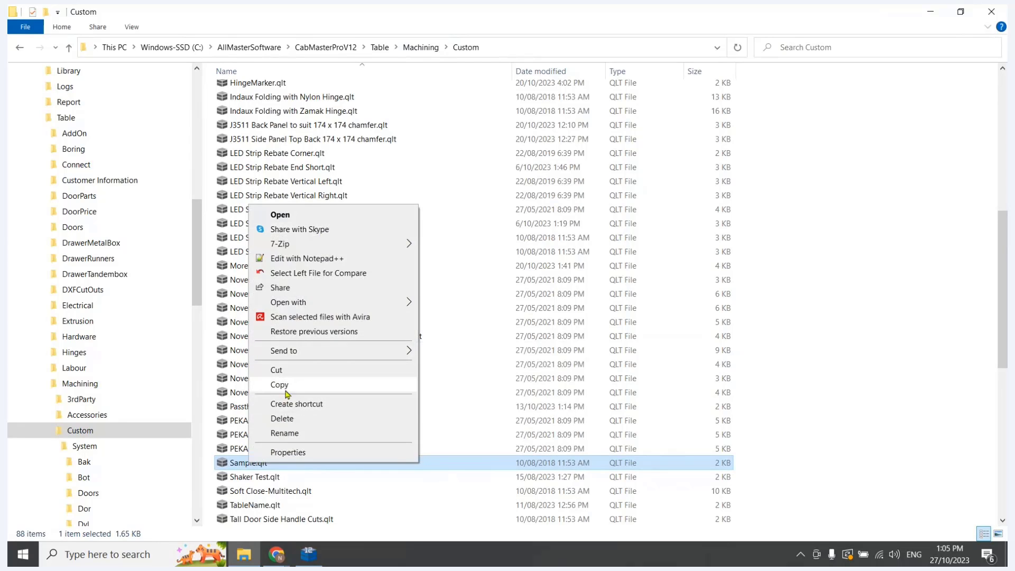
{"action": "left_click", "coordinate": [285, 391]}
{"action": "right_click", "coordinate": [851, 313]}
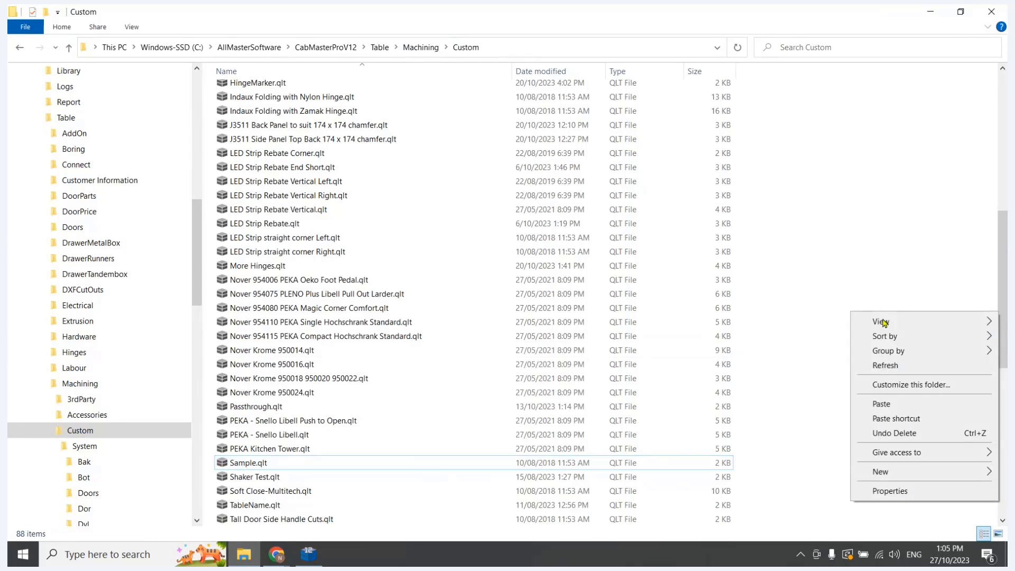
{"action": "left_click", "coordinate": [883, 409]}
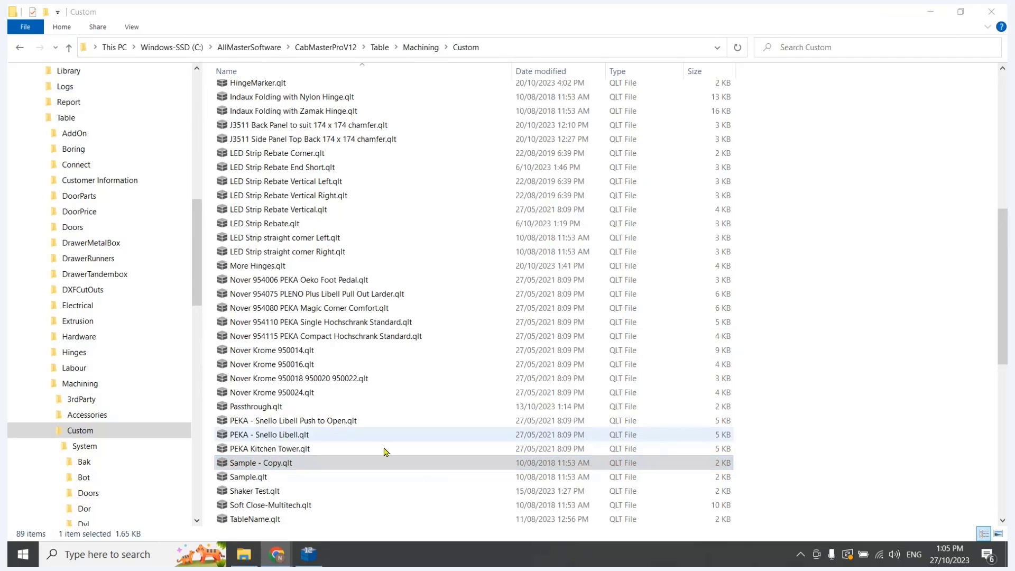
Rename the copy of Sample.qlt as Handle Cutout.qlt
{"action": "right_click", "coordinate": [267, 465]}
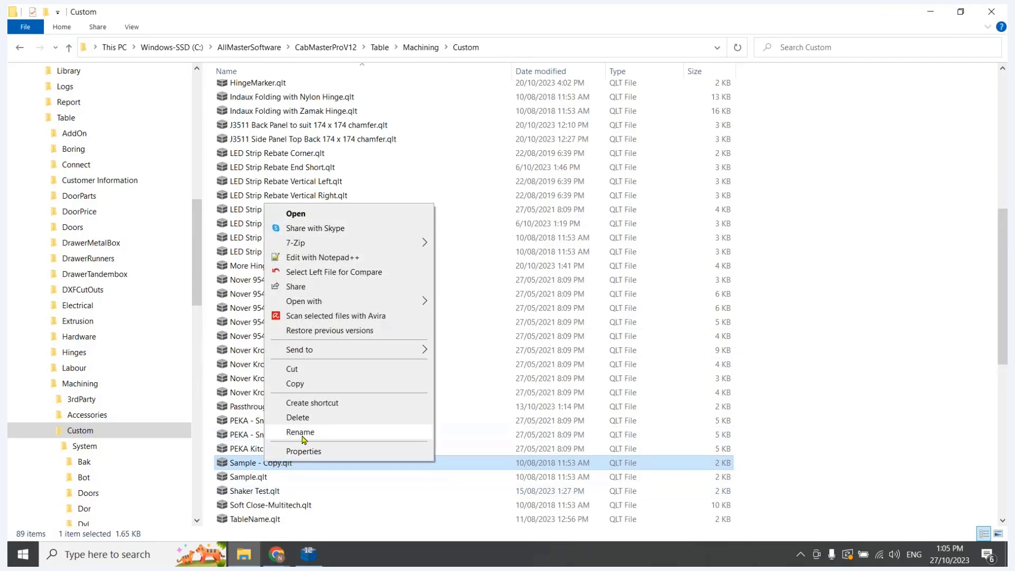
{"action": "left_click", "coordinate": [303, 434]}
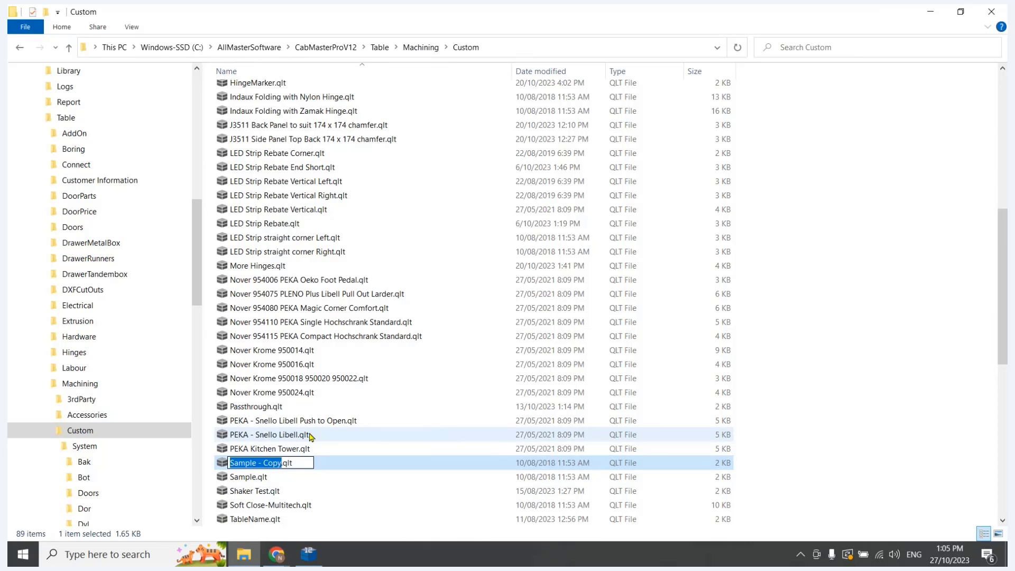
{"action": "type", "text": "Handle"}
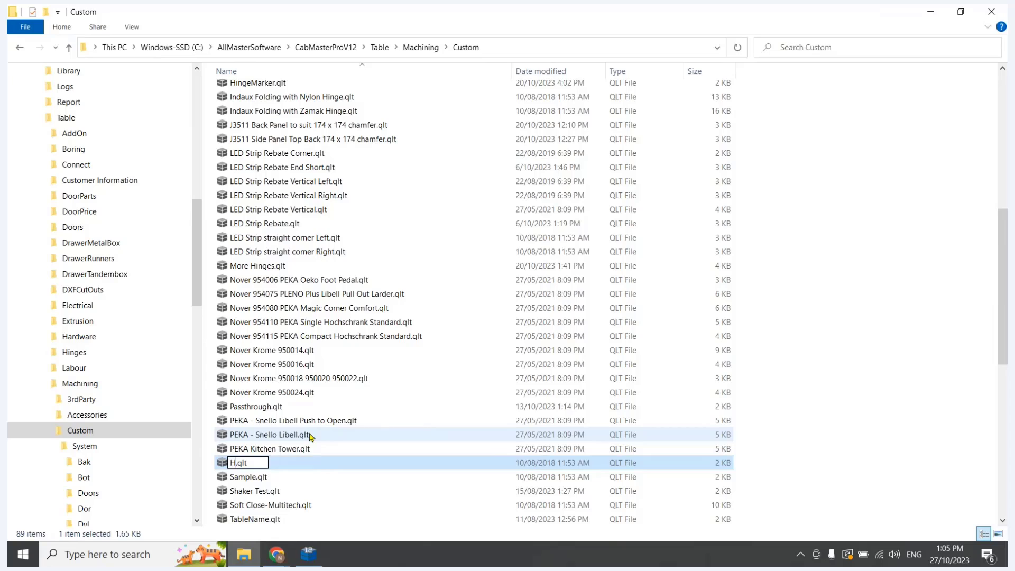
{"action": "type", "text": " Cutout"}
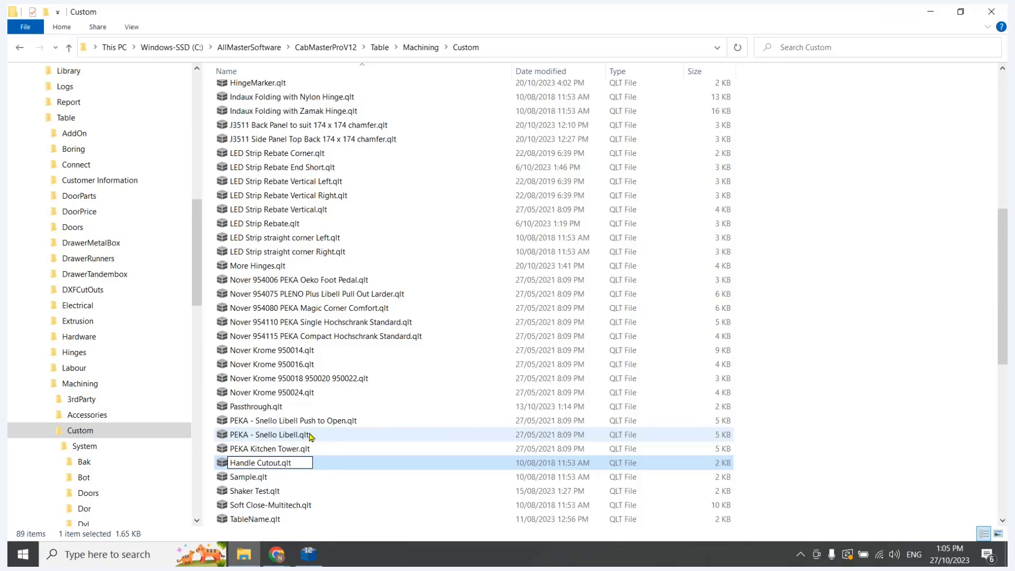
{"action": "key", "text": "Return"}
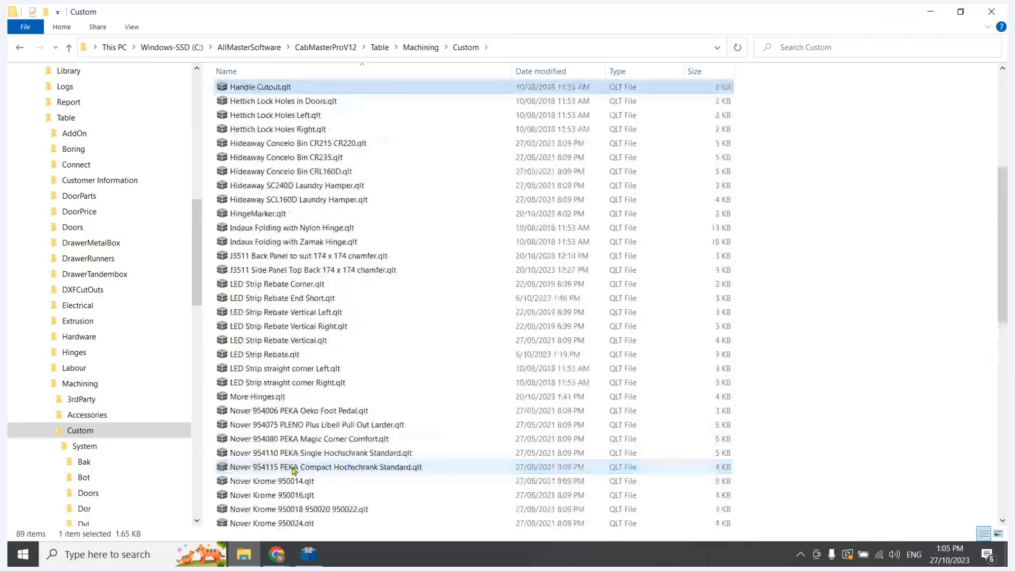
Open Handle Cutout.qlt in a maximized Table Editor and clear the contents of rows 1 to 14
{"action": "double_click", "coordinate": [272, 88]}
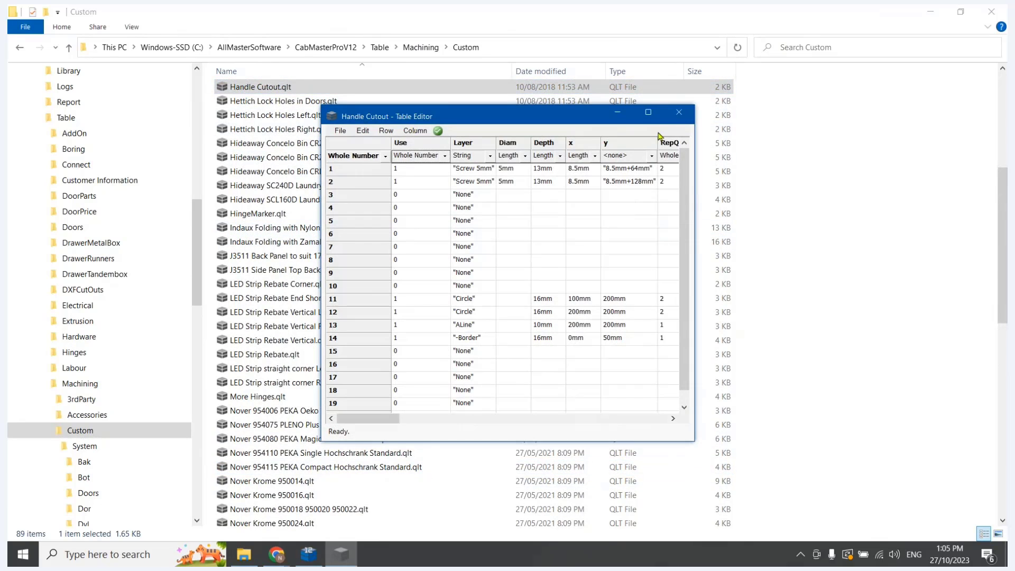
{"action": "left_click", "coordinate": [648, 112]}
{"action": "left_click", "coordinate": [48, 64]}
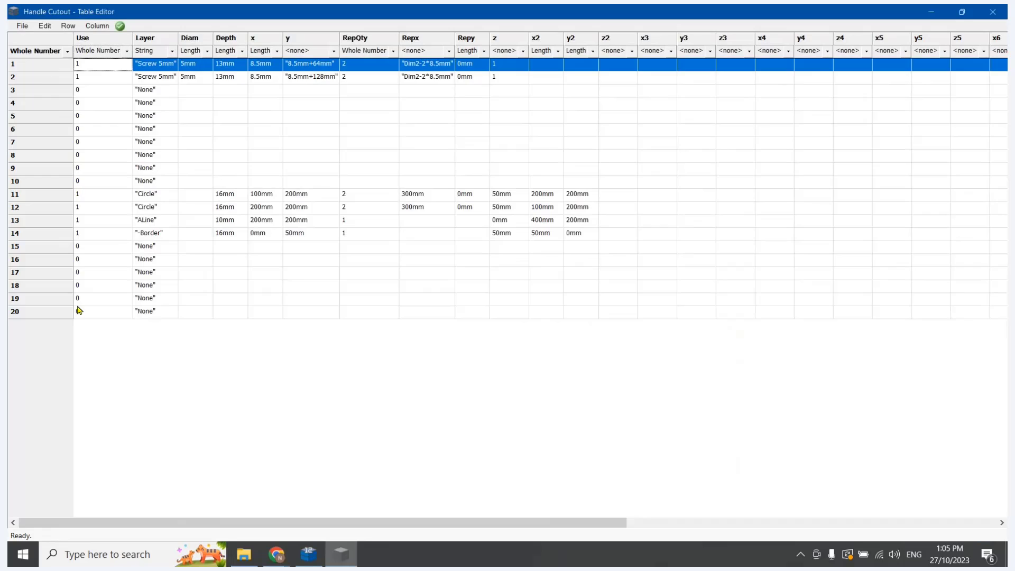
{"action": "left_click", "coordinate": [51, 223], "text": "shift"}
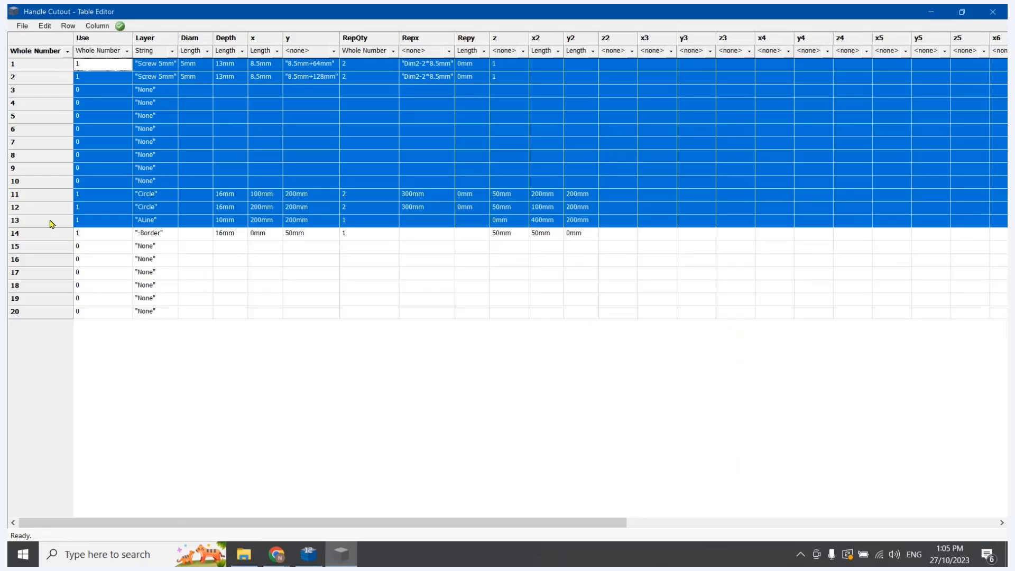
{"action": "left_click", "coordinate": [45, 239], "text": "shift"}
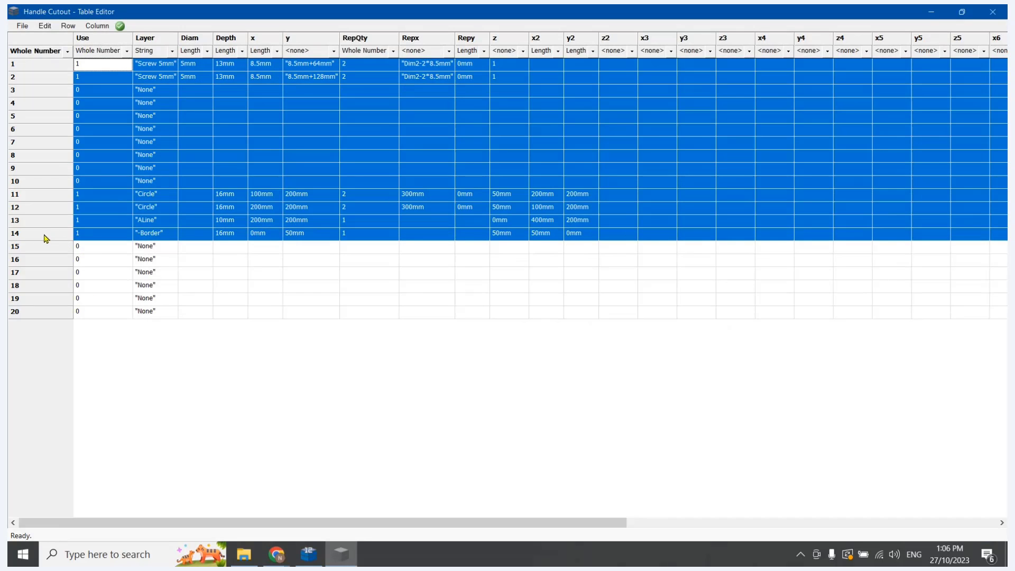
{"action": "key", "text": "Delete"}
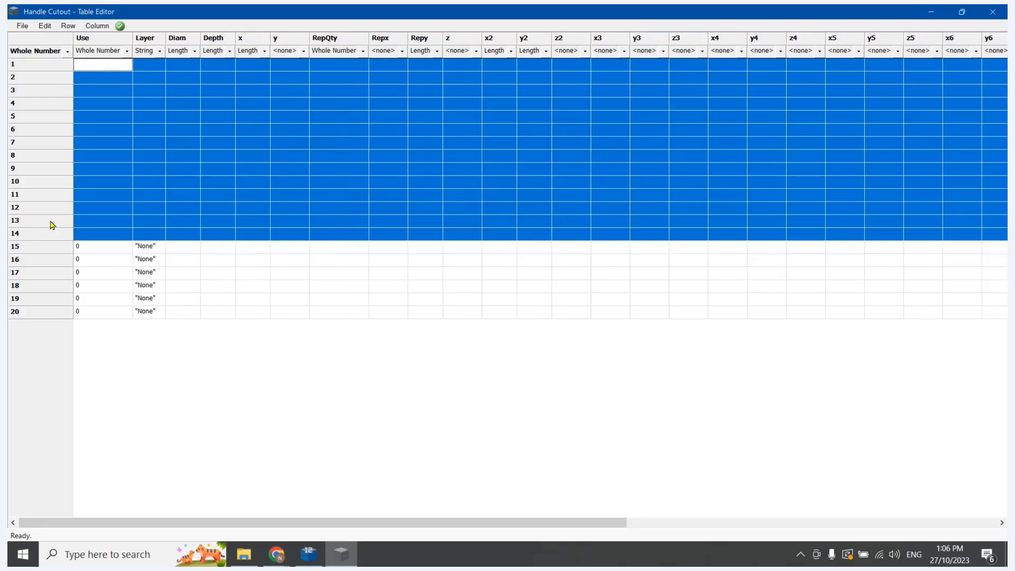
Copy the unused default rows 15 to 20 and paste them over the blank rows 1 to 14
{"action": "left_click", "coordinate": [113, 246]}
{"action": "left_click_drag", "start_coordinate": [50, 255], "coordinate": [47, 247]}
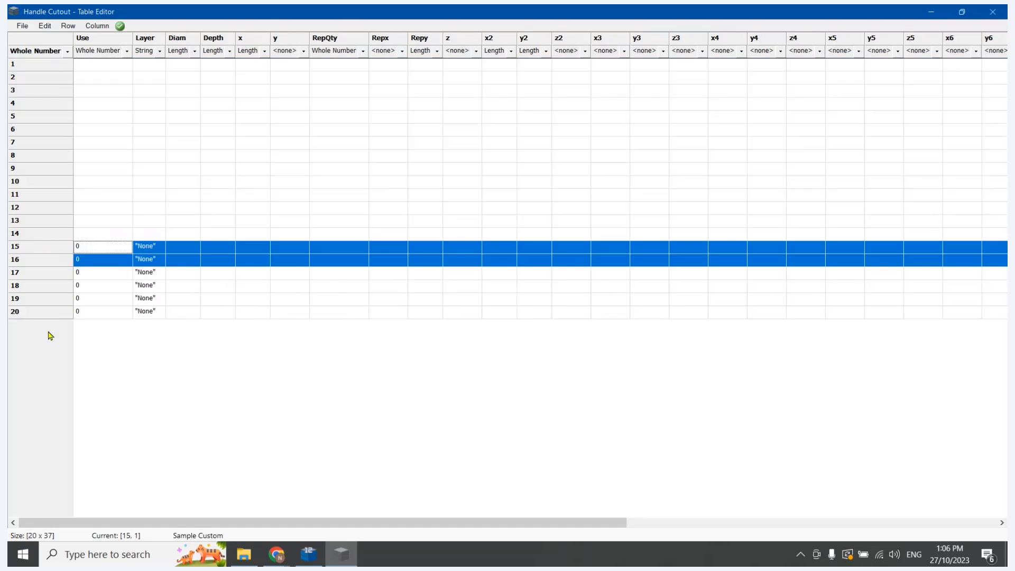
{"action": "left_click", "coordinate": [53, 315], "text": "shift"}
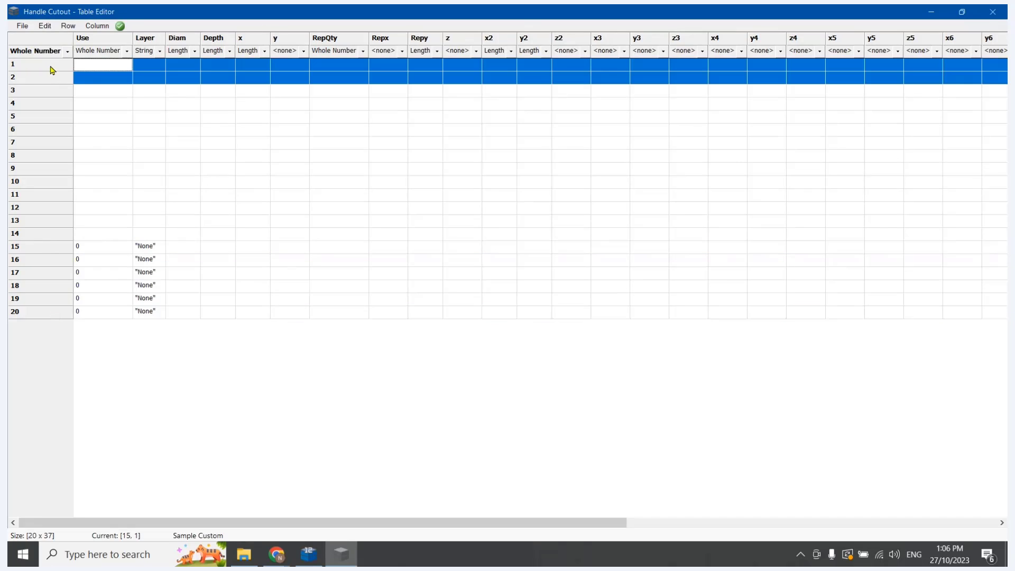
{"action": "key", "text": "ctrl+v"}
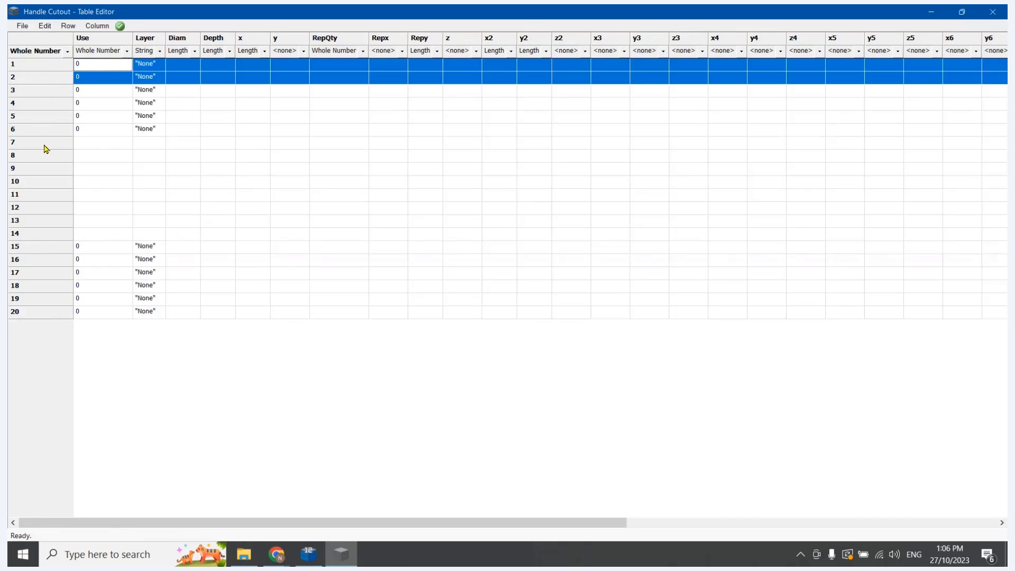
{"action": "left_click_drag", "start_coordinate": [45, 142], "coordinate": [45, 151]}
{"action": "key", "text": "ctrl+v"}
{"action": "left_click", "coordinate": [58, 224]}
{"action": "key", "text": "ctrl+v"}
{"action": "left_click", "coordinate": [203, 116]}
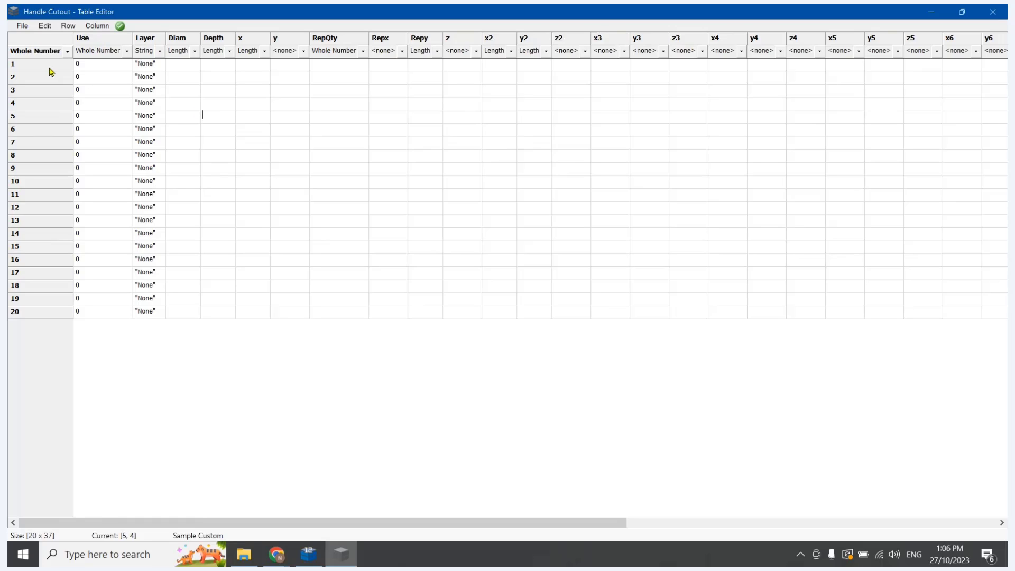
In row 11 of the table, set Use to 1 and Layer to "Cutout"
{"action": "left_click", "coordinate": [36, 195]}
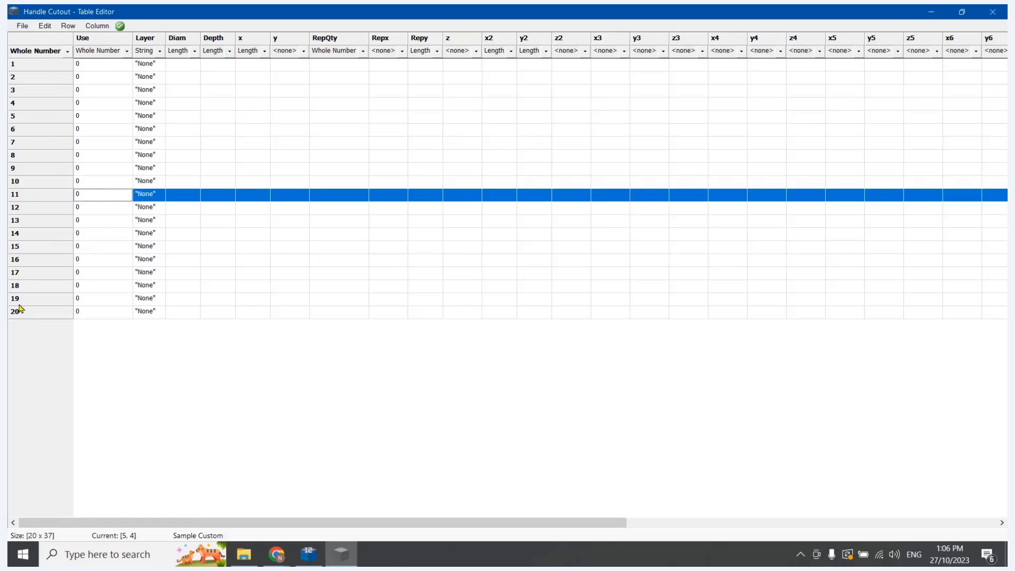
{"action": "left_click", "coordinate": [103, 200]}
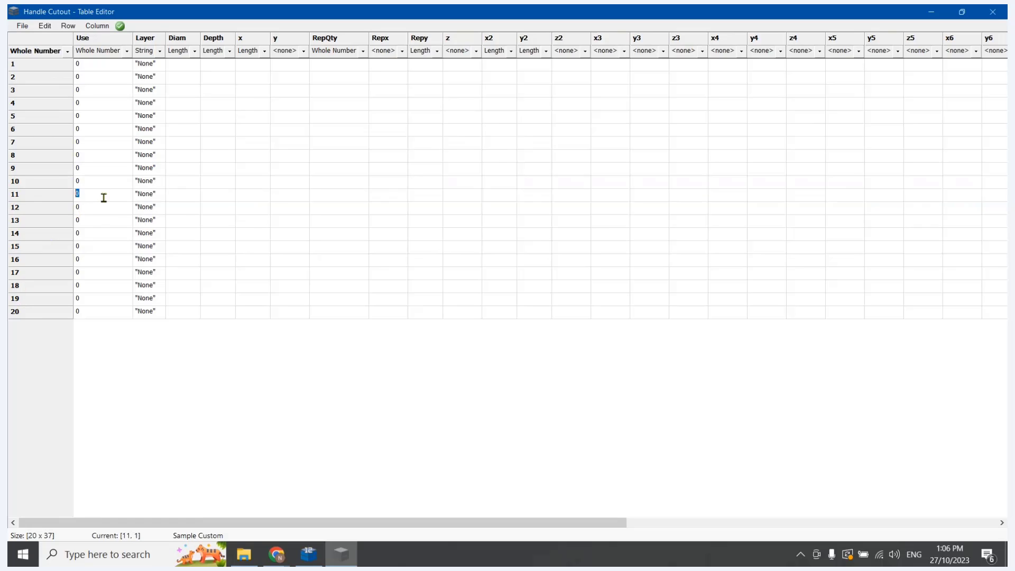
{"action": "type", "text": "1"}
{"action": "left_click", "coordinate": [147, 197]}
{"action": "type", "text": "\"Cutout"}
{"action": "left_click", "coordinate": [171, 192]}
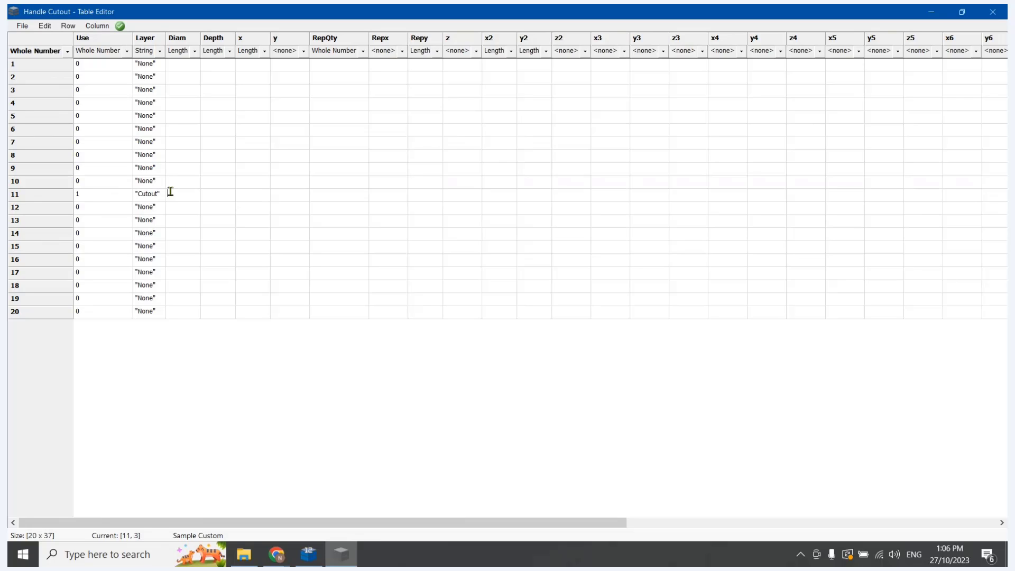
{"action": "left_click", "coordinate": [211, 198]}
Check the Variables and Values pages in CabMaster Designer, and try entering Dim3+MachPenetrateNonCarc as row 11's Depth in the Table Editor
{"action": "left_click", "coordinate": [308, 554]}
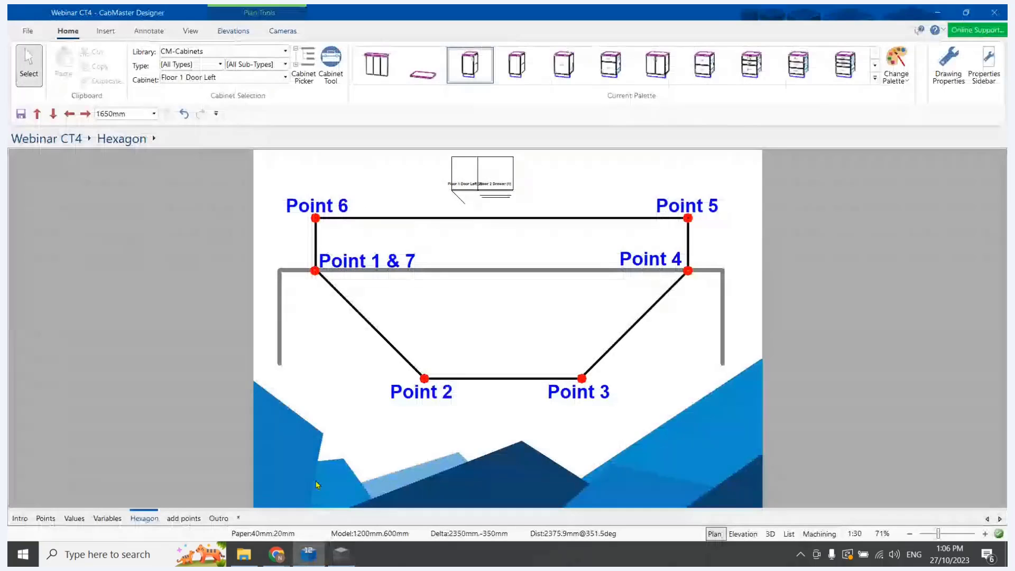
{"action": "left_click", "coordinate": [111, 518]}
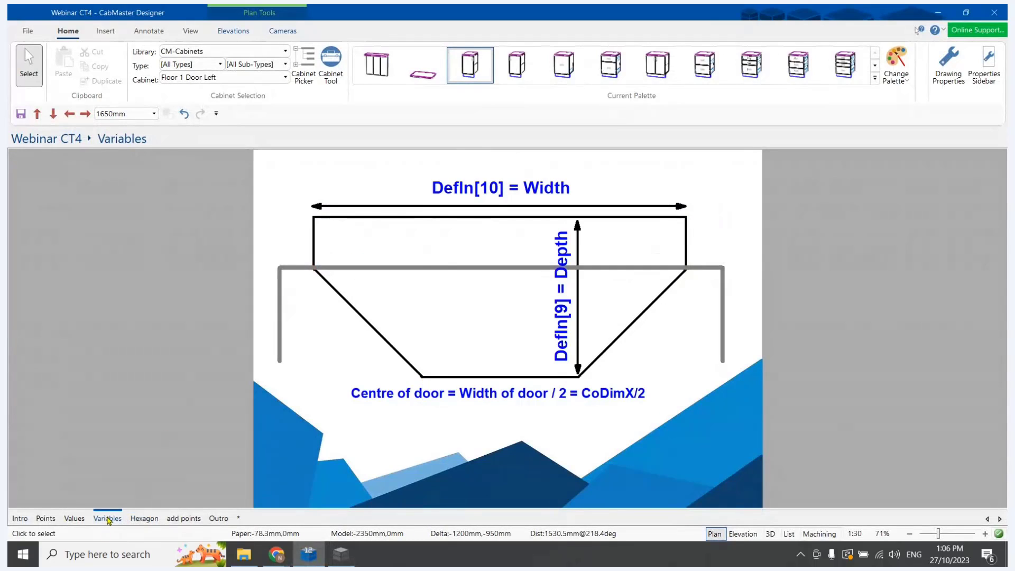
{"action": "left_click", "coordinate": [75, 519]}
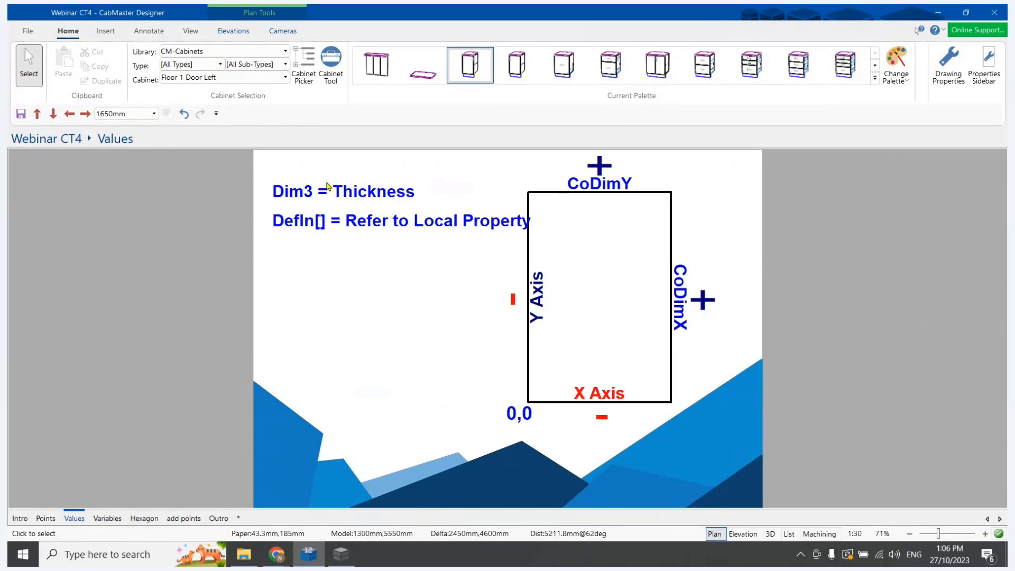
{"action": "left_click", "coordinate": [341, 554]}
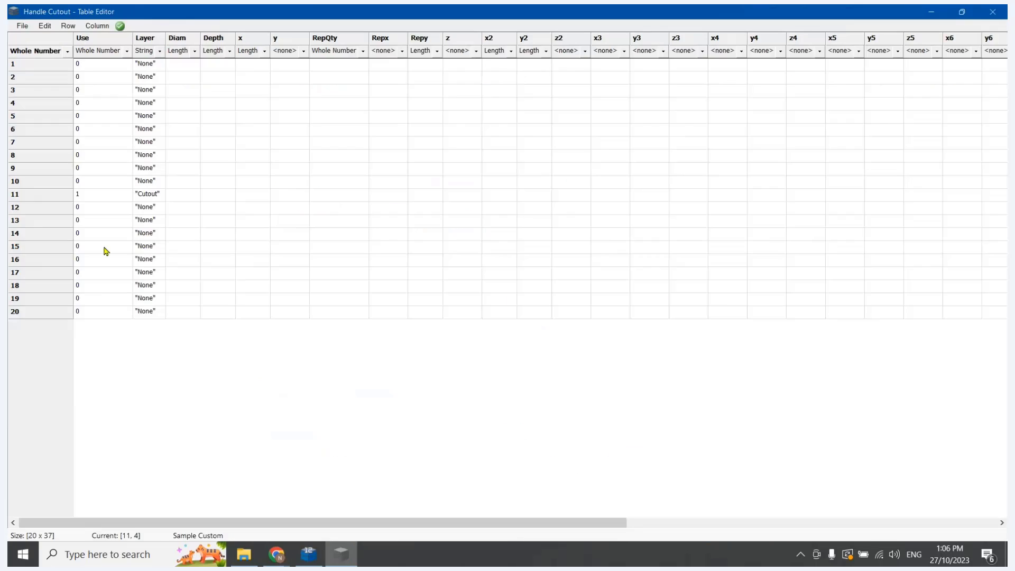
{"action": "left_click", "coordinate": [211, 197]}
{"action": "left_click", "coordinate": [220, 196]}
{"action": "type", "text": "Dim3"}
{"action": "type", "text": "+MachPenetrateNonCarc"}
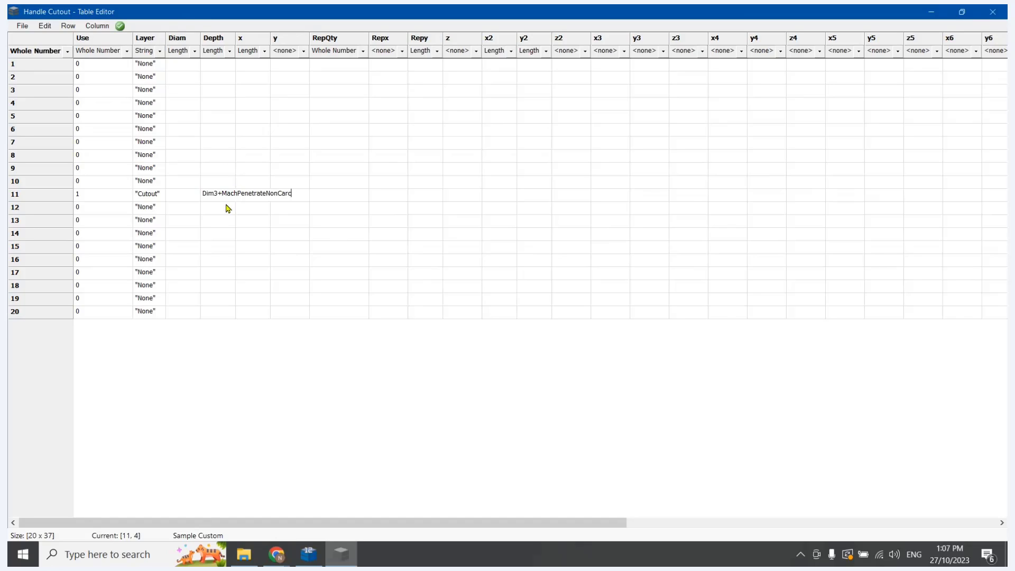
{"action": "left_click_drag", "start_coordinate": [223, 194], "coordinate": [294, 197]}
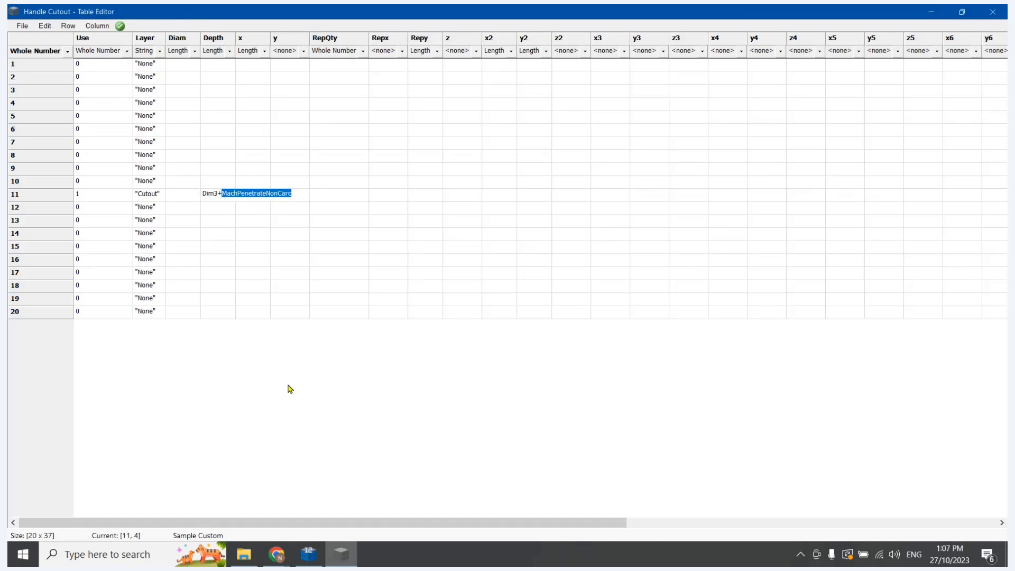
In CabMaster Designer's drawing properties, examine the general machining penetration depths for other material, and return to the Table Editor
{"action": "left_click", "coordinate": [307, 555]}
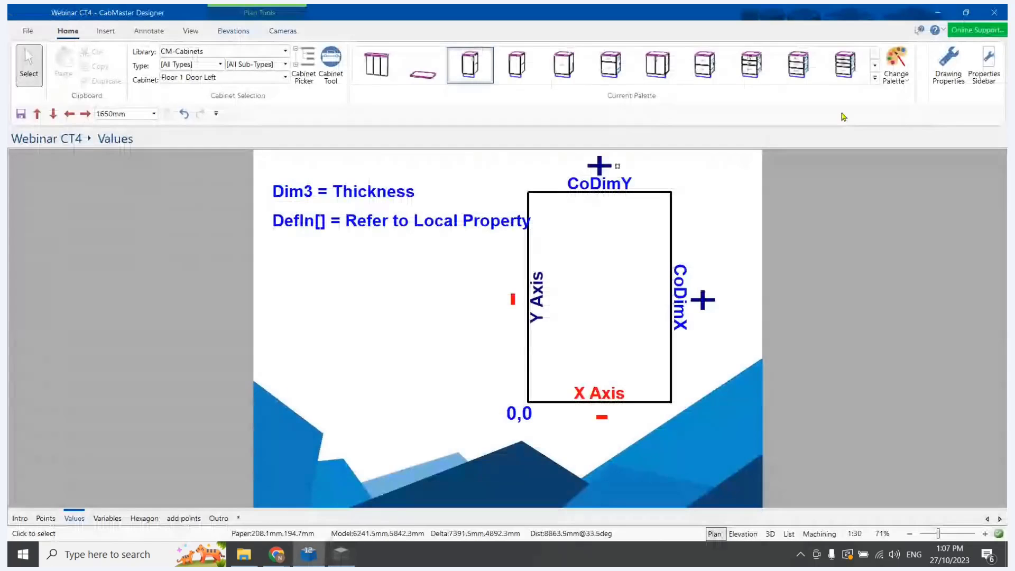
{"action": "left_click", "coordinate": [949, 64]}
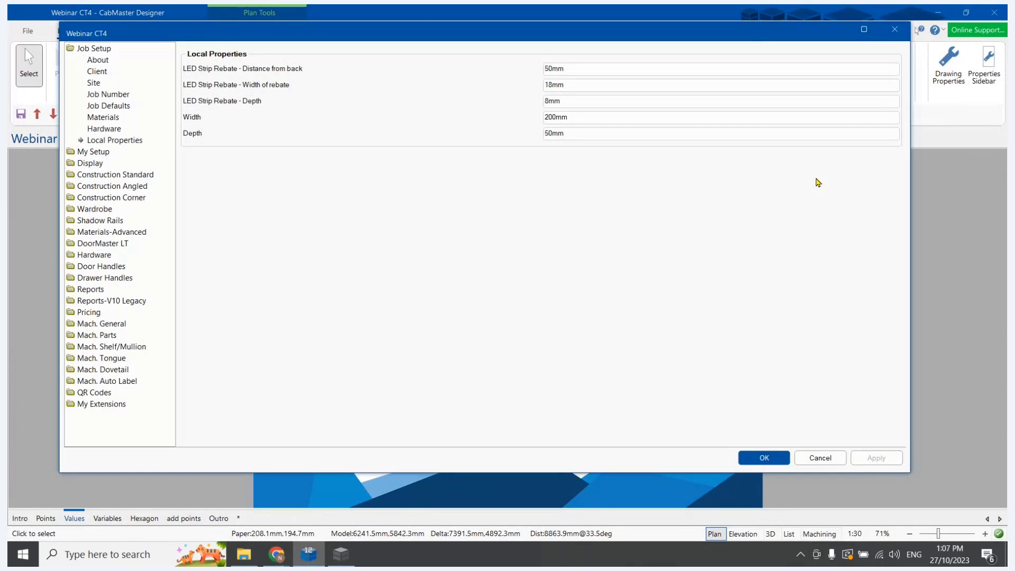
{"action": "left_click", "coordinate": [98, 324]}
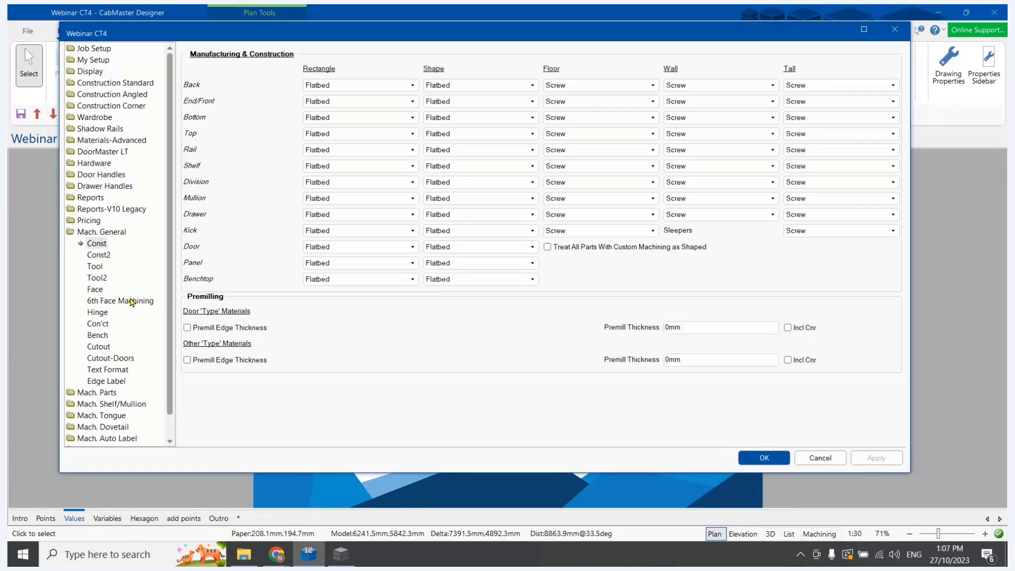
{"action": "left_click", "coordinate": [97, 280]}
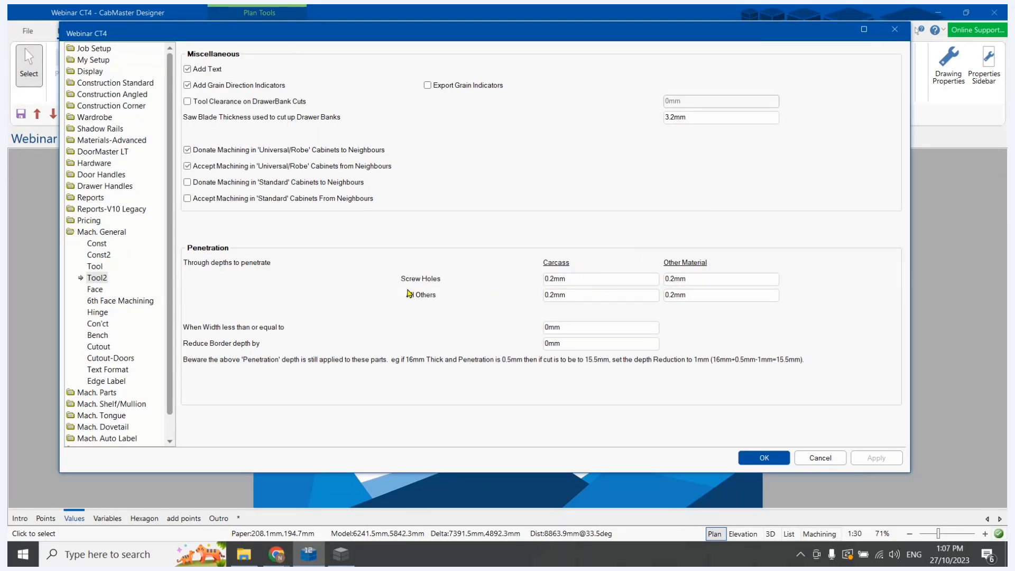
{"action": "left_click_drag", "start_coordinate": [701, 298], "coordinate": [683, 296]}
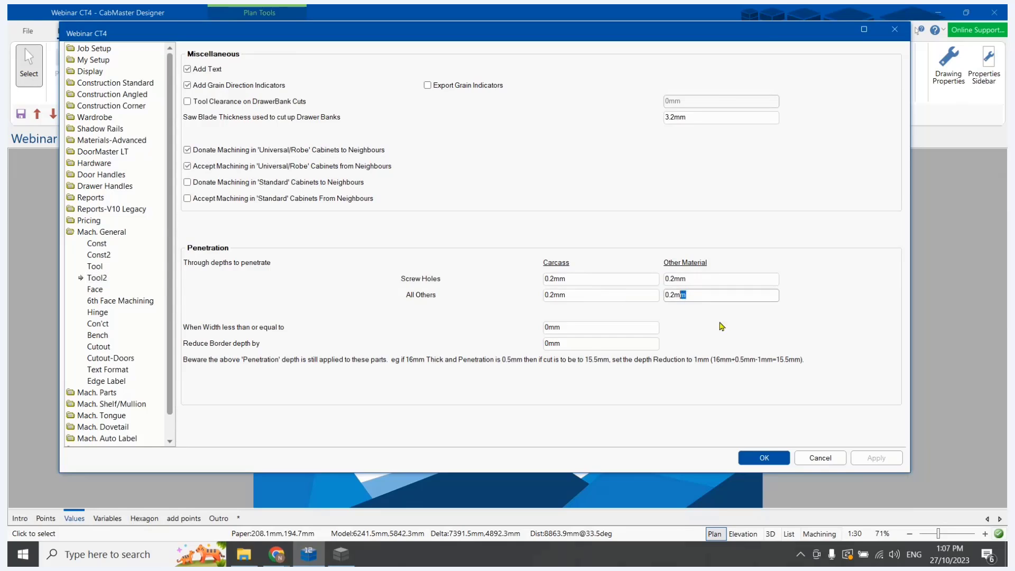
{"action": "left_click", "coordinate": [717, 296]}
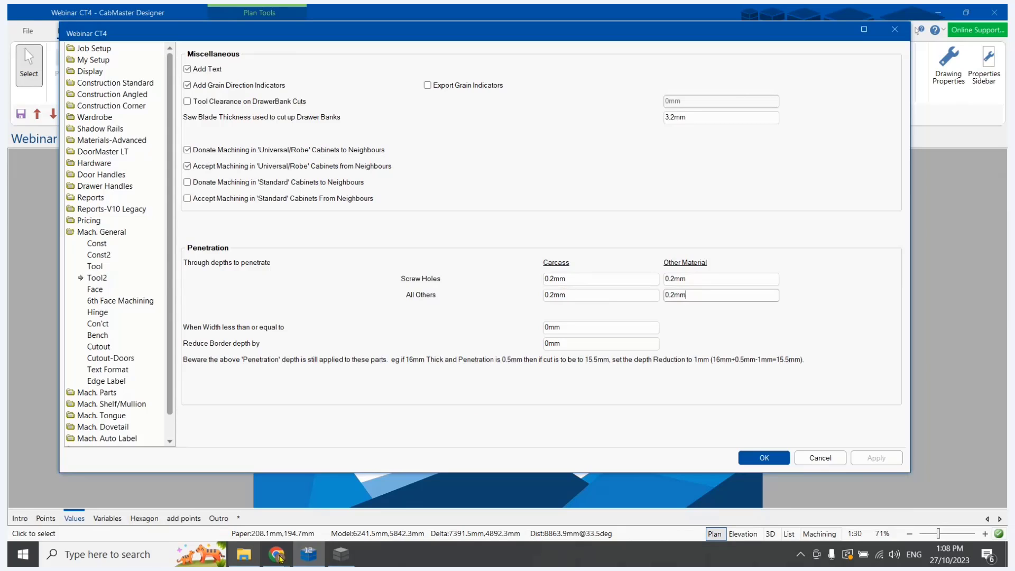
{"action": "left_click", "coordinate": [336, 564]}
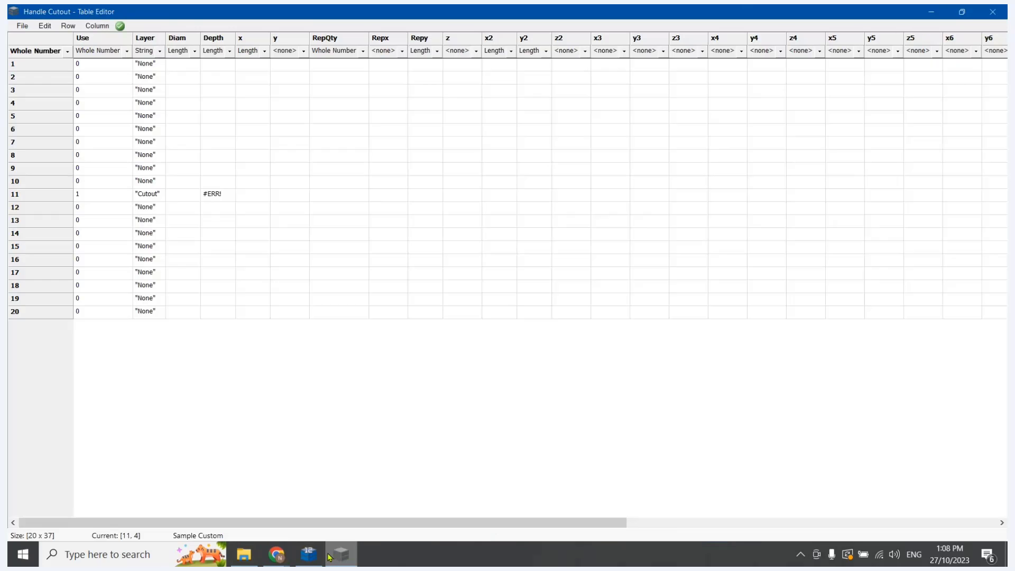
Set the Depth column's data type to String, enter Dim3+MachPenetrateNonCarc in row 11, and fit the column width
{"action": "left_click", "coordinate": [230, 51]}
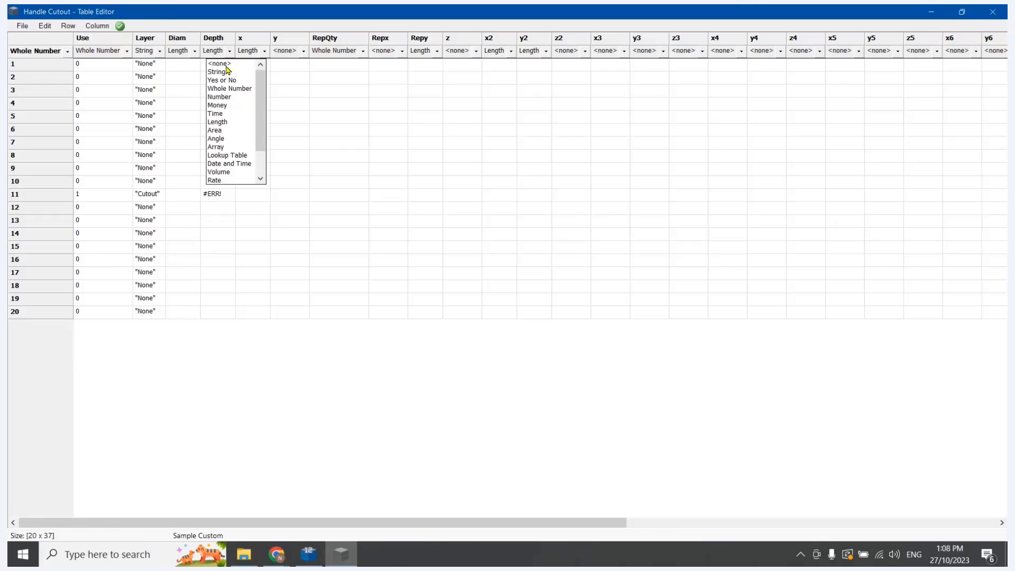
{"action": "left_click", "coordinate": [227, 71]}
{"action": "double_click", "coordinate": [216, 194]}
{"action": "type", "text": "Dom"}
{"action": "key", "text": "BackSpace"}
{"action": "key", "text": "BackSpace"}
{"action": "type", "text": "m"}
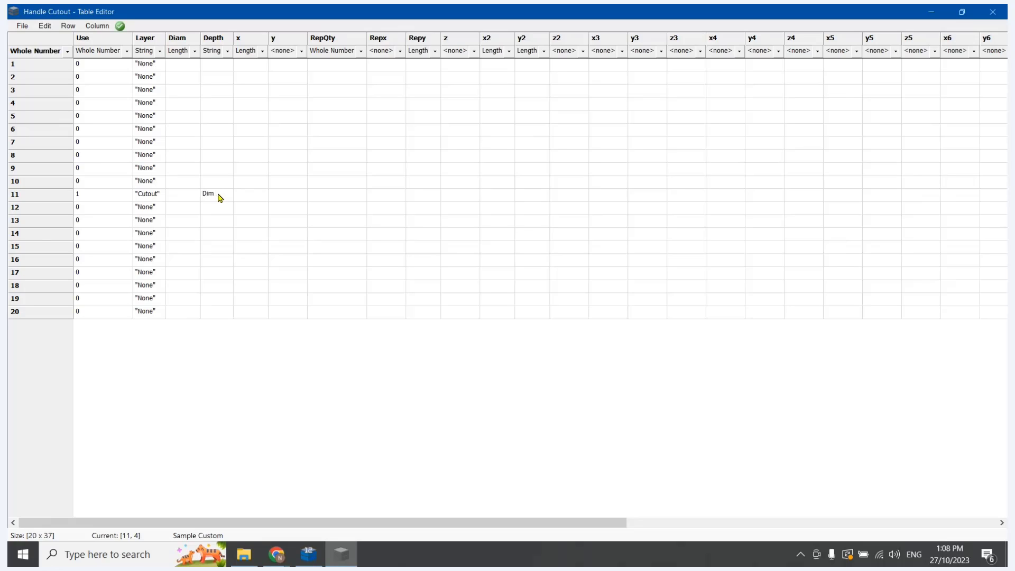
{"action": "type", "text": "3+MachPenetrateNonCarc"}
{"action": "left_click", "coordinate": [263, 117]}
{"action": "double_click", "coordinate": [233, 40]}
Examine the numbered cutout points on CabMaster Designer's Hexagon page, focusing on Point 1's position, and return to the Table Editor
{"action": "left_click", "coordinate": [304, 195]}
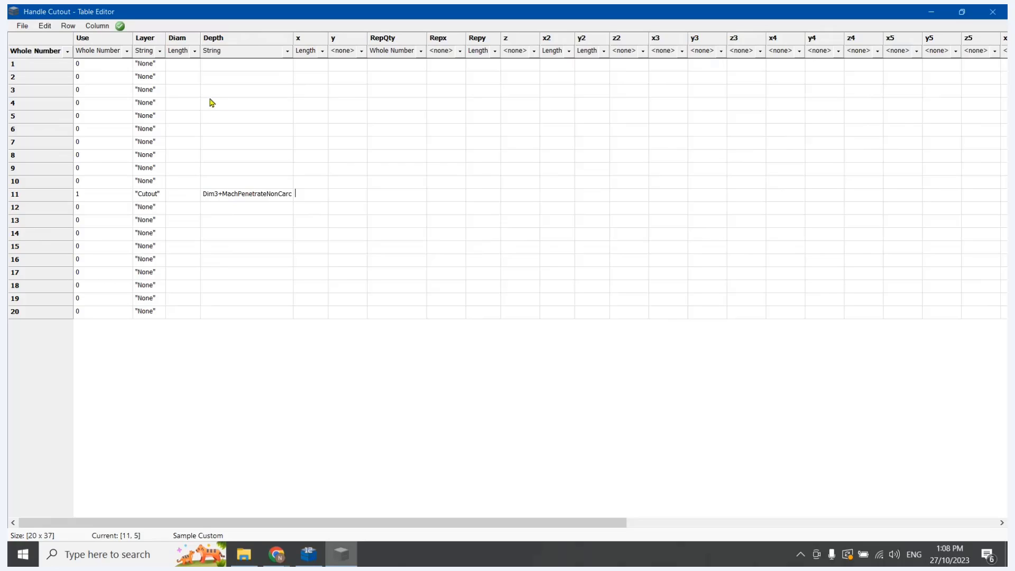
{"action": "left_click", "coordinate": [317, 558]}
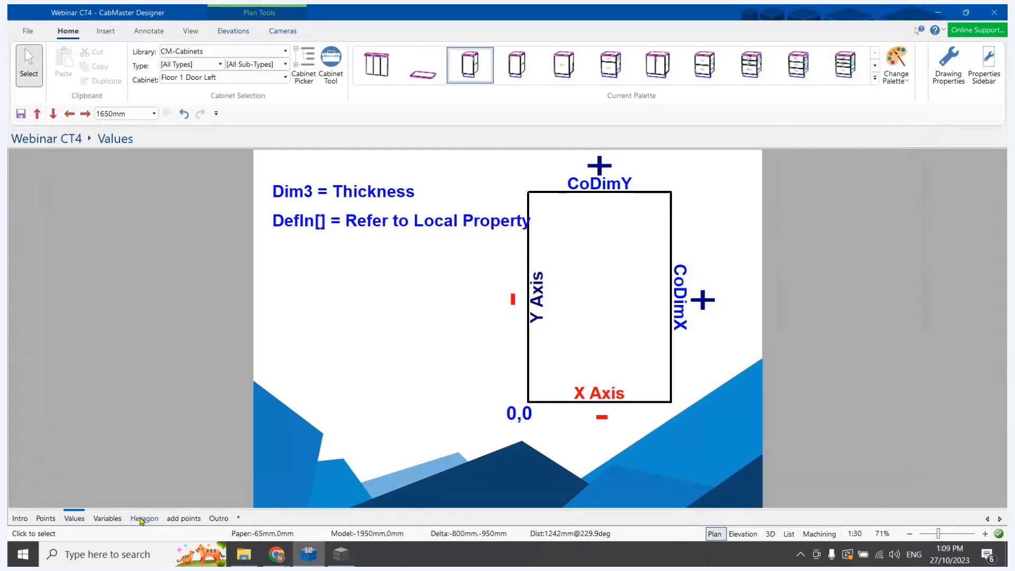
{"action": "left_click", "coordinate": [143, 518]}
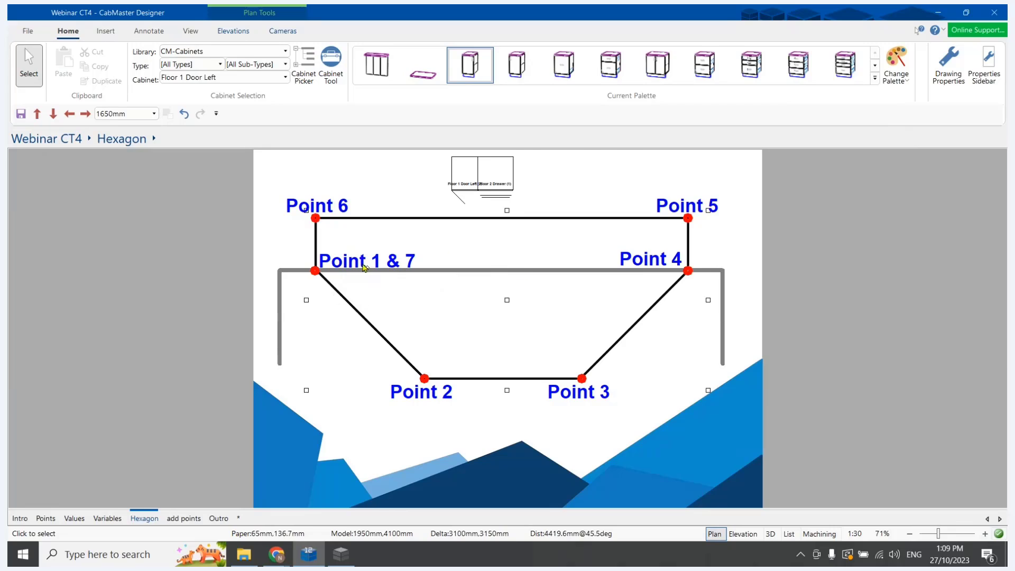
{"action": "left_click", "coordinate": [341, 557]}
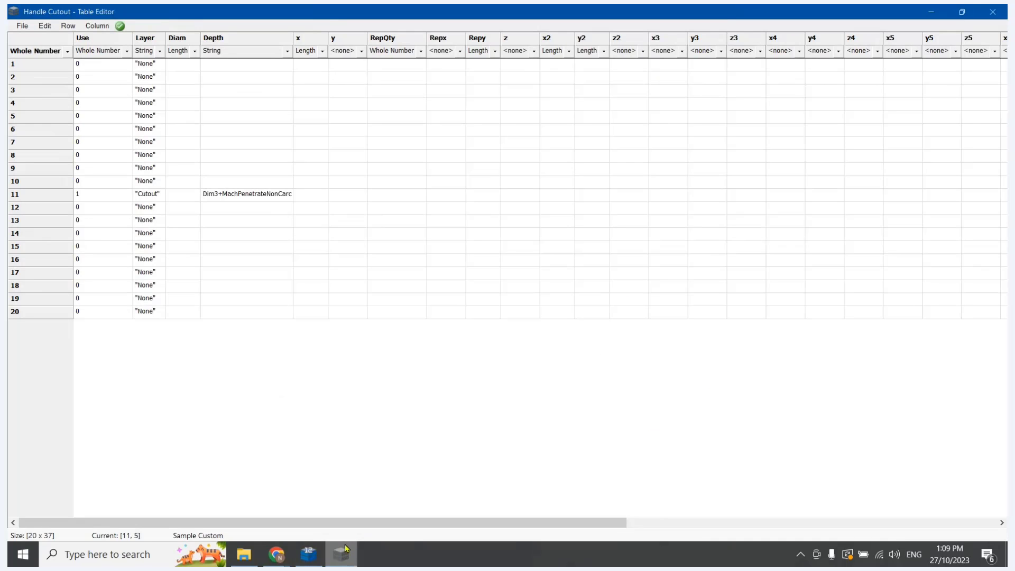
{"action": "left_click", "coordinate": [316, 558]}
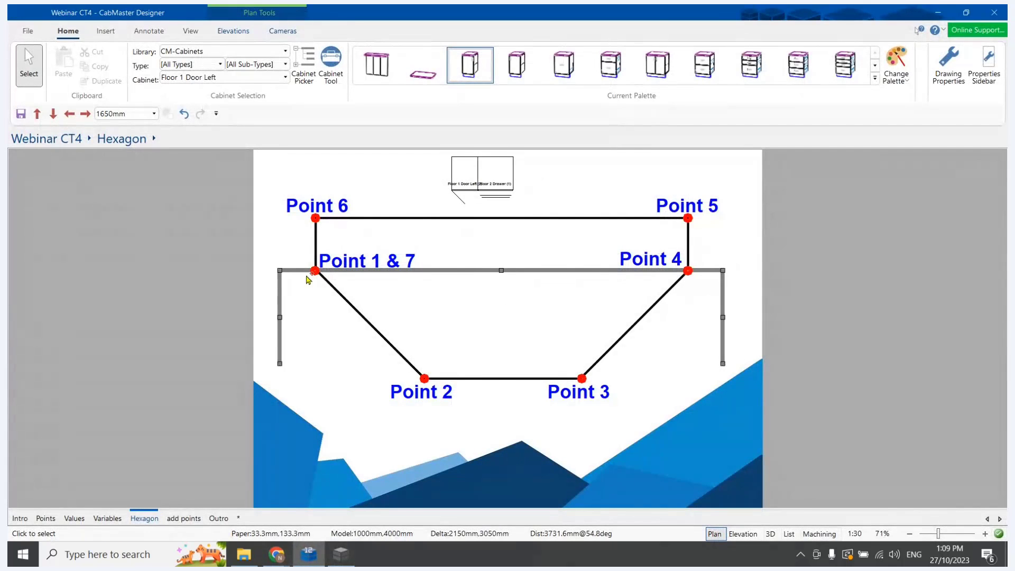
{"action": "left_click", "coordinate": [320, 258]}
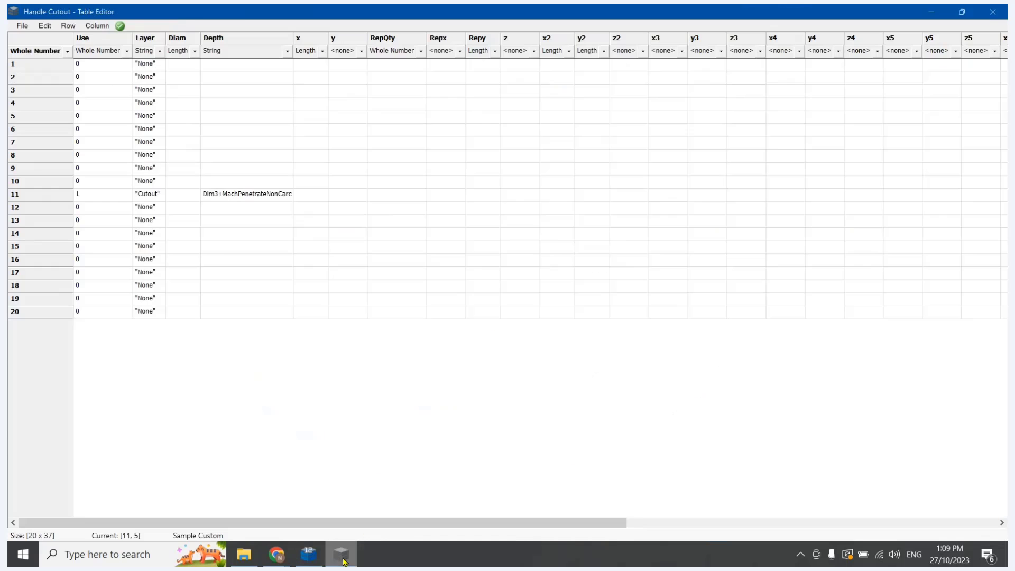
{"action": "left_click", "coordinate": [341, 554]}
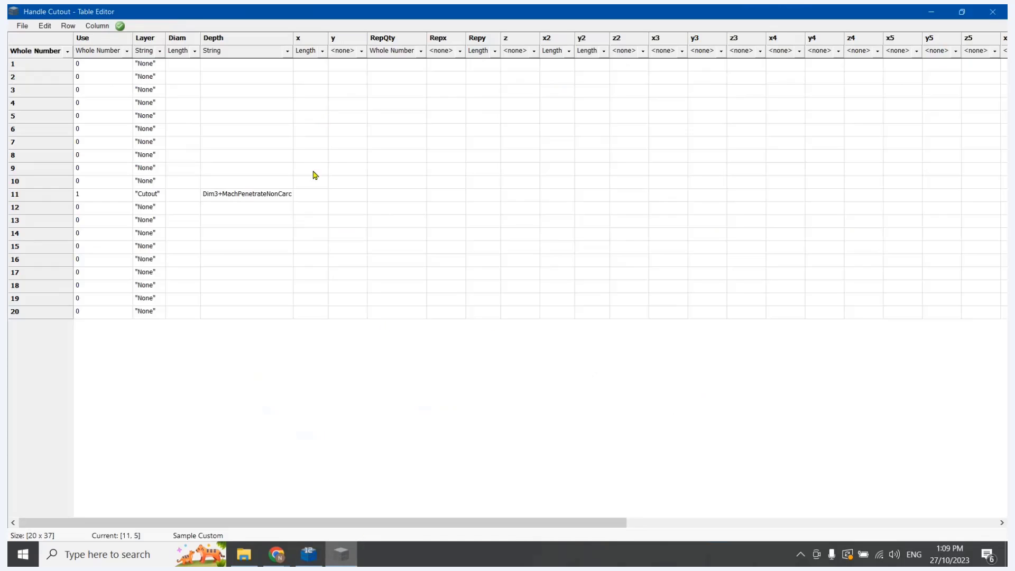
Set the x column's data type to String, enter (CodimX/2)-(DefIn[9]/2) in row 11, and fit the column width
{"action": "left_click", "coordinate": [310, 199]}
{"action": "left_click", "coordinate": [300, 210]}
{"action": "left_click", "coordinate": [303, 191]}
{"action": "left_click", "coordinate": [321, 52]}
{"action": "left_click", "coordinate": [317, 72]}
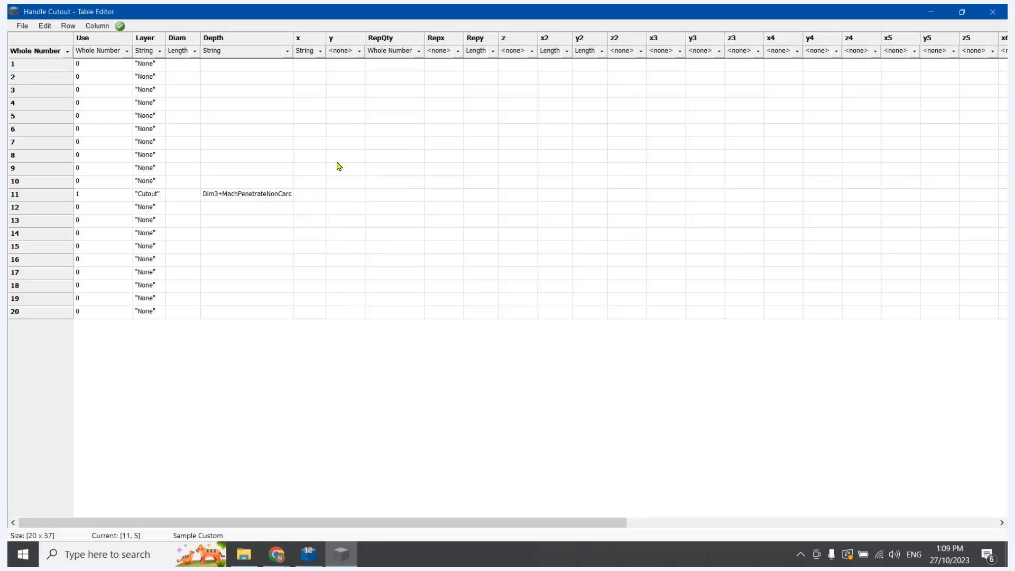
{"action": "type", "text": "CodimX/"}
{"action": "type", "text": "(DefIn[9"}
{"action": "type", "text": "]"}
{"action": "type", "text": "/2"}
{"action": "left_click", "coordinate": [466, 233]}
{"action": "double_click", "coordinate": [326, 38]}
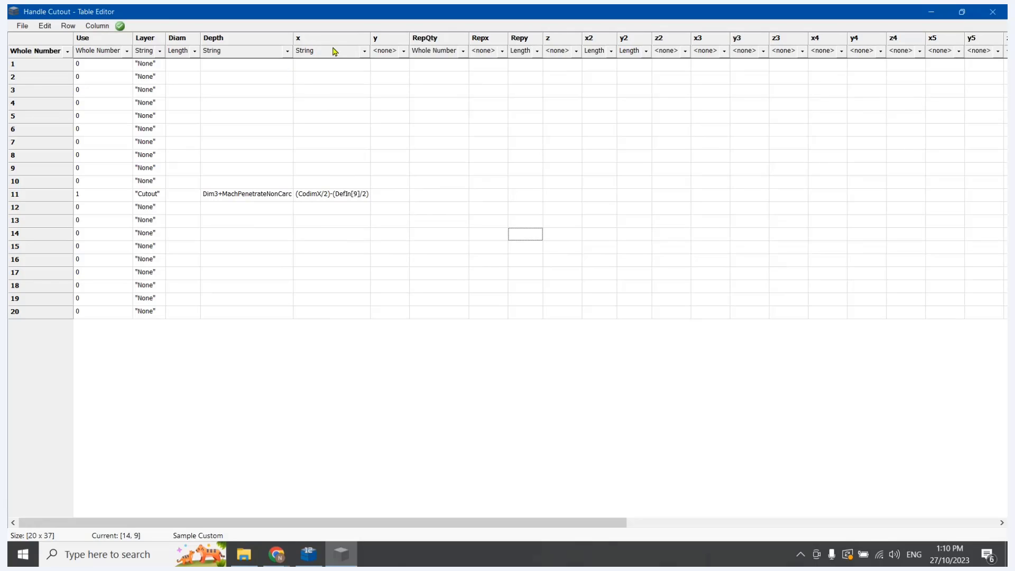
Check Point 1 on the Hexagon page, and set row 11's y to "CoDimY" and z to 0 in the Table Editor
{"action": "left_click", "coordinate": [391, 196]}
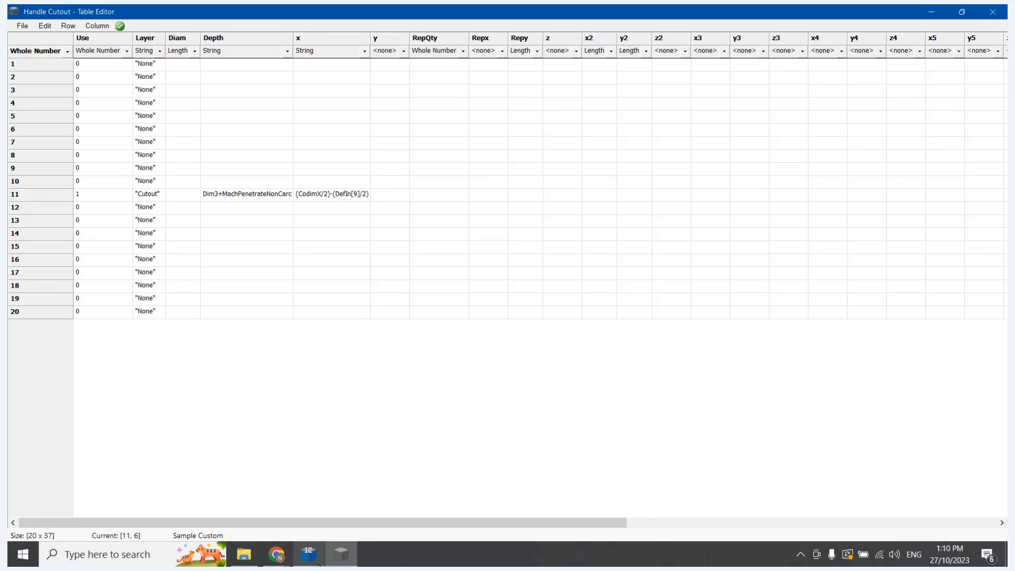
{"action": "left_click", "coordinate": [308, 554]}
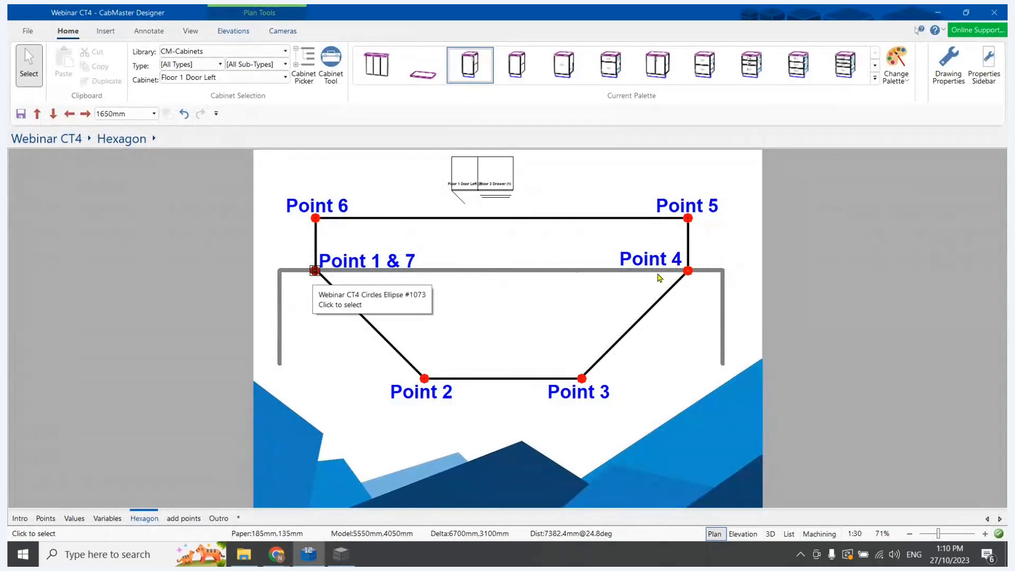
{"action": "left_click", "coordinate": [342, 555]}
{"action": "left_click", "coordinate": [394, 196]}
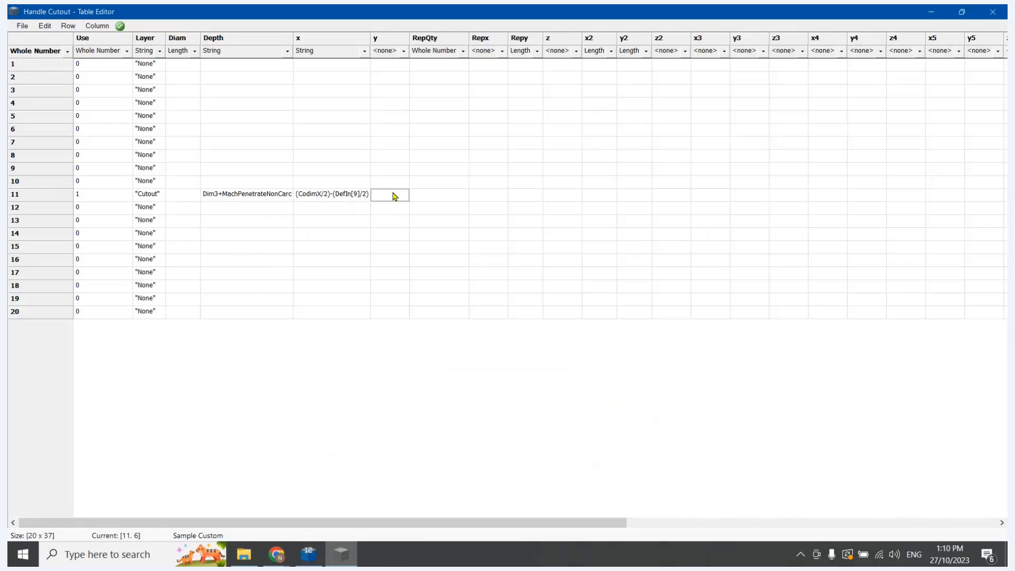
{"action": "left_click", "coordinate": [393, 204]}
{"action": "type", "text": "CoDimY"}
{"action": "key", "text": "Tab"}
{"action": "type", "text": "0"}
Examine where Point 4 sits relative to Point 1 on CabMaster Designer's Hexagon page, and return to the Table Editor
{"action": "left_click", "coordinate": [308, 555]}
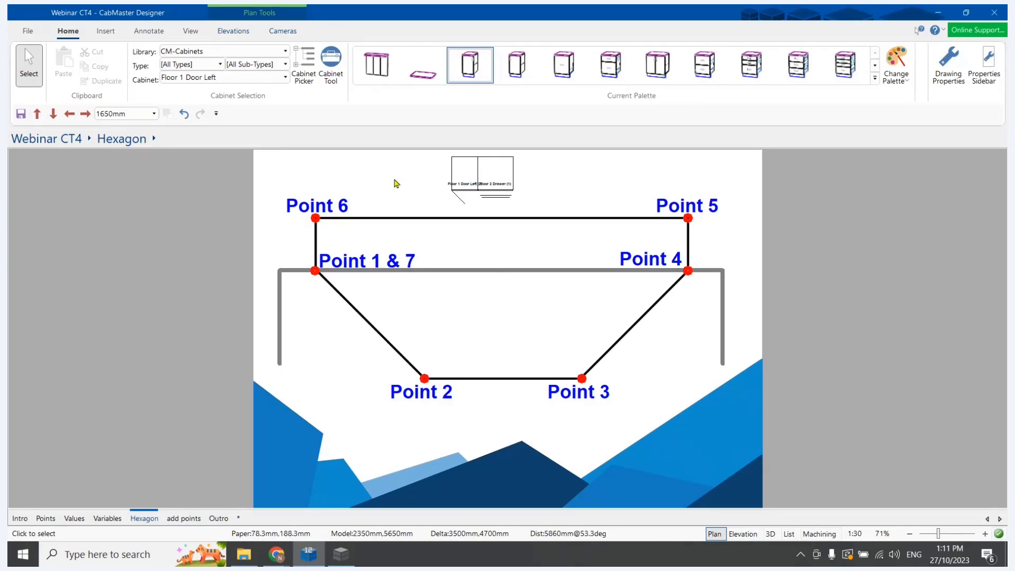
{"action": "left_click", "coordinate": [377, 269]}
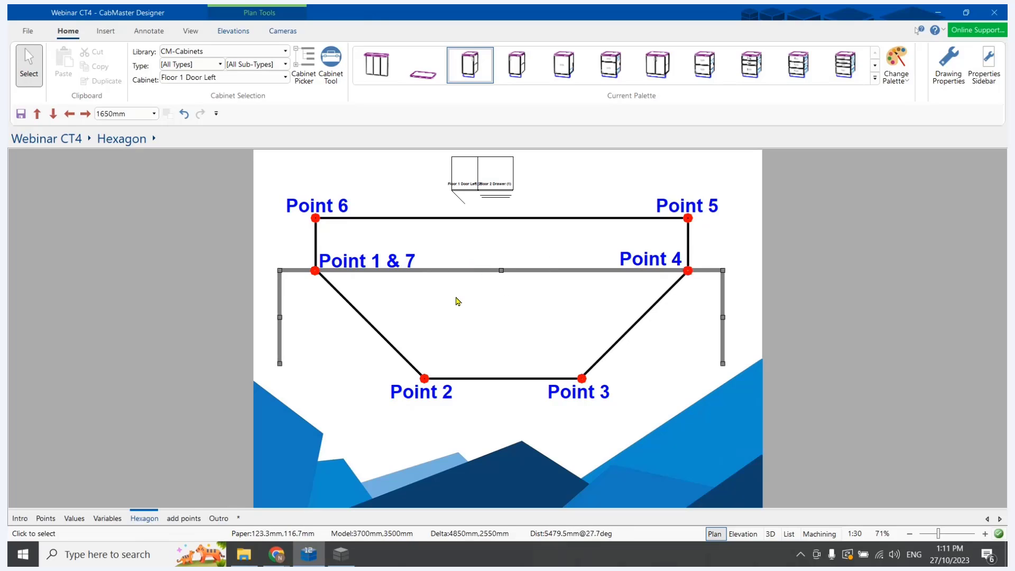
{"action": "left_click", "coordinate": [341, 554]}
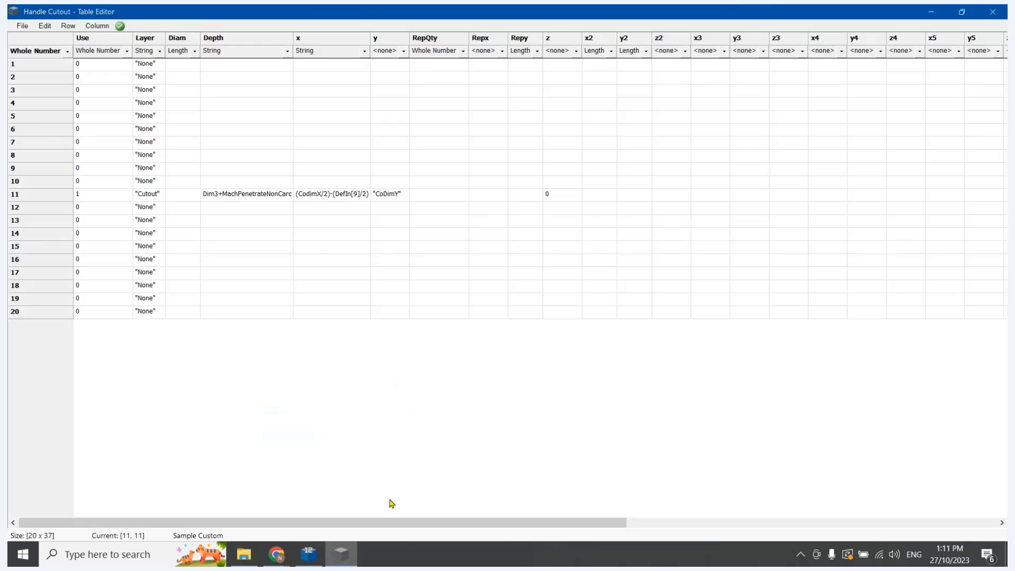
Copy row 11's x formula and set the x4 column's data type to String
{"action": "mouse_move", "coordinate": [403, 522]}
{"action": "left_mouse_down"}
{"action": "mouse_move", "coordinate": [505, 522]}
{"action": "mouse_move", "coordinate": [437, 523]}
{"action": "left_mouse_up"}
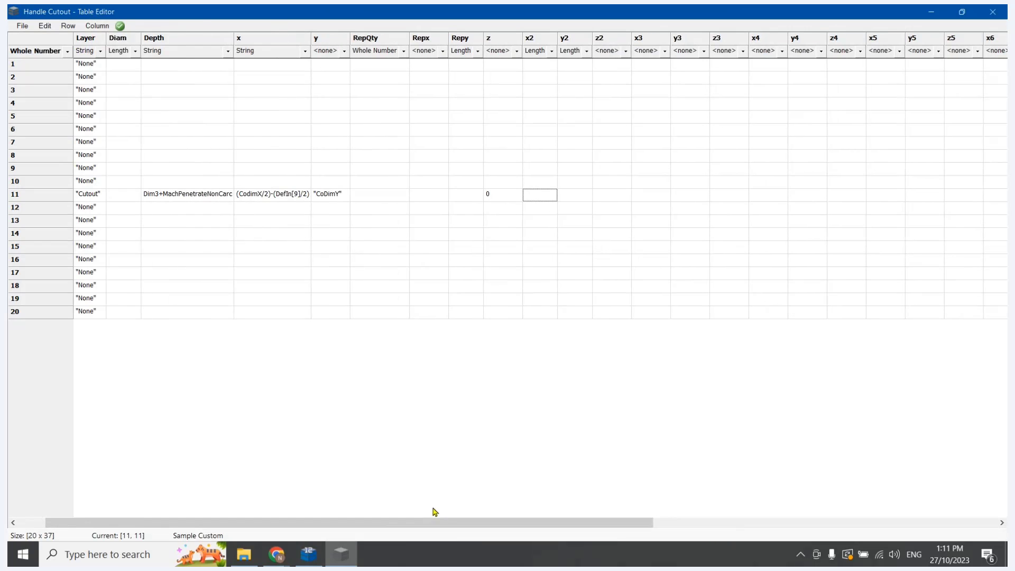
{"action": "double_click", "coordinate": [273, 196]}
{"action": "key", "text": "ctrl+c"}
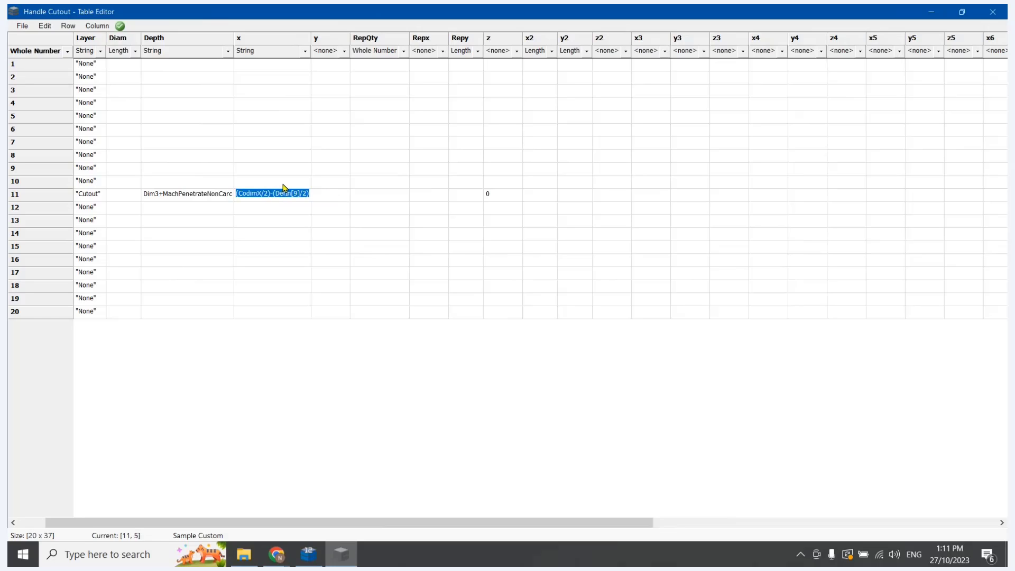
{"action": "key", "text": "Escape"}
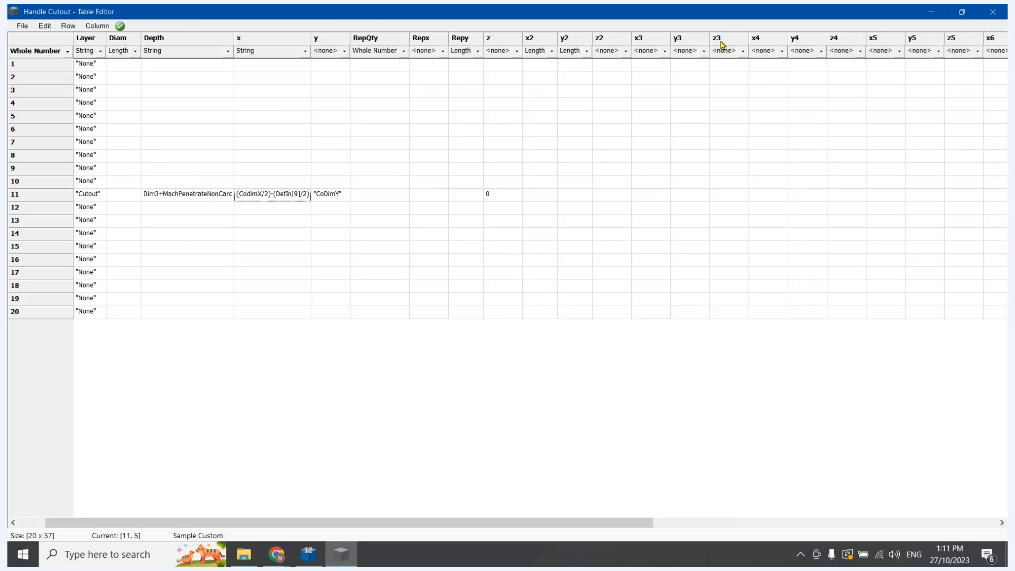
{"action": "left_click", "coordinate": [782, 51]}
{"action": "left_click", "coordinate": [774, 73]}
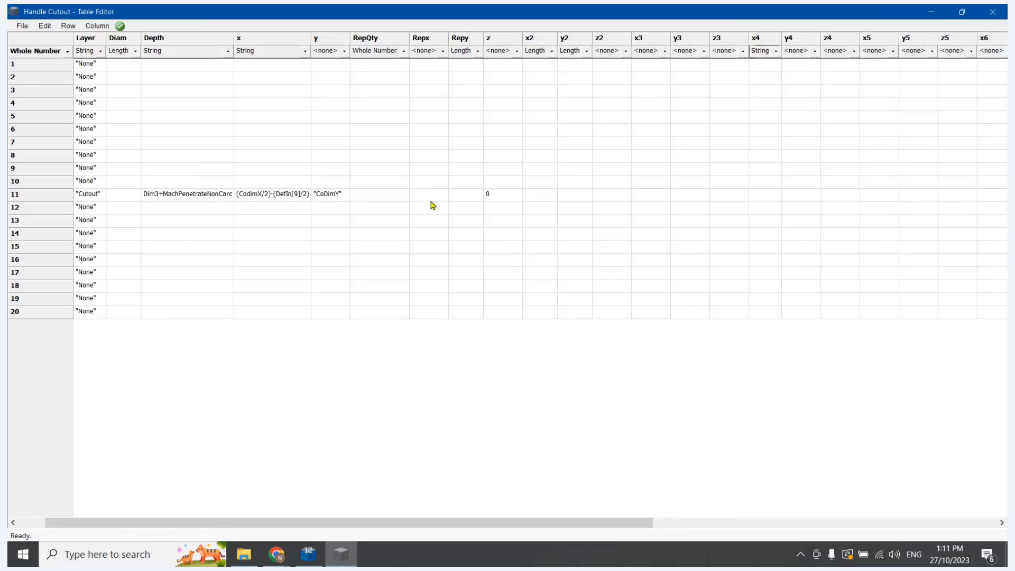
Paste the copied formula into row 11's x4 cell and change it to (CodimX/2)+(DefIn[9]/2)
{"action": "left_click", "coordinate": [433, 193]}
{"action": "key", "text": "Tab"}
{"action": "key", "text": "Tab"}
{"action": "key", "text": "Tab"}
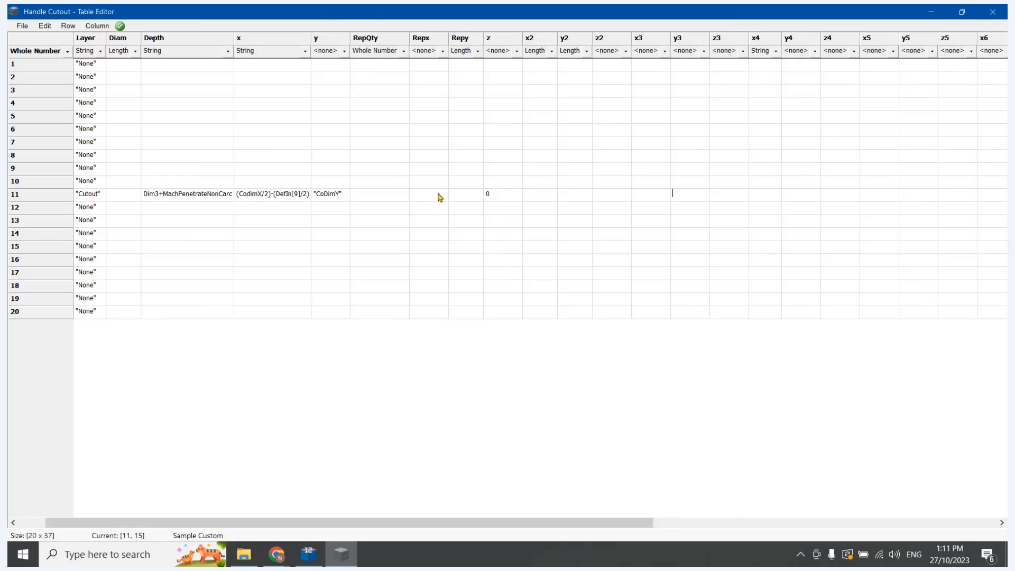
{"action": "key", "text": "Tab"}
{"action": "key", "text": "ctrl+v"}
{"action": "left_click", "coordinate": [792, 197]}
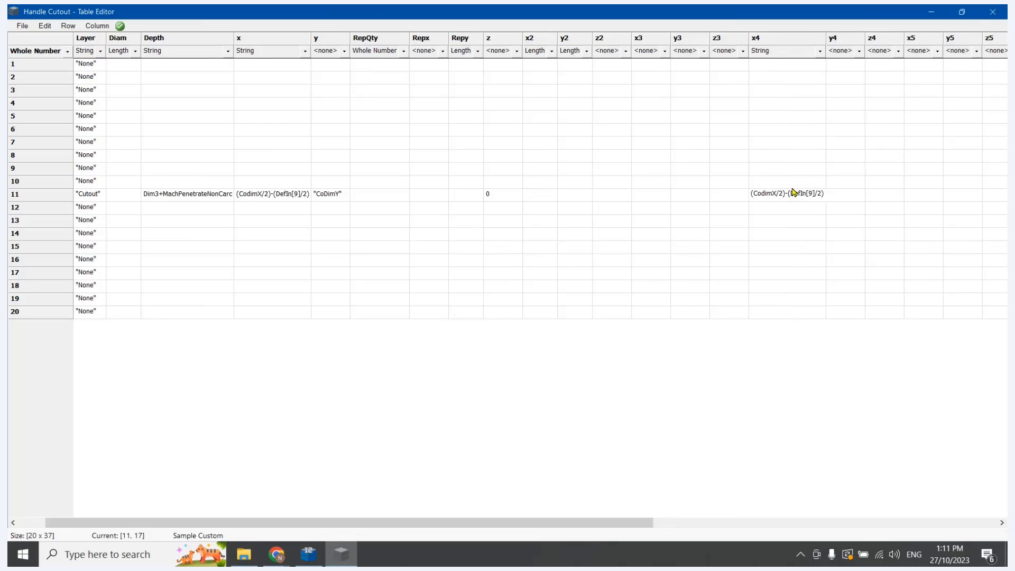
{"action": "key", "text": "BackSpace"}
{"action": "type", "text": "+"}
{"action": "left_click", "coordinate": [827, 273]}
Enter Point[1].y in row 11's y4 cell and set the y4 column's data type to String
{"action": "left_click", "coordinate": [834, 198]}
{"action": "type", "text": "Point[1"}
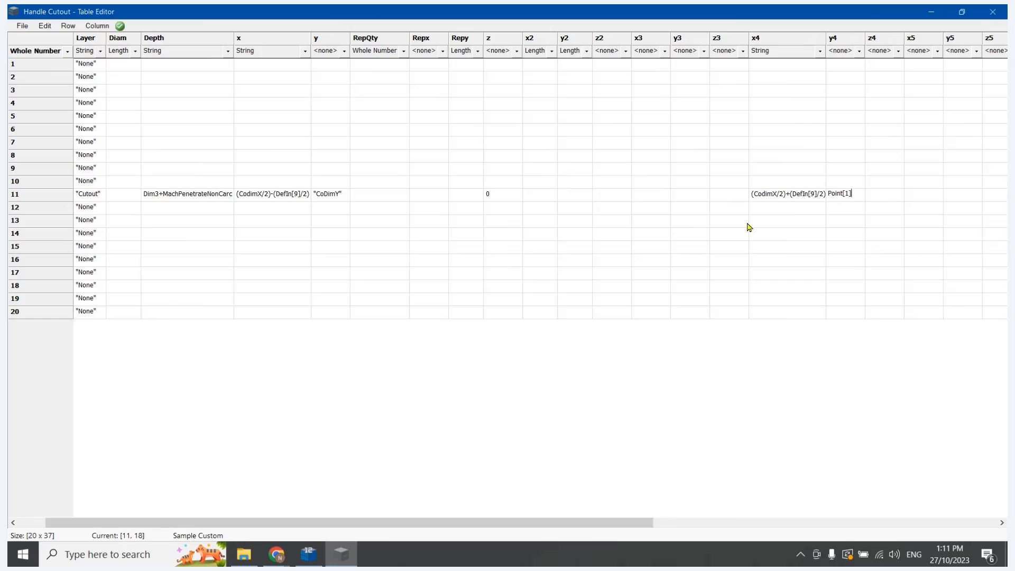
{"action": "type", "text": "y"}
{"action": "left_click", "coordinate": [888, 279]}
{"action": "left_click", "coordinate": [860, 51]}
{"action": "left_click", "coordinate": [858, 72]}
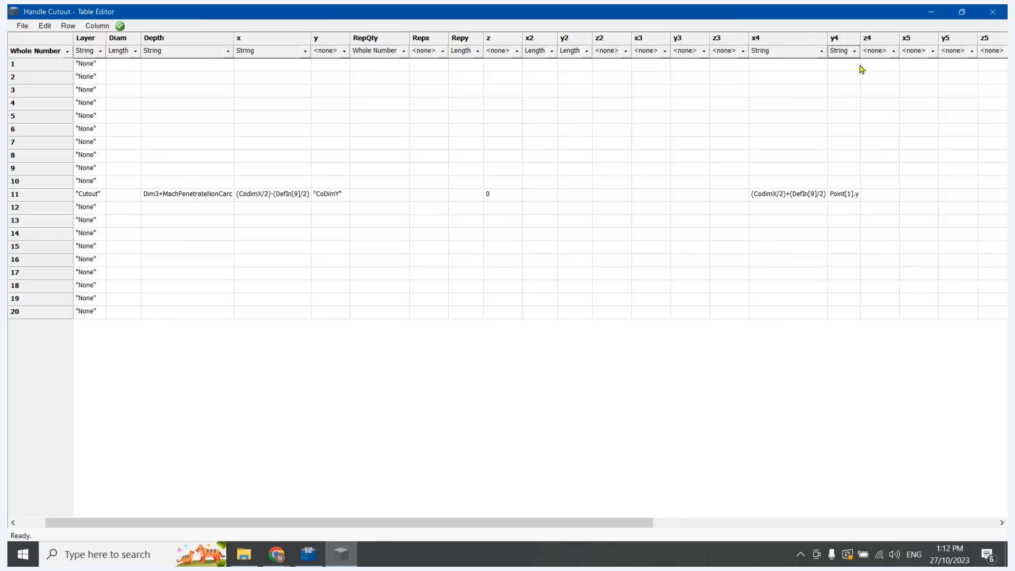
Compare the positions of Points 1, 4 and 5 on CabMaster Designer's Hexagon page, and return to the Table Editor
{"action": "left_click", "coordinate": [307, 554]}
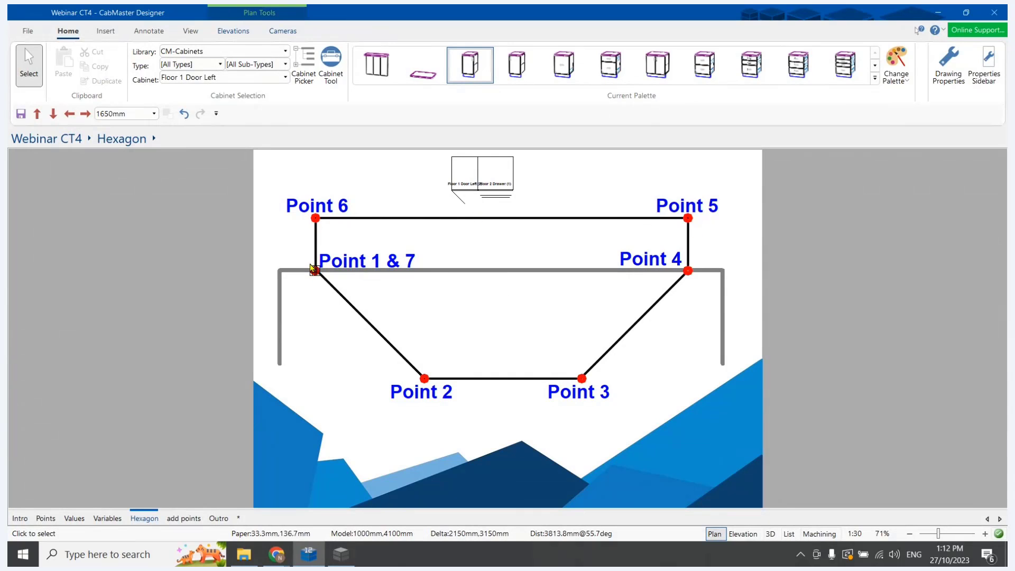
{"action": "left_click", "coordinate": [342, 555]}
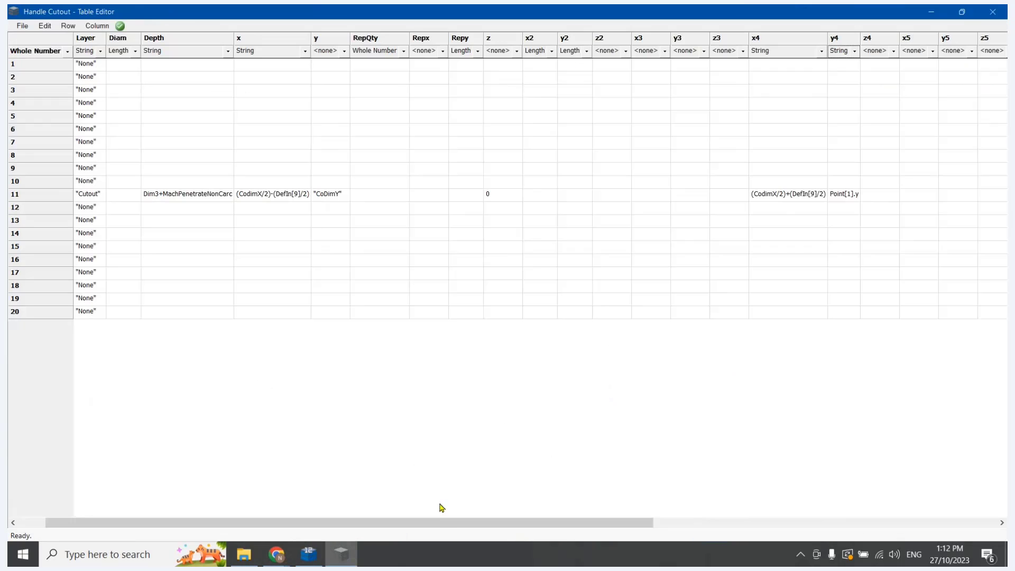
{"action": "left_click_drag", "start_coordinate": [439, 523], "coordinate": [554, 523]}
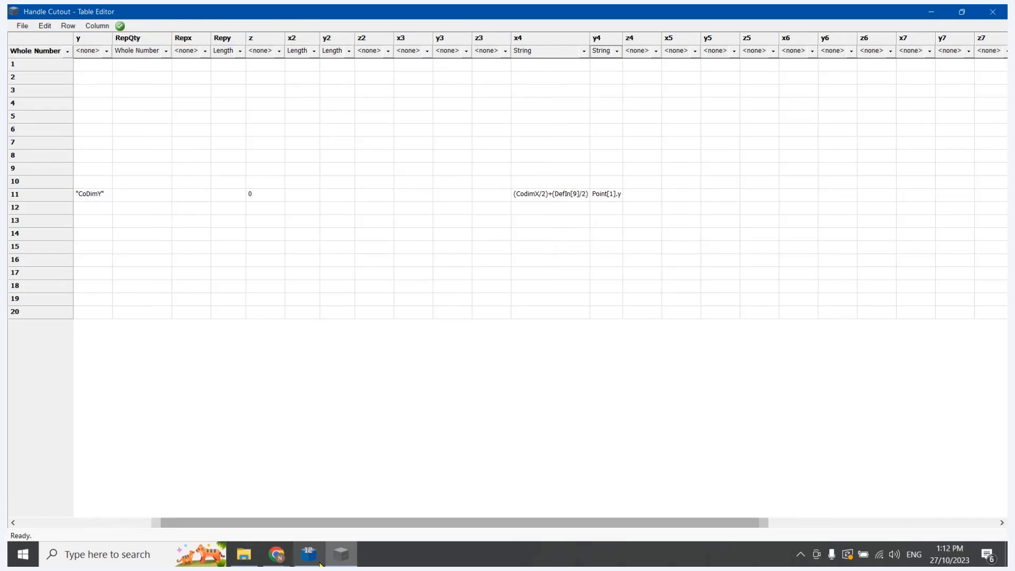
{"action": "left_click", "coordinate": [319, 562]}
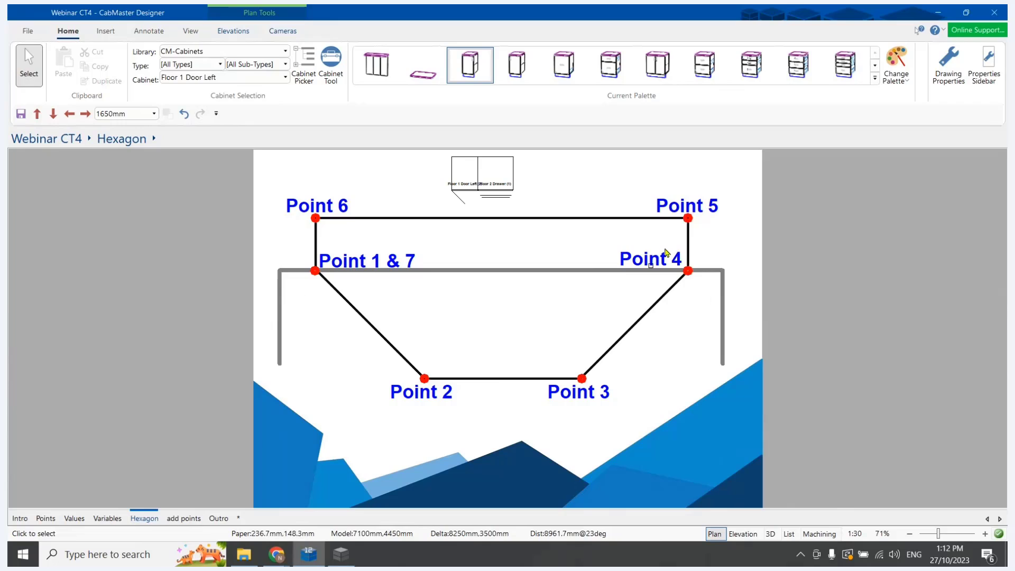
{"action": "left_click", "coordinate": [341, 555]}
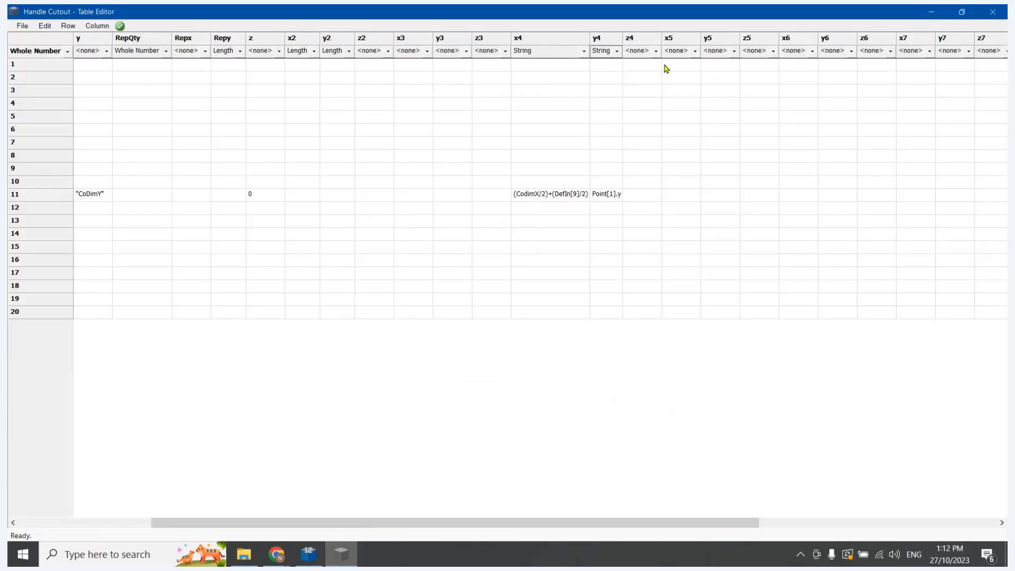
Enter Point[4].x in row 11's x5 cell and set the x5 column's data type to String
{"action": "left_click", "coordinate": [680, 194]}
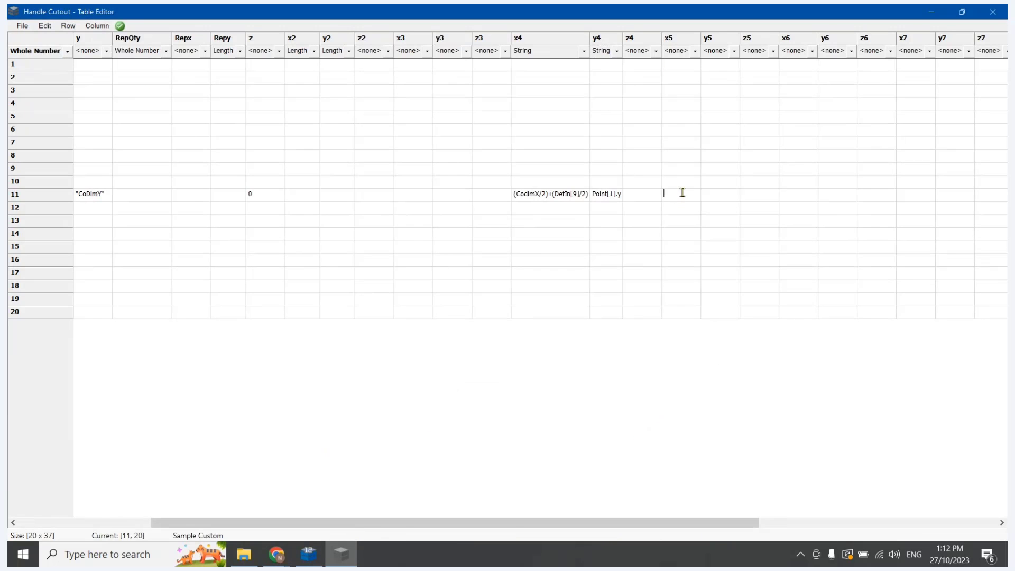
{"action": "type", "text": "Point[4].x"}
{"action": "left_click", "coordinate": [709, 220]}
{"action": "left_click", "coordinate": [695, 50]}
{"action": "left_click", "coordinate": [689, 75]}
Enter CodimY+10.5mm in row 11's y5 cell and set the y5 column's data type to String
{"action": "left_click", "coordinate": [711, 194]}
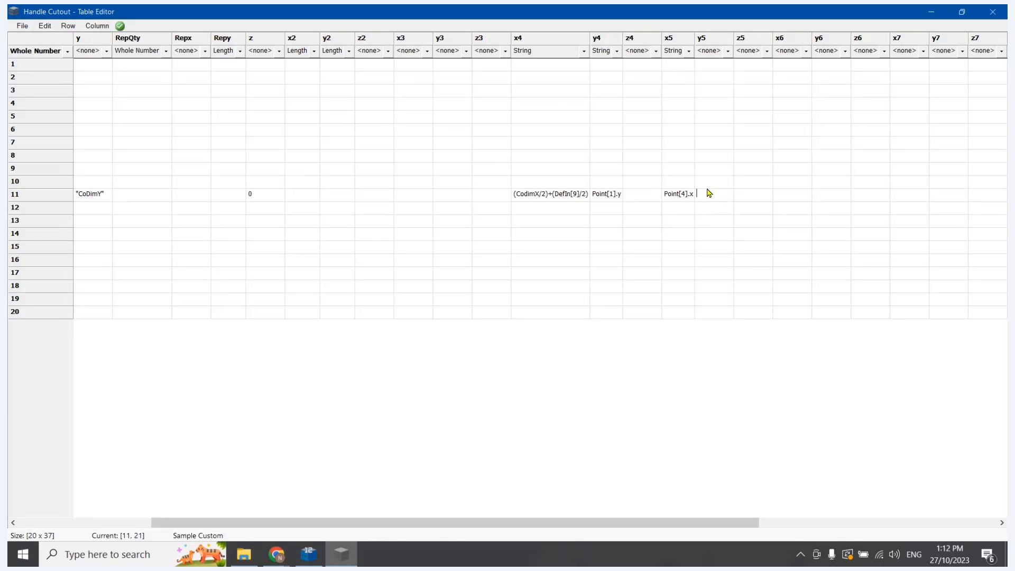
{"action": "type", "text": "CodimY"}
{"action": "type", "text": "+10.5mm"}
{"action": "left_click", "coordinate": [727, 51]}
{"action": "left_click", "coordinate": [720, 74]}
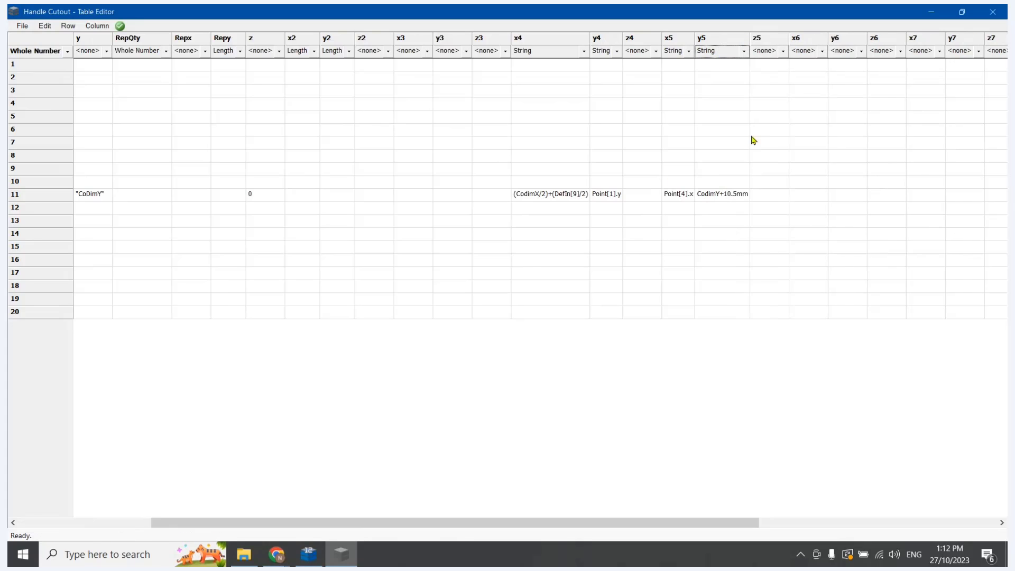
{"action": "left_click", "coordinate": [695, 40]}
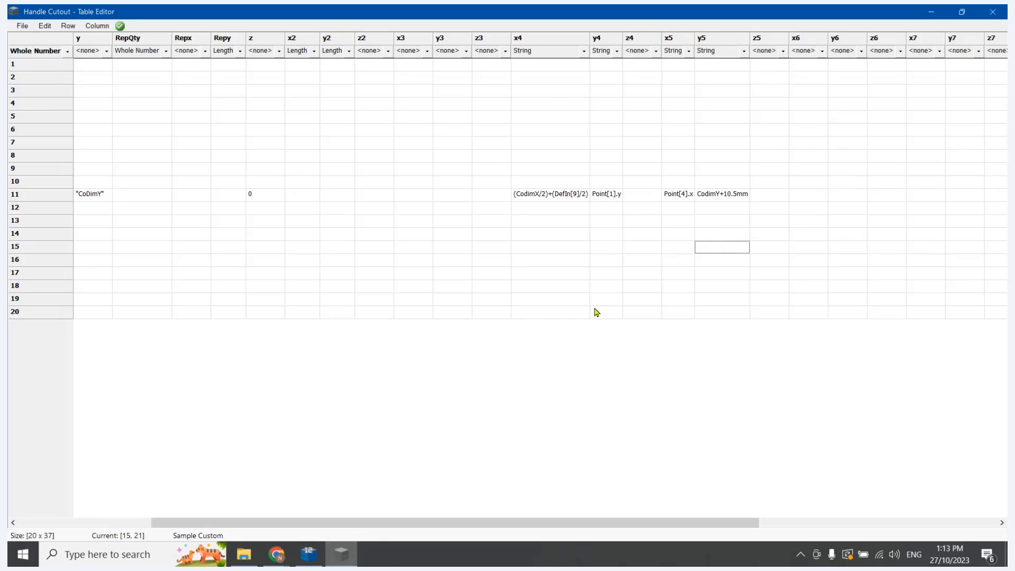
Check Points 1 and 6 on the Hexagon page, and enter Point[1].x in row 11's x6 cell in the Table Editor
{"action": "left_click", "coordinate": [310, 555]}
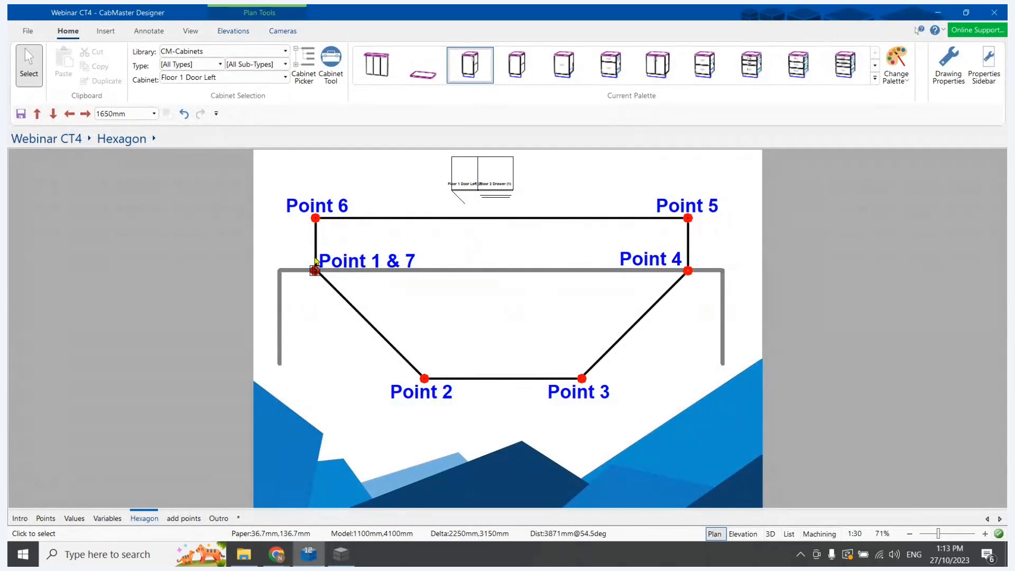
{"action": "left_click", "coordinate": [341, 554]}
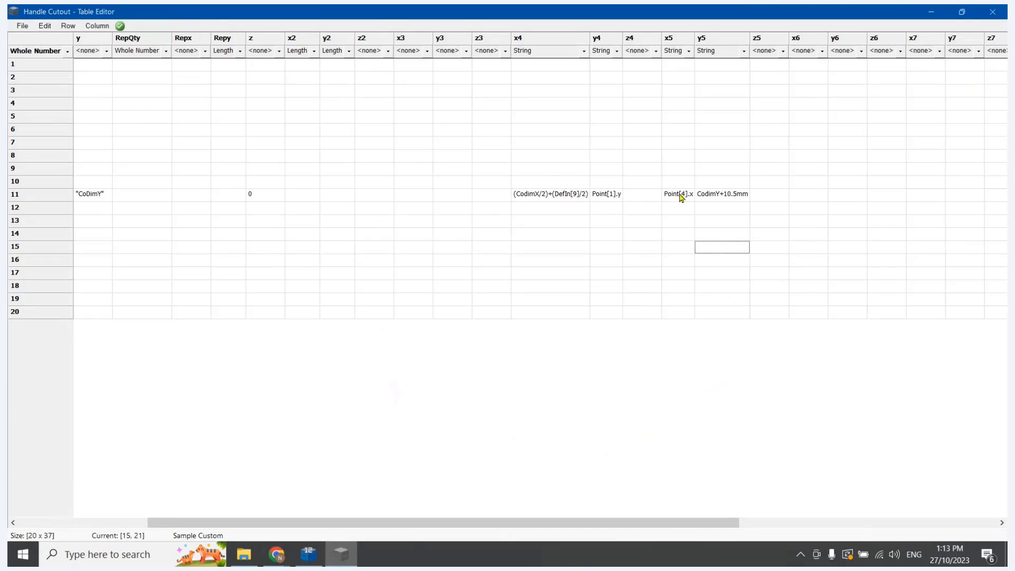
{"action": "double_click", "coordinate": [804, 196]}
{"action": "type", "text": "Po"}
{"action": "type", "text": "int[5].x"}
After checking Point 5 on the Hexagon page, enter Point[5].y in row 11's y6 cell and set the x6 and y6 columns to String
{"action": "left_click", "coordinate": [309, 554]}
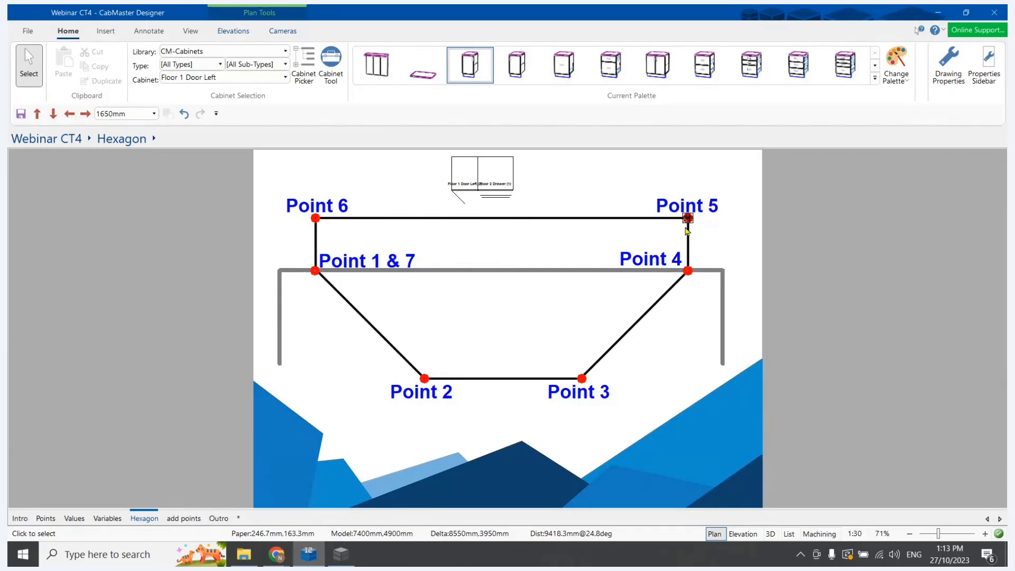
{"action": "key", "text": "alt+Tab"}
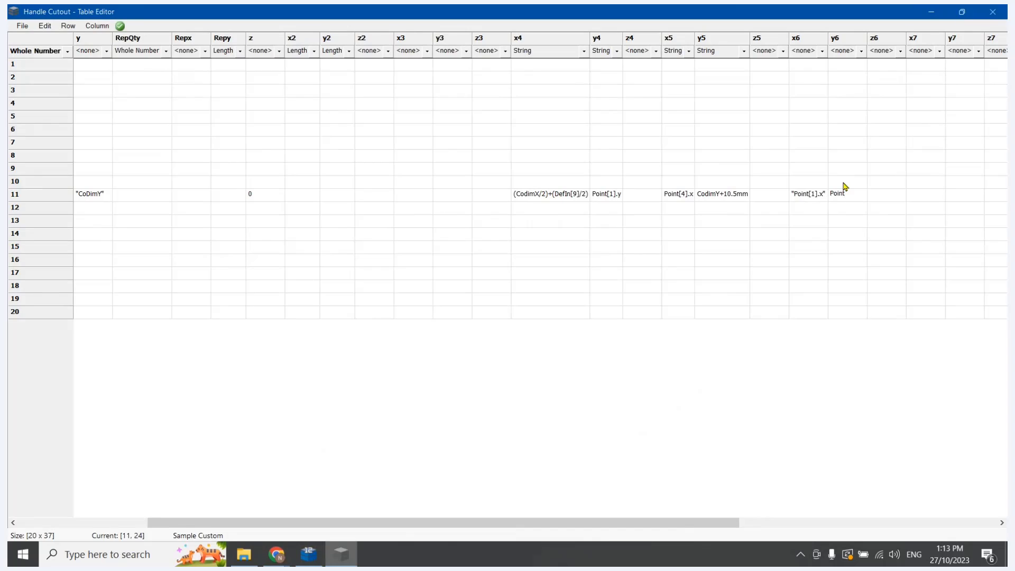
{"action": "left_click", "coordinate": [838, 233]}
{"action": "left_click", "coordinate": [825, 52]}
{"action": "left_click", "coordinate": [811, 72]}
{"action": "left_click", "coordinate": [856, 51]}
{"action": "left_click", "coordinate": [844, 73]}
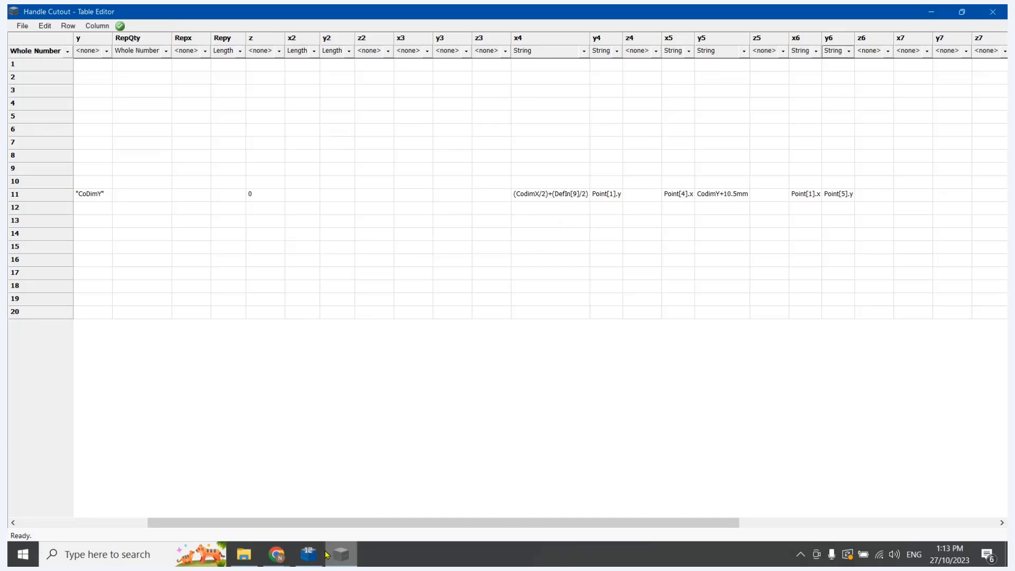
Check Point 7 on the Hexagon page, and set row 11's x7 to Point[1].x and y7 to Point[1].y in the Table Editor
{"action": "left_click", "coordinate": [308, 554]}
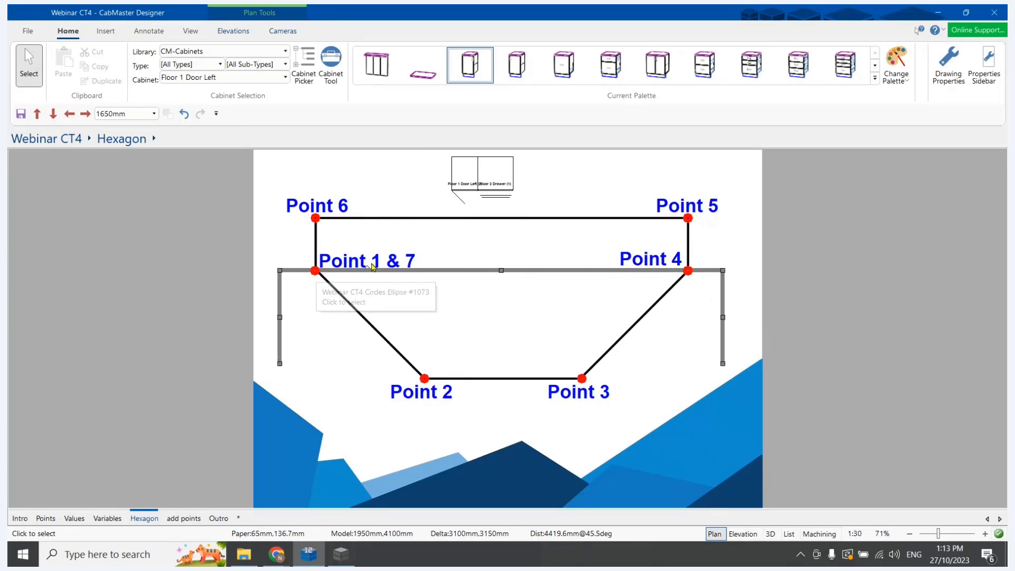
{"action": "left_click", "coordinate": [340, 557]}
{"action": "left_click_drag", "start_coordinate": [371, 525], "coordinate": [514, 525]}
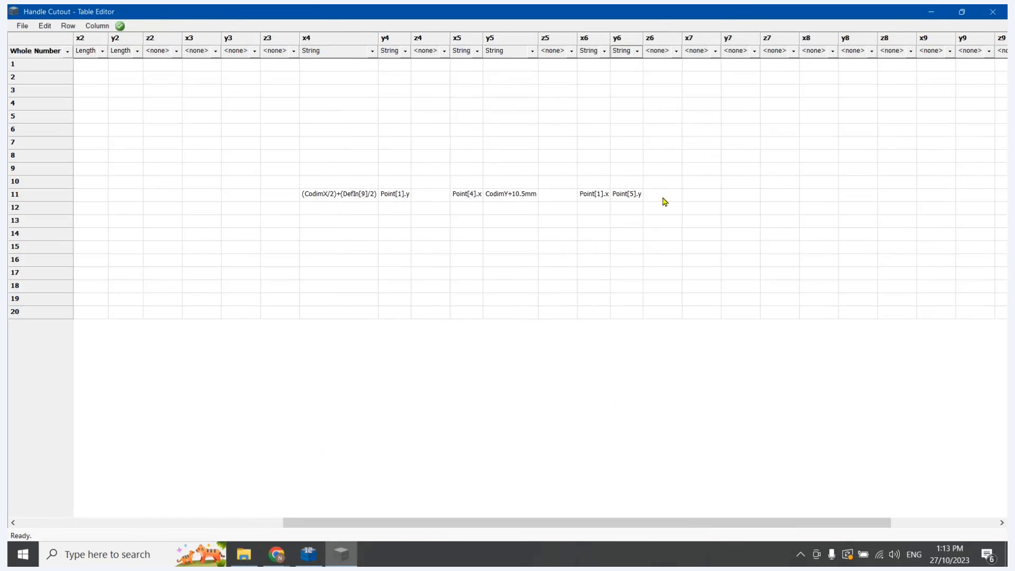
{"action": "double_click", "coordinate": [602, 194]}
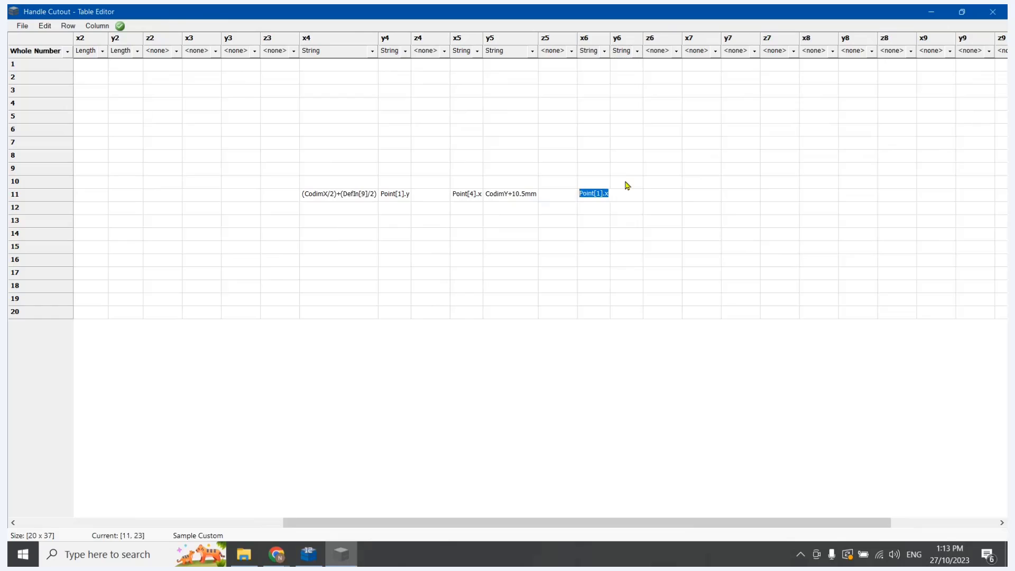
{"action": "key", "text": "Escape"}
{"action": "left_click", "coordinate": [695, 199]}
{"action": "type", "text": "\"Point[1].x\""}
{"action": "left_click", "coordinate": [746, 194]}
{"action": "type", "text": "\"Point[1].x\""}
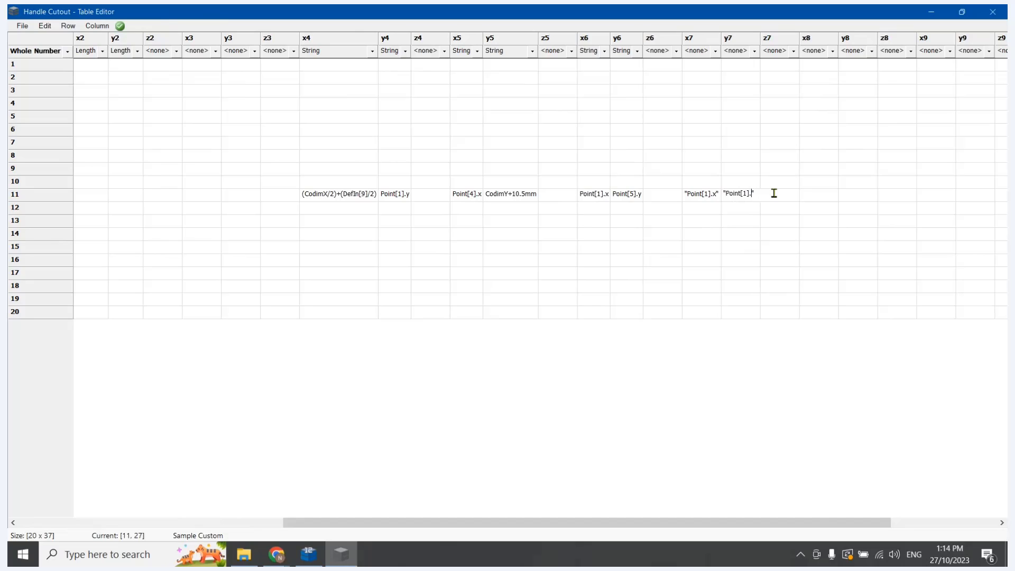
{"action": "type", "text": "y\""}
Set the data types of the x7 and y7 columns to String
{"action": "left_click", "coordinate": [769, 281]}
{"action": "left_click", "coordinate": [715, 52]}
{"action": "left_click", "coordinate": [708, 72]}
{"action": "left_click", "coordinate": [748, 52]}
{"action": "left_click", "coordinate": [748, 72]}
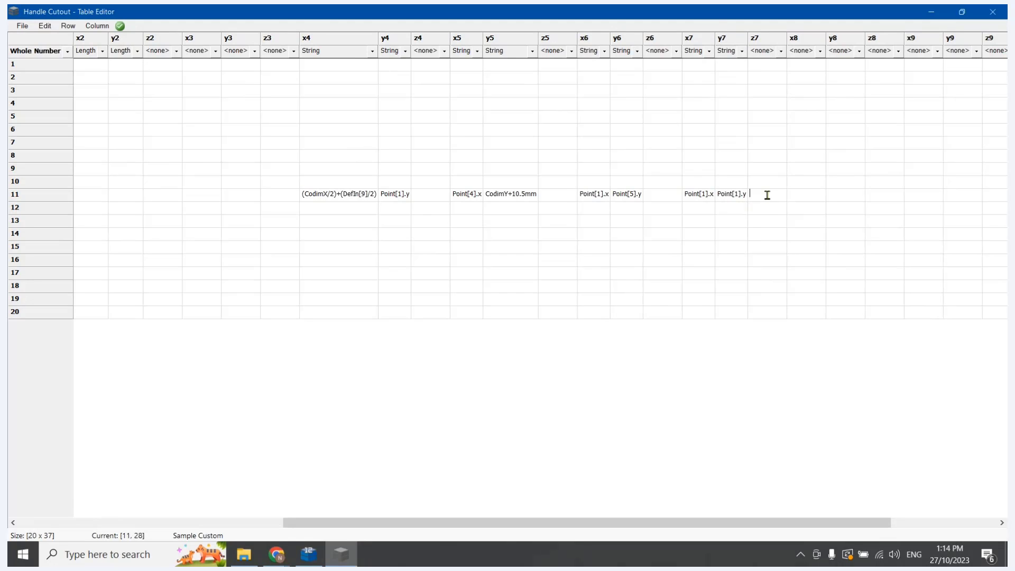
Enter 0 in row 11's z7, z6, z5 and z4 cells
{"action": "type", "text": "0"}
{"action": "left_click", "coordinate": [668, 199]}
{"action": "type", "text": "00"}
{"action": "left_click", "coordinate": [426, 195]}
{"action": "type", "text": "0"}
Examine the positions of Points 2 and 3 on CabMaster Designer's Hexagon page
{"action": "left_click_drag", "start_coordinate": [455, 526], "coordinate": [303, 523]}
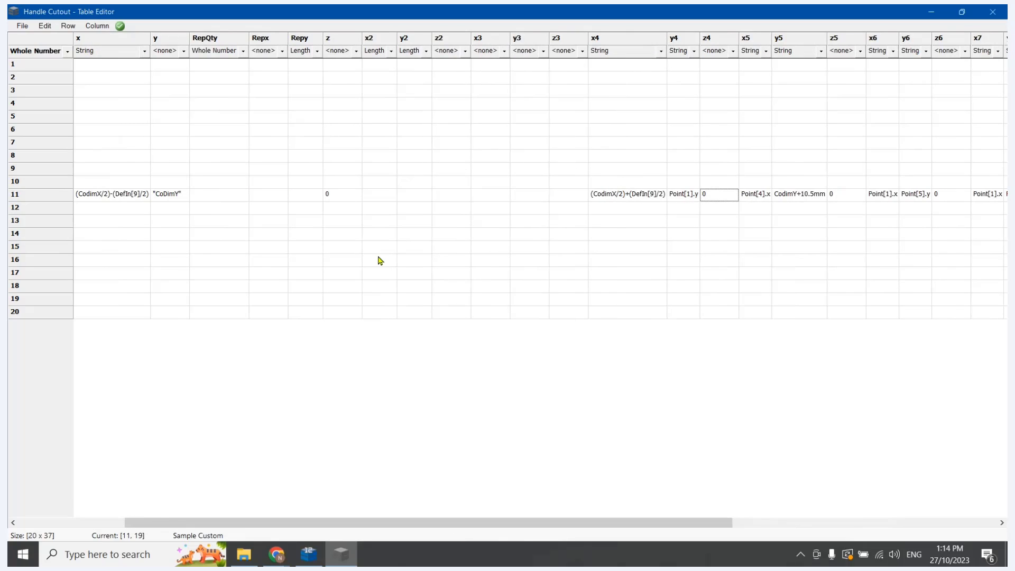
{"action": "left_click", "coordinate": [306, 555]}
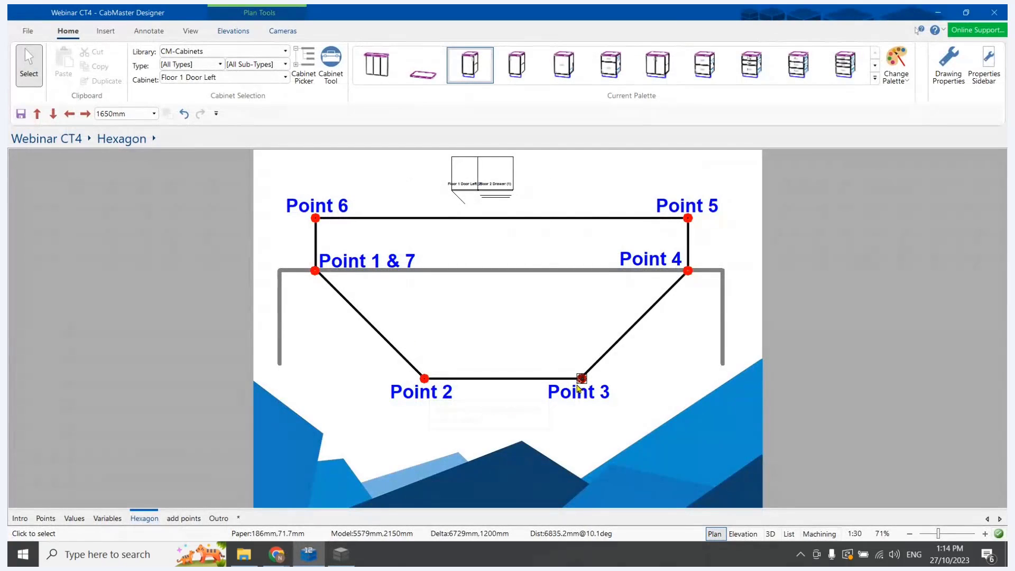
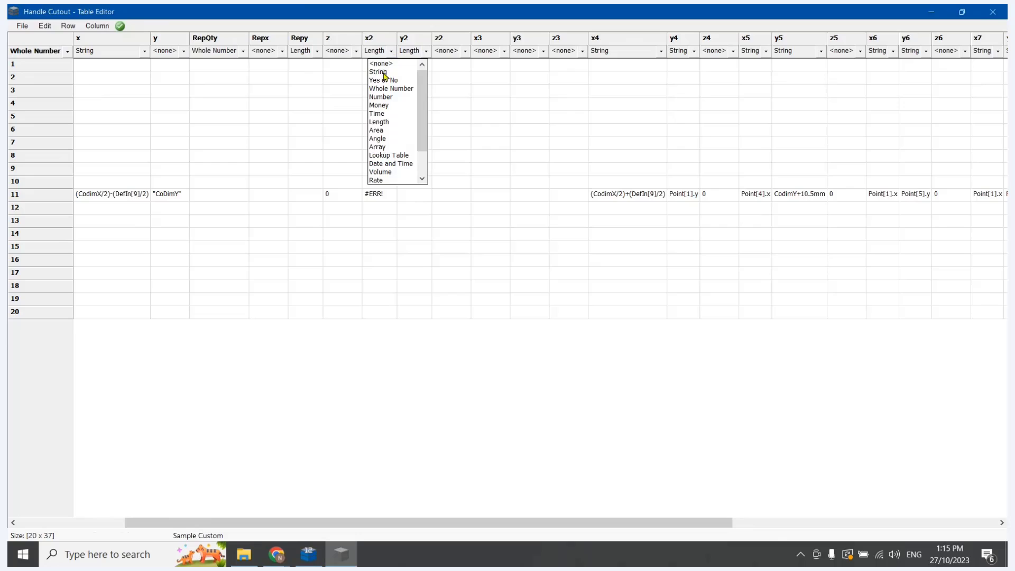
Set the x2 column's data type to String, enter Point[1].x-DefIn[10] in row 11's x2, and fit the column width
{"action": "left_click", "coordinate": [378, 72]}
{"action": "left_click", "coordinate": [378, 193]}
{"action": "type", "text": "Point[1].x-DefIn[10"}
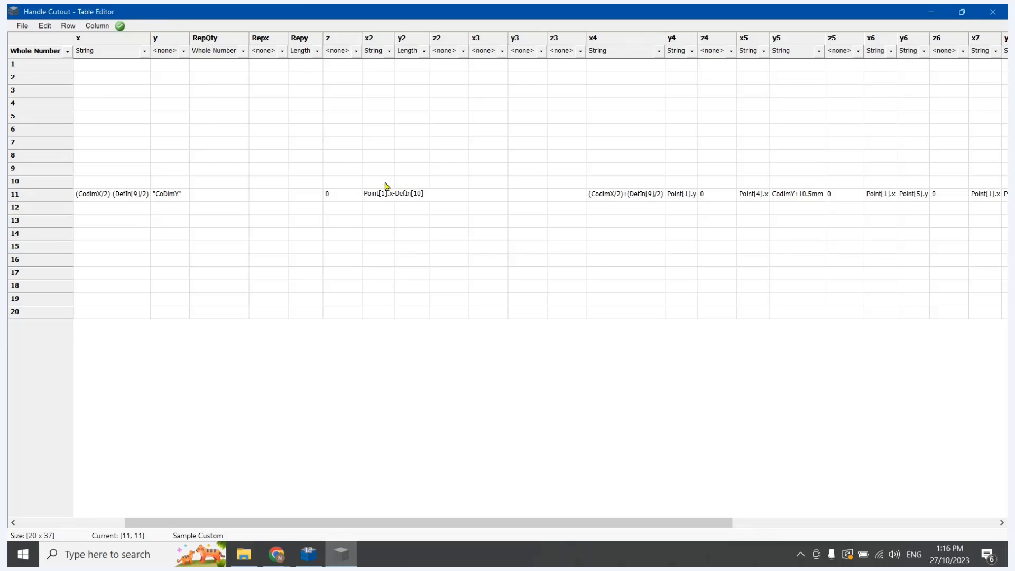
{"action": "left_click", "coordinate": [432, 270]}
{"action": "double_click", "coordinate": [395, 40]}
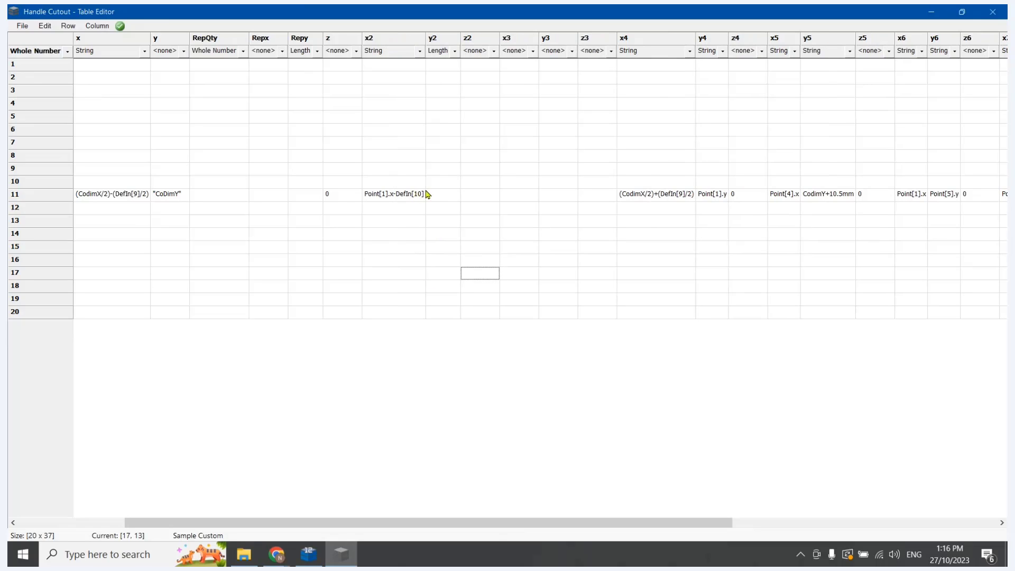
Copy row 11's x2 formula into x3, set the x3 column to String, and change the formula to Point[4].x-DefIn[10]
{"action": "left_click", "coordinate": [520, 195]}
{"action": "double_click", "coordinate": [408, 193]}
{"action": "key", "text": "ctrl+c"}
{"action": "key", "text": "Escape"}
{"action": "left_click", "coordinate": [533, 51]}
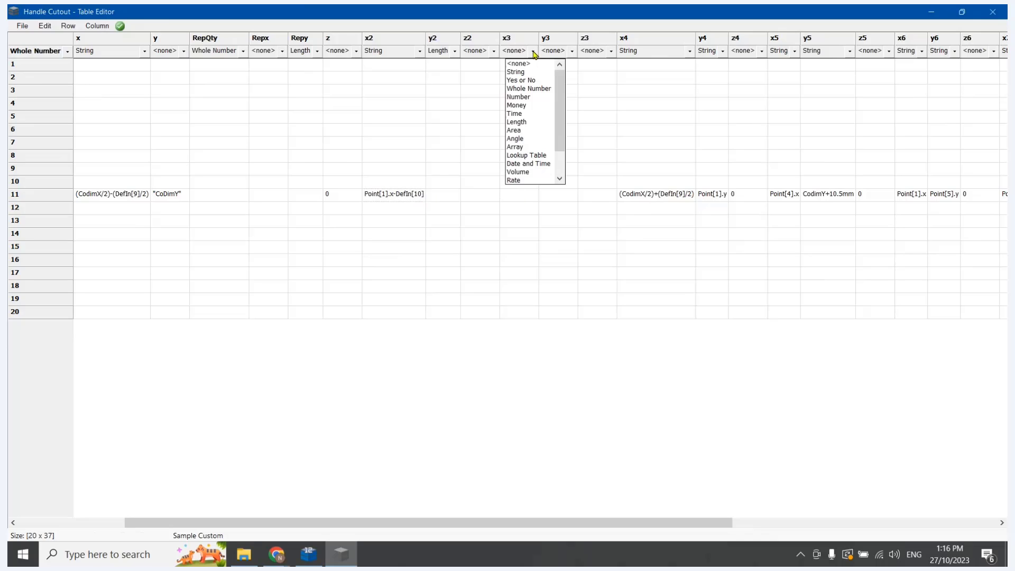
{"action": "left_click", "coordinate": [521, 73]}
{"action": "left_click", "coordinate": [517, 196]}
{"action": "key", "text": "ctrl+v"}
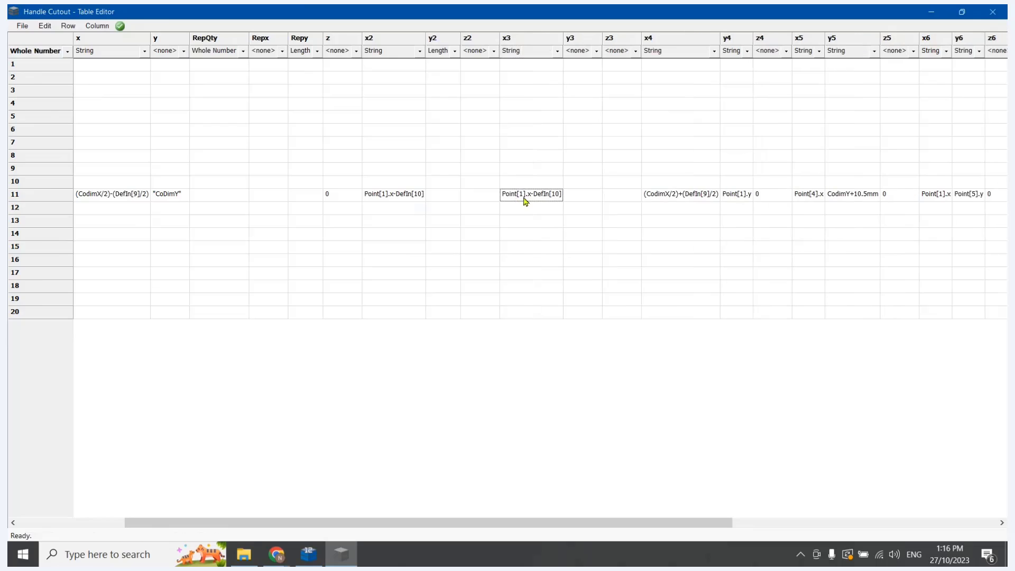
{"action": "double_click", "coordinate": [522, 195]}
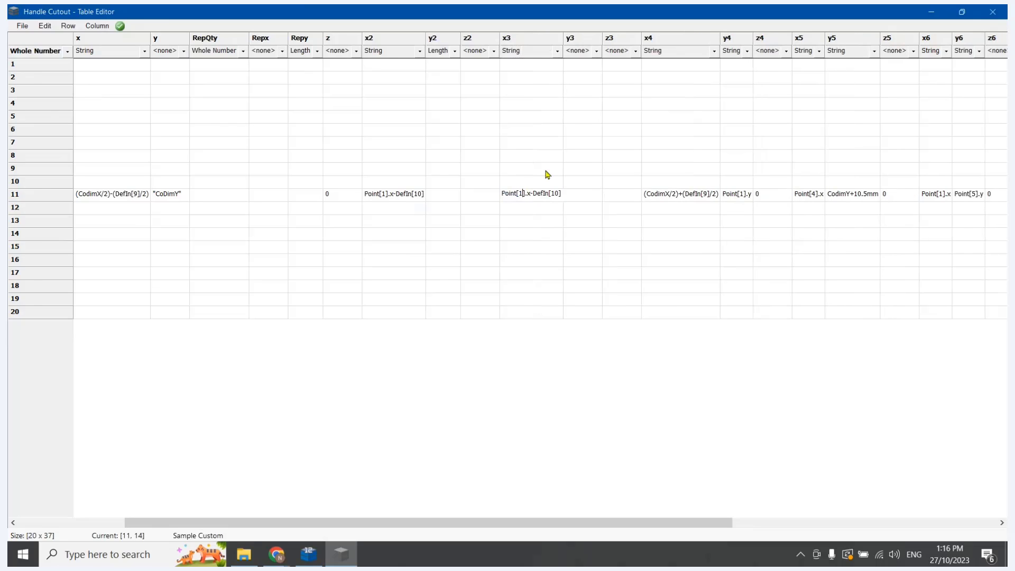
{"action": "key", "text": "BackSpace"}
{"action": "type", "text": "4"}
Change row 11's x2 formula to Point[1].x+DefIn[10] and check the point layout on CabMaster Designer's Hexagon page
{"action": "left_click", "coordinate": [411, 211]}
{"action": "left_click", "coordinate": [418, 197]}
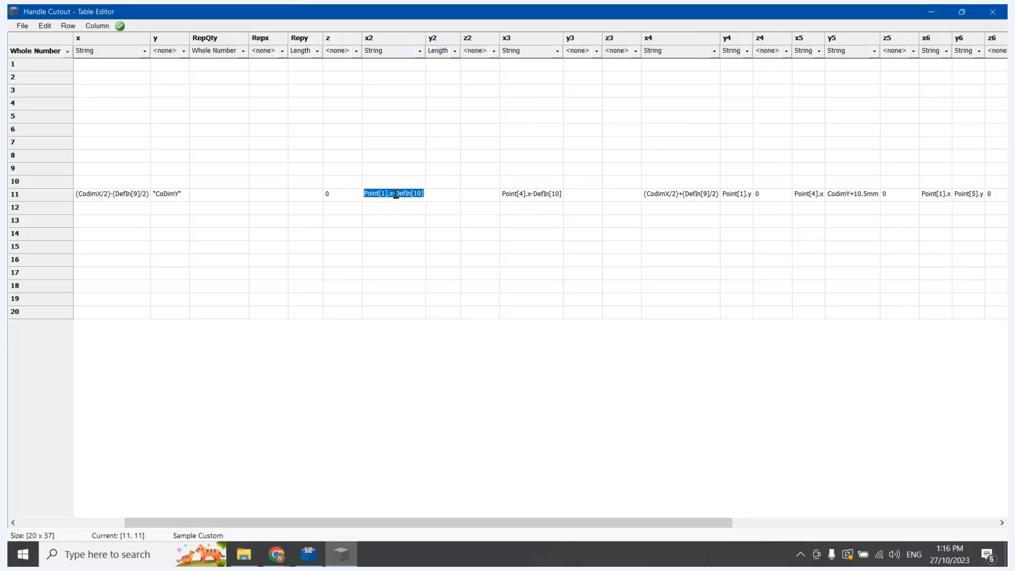
{"action": "left_click", "coordinate": [396, 194]}
{"action": "key", "text": "BackSpace"}
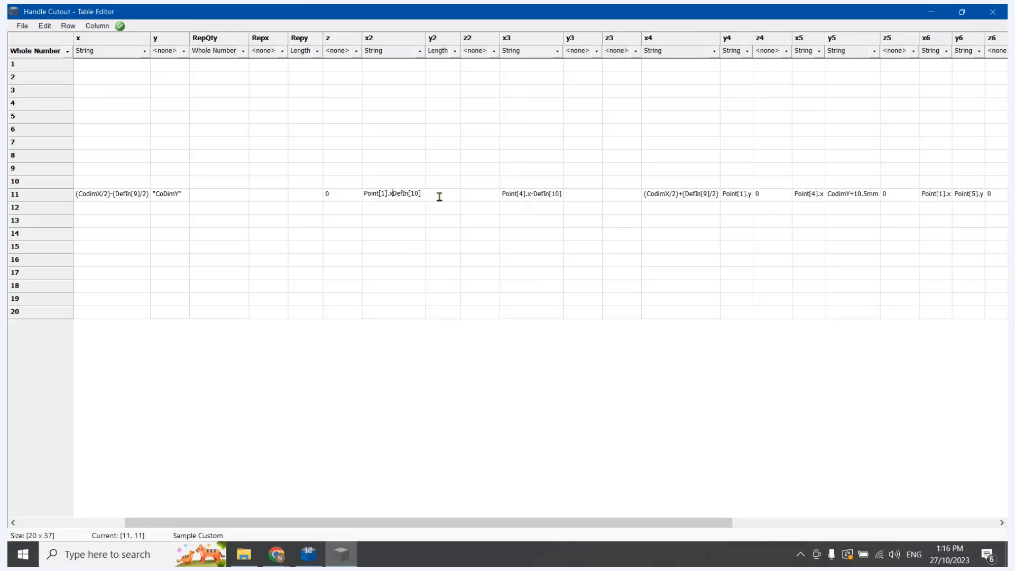
{"action": "type", "text": "+"}
{"action": "left_click", "coordinate": [528, 194]}
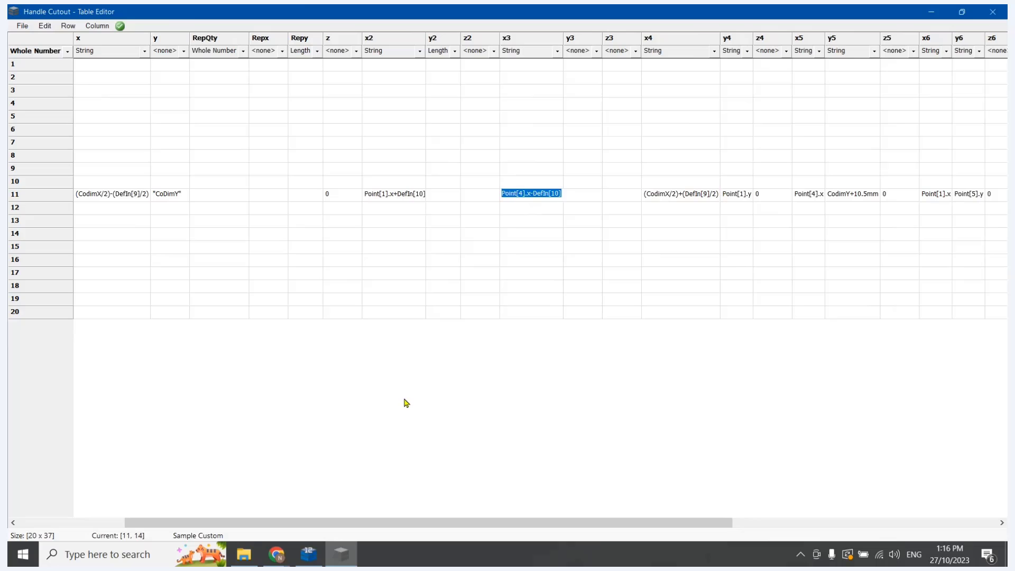
{"action": "left_click", "coordinate": [301, 552]}
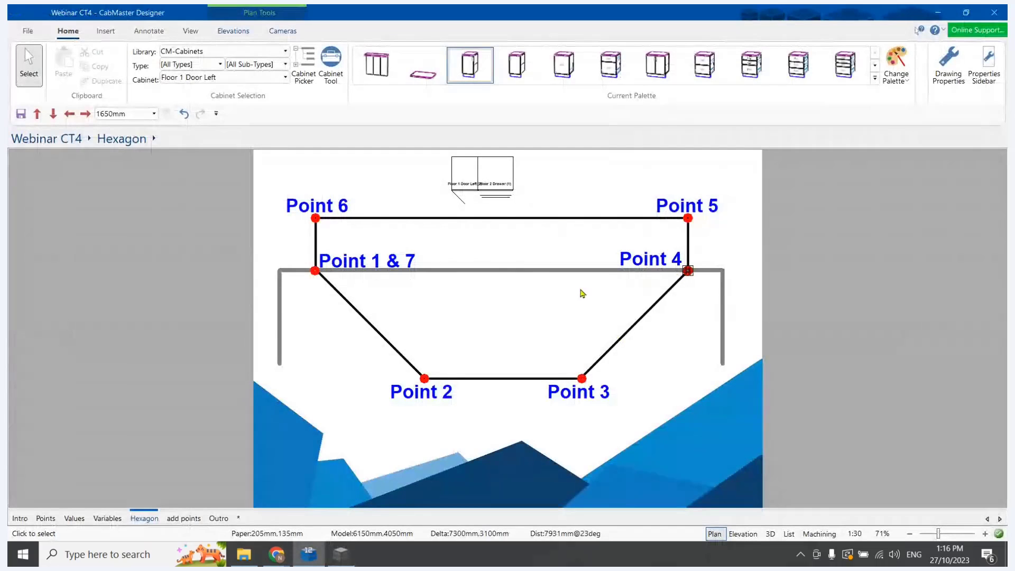
{"action": "left_click", "coordinate": [341, 553]}
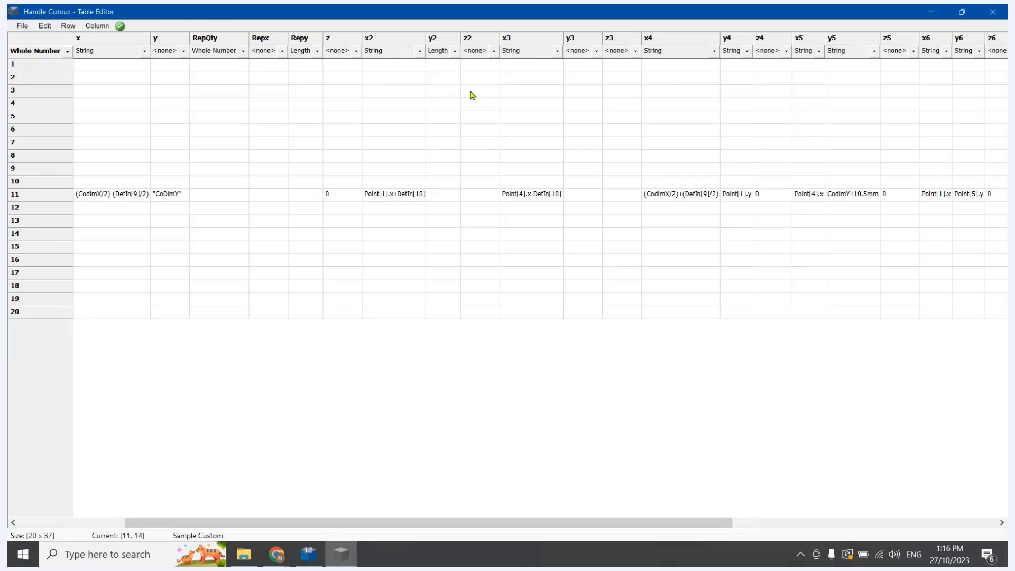
Copy row 11's x3 formula into y3, change it to Point[4].y-DefIn[10], and set the y3 column's data type to String
{"action": "left_click", "coordinate": [537, 199]}
{"action": "double_click", "coordinate": [530, 212]}
{"action": "double_click", "coordinate": [528, 197]}
{"action": "key", "text": "Escape"}
{"action": "left_click", "coordinate": [582, 198]}
{"action": "type", "text": "\"Point[4].x-DefIn[10]\""}
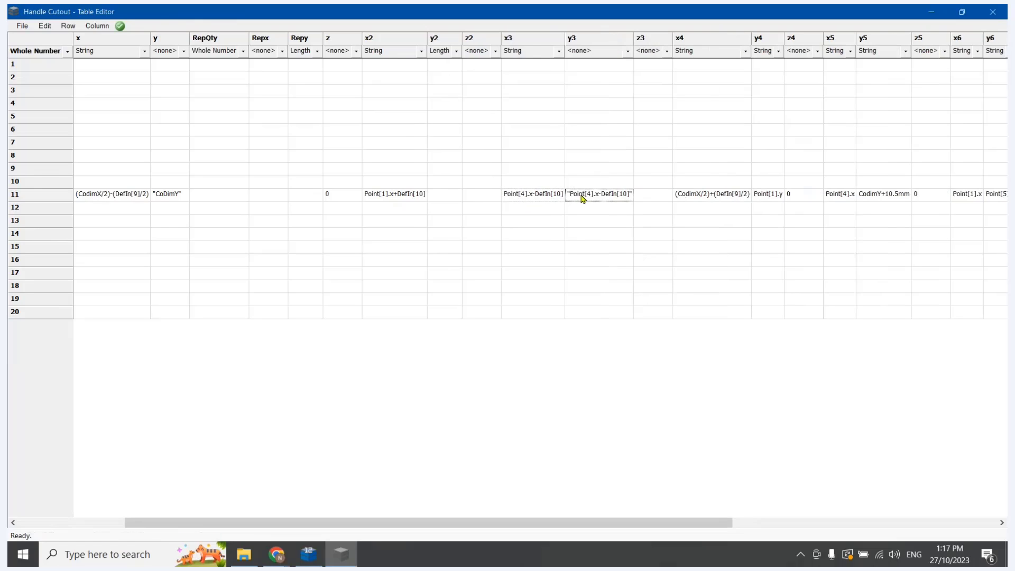
{"action": "double_click", "coordinate": [598, 195]}
{"action": "left_click", "coordinate": [599, 194]}
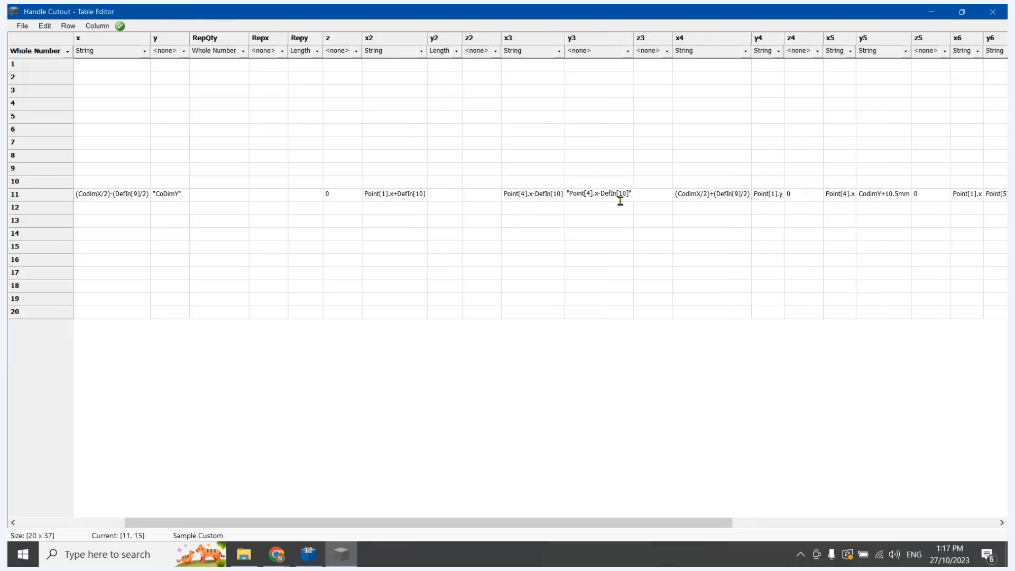
{"action": "left_click", "coordinate": [626, 51]}
{"action": "left_click", "coordinate": [592, 72]}
{"action": "left_click", "coordinate": [604, 219]}
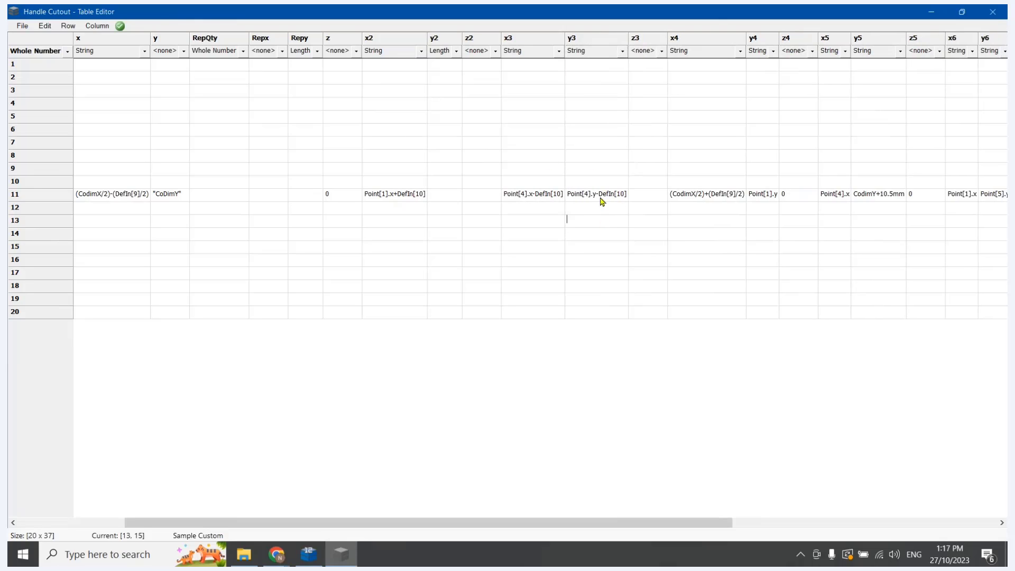
Copy row 11's y3 formula, Point[4].y-DefIn[10], into y2 and set the y2 column's data type to String
{"action": "double_click", "coordinate": [599, 193]}
{"action": "key", "text": "Escape"}
{"action": "left_click", "coordinate": [444, 198]}
{"action": "type", "text": "#ERR!"}
{"action": "left_click", "coordinate": [456, 51]}
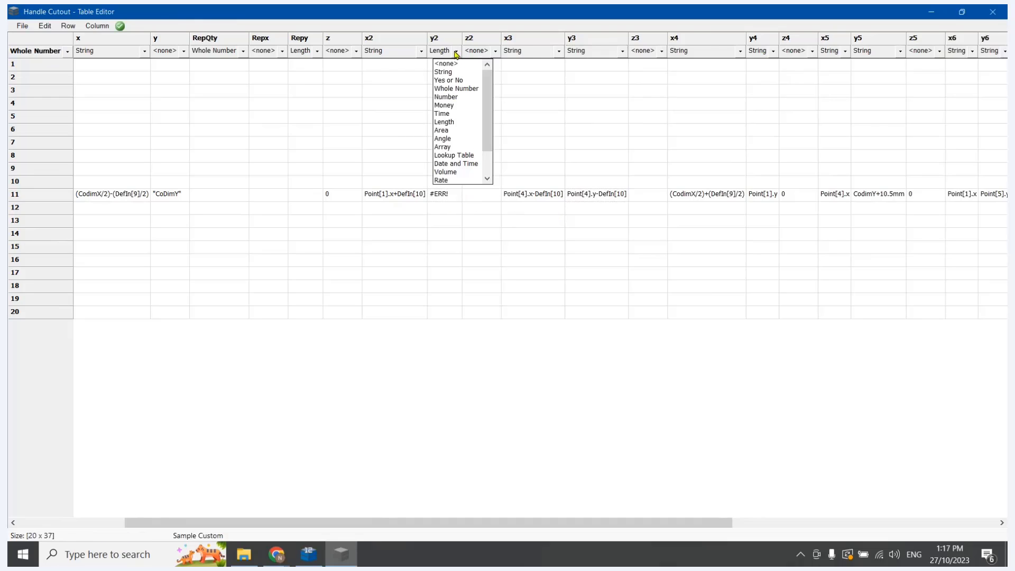
{"action": "left_click", "coordinate": [449, 73]}
Enter 0 in row 11's z2 and z3 cells
{"action": "left_click", "coordinate": [518, 193]}
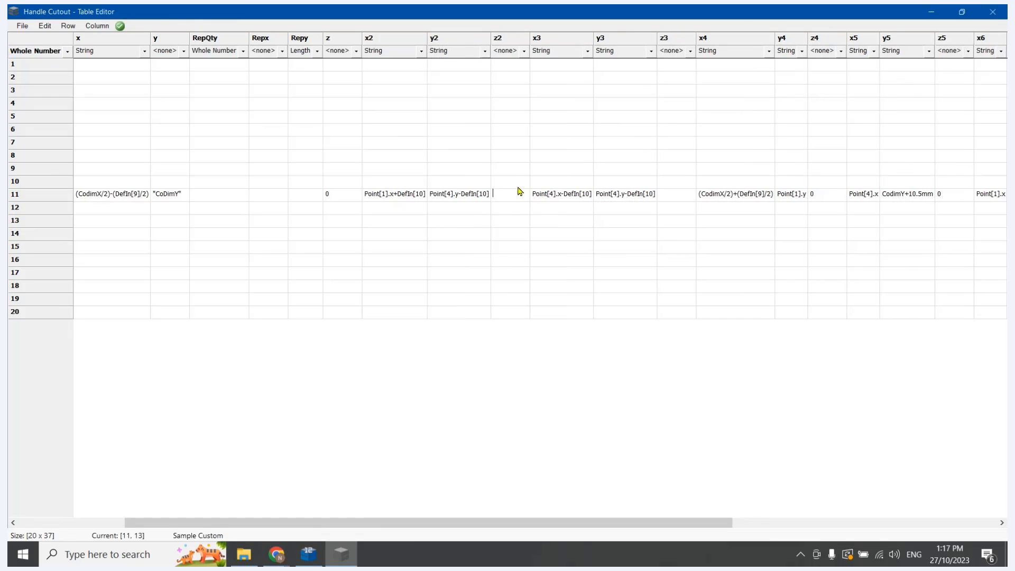
{"action": "type", "text": "0"}
{"action": "left_click", "coordinate": [677, 195]}
{"action": "type", "text": "0"}
{"action": "left_click", "coordinate": [656, 258]}
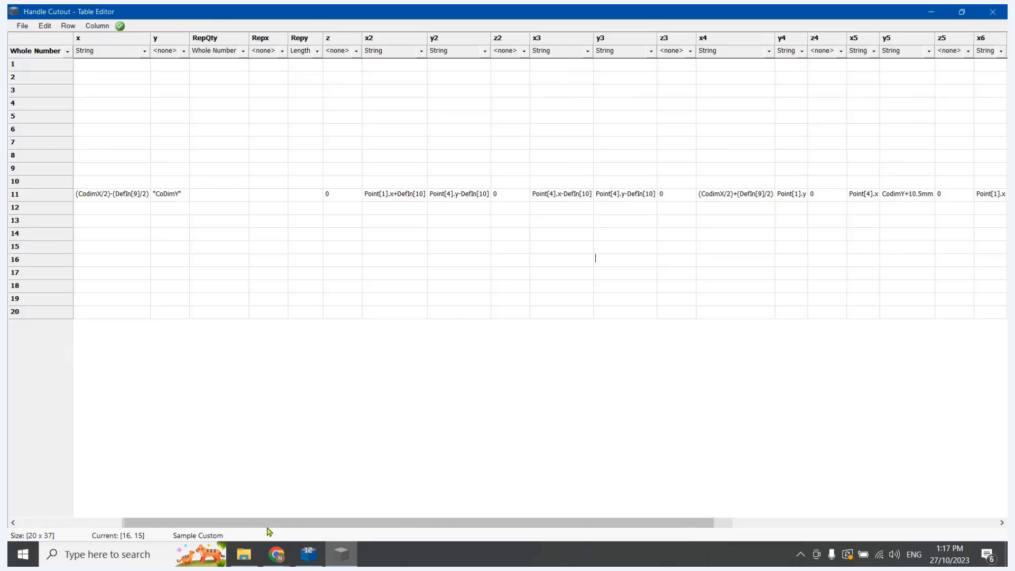
Compare row 11's first point with the Hexagon page in CabMaster Designer, and set the y column's data type to String in the Table Editor
{"action": "left_click_drag", "start_coordinate": [263, 526], "coordinate": [135, 515]}
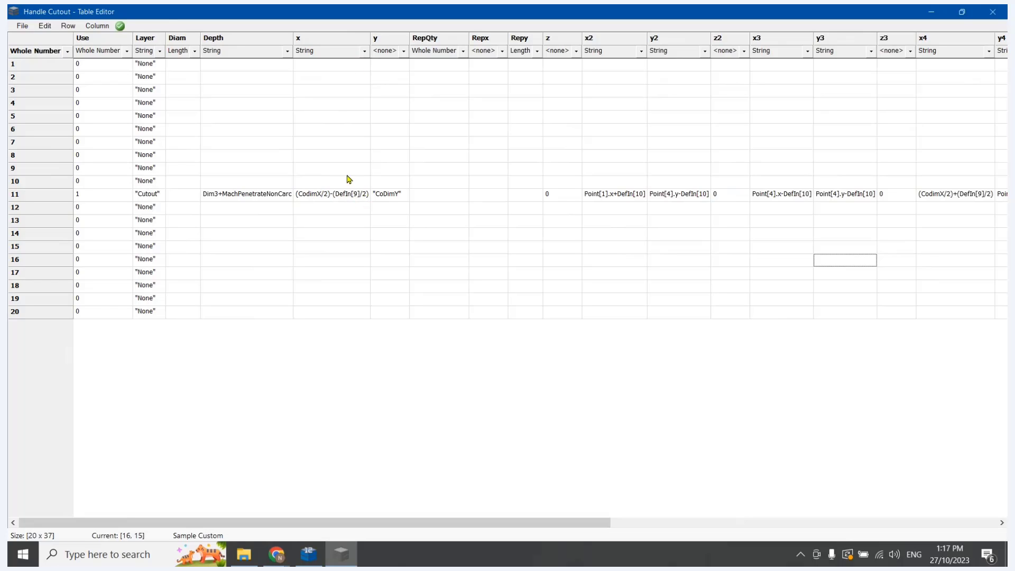
{"action": "left_click", "coordinate": [321, 556]}
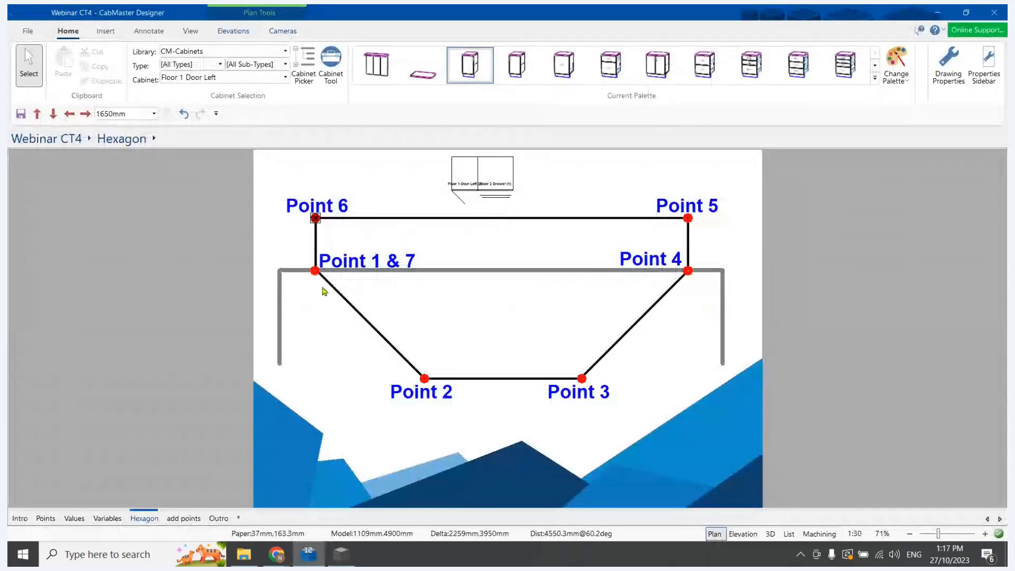
{"action": "left_click", "coordinate": [324, 556]}
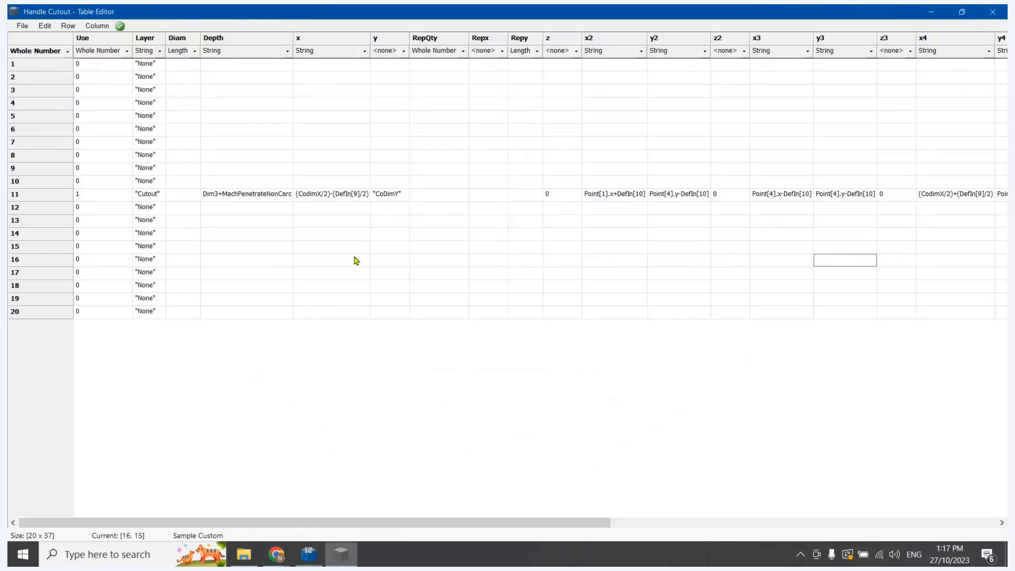
{"action": "left_click", "coordinate": [311, 555]}
{"action": "left_click", "coordinate": [341, 554]}
{"action": "left_click", "coordinate": [403, 51]}
{"action": "left_click", "coordinate": [387, 72]}
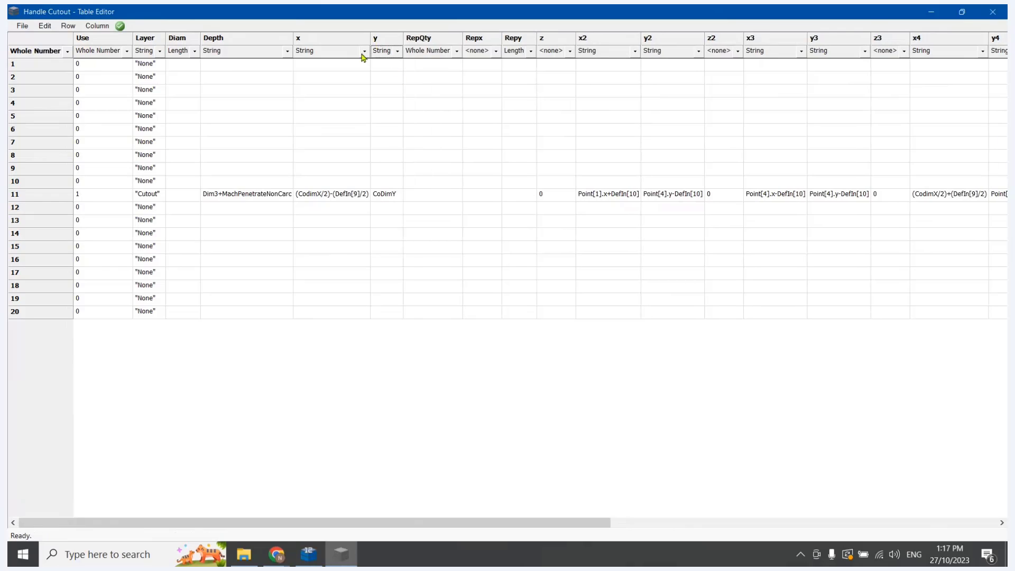
Check row 11's remaining point formulas against the Hexagon page and save the Handle Cutout table
{"action": "left_click_drag", "start_coordinate": [377, 524], "coordinate": [564, 523]}
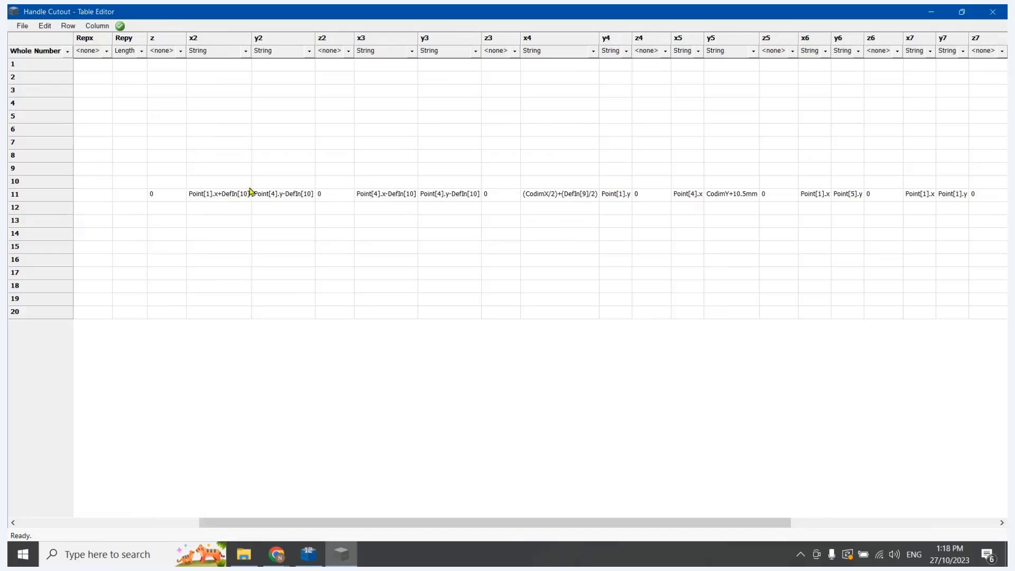
{"action": "left_click", "coordinate": [309, 554]}
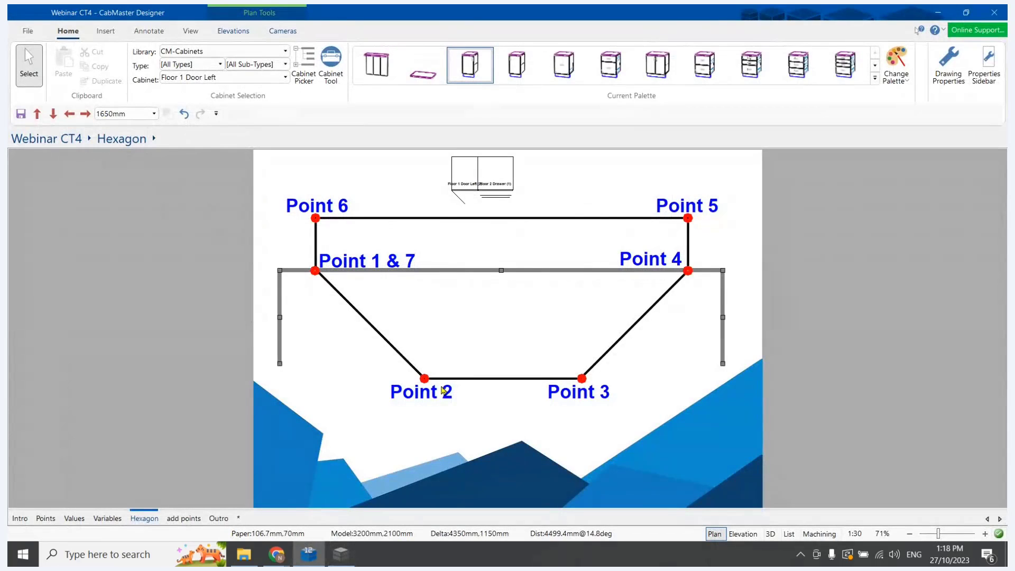
{"action": "left_click", "coordinate": [342, 554]}
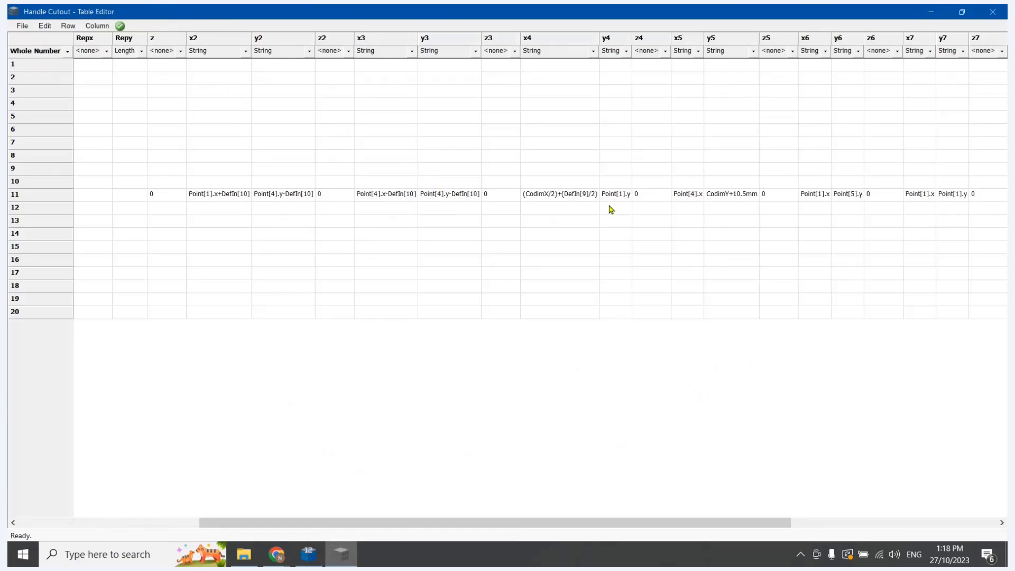
{"action": "left_click_drag", "start_coordinate": [686, 522], "coordinate": [111, 98]}
{"action": "left_click", "coordinate": [22, 26]}
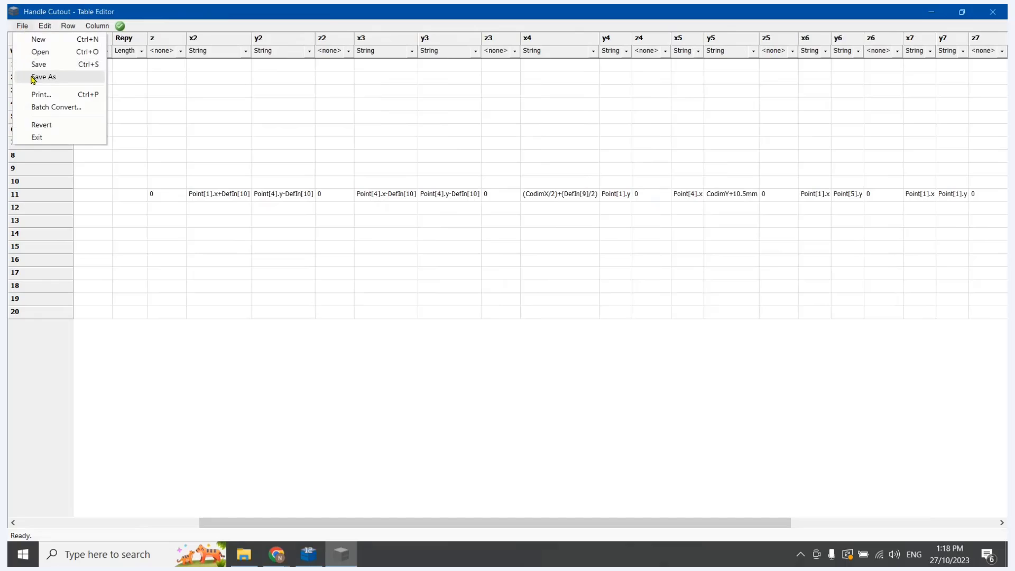
{"action": "left_click", "coordinate": [38, 64]}
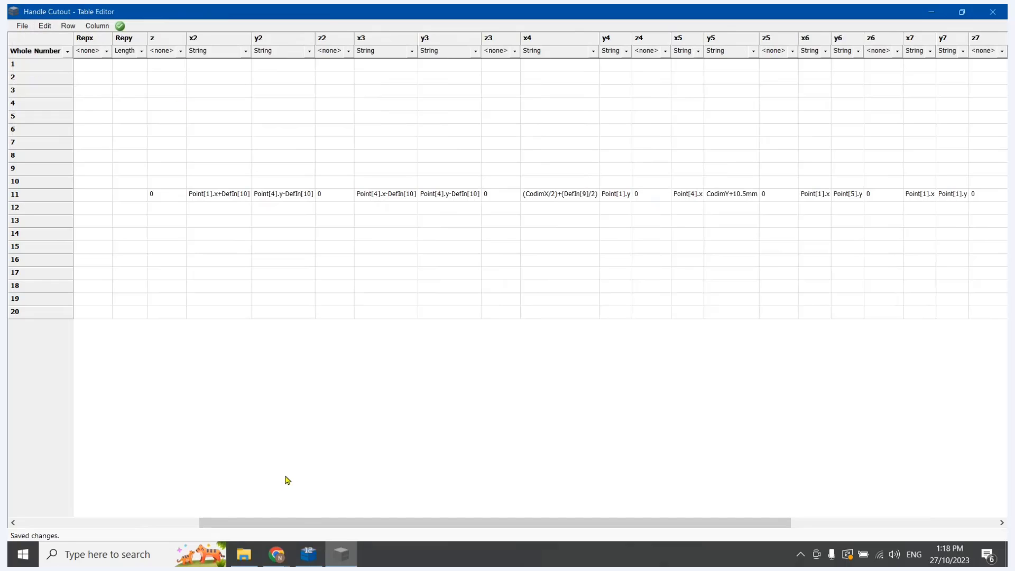
Switch to CabMaster Designer and open the custom drawer front/door machining properties of the Floor 1 Door Left cabinet
{"action": "left_click", "coordinate": [309, 554]}
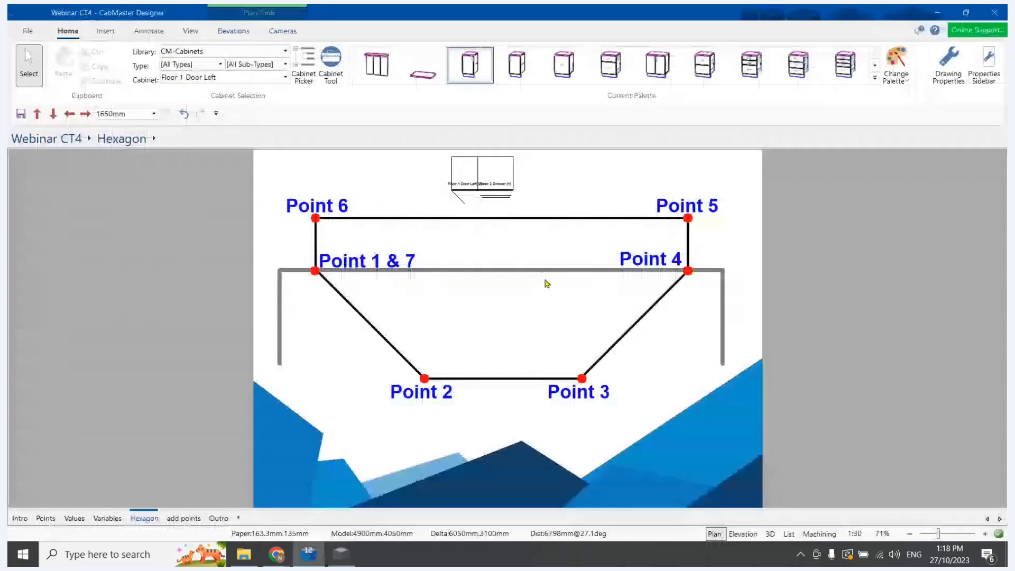
{"action": "left_click", "coordinate": [468, 173]}
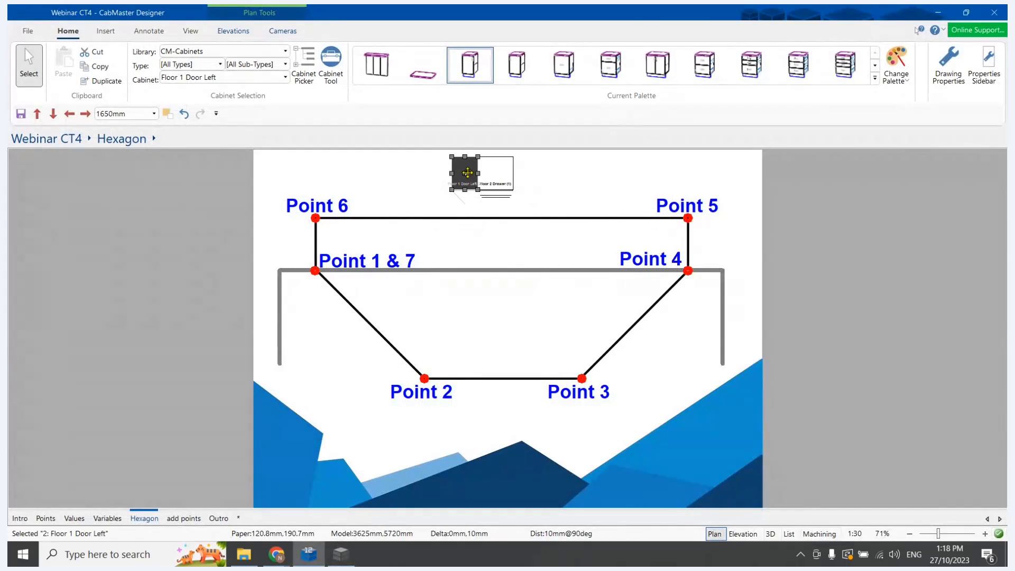
{"action": "double_click", "coordinate": [466, 176]}
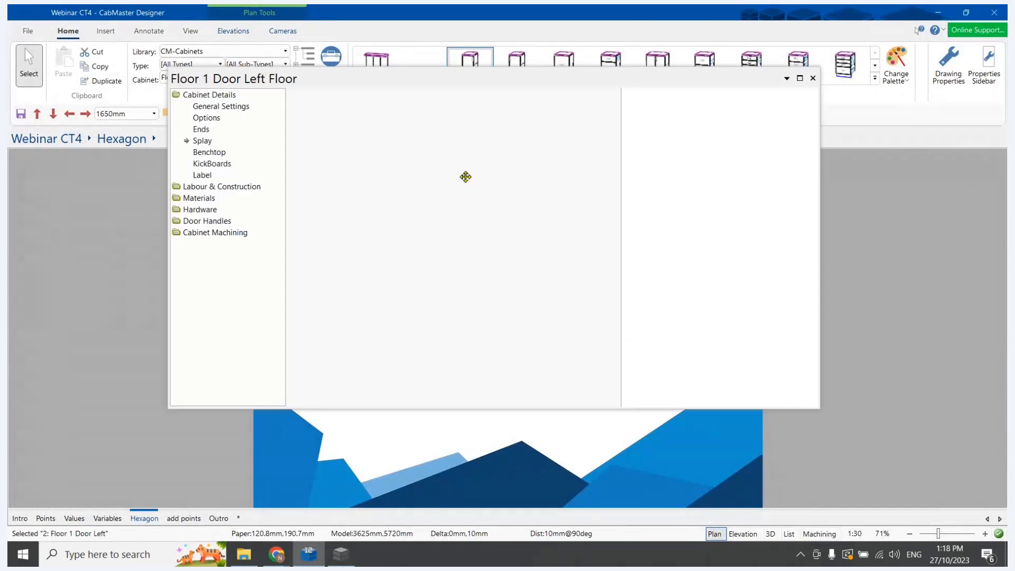
{"action": "left_click_drag", "start_coordinate": [487, 86], "coordinate": [474, 91]}
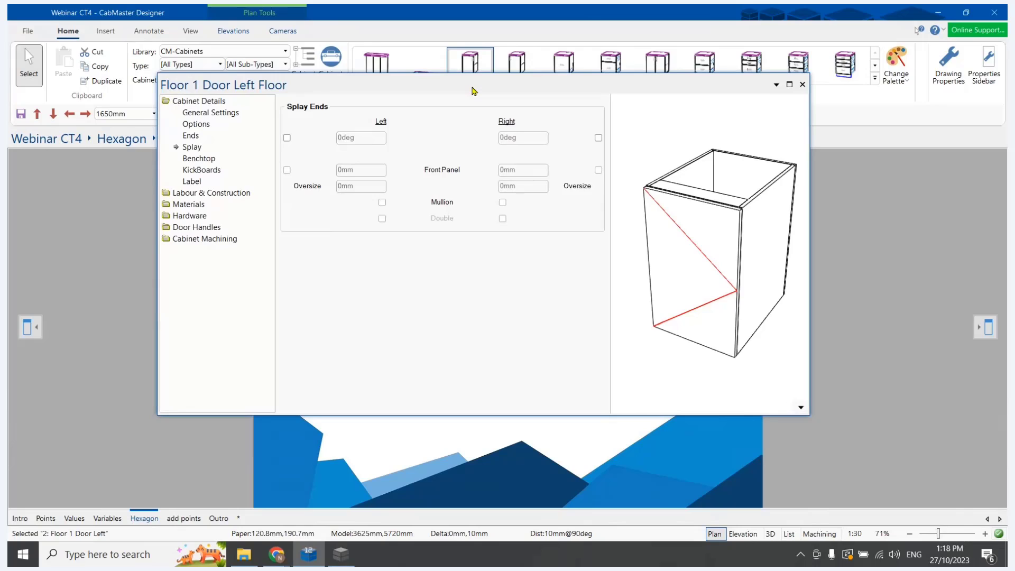
{"action": "left_click", "coordinate": [191, 239]}
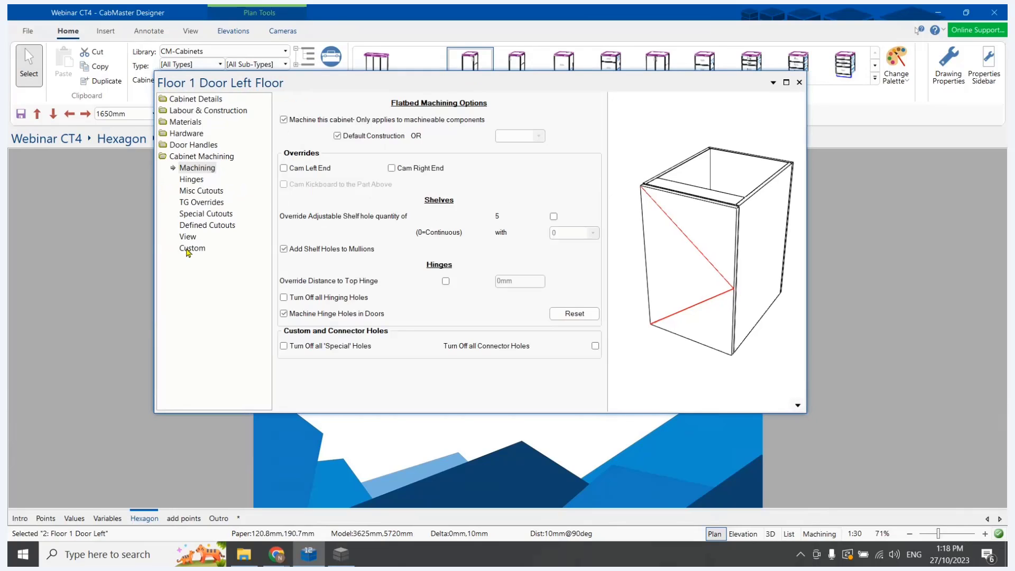
{"action": "left_click", "coordinate": [190, 248]}
{"action": "left_click", "coordinate": [414, 137]}
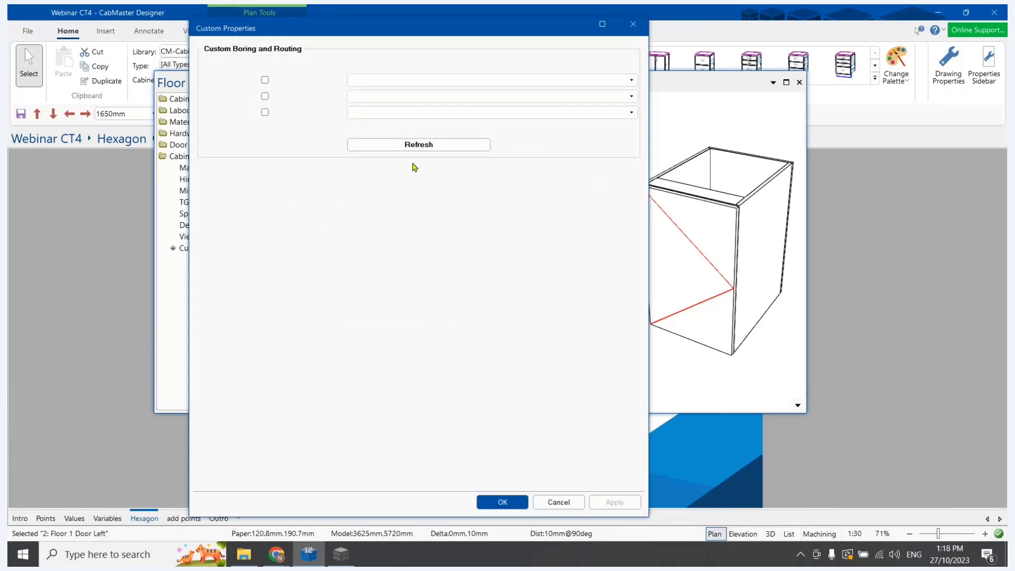
Assign Handle Cutout as the first custom boring and routing entry, enable it, and apply the properties
{"action": "left_click", "coordinate": [416, 80]}
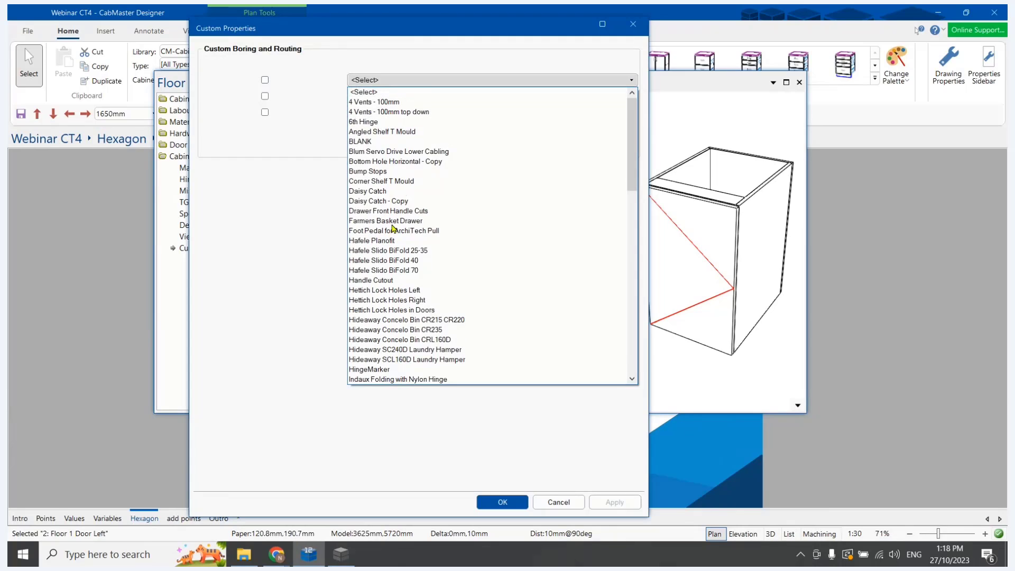
{"action": "left_click", "coordinate": [390, 280]}
{"action": "left_click", "coordinate": [266, 80]}
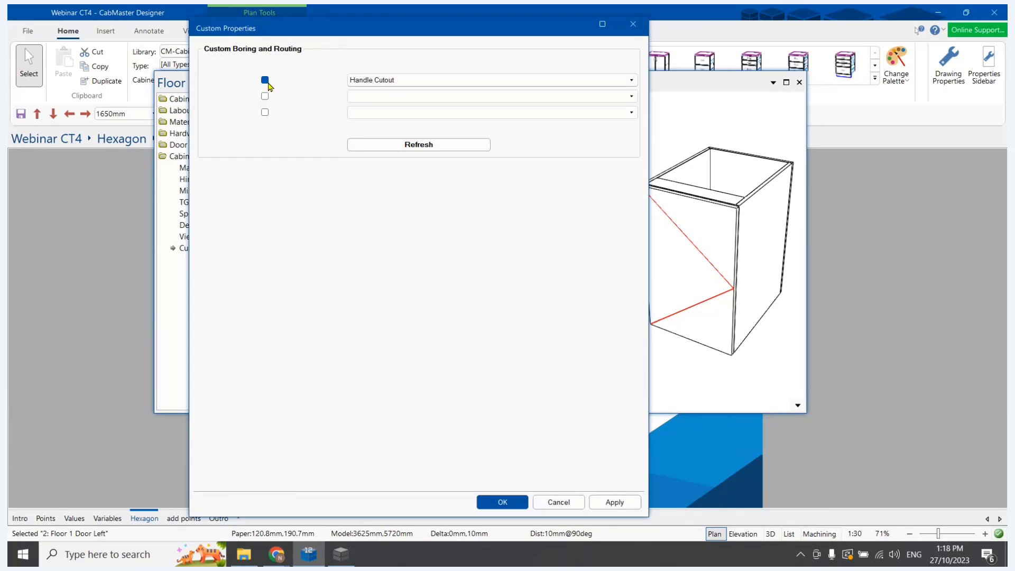
{"action": "left_click", "coordinate": [614, 503]}
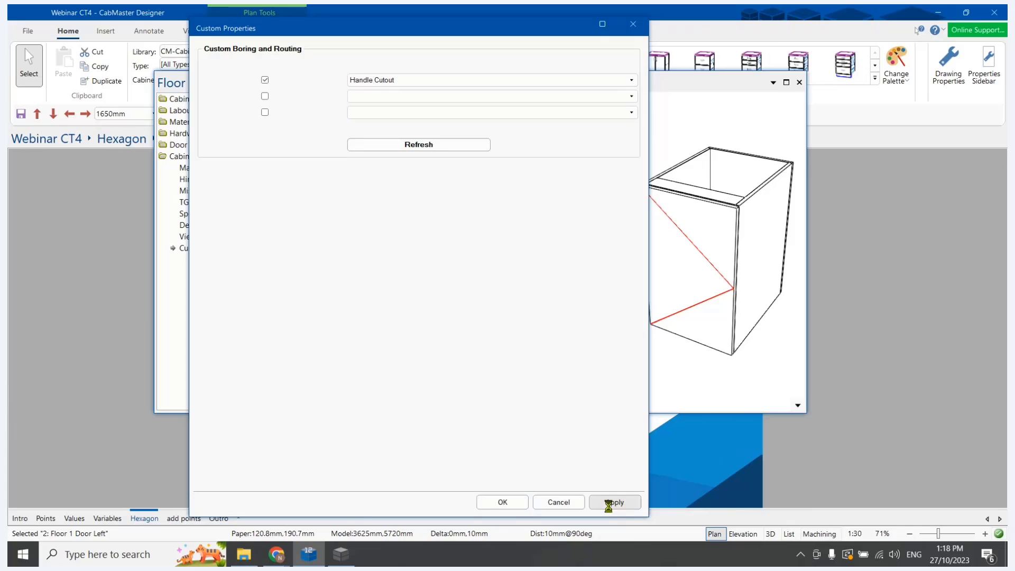
{"action": "key", "text": "Return"}
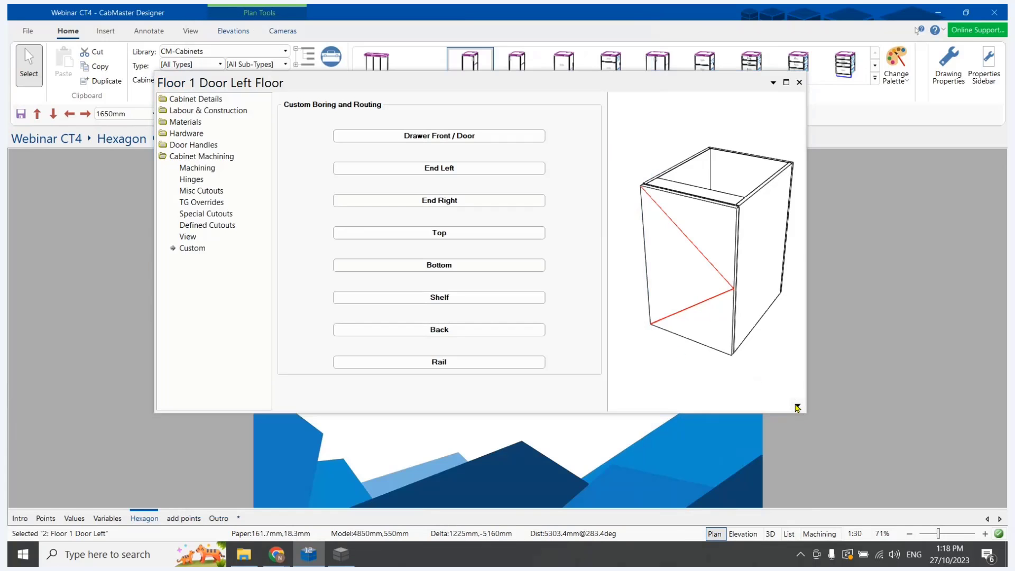
Maximize the Floor 1 Door Left properties window and examine the handle cutout on the door in the 3D preview
{"action": "left_click", "coordinate": [797, 405]}
{"action": "left_click_drag", "start_coordinate": [709, 266], "coordinate": [617, 187]}
{"action": "left_click_drag", "start_coordinate": [664, 216], "coordinate": [700, 241]}
{"action": "scroll", "coordinate": [699, 238], "scroll_direction": "up", "scroll_amount": 1}
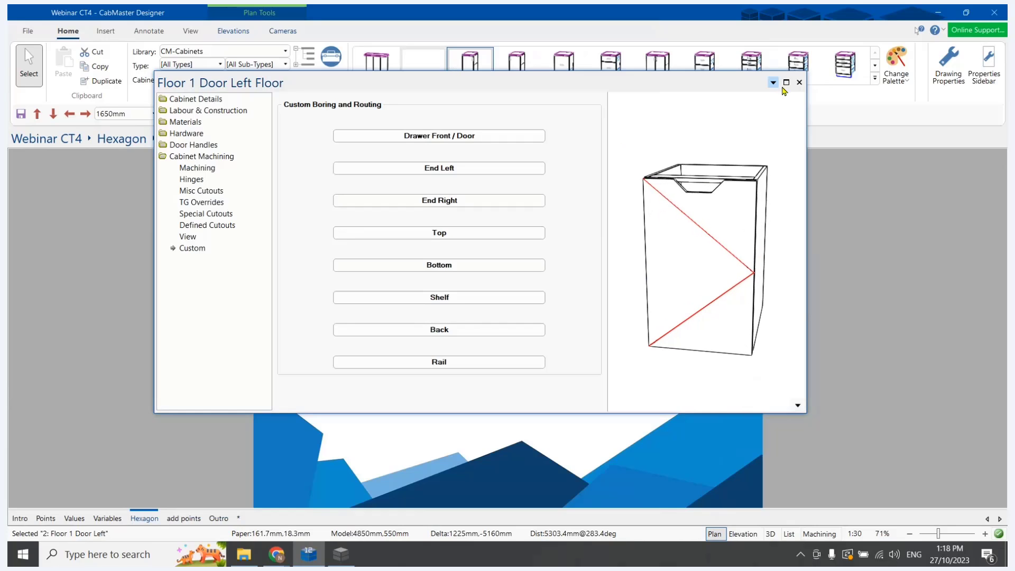
{"action": "scroll", "coordinate": [730, 131], "scroll_direction": "up", "scroll_amount": 4}
{"action": "left_click", "coordinate": [787, 82]}
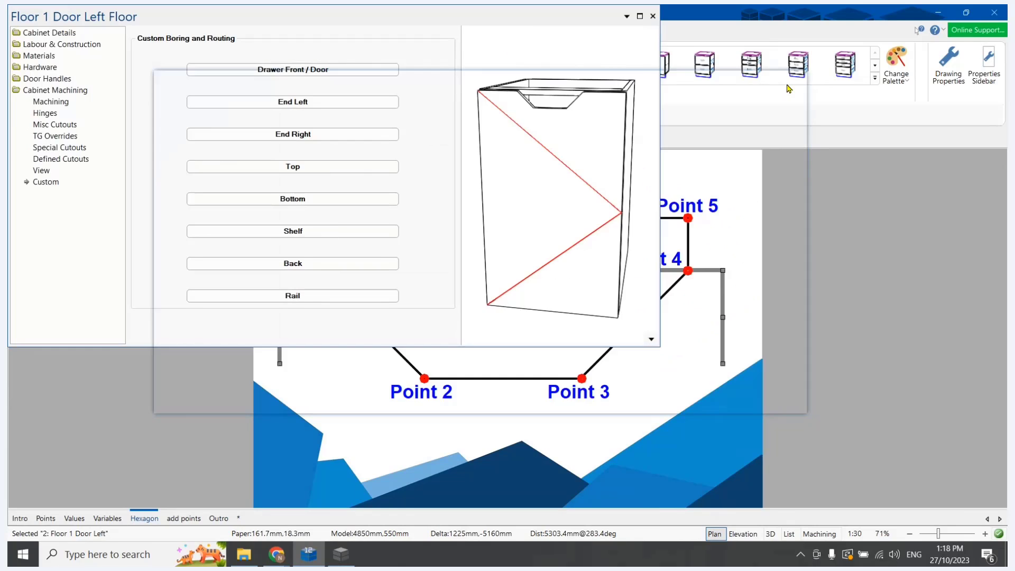
{"action": "scroll", "coordinate": [688, 148], "scroll_direction": "down", "scroll_amount": 3}
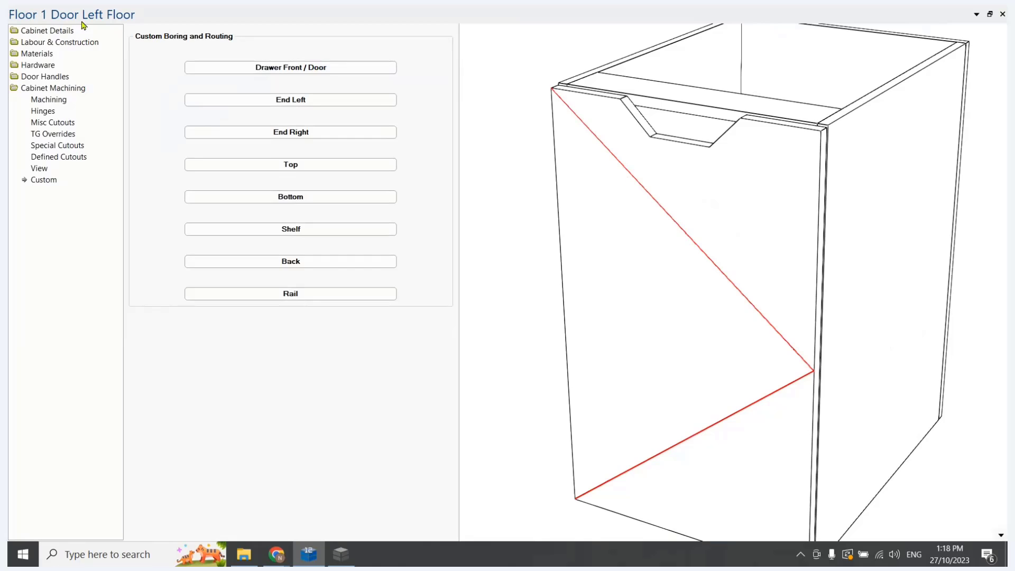
Set the local Depth property of the Floor 1 Door Left cabinet to 20 and apply the change
{"action": "left_click", "coordinate": [67, 30]}
{"action": "left_click", "coordinate": [278, 38]}
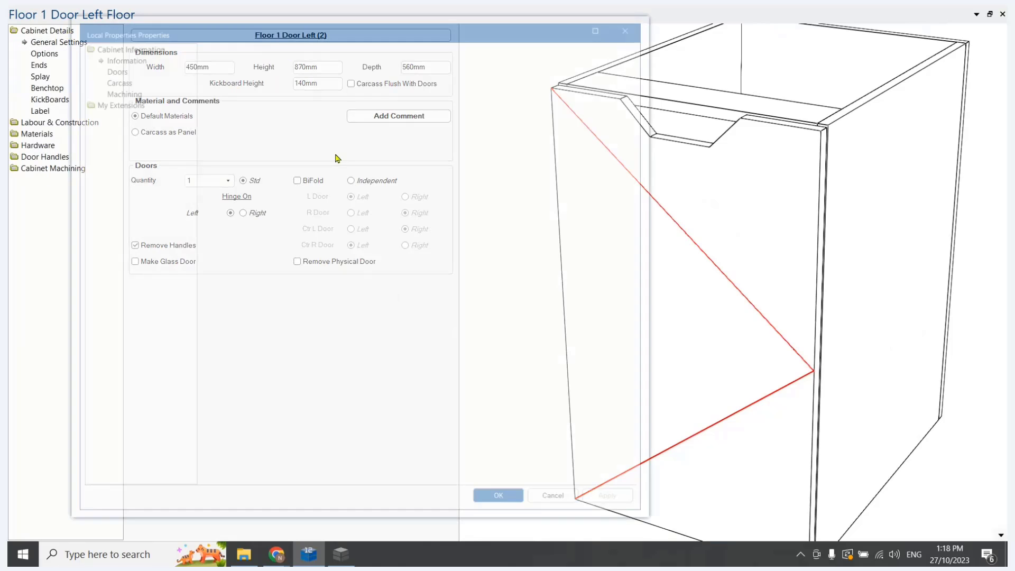
{"action": "double_click", "coordinate": [456, 229]}
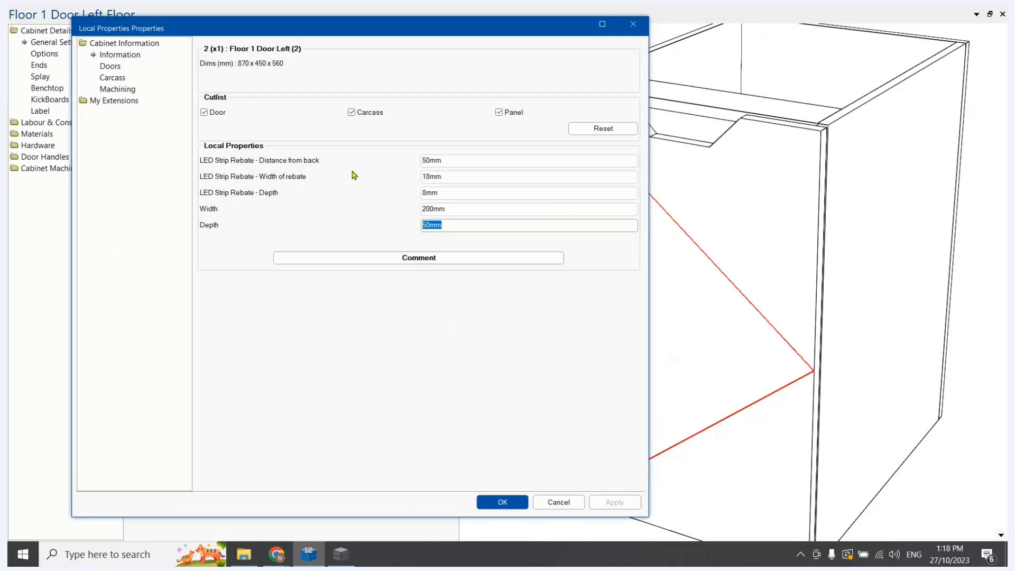
{"action": "type", "text": "20"}
{"action": "key", "text": "Tab"}
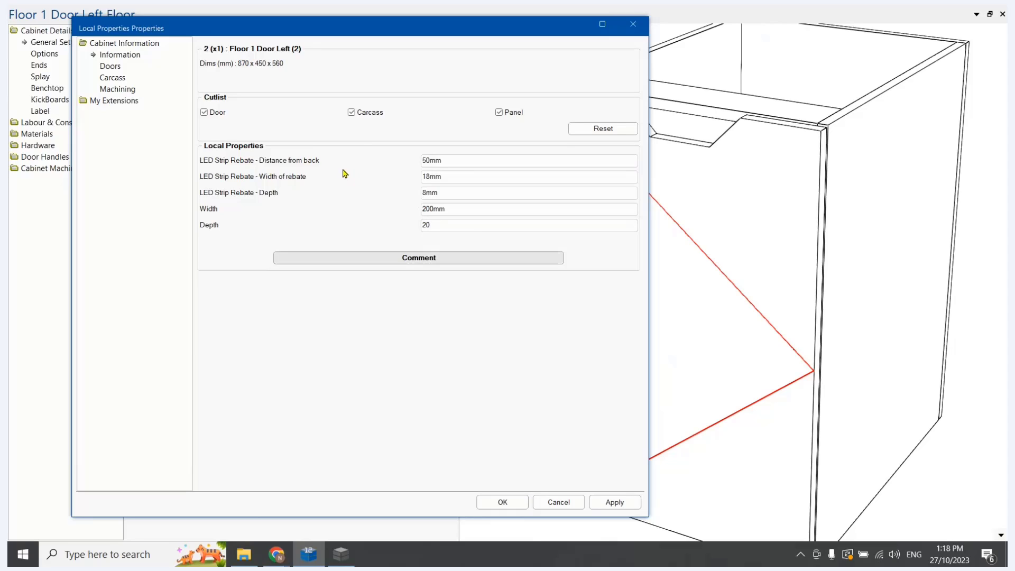
{"action": "left_click", "coordinate": [616, 505]}
{"action": "left_click", "coordinate": [501, 503]}
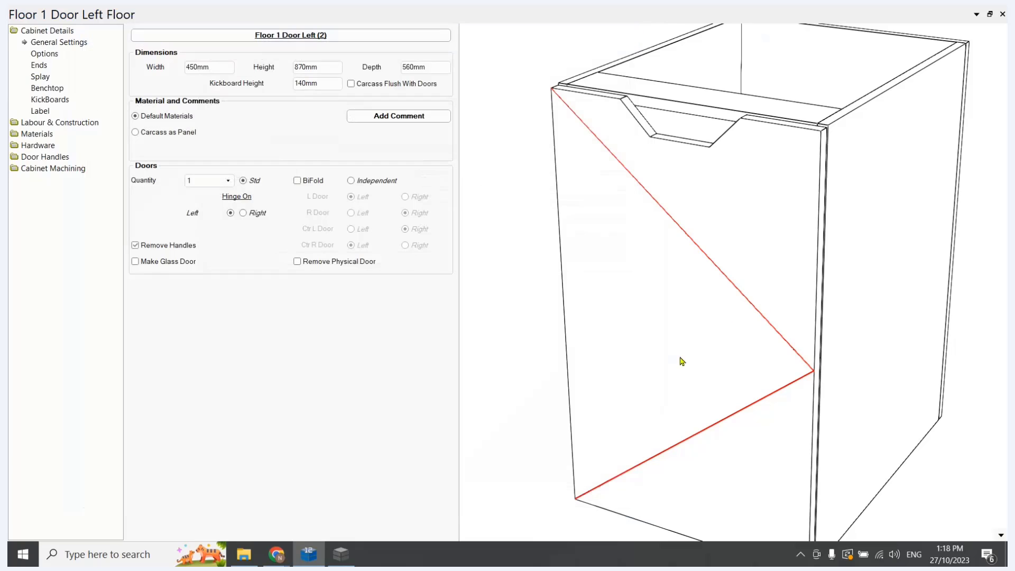
Examine the handle cutout in 3D and in the machining preview of Door 1 Left, and close the cabinet properties
{"action": "left_click_drag", "start_coordinate": [696, 298], "coordinate": [655, 242]}
{"action": "scroll", "coordinate": [634, 182], "scroll_direction": "up", "scroll_amount": 3}
{"action": "left_click_drag", "start_coordinate": [615, 179], "coordinate": [608, 195]}
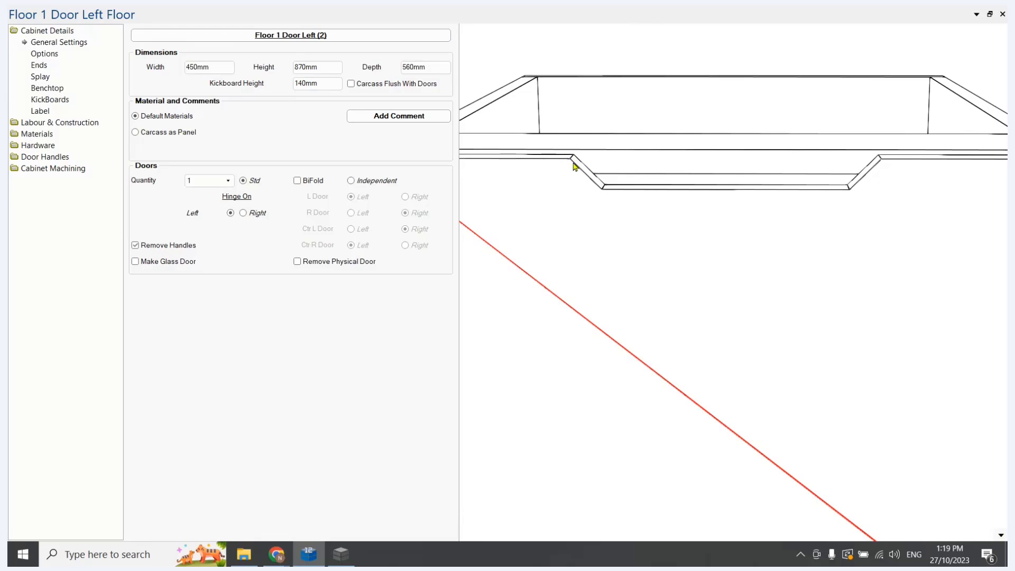
{"action": "right_click", "coordinate": [999, 537]}
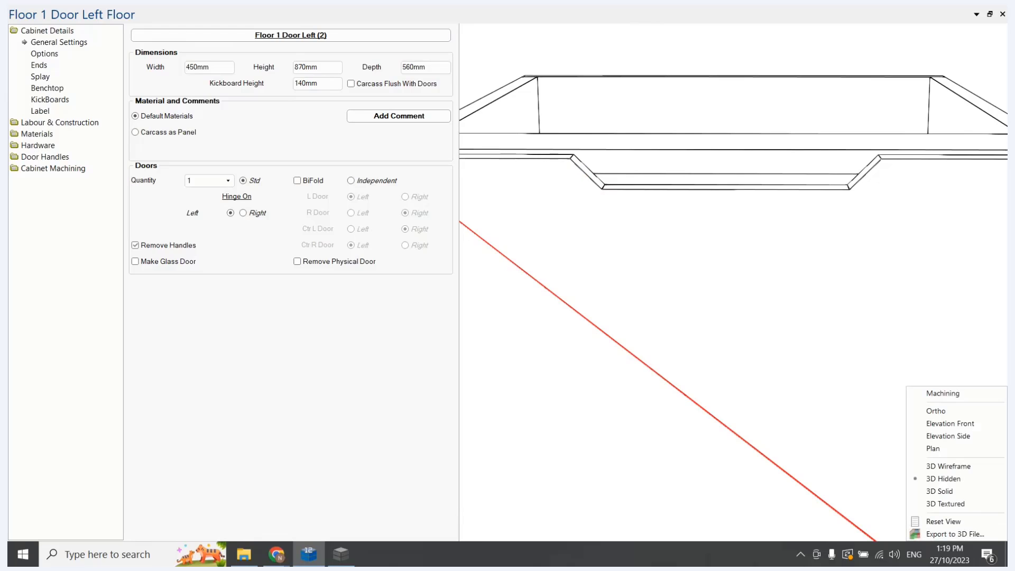
{"action": "left_click", "coordinate": [941, 394]}
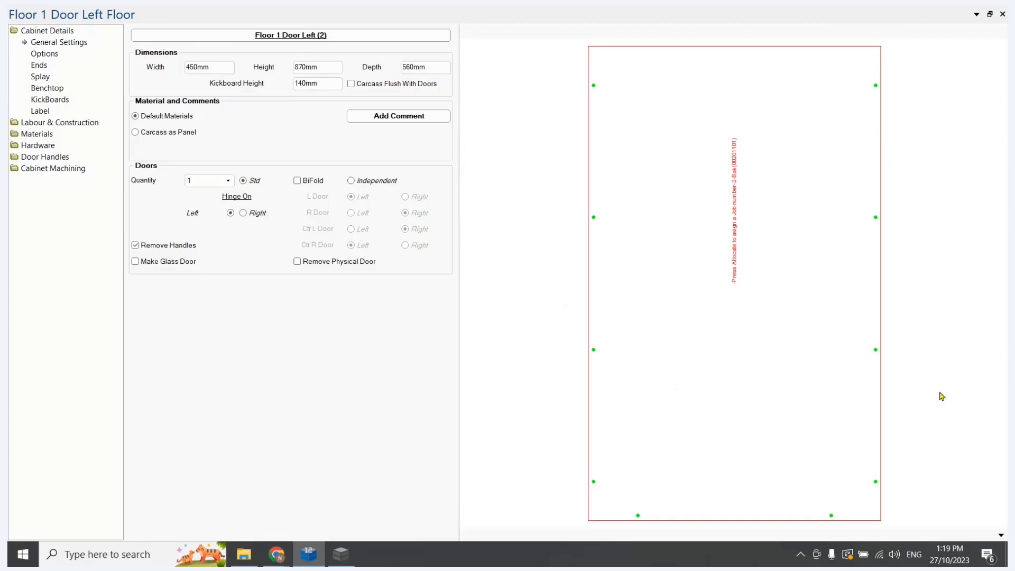
{"action": "left_click", "coordinate": [494, 32]}
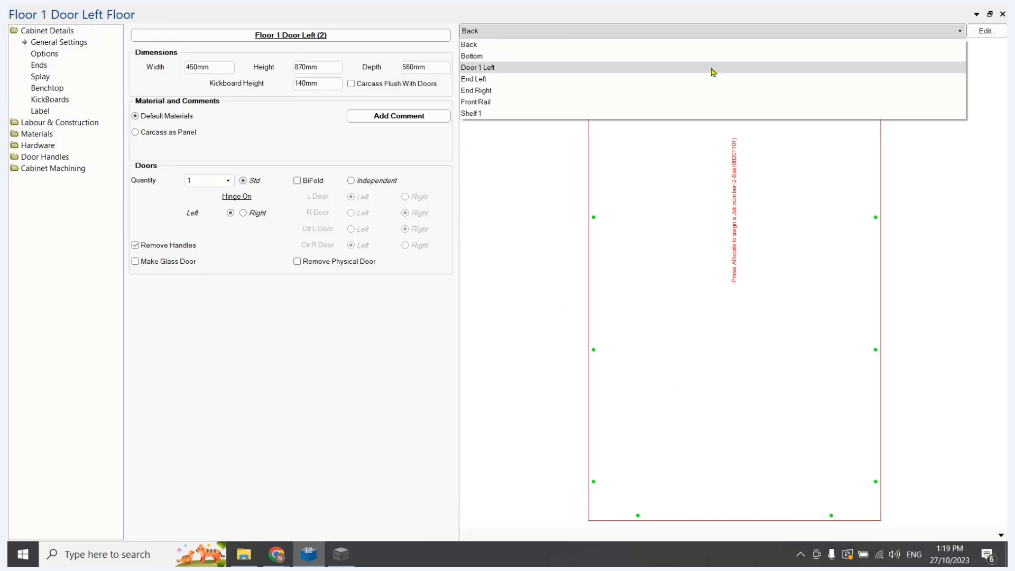
{"action": "left_click", "coordinate": [483, 68]}
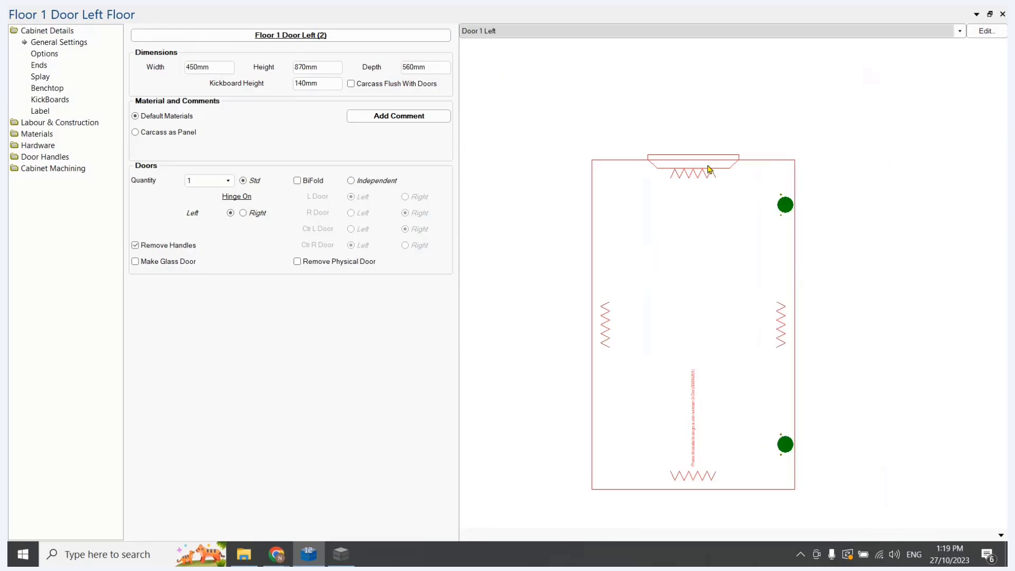
{"action": "scroll", "coordinate": [707, 168], "scroll_direction": "up", "scroll_amount": 2}
{"action": "scroll", "coordinate": [840, 138], "scroll_direction": "up", "scroll_amount": 2}
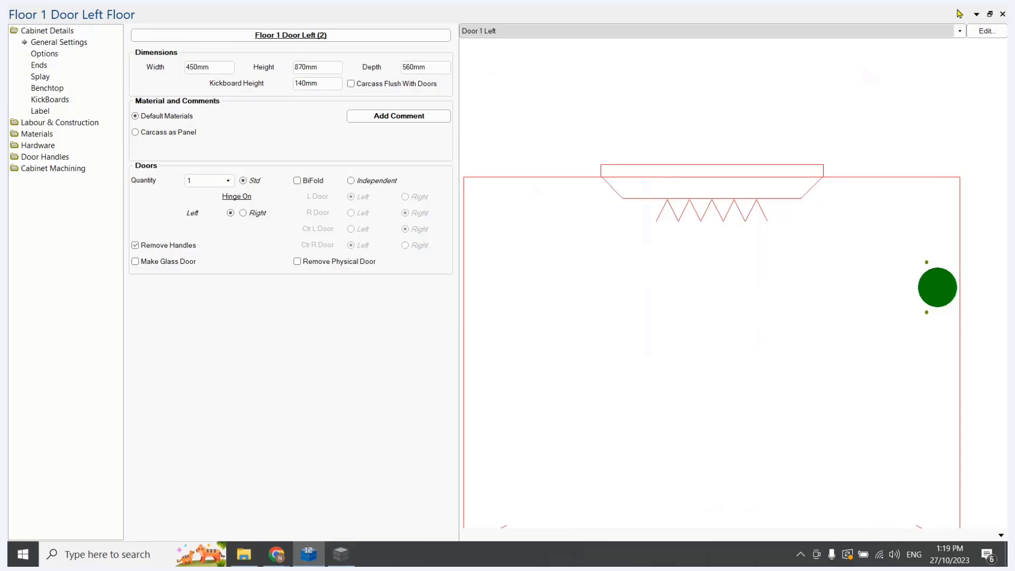
{"action": "left_click", "coordinate": [1002, 14]}
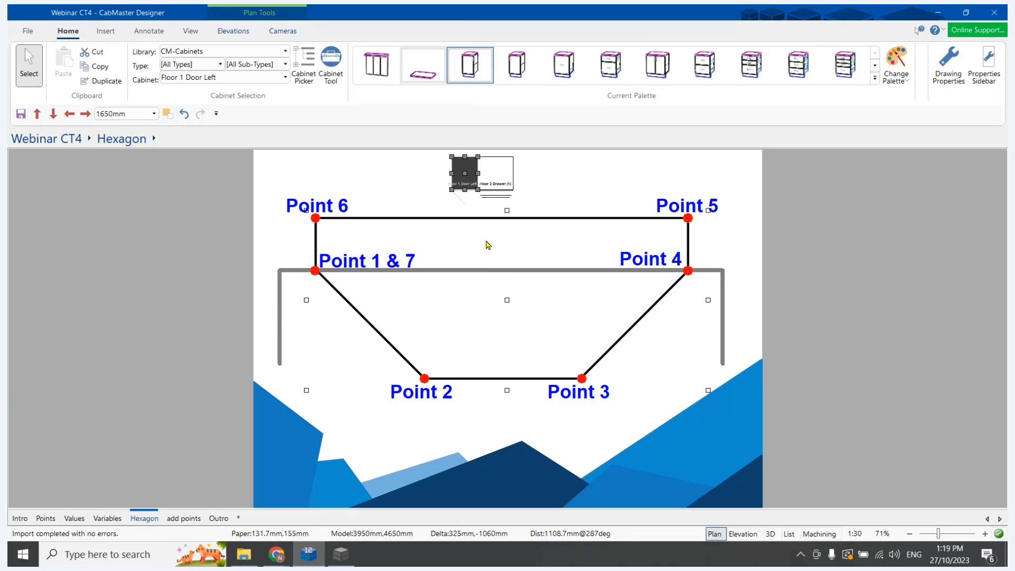
Reopen the Floor 1 Door Left cabinet properties and display the machining of Door 1 Left
{"action": "double_click", "coordinate": [467, 175]}
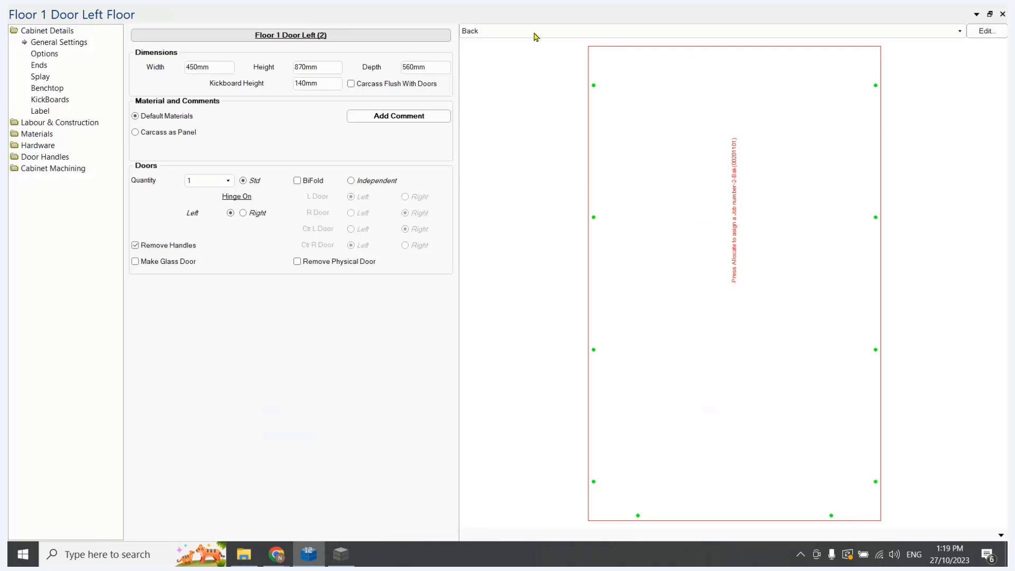
{"action": "left_click", "coordinate": [535, 33]}
{"action": "left_click", "coordinate": [482, 66]}
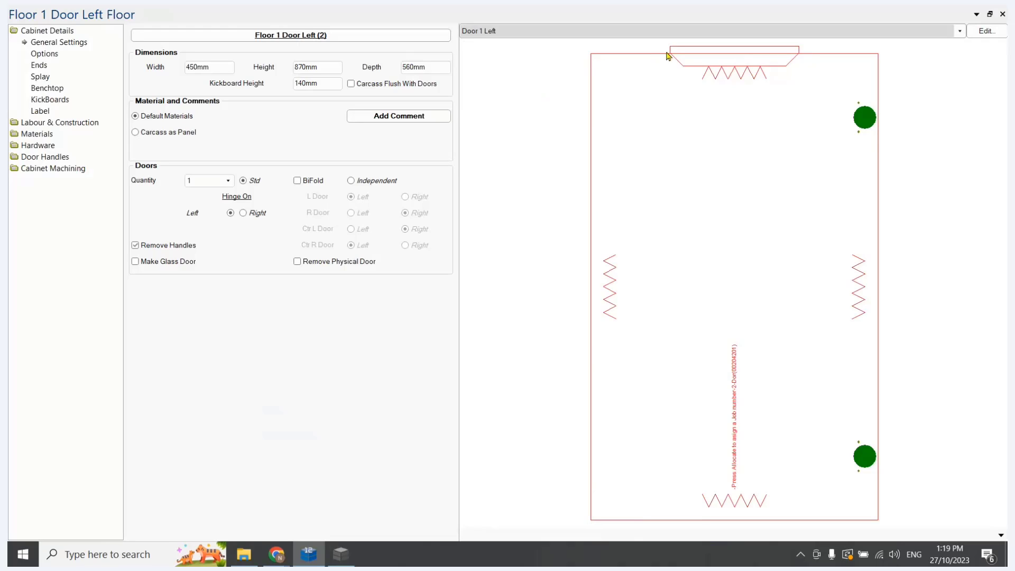
Switch to the Table Editor, set row 11's layer to "-border", and save the Handle Cutout table
{"action": "left_click", "coordinate": [341, 554]}
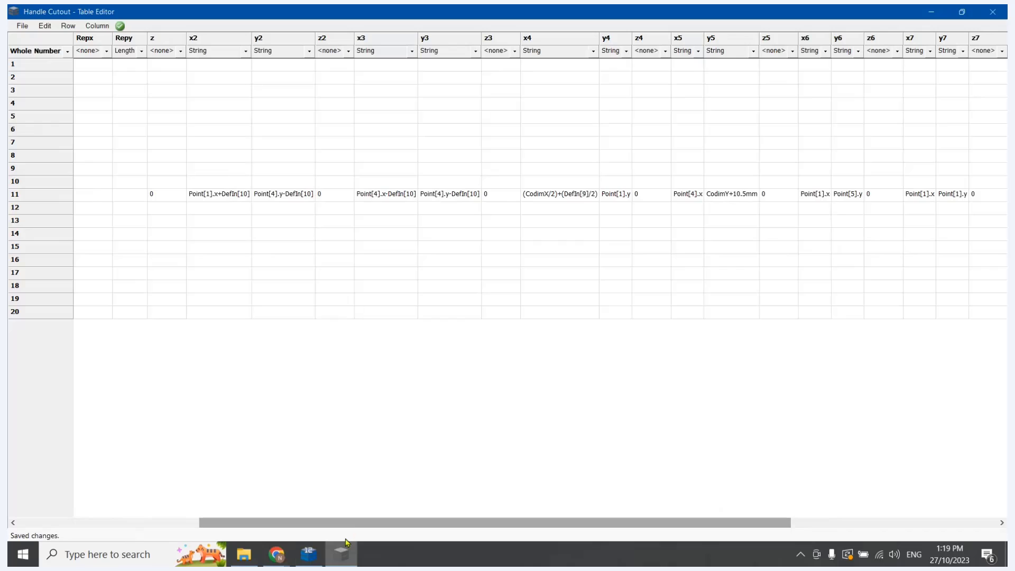
{"action": "left_click_drag", "start_coordinate": [359, 524], "coordinate": [104, 526]}
{"action": "left_click", "coordinate": [91, 193]}
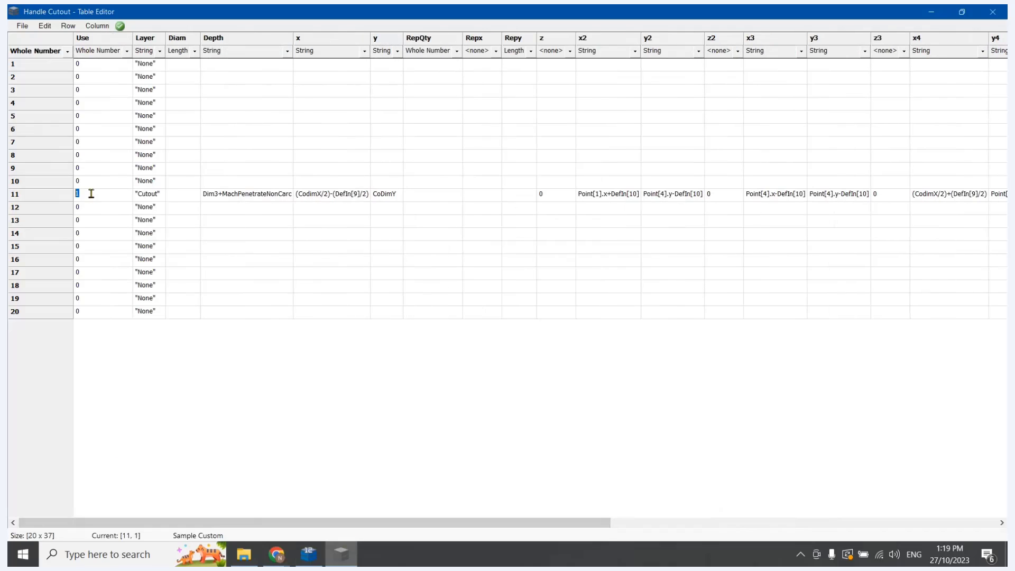
{"action": "left_click", "coordinate": [150, 196]}
{"action": "left_click", "coordinate": [154, 196]}
{"action": "key", "text": "Tab"}
{"action": "left_click", "coordinate": [25, 26]}
{"action": "left_click", "coordinate": [34, 65]}
Switch back to CabMaster Designer, refresh the machining preview, and examine the door outline around the handle cutout on Door 1 Left
{"action": "left_click", "coordinate": [309, 554]}
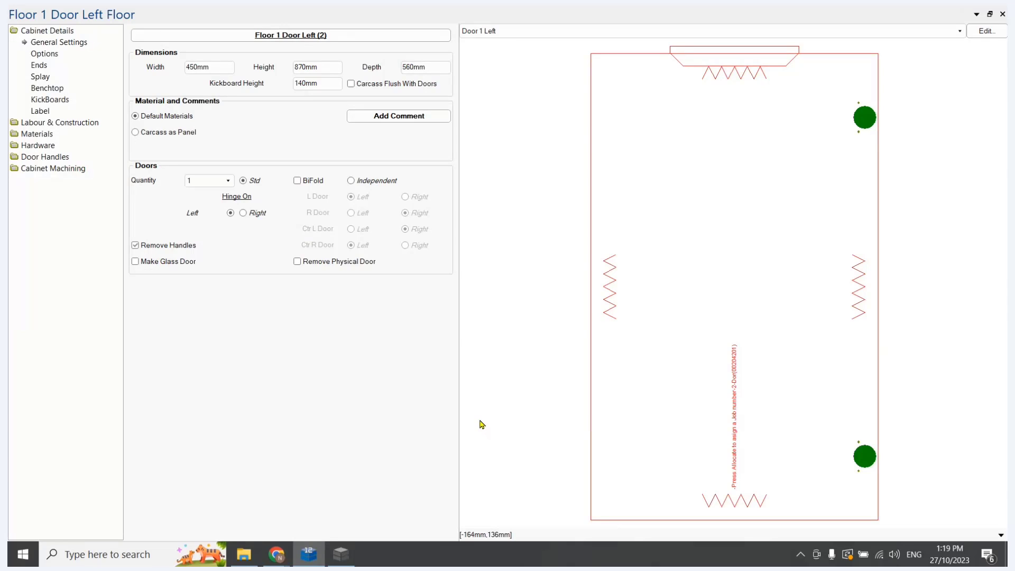
{"action": "key", "text": "Left"}
{"action": "key", "text": "Return"}
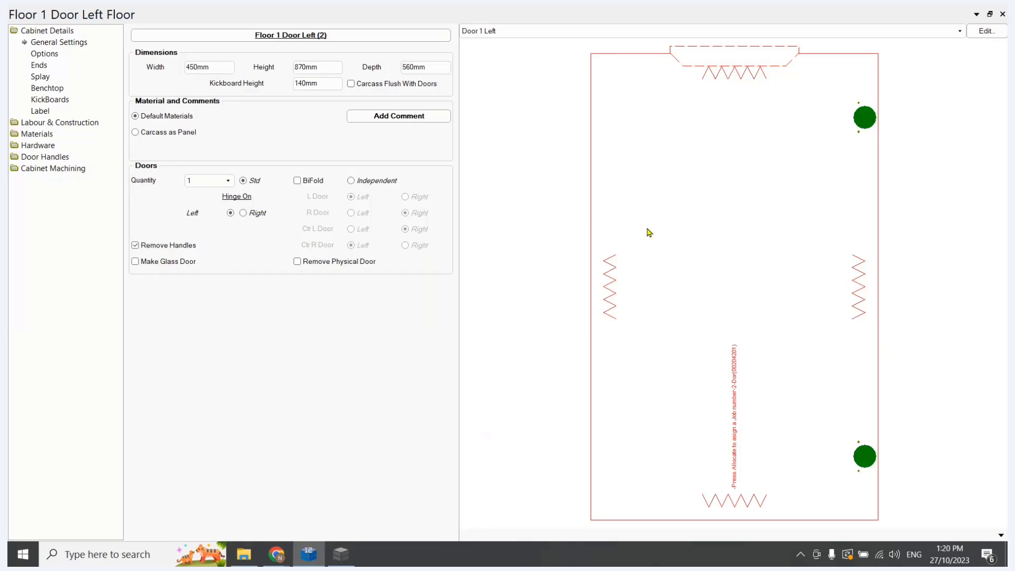
{"action": "scroll", "coordinate": [655, 192], "scroll_direction": "down", "scroll_amount": 4}
{"action": "scroll", "coordinate": [682, 133], "scroll_direction": "up", "scroll_amount": 3}
{"action": "scroll", "coordinate": [680, 138], "scroll_direction": "up", "scroll_amount": 5}
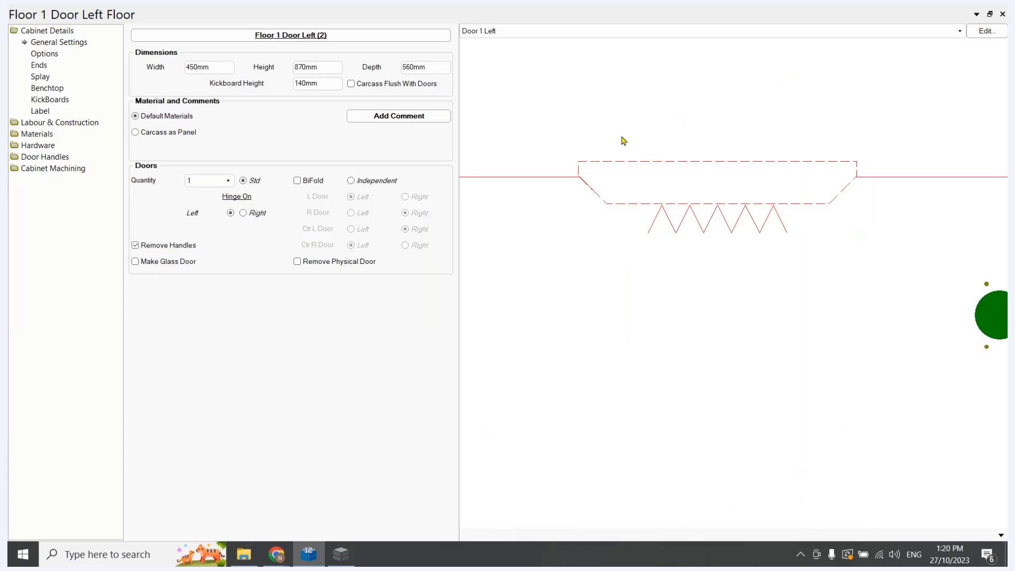
{"action": "scroll", "coordinate": [649, 185], "scroll_direction": "down", "scroll_amount": 2}
{"action": "scroll", "coordinate": [595, 174], "scroll_direction": "up", "scroll_amount": 4}
{"action": "scroll", "coordinate": [639, 182], "scroll_direction": "down", "scroll_amount": 3}
{"action": "scroll", "coordinate": [644, 184], "scroll_direction": "down", "scroll_amount": 1}
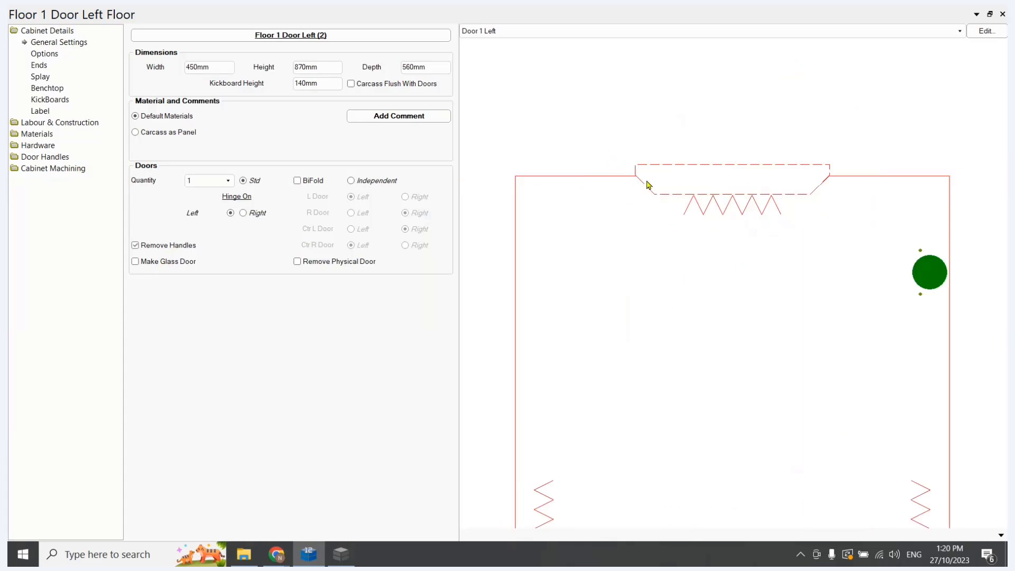
{"action": "scroll", "coordinate": [647, 178], "scroll_direction": "up", "scroll_amount": 6}
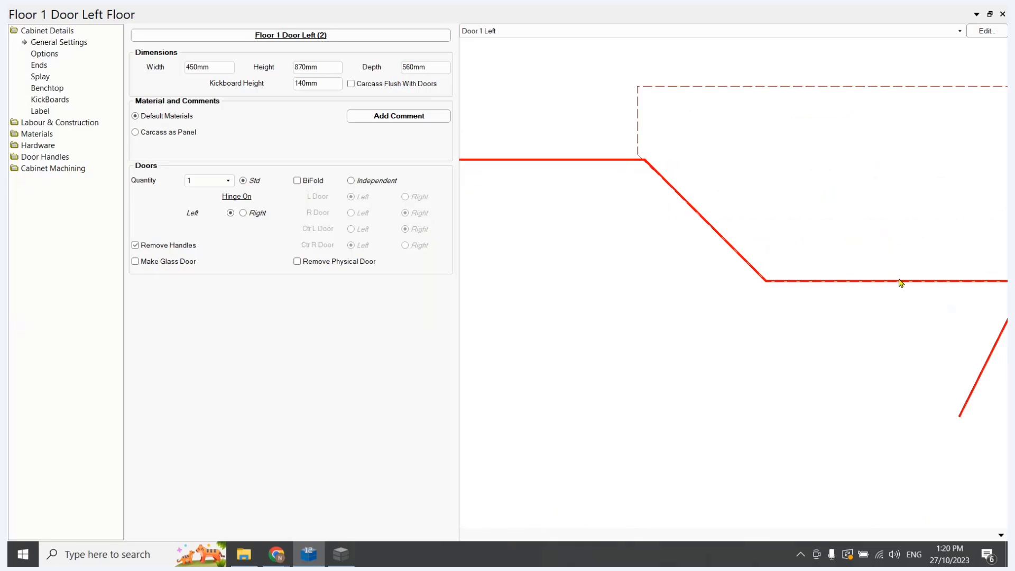
{"action": "scroll", "coordinate": [709, 270], "scroll_direction": "down", "scroll_amount": 3}
{"action": "scroll", "coordinate": [693, 361], "scroll_direction": "down", "scroll_amount": 5}
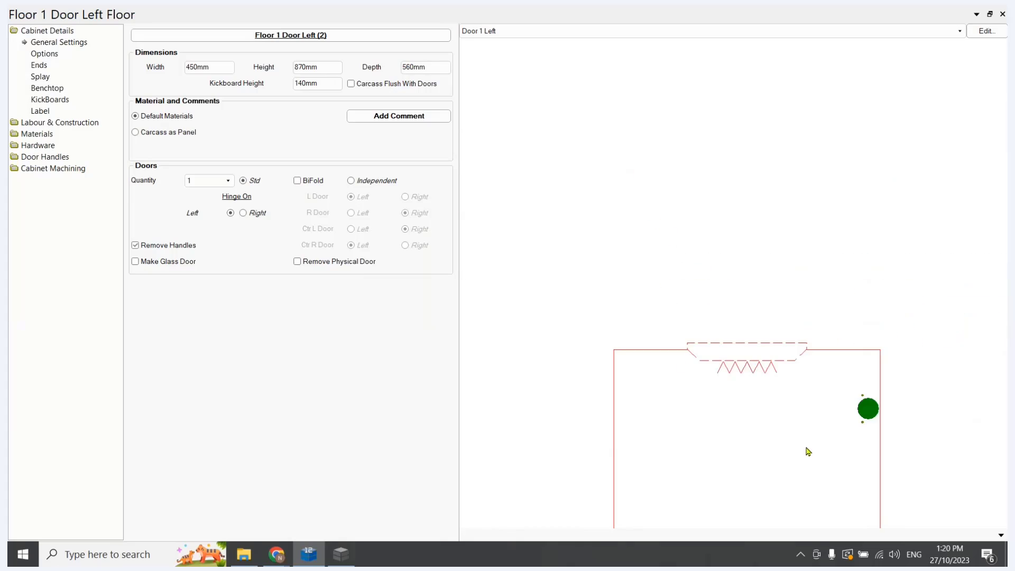
Display the Floor 1 Door Left cabinet as 3D Textured to check the handle cutout, and close its properties
{"action": "left_click", "coordinate": [1001, 534]}
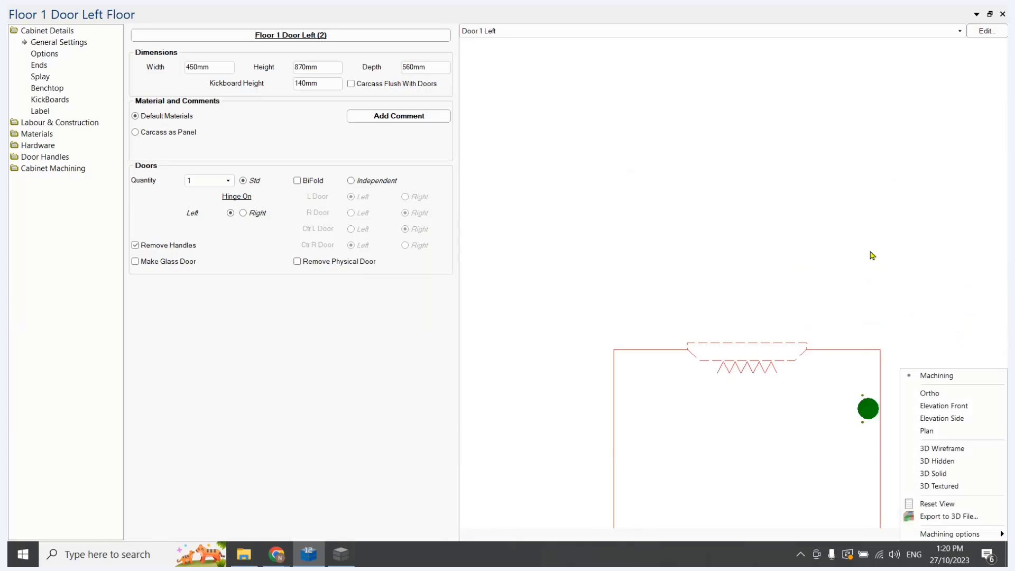
{"action": "left_click", "coordinate": [53, 171]}
{"action": "left_click", "coordinate": [39, 168]}
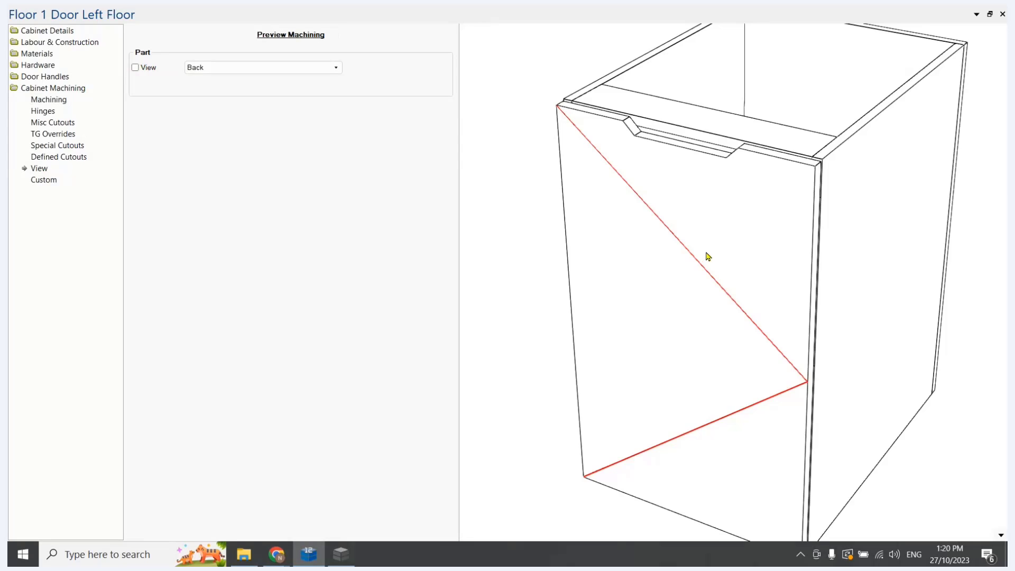
{"action": "left_click", "coordinate": [1001, 534]}
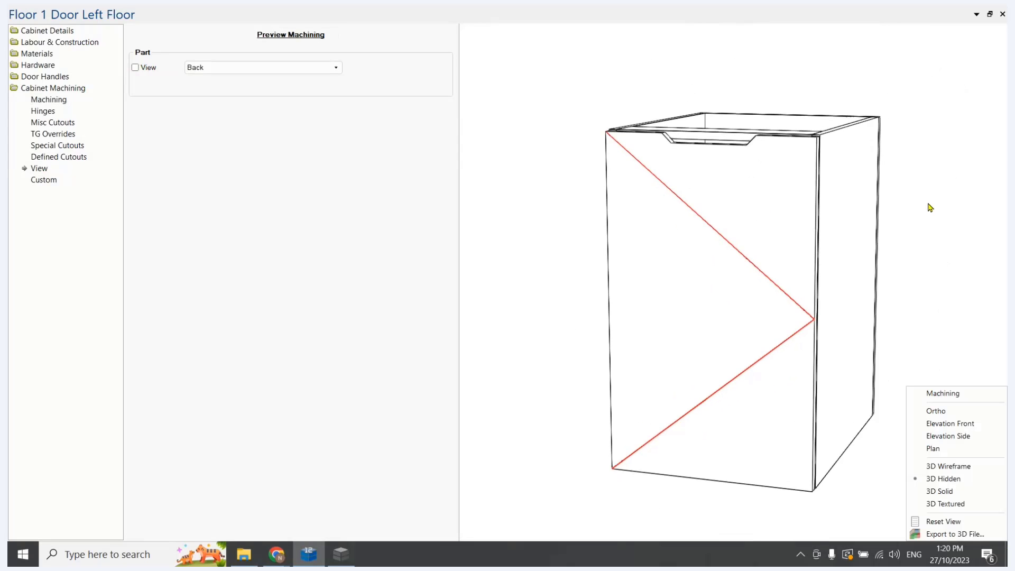
{"action": "left_click", "coordinate": [960, 504]}
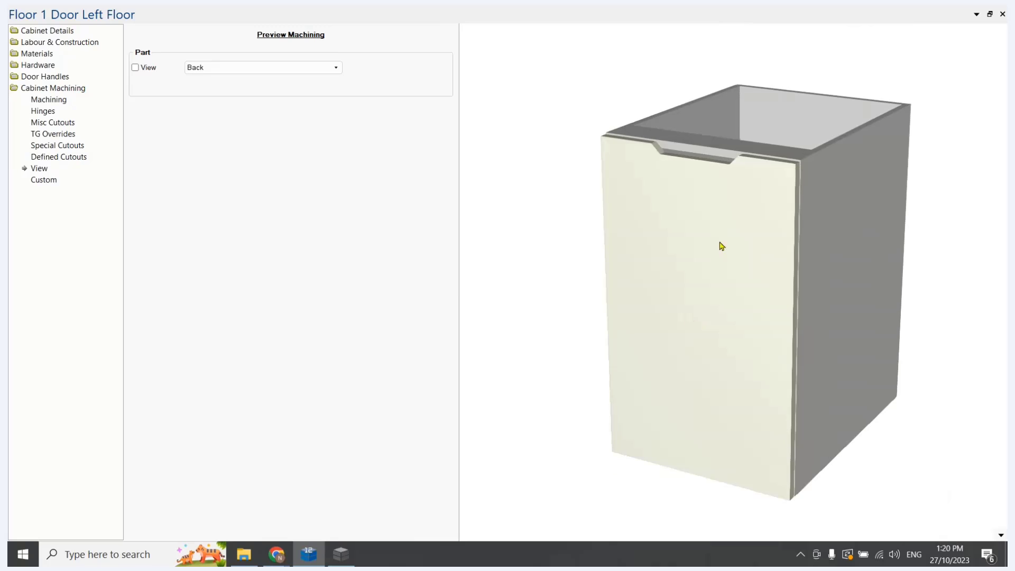
{"action": "left_click", "coordinate": [1002, 14]}
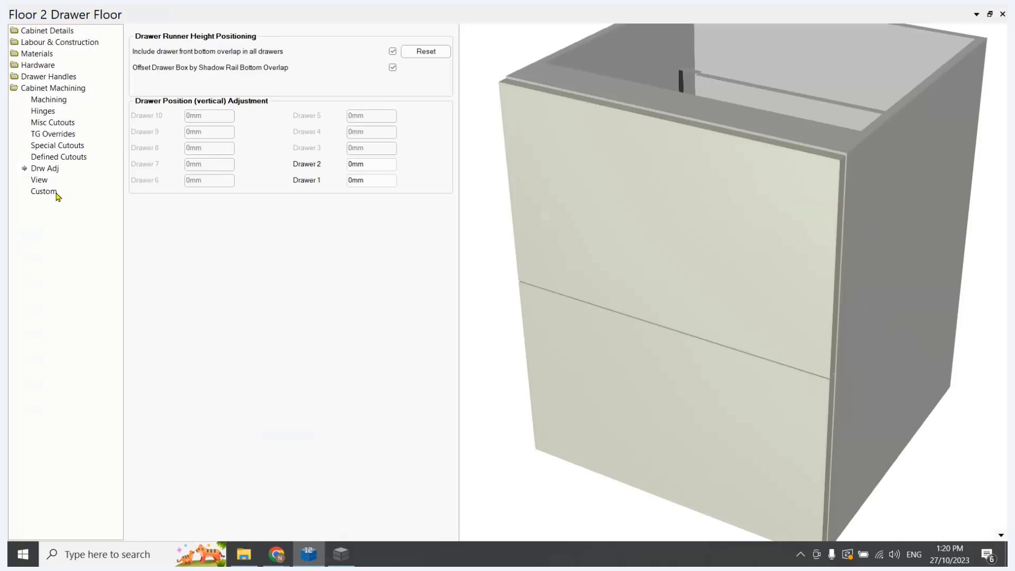
Enable Handle Cutout as the first custom drawer front/door machining entry on the Floor 2 Drawer cabinet and check both fronts in 3D
{"action": "left_click", "coordinate": [55, 193]}
{"action": "left_click", "coordinate": [289, 68]}
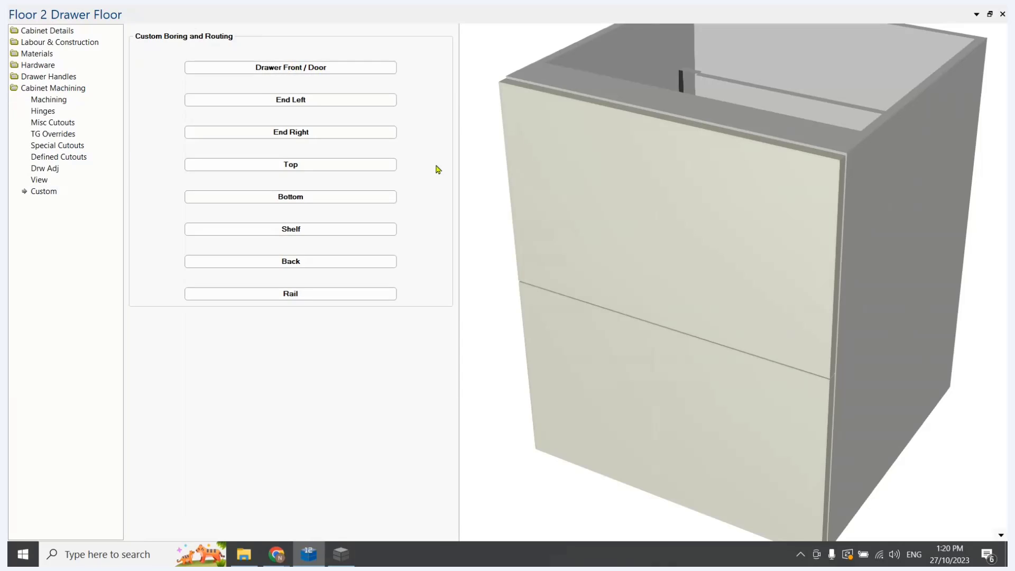
{"action": "left_click", "coordinate": [265, 79]}
{"action": "left_click", "coordinate": [394, 80]}
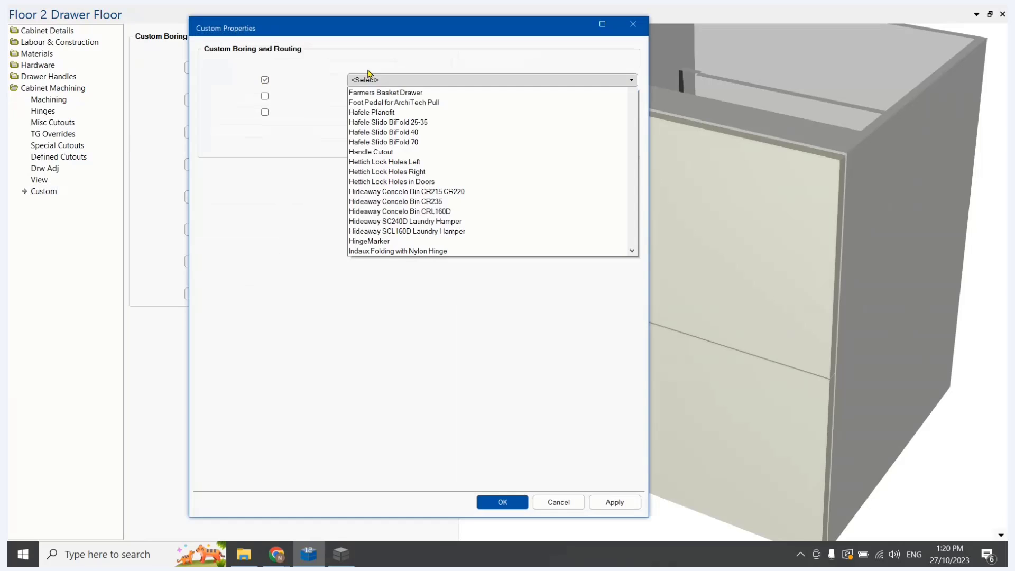
{"action": "left_click", "coordinate": [381, 281]}
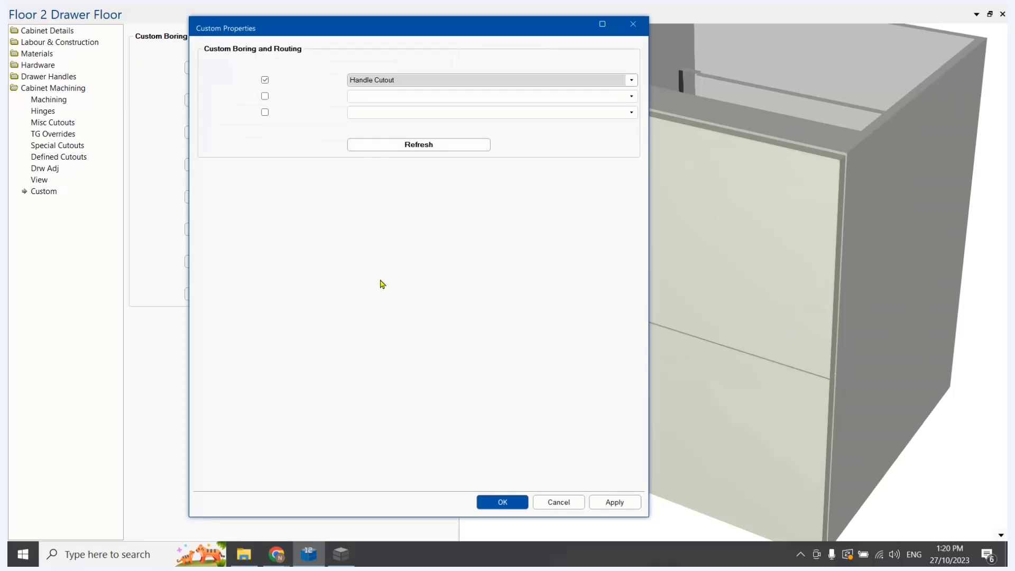
{"action": "left_click", "coordinate": [514, 502]}
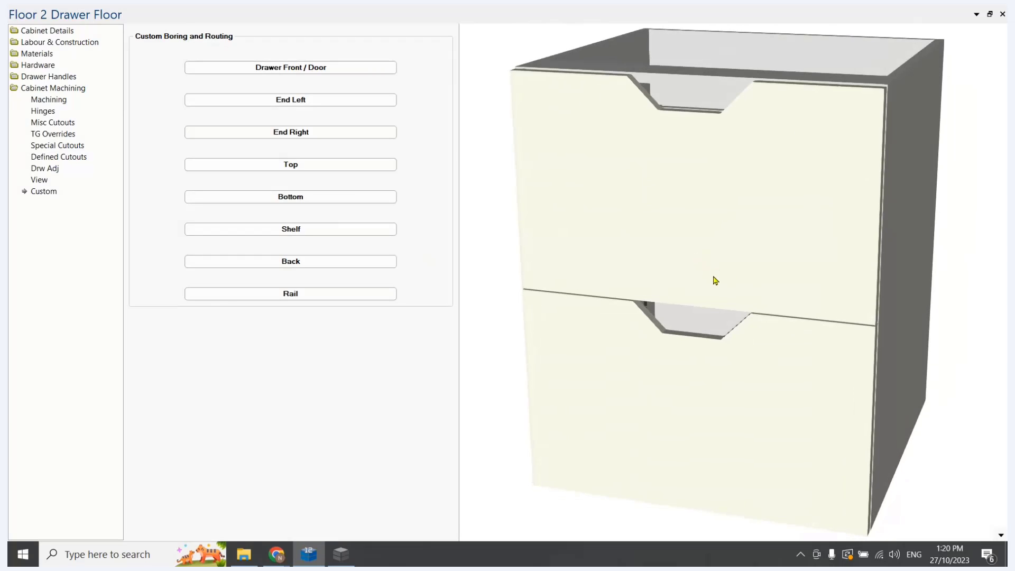
{"action": "left_click_drag", "start_coordinate": [713, 277], "coordinate": [695, 288]}
{"action": "left_click_drag", "start_coordinate": [798, 158], "coordinate": [761, 188]}
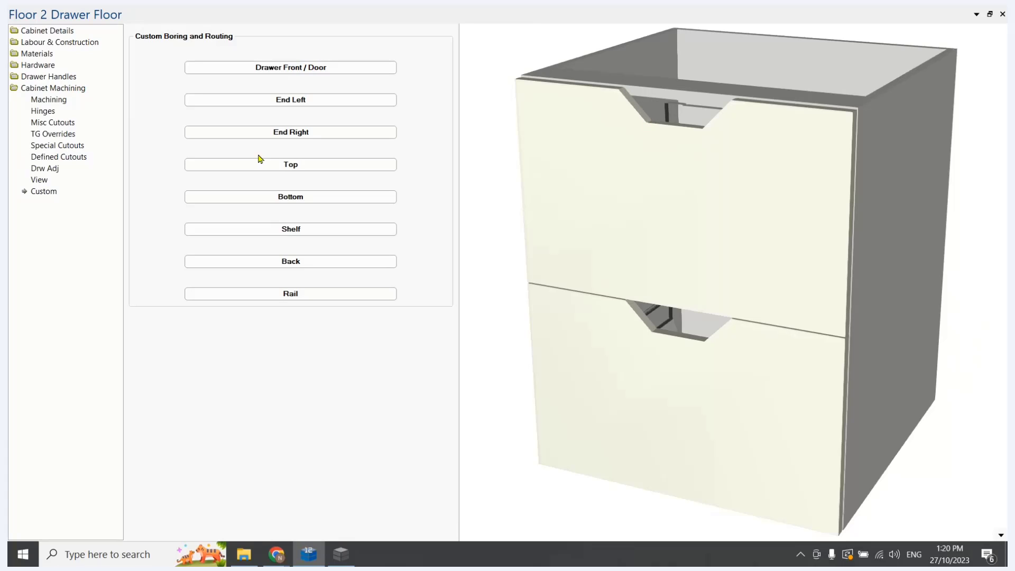
Switch to the Table Editor, set row 11's z and z3 values to 25mm, and save the Handle Cutout table
{"action": "left_click", "coordinate": [338, 561]}
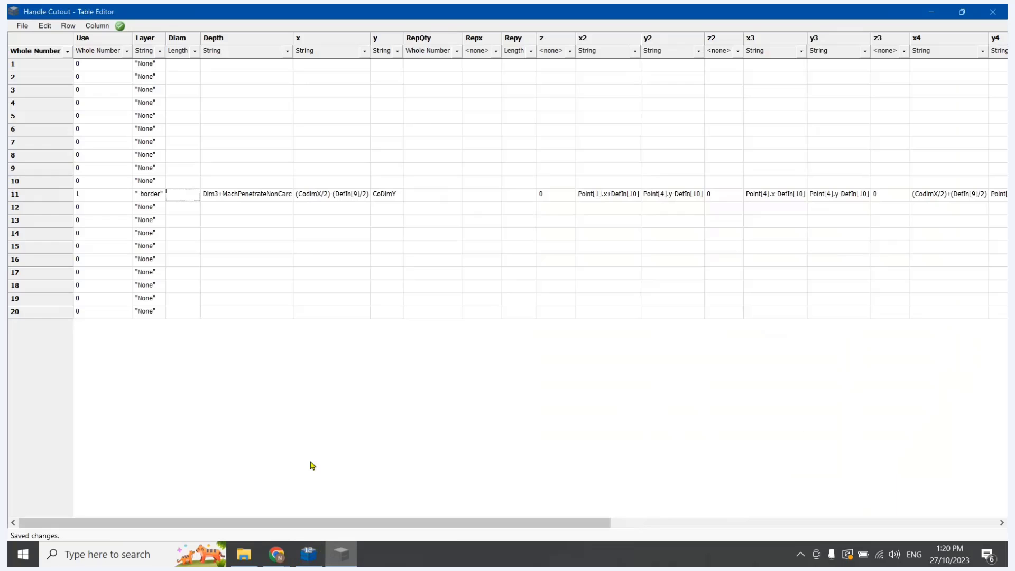
{"action": "double_click", "coordinate": [547, 196]}
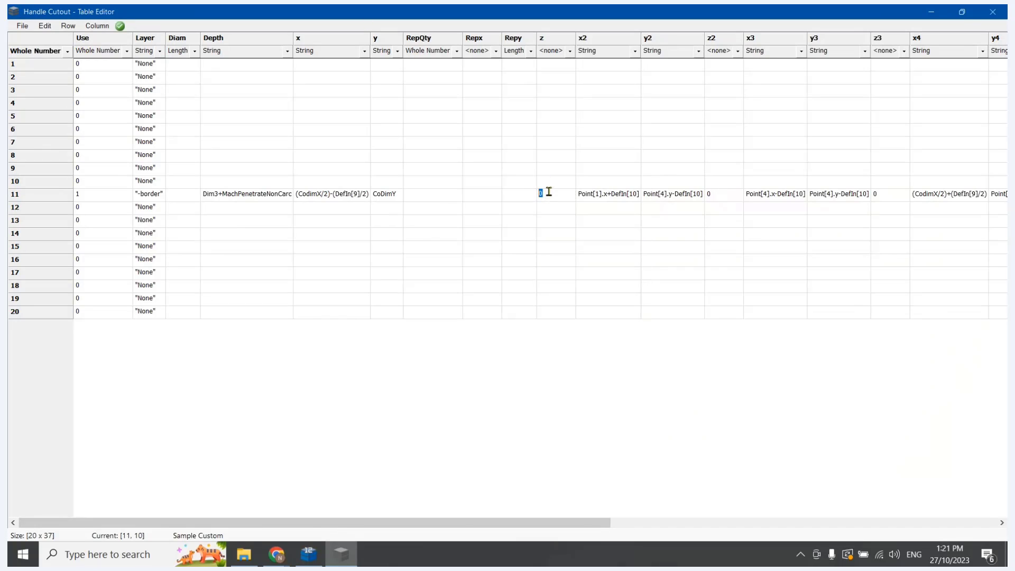
{"action": "type", "text": "25mm"}
{"action": "double_click", "coordinate": [886, 193]}
{"action": "type", "text": "23"}
{"action": "left_click", "coordinate": [822, 264]}
{"action": "left_click", "coordinate": [22, 26]}
{"action": "left_click", "coordinate": [37, 65]}
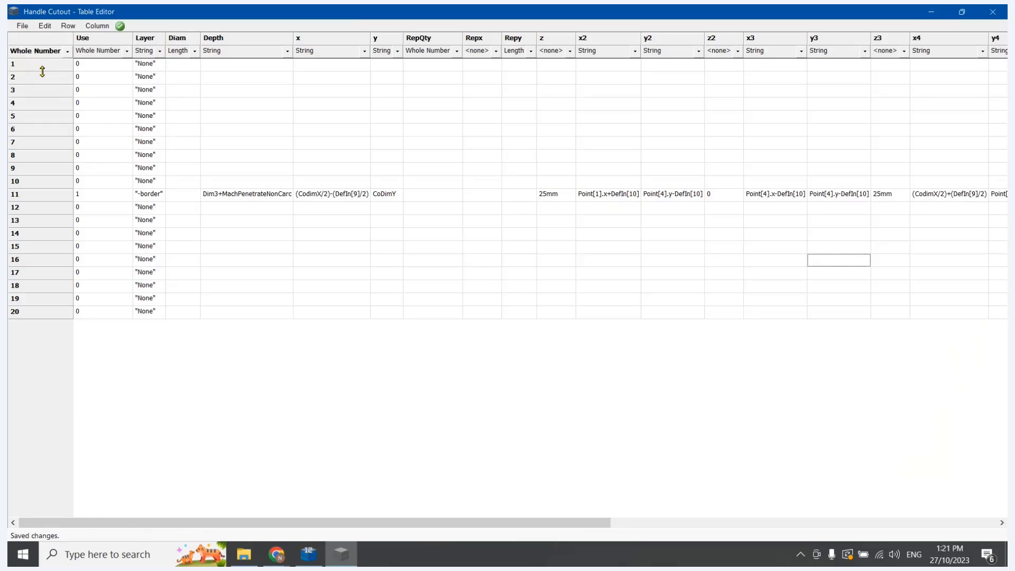
Switch back to CabMaster Designer, re-import and recalculate all cabinets, and close the Handle Cutout table in the Table Editor
{"action": "left_click", "coordinate": [306, 562]}
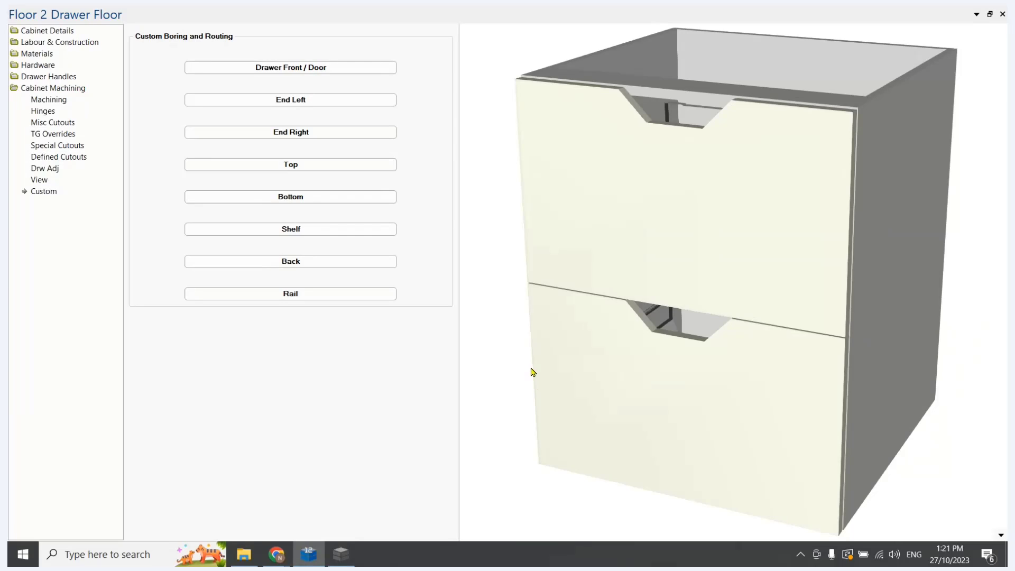
{"action": "key", "text": "Left"}
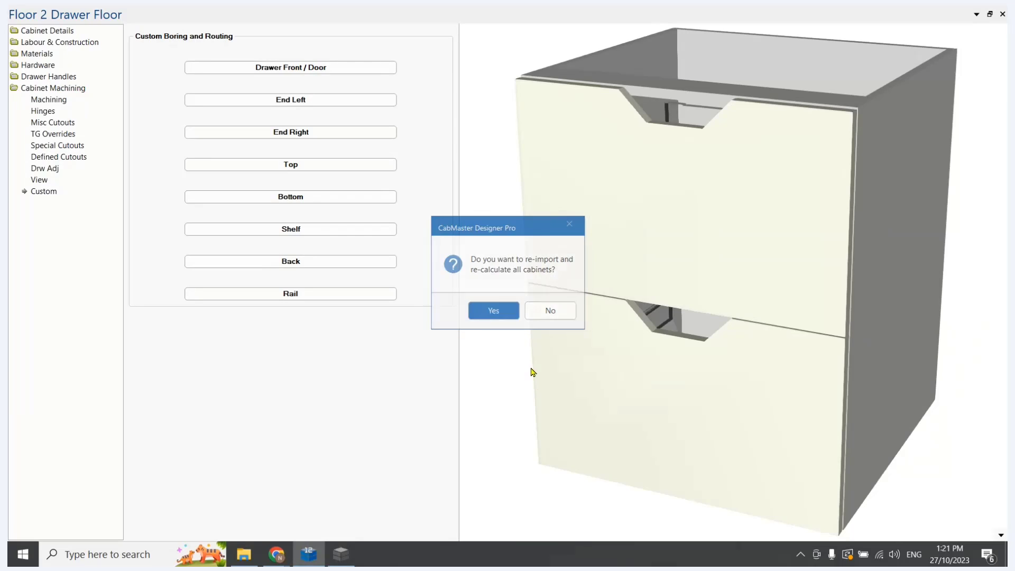
{"action": "key", "text": "Return"}
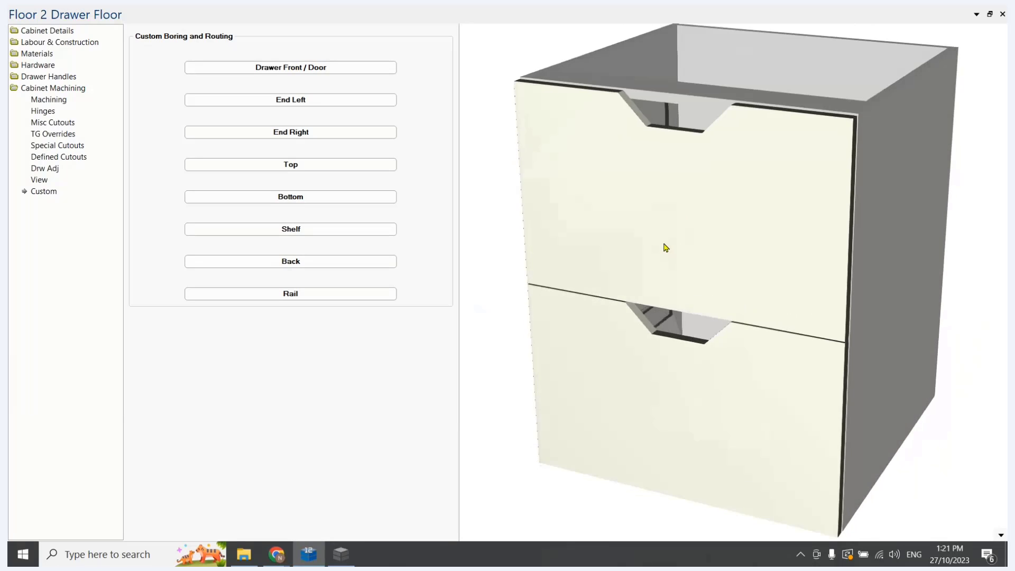
{"action": "left_click", "coordinate": [343, 559]}
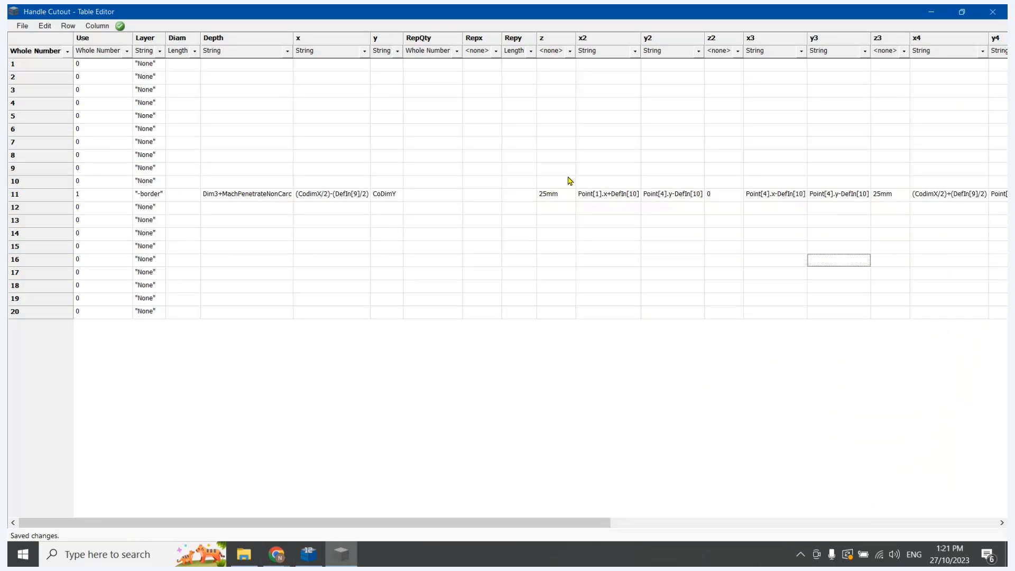
{"action": "left_click", "coordinate": [992, 12]}
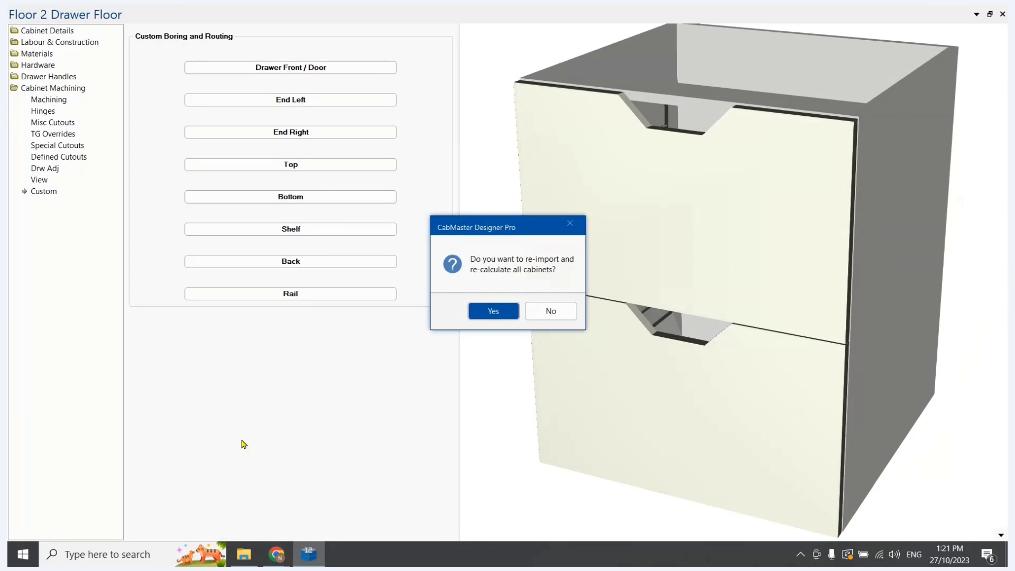
{"action": "key", "text": "Return"}
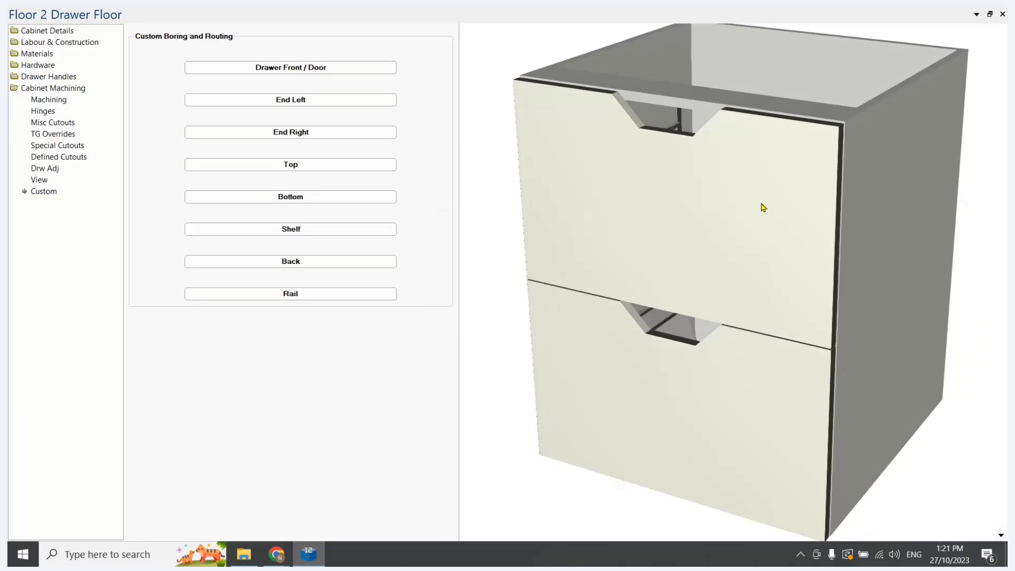
Display the machining of Drawer Front 1 on the Floor 2 Drawer cabinet and examine the handle cutout's outline
{"action": "scroll", "coordinate": [750, 287], "scroll_direction": "up", "scroll_amount": 4}
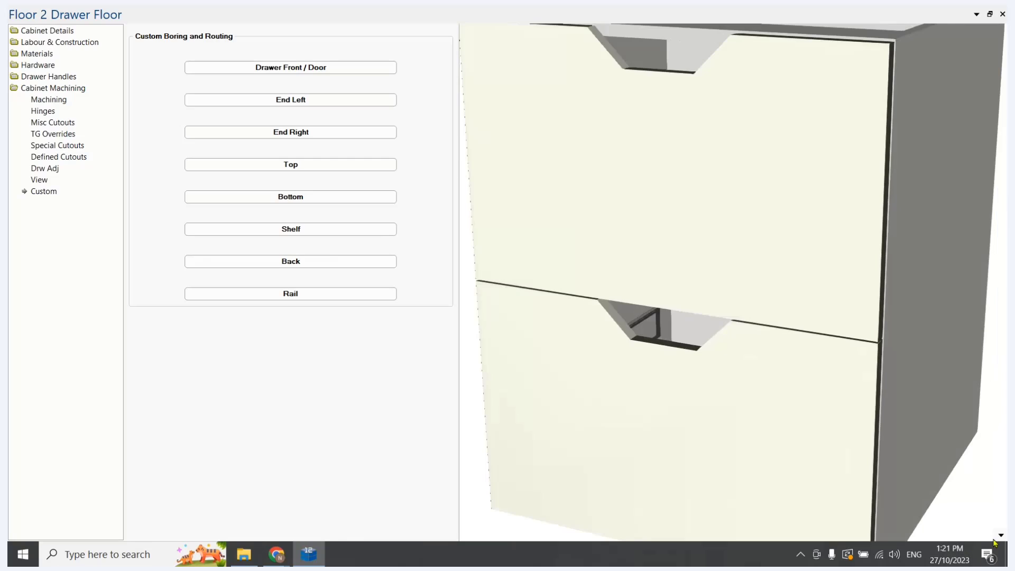
{"action": "left_click", "coordinate": [1001, 536]}
{"action": "left_click", "coordinate": [920, 394]}
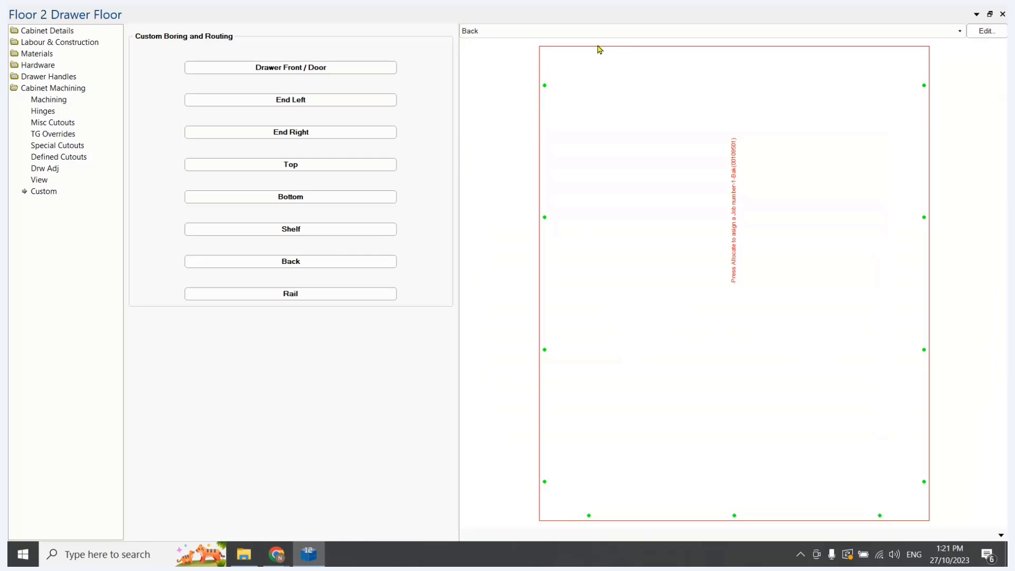
{"action": "left_click", "coordinate": [568, 32]}
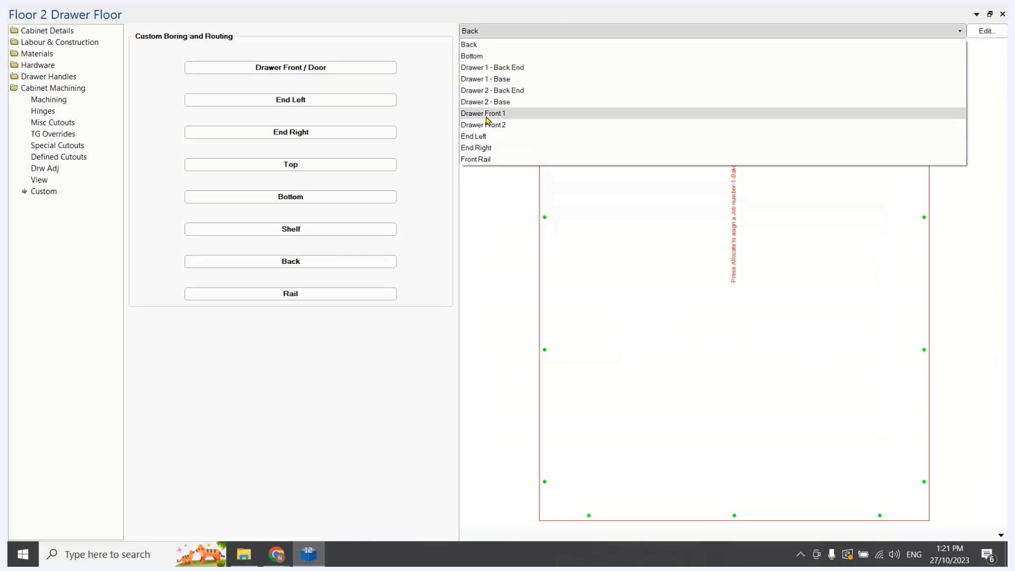
{"action": "left_click", "coordinate": [487, 114]}
{"action": "scroll", "coordinate": [634, 135], "scroll_direction": "down", "scroll_amount": 4}
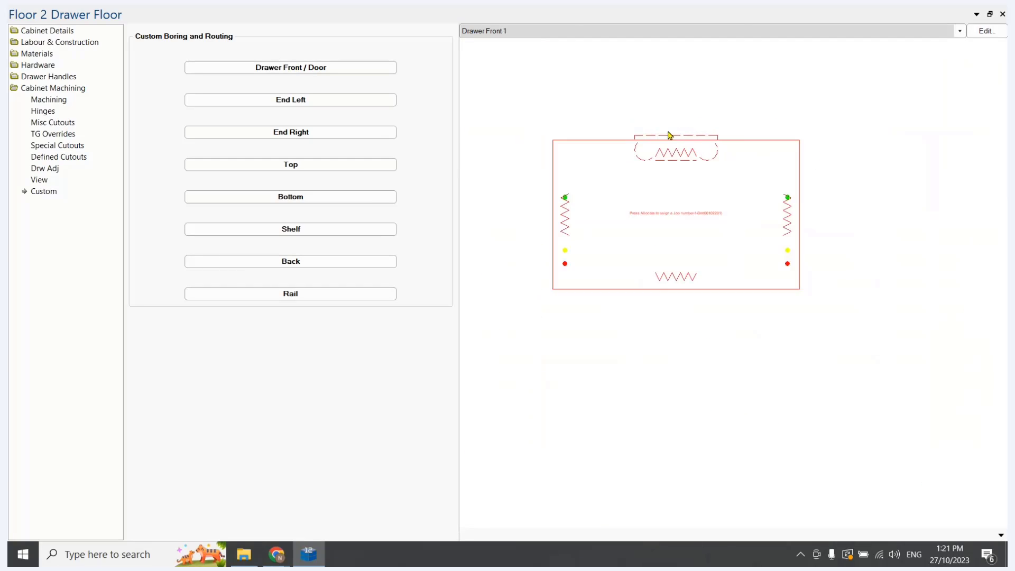
{"action": "scroll", "coordinate": [670, 130], "scroll_direction": "up", "scroll_amount": 5}
{"action": "scroll", "coordinate": [606, 100], "scroll_direction": "down", "scroll_amount": 1}
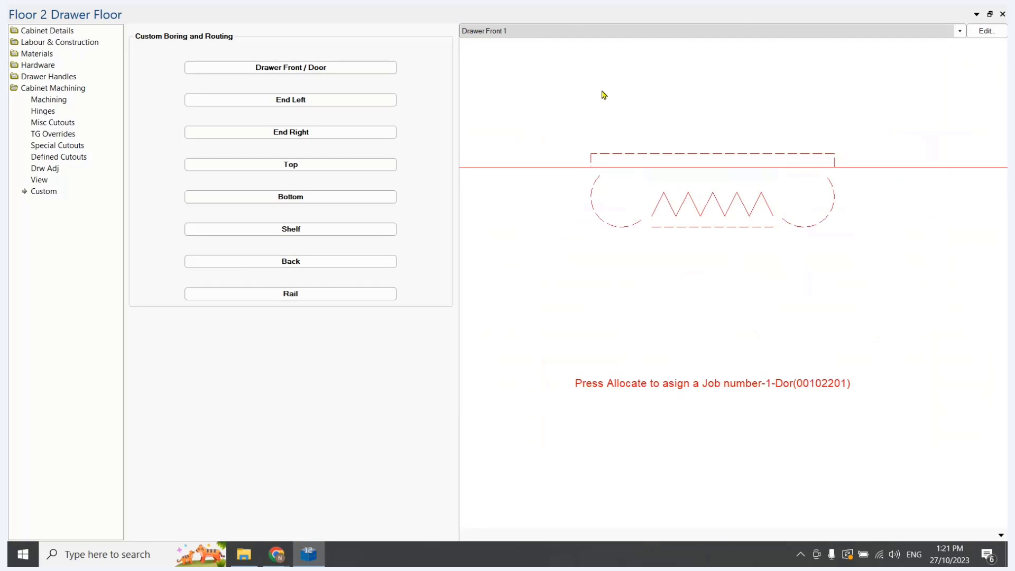
Check the Width and Depth entries in the job's Local Properties, and close the drawing properties
{"action": "left_click", "coordinate": [990, 33]}
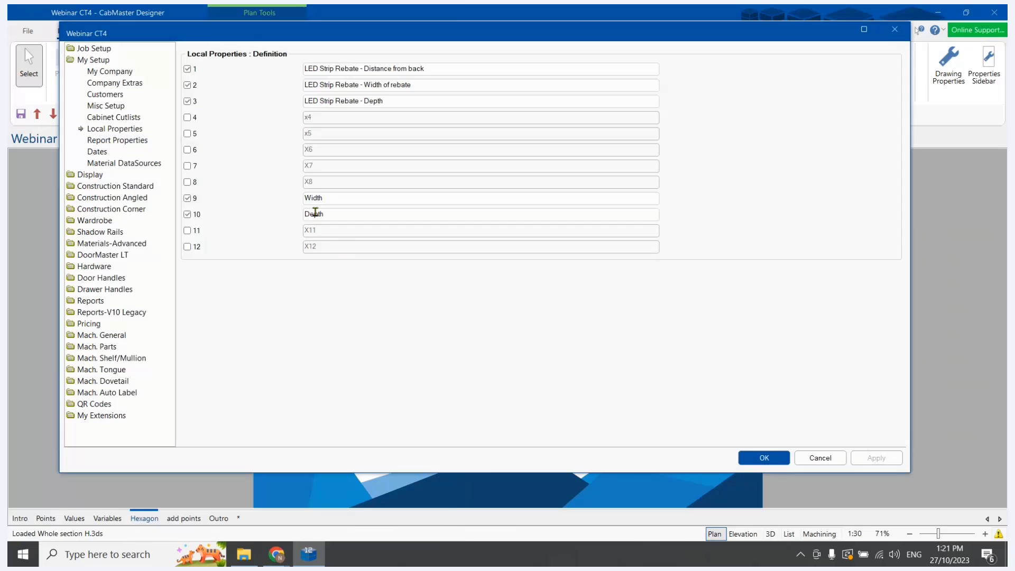
{"action": "left_click", "coordinate": [96, 52]}
{"action": "left_click", "coordinate": [121, 139]}
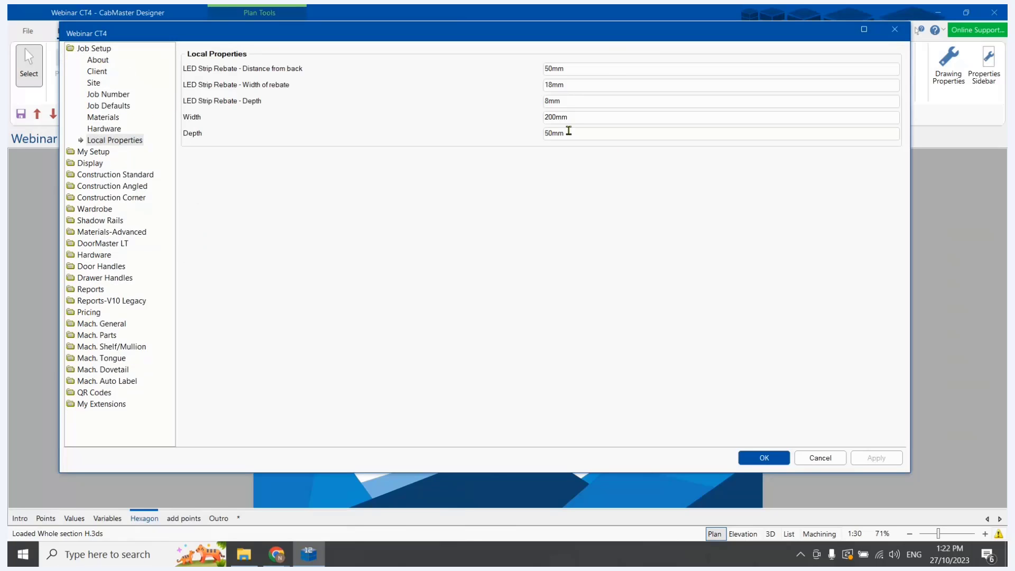
{"action": "left_click", "coordinate": [764, 457]}
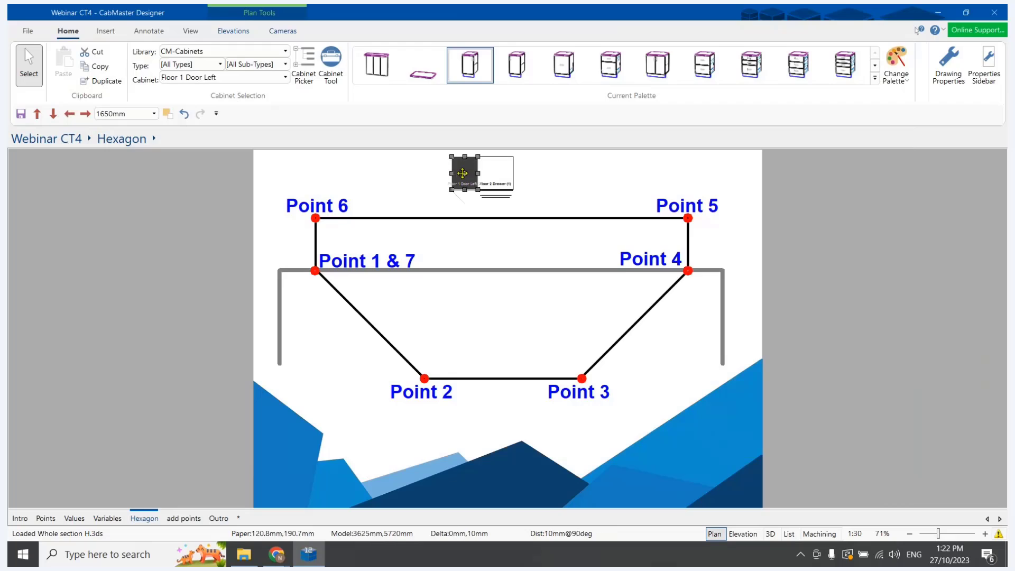
Open the Floor 1 Door Left cabinet's local properties and set the handle cutout Depth to 25mm
{"action": "double_click", "coordinate": [461, 172]}
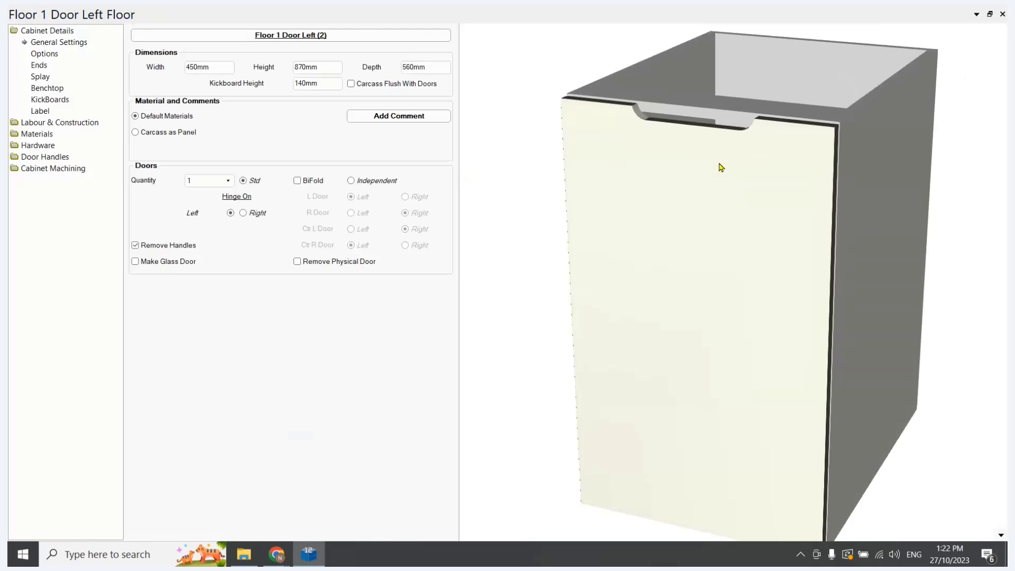
{"action": "left_click", "coordinate": [305, 38]}
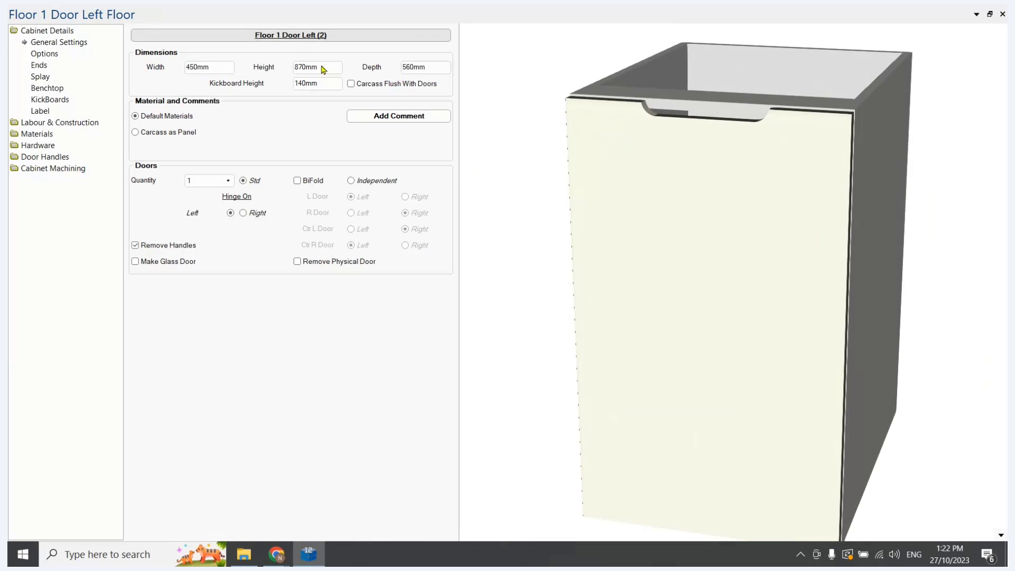
{"action": "double_click", "coordinate": [429, 225]}
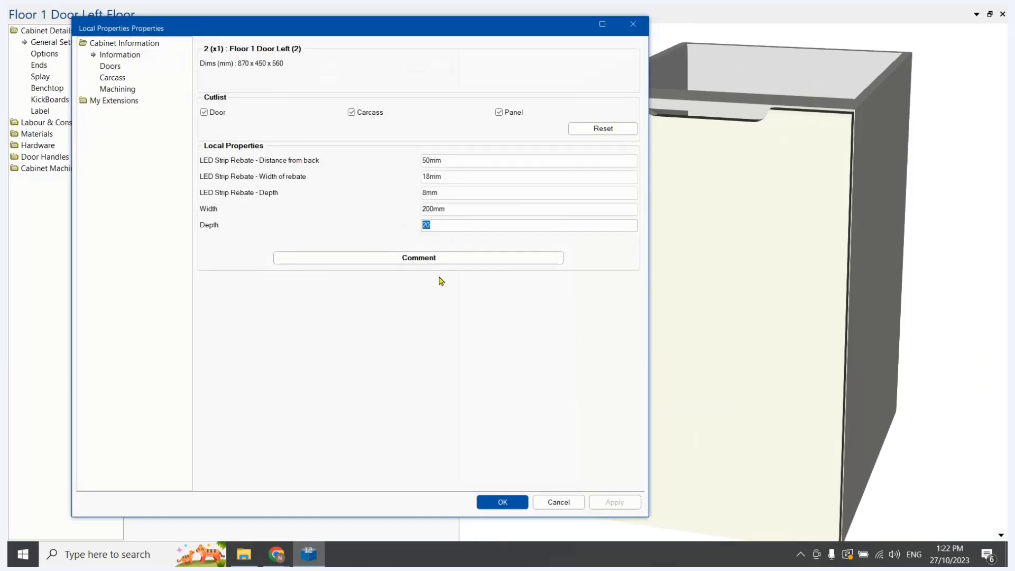
{"action": "type", "text": "25mm"}
{"action": "key", "text": "Tab"}
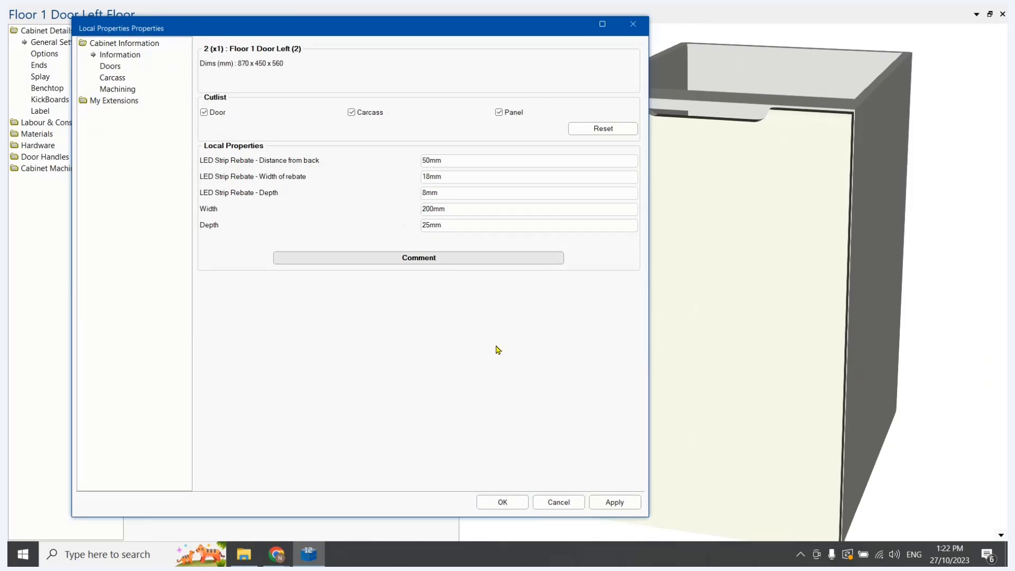
{"action": "left_click", "coordinate": [614, 503]}
{"action": "left_click", "coordinate": [511, 502]}
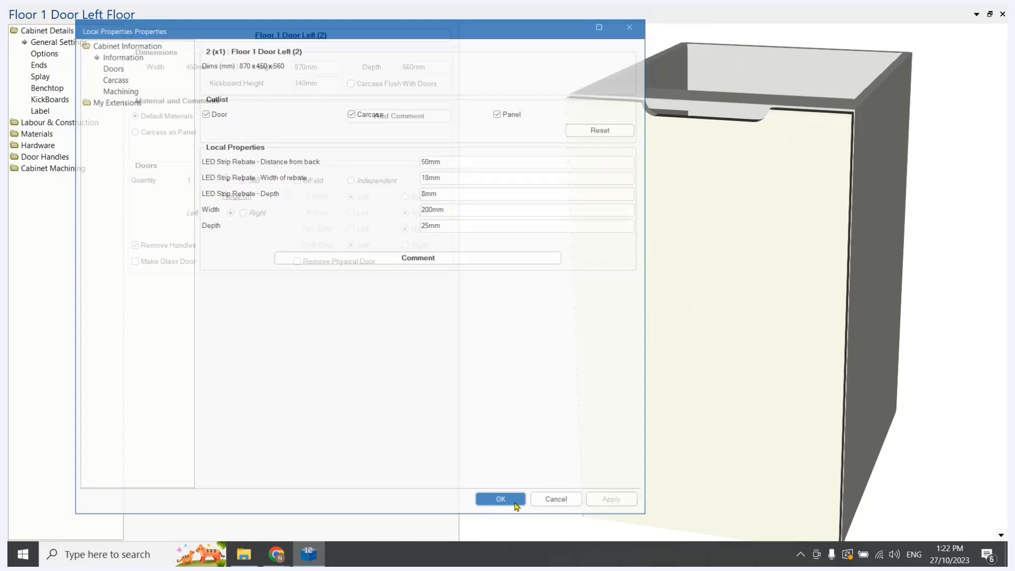
Examine the door's handle cutout in 3D, and display the machining view of Door 1 Left
{"action": "scroll", "coordinate": [607, 169], "scroll_direction": "up", "scroll_amount": 3}
{"action": "left_click_drag", "start_coordinate": [671, 203], "coordinate": [662, 227]}
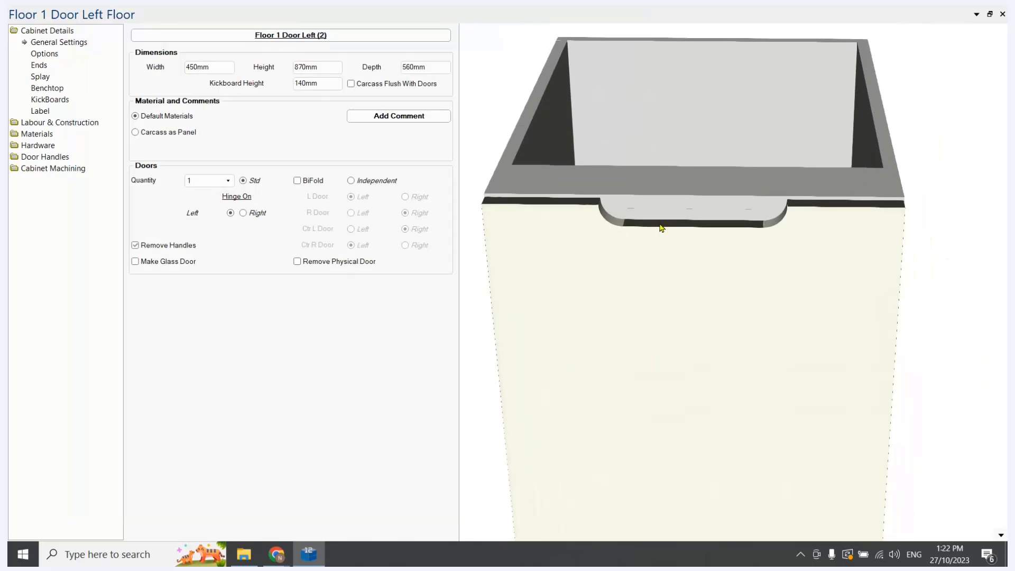
{"action": "scroll", "coordinate": [614, 227], "scroll_direction": "up", "scroll_amount": 3}
{"action": "left_click_drag", "start_coordinate": [614, 265], "coordinate": [560, 95]}
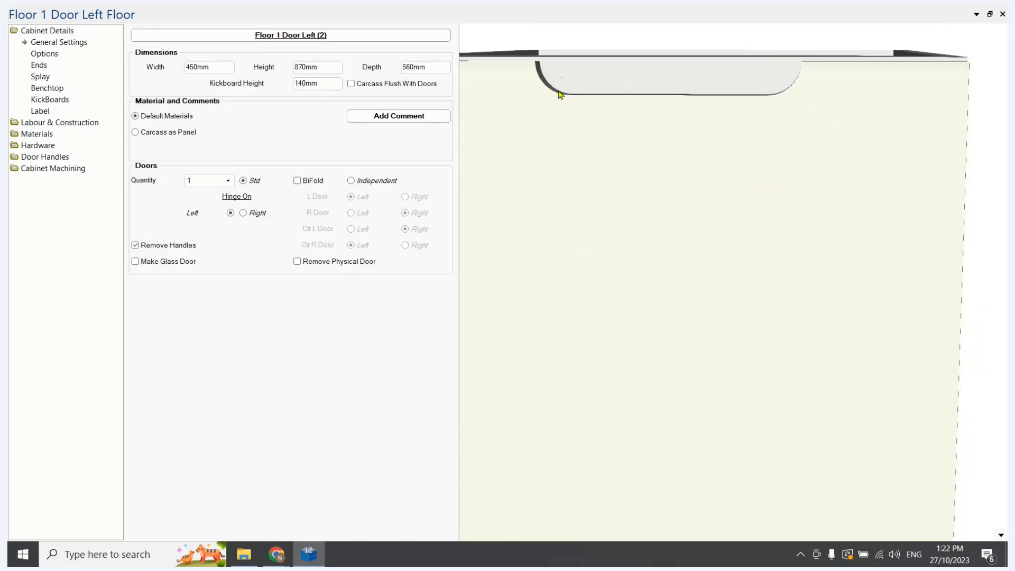
{"action": "left_click", "coordinate": [1001, 536]}
{"action": "left_click", "coordinate": [938, 396]}
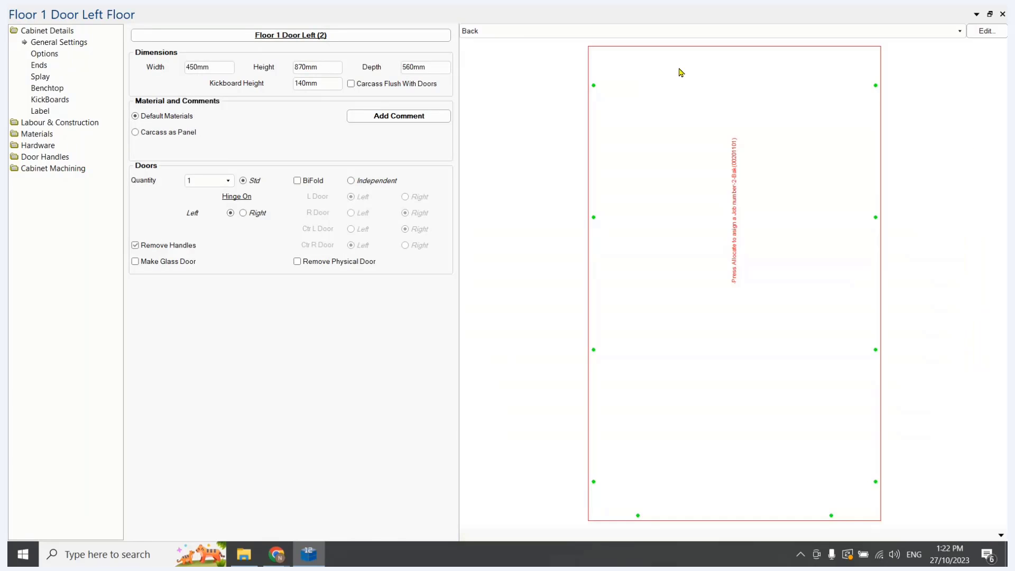
{"action": "left_click", "coordinate": [521, 33]}
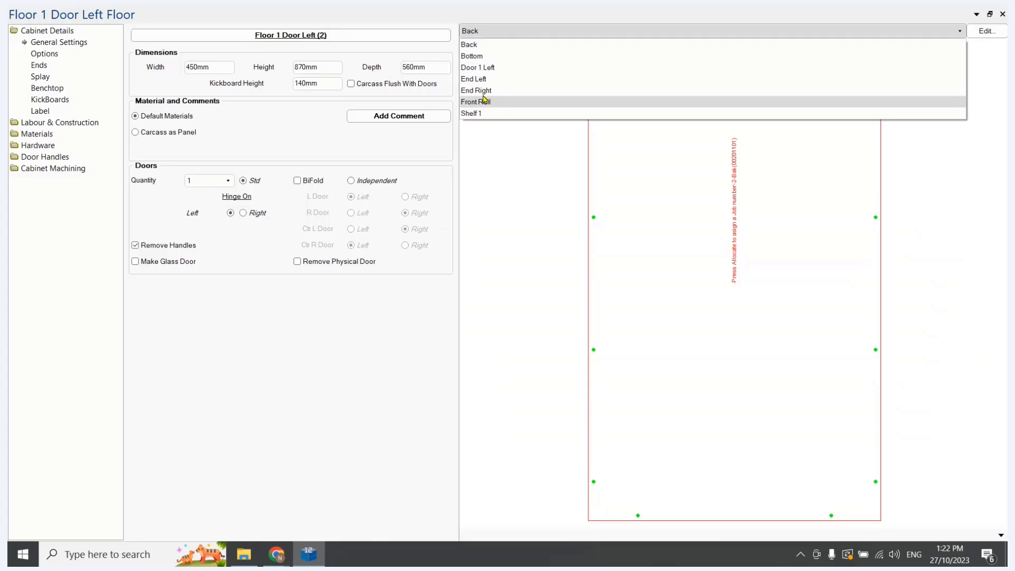
{"action": "left_click", "coordinate": [478, 68]}
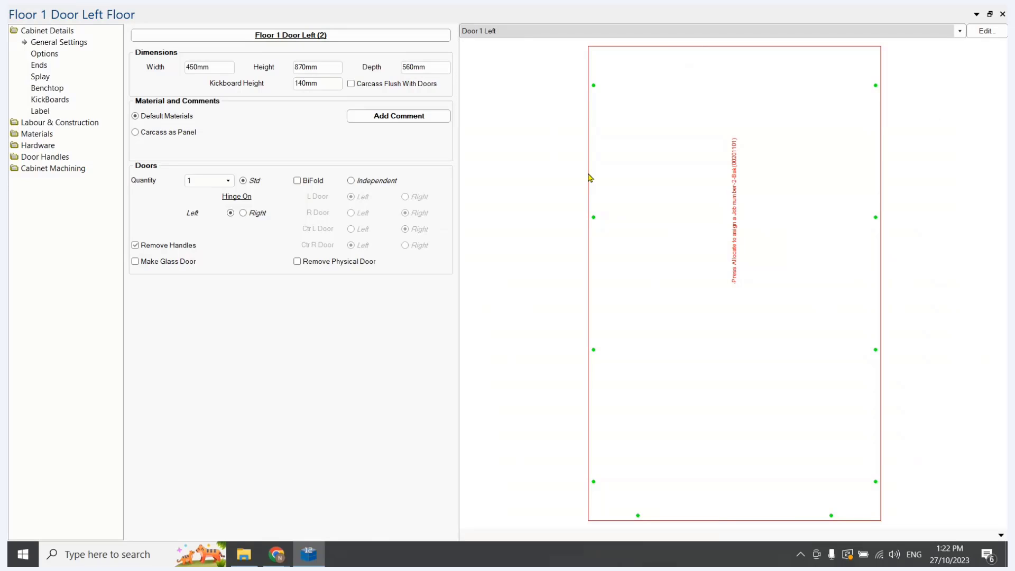
Set the Depth local property of the Floor 1 Door Left cabinet to 50mm and close its local properties
{"action": "left_click", "coordinate": [271, 41]}
{"action": "left_click_drag", "start_coordinate": [386, 32], "coordinate": [356, 29]}
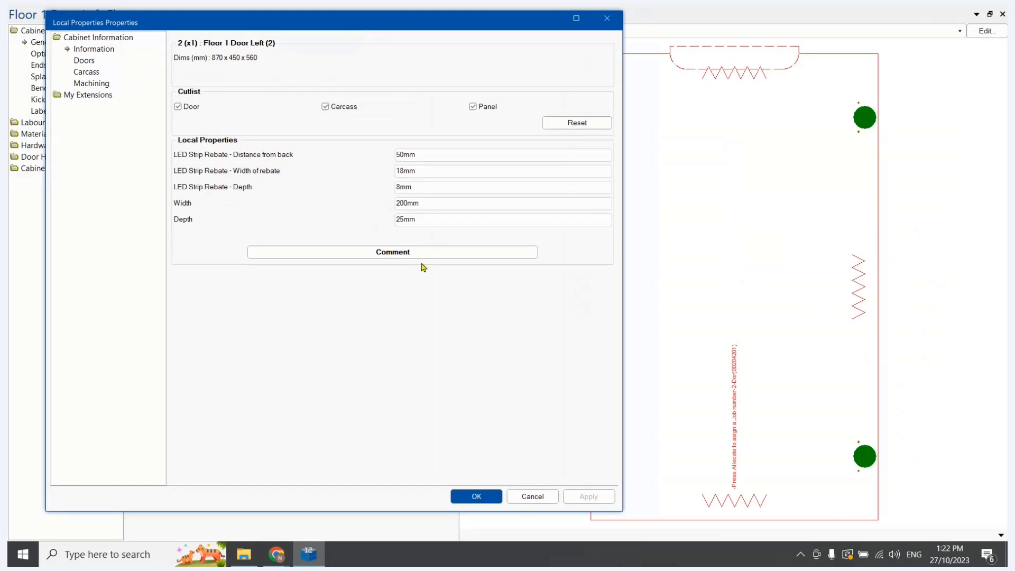
{"action": "double_click", "coordinate": [433, 223]}
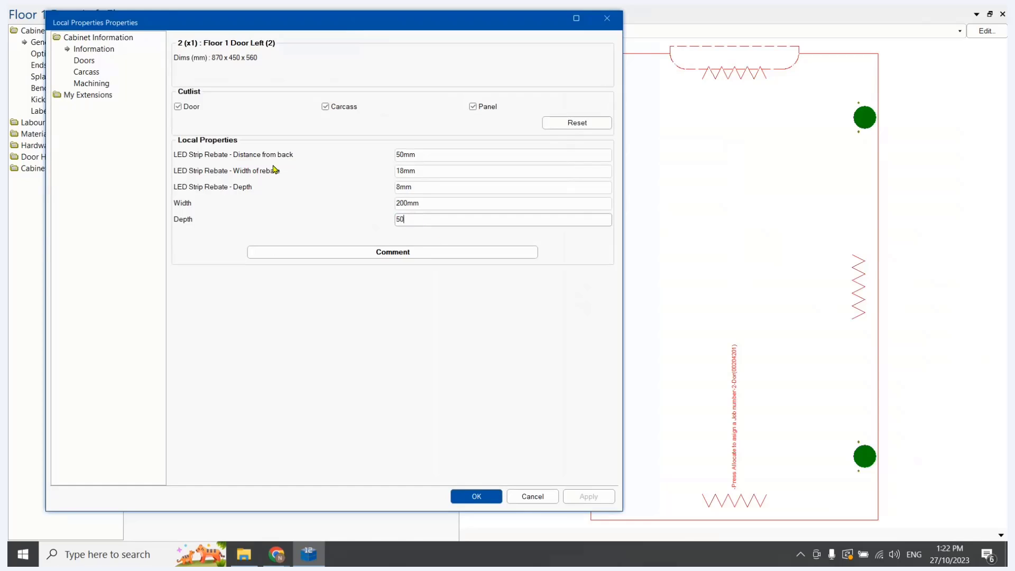
{"action": "type", "text": "mm"}
{"action": "left_click", "coordinate": [592, 498]}
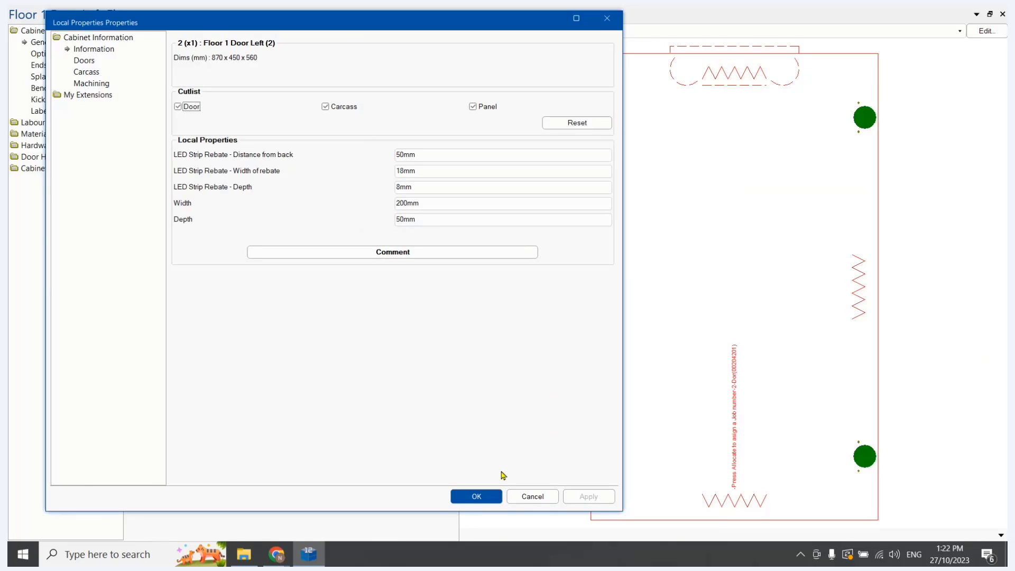
{"action": "left_click", "coordinate": [491, 499]}
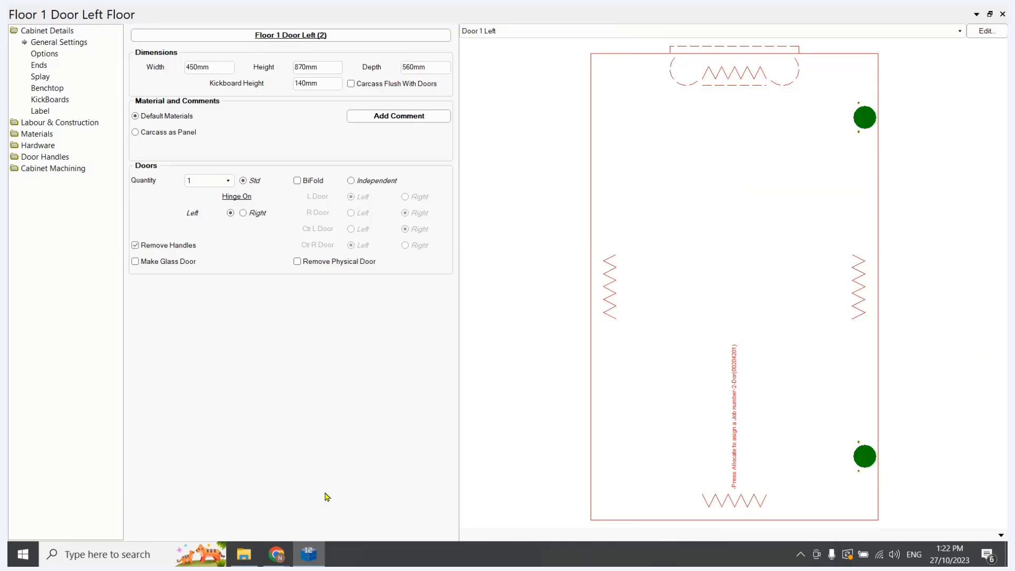
Open Handle Cutout.qlt from the Custom machining folder and set the z value in row 11 to DefIn[10]
{"action": "left_click", "coordinate": [244, 554]}
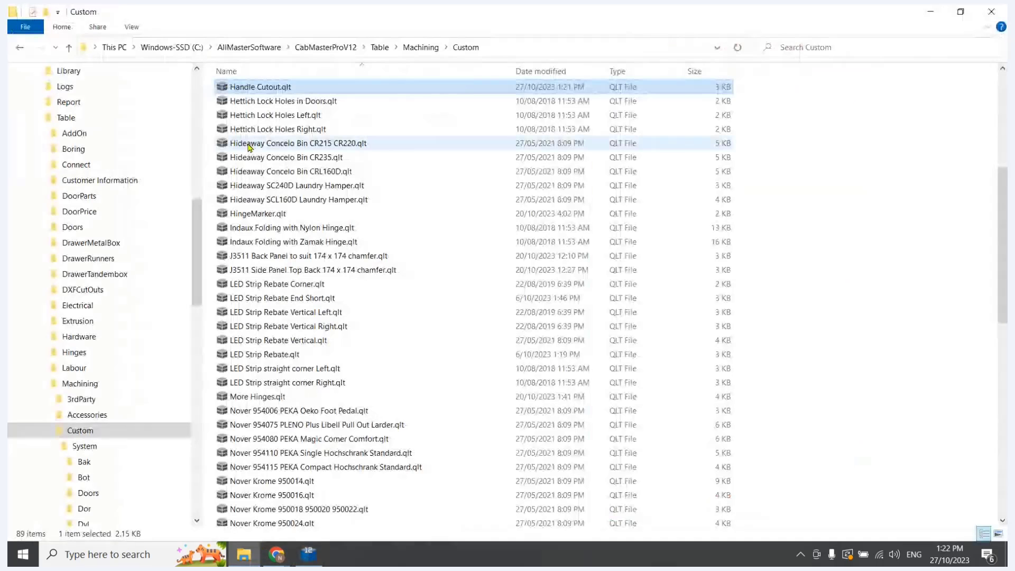
{"action": "double_click", "coordinate": [261, 87]}
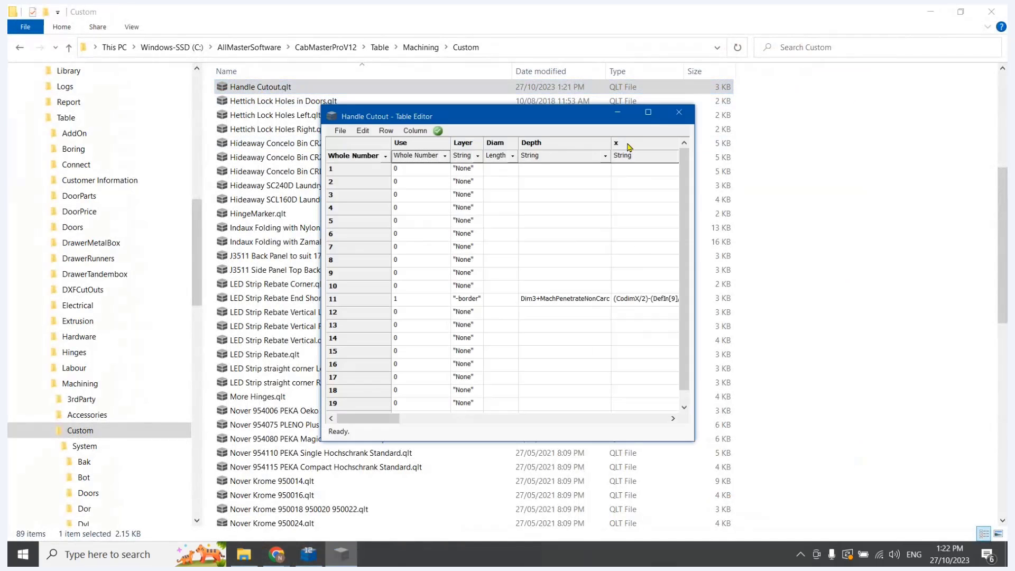
{"action": "left_click", "coordinate": [646, 114]}
{"action": "double_click", "coordinate": [561, 195]}
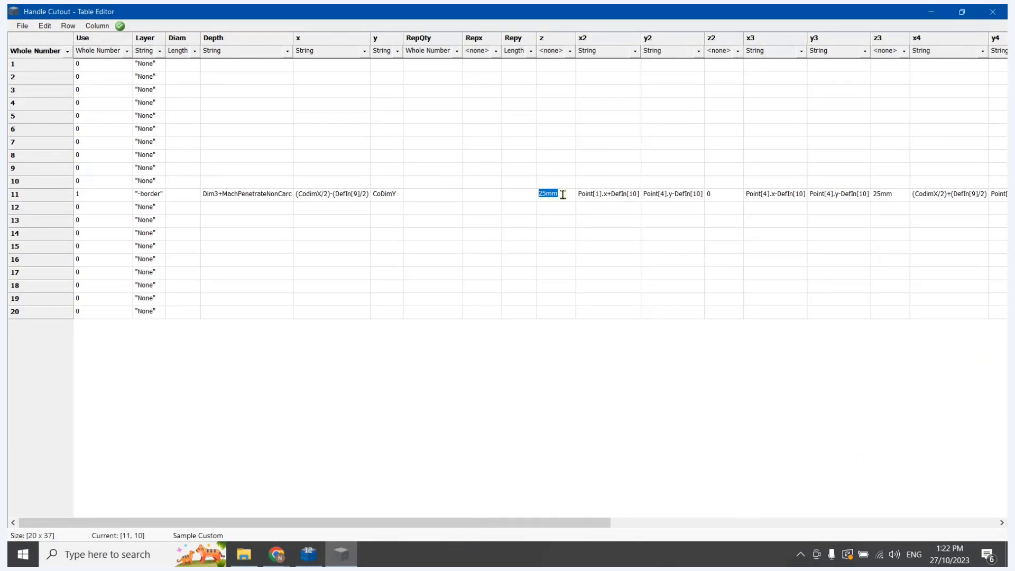
{"action": "type", "text": "DefIn[10"}
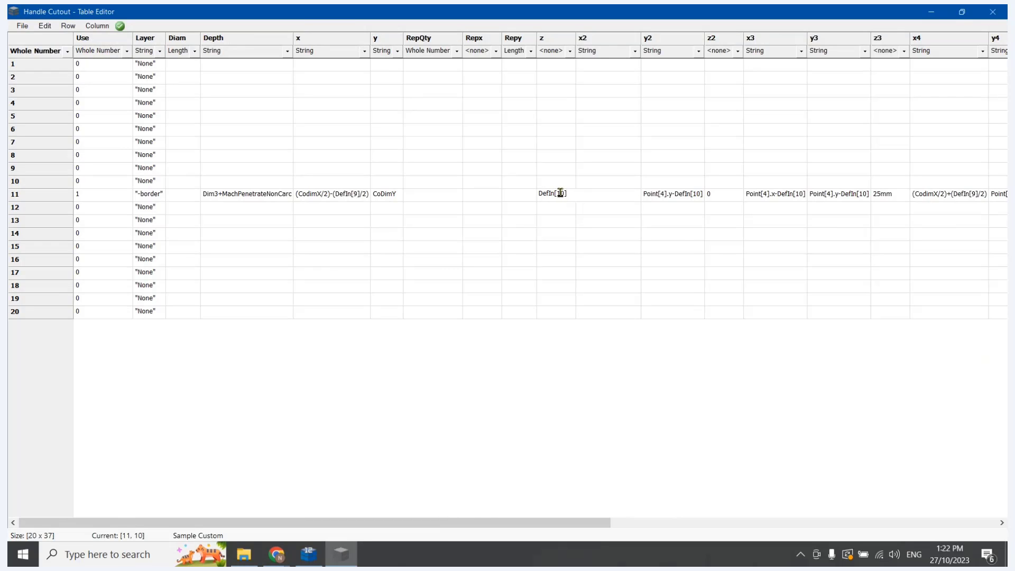
{"action": "left_click", "coordinate": [617, 285]}
Copy the z value DefIn[10] of row 11 into the z3 cell of the same row
{"action": "double_click", "coordinate": [556, 194]}
{"action": "key", "text": "ctrl+c"}
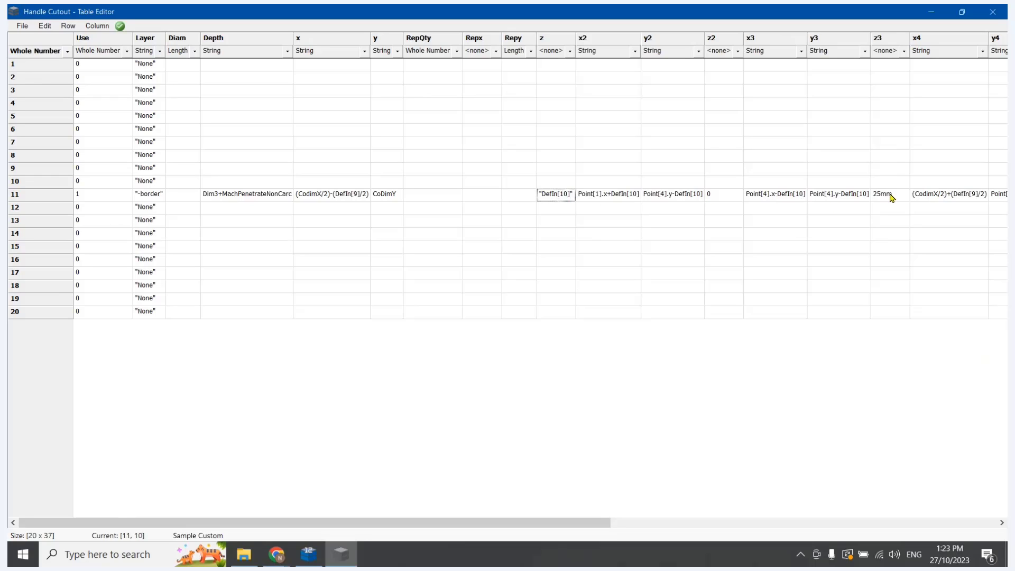
{"action": "double_click", "coordinate": [890, 194]}
{"action": "key", "text": "ctrl+v"}
Set the data type of the z3 and z columns to String and save the Handle Cutout table
{"action": "left_click", "coordinate": [904, 51]}
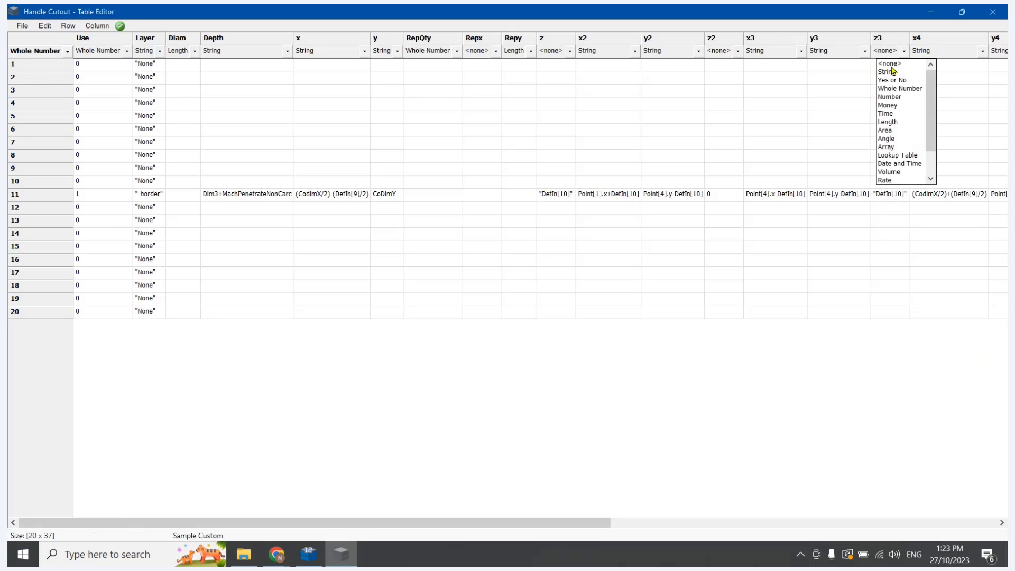
{"action": "left_click", "coordinate": [894, 72]}
{"action": "left_click", "coordinate": [570, 51]}
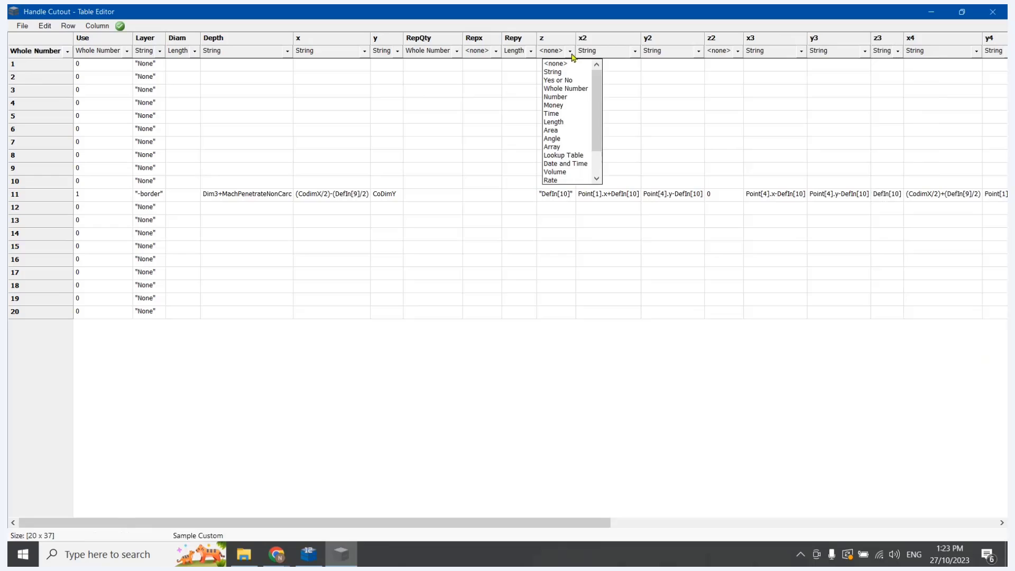
{"action": "left_click", "coordinate": [563, 72]}
{"action": "left_click", "coordinate": [22, 25]}
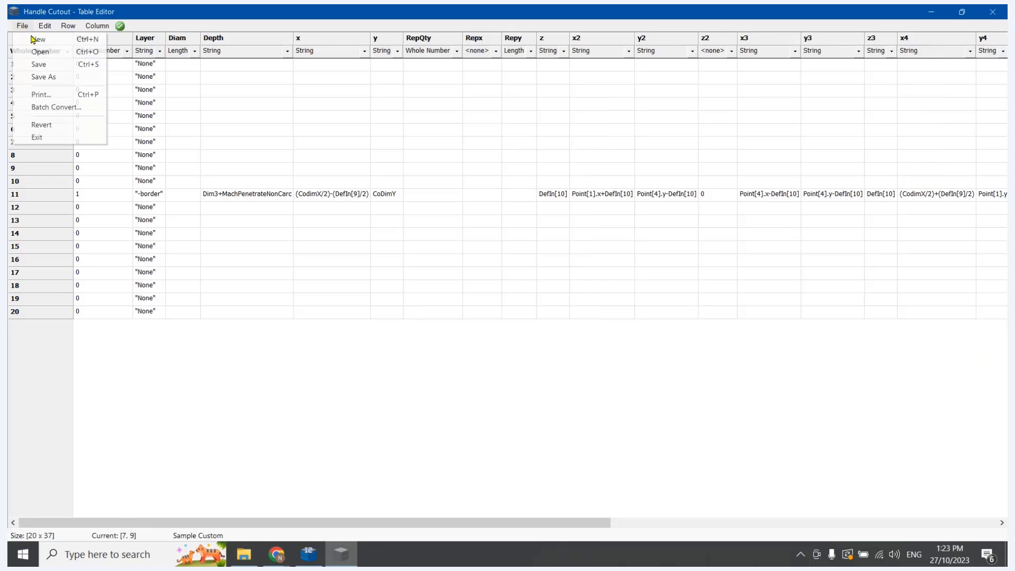
{"action": "left_click", "coordinate": [37, 64]}
Return to CabMaster, re-import and re-calculate all cabinets, and inspect the handle cutout on Door 1 Left
{"action": "key", "text": "alt+F4"}
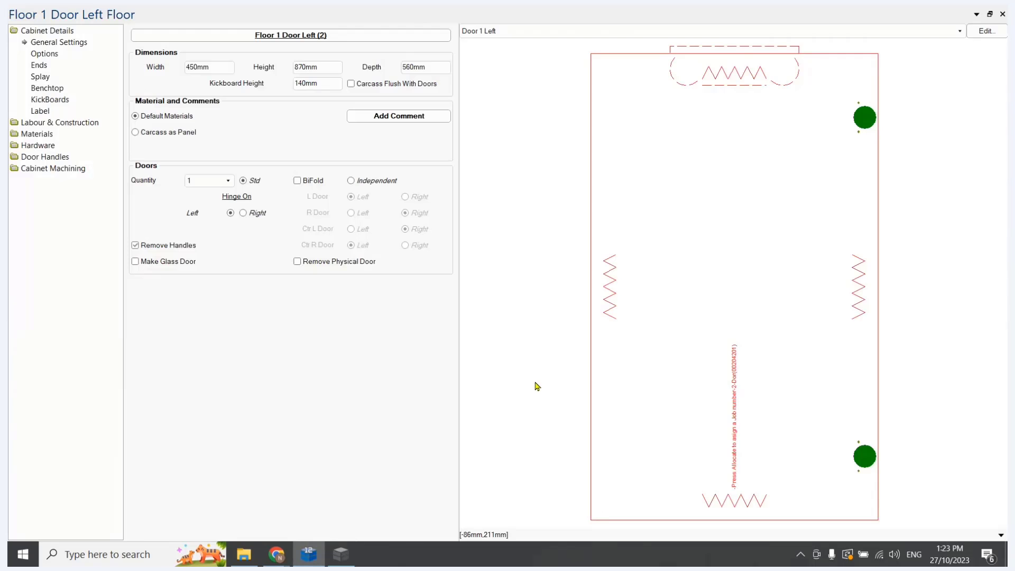
{"action": "key", "text": "Left"}
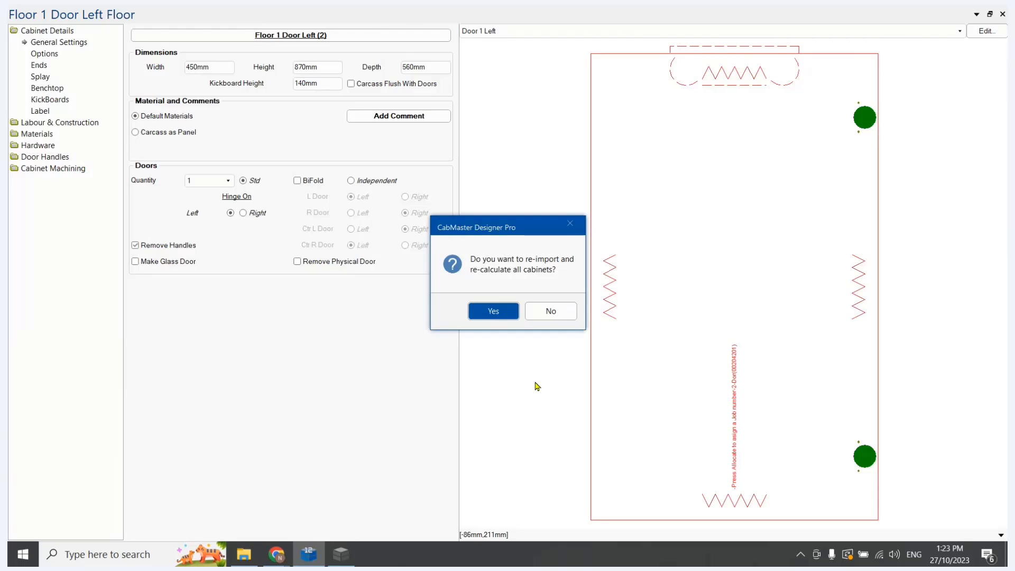
{"action": "key", "text": "Return"}
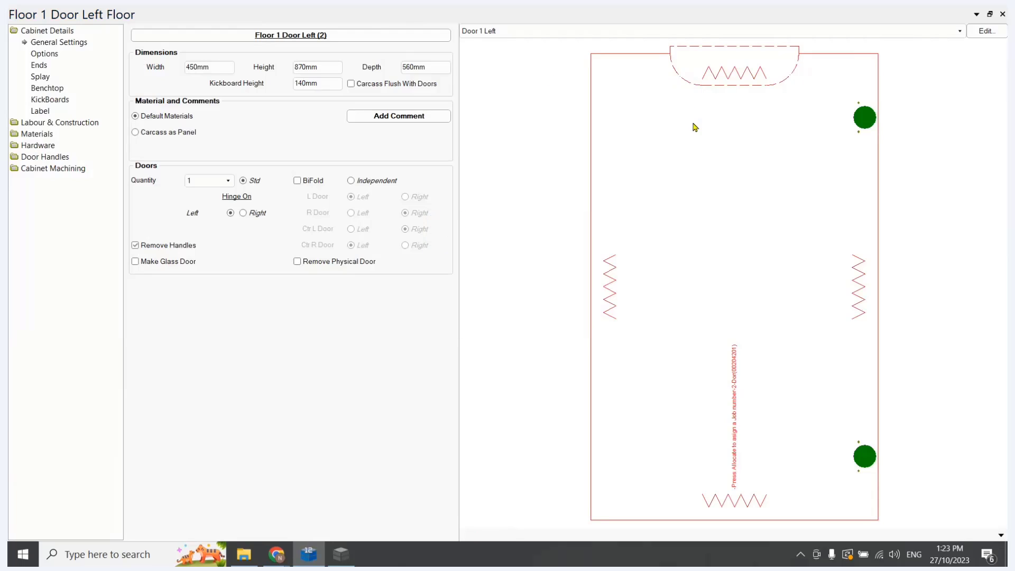
{"action": "scroll", "coordinate": [706, 50], "scroll_direction": "down", "scroll_amount": 4}
{"action": "scroll", "coordinate": [703, 143], "scroll_direction": "up", "scroll_amount": 4}
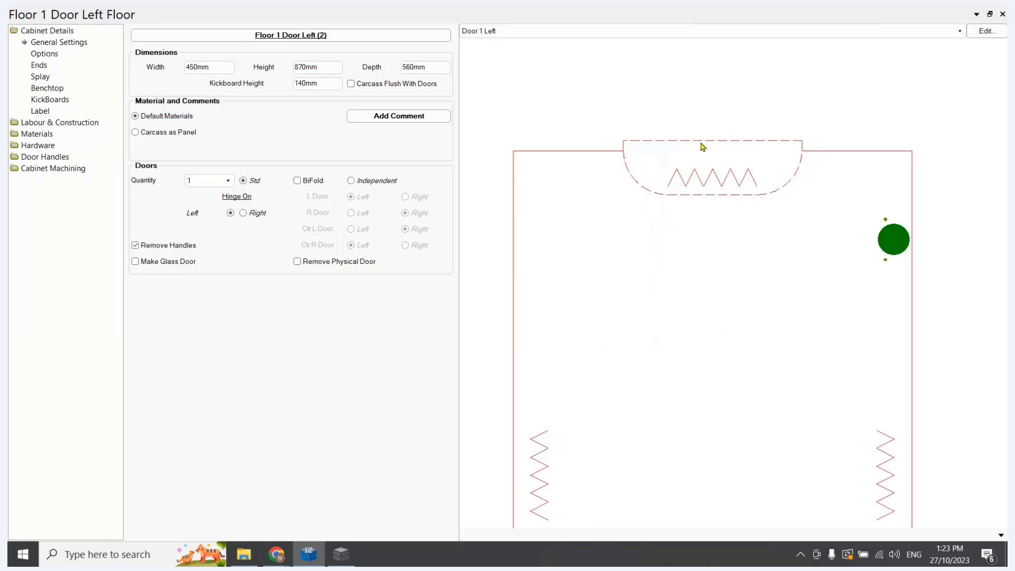
Open the Floor 1 Door Left cabinet's local properties and try a handle cutout Depth of 100
{"action": "left_click", "coordinate": [258, 38]}
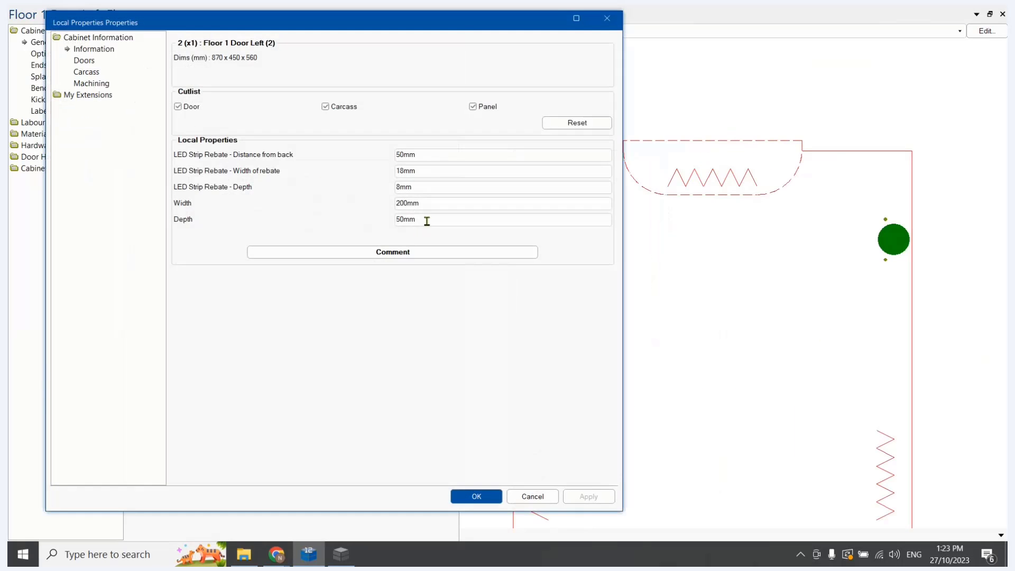
{"action": "double_click", "coordinate": [427, 221]}
{"action": "type", "text": "100"}
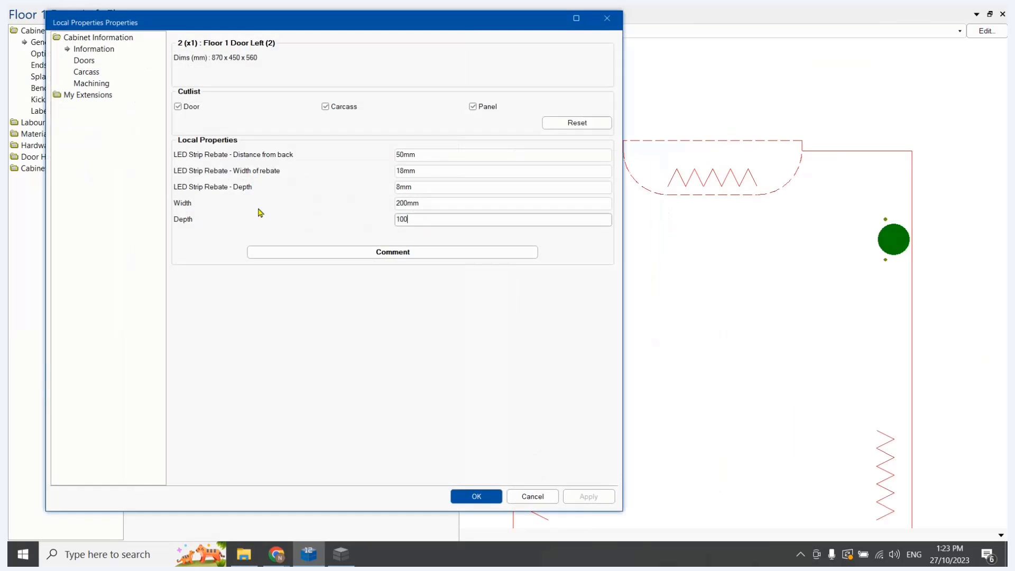
{"action": "key", "text": "Tab"}
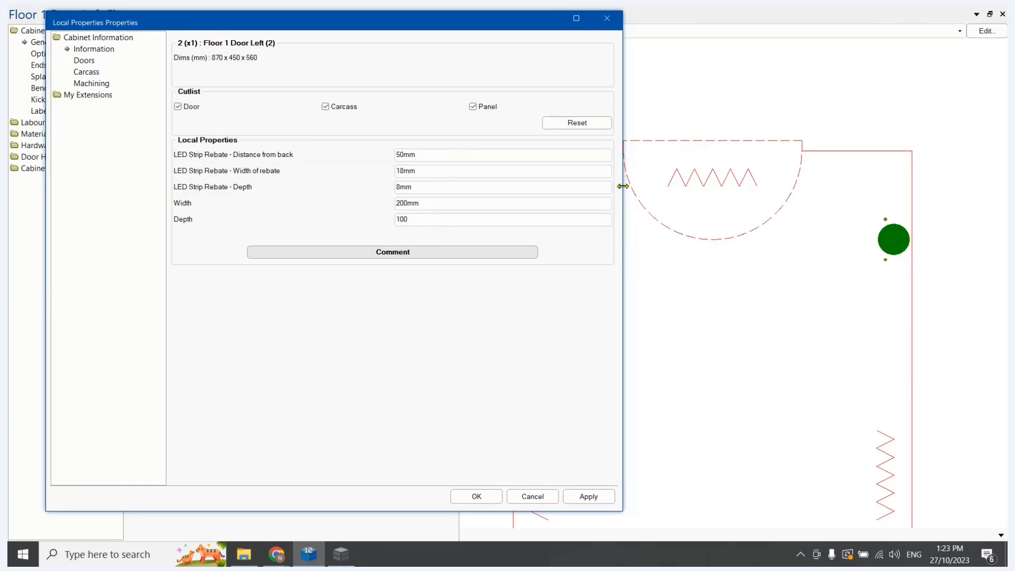
Set the handle cutout Depth to 25, apply it, and close the cabinet's local properties
{"action": "double_click", "coordinate": [423, 219]}
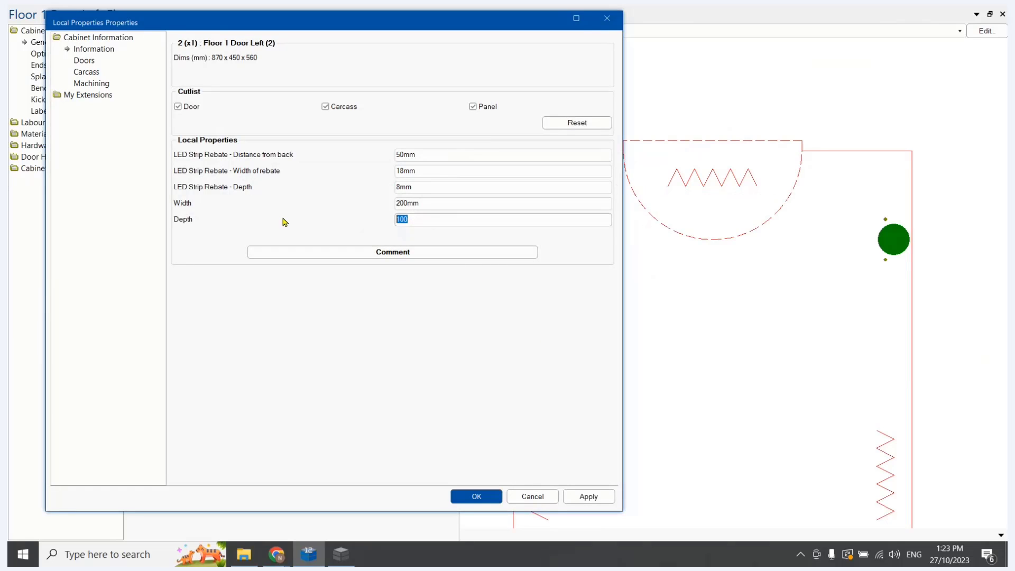
{"action": "type", "text": "25"}
{"action": "key", "text": "Tab"}
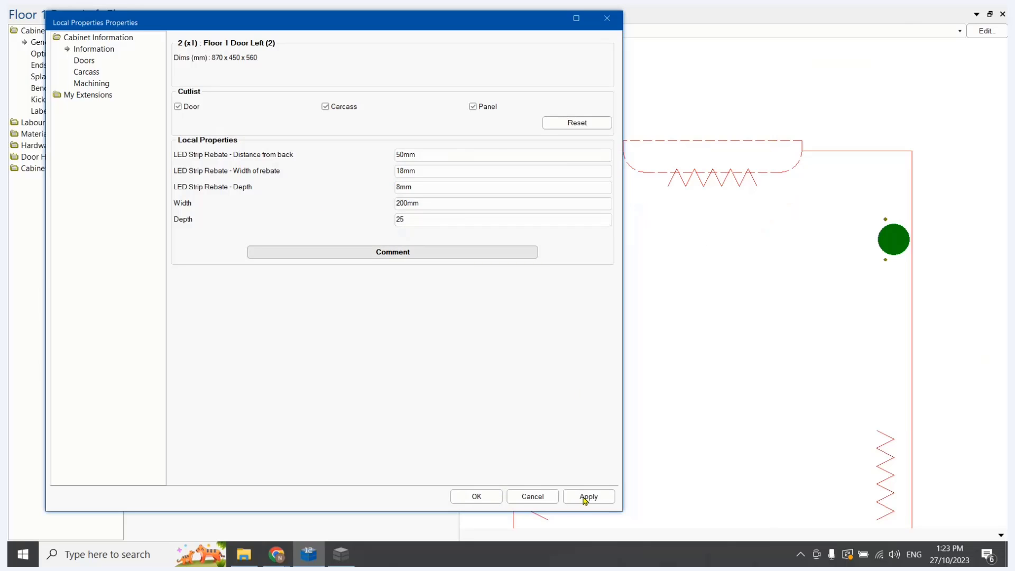
{"action": "left_click", "coordinate": [585, 500]}
{"action": "left_click", "coordinate": [493, 500]}
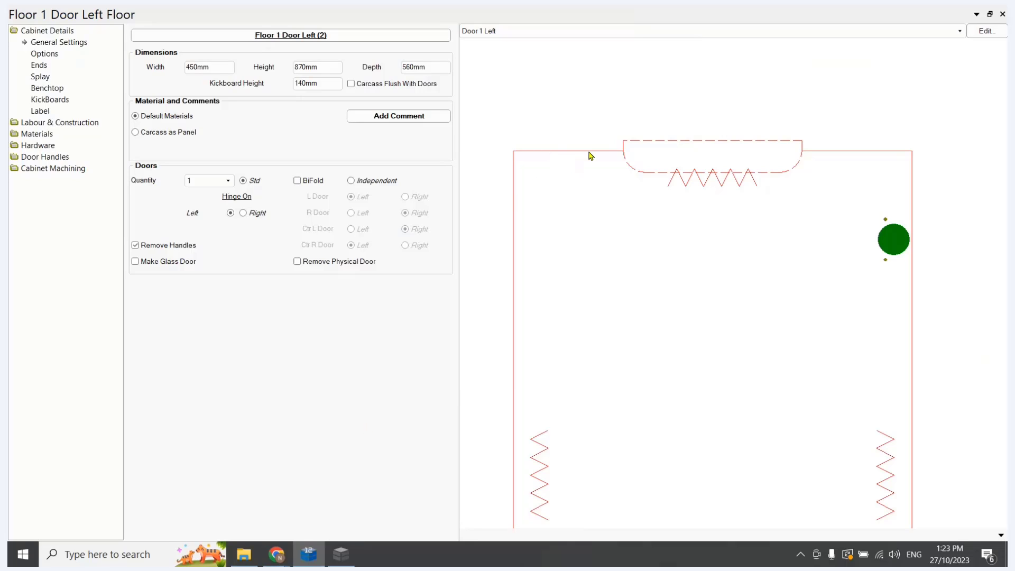
Examine the rounded corner of the handle cutout in the Door 1 Left machining view, and close the cabinet details
{"action": "scroll", "coordinate": [627, 161], "scroll_direction": "up", "scroll_amount": 3}
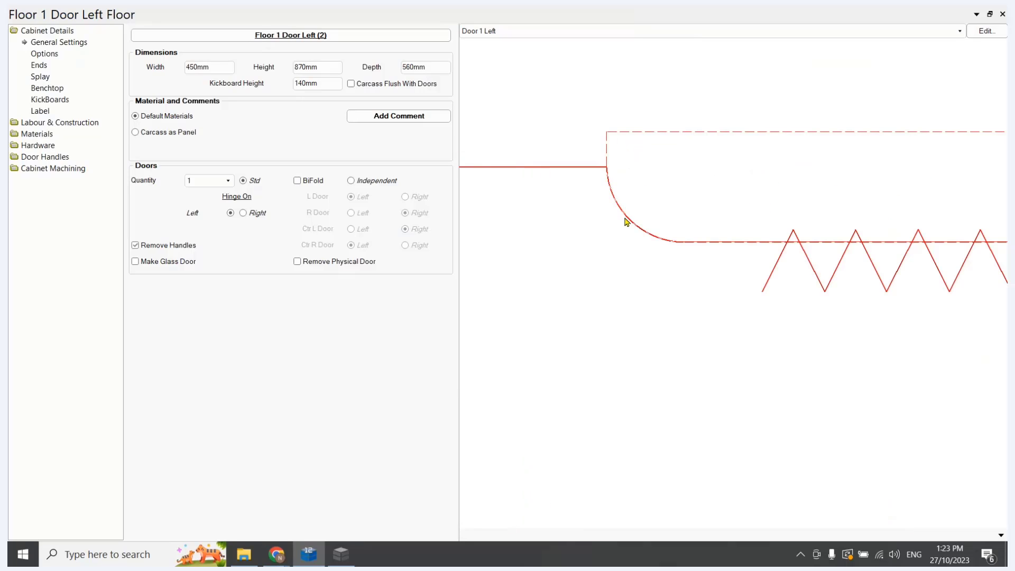
{"action": "right_click", "coordinate": [648, 237]}
{"action": "left_click", "coordinate": [684, 325]}
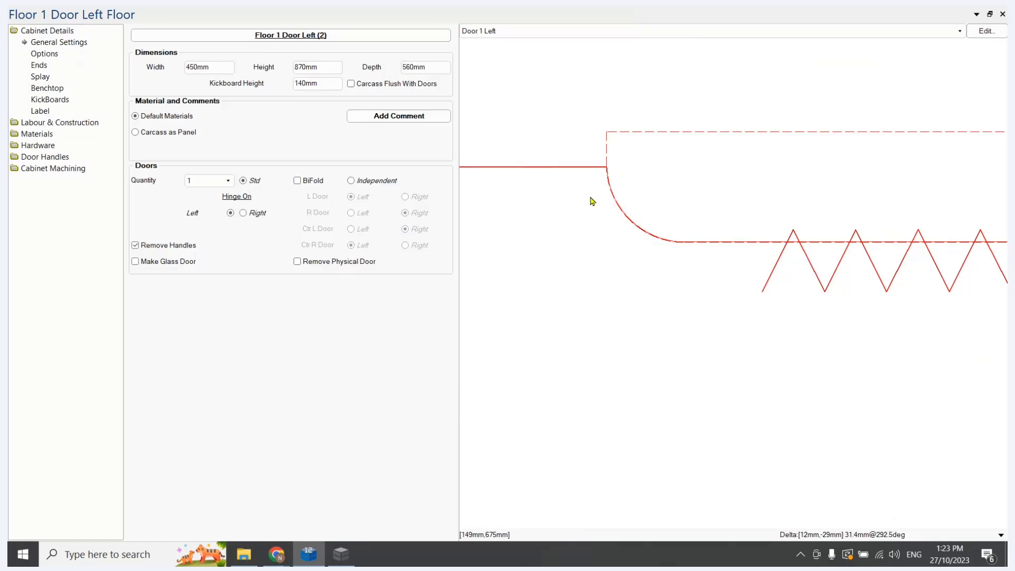
{"action": "scroll", "coordinate": [592, 204], "scroll_direction": "down", "scroll_amount": 3}
{"action": "scroll", "coordinate": [588, 220], "scroll_direction": "down", "scroll_amount": 2}
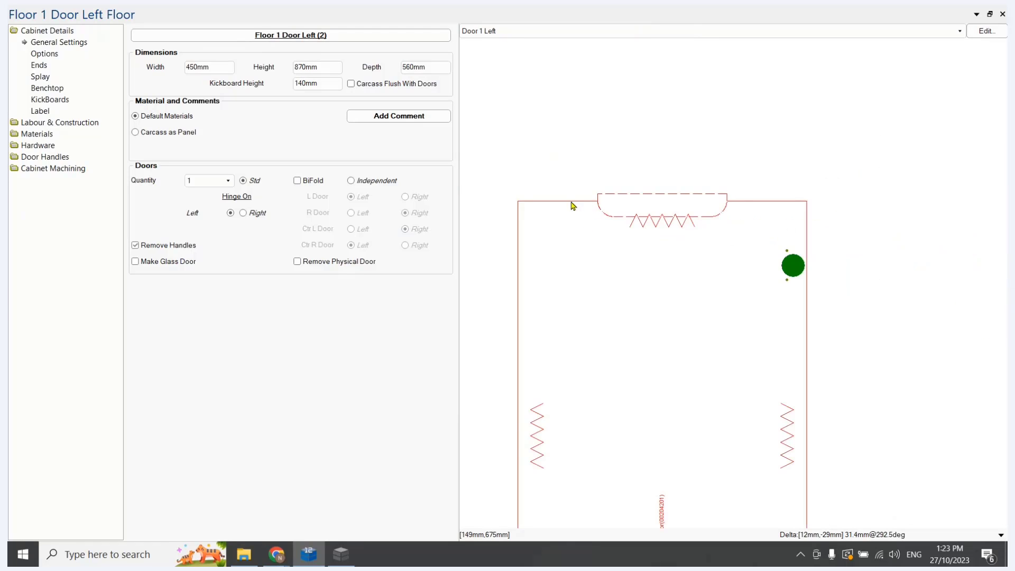
{"action": "scroll", "coordinate": [567, 200], "scroll_direction": "down", "scroll_amount": 1}
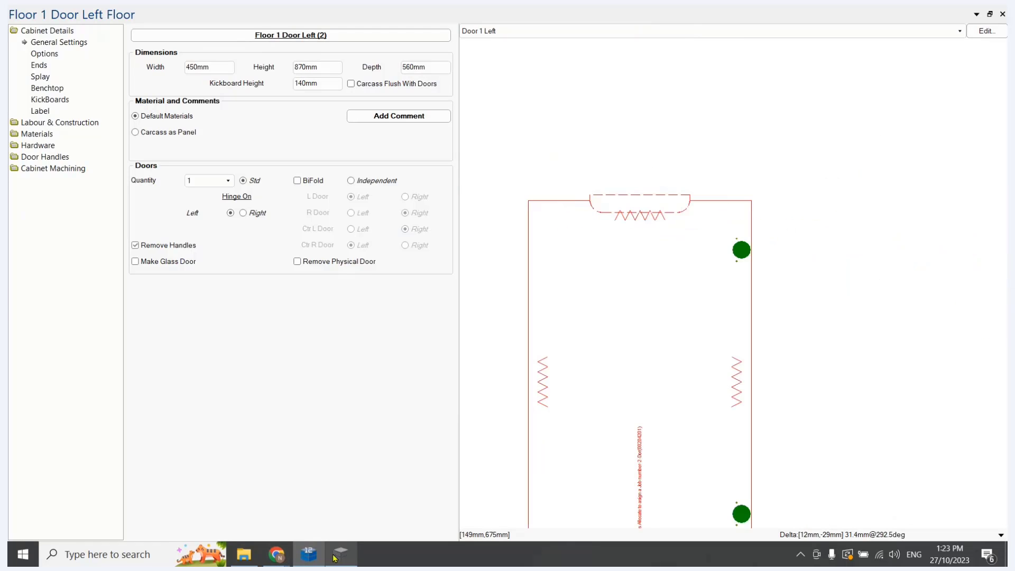
{"action": "left_click", "coordinate": [1002, 14]}
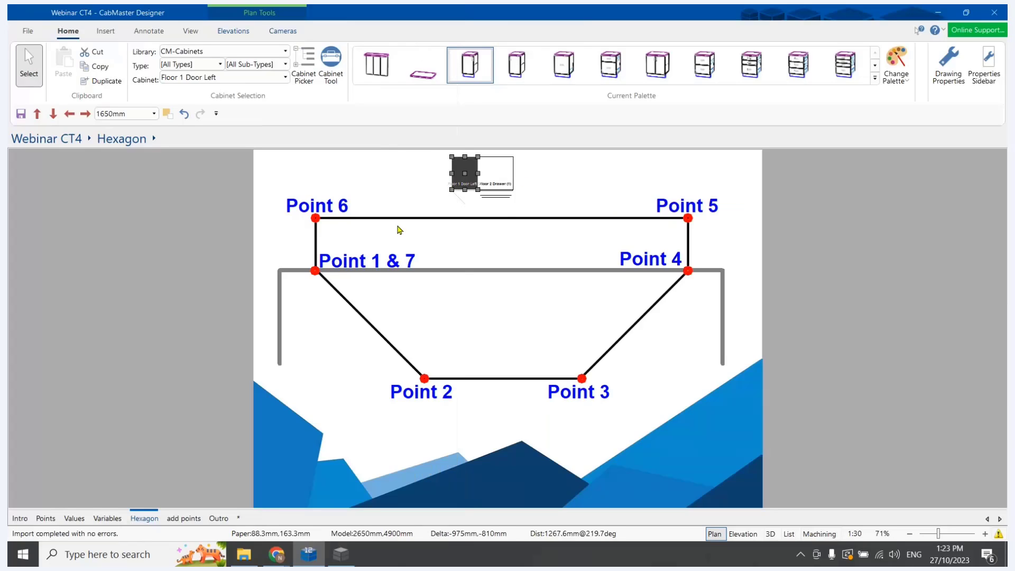
Compare the cutout point layouts on the Hexagon and add points pages, and switch to the Handle Cutout table in Table Editor
{"action": "left_click", "coordinate": [178, 519]}
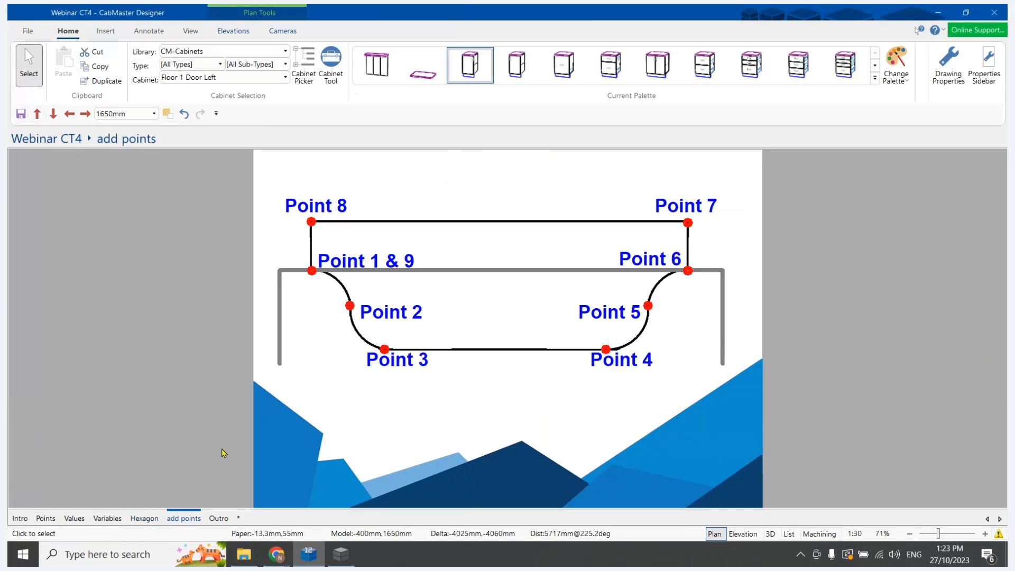
{"action": "left_click", "coordinate": [147, 519]}
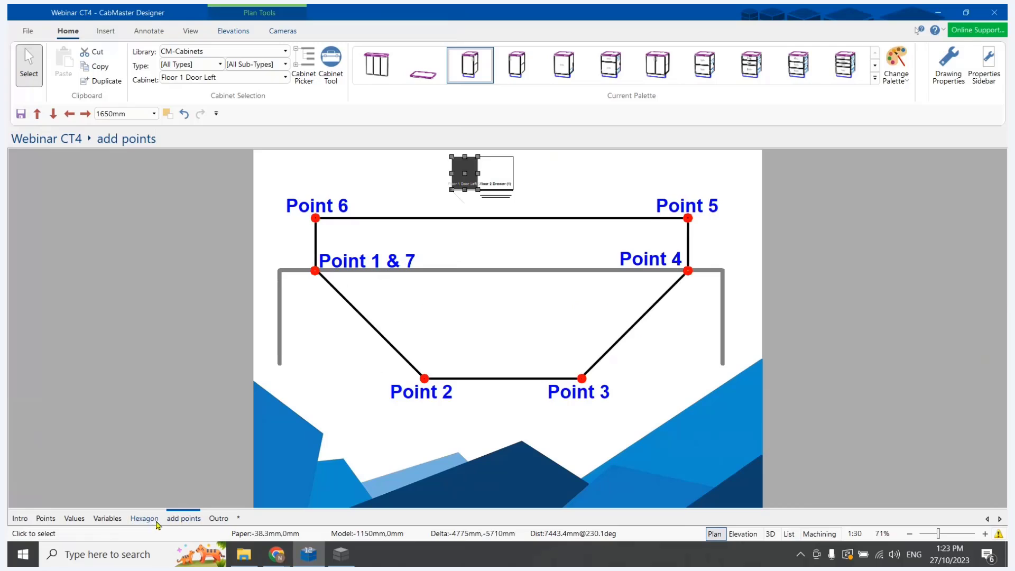
{"action": "left_click", "coordinate": [184, 519]}
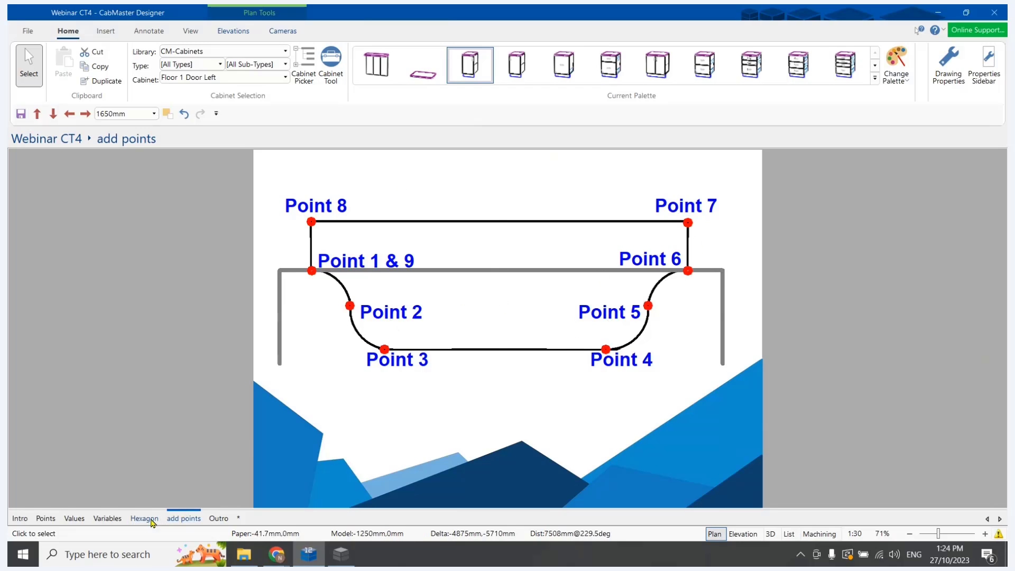
{"action": "left_click", "coordinate": [151, 521]}
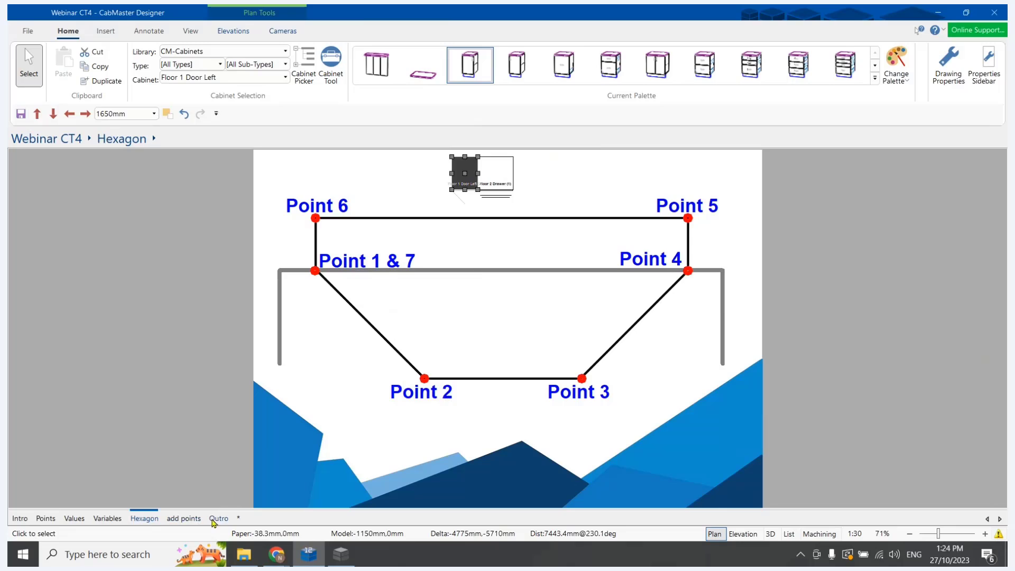
{"action": "left_click", "coordinate": [185, 520]}
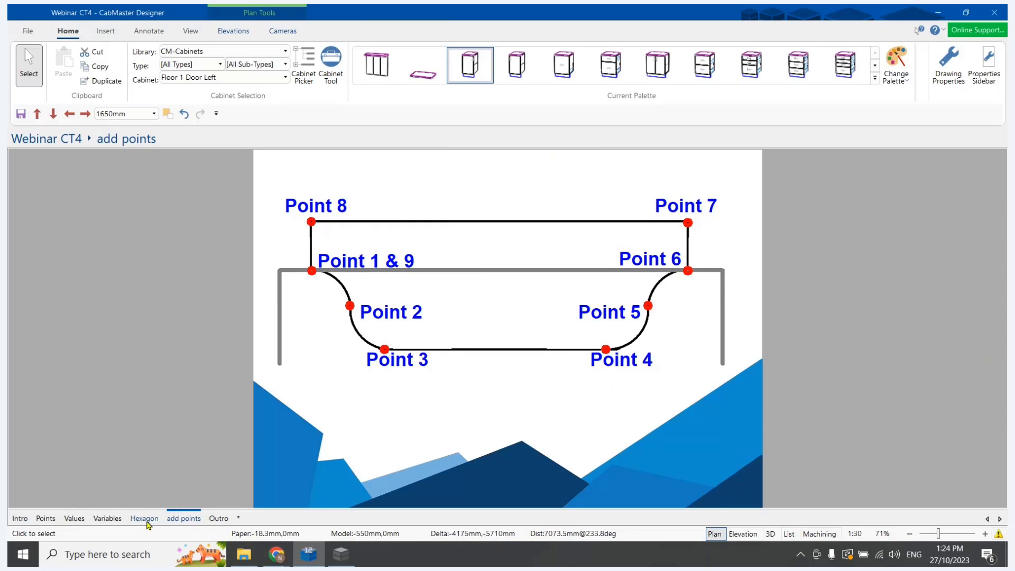
{"action": "left_click", "coordinate": [145, 520]}
{"action": "left_click", "coordinate": [186, 519]}
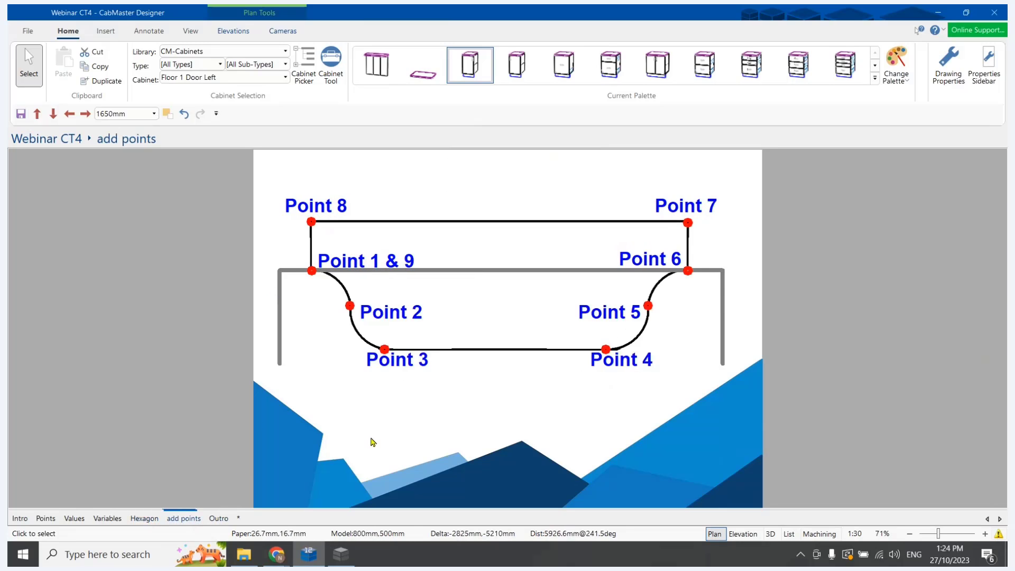
{"action": "left_click", "coordinate": [153, 519]}
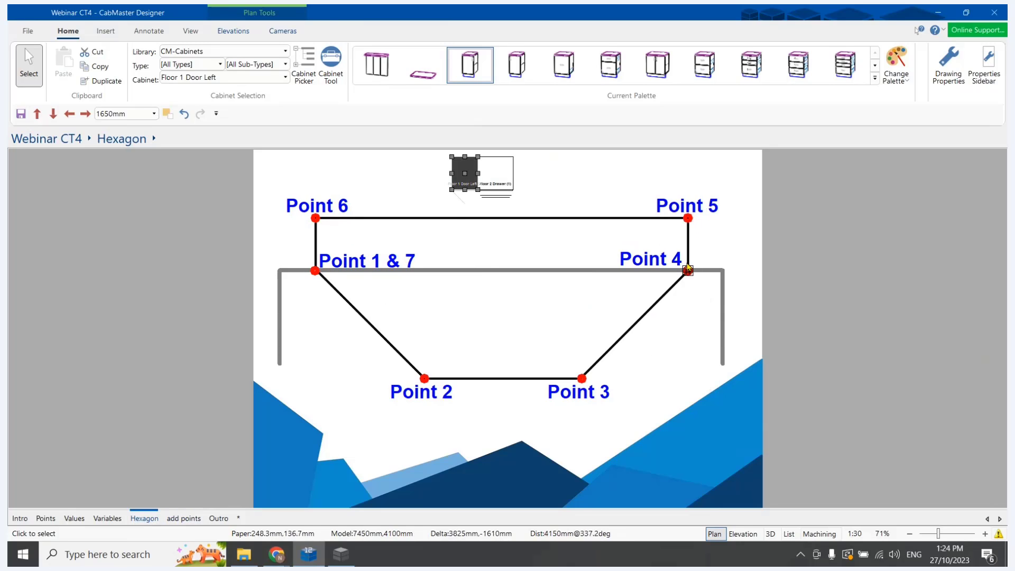
{"action": "left_click", "coordinate": [107, 518]}
{"action": "left_click", "coordinate": [183, 518]}
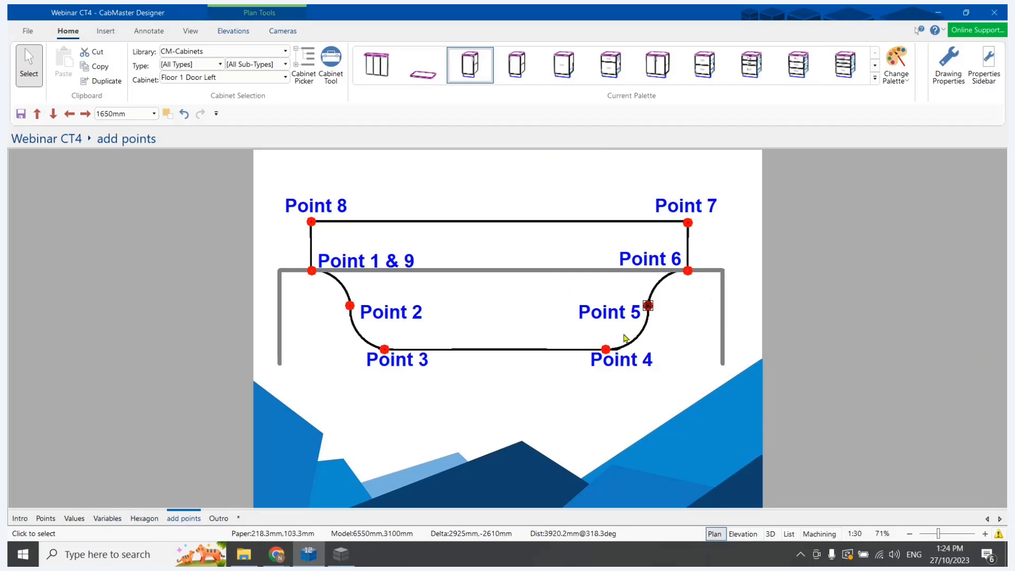
{"action": "left_click", "coordinate": [145, 518]}
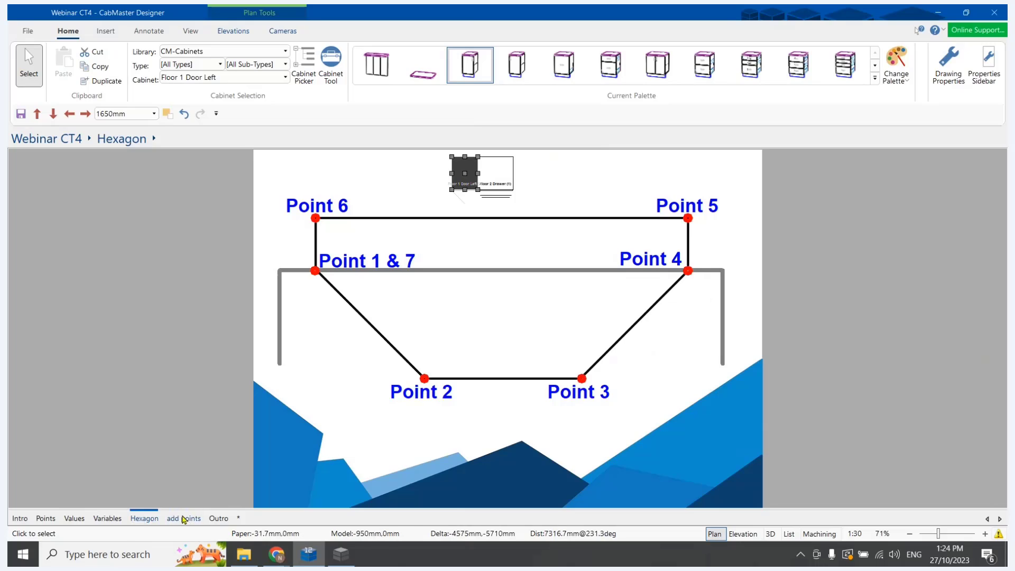
{"action": "left_click", "coordinate": [183, 519]}
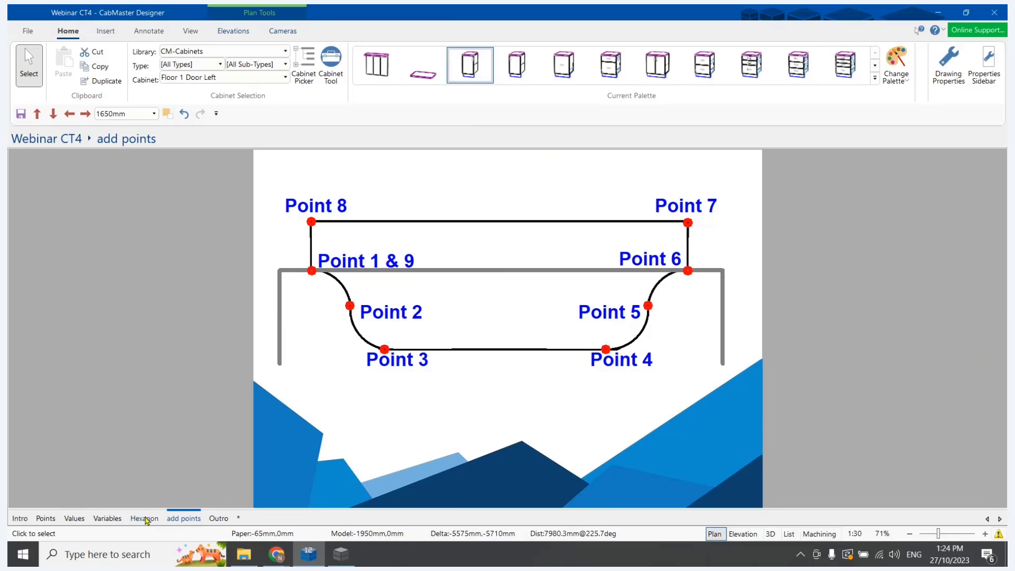
{"action": "left_click", "coordinate": [145, 520]}
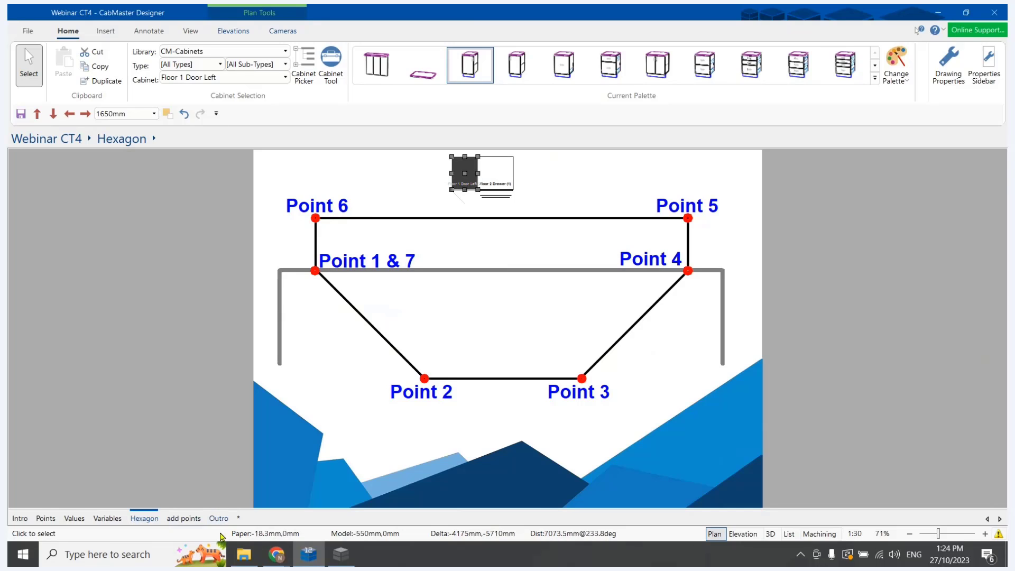
{"action": "left_click", "coordinate": [334, 560]}
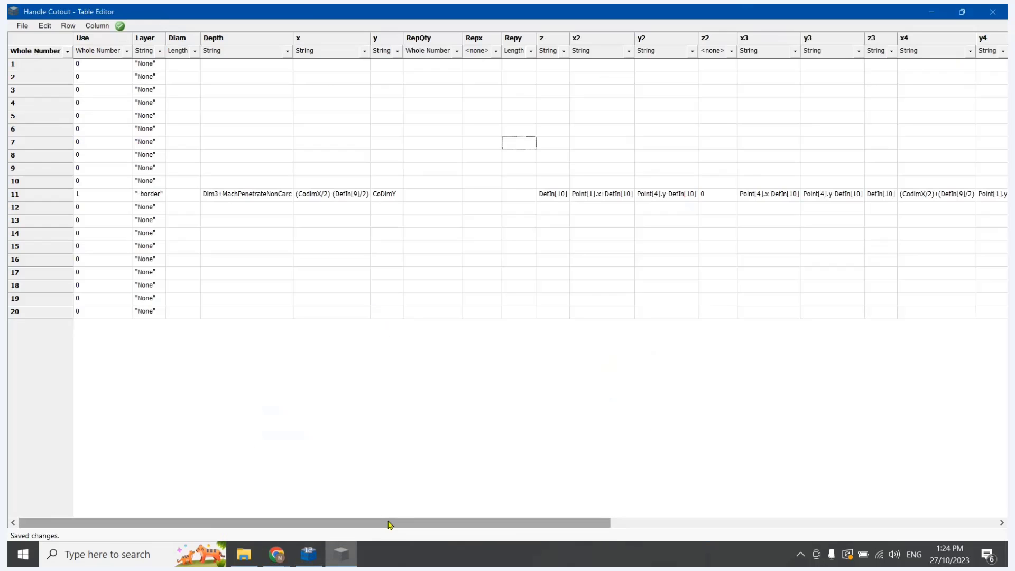
Copy row 11's point 7 values from x7, y7 and z7 into x9, y9 and z9
{"action": "left_click_drag", "start_coordinate": [389, 525], "coordinate": [793, 503]}
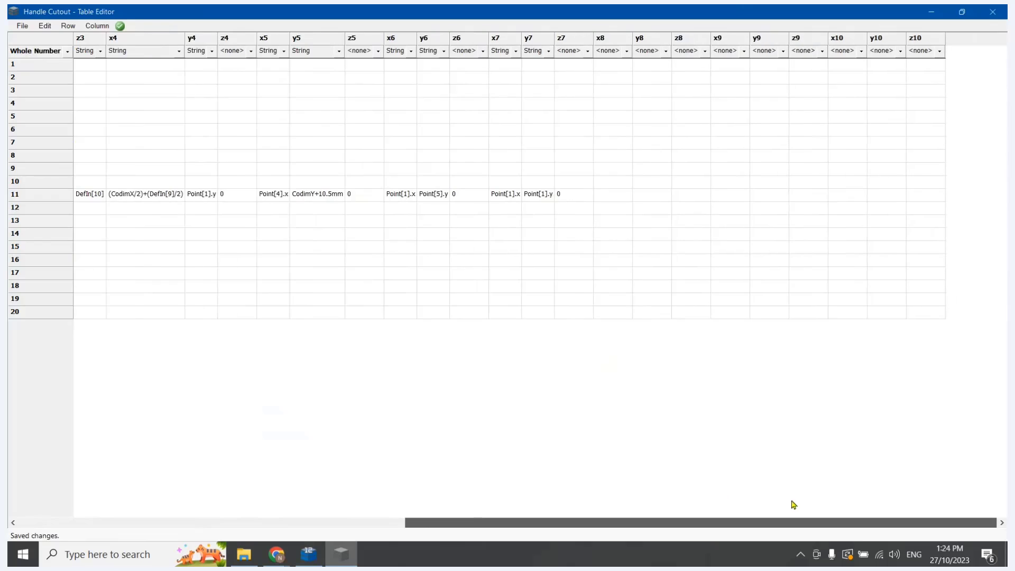
{"action": "left_click_drag", "start_coordinate": [704, 292], "coordinate": [604, 215]}
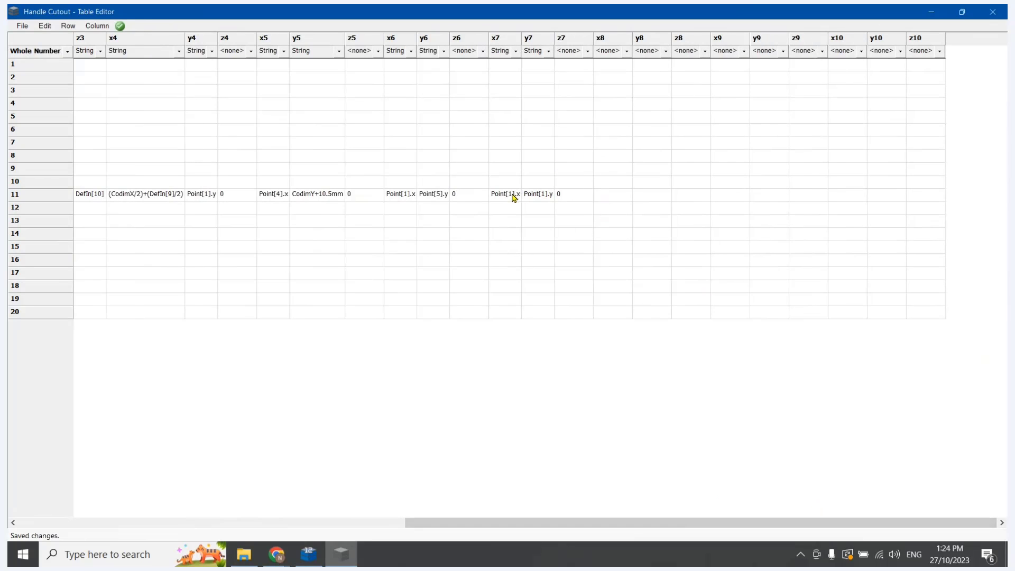
{"action": "left_click_drag", "start_coordinate": [513, 197], "coordinate": [582, 199]}
{"action": "key", "text": "ctrl+c"}
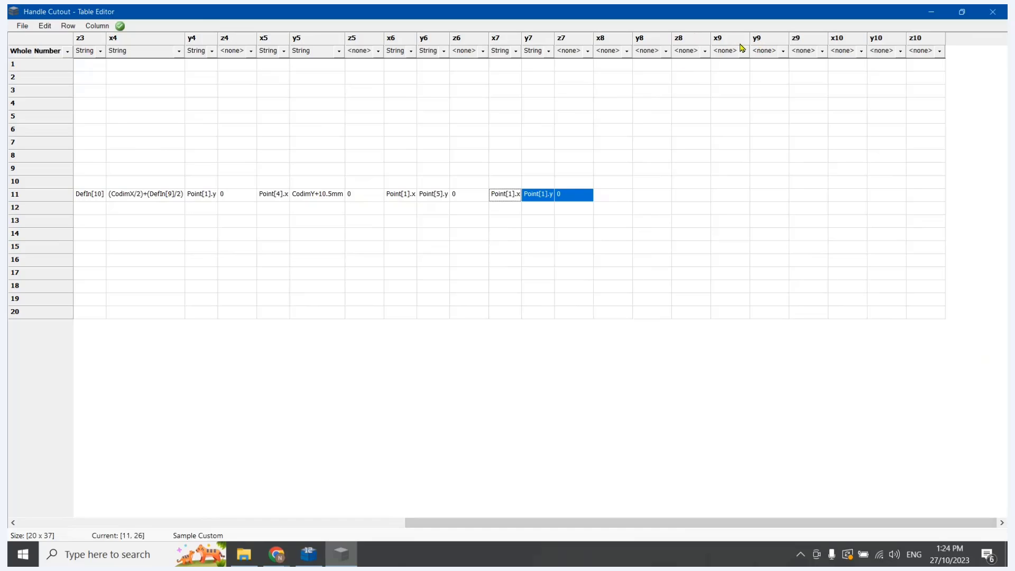
{"action": "double_click", "coordinate": [725, 193]}
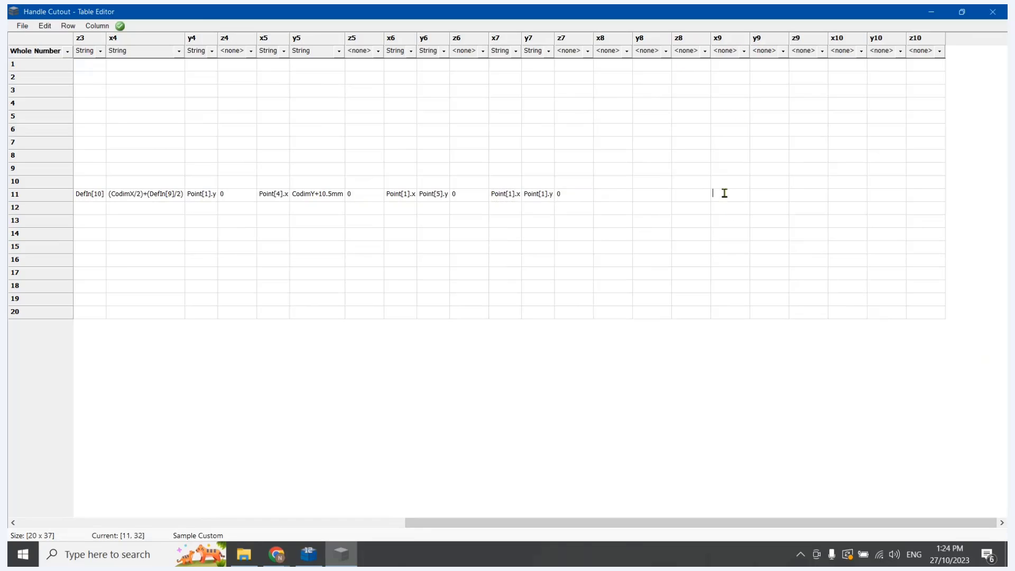
{"action": "key", "text": "ctrl+v"}
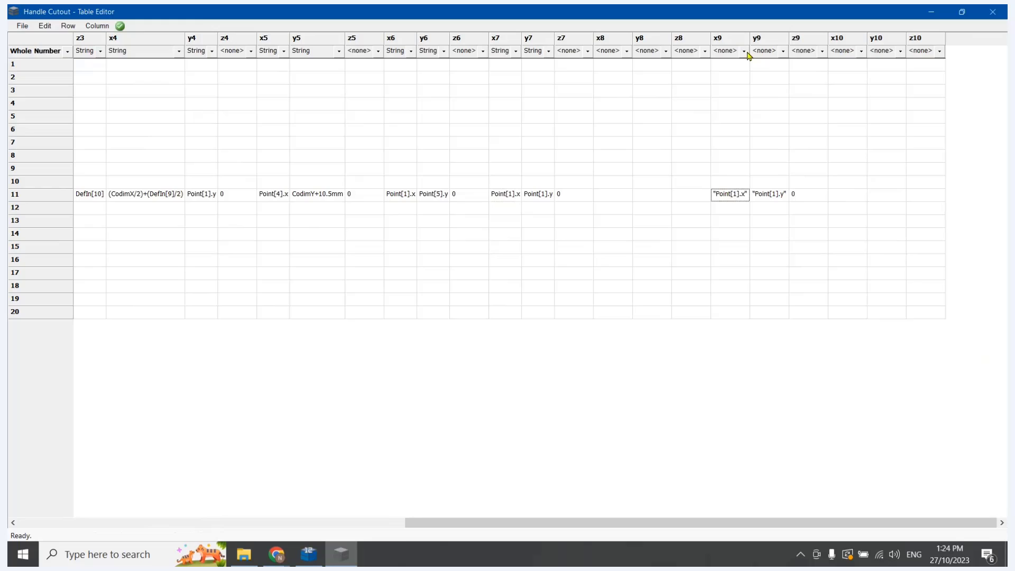
Set the x9, y9 and z9 column types to String, and clear row 11's values in x7, y7 and z7
{"action": "left_click", "coordinate": [743, 51]}
{"action": "left_click", "coordinate": [729, 72]}
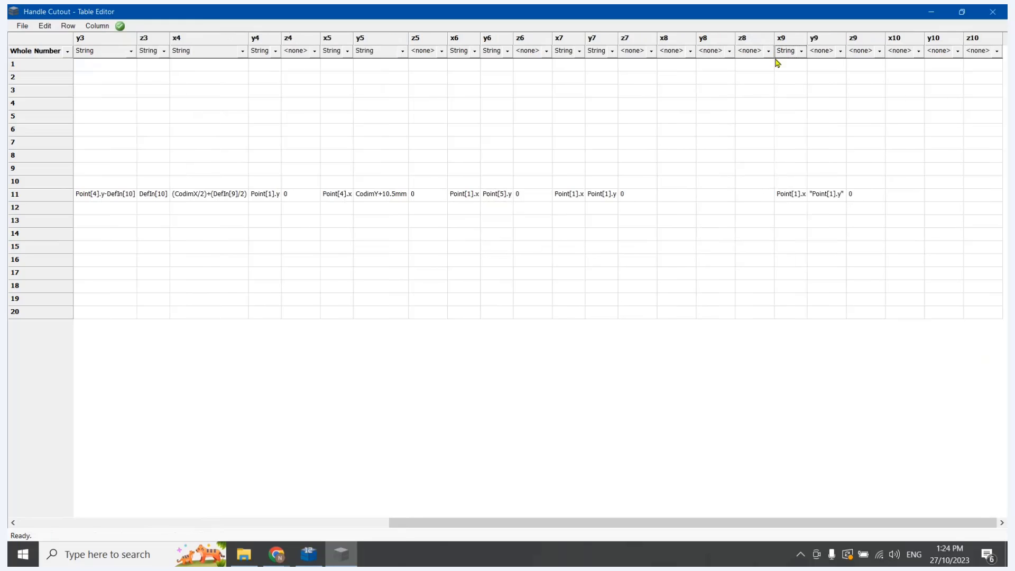
{"action": "left_click", "coordinate": [840, 51]}
{"action": "left_click", "coordinate": [835, 74]}
{"action": "left_click", "coordinate": [868, 52]}
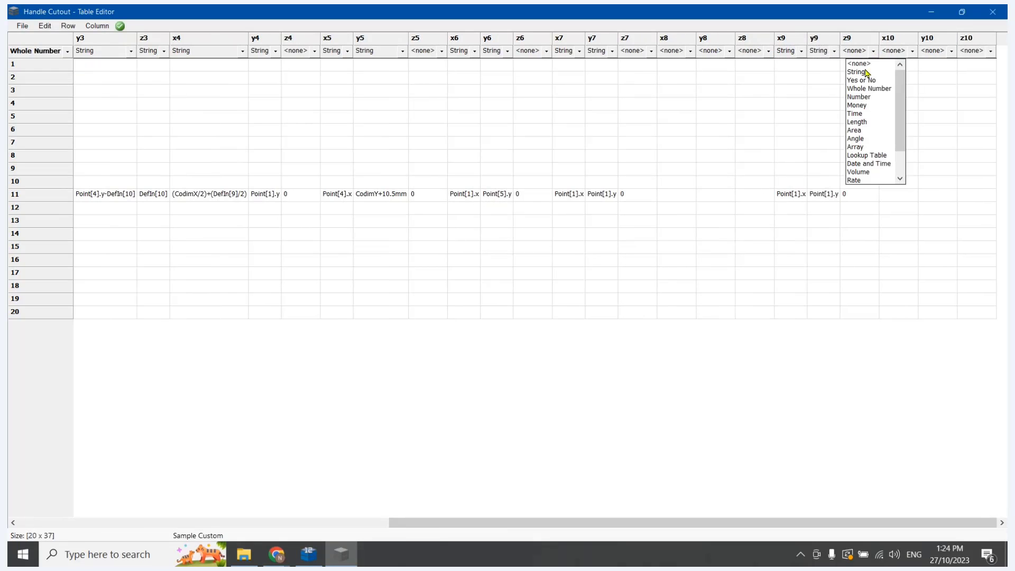
{"action": "left_click", "coordinate": [865, 75]}
{"action": "left_click", "coordinate": [817, 259]}
{"action": "left_click", "coordinate": [633, 194]}
{"action": "key", "text": "BackSpace"}
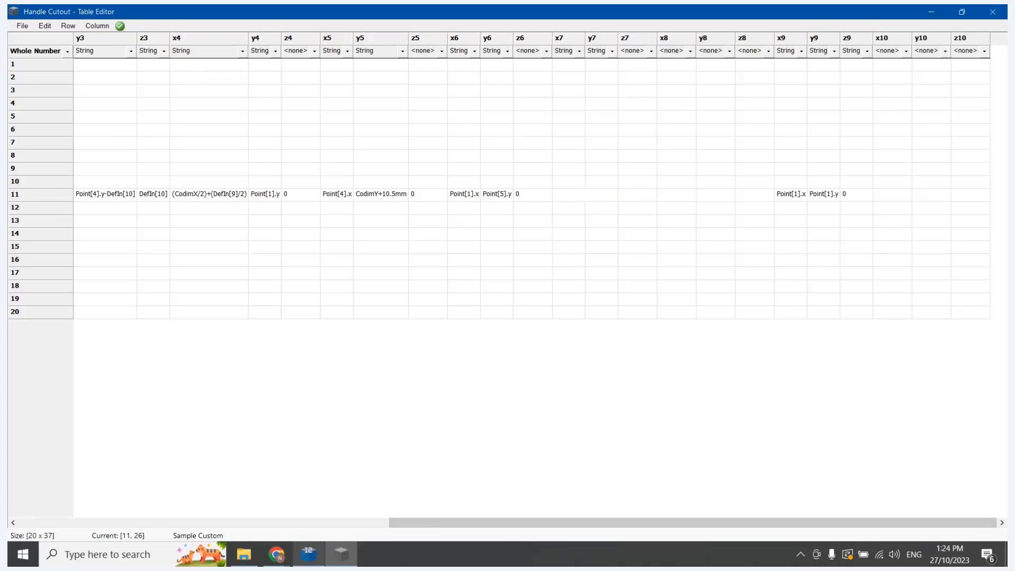
Check the add points page in CabMaster Designer, and copy row 11's point 6 values into x8, y8 and z8 in Table Editor
{"action": "left_click", "coordinate": [309, 554]}
{"action": "left_click", "coordinate": [181, 523]}
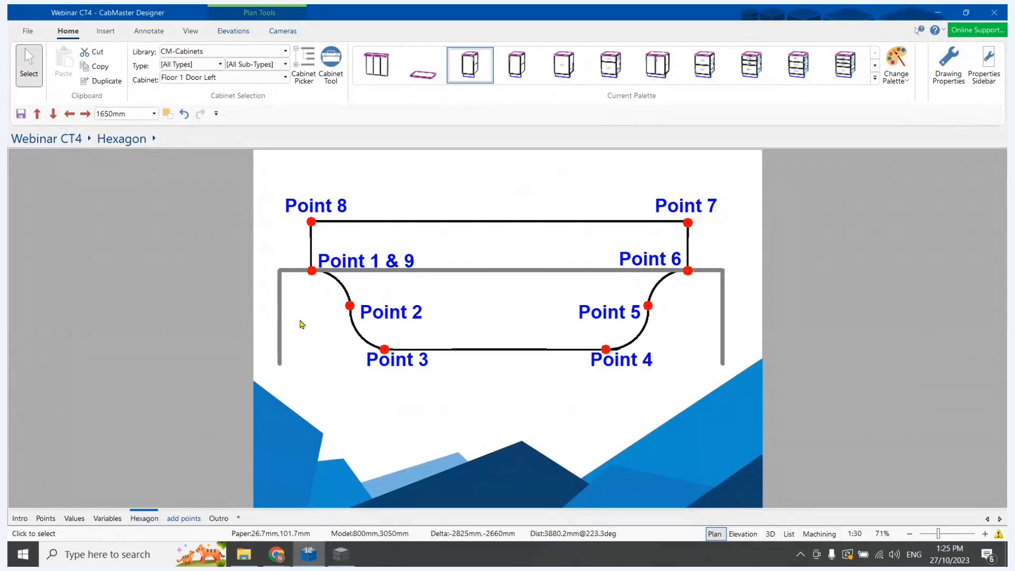
{"action": "left_click", "coordinate": [341, 554]}
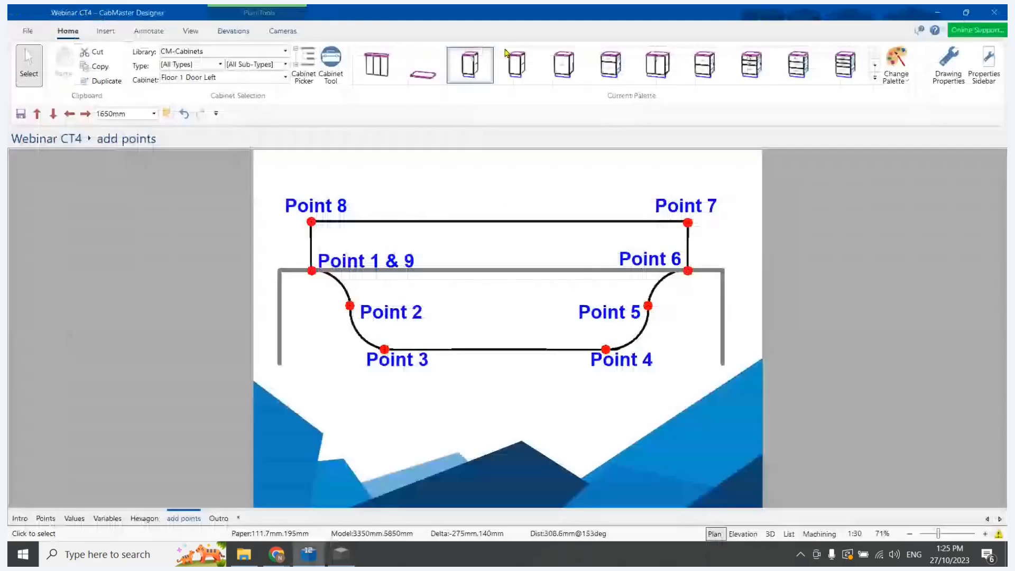
{"action": "left_click", "coordinate": [310, 557]}
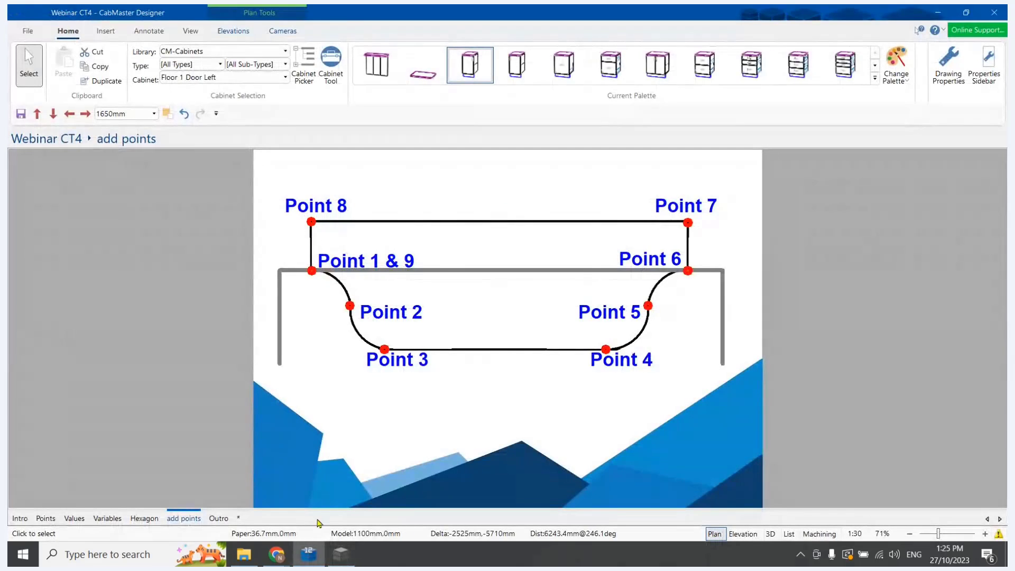
{"action": "left_click", "coordinate": [341, 554]}
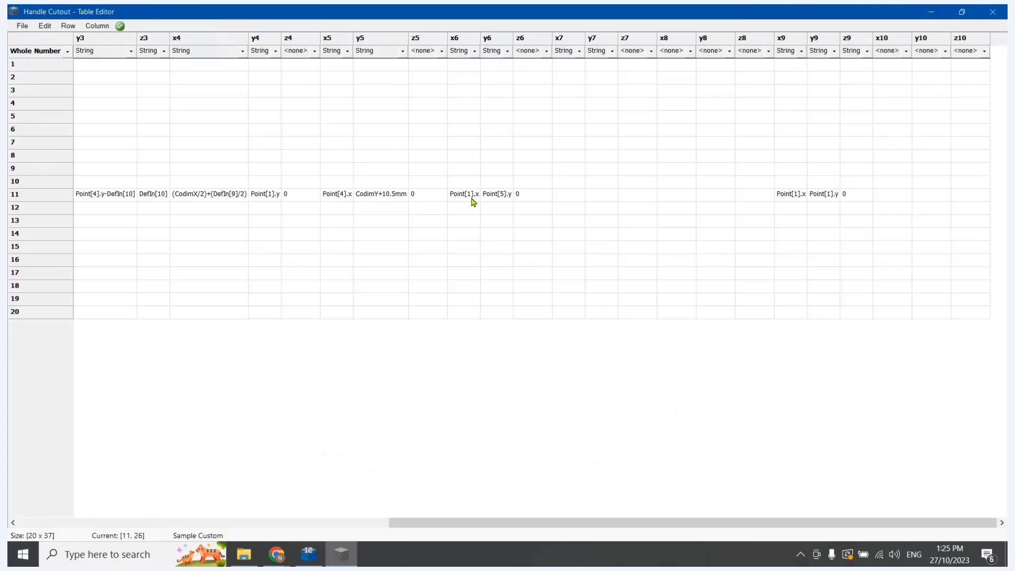
{"action": "left_click_drag", "start_coordinate": [468, 195], "coordinate": [532, 198]}
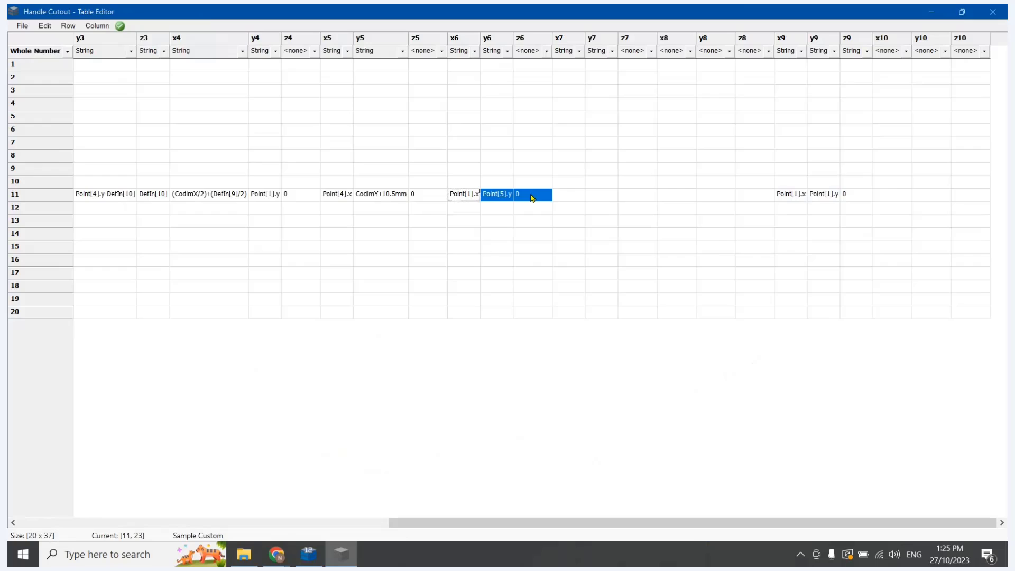
{"action": "left_click", "coordinate": [676, 195]}
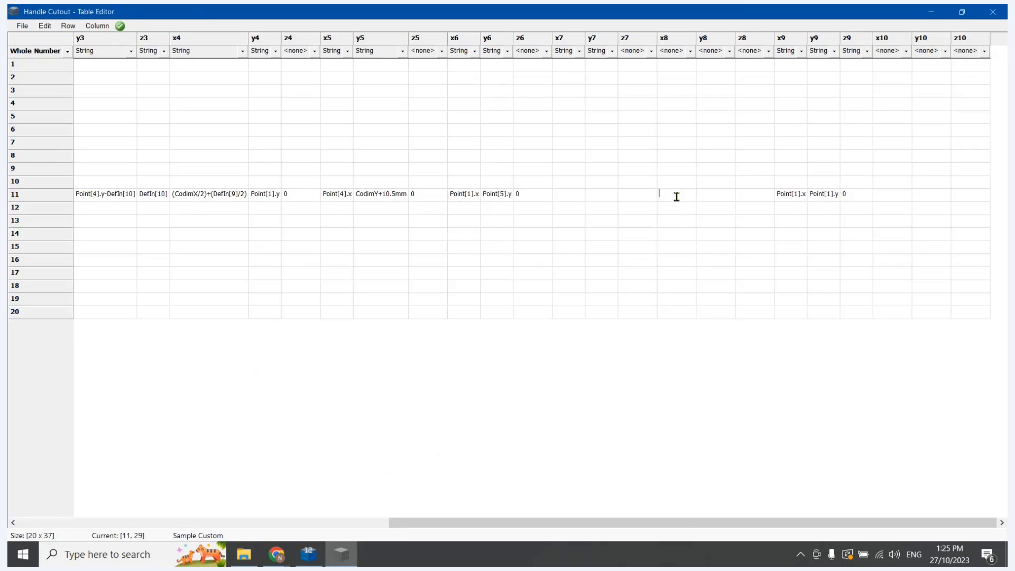
{"action": "type", "text": "\"Point[1].x\"\t\"Point[5].y\"\t0"}
Set the x8, y8 and z8 column types to String
{"action": "left_click", "coordinate": [690, 52]}
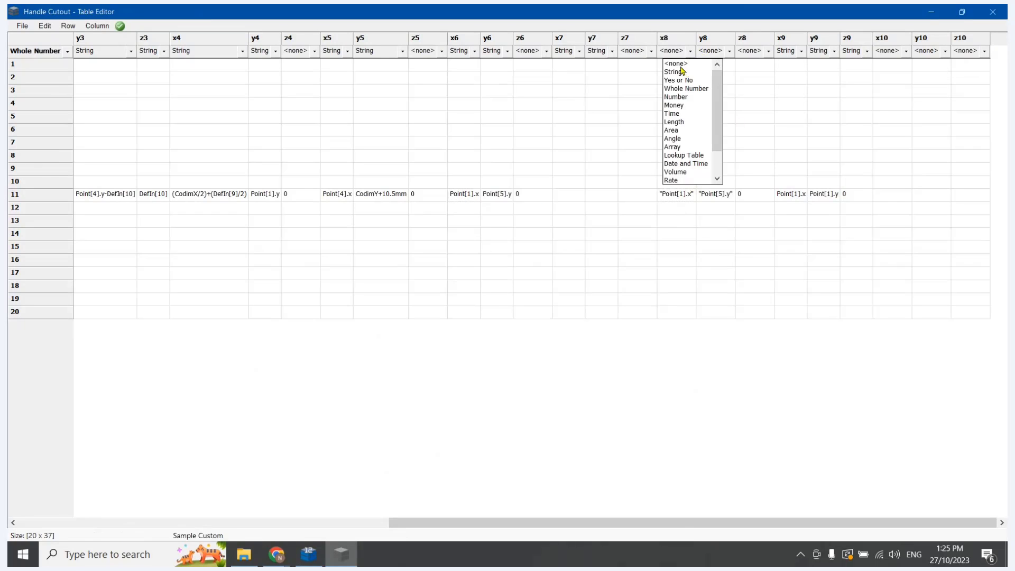
{"action": "left_click", "coordinate": [674, 71]}
{"action": "left_click", "coordinate": [723, 51]}
{"action": "left_click", "coordinate": [709, 72]}
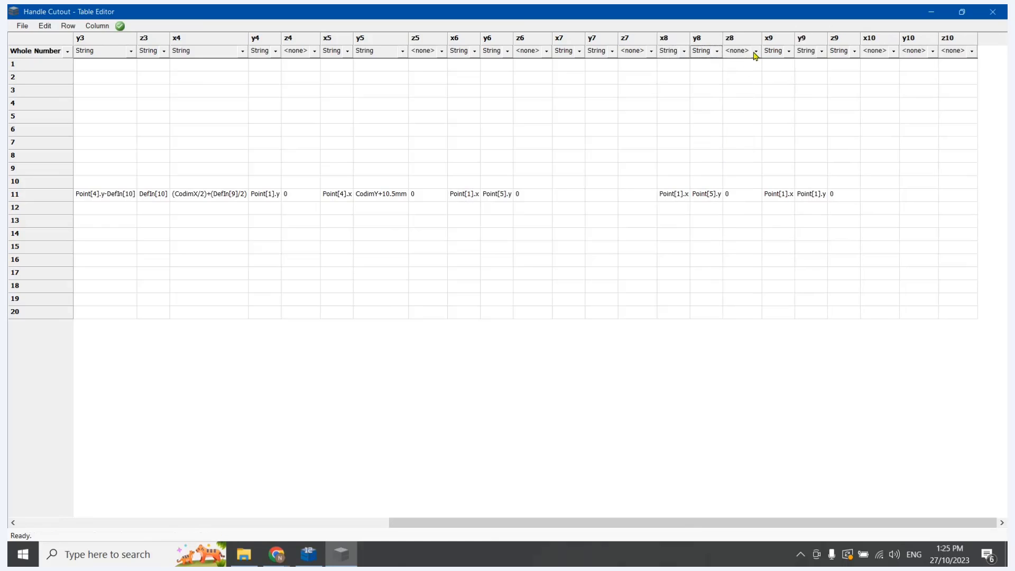
{"action": "left_click", "coordinate": [750, 51]}
{"action": "left_click", "coordinate": [739, 72]}
Clear row 11's values in x6, y6 and z6
{"action": "left_click", "coordinate": [539, 199]}
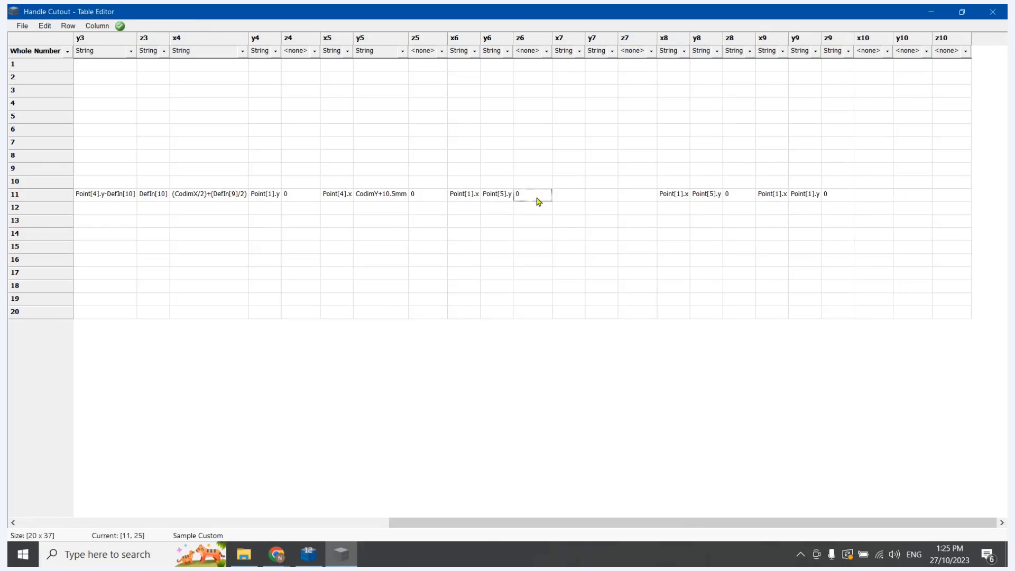
{"action": "left_click", "coordinate": [539, 196]}
{"action": "key", "text": "Delete"}
{"action": "left_click", "coordinate": [503, 196]}
{"action": "key", "text": "Delete"}
{"action": "left_click", "coordinate": [469, 196]}
{"action": "key", "text": "Delete"}
{"action": "left_click", "coordinate": [490, 246]}
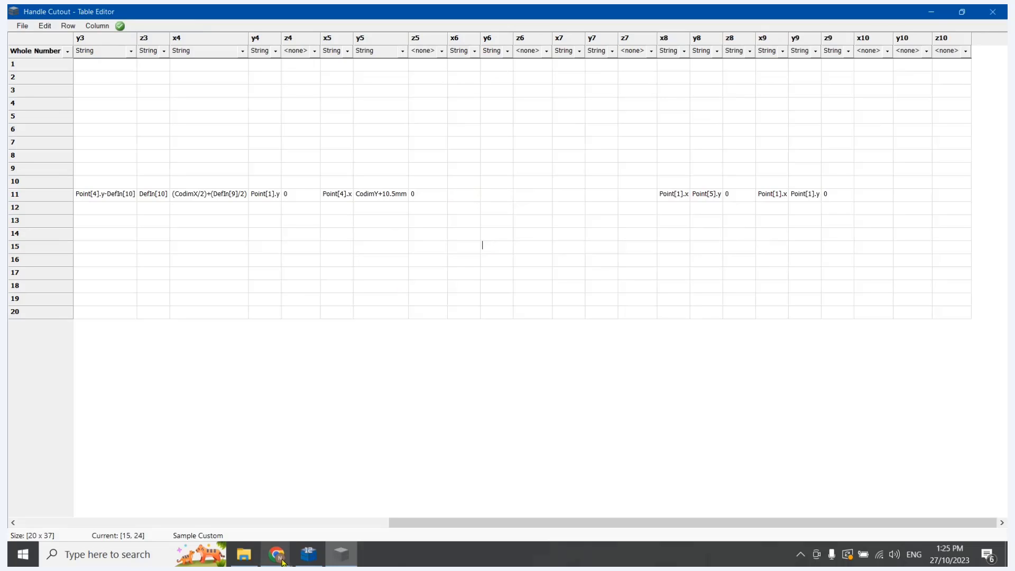
Compare the Hexagon and add points pages in CabMaster Designer, and copy row 11's point 5 values into x7, y7 and z7 in Table Editor
{"action": "left_click", "coordinate": [308, 554]}
{"action": "left_click", "coordinate": [153, 519]}
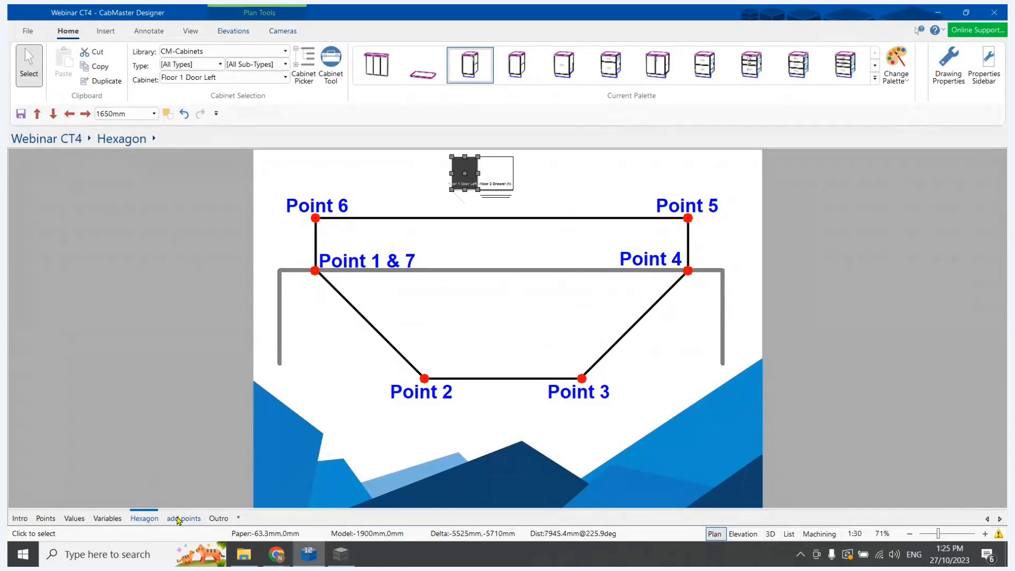
{"action": "left_click", "coordinate": [182, 519]}
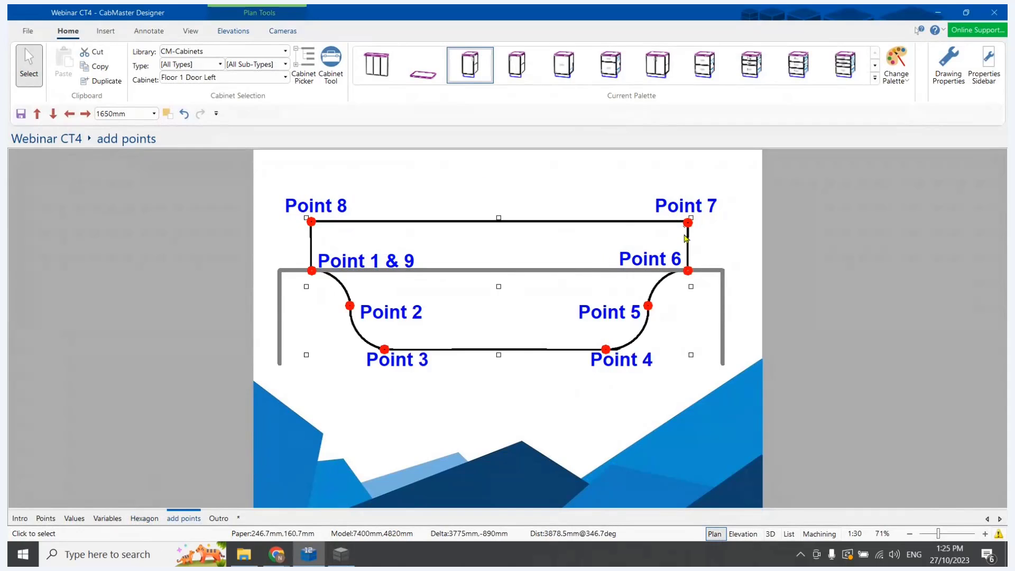
{"action": "left_click", "coordinate": [341, 554]}
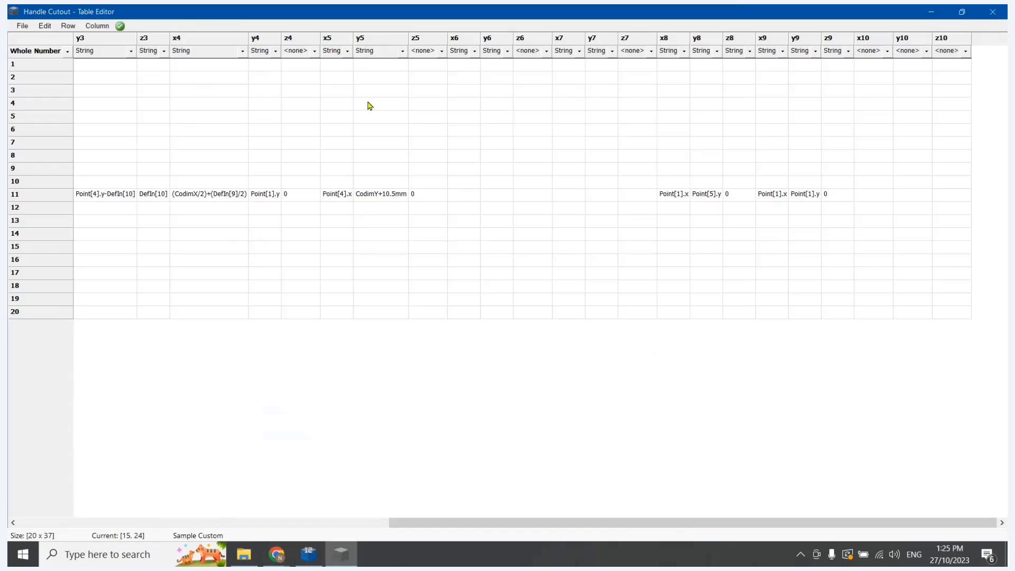
{"action": "left_click_drag", "start_coordinate": [340, 195], "coordinate": [428, 195]}
{"action": "key", "text": "ctrl+c"}
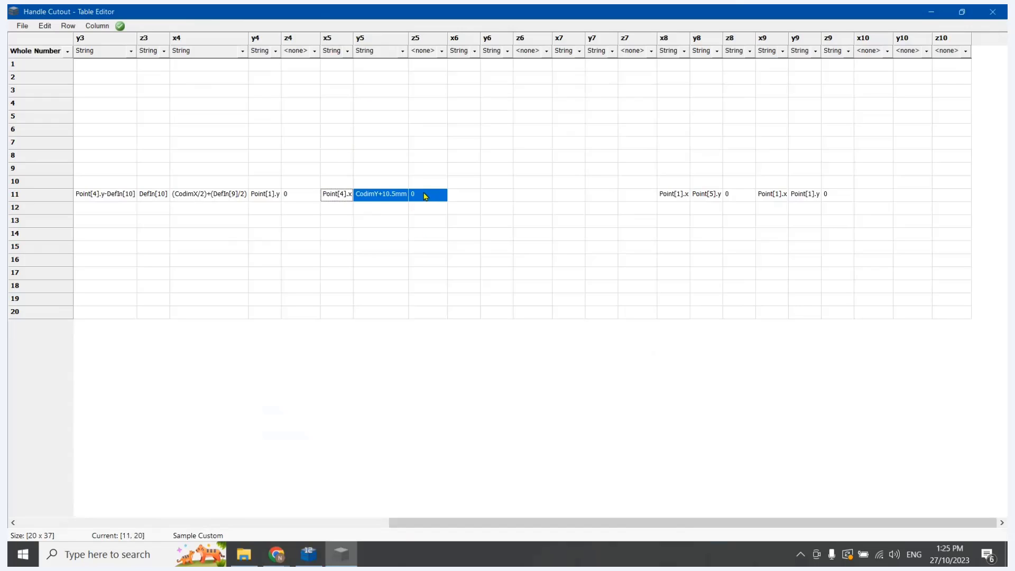
{"action": "left_click", "coordinate": [569, 200]}
{"action": "key", "text": "ctrl+v"}
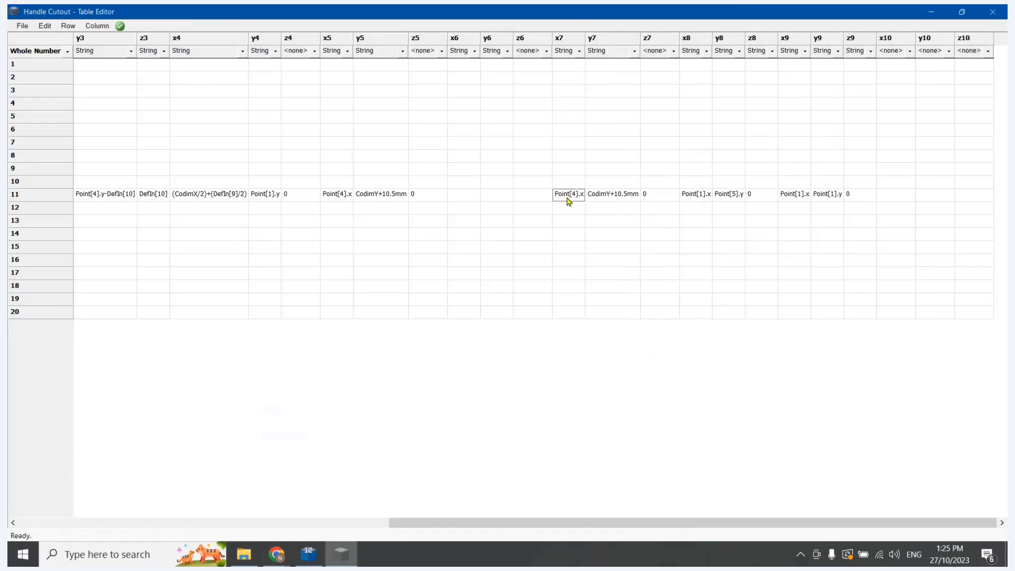
{"action": "left_click", "coordinate": [565, 236]}
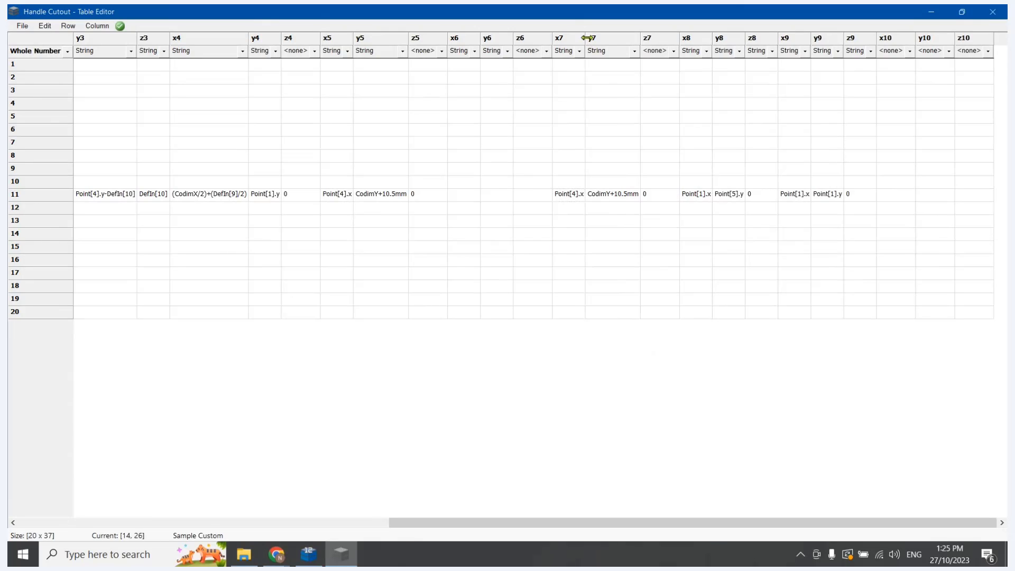
Clear row 11's values in x5, y5 and z5
{"action": "double_click", "coordinate": [586, 38]}
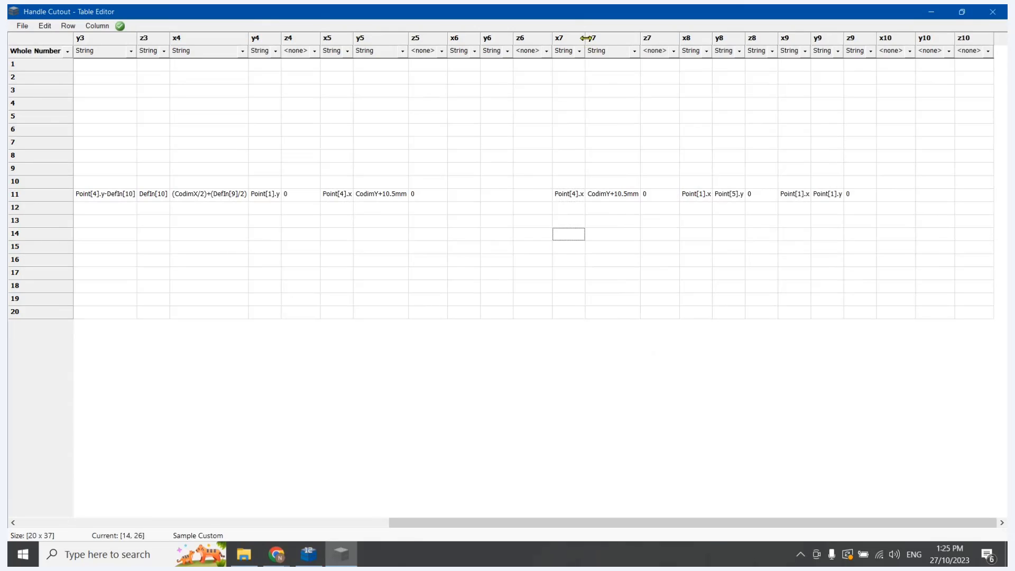
{"action": "double_click", "coordinate": [420, 193]}
{"action": "key", "text": "Delete"}
{"action": "double_click", "coordinate": [383, 194]}
{"action": "key", "text": "Delete"}
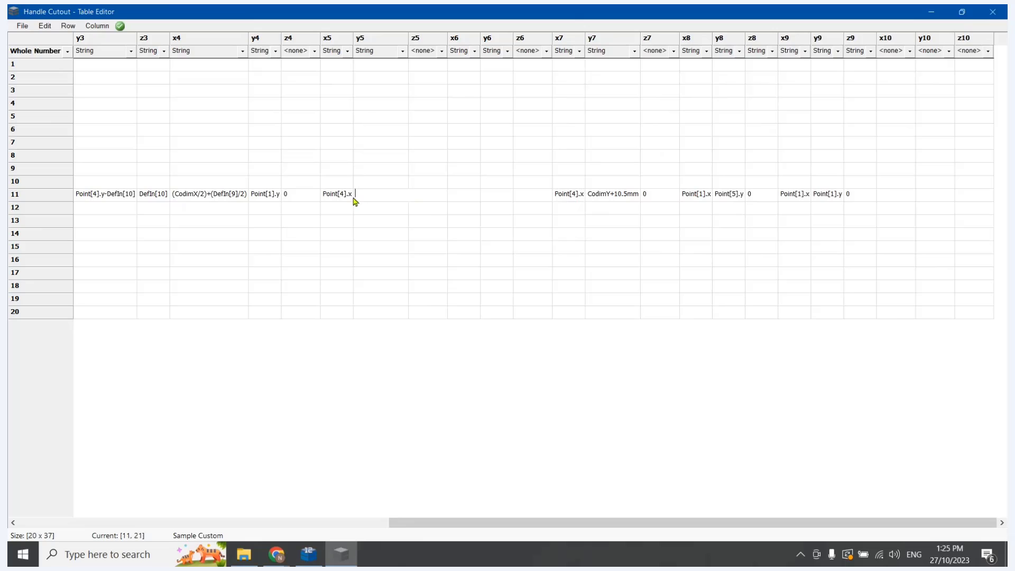
{"action": "left_click_drag", "start_coordinate": [335, 185], "coordinate": [335, 196]}
{"action": "key", "text": "Delete"}
Recheck the point numbering on CabMaster Designer's Hexagon and add points pages, and copy row 11's point 4 values into x6, y6 and z6 in Table Editor
{"action": "left_click", "coordinate": [307, 554]}
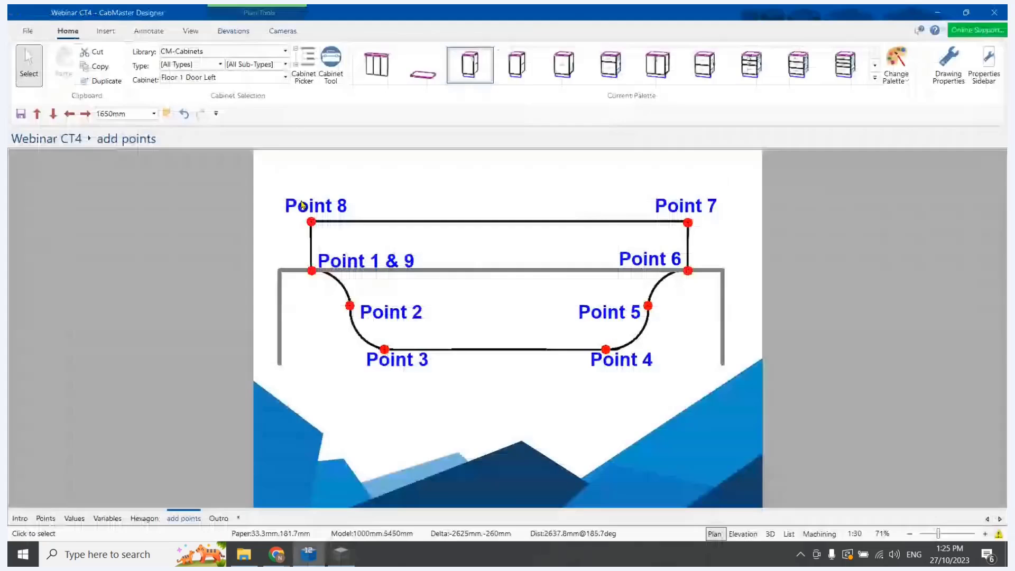
{"action": "left_click", "coordinate": [151, 519]}
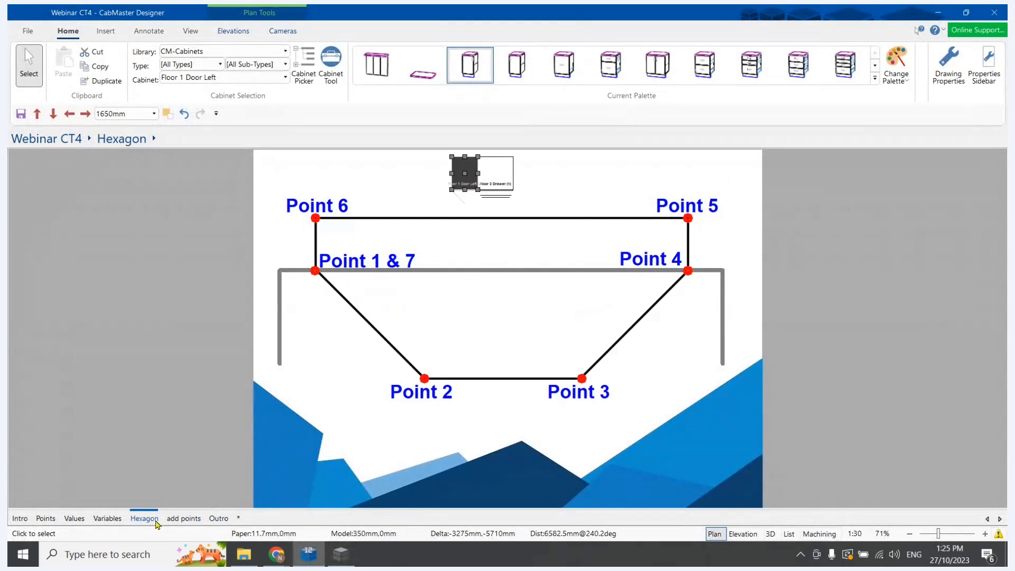
{"action": "left_click", "coordinate": [184, 518]}
{"action": "left_click", "coordinate": [341, 554]}
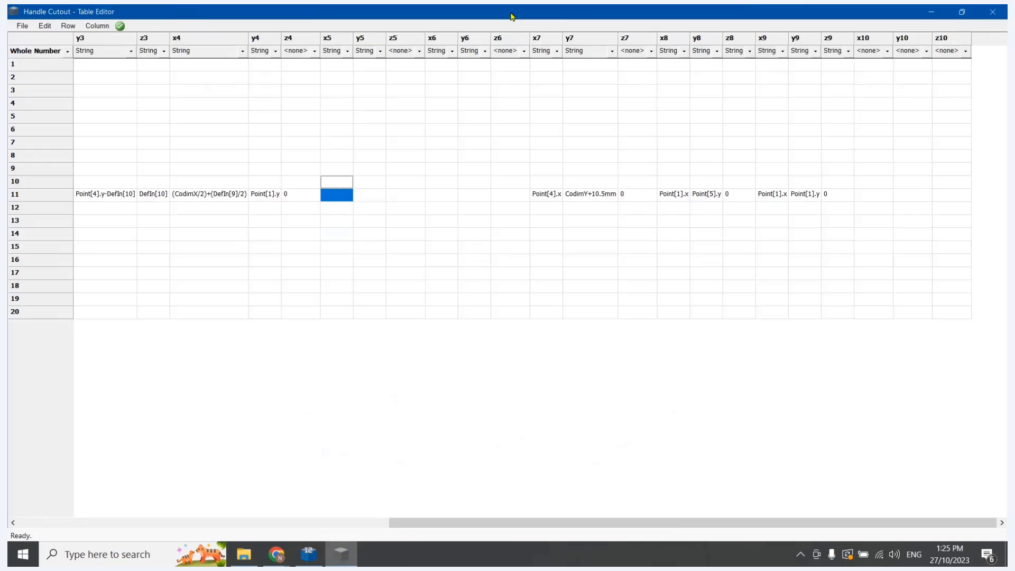
{"action": "left_click", "coordinate": [349, 275]}
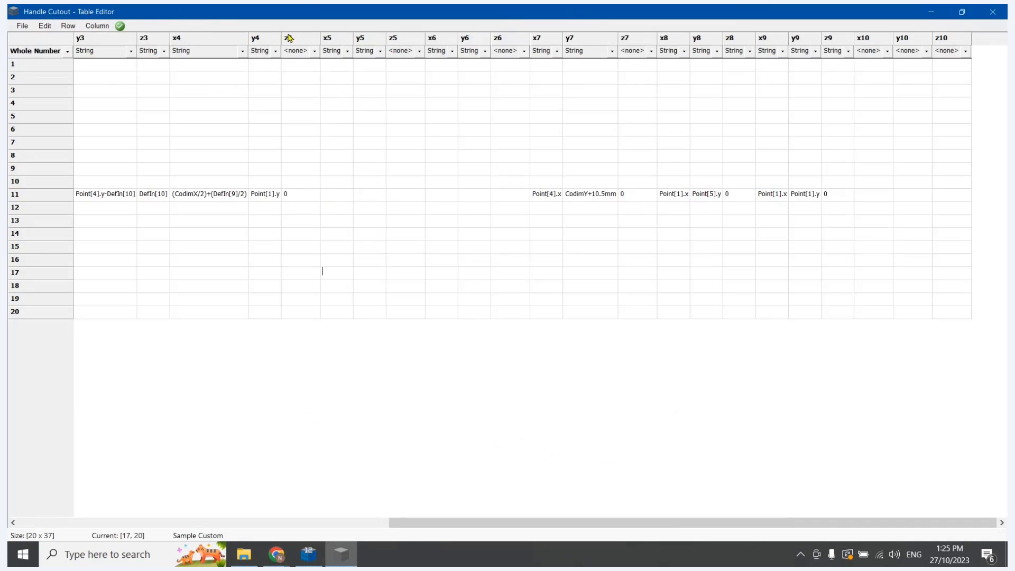
{"action": "left_click", "coordinate": [228, 195]}
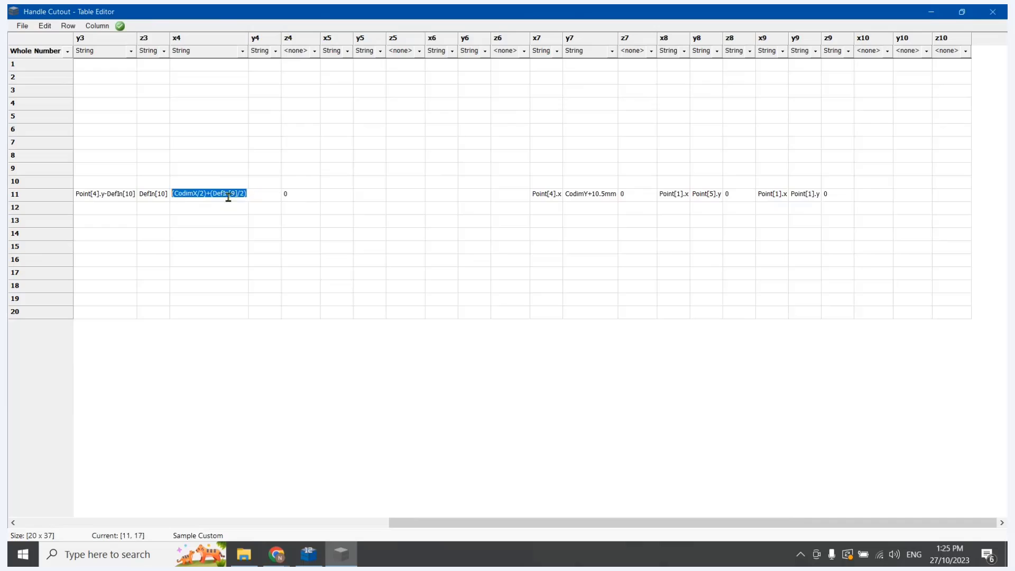
{"action": "left_click", "coordinate": [293, 195], "text": "shift"}
{"action": "key", "text": "ctrl+c"}
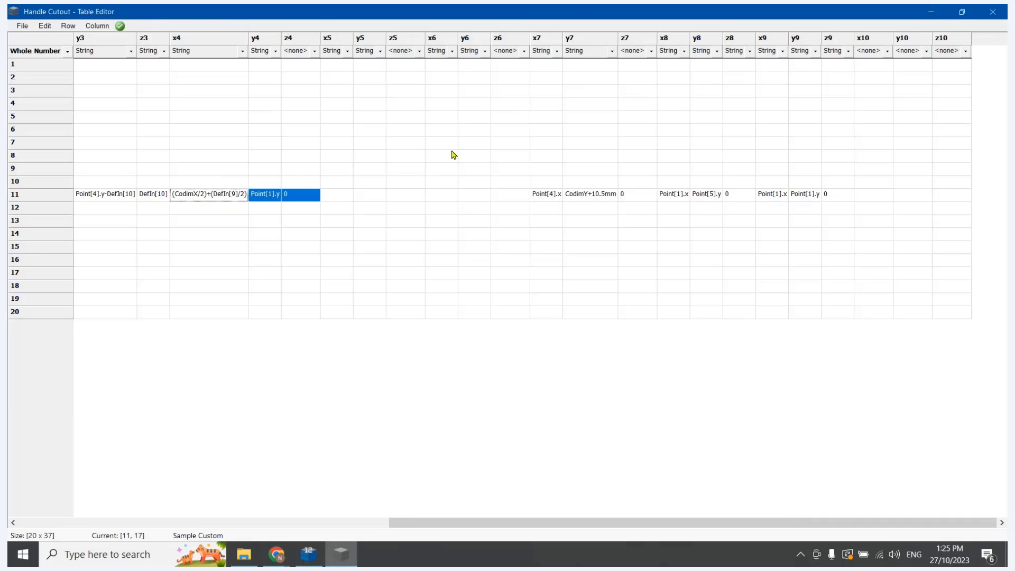
{"action": "left_click", "coordinate": [442, 194]}
{"action": "key", "text": "ctrl+v"}
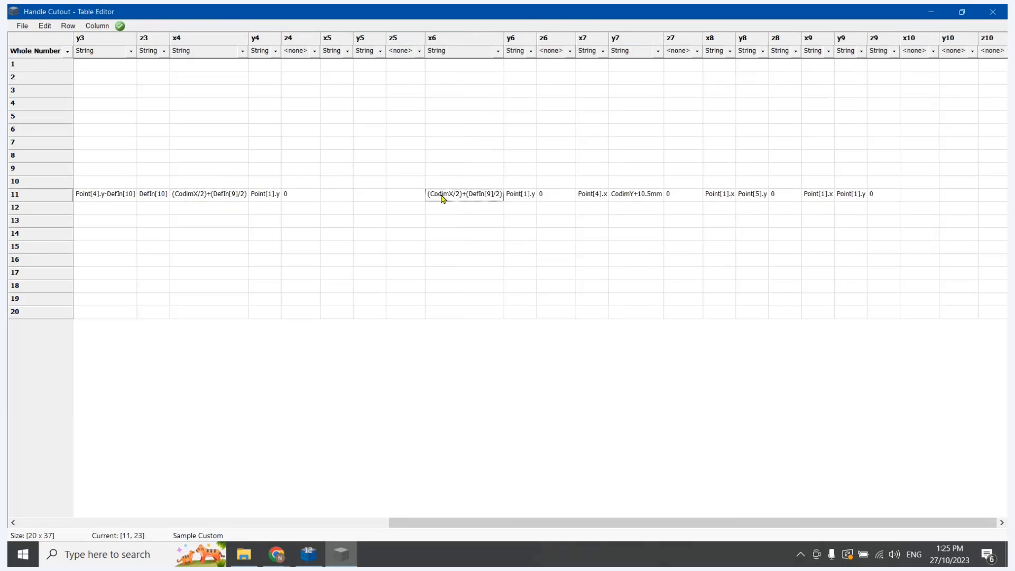
Clear row 11's values in x4, y4 and z4
{"action": "double_click", "coordinate": [288, 194]}
{"action": "key", "text": "Delete"}
{"action": "left_click_drag", "start_coordinate": [269, 192], "coordinate": [224, 198]}
{"action": "key", "text": "Delete"}
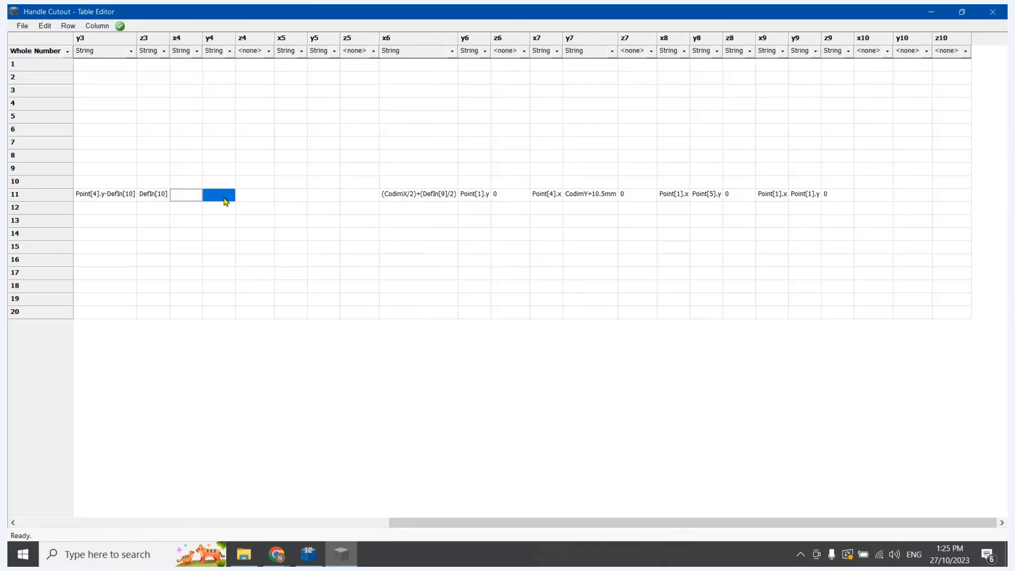
Compare the point numbering on CabMaster Designer's Hexagon and add points pages, and copy row 11's x3, y3 and z3 values in Table Editor
{"action": "left_click", "coordinate": [308, 554]}
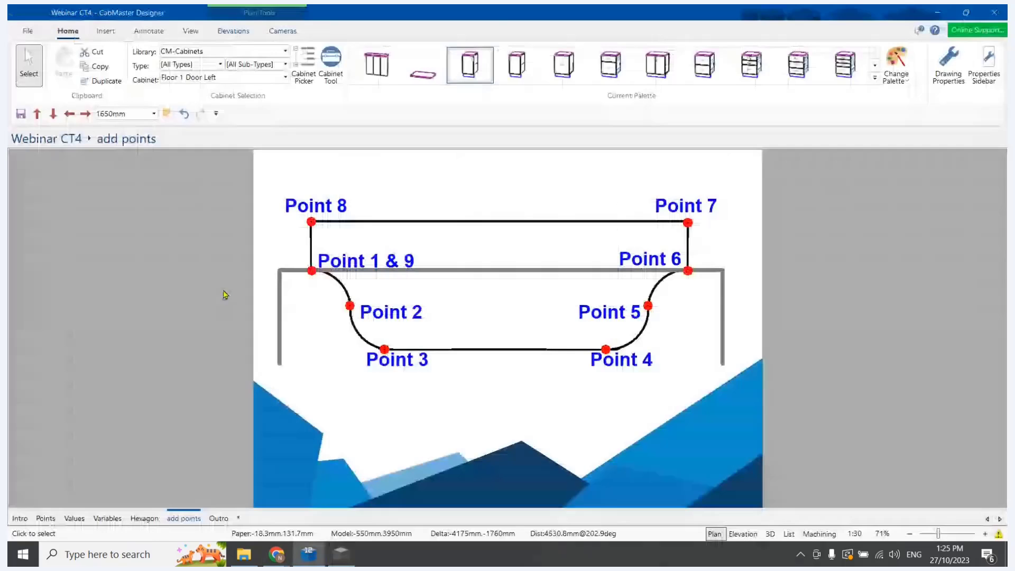
{"action": "left_click", "coordinate": [145, 519]}
{"action": "left_click", "coordinate": [184, 519]}
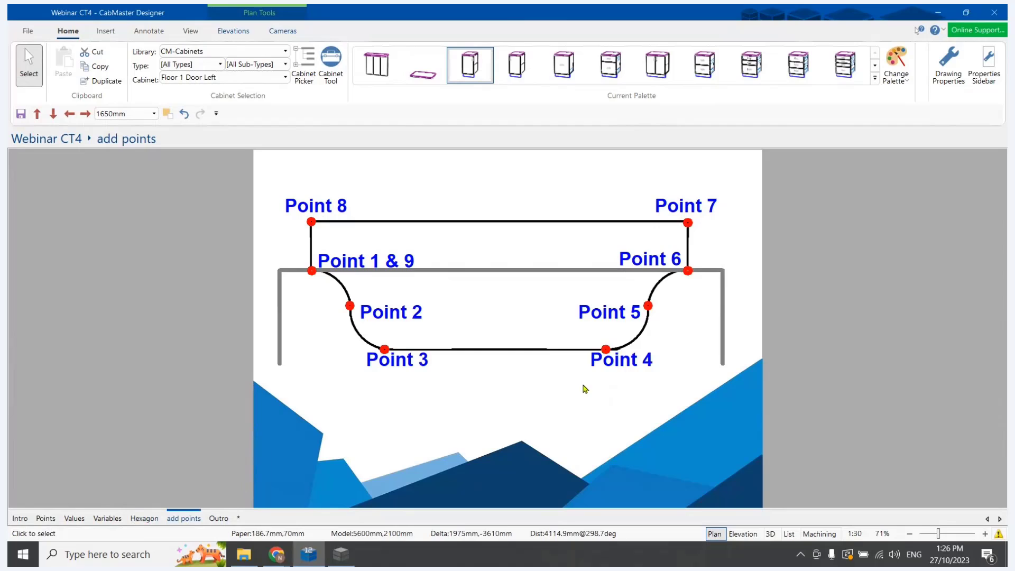
{"action": "left_click", "coordinate": [144, 519]}
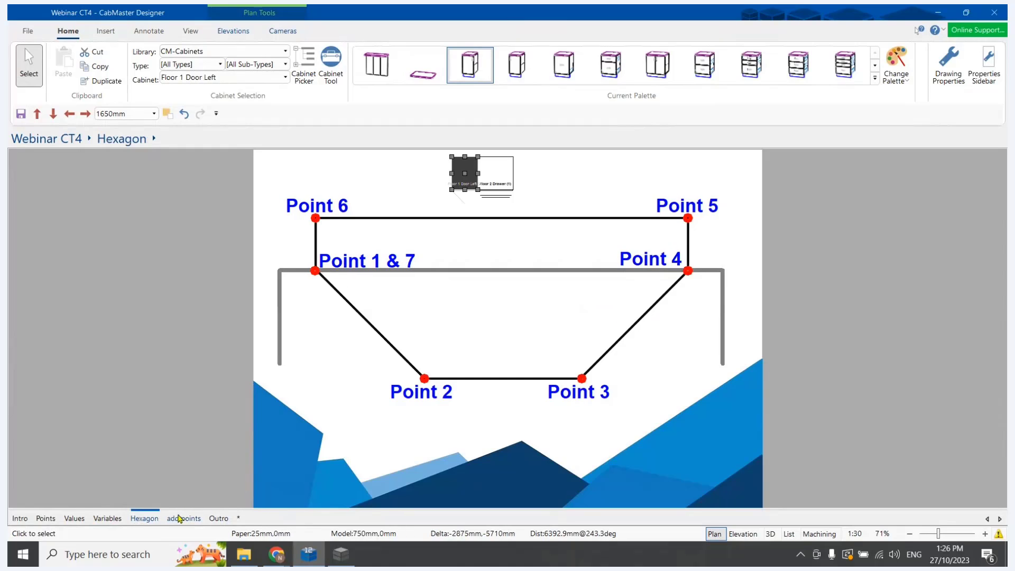
{"action": "left_click", "coordinate": [184, 519]}
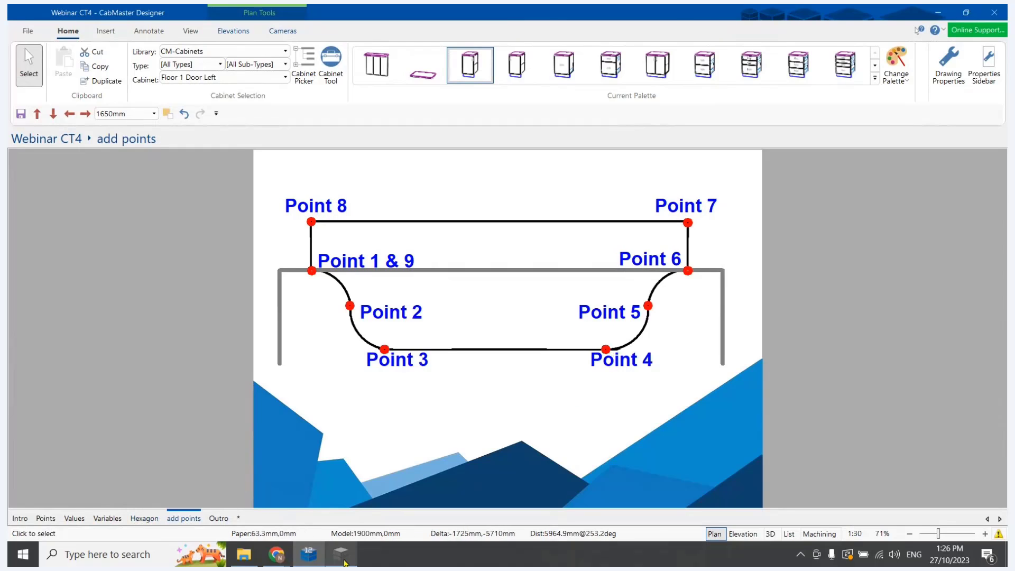
{"action": "left_click", "coordinate": [341, 554]}
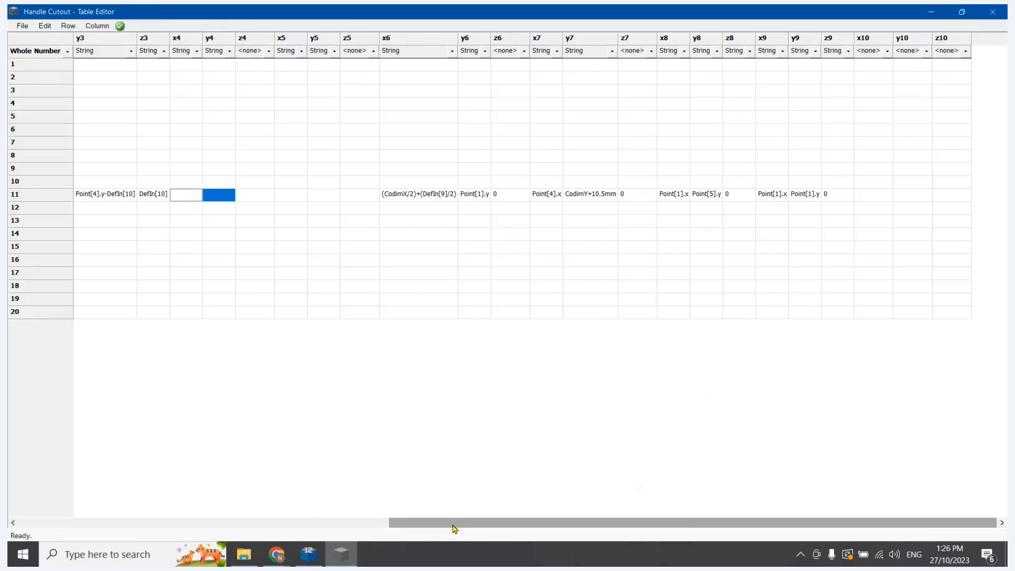
{"action": "left_click_drag", "start_coordinate": [454, 523], "coordinate": [343, 522]}
{"action": "left_click_drag", "start_coordinate": [281, 197], "coordinate": [386, 200]}
{"action": "key", "text": "ctrl+c"}
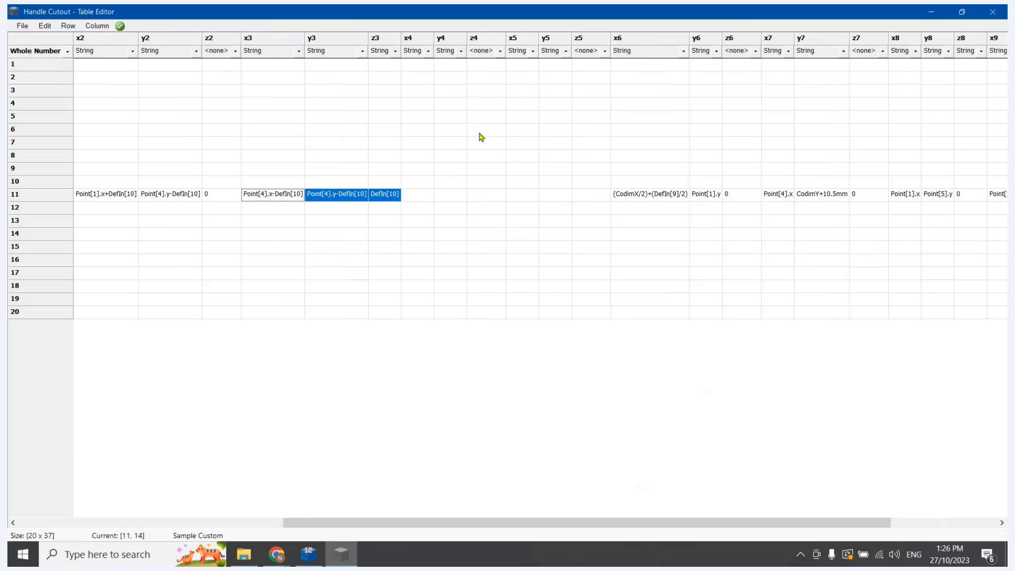
{"action": "left_click", "coordinate": [489, 196]}
{"action": "key", "text": "ctrl+v"}
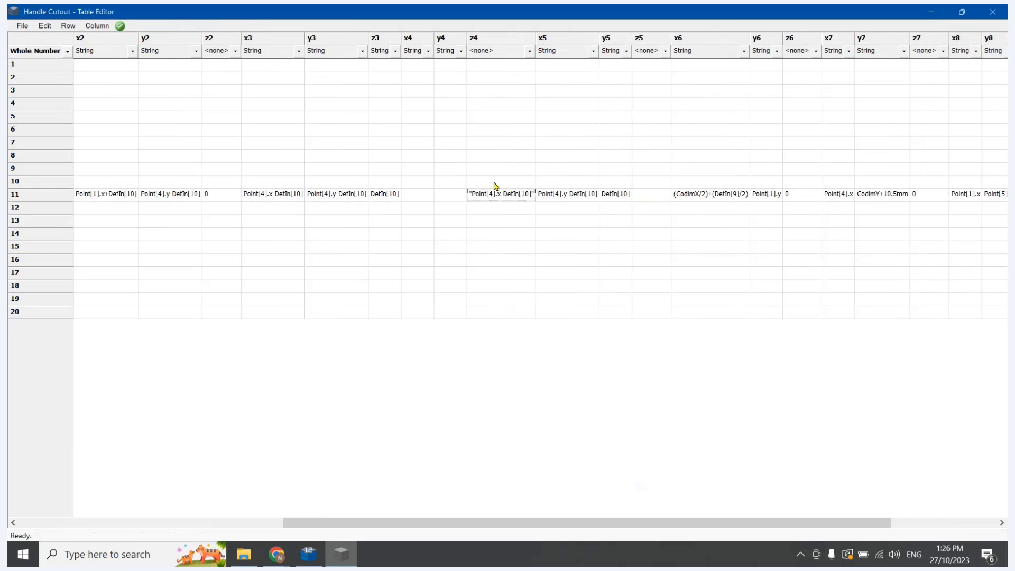
{"action": "double_click", "coordinate": [516, 196]}
{"action": "key", "text": "BackSpace"}
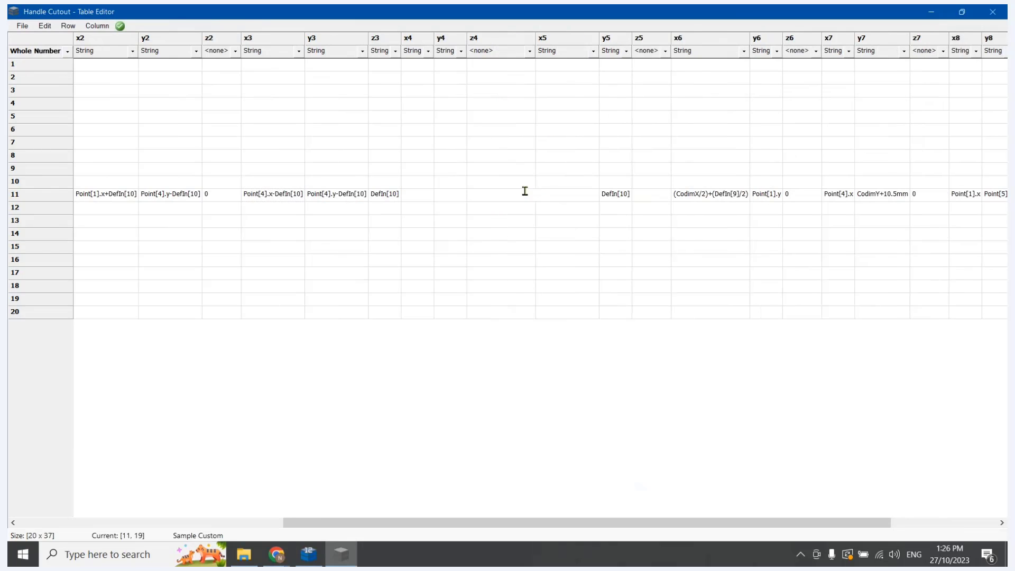
{"action": "key", "text": "Tab"}
{"action": "key", "text": "BackSpace"}
{"action": "key", "text": "Tab"}
{"action": "key", "text": "BackSpace"}
Paste the copied point 3 values into row 11's x5, y5 and z5, and set column z5's type to String
{"action": "left_click", "coordinate": [592, 224]}
{"action": "double_click", "coordinate": [578, 196]}
{"action": "type", "text": "Point[4].x-DefIn[10]\tPoint[4].y-DefIn[10]\t\"DefIn[10]\""}
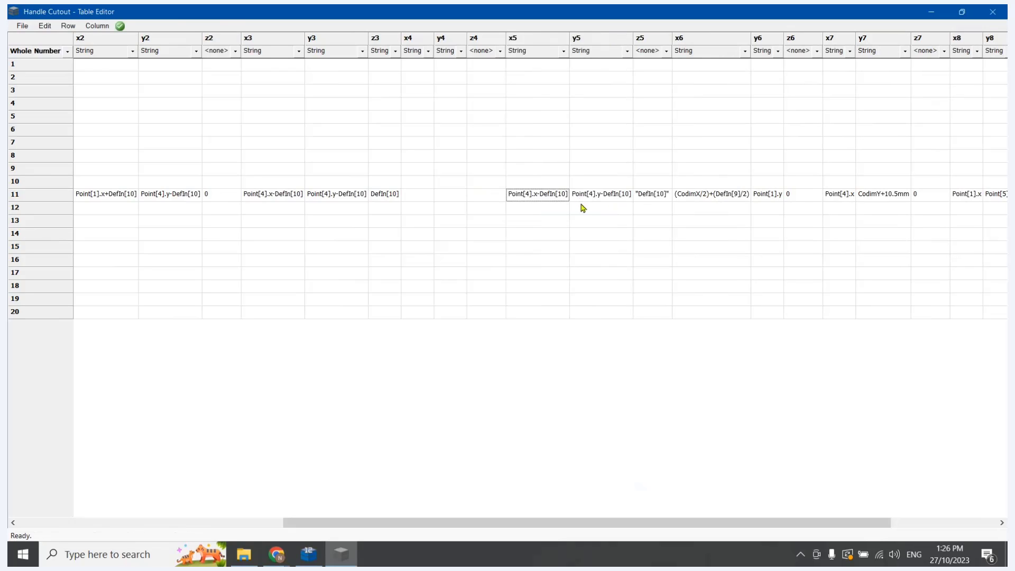
{"action": "left_click", "coordinate": [666, 51]}
{"action": "left_click", "coordinate": [658, 74]}
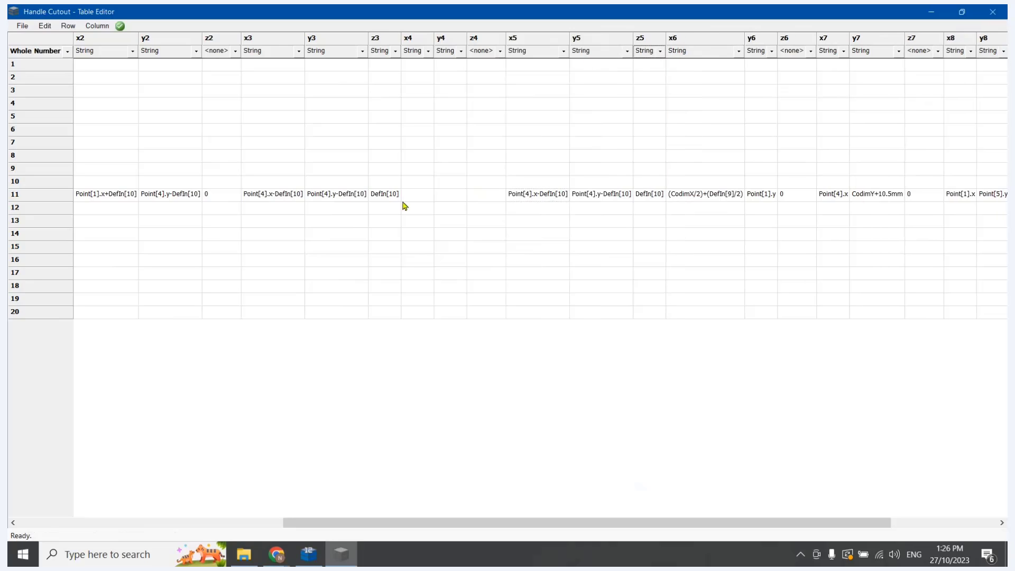
Clear row 11's values in z3, y3 and x3
{"action": "double_click", "coordinate": [390, 196]}
{"action": "key", "text": "Delete"}
{"action": "double_click", "coordinate": [343, 193]}
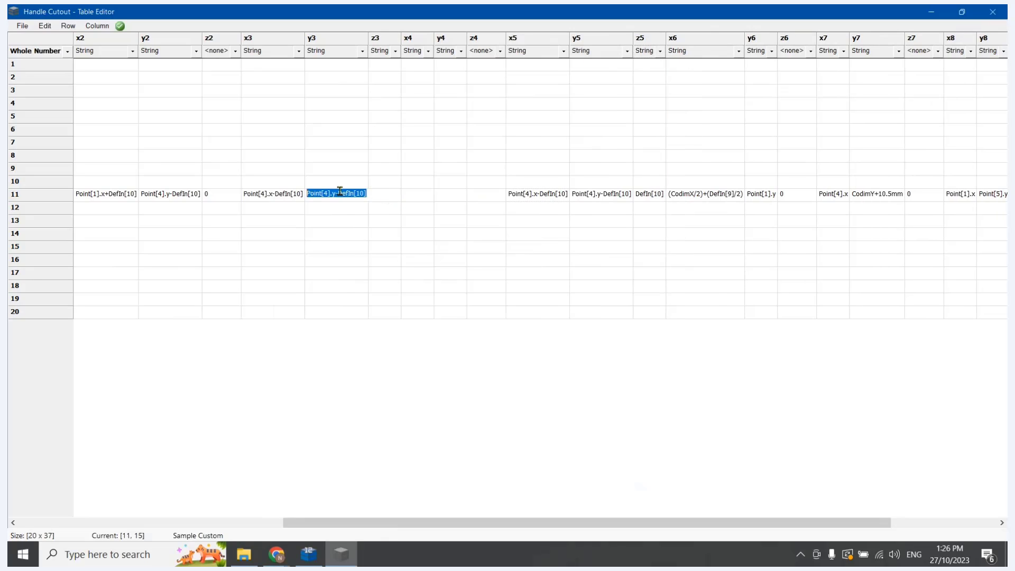
{"action": "key", "text": "Delete"}
{"action": "double_click", "coordinate": [282, 194]}
{"action": "key", "text": "Delete"}
Switch to CabMaster Designer to recheck the new number of old point 3 on the Hexagon and add points pages, and return to Table Editor
{"action": "left_click", "coordinate": [299, 556]}
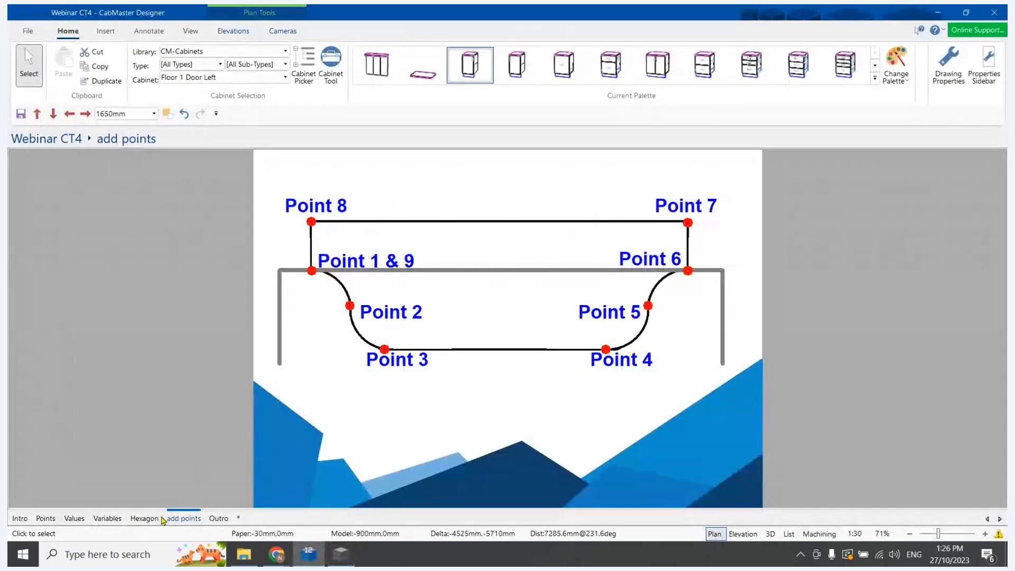
{"action": "left_click", "coordinate": [145, 521]}
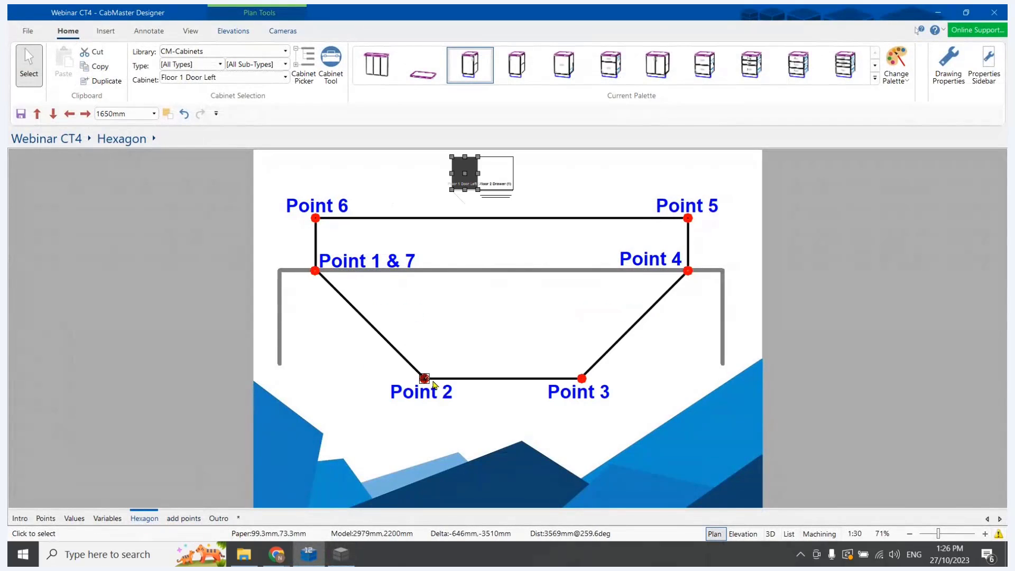
{"action": "left_click", "coordinate": [185, 521]}
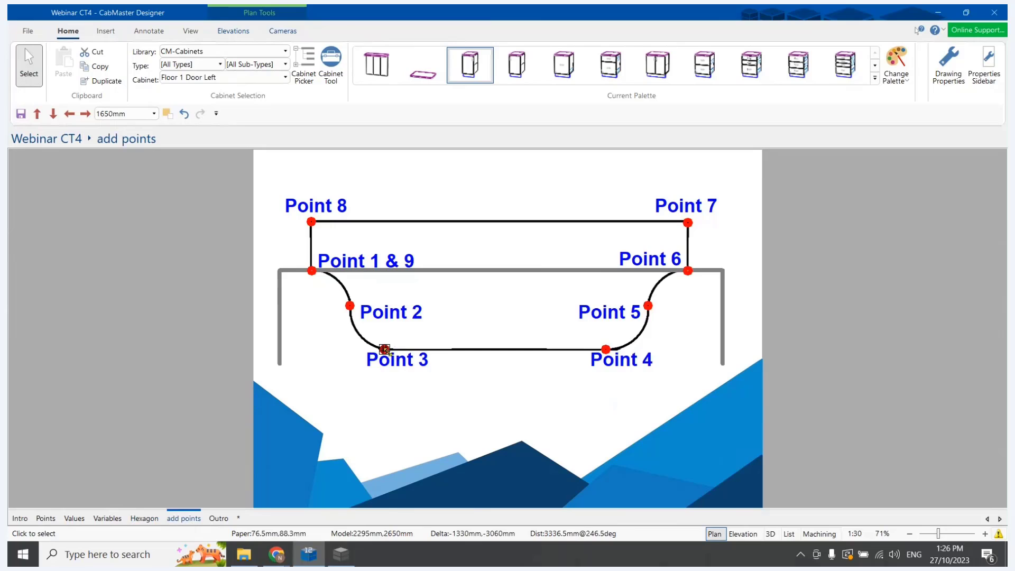
{"action": "left_click", "coordinate": [338, 557]}
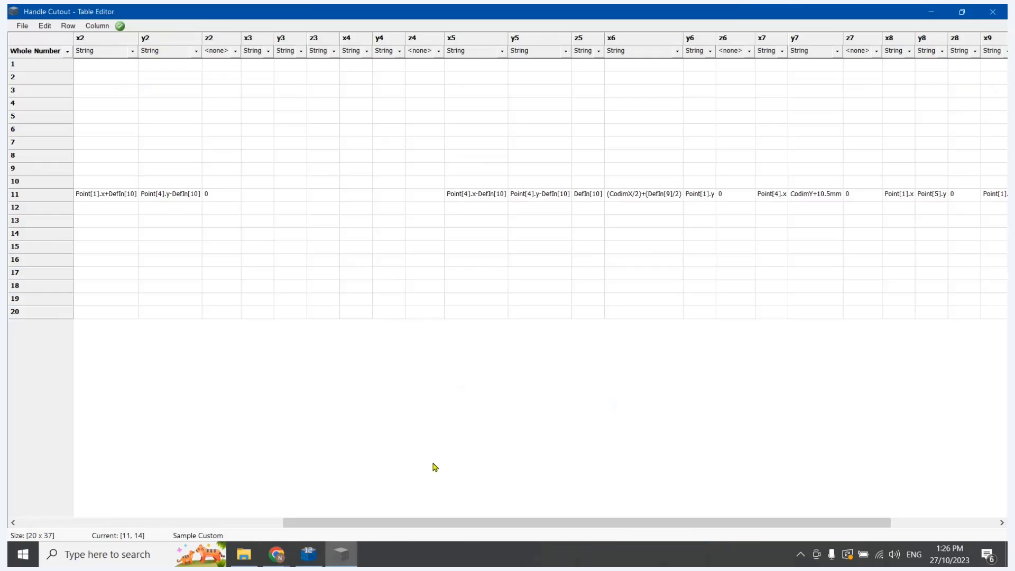
{"action": "double_click", "coordinate": [539, 195]}
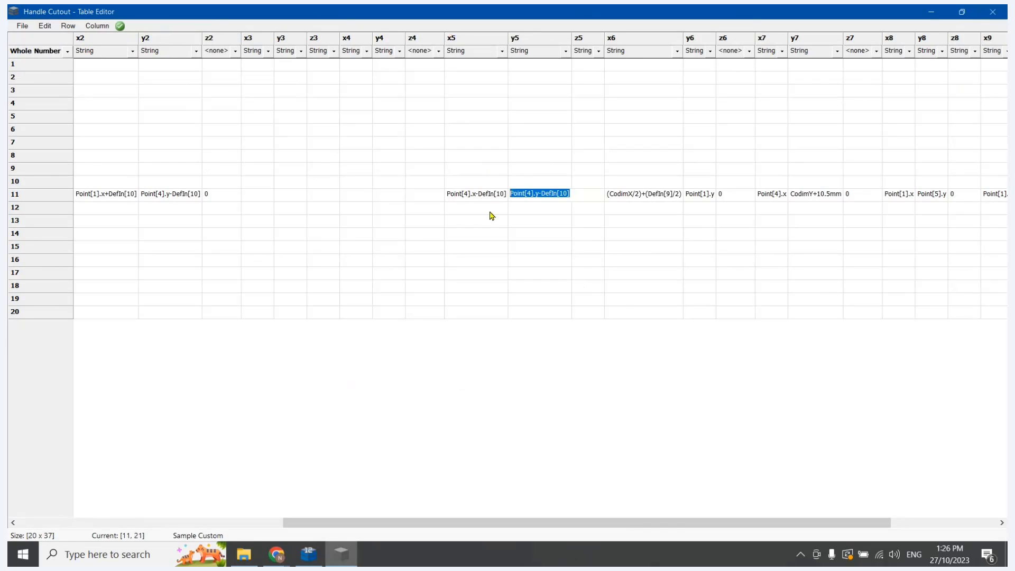
{"action": "double_click", "coordinate": [478, 194]}
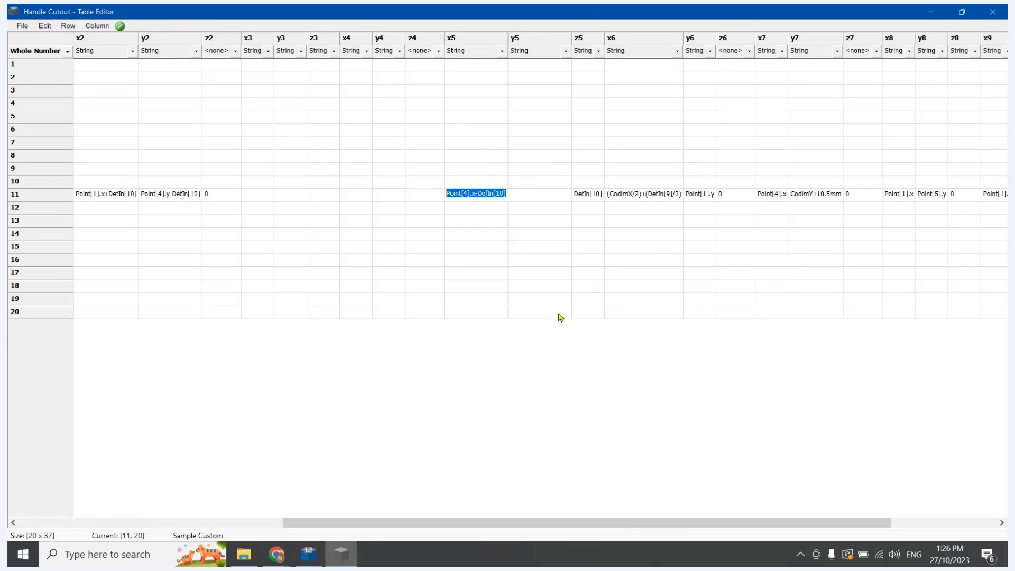
{"action": "left_click", "coordinate": [539, 299]}
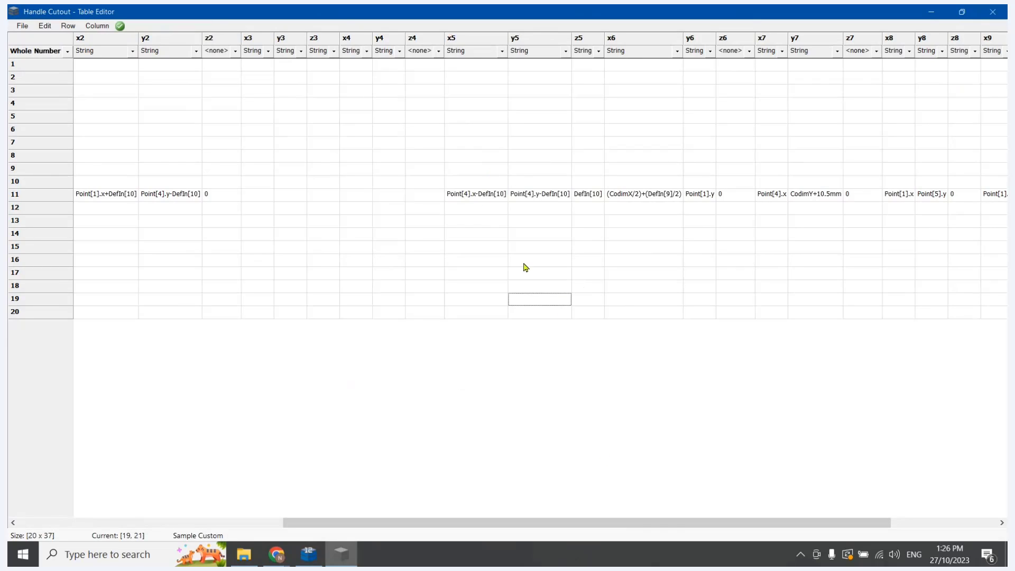
{"action": "double_click", "coordinate": [485, 197]}
{"action": "double_click", "coordinate": [540, 260]}
{"action": "left_click_drag", "start_coordinate": [587, 197], "coordinate": [483, 196]}
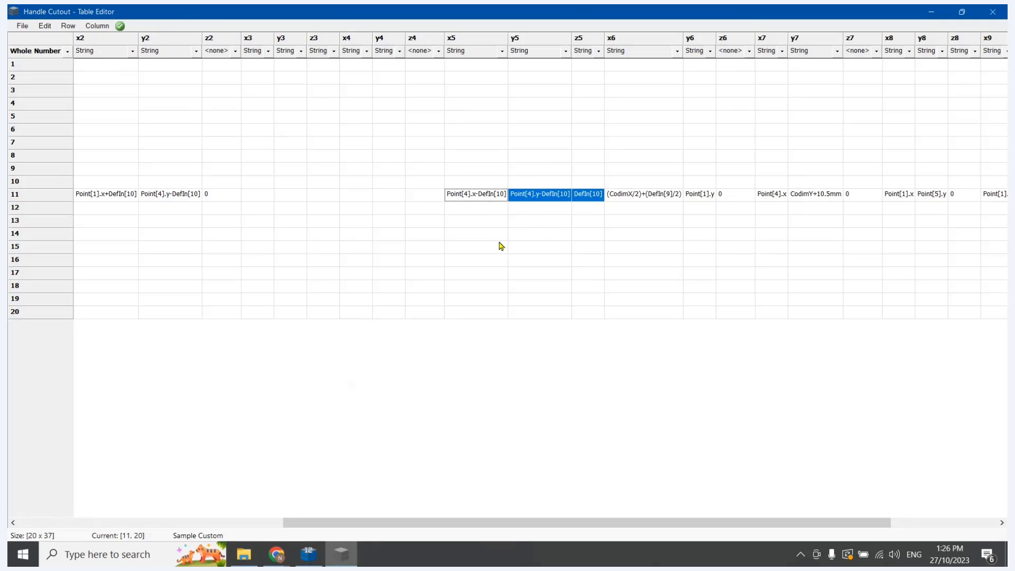
{"action": "left_click", "coordinate": [359, 194]}
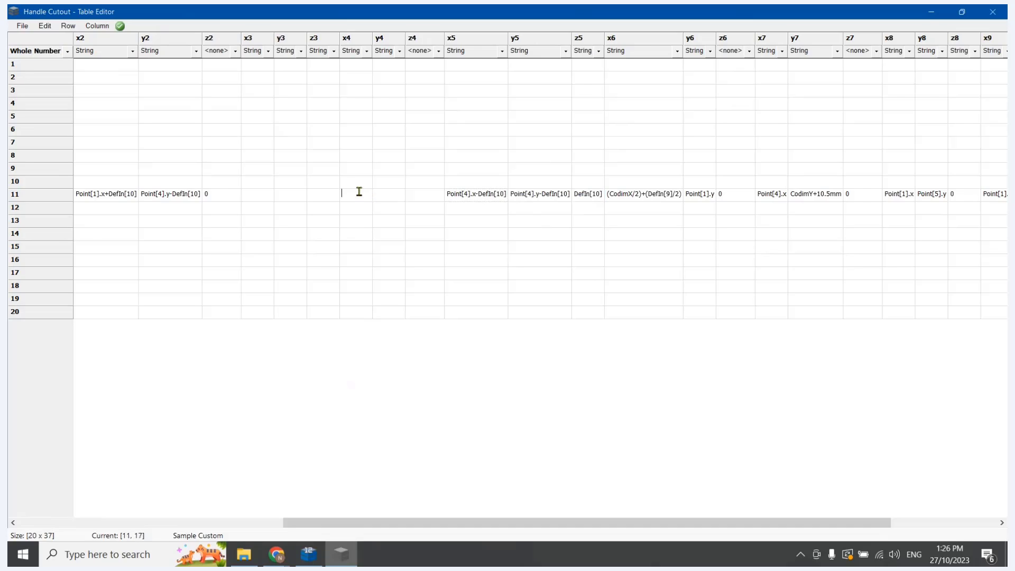
{"action": "type", "text": "DefIn[10] Point[4].y-DefIn[10] Point[4].x-DefIn[10]"}
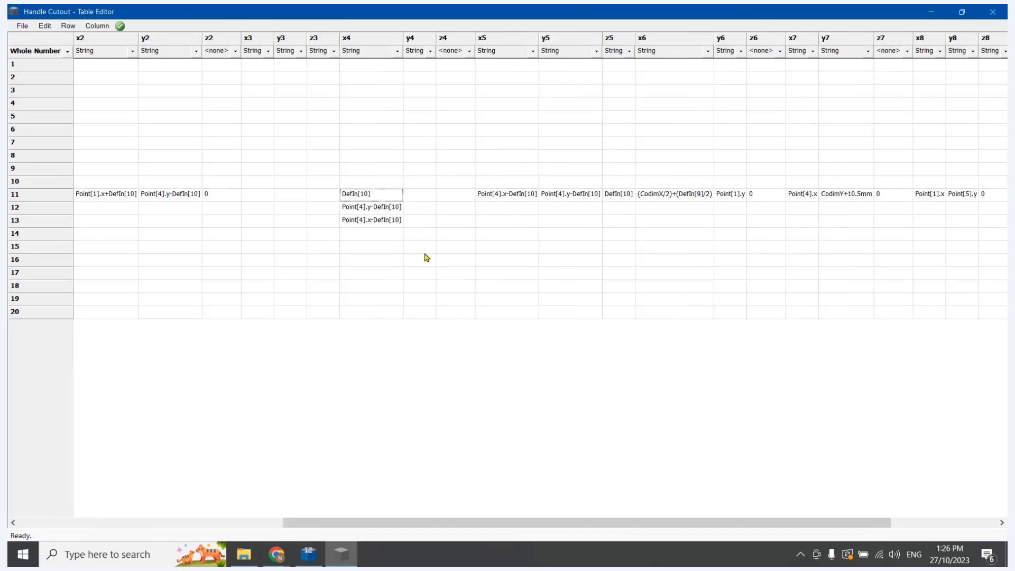
{"action": "left_click", "coordinate": [380, 222]}
{"action": "left_click", "coordinate": [378, 220]}
{"action": "key", "text": "BackSpace"}
{"action": "double_click", "coordinate": [372, 210]}
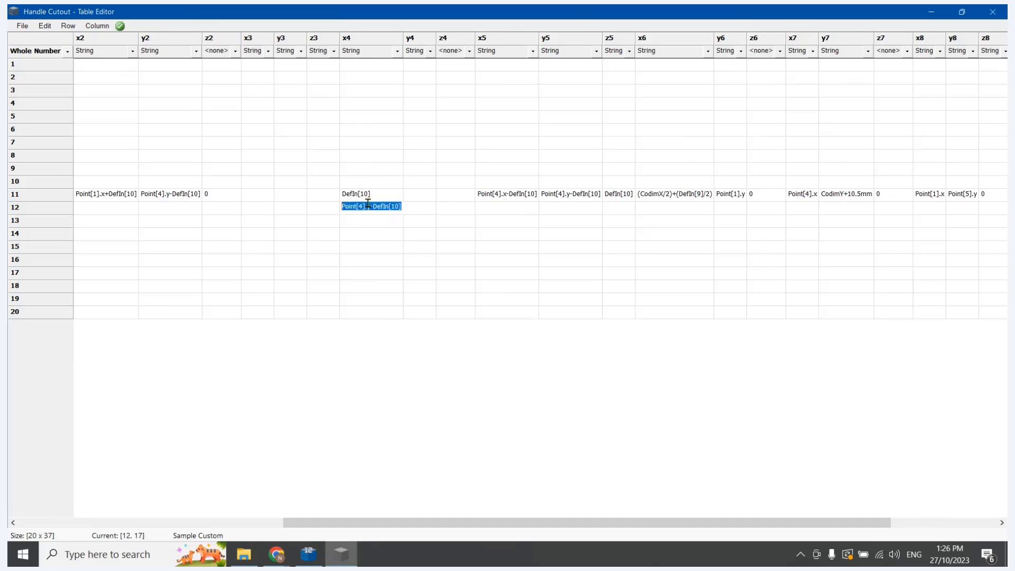
{"action": "key", "text": "BackSpace"}
{"action": "double_click", "coordinate": [360, 196]}
{"action": "key", "text": "BackSpace"}
Copy the entire x5, y5 and z5 columns into columns x4, y4 and z4
{"action": "left_click", "coordinate": [495, 50]}
{"action": "left_click", "coordinate": [494, 50]}
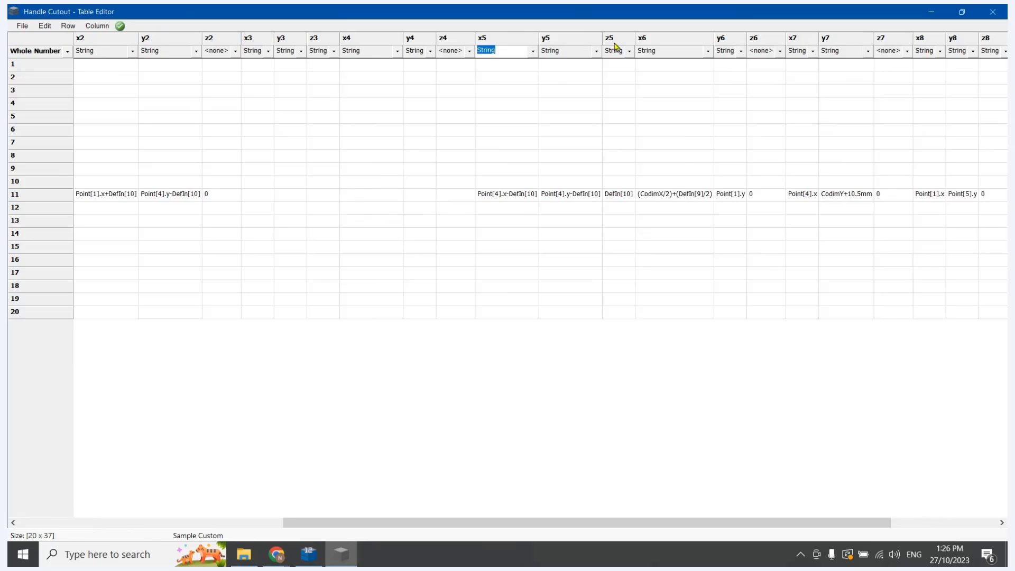
{"action": "left_click", "coordinate": [518, 40]}
{"action": "left_click", "coordinate": [618, 43], "text": "shift"}
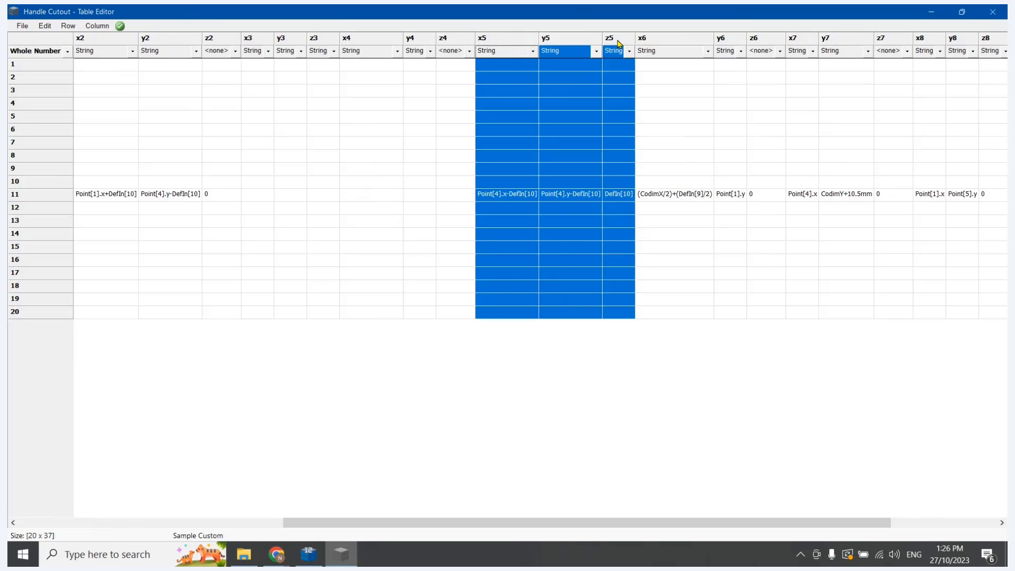
{"action": "left_click", "coordinate": [369, 39]}
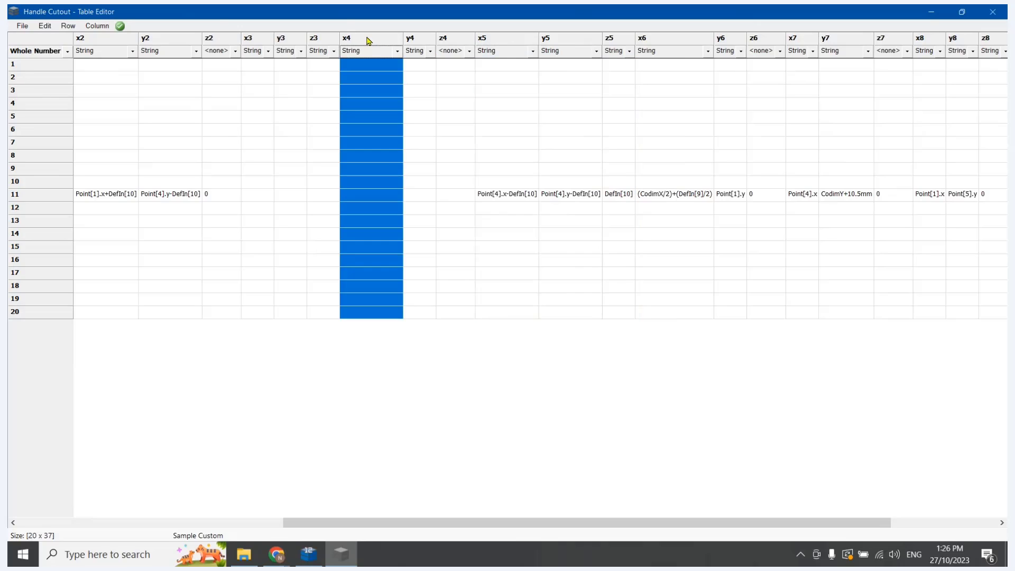
{"action": "key", "text": "ctrl+v"}
{"action": "left_click", "coordinate": [511, 233]}
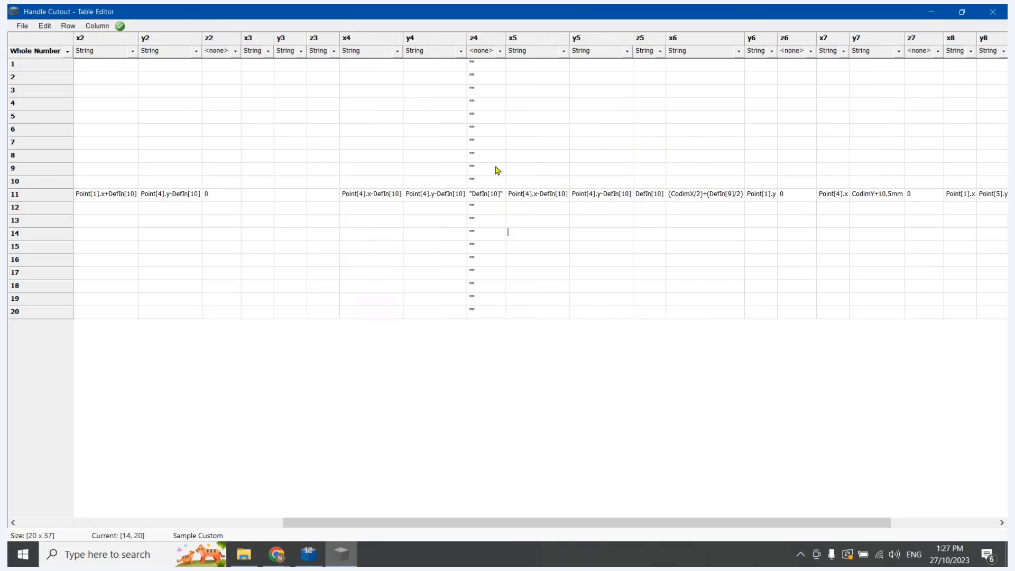
Clear the empty quotation-mark entries from column z4 above and below row 11, and set the column's type to String
{"action": "left_click", "coordinate": [476, 64]}
{"action": "key", "text": "Delete"}
{"action": "left_click", "coordinate": [479, 81]}
{"action": "key", "text": "Delete"}
{"action": "left_click", "coordinate": [479, 94]}
{"action": "key", "text": "Delete"}
{"action": "left_click", "coordinate": [479, 101]}
{"action": "key", "text": "Delete"}
{"action": "left_click", "coordinate": [480, 116]}
{"action": "left_click", "coordinate": [478, 130]}
{"action": "key", "text": "Delete"}
{"action": "left_click", "coordinate": [478, 143]}
{"action": "key", "text": "Delete"}
{"action": "left_click", "coordinate": [478, 156]}
{"action": "key", "text": "Delete"}
{"action": "left_click", "coordinate": [480, 168]}
{"action": "key", "text": "Delete"}
{"action": "left_click", "coordinate": [486, 209]}
{"action": "key", "text": "Delete"}
{"action": "key", "text": "Down"}
{"action": "key", "text": "Delete"}
{"action": "key", "text": "Down"}
{"action": "key", "text": "Delete"}
{"action": "key", "text": "Down"}
{"action": "key", "text": "Delete"}
{"action": "key", "text": "Down"}
{"action": "key", "text": "Delete"}
{"action": "key", "text": "Down"}
{"action": "key", "text": "Delete"}
{"action": "key", "text": "Down"}
{"action": "key", "text": "Delete"}
{"action": "key", "text": "Down"}
{"action": "key", "text": "Down"}
{"action": "key", "text": "Delete"}
{"action": "left_click", "coordinate": [500, 51]}
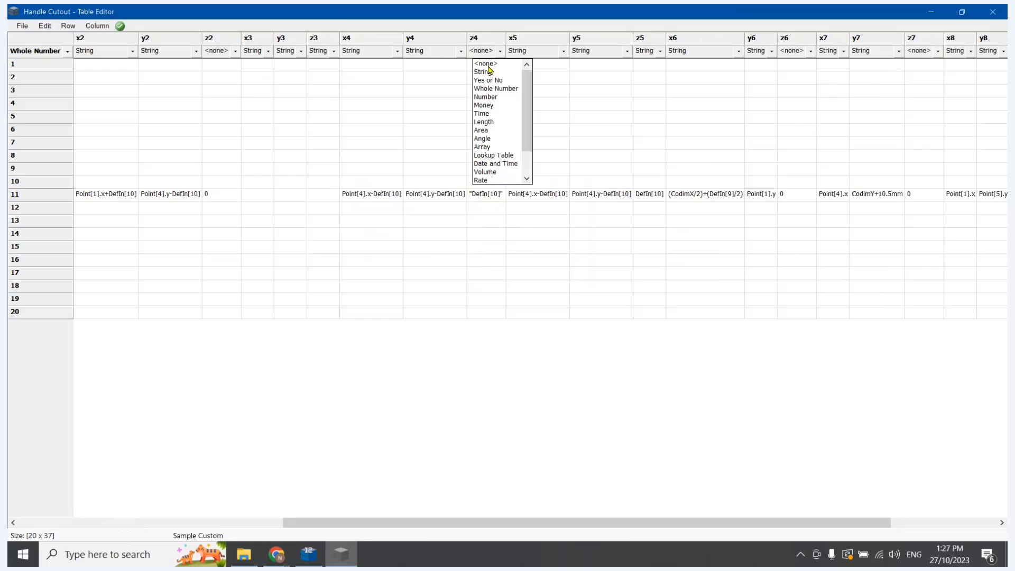
{"action": "left_click", "coordinate": [487, 72]}
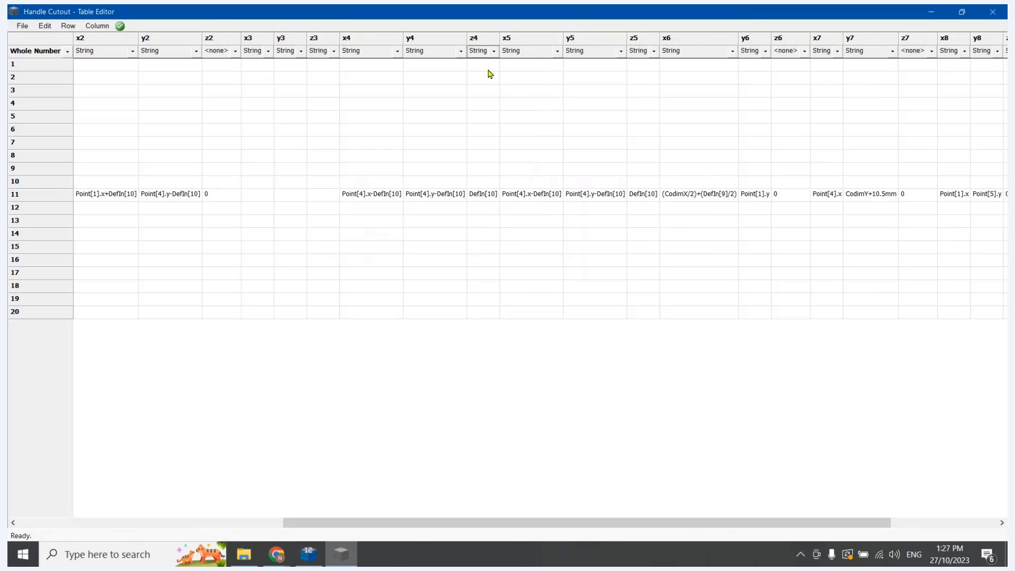
Clear row 11's duplicate values in x5, y5 and z5
{"action": "double_click", "coordinate": [543, 193]}
{"action": "key", "text": "Delete"}
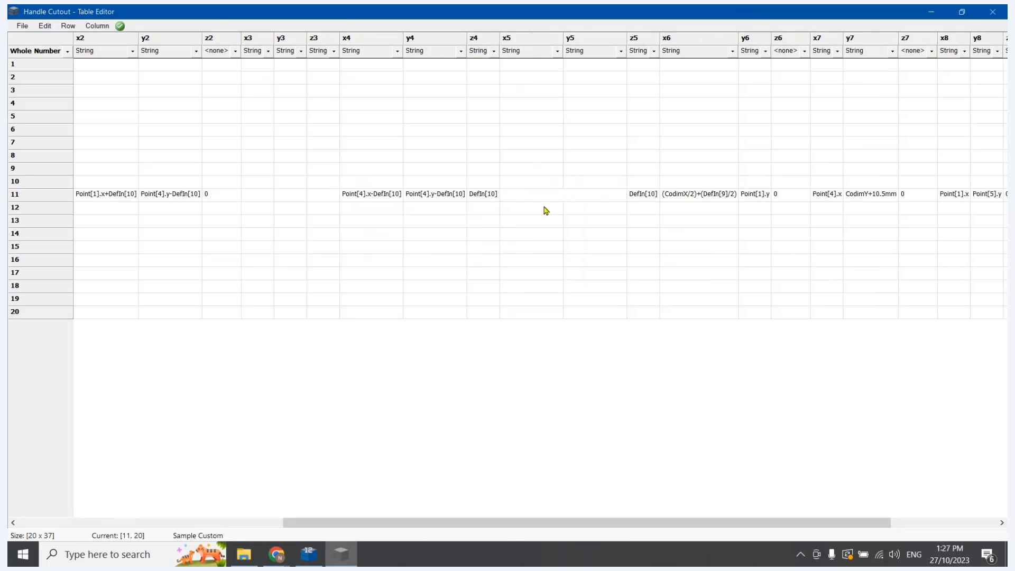
{"action": "left_click", "coordinate": [595, 223]}
{"action": "left_click", "coordinate": [590, 194]}
{"action": "key", "text": "ctrl+c"}
{"action": "key", "text": "Delete"}
{"action": "left_click", "coordinate": [623, 246]}
{"action": "left_click", "coordinate": [638, 194]}
{"action": "key", "text": "Delete"}
{"action": "left_click", "coordinate": [639, 259]}
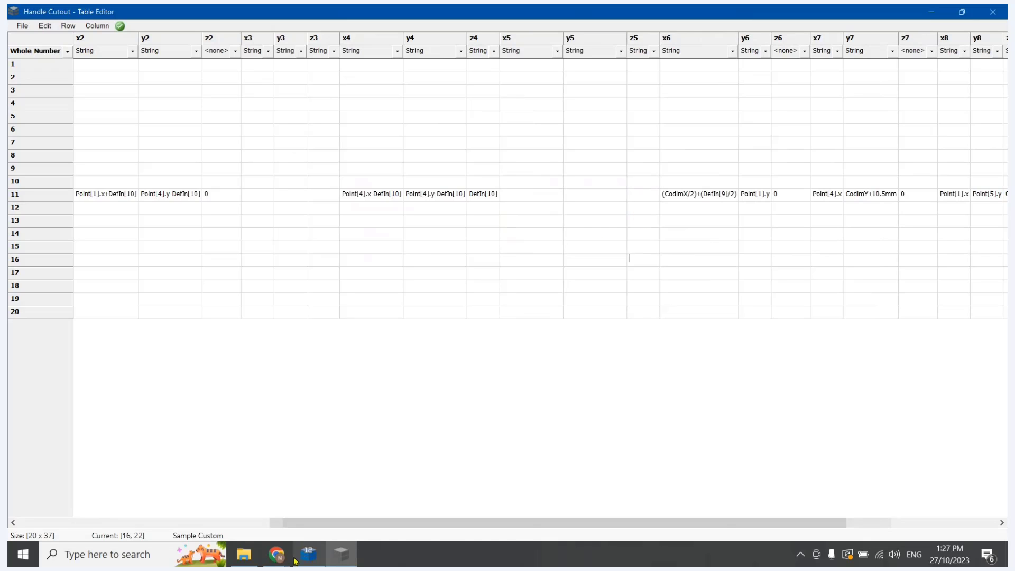
Check the numbering of points 2 and 3 on CabMaster Designer's add points page, and return to Table Editor
{"action": "left_click", "coordinate": [295, 560]}
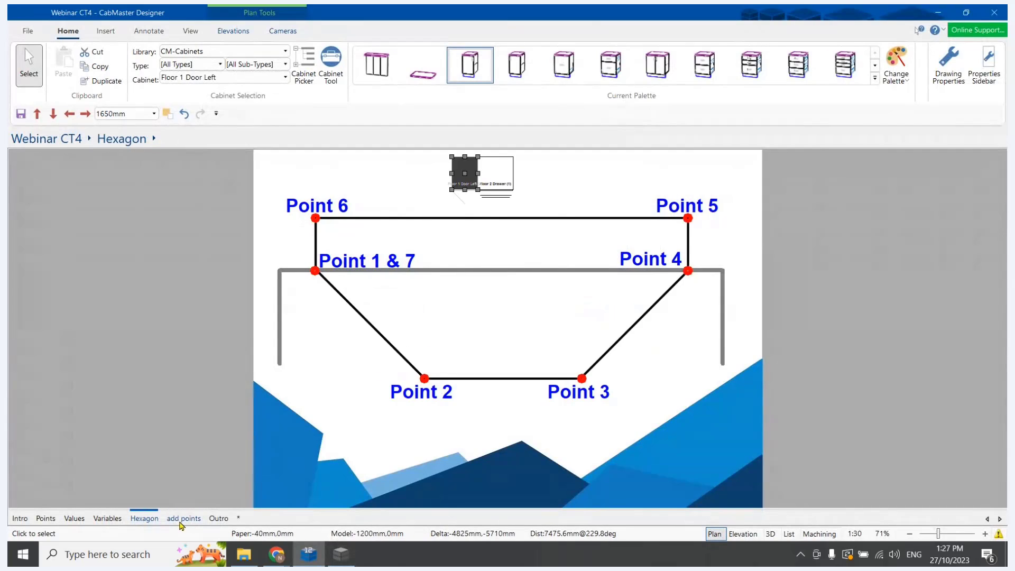
{"action": "left_click", "coordinate": [183, 518]}
{"action": "left_click", "coordinate": [341, 554]}
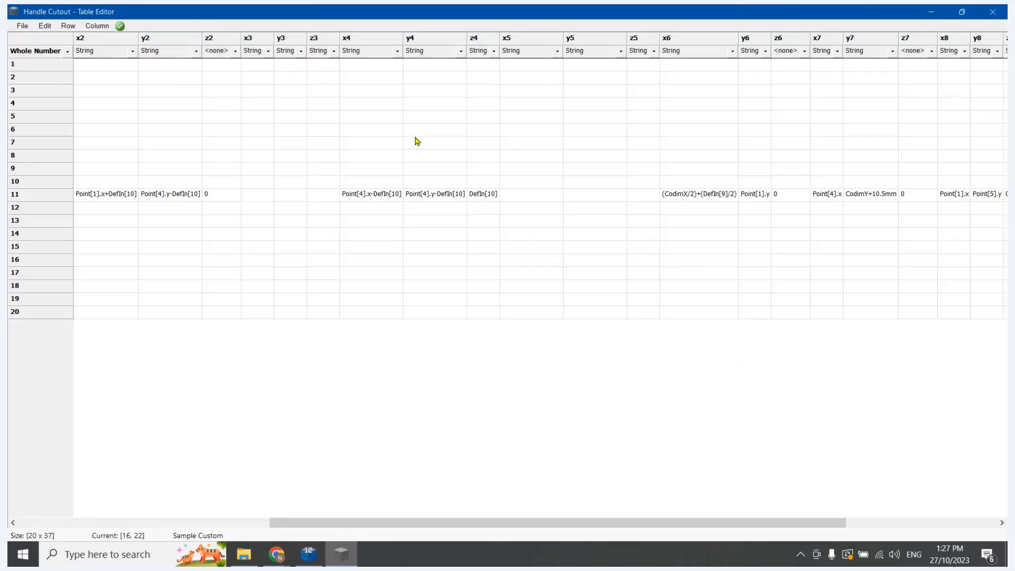
Copy row 11's x2, y2 and z2 values into x3, y3 and z3
{"action": "left_click_drag", "start_coordinate": [445, 522], "coordinate": [318, 522]}
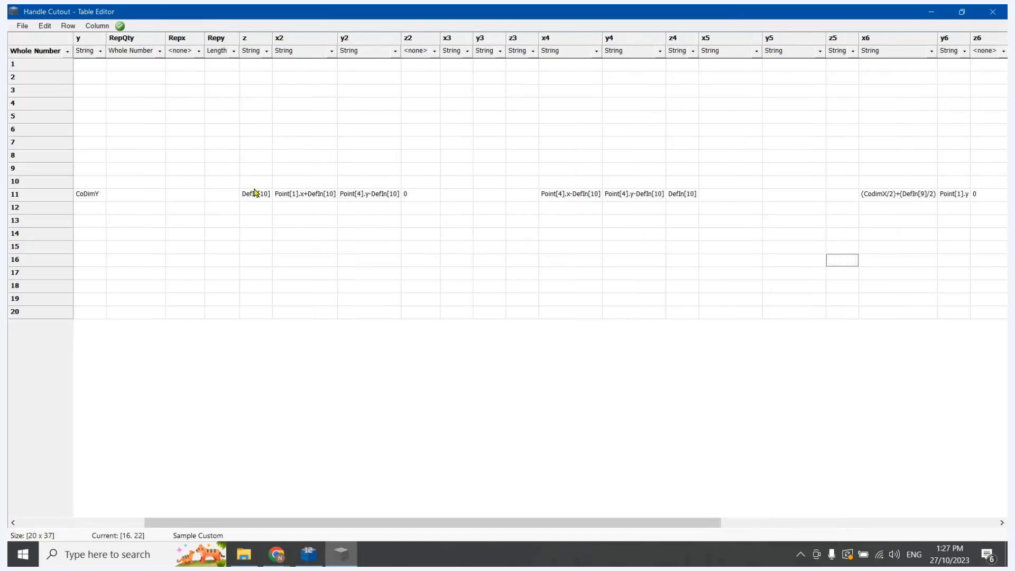
{"action": "double_click", "coordinate": [302, 195]}
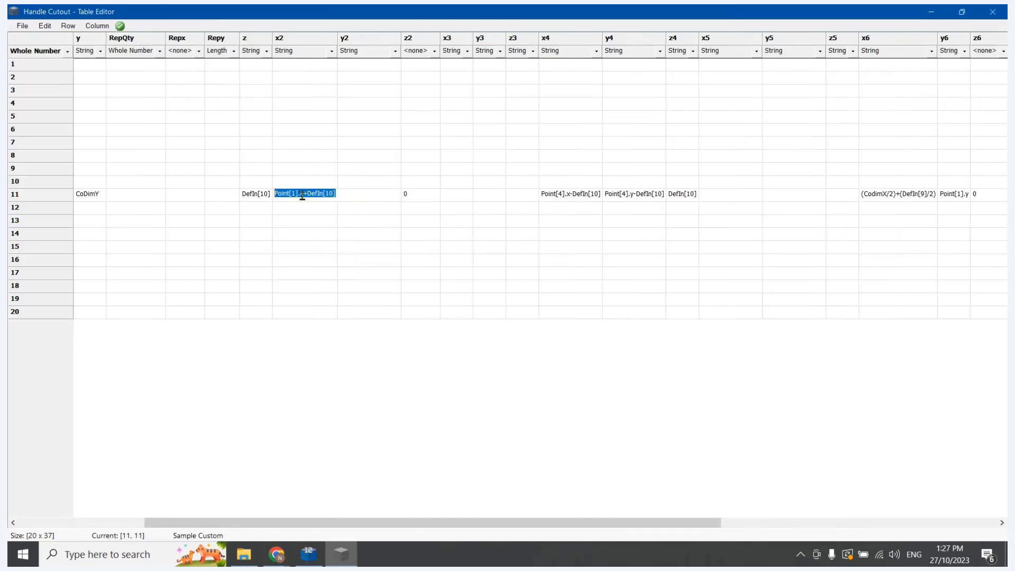
{"action": "left_click", "coordinate": [375, 195]}
{"action": "key", "text": "ctrl+v"}
{"action": "double_click", "coordinate": [405, 195]}
{"action": "left_click", "coordinate": [377, 198]}
{"action": "left_click", "coordinate": [310, 196], "text": "shift"}
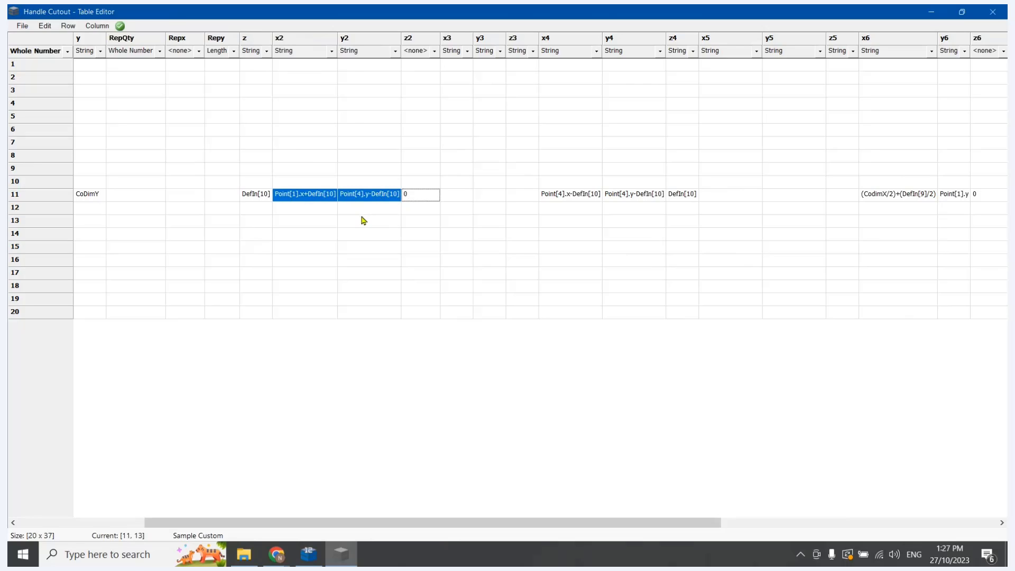
{"action": "key", "text": "ctrl+c"}
{"action": "left_click", "coordinate": [461, 194]}
{"action": "key", "text": "ctrl+v"}
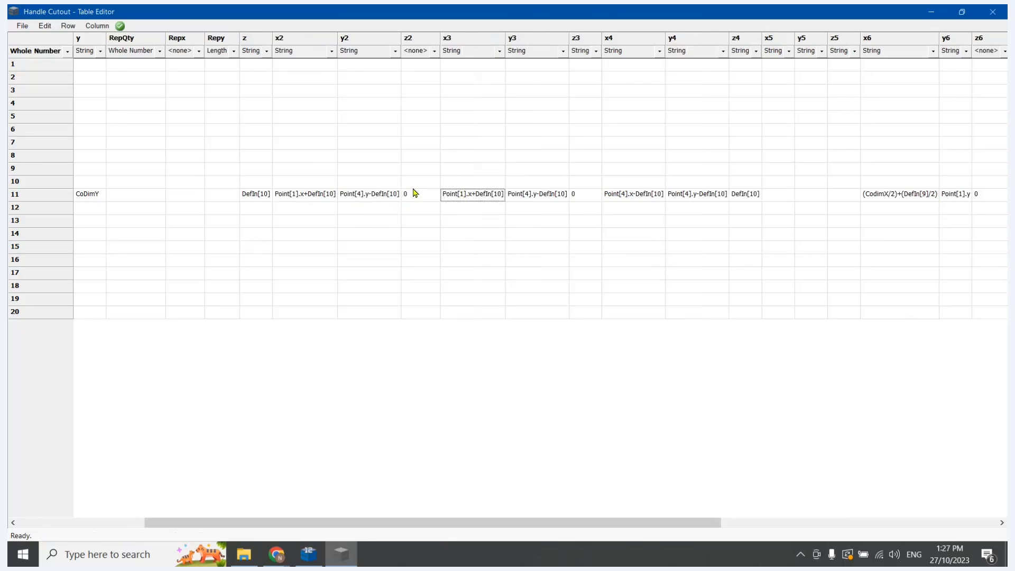
Clear row 11's values in z2, y2 and x2
{"action": "left_click", "coordinate": [412, 195]}
{"action": "key", "text": "Delete"}
{"action": "left_click", "coordinate": [378, 198]}
{"action": "key", "text": "Delete"}
{"action": "left_click", "coordinate": [317, 197]}
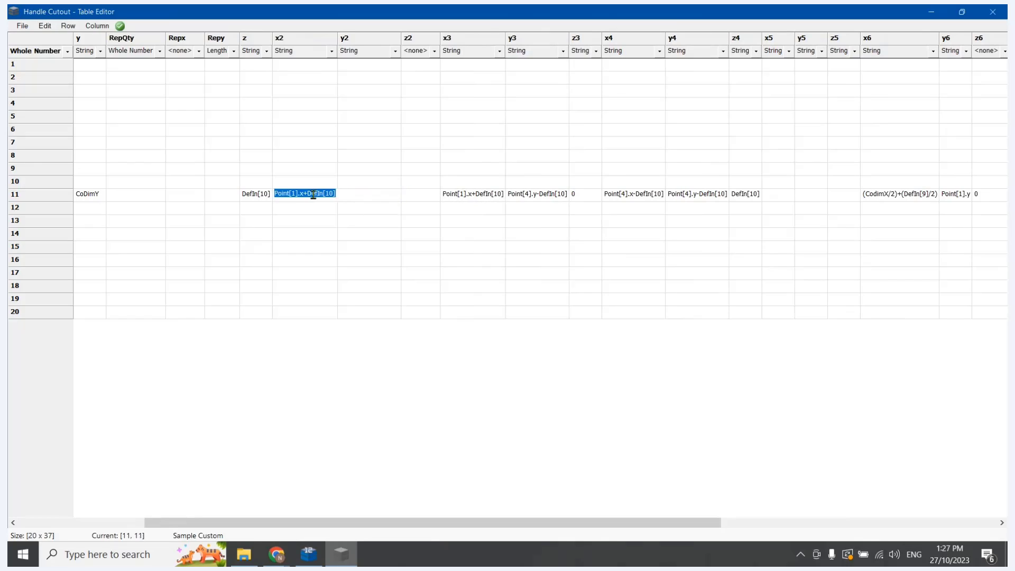
{"action": "key", "text": "Delete"}
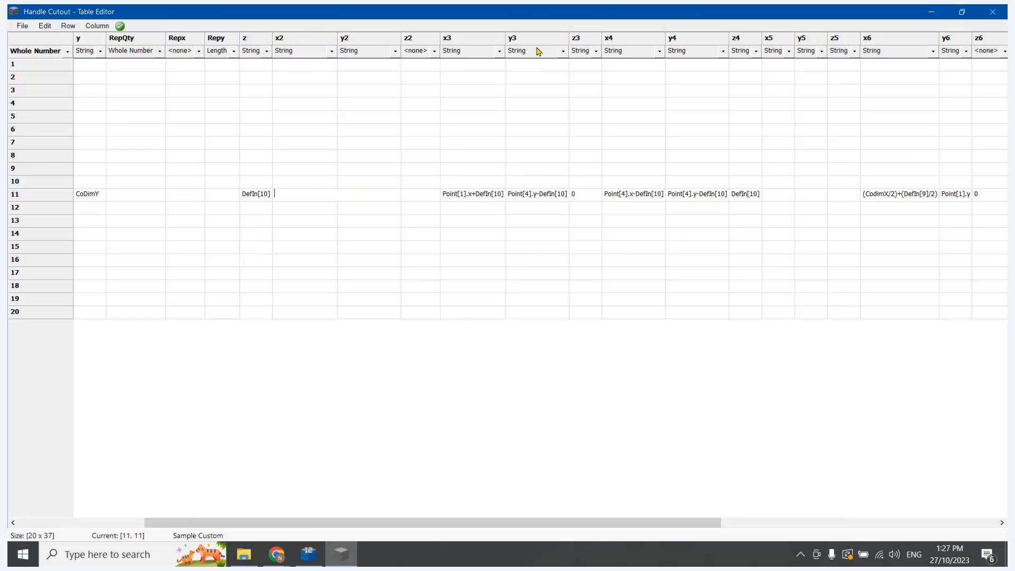
Check the location of point 2 on CabMaster Designer's add points page, and return to Table Editor
{"action": "left_click", "coordinate": [840, 42]}
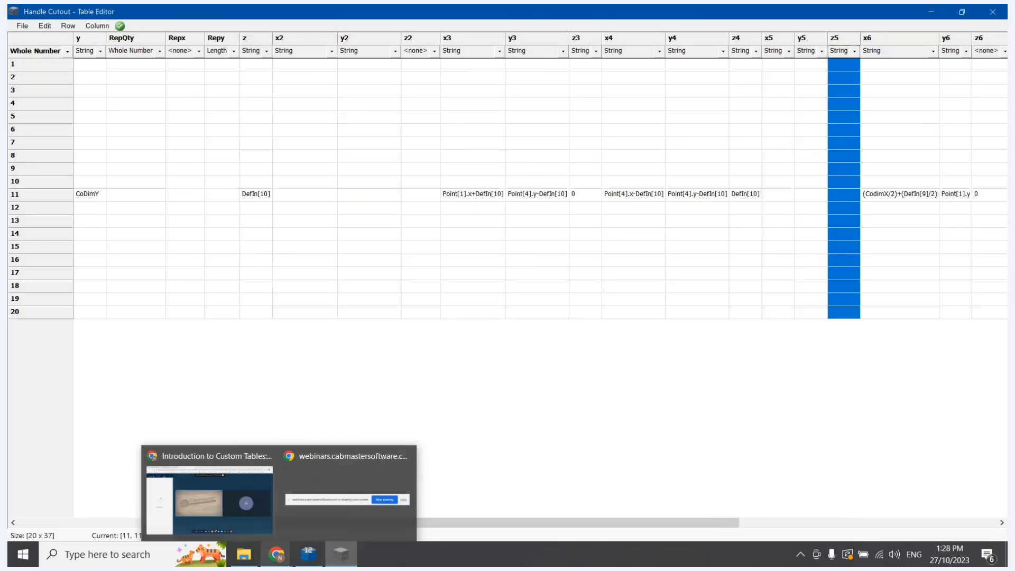
{"action": "left_click", "coordinate": [313, 552]}
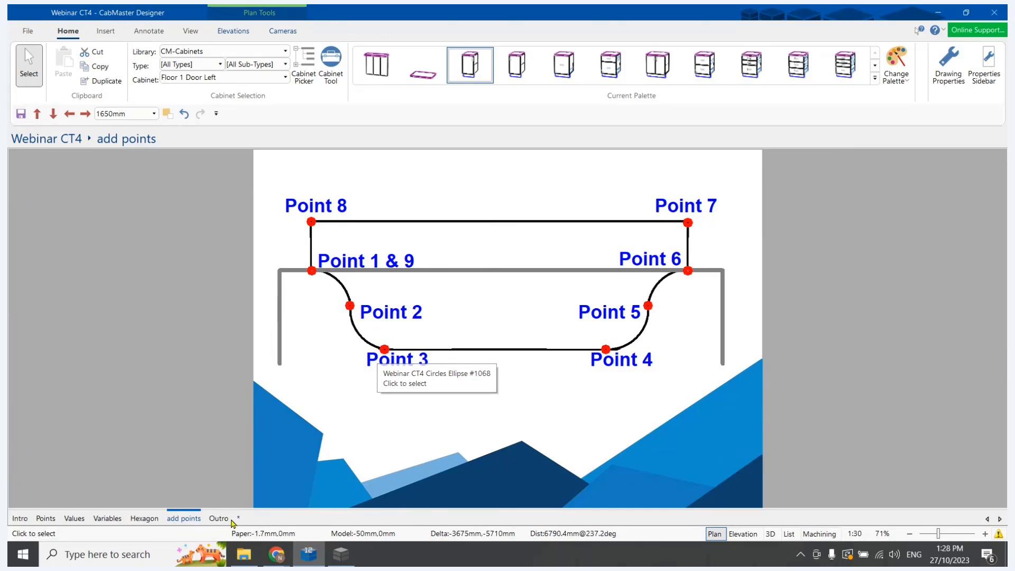
{"action": "left_click", "coordinate": [341, 563]}
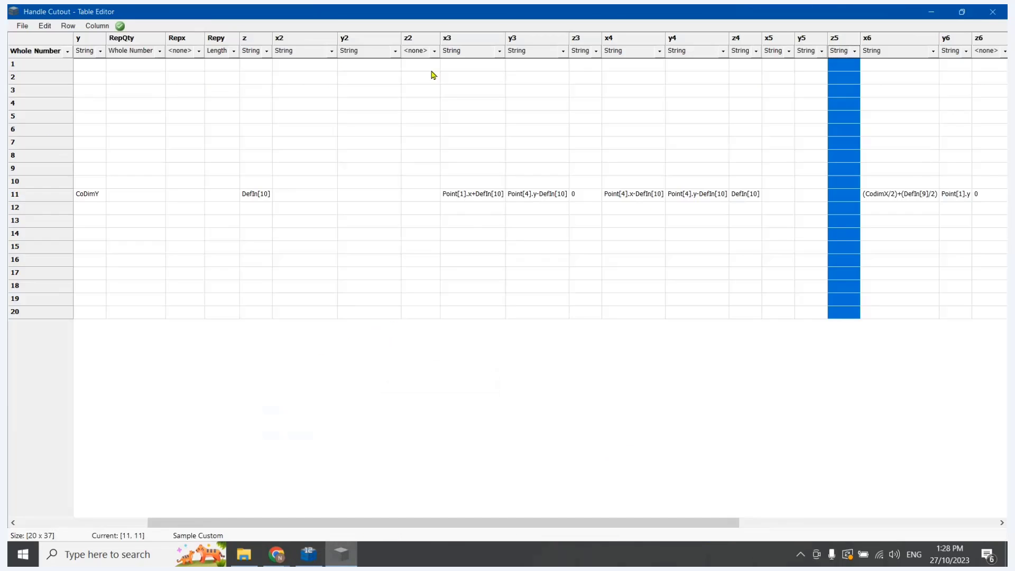
Copy row 11's x3 formula into x2, change it to Point[1].x+(DefIn[10]/2), and widen the x2 column to fit
{"action": "left_click", "coordinate": [472, 194]}
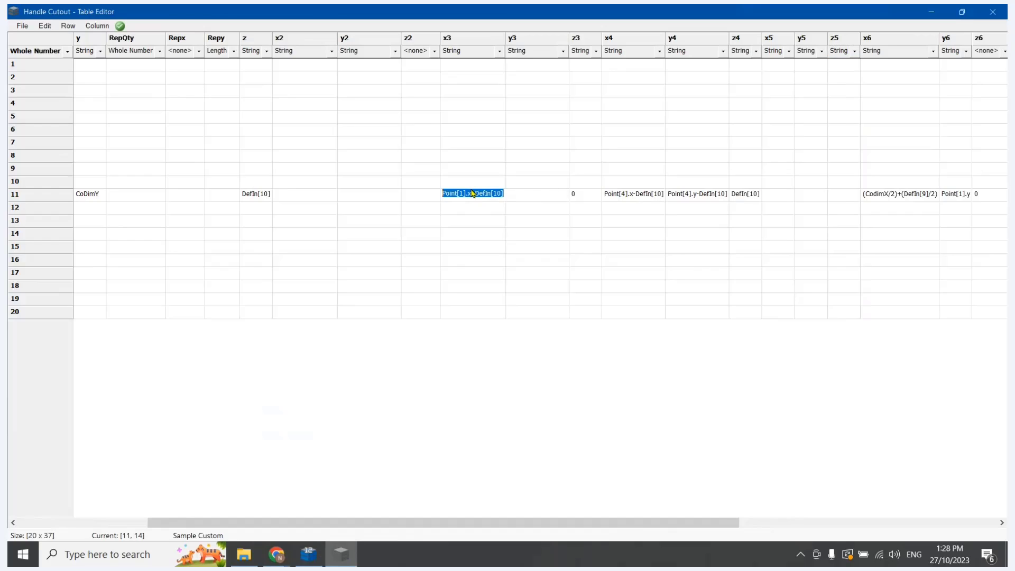
{"action": "left_click", "coordinate": [296, 194]}
{"action": "type", "text": "Point[1].x+DefIn[10]"}
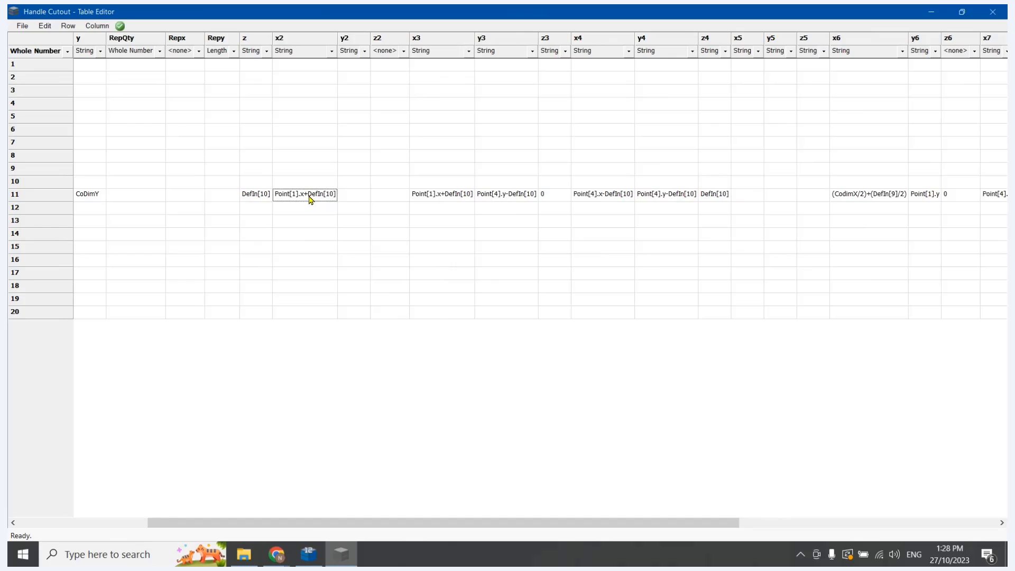
{"action": "left_click", "coordinate": [311, 198]}
{"action": "left_click", "coordinate": [309, 194]}
{"action": "type", "text": "("}
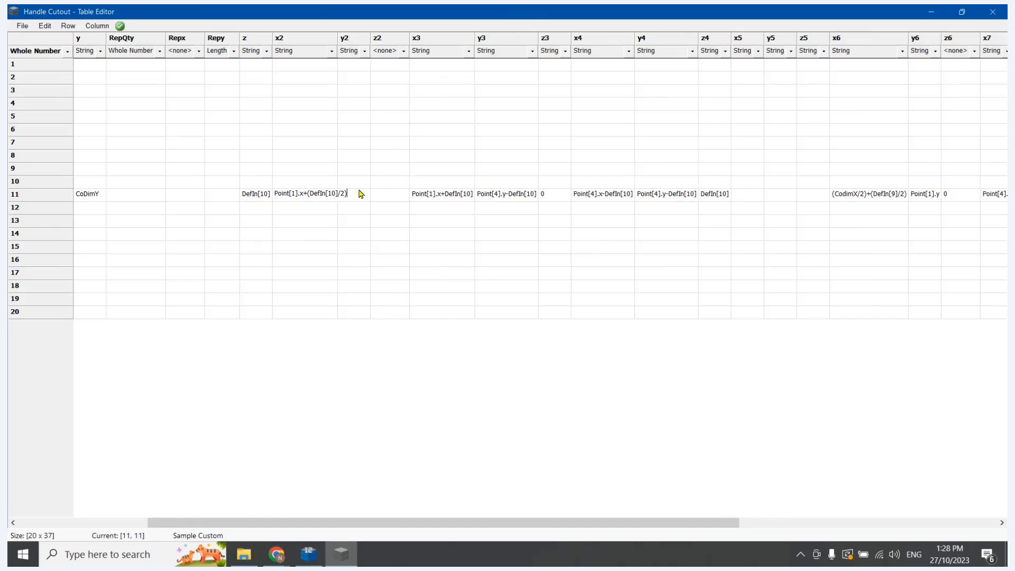
{"action": "left_click", "coordinate": [361, 193]}
{"action": "double_click", "coordinate": [339, 40]}
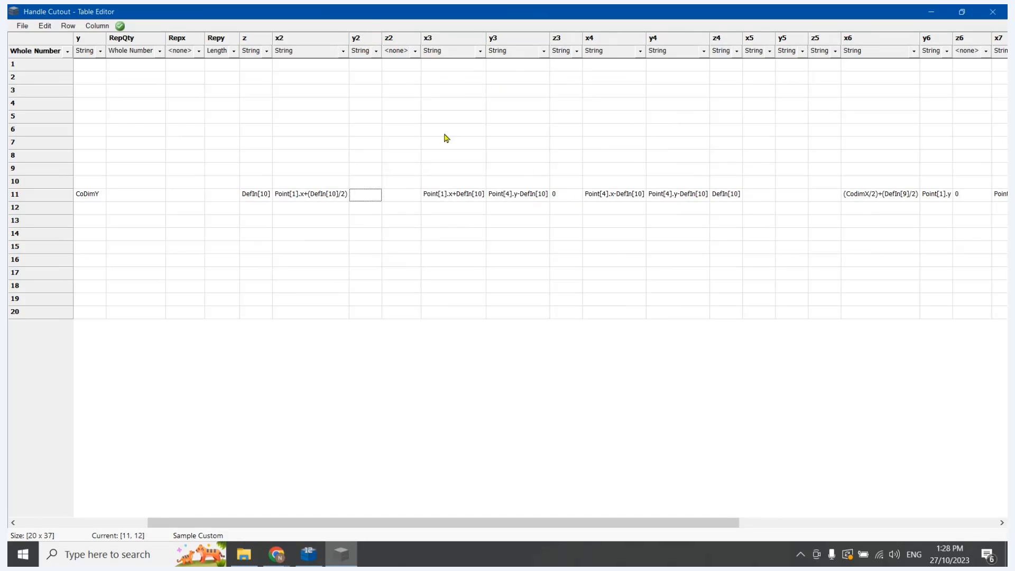
Copy row 11's y3 formula into y2 and change it to Point[1].y-DefIn[10]
{"action": "left_click", "coordinate": [524, 197]}
{"action": "key", "text": "ctrl+c"}
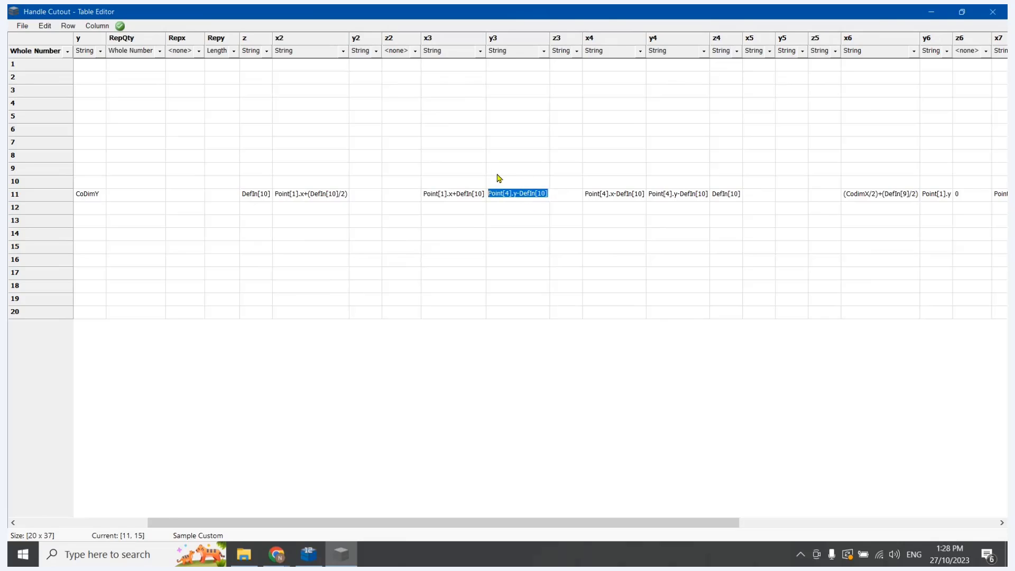
{"action": "key", "text": "Escape"}
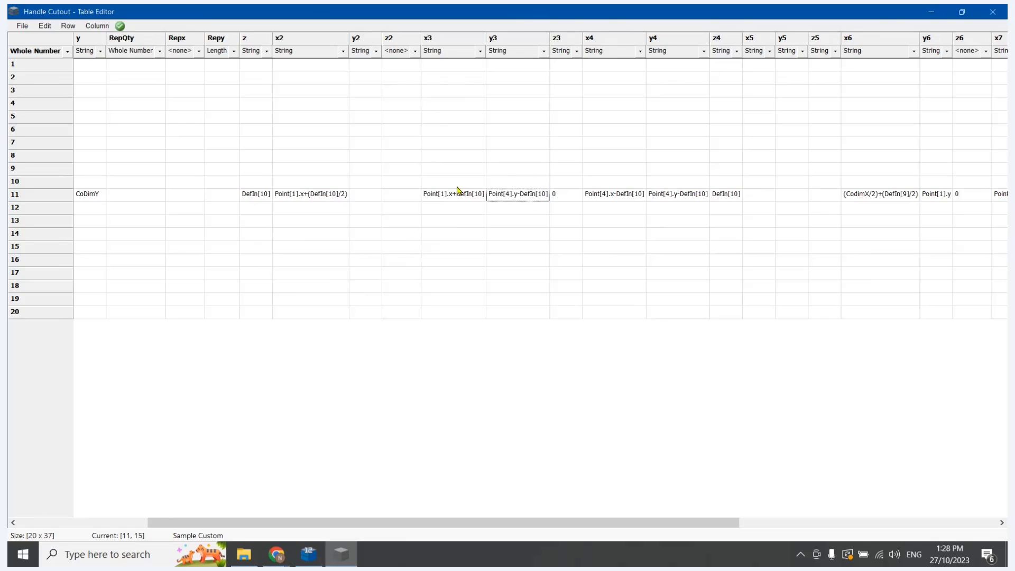
{"action": "left_click", "coordinate": [370, 199]}
{"action": "key", "text": "ctrl+v"}
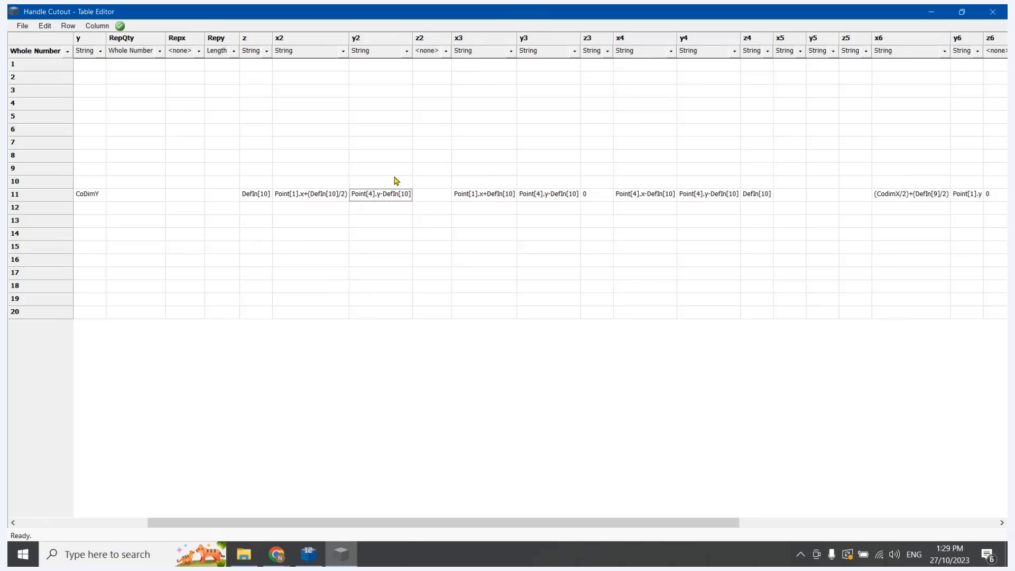
{"action": "left_click", "coordinate": [371, 192]}
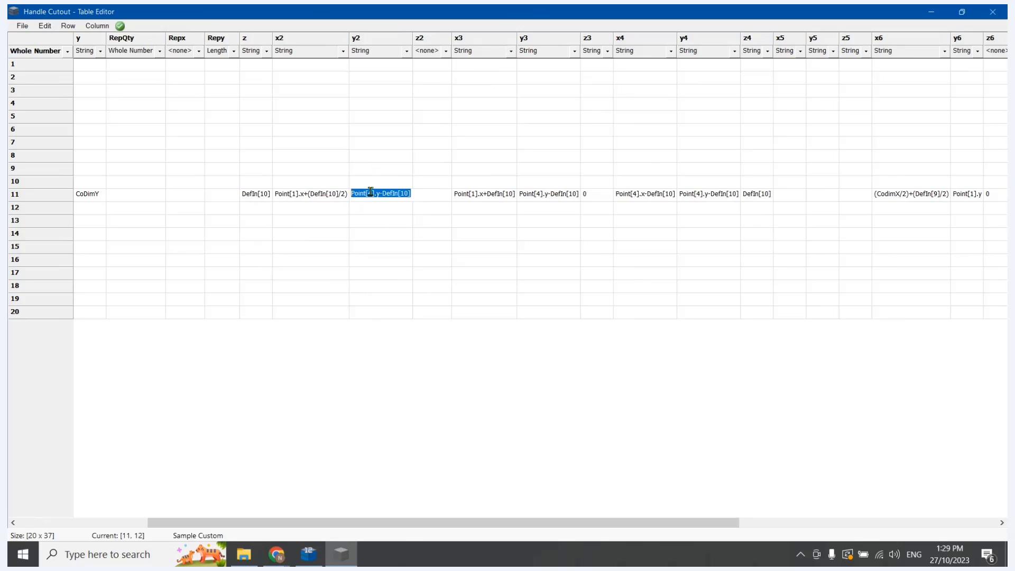
{"action": "left_click", "coordinate": [373, 193]}
{"action": "key", "text": "BackSpace"}
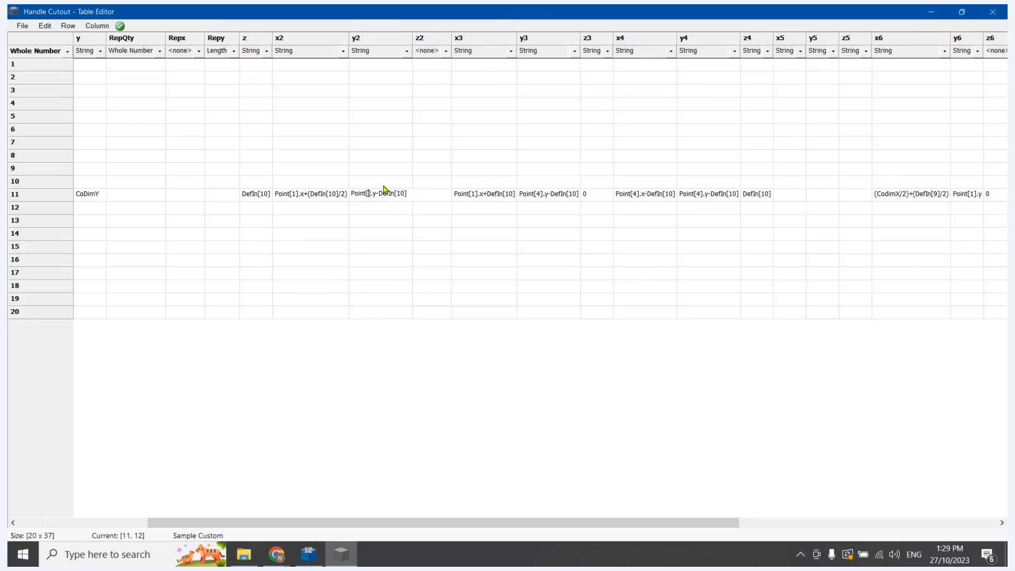
{"action": "type", "text": "1"}
Replace row 11's y2 with a copy of the x2 formula, changed to Point[1].y-(DefIn[10]/2)
{"action": "double_click", "coordinate": [320, 193]}
{"action": "key", "text": "ctrl+c"}
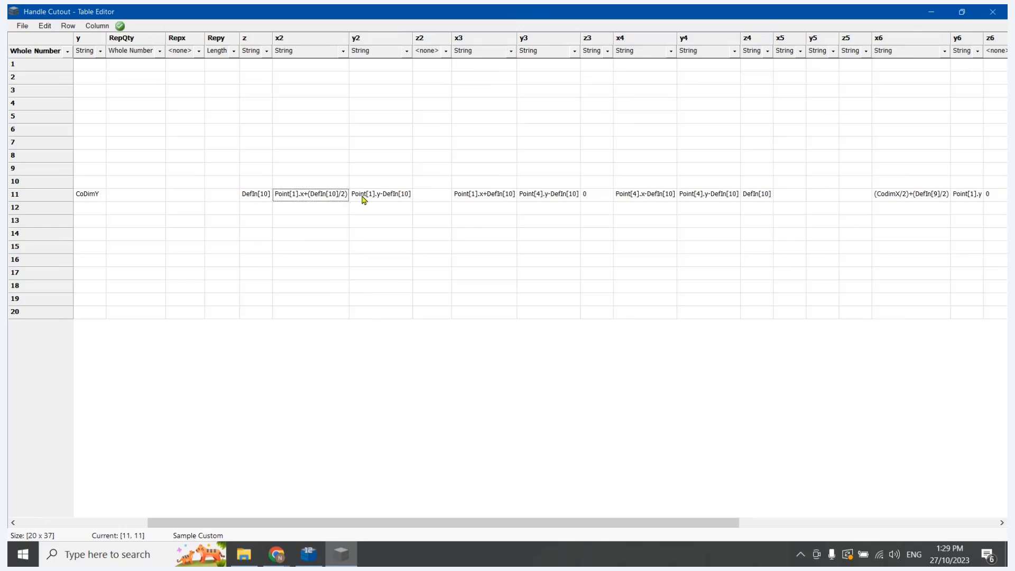
{"action": "double_click", "coordinate": [367, 195]}
{"action": "key", "text": "ctrl+v"}
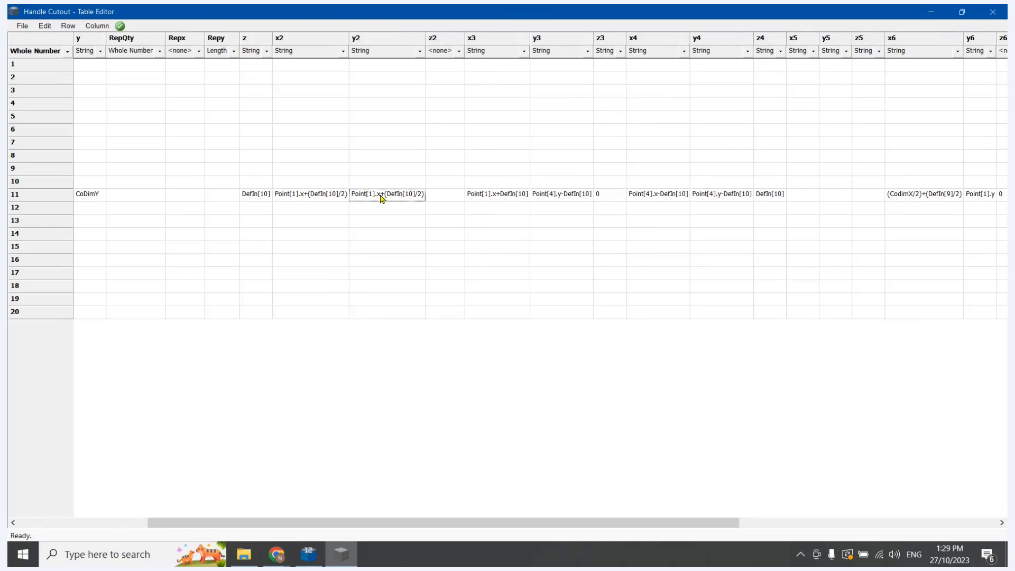
{"action": "double_click", "coordinate": [380, 196]}
{"action": "left_click", "coordinate": [380, 195]}
{"action": "key", "text": "BackSpace"}
{"action": "type", "text": "y"}
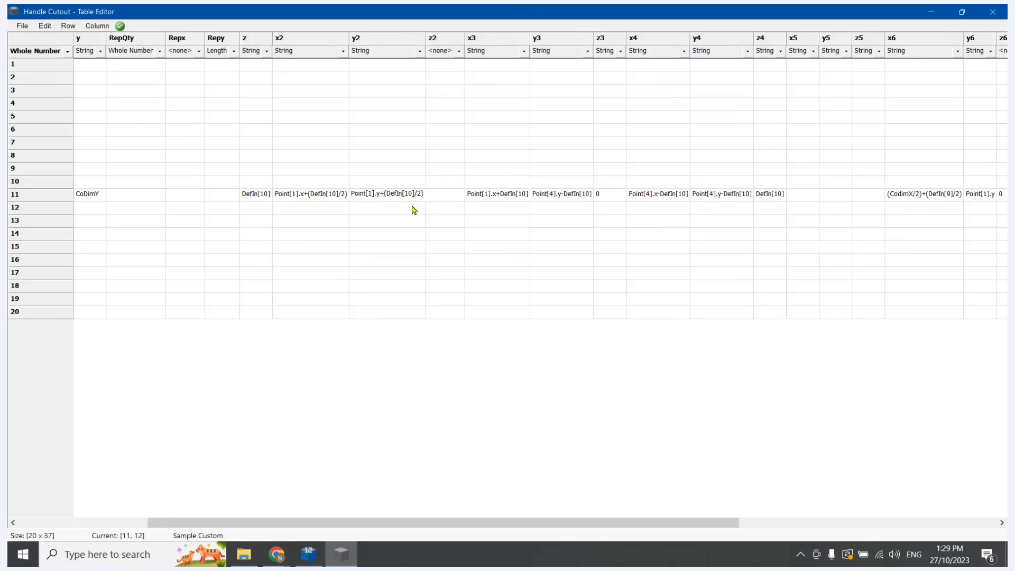
{"action": "key", "text": "BackSpace"}
{"action": "type", "text": "-"}
Set row 11's z2 to 0 with the column type String, and save the table
{"action": "left_click_drag", "start_coordinate": [434, 233], "coordinate": [443, 221]}
{"action": "left_click", "coordinate": [444, 197]}
{"action": "type", "text": "0"}
{"action": "left_click", "coordinate": [443, 256]}
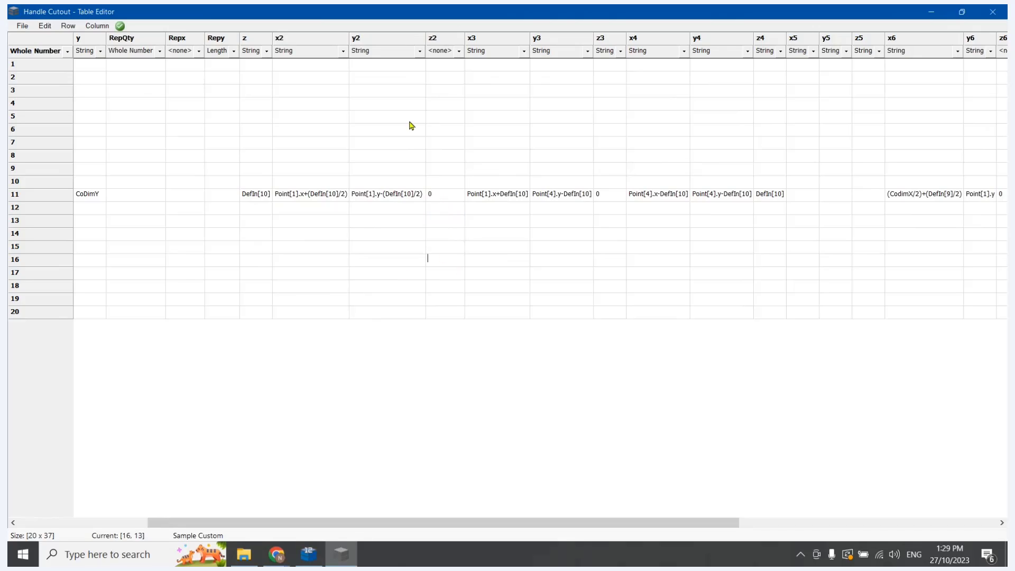
{"action": "left_click", "coordinate": [458, 52]}
{"action": "left_click", "coordinate": [448, 73]}
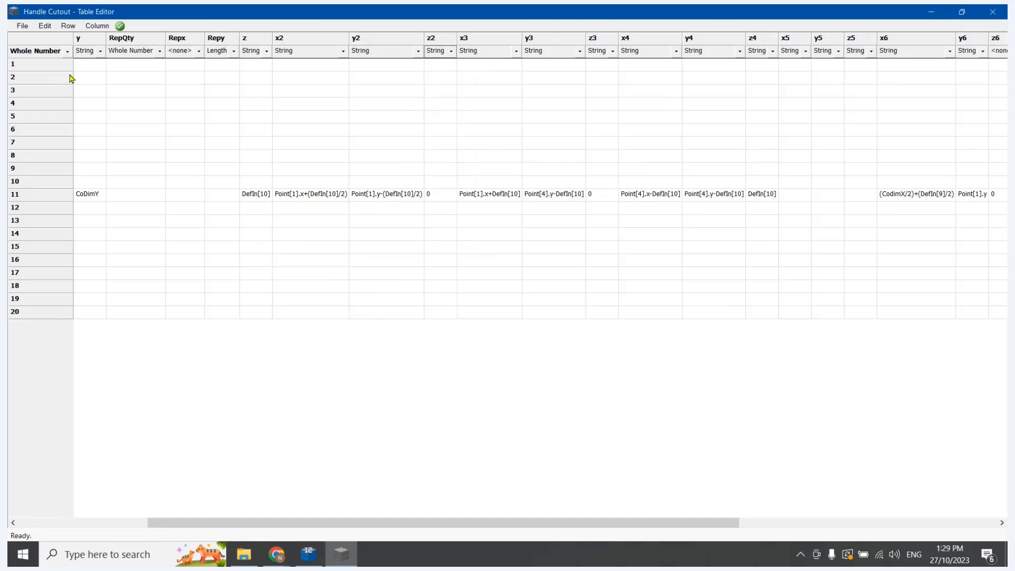
{"action": "left_click", "coordinate": [22, 25]}
{"action": "left_click", "coordinate": [37, 64]}
Set row 11's z value for the first point to 0, and save the table
{"action": "left_click_drag", "start_coordinate": [364, 522], "coordinate": [295, 530]}
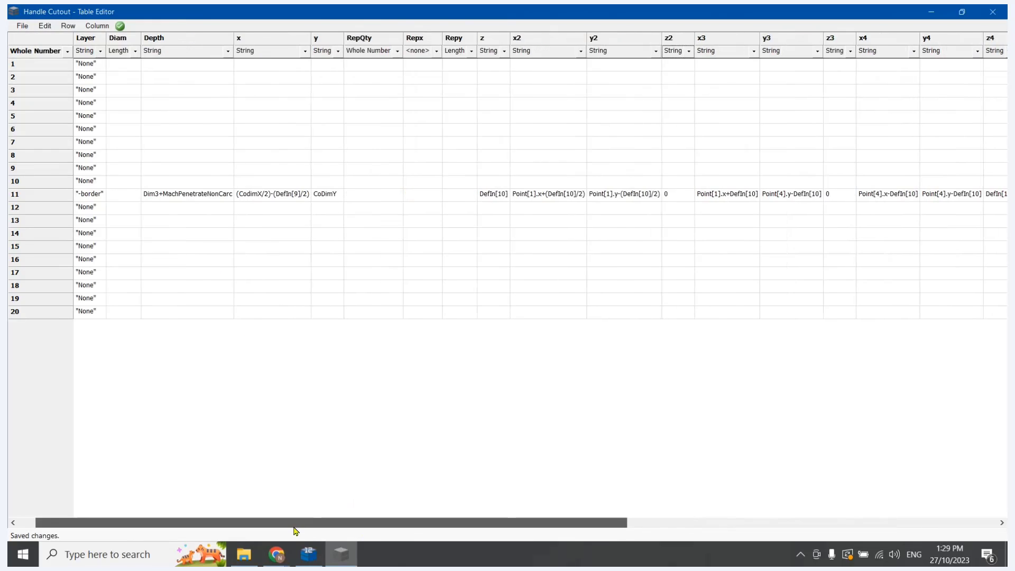
{"action": "double_click", "coordinate": [551, 194]}
{"action": "type", "text": "0"}
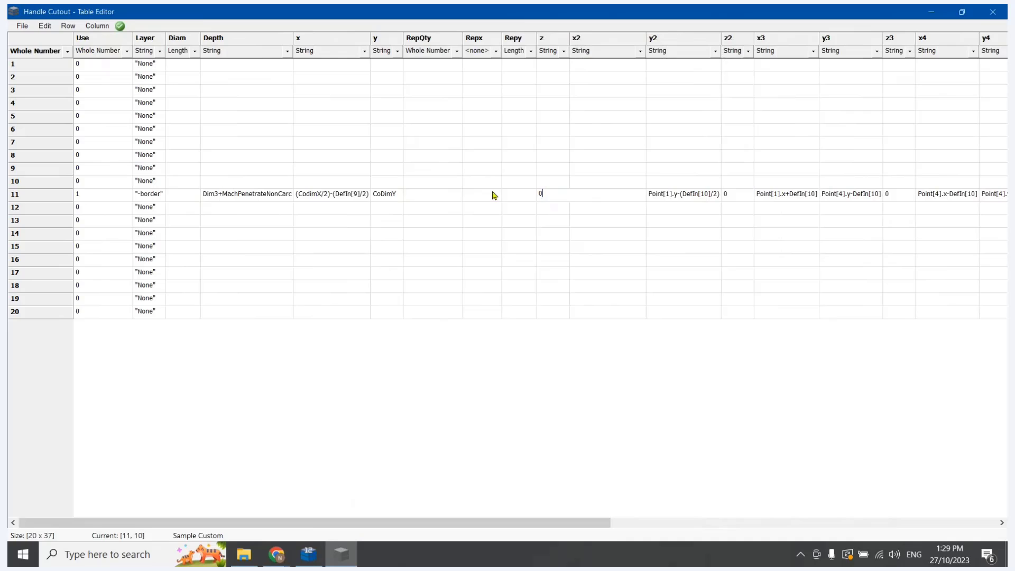
{"action": "left_click", "coordinate": [596, 351]}
{"action": "left_click", "coordinate": [22, 26]}
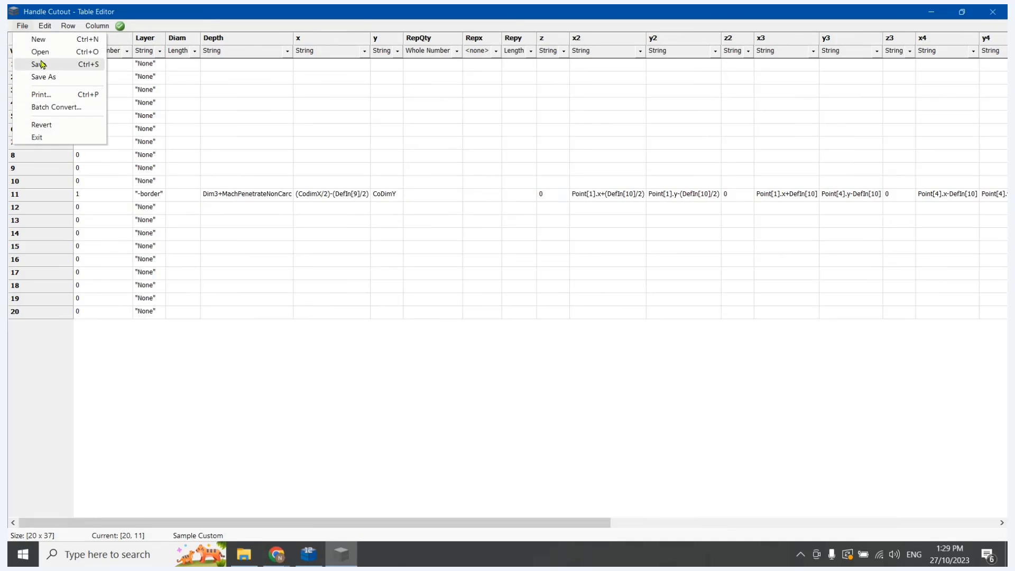
{"action": "left_click", "coordinate": [40, 64]}
Set row 11's z4 value to 0
{"action": "left_click_drag", "start_coordinate": [385, 527], "coordinate": [570, 528]}
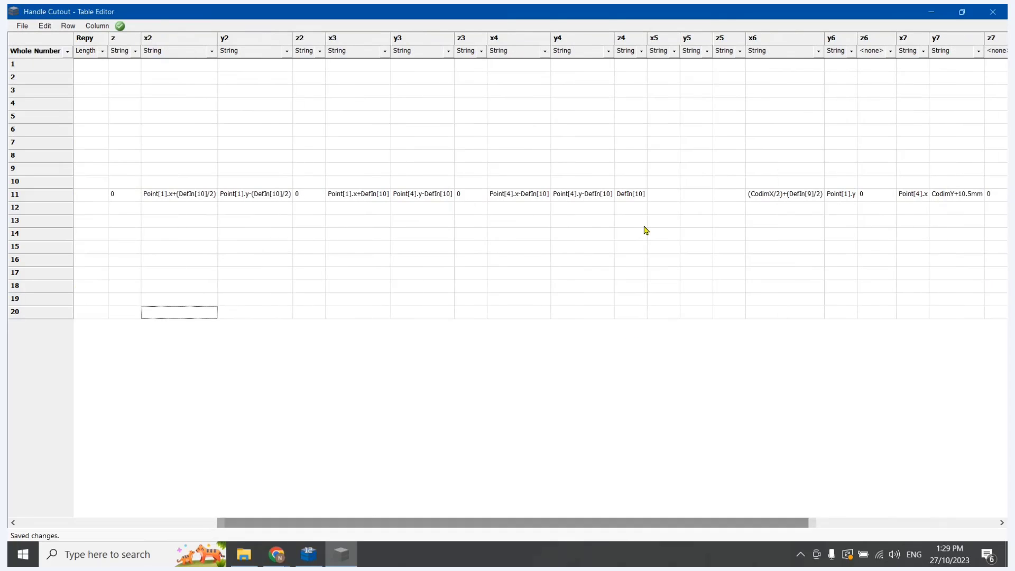
{"action": "left_click", "coordinate": [629, 198]}
{"action": "type", "text": "0"}
{"action": "left_click", "coordinate": [562, 236]}
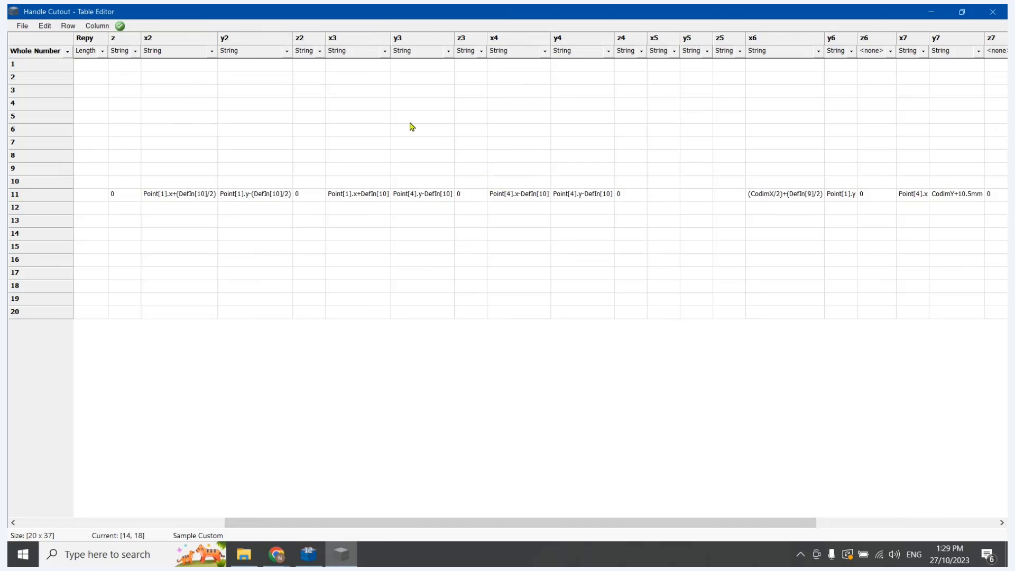
Check points 4 and 5 on CabMaster Designer's add points page, and return to their columns in Table Editor
{"action": "left_click", "coordinate": [302, 561]}
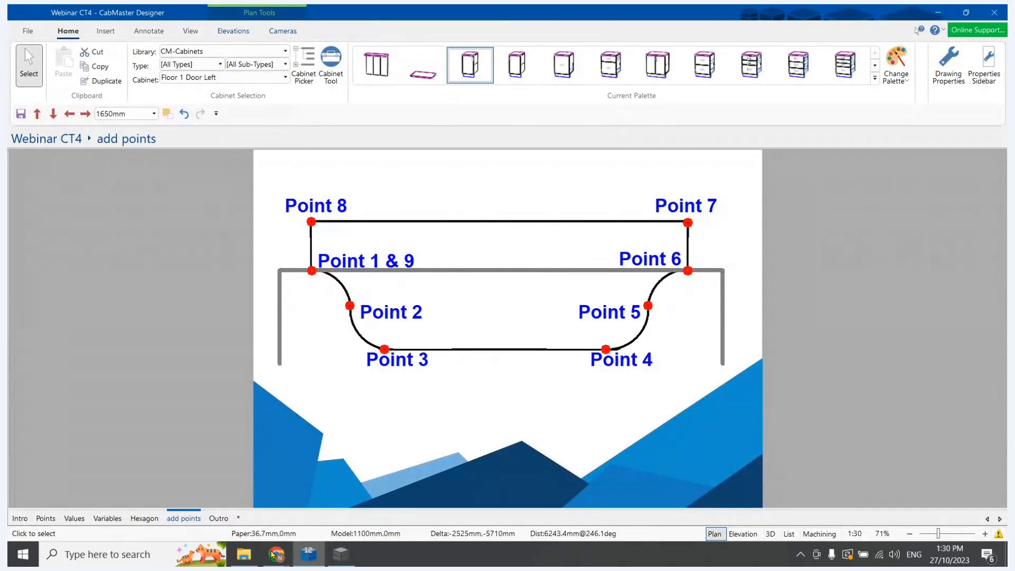
{"action": "left_click", "coordinate": [341, 554]}
{"action": "left_click_drag", "start_coordinate": [392, 525], "coordinate": [506, 526]}
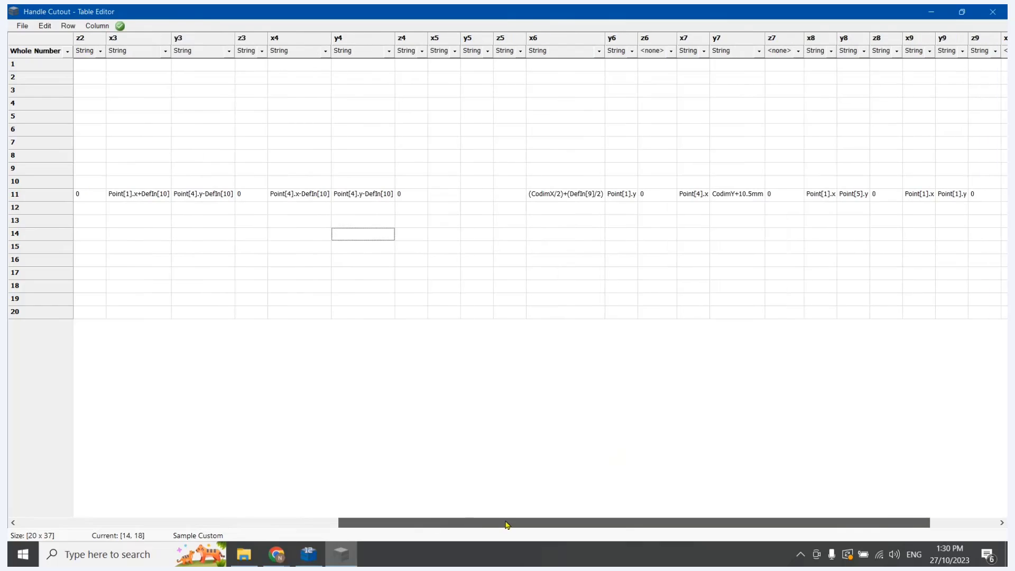
{"action": "left_click_drag", "start_coordinate": [504, 514], "coordinate": [479, 500]}
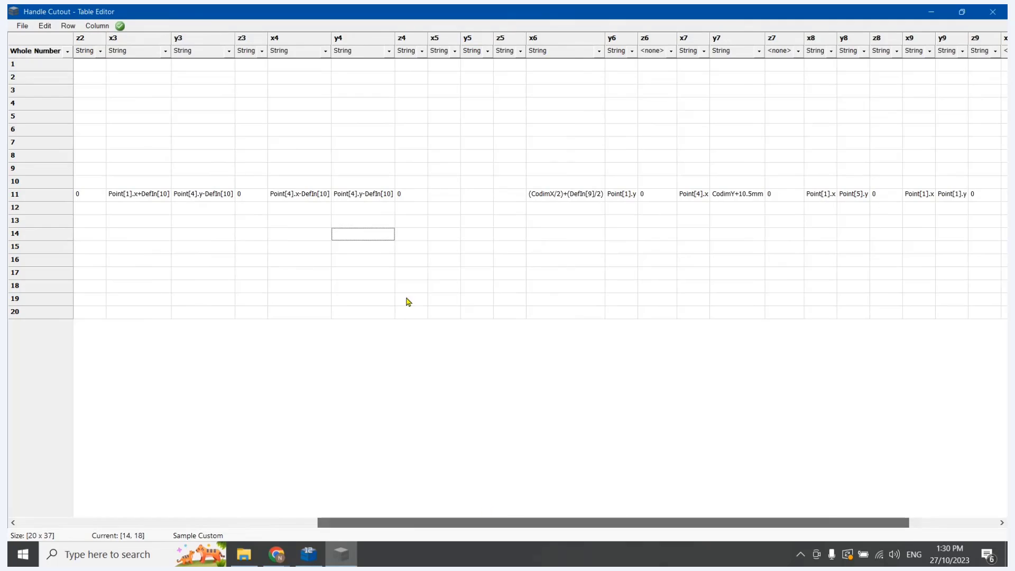
Copy row 11's x4 formula into x5 and change it to Point[4].x-(DefIn[10]/2)
{"action": "double_click", "coordinate": [303, 196]}
{"action": "key", "text": "ctrl+c"}
{"action": "key", "text": "Escape"}
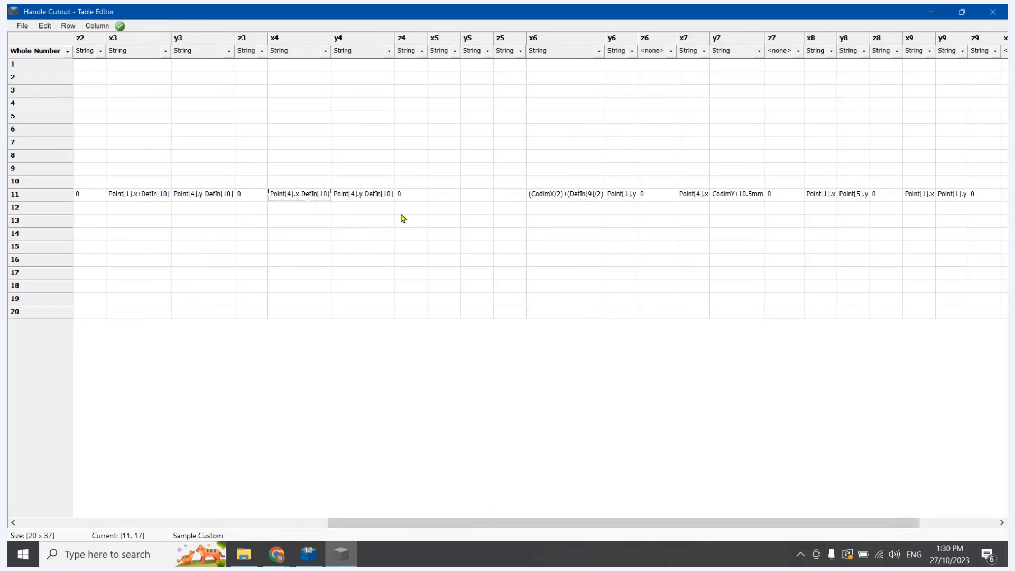
{"action": "left_click", "coordinate": [440, 201]}
{"action": "key", "text": "ctrl+v"}
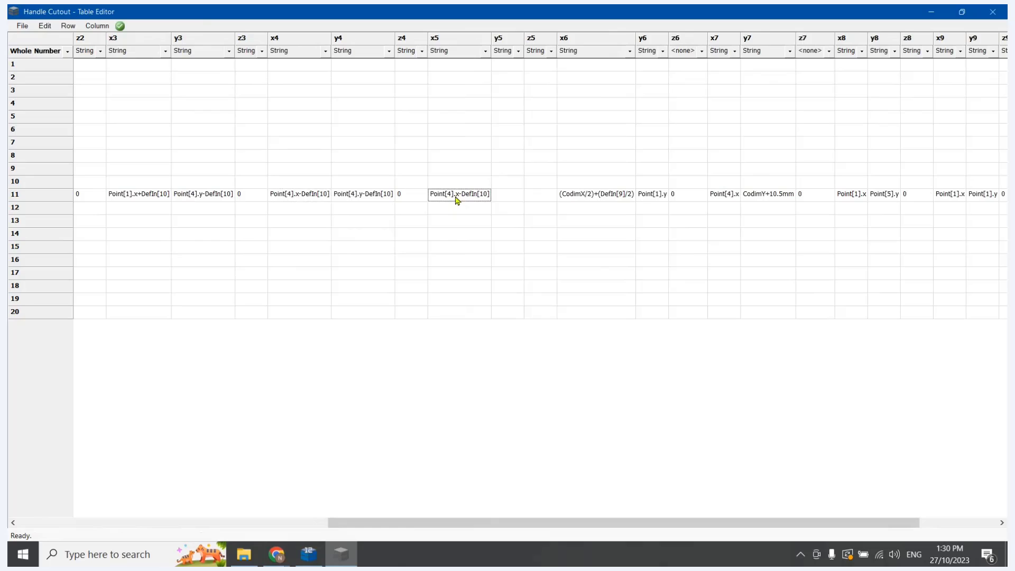
{"action": "double_click", "coordinate": [460, 195]}
{"action": "left_click", "coordinate": [450, 192]}
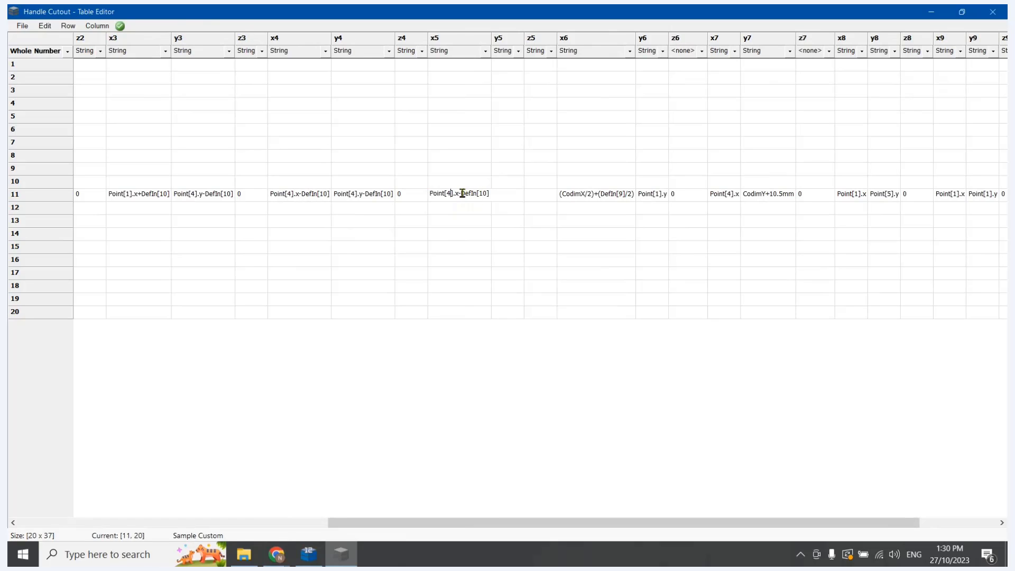
{"action": "type", "text": "("}
{"action": "left_click", "coordinate": [514, 277]}
Copy row 11's x5 formula into y5
{"action": "left_click", "coordinate": [471, 194]}
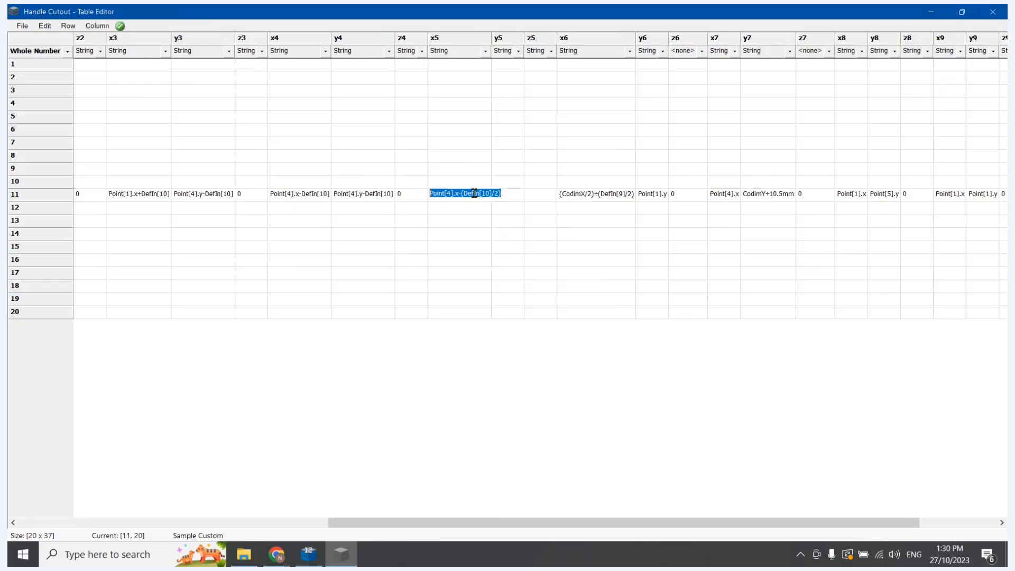
{"action": "key", "text": "ctrl+c"}
{"action": "left_click", "coordinate": [504, 195]}
{"action": "key", "text": "ctrl+v"}
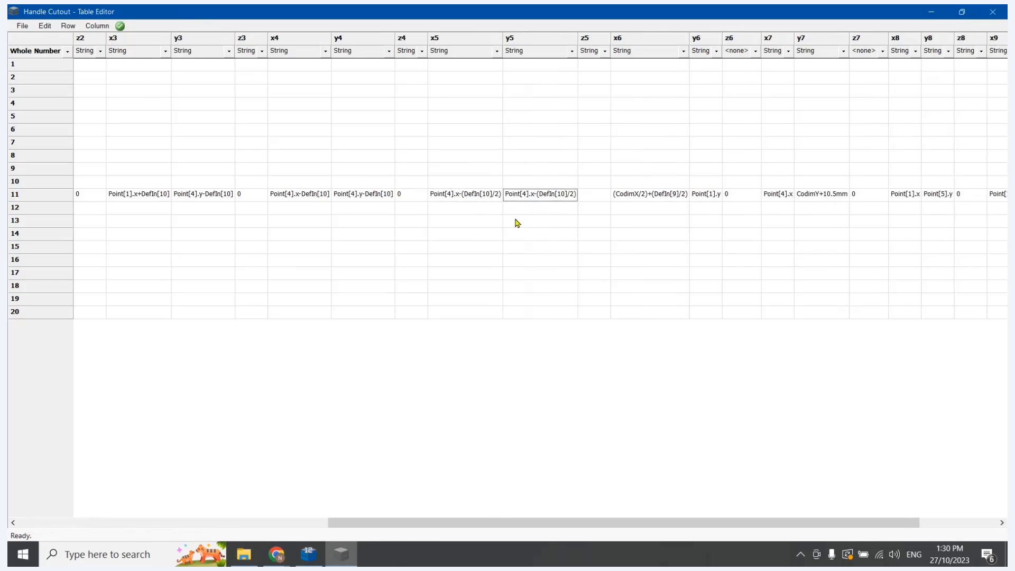
{"action": "left_click", "coordinate": [562, 195]}
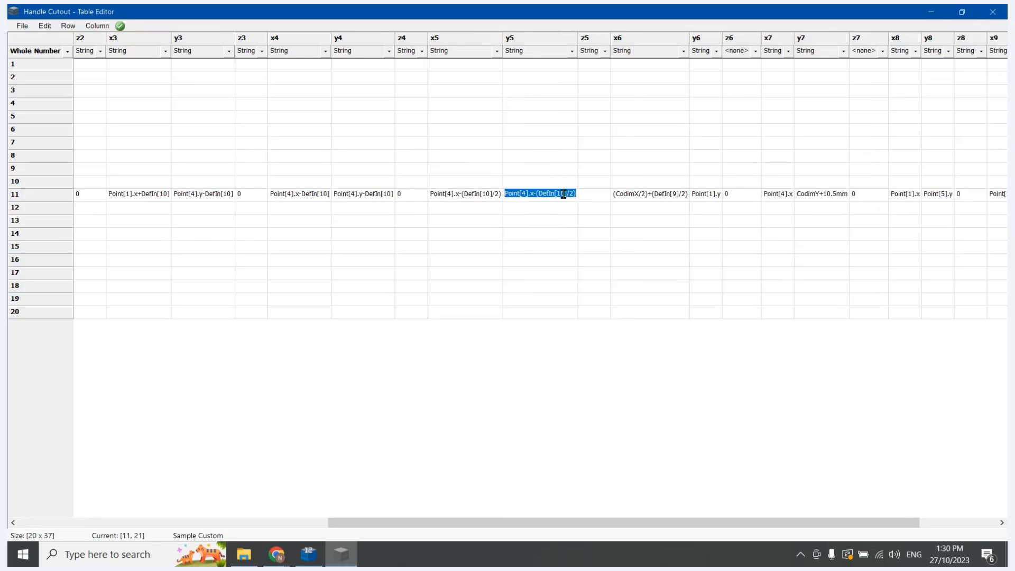
{"action": "left_click", "coordinate": [603, 260]}
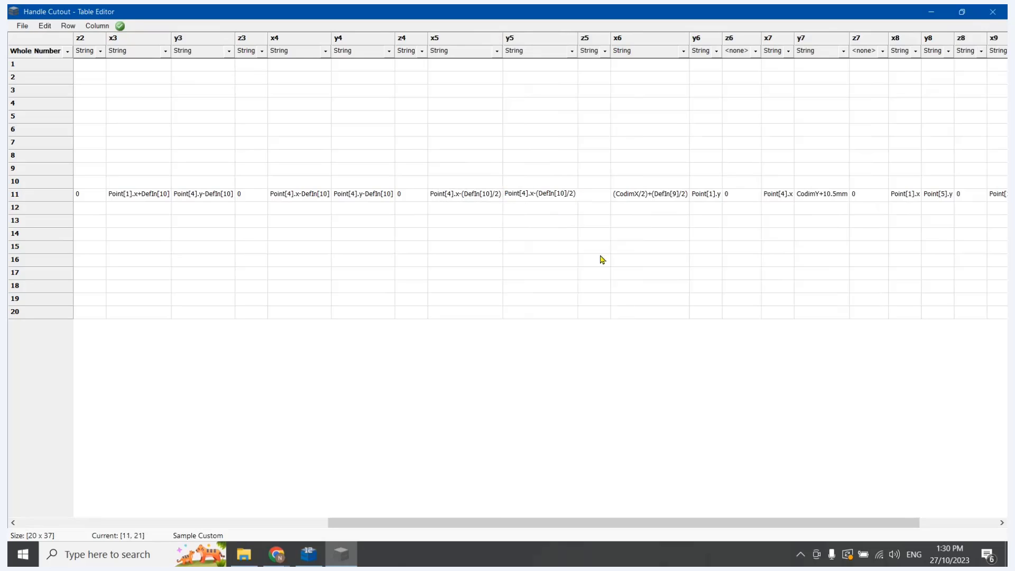
{"action": "left_click", "coordinate": [510, 226]}
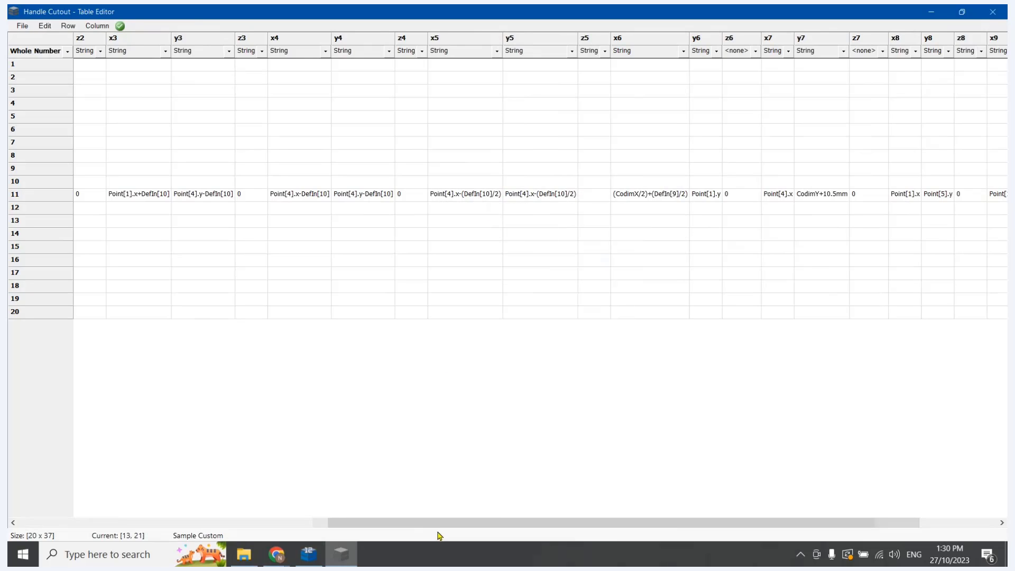
Recheck the point layout in CabMaster Designer, return to Table Editor, and set row 11's y5 to Point[2].y and z5 to 0
{"action": "left_click", "coordinate": [311, 556]}
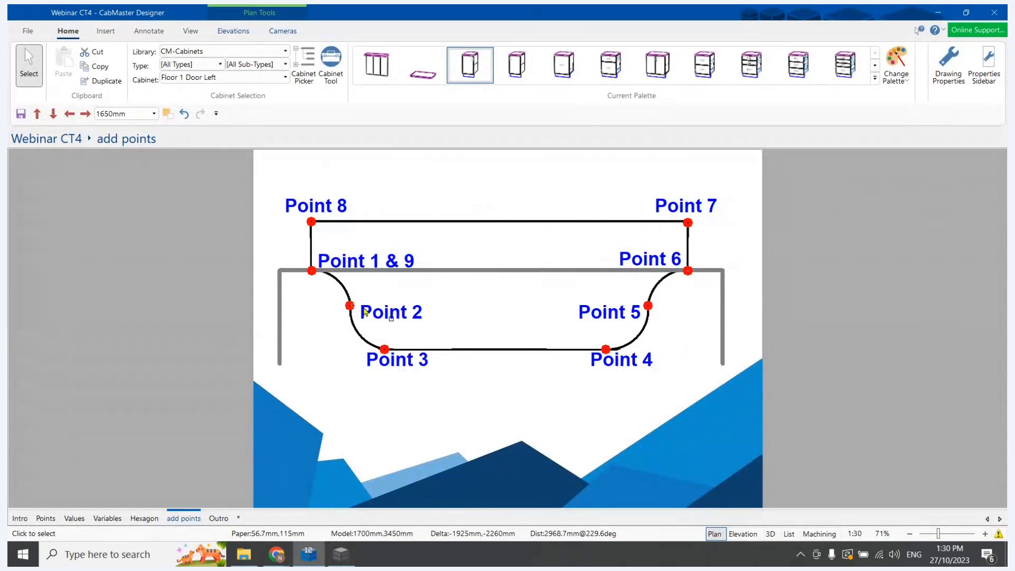
{"action": "left_click", "coordinate": [341, 554]}
{"action": "double_click", "coordinate": [546, 192]}
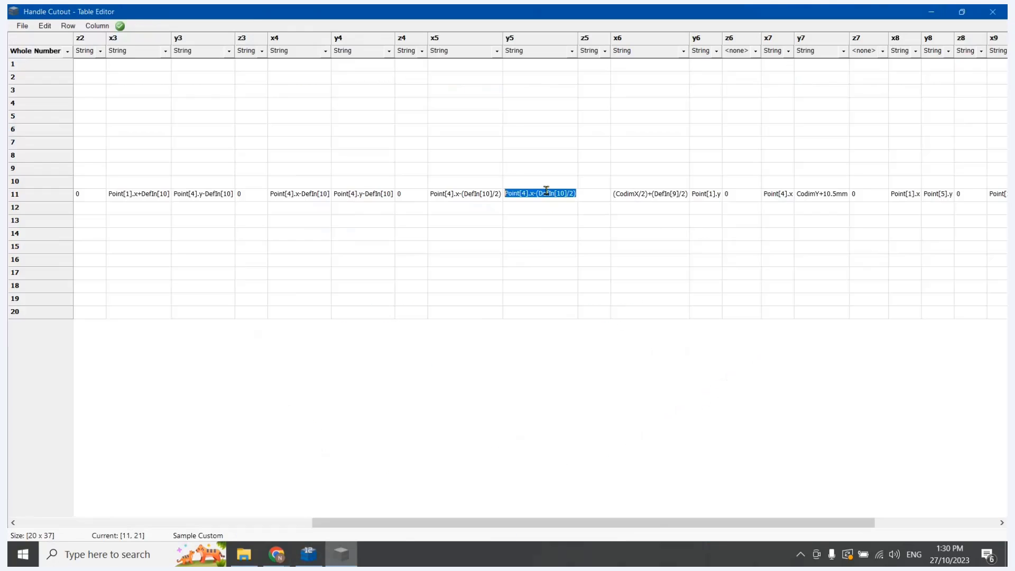
{"action": "type", "text": "P"}
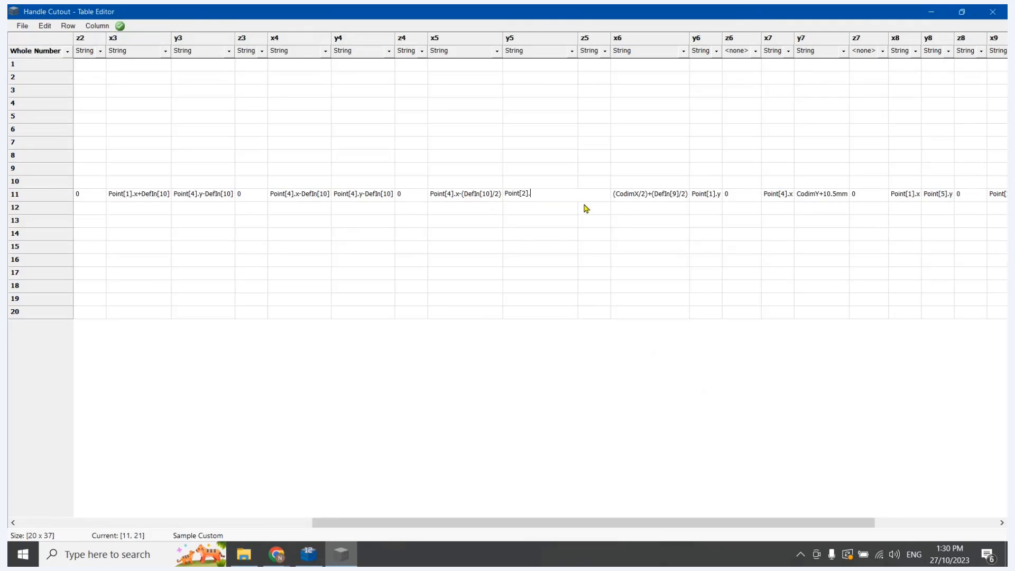
{"action": "type", "text": "oint[2].y"}
{"action": "key", "text": "Tab"}
{"action": "type", "text": "0"}
Save the Handle Cutout table with the new point 5 values
{"action": "left_click", "coordinate": [503, 232]}
{"action": "left_click", "coordinate": [22, 25]}
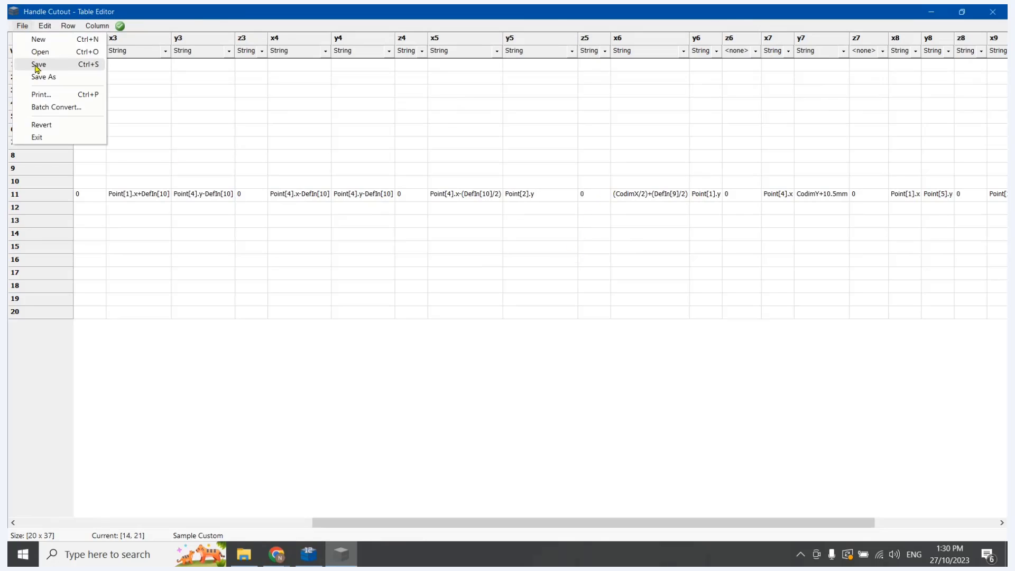
{"action": "left_click", "coordinate": [39, 64]}
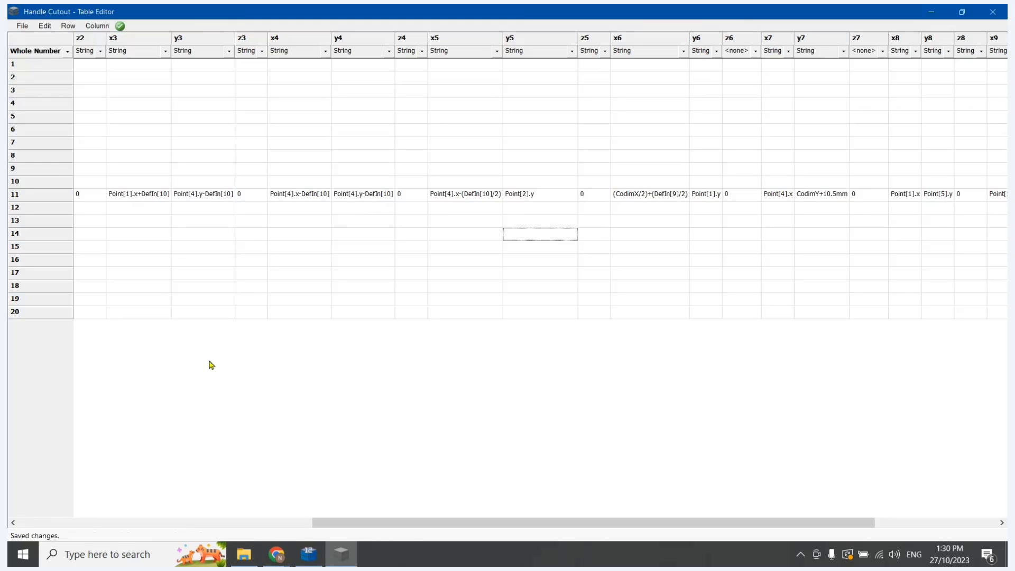
Review row 11's formulas from the first point onward and change y3 to Point[1].y-DefIn[10]
{"action": "left_click_drag", "start_coordinate": [366, 526], "coordinate": [144, 517]}
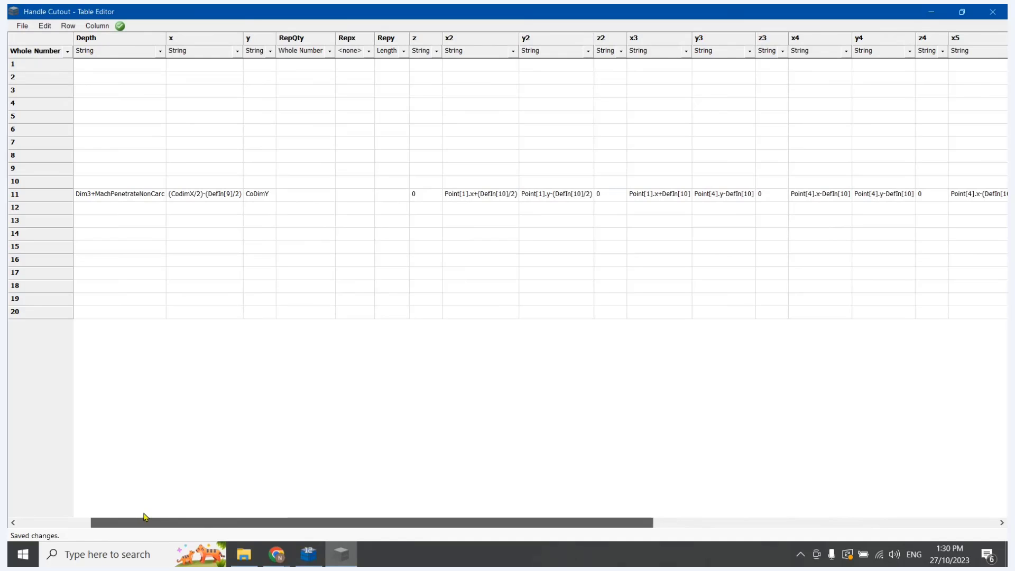
{"action": "left_click_drag", "start_coordinate": [145, 517], "coordinate": [91, 515]}
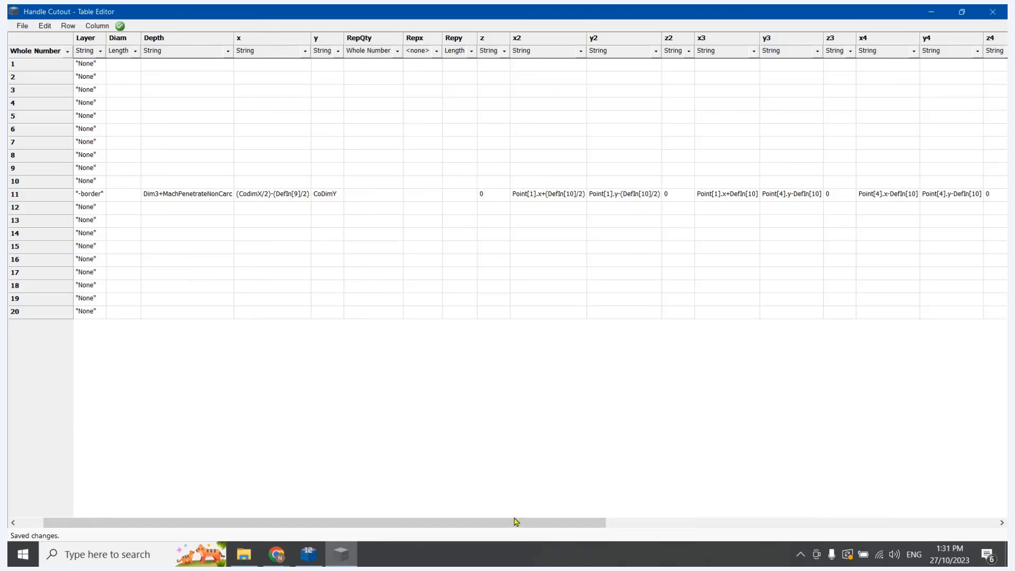
{"action": "left_click_drag", "start_coordinate": [516, 522], "coordinate": [637, 536]}
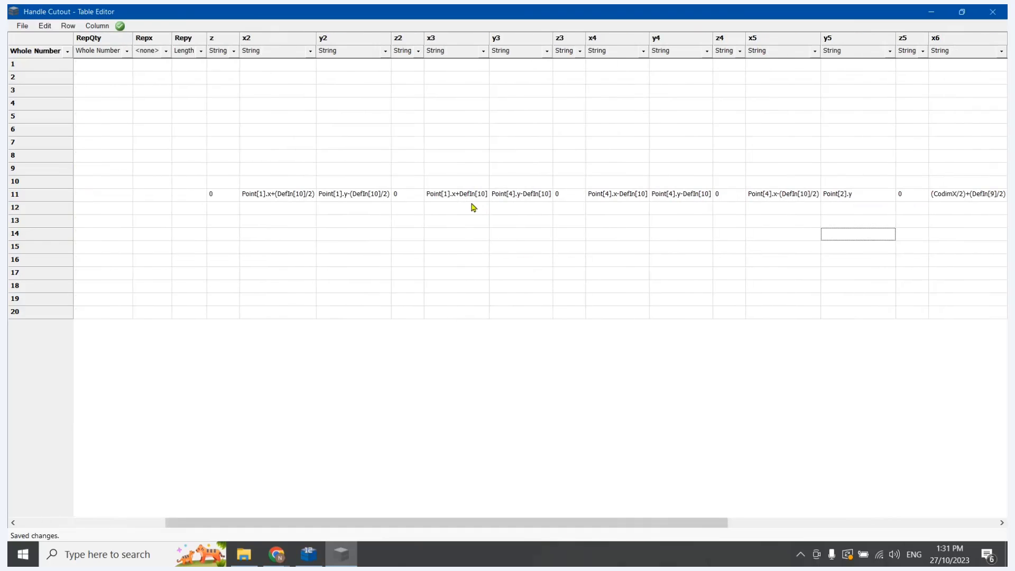
{"action": "left_click", "coordinate": [512, 193]}
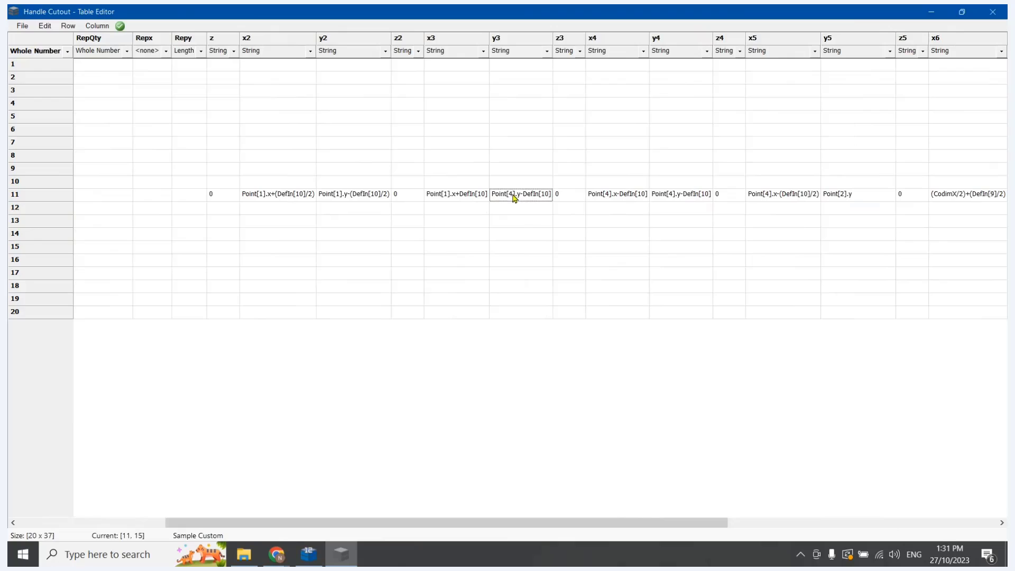
{"action": "left_click", "coordinate": [513, 193]}
{"action": "left_click", "coordinate": [512, 193]}
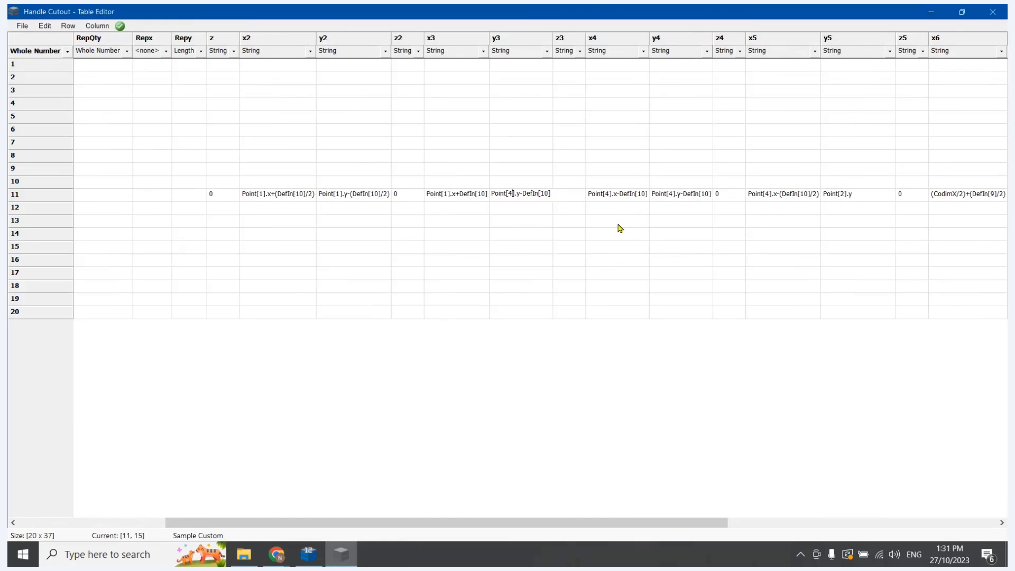
{"action": "key", "text": "BackSpace"}
{"action": "type", "text": "1"}
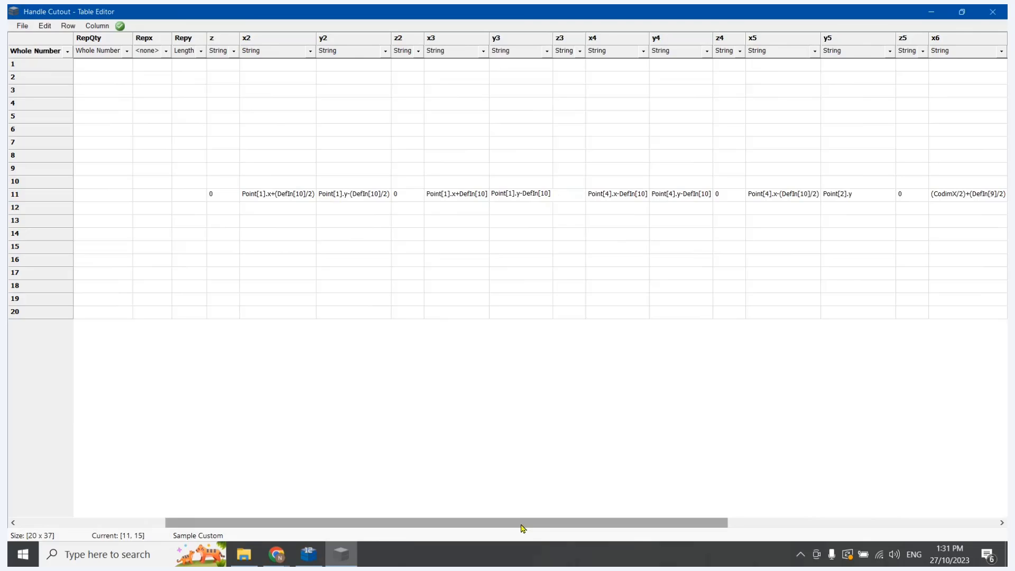
Change row 11's x4 formula to Point[6].x-DefIn[10]
{"action": "left_click_drag", "start_coordinate": [522, 528], "coordinate": [548, 527]}
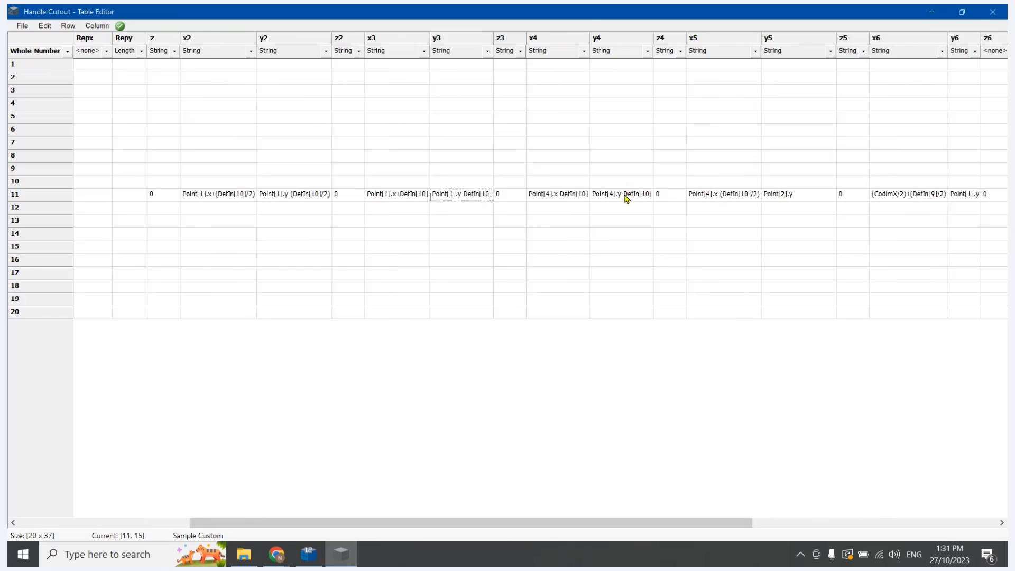
{"action": "double_click", "coordinate": [551, 199]}
{"action": "left_click", "coordinate": [550, 196]}
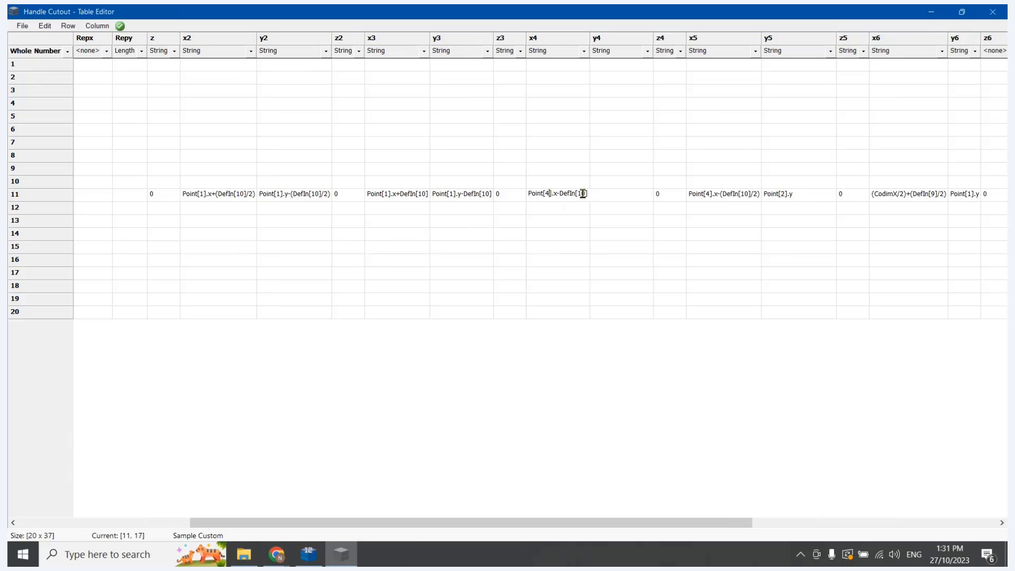
{"action": "key", "text": "BackSpace"}
{"action": "type", "text": "6"}
Check the point layout in CabMaster Designer, return to Table Editor, and change row 11's y4 formula to Point[1].y-DefIn[10]
{"action": "left_click", "coordinate": [308, 555]}
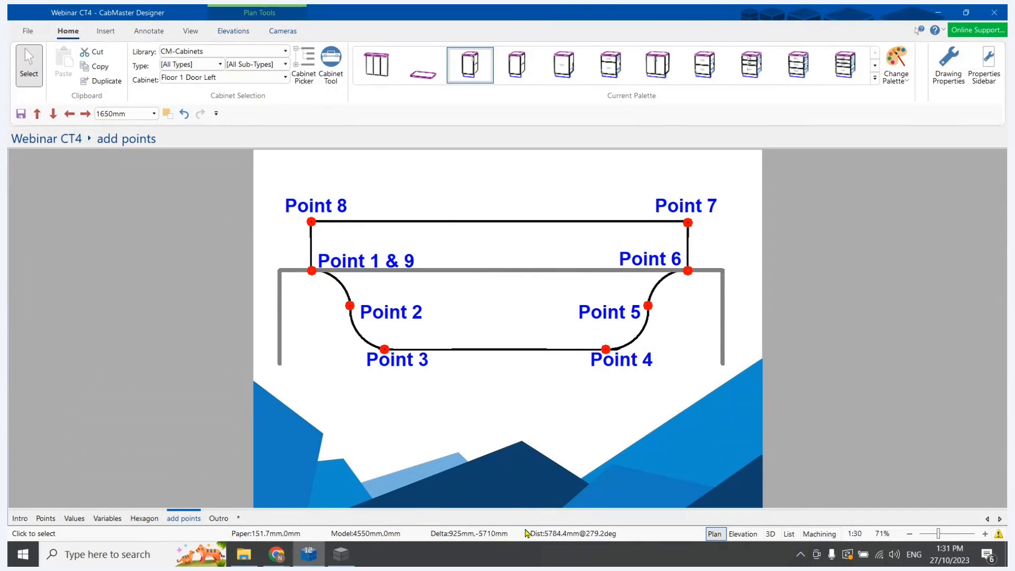
{"action": "left_click", "coordinate": [340, 562]}
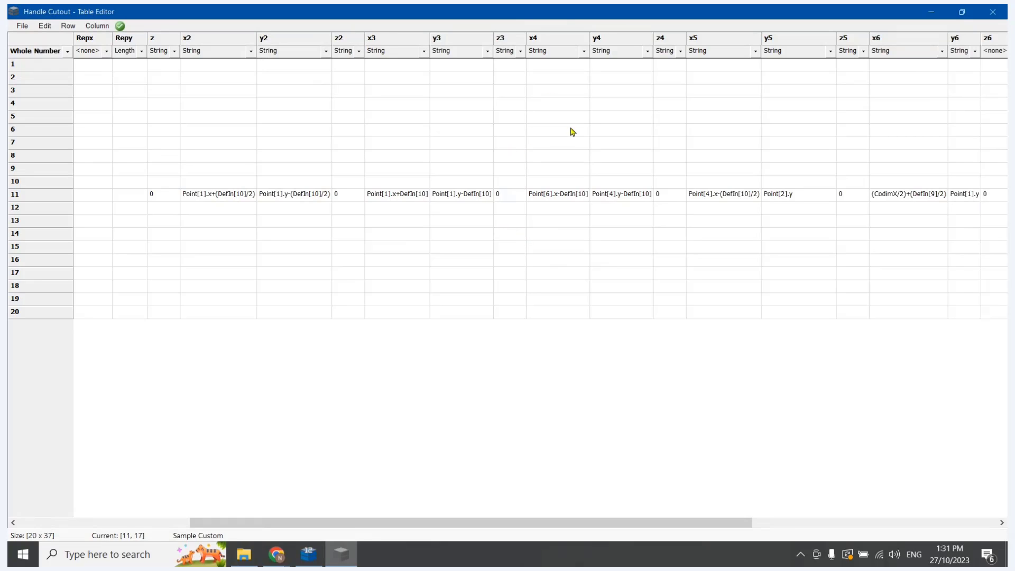
{"action": "left_click", "coordinate": [615, 194]}
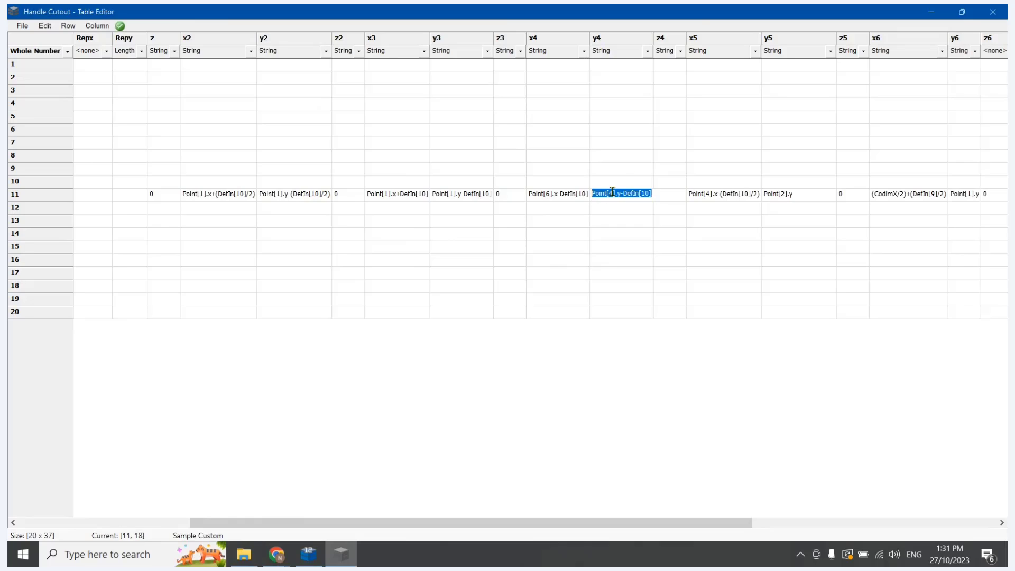
{"action": "left_click", "coordinate": [612, 192]}
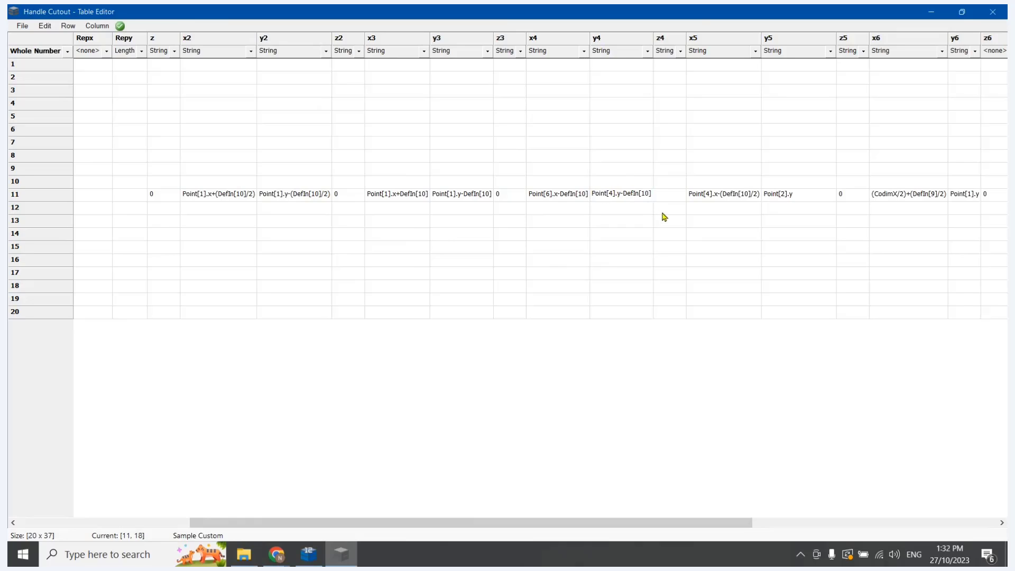
{"action": "key", "text": "BackSpace"}
{"action": "type", "text": "1"}
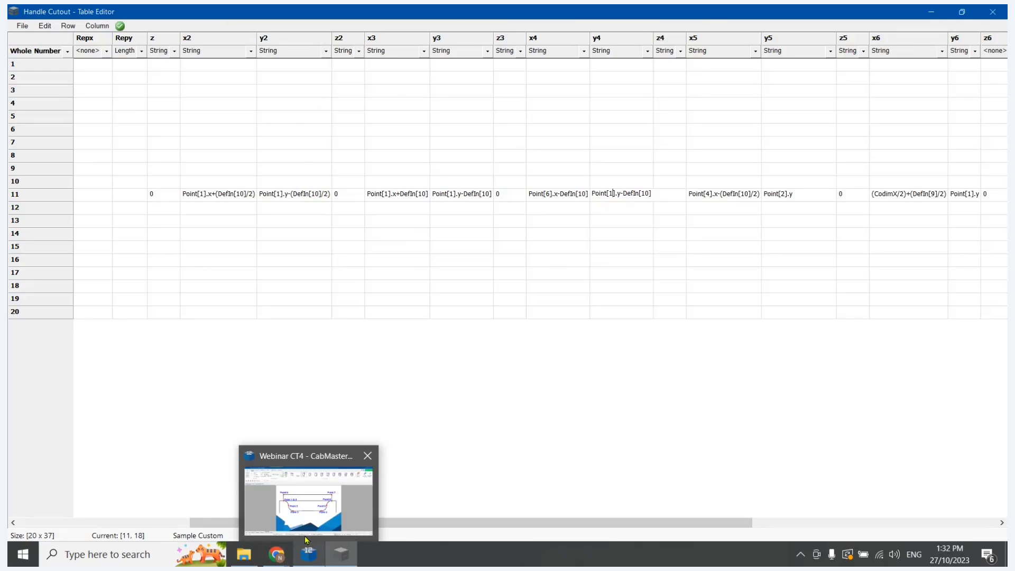
Check Point 4 in CabMaster Designer, return to Table Editor, and change row 11's y4 formula to Point[1].y+DefIn[10]
{"action": "left_click", "coordinate": [302, 526]}
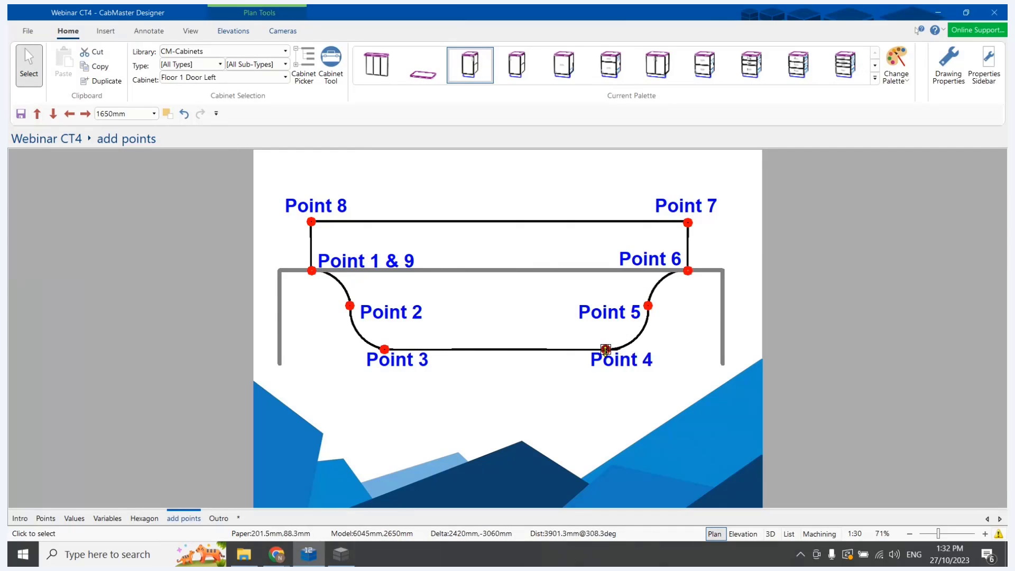
{"action": "mouse_move", "coordinate": [341, 554]}
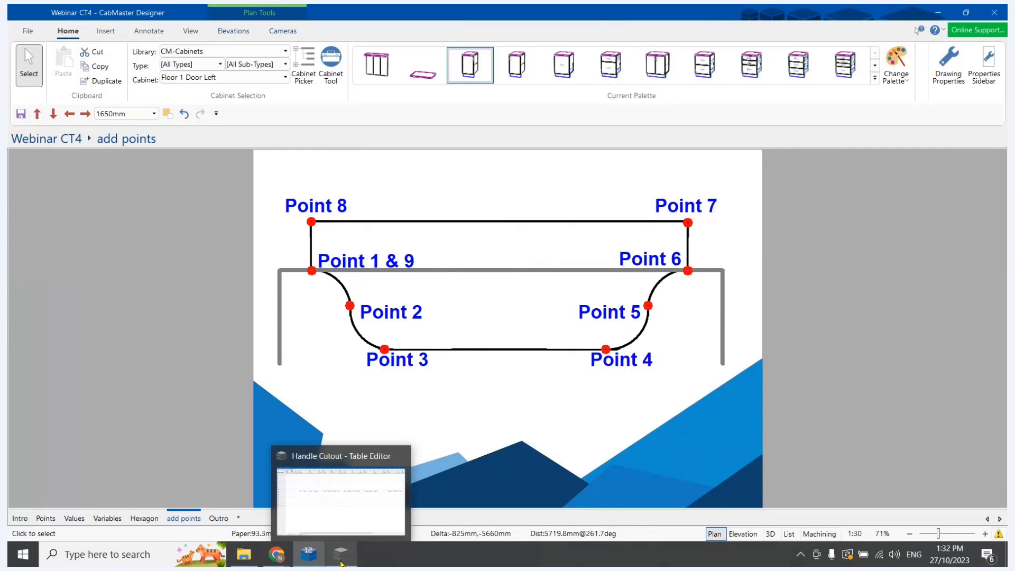
{"action": "left_click", "coordinate": [344, 521]}
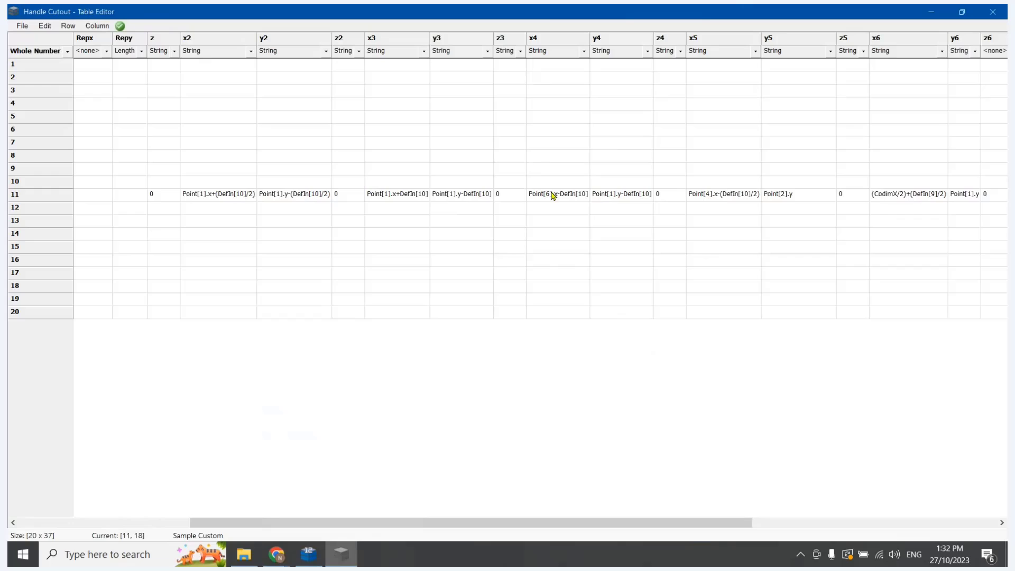
{"action": "left_click", "coordinate": [616, 198]}
{"action": "left_click", "coordinate": [614, 210]}
{"action": "left_click", "coordinate": [588, 200]}
{"action": "left_click", "coordinate": [610, 204]}
{"action": "left_click", "coordinate": [618, 195]}
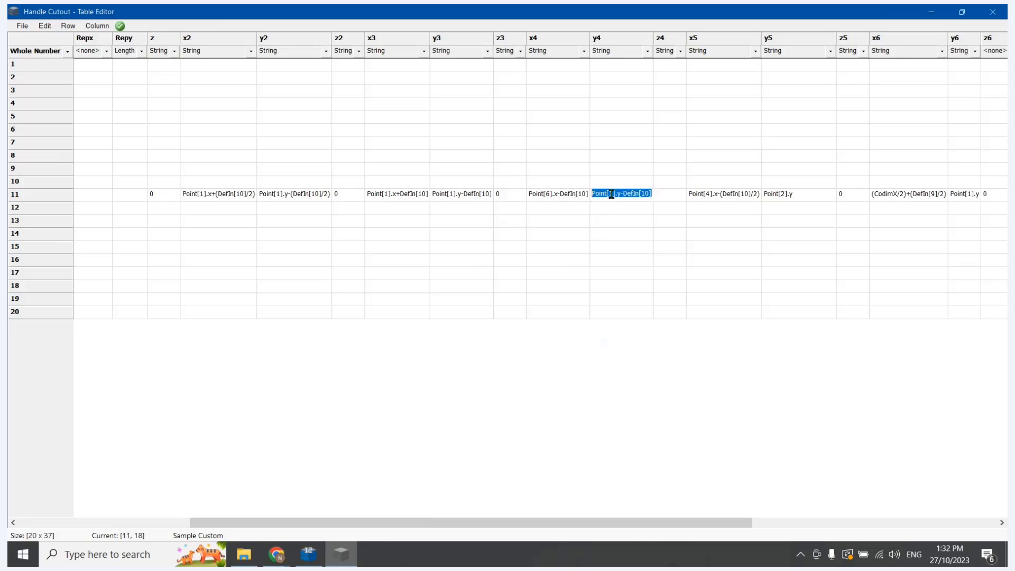
{"action": "left_click", "coordinate": [613, 194]}
{"action": "left_click", "coordinate": [623, 195]}
{"action": "key", "text": "BackSpace"}
{"action": "type", "text": "+"}
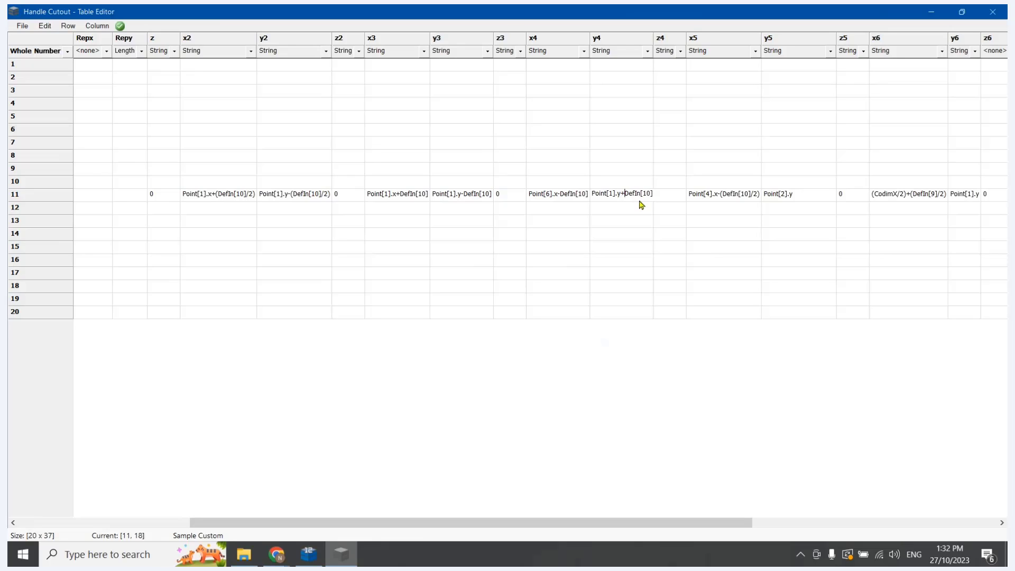
Save the Handle Cutout table with the edited point 3 and point 4 formulas
{"action": "left_click", "coordinate": [630, 233]}
{"action": "left_click", "coordinate": [22, 27]}
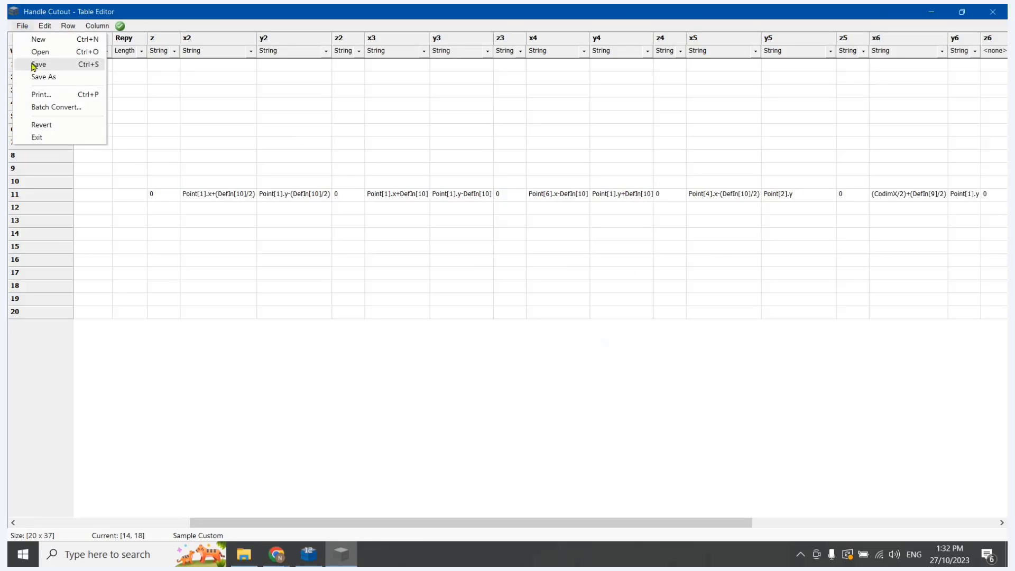
{"action": "left_click", "coordinate": [34, 65]}
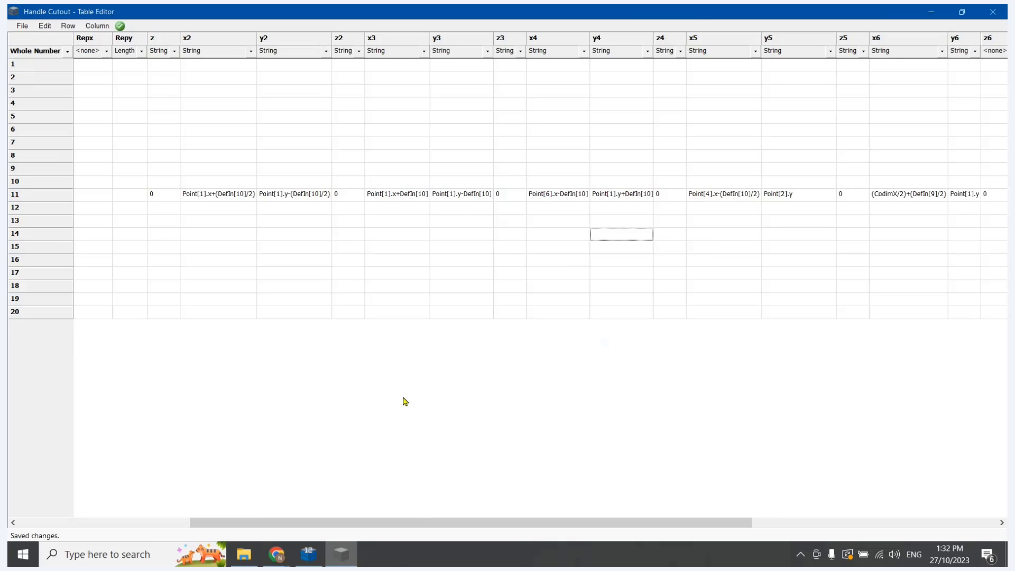
Change row 11's x5 formula to Point[5].x-(DefIn[10]/2)
{"action": "left_click_drag", "start_coordinate": [438, 524], "coordinate": [637, 519]}
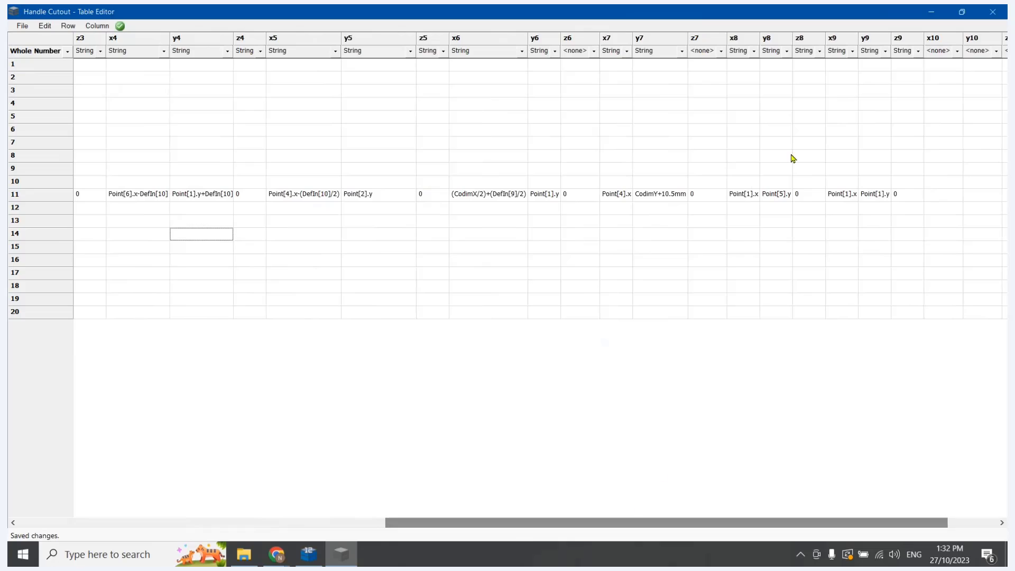
{"action": "double_click", "coordinate": [307, 198]}
{"action": "left_click", "coordinate": [290, 194]}
{"action": "key", "text": "BackSpace"}
{"action": "type", "text": "5"}
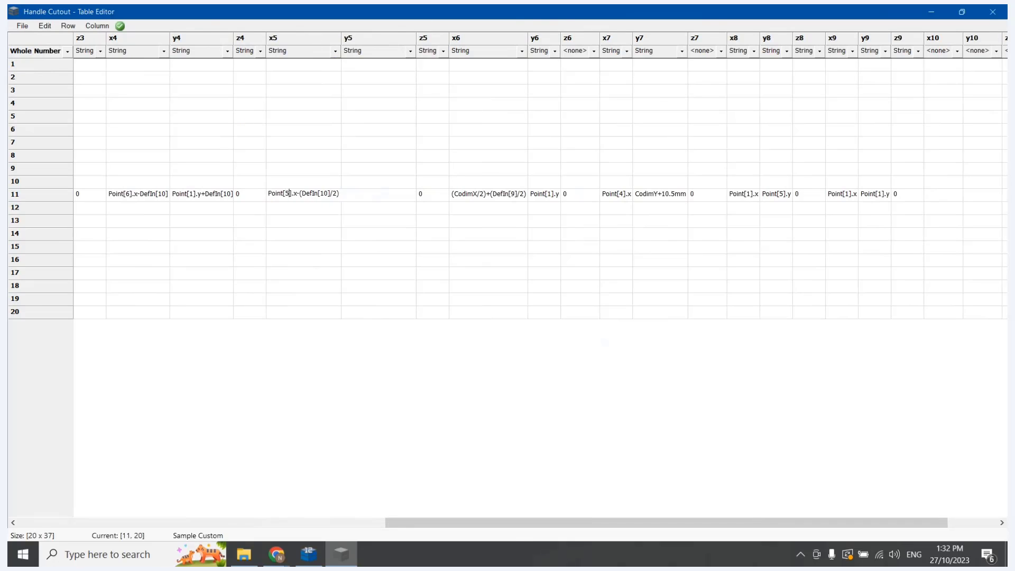
{"action": "left_click_drag", "start_coordinate": [518, 527], "coordinate": [371, 524]}
{"action": "left_click", "coordinate": [576, 237]}
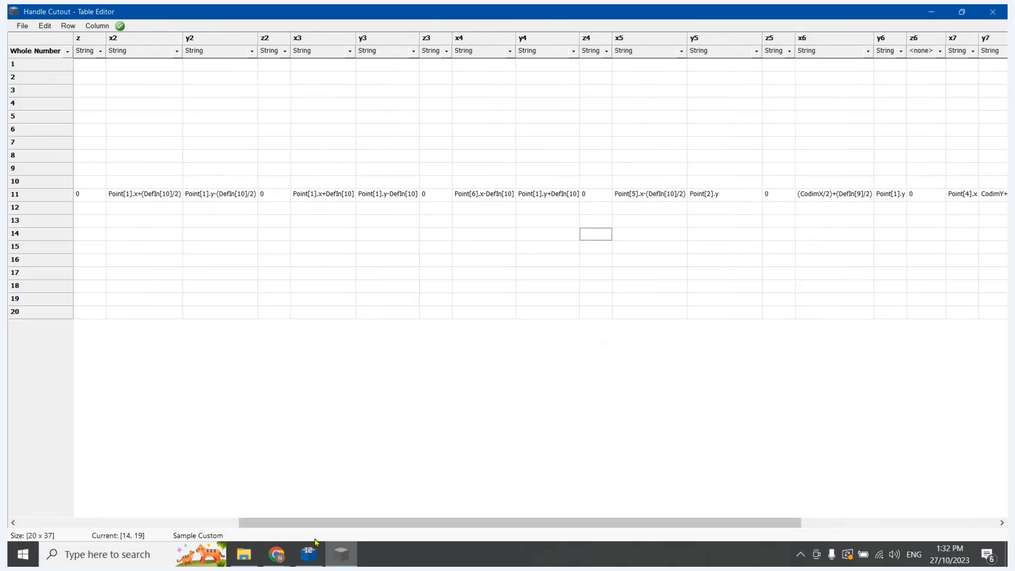
Check Point 6 in CabMaster Designer, return to Table Editor, and change row 11's y4 formula to Point[6].y-DefIn[10]
{"action": "left_click", "coordinate": [309, 554]}
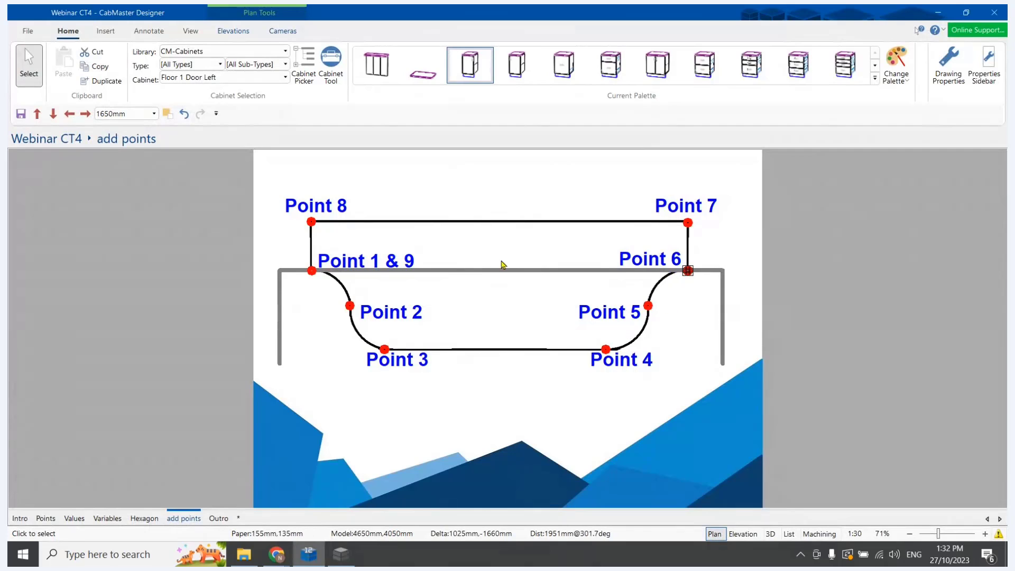
{"action": "left_click", "coordinate": [341, 554]}
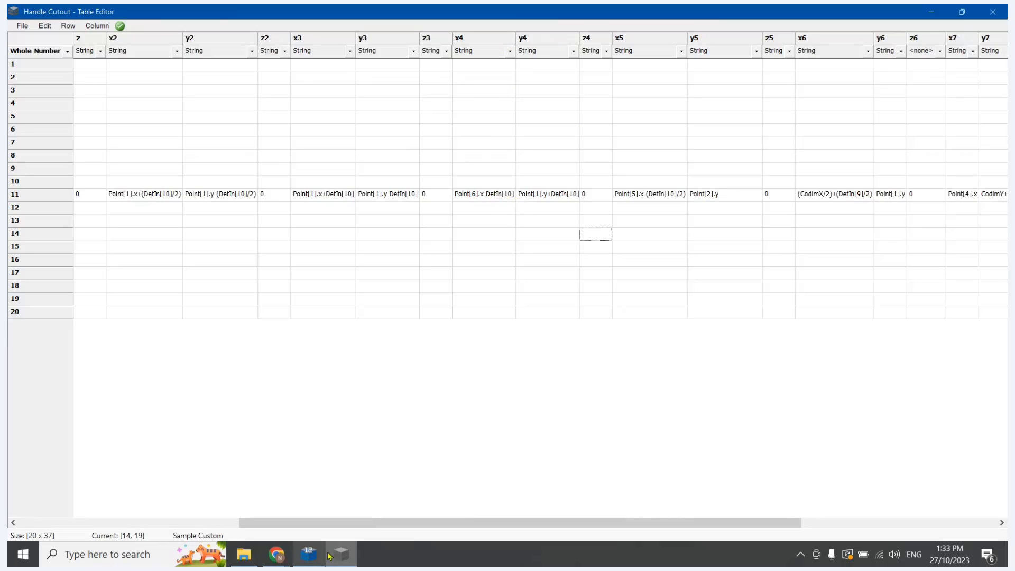
{"action": "left_click", "coordinate": [540, 194]}
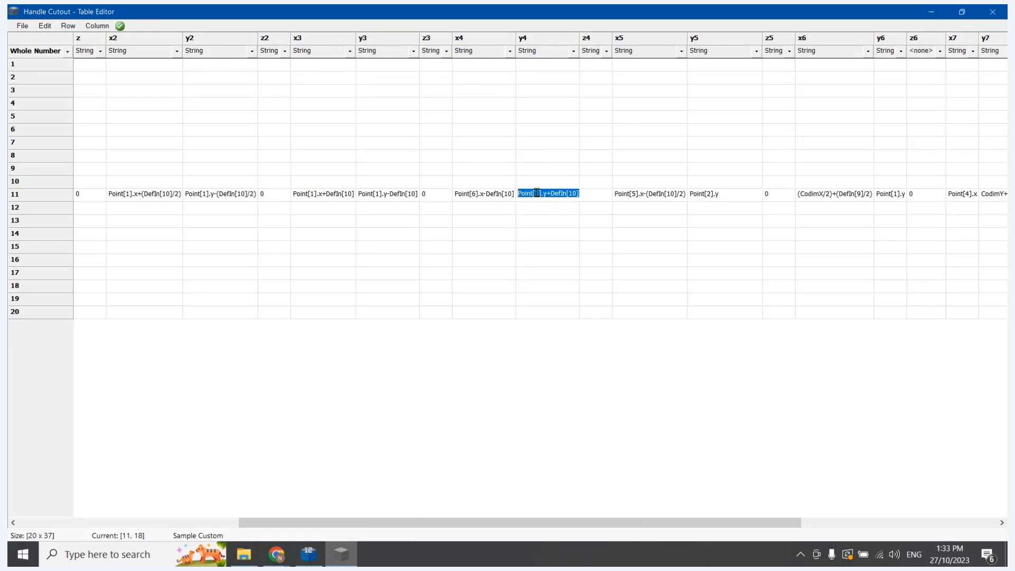
{"action": "left_click", "coordinate": [540, 194]}
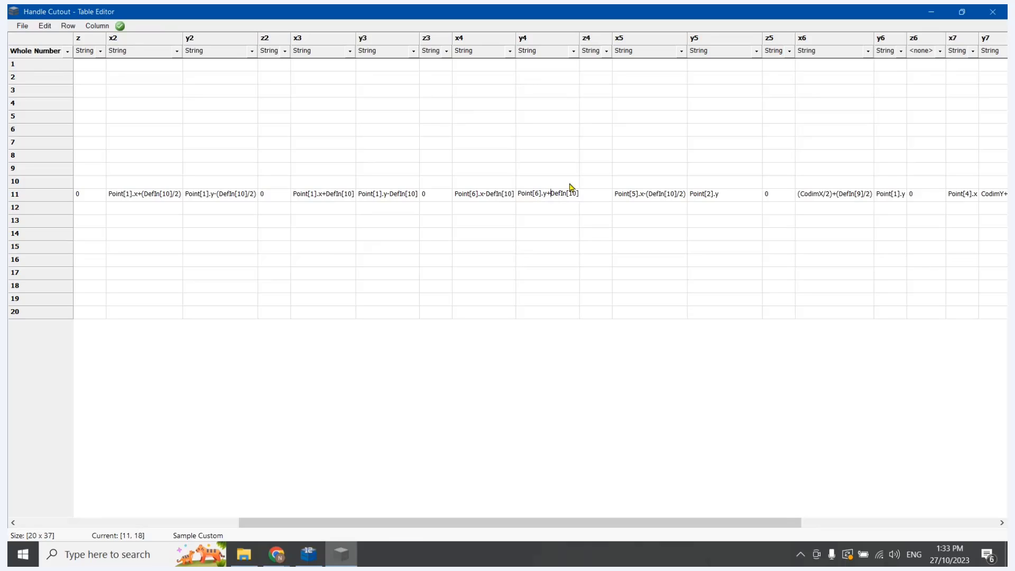
{"action": "key", "text": "BackSpace"}
{"action": "type", "text": "1"}
{"action": "key", "text": "BackSpace"}
{"action": "type", "text": "-"}
Change row 11's x5 formula to Point[6].x-(DefIn[10]/2)
{"action": "left_click_drag", "start_coordinate": [482, 523], "coordinate": [561, 484]}
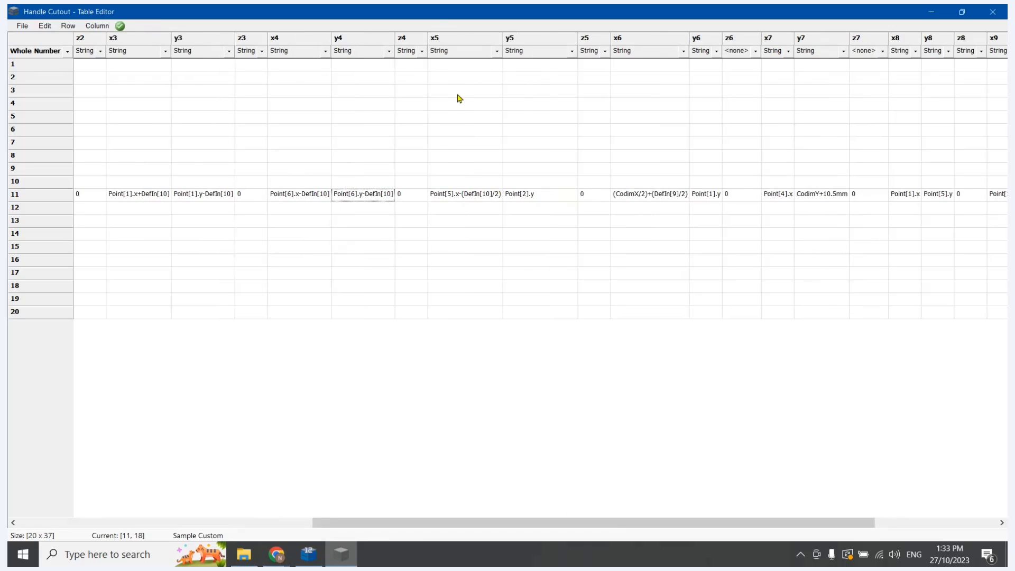
{"action": "left_click_drag", "start_coordinate": [516, 523], "coordinate": [303, 52]}
{"action": "left_click", "coordinate": [456, 200]}
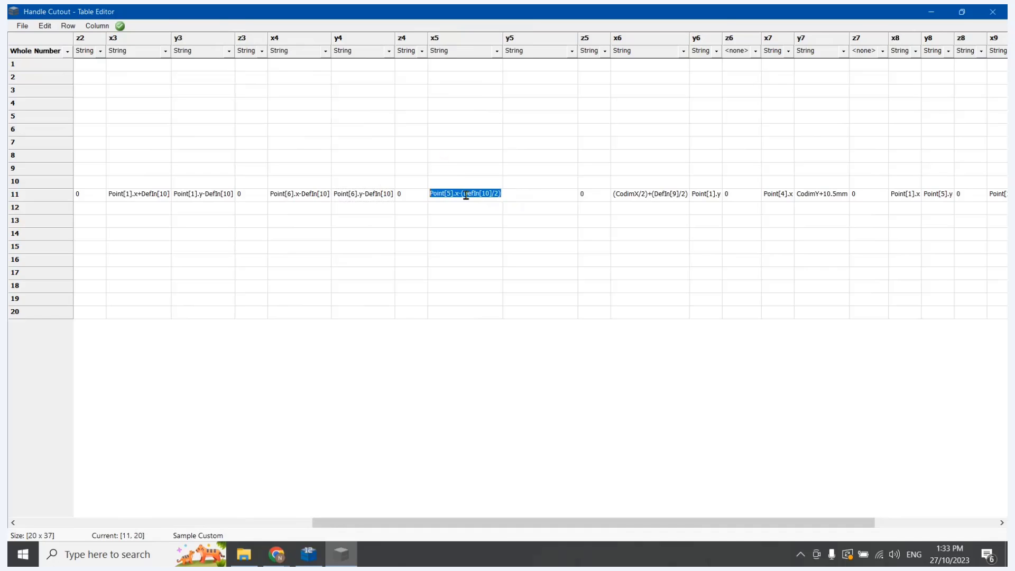
{"action": "key", "text": "Return"}
{"action": "double_click", "coordinate": [451, 197]}
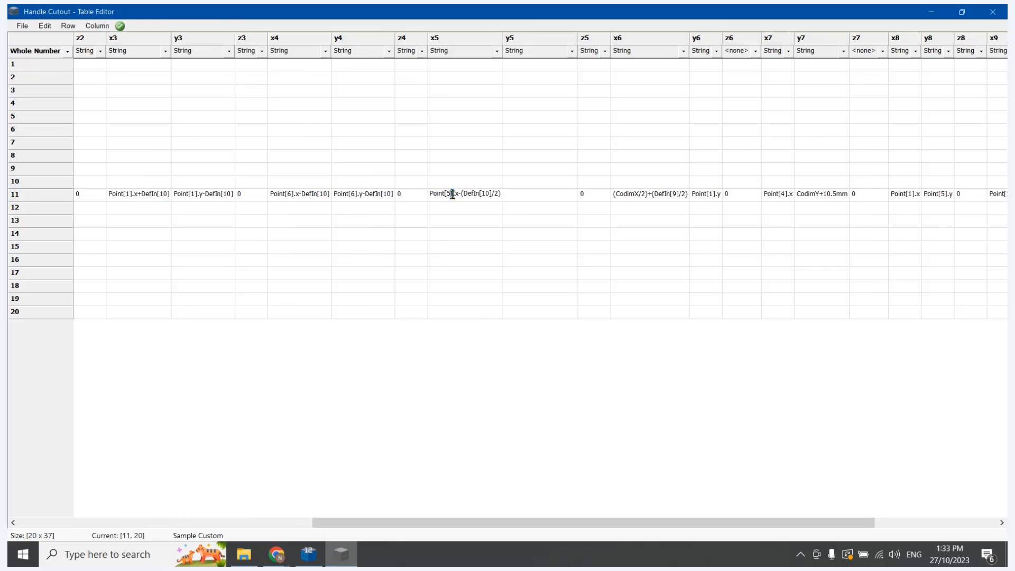
{"action": "key", "text": "BackSpace"}
{"action": "type", "text": "6"}
{"action": "key", "text": "Tab"}
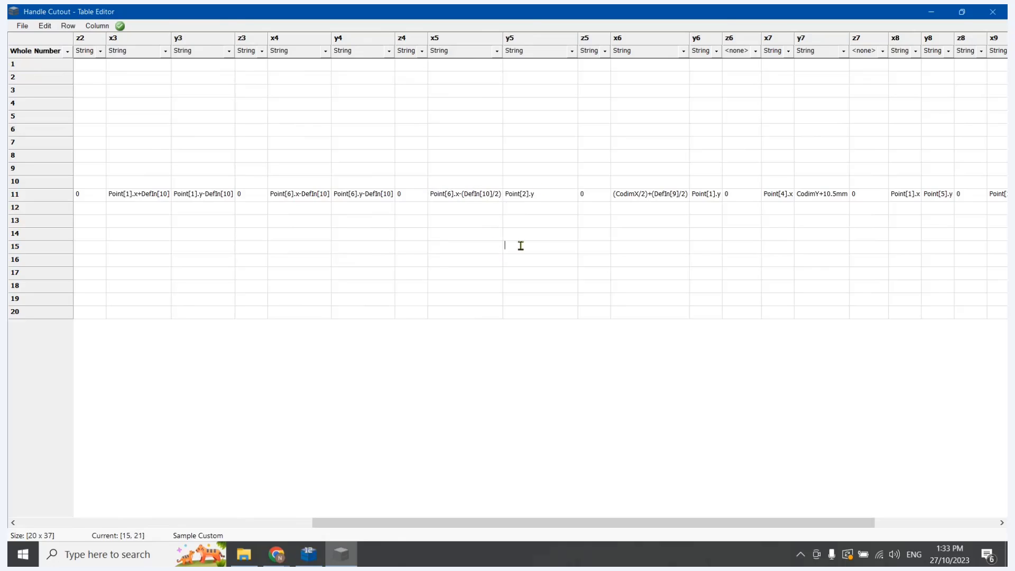
Check row 11's y5 formula against Points 2 and 5 in CabMaster Designer and return to Table Editor
{"action": "left_click", "coordinate": [531, 199]}
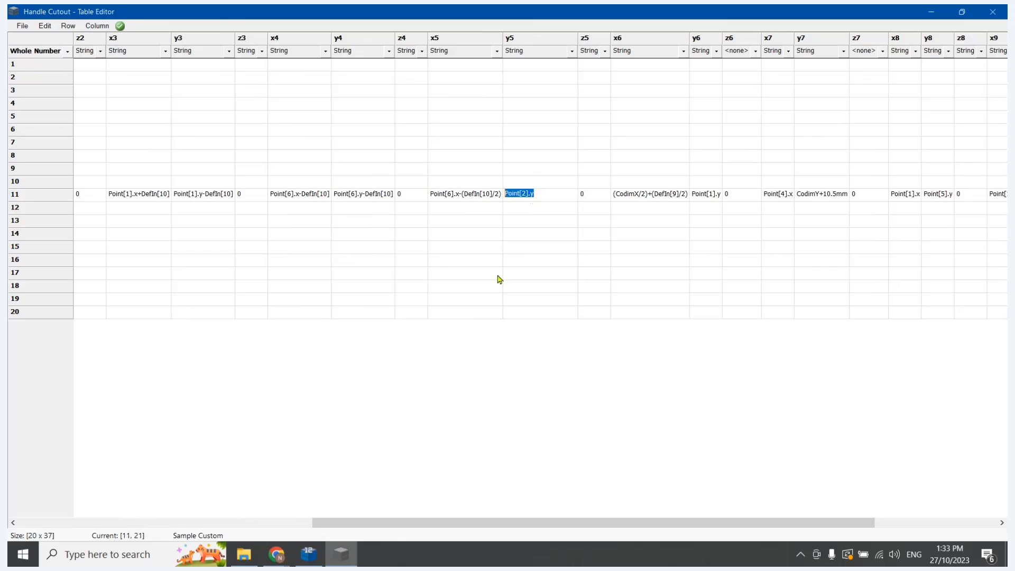
{"action": "left_click", "coordinate": [307, 555]}
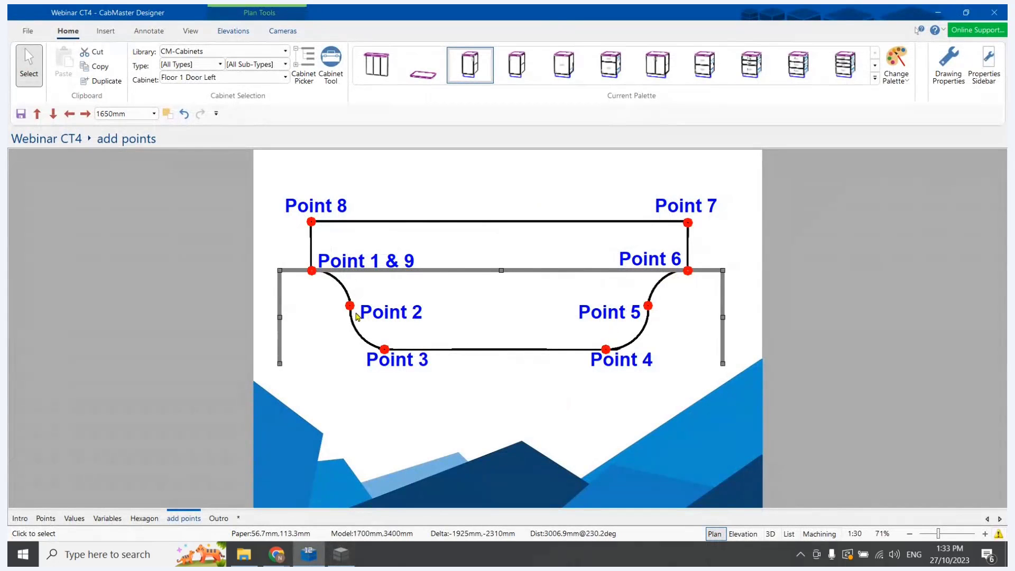
{"action": "left_click", "coordinate": [341, 554]}
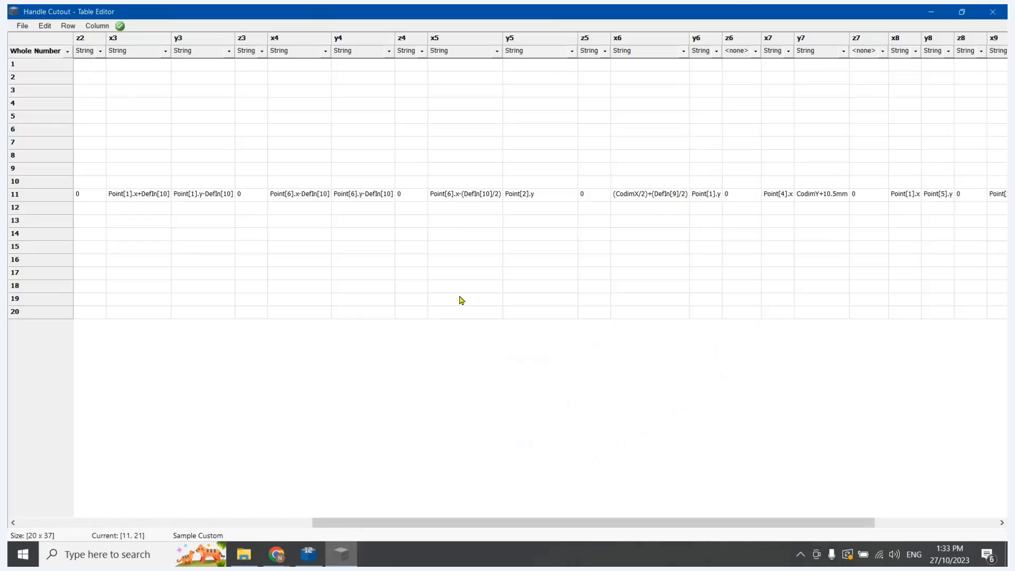
Check the point diagram in CabMaster Designer, return to Table Editor, and change row 11's x7 formula to Point[6].x
{"action": "left_click_drag", "start_coordinate": [458, 522], "coordinate": [567, 522]}
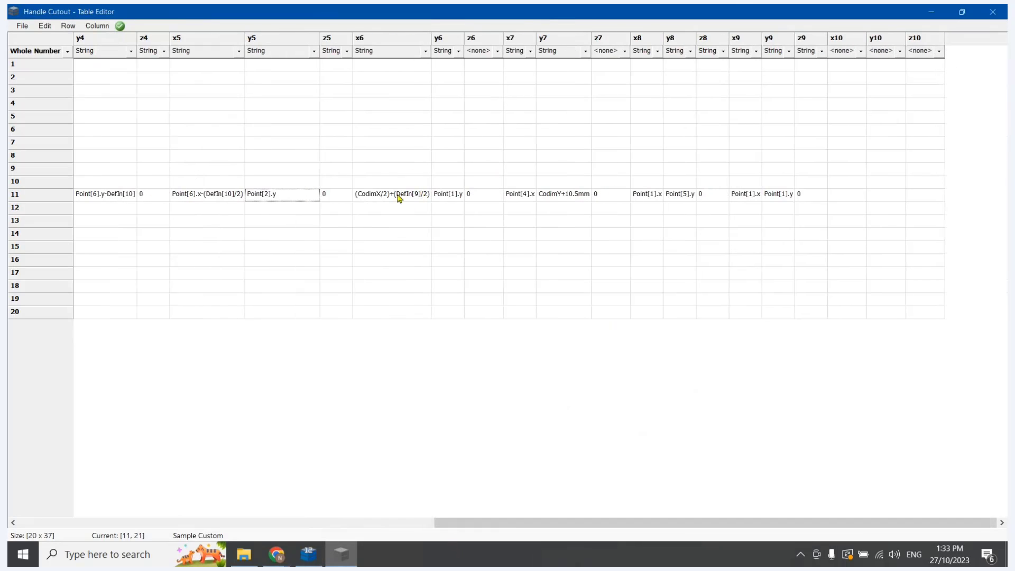
{"action": "left_click", "coordinate": [312, 556]}
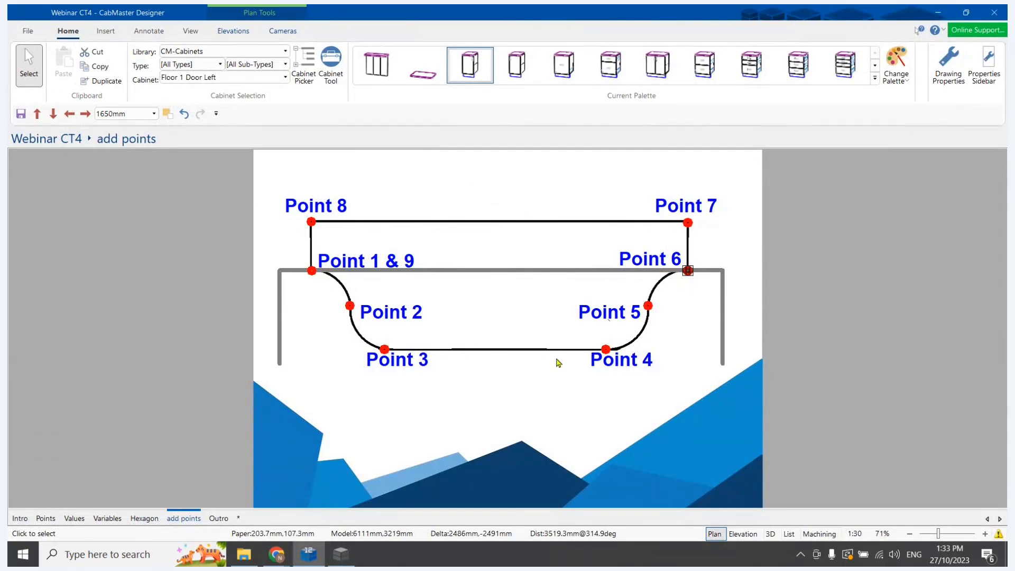
{"action": "key", "text": "alt+Tab"}
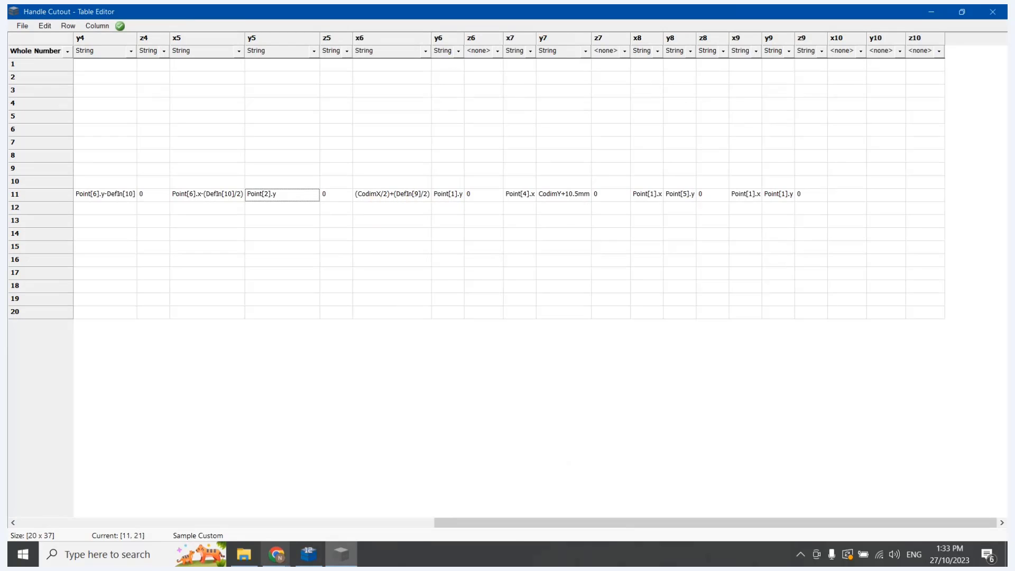
{"action": "left_click", "coordinate": [296, 556]}
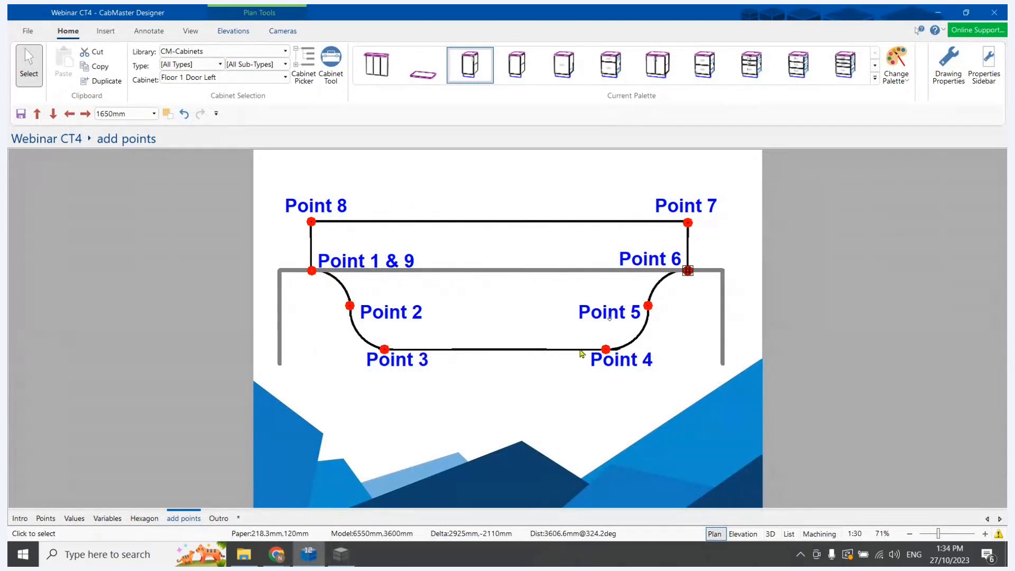
{"action": "left_click", "coordinate": [341, 554]}
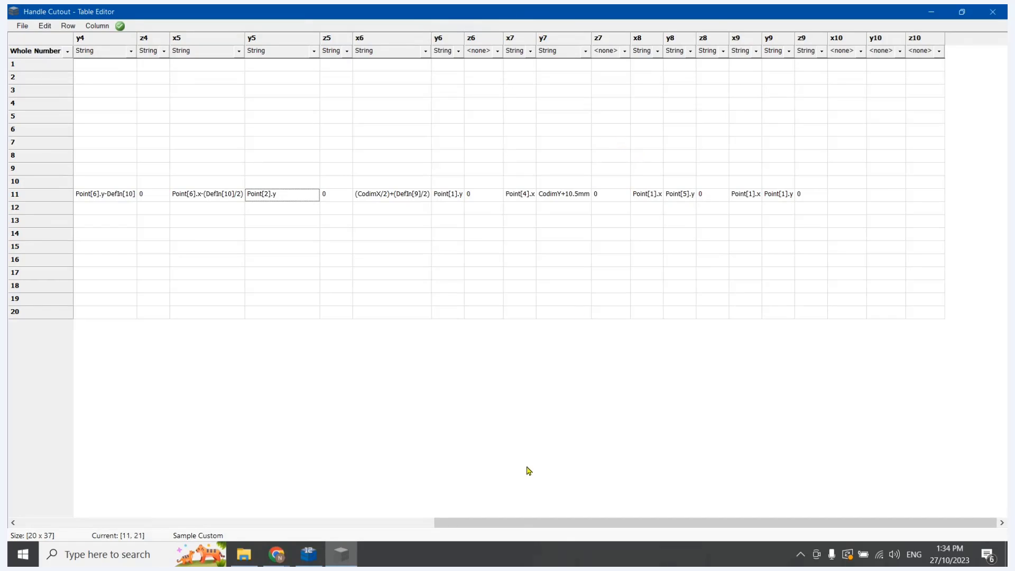
{"action": "double_click", "coordinate": [525, 199]}
{"action": "left_click", "coordinate": [526, 196]}
{"action": "type", "text": "6"}
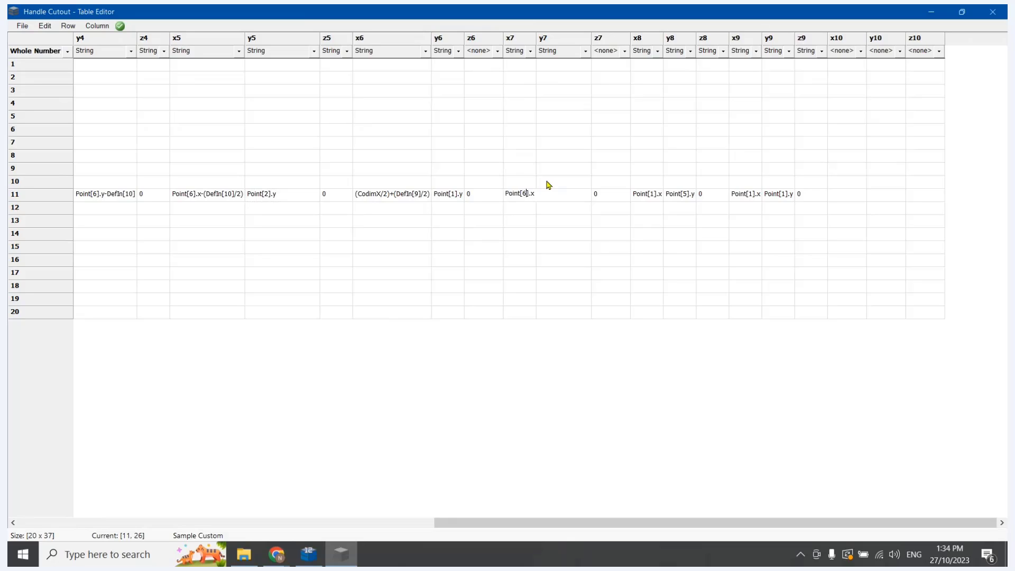
{"action": "left_click", "coordinate": [583, 235]}
Change row 11's y8 formula to Point[7].y, check Point 8 in CabMaster Designer, and return to Table Editor
{"action": "left_click", "coordinate": [688, 195]}
{"action": "left_click", "coordinate": [688, 195]}
{"action": "type", "text": "10.5mm"}
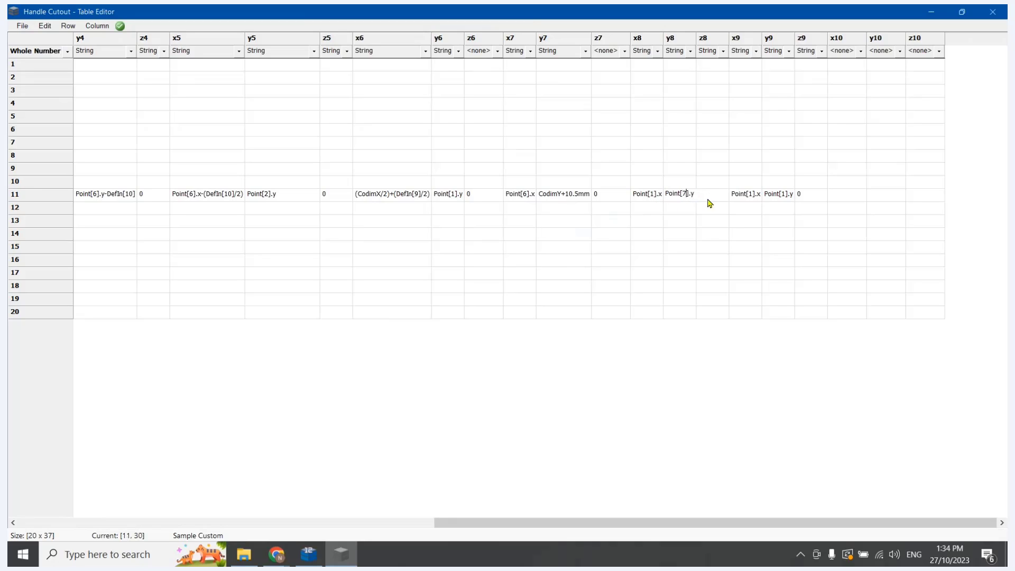
{"action": "left_click", "coordinate": [308, 554]}
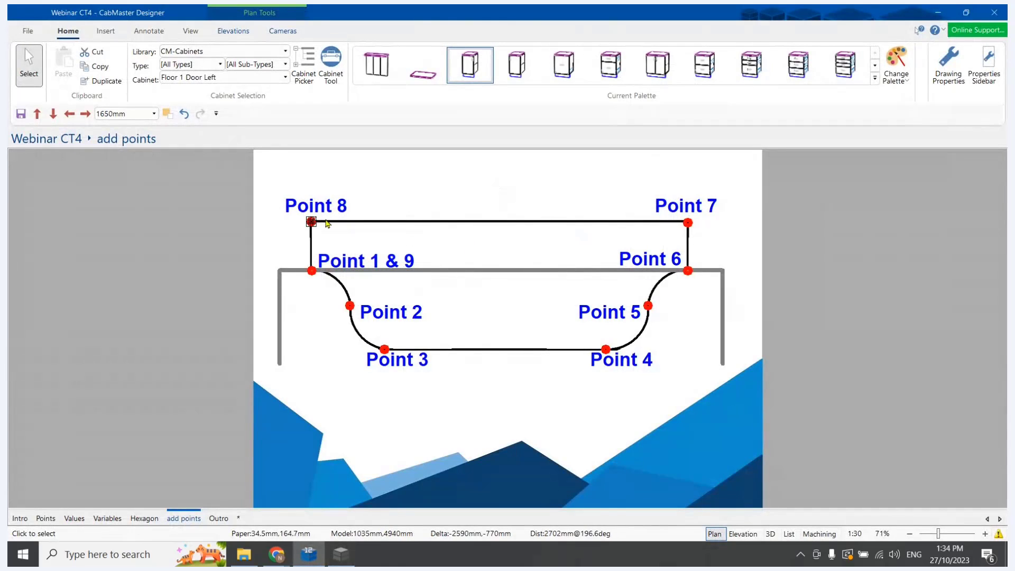
{"action": "left_click", "coordinate": [349, 558]}
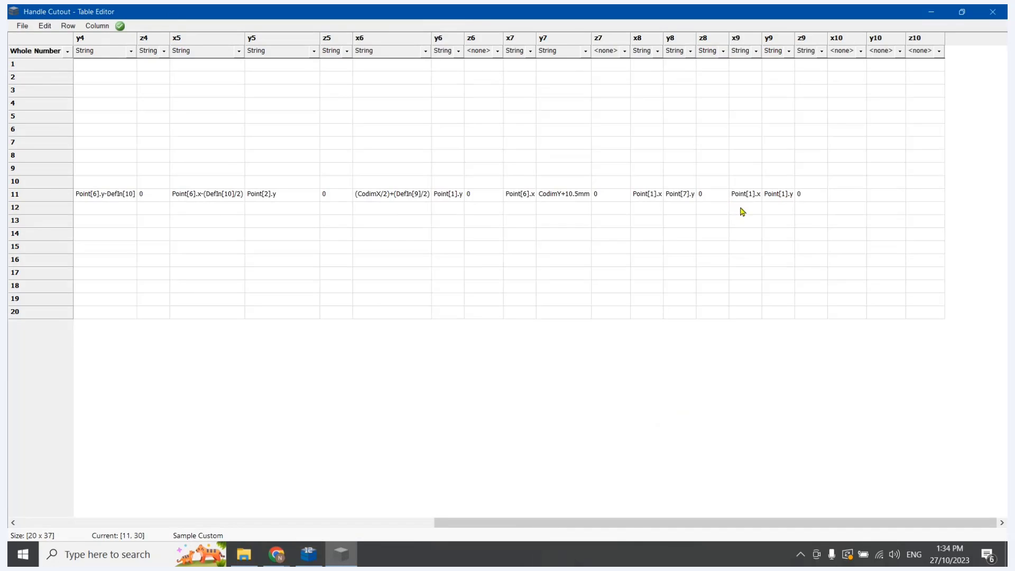
Save the Handle Cutout table, switch to CabMaster Designer, and recalculate the job
{"action": "left_click", "coordinate": [22, 26]}
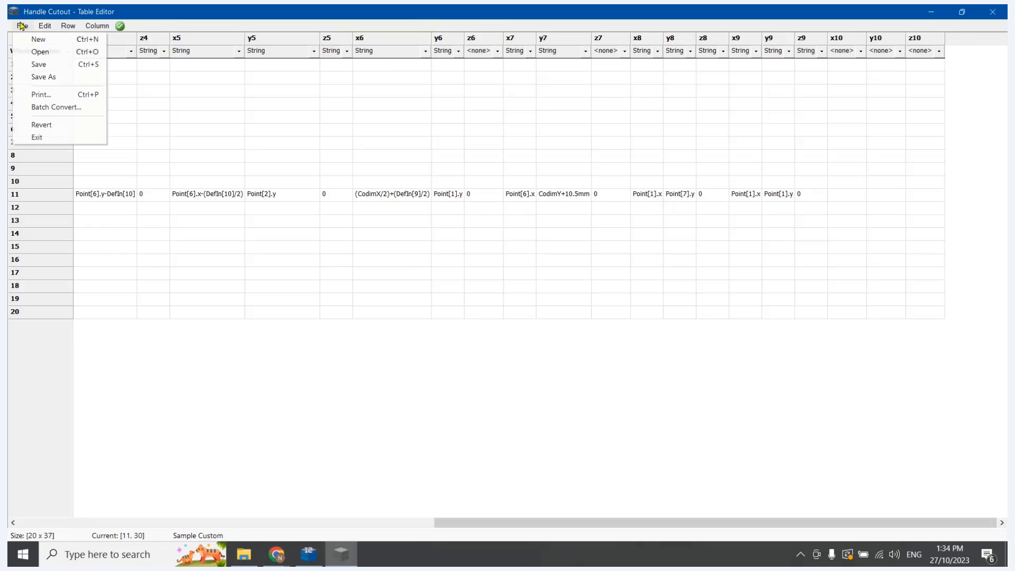
{"action": "left_click", "coordinate": [36, 65]}
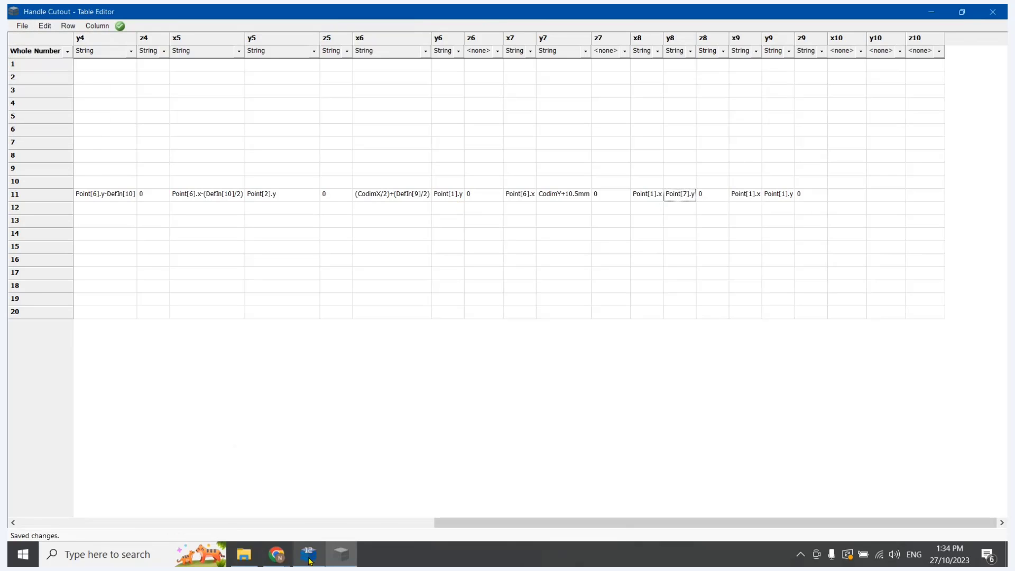
{"action": "mouse_move", "coordinate": [309, 561]}
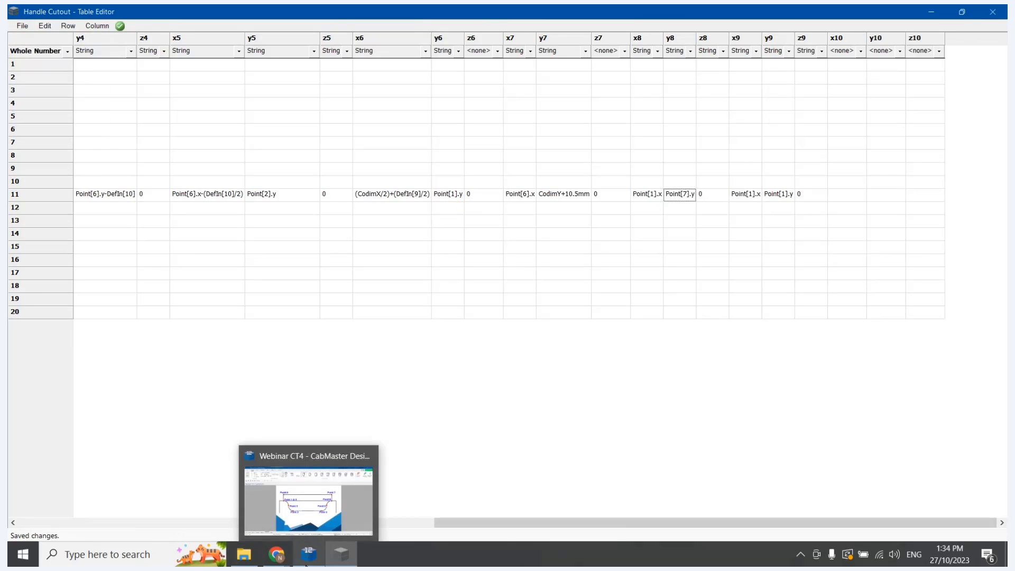
{"action": "left_click", "coordinate": [306, 564]}
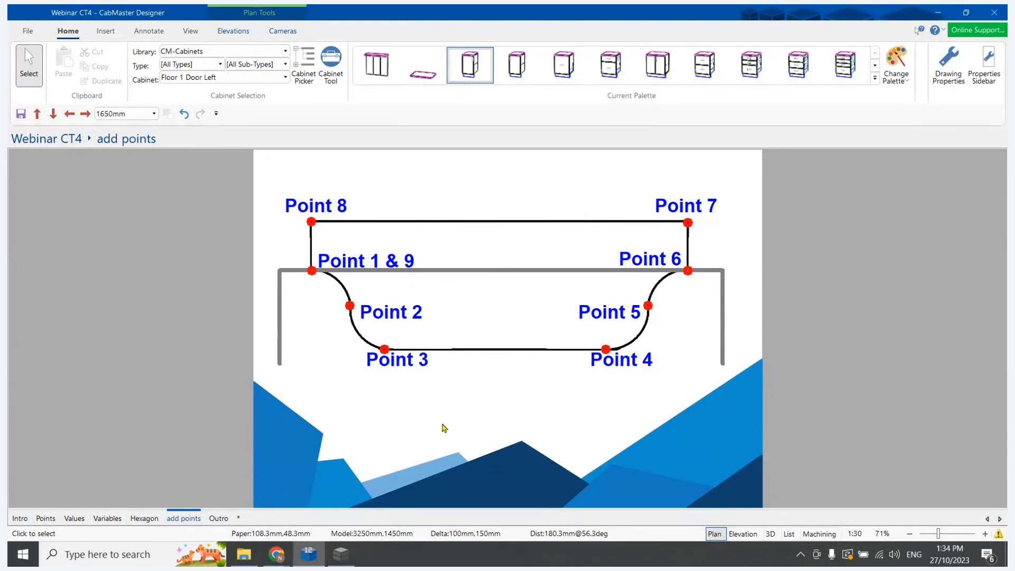
{"action": "key", "text": "y"}
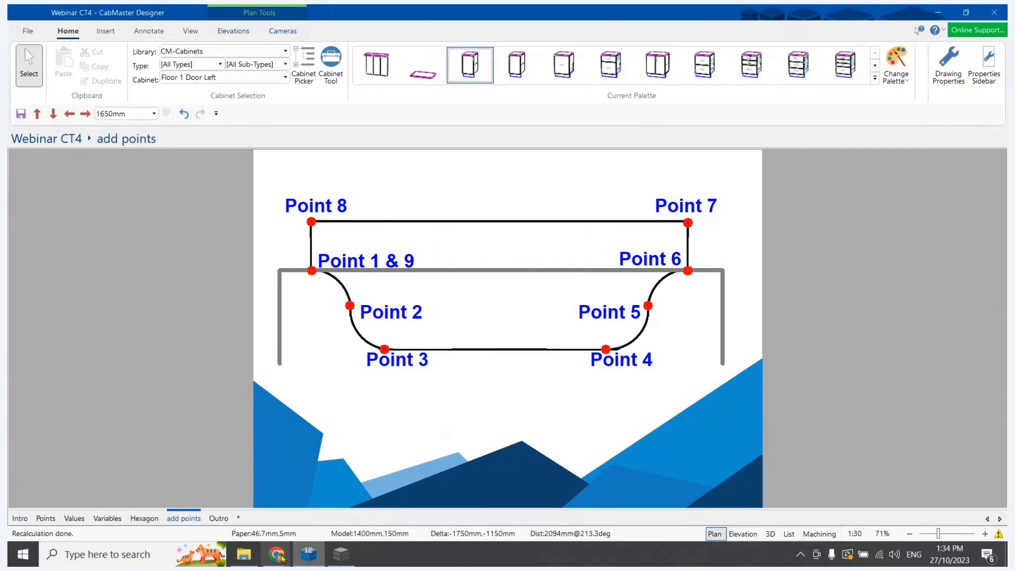
Place a Floor 1 Door Left cabinet above the point diagram on the add points page and open its properties
{"action": "left_click", "coordinate": [469, 64]}
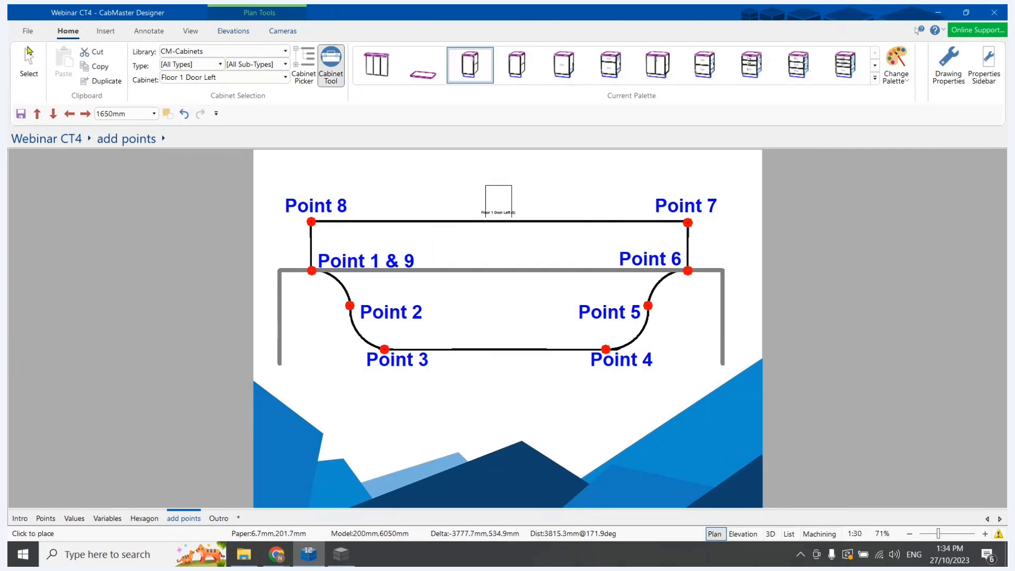
{"action": "left_click", "coordinate": [38, 62]}
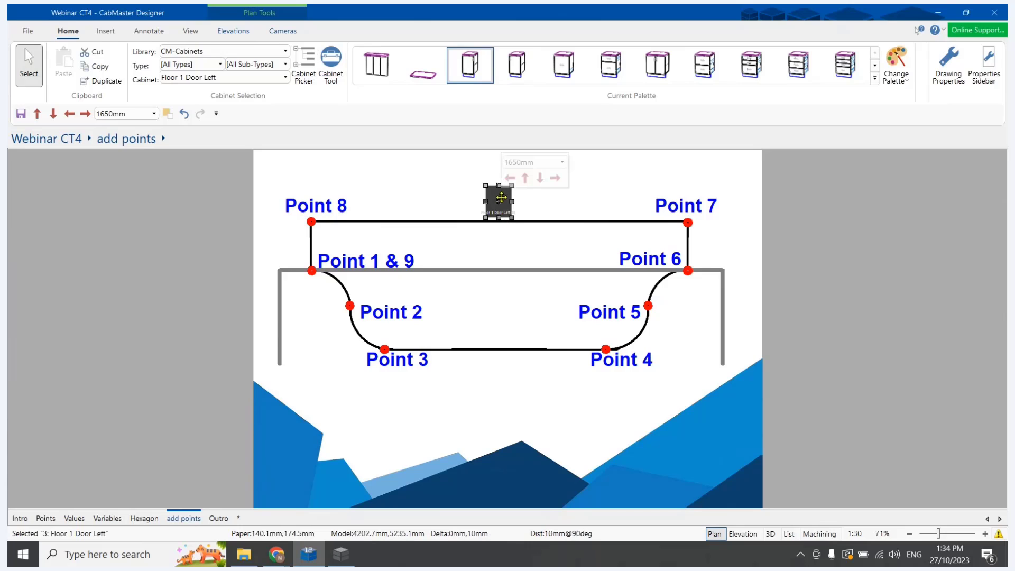
{"action": "double_click", "coordinate": [501, 197]}
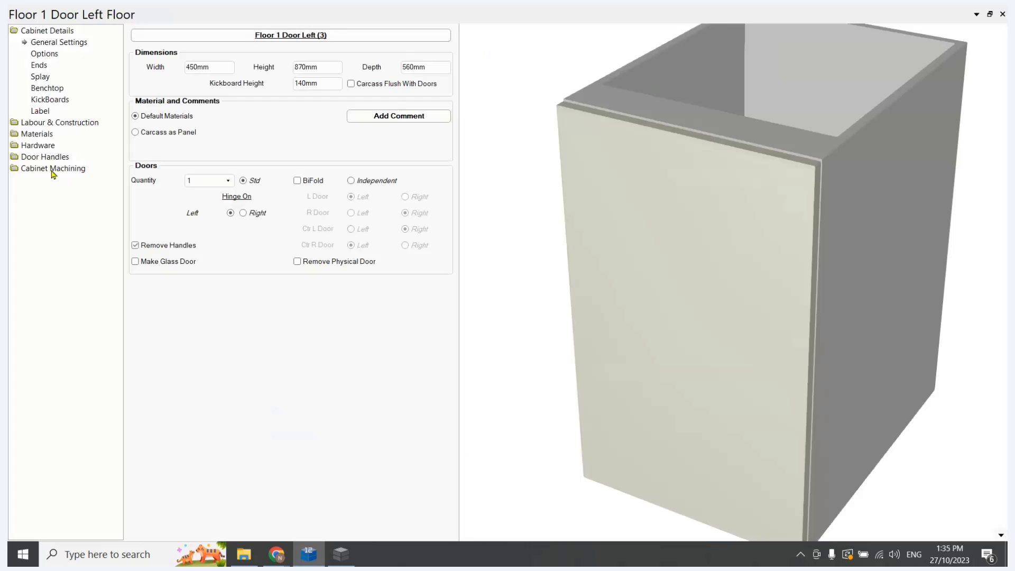
Enable Handle Cutout as the first custom boring and routing entry for the cabinet's Drawer Front / Door and apply it
{"action": "left_click", "coordinate": [47, 169]}
{"action": "left_click", "coordinate": [53, 179]}
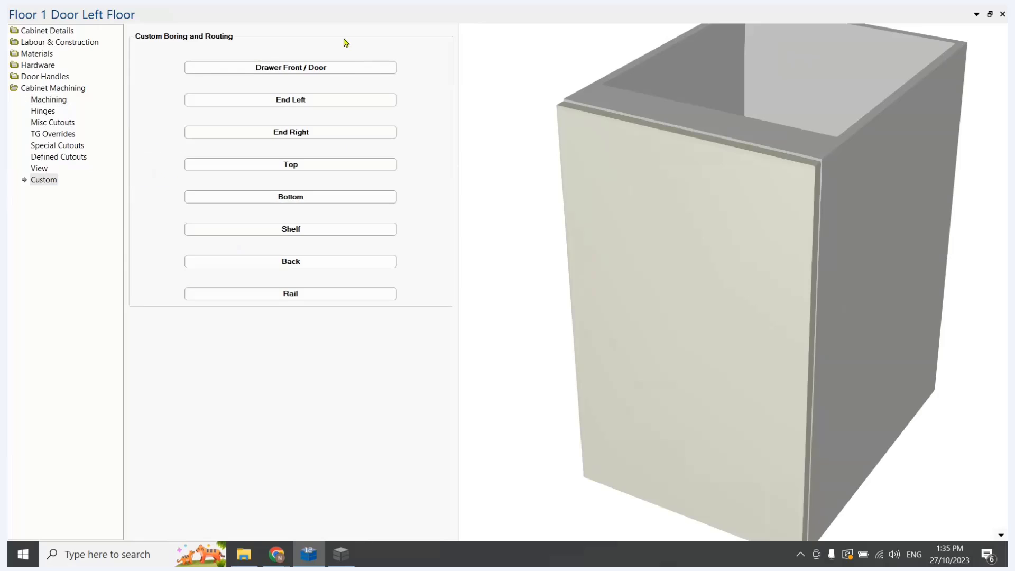
{"action": "left_click", "coordinate": [293, 68]}
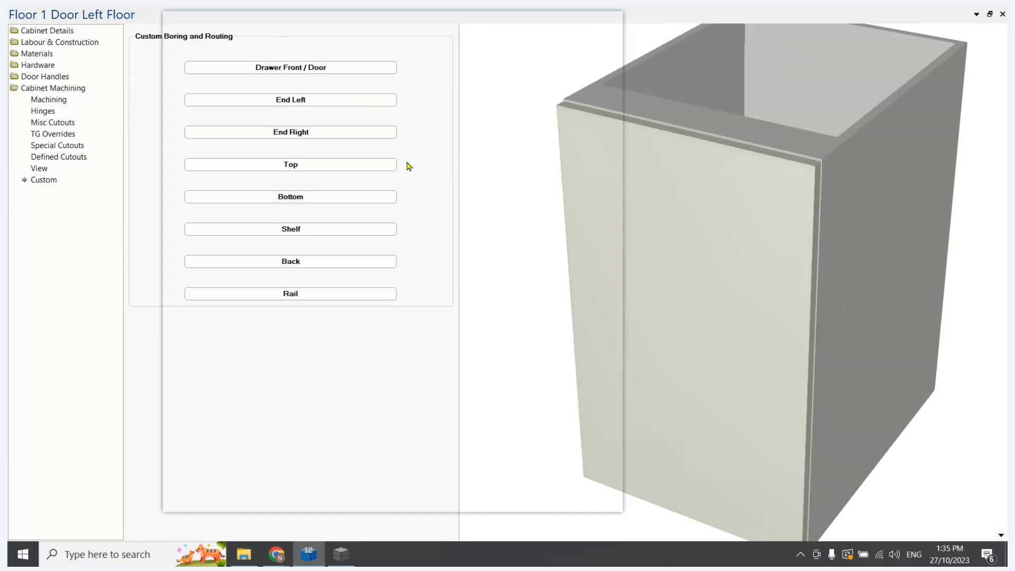
{"action": "left_click", "coordinate": [341, 78]}
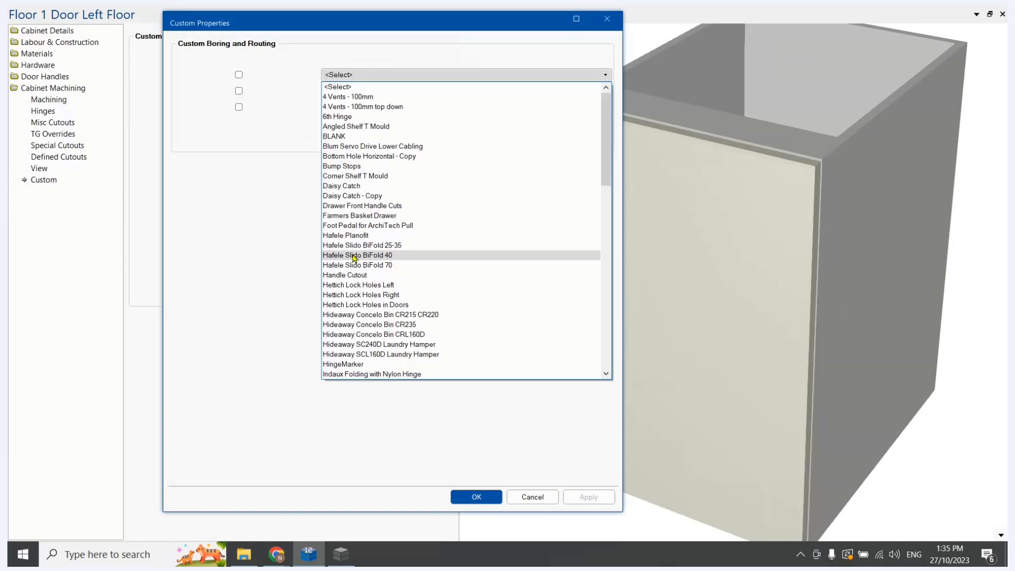
{"action": "left_click", "coordinate": [359, 276]}
{"action": "left_click", "coordinate": [239, 75]}
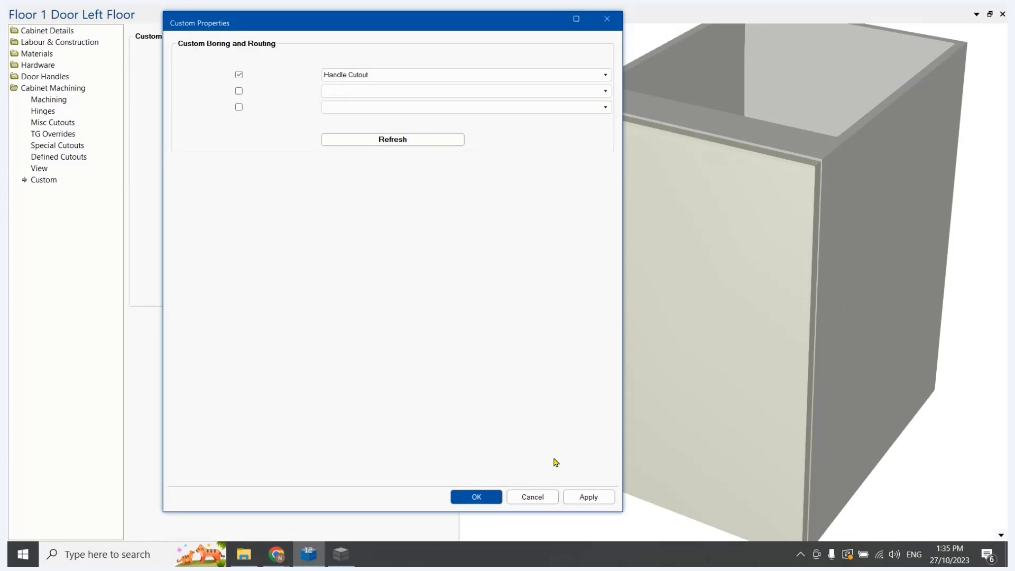
{"action": "left_click", "coordinate": [586, 496]}
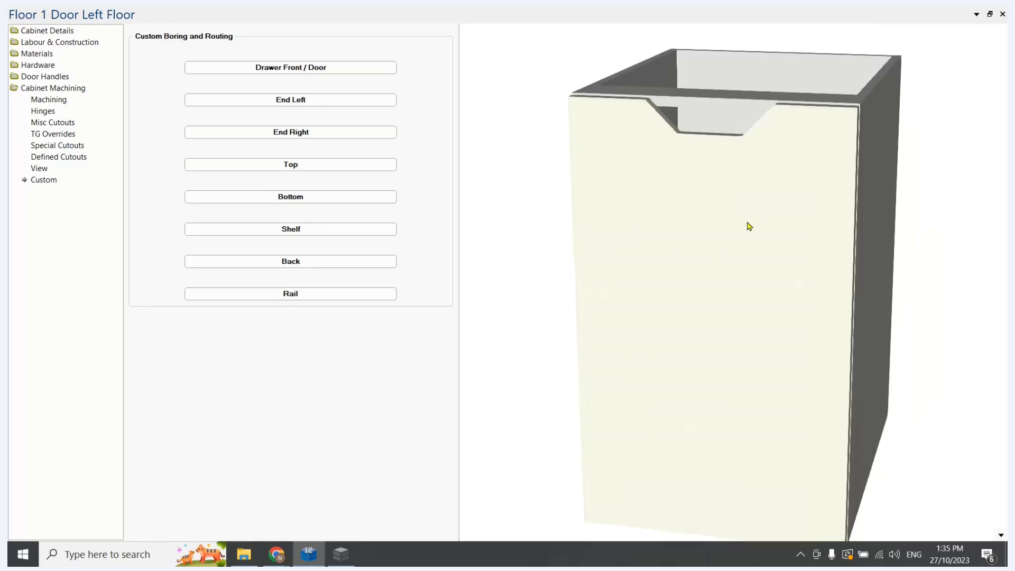
Examine the door's handle cutout in 3D and switch the preview to the machining drawing of Door 1 Left
{"action": "left_click_drag", "start_coordinate": [790, 251], "coordinate": [761, 239]}
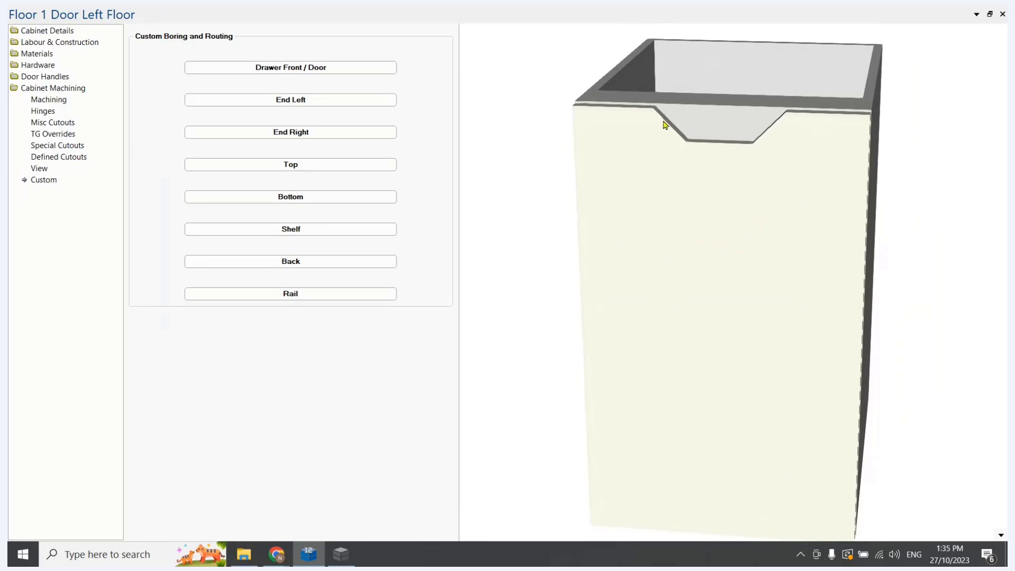
{"action": "scroll", "coordinate": [760, 270], "scroll_direction": "up", "scroll_amount": 1}
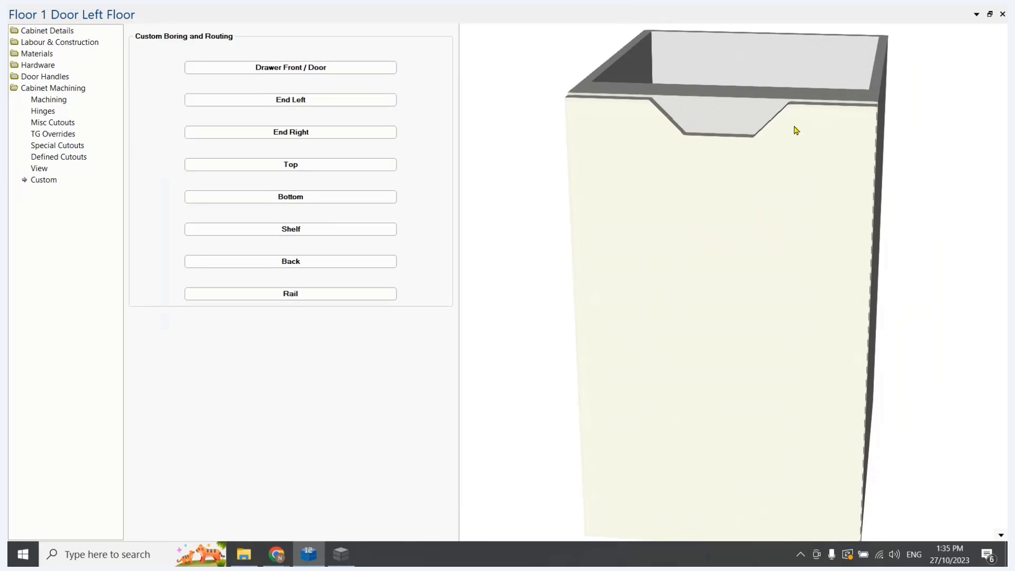
{"action": "left_click", "coordinate": [1001, 537]}
{"action": "left_click", "coordinate": [912, 392]}
{"action": "left_click", "coordinate": [597, 37]}
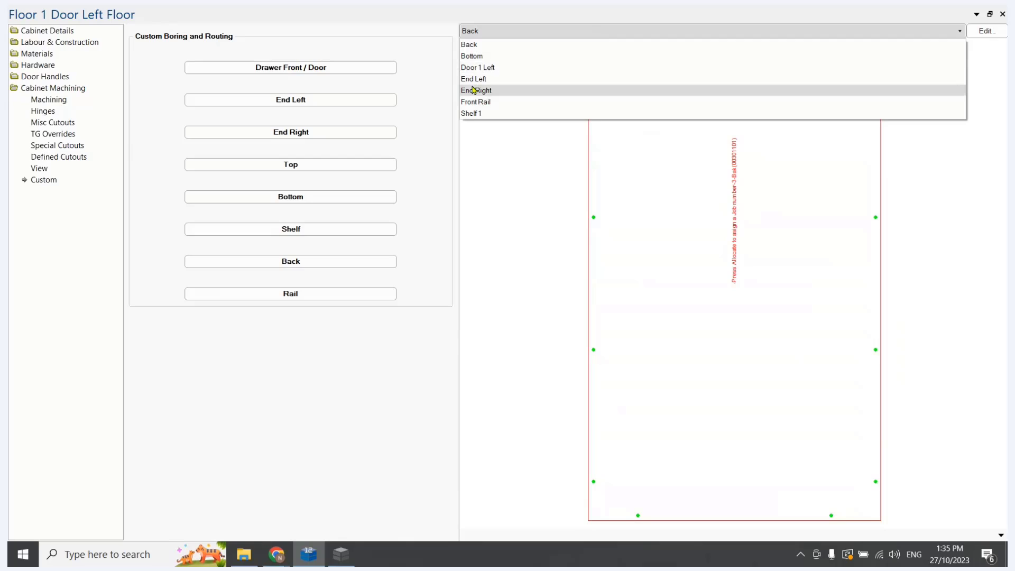
{"action": "left_click", "coordinate": [474, 68]}
Inspect the handle cutout outline on Door 1 Left up close, checking the middle vertex on its left sloped edge
{"action": "scroll", "coordinate": [714, 98], "scroll_direction": "up", "scroll_amount": 6}
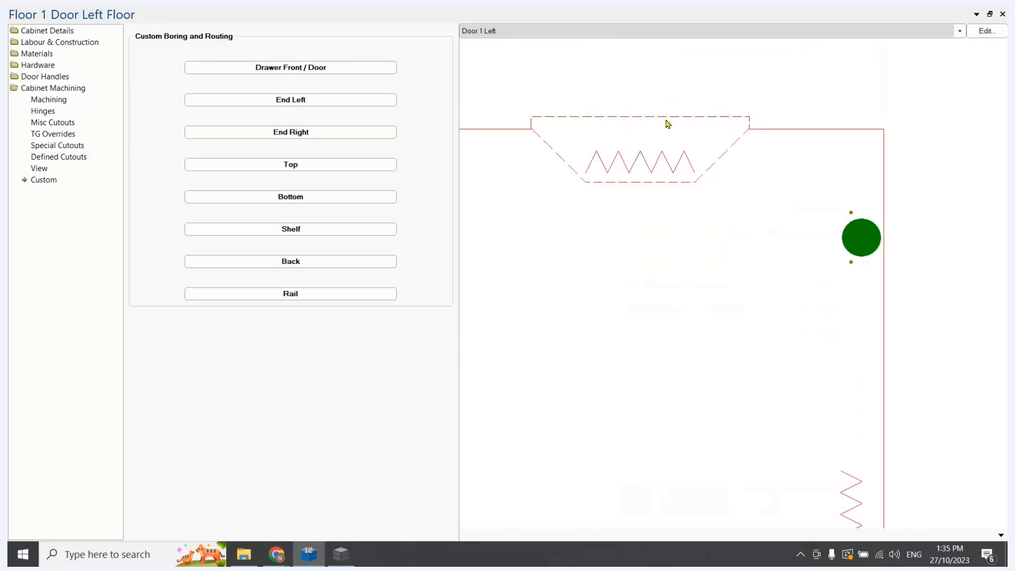
{"action": "scroll", "coordinate": [616, 158], "scroll_direction": "up", "scroll_amount": 3}
{"action": "scroll", "coordinate": [621, 160], "scroll_direction": "down", "scroll_amount": 2}
{"action": "scroll", "coordinate": [518, 128], "scroll_direction": "up", "scroll_amount": 4}
{"action": "scroll", "coordinate": [548, 146], "scroll_direction": "up", "scroll_amount": 3}
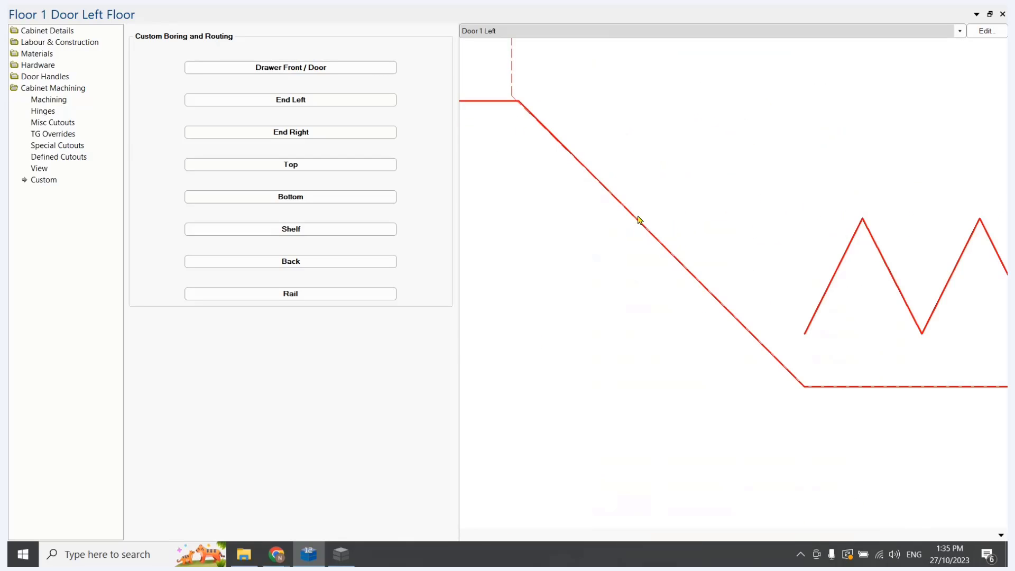
{"action": "left_click", "coordinate": [651, 234]}
{"action": "scroll", "coordinate": [658, 240], "scroll_direction": "down", "scroll_amount": 4}
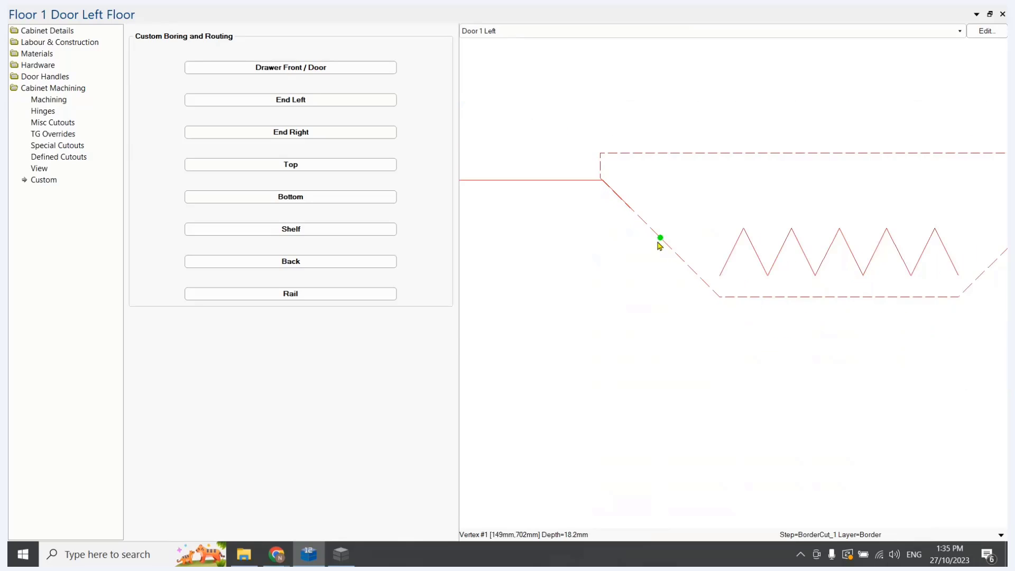
Check the vertices on the right sloped edge and both bottom corners of Door 1 Left's handle cutout
{"action": "scroll", "coordinate": [669, 308], "scroll_direction": "down", "scroll_amount": 2}
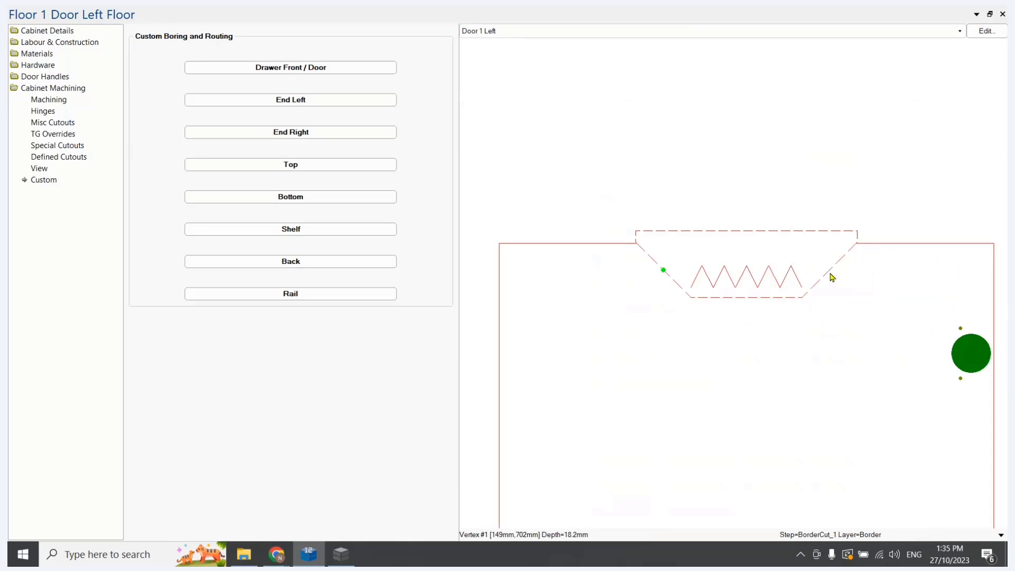
{"action": "left_click", "coordinate": [831, 272]}
{"action": "left_click", "coordinate": [803, 298]}
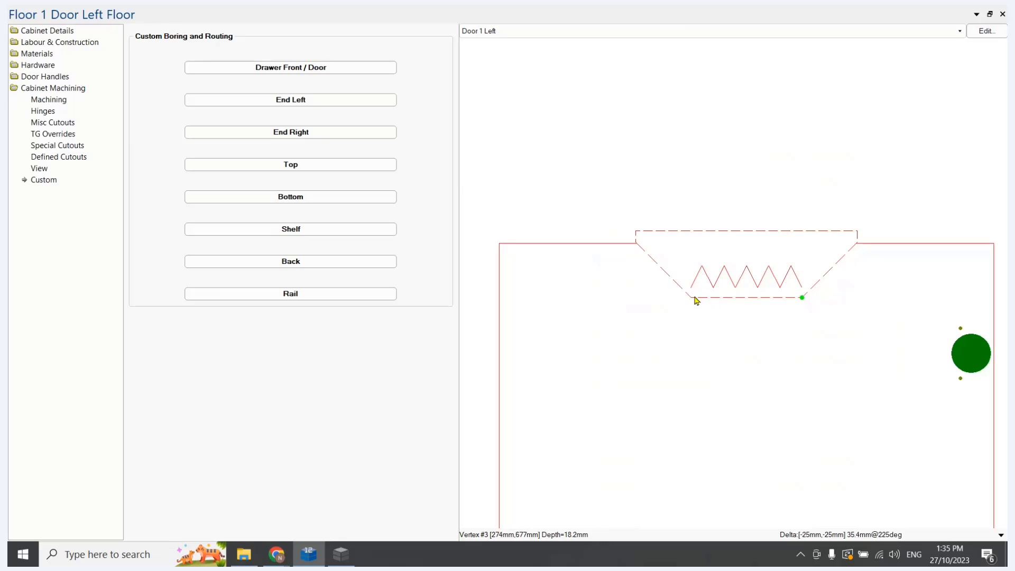
{"action": "left_click", "coordinate": [693, 299]}
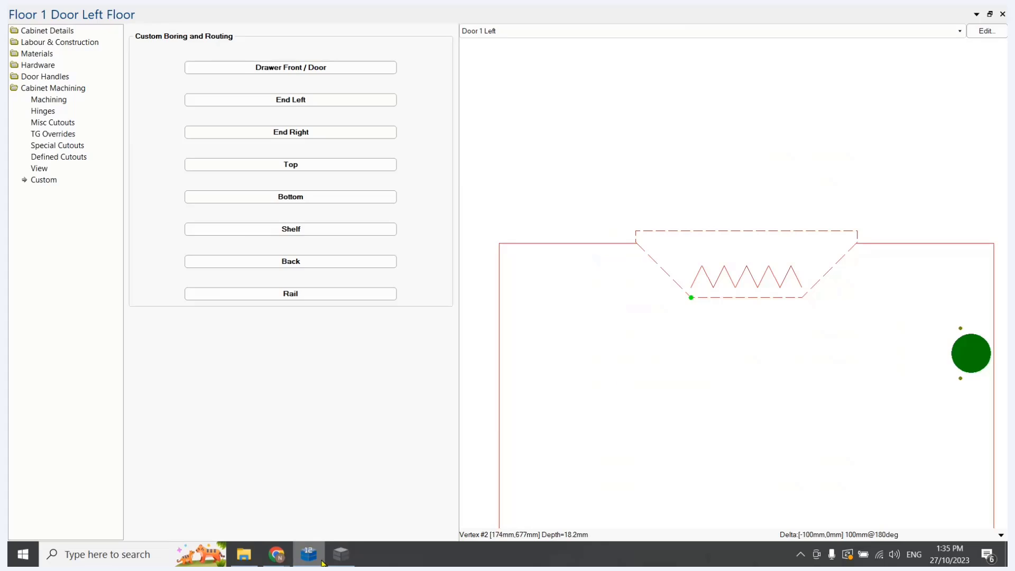
Close the cabinet's properties and review the curve starting at Point 1 in the point diagram
{"action": "left_click", "coordinate": [341, 554]}
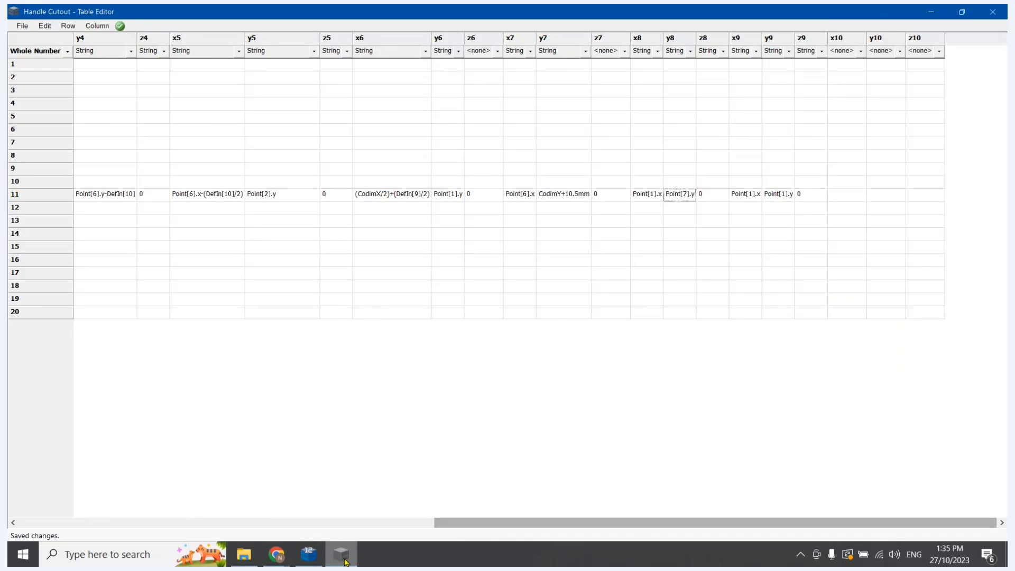
{"action": "left_click", "coordinate": [308, 554]}
{"action": "left_click", "coordinate": [1003, 14]}
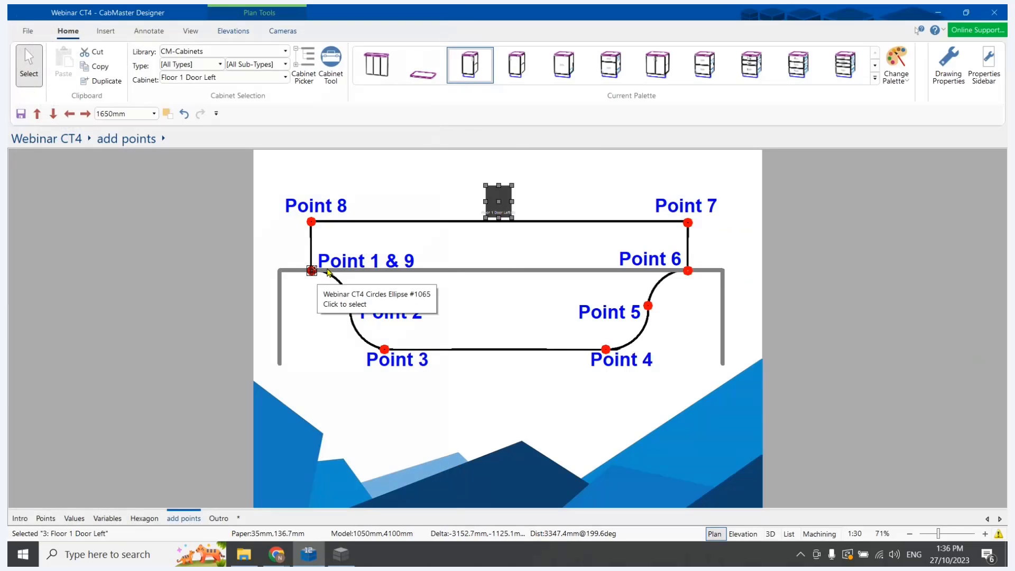
{"action": "left_click", "coordinate": [328, 272]}
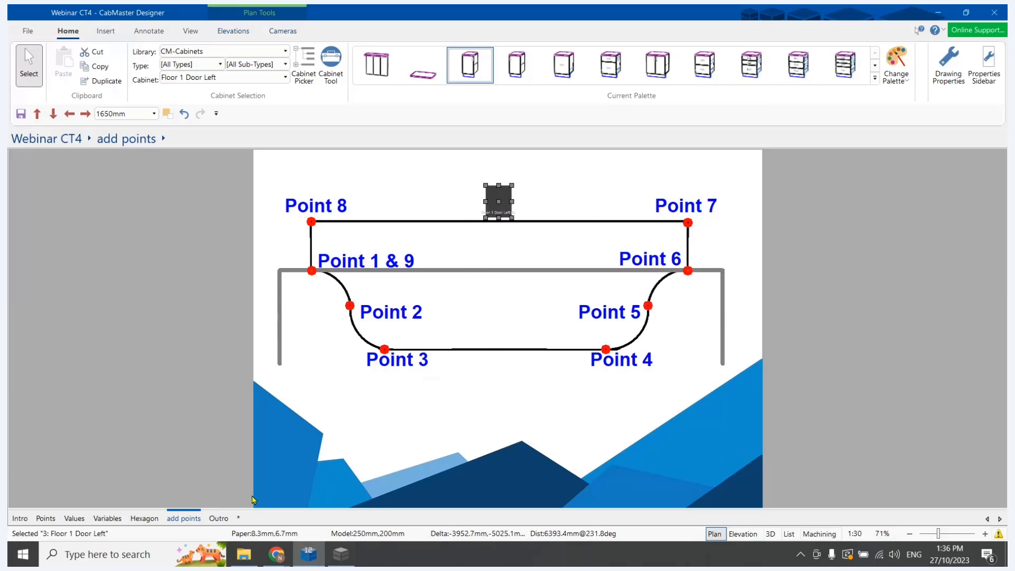
Switch to the Handle Cutout table, set z in row 11 to DefIn[10]/2 and copy the formula
{"action": "left_click", "coordinate": [341, 554]}
{"action": "left_click_drag", "start_coordinate": [594, 523], "coordinate": [124, 526]}
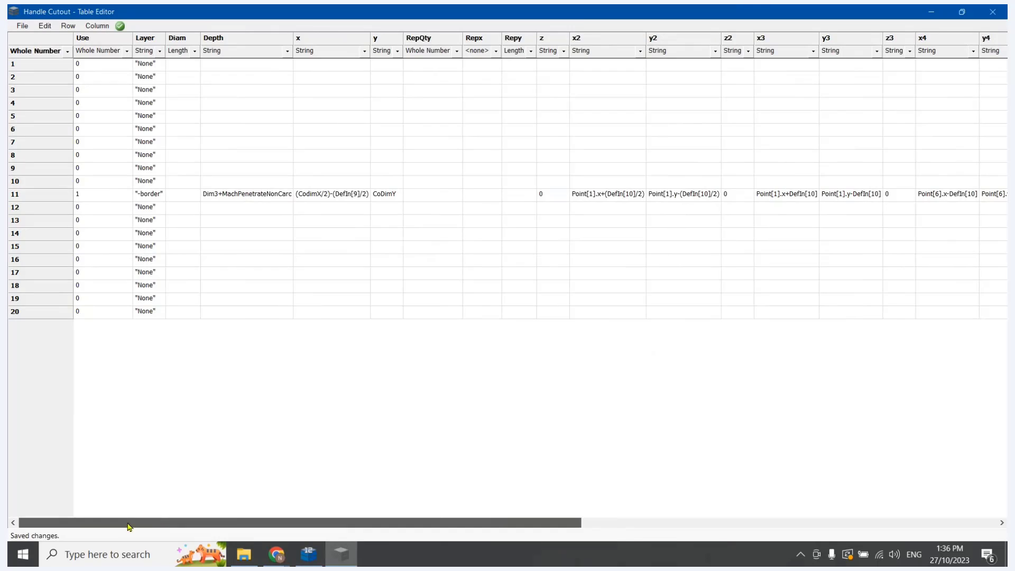
{"action": "left_click", "coordinate": [544, 194]}
{"action": "left_click", "coordinate": [543, 194]}
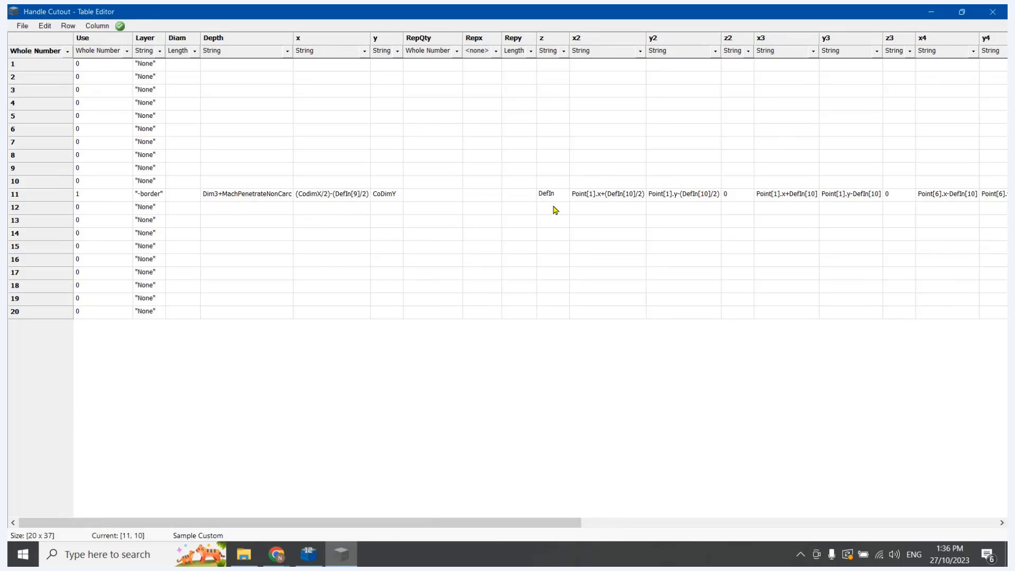
{"action": "type", "text": "DefIn[10]/"}
{"action": "left_click", "coordinate": [608, 238]}
{"action": "double_click", "coordinate": [556, 194]}
{"action": "key", "text": "ctrl+c"}
{"action": "key", "text": "Escape"}
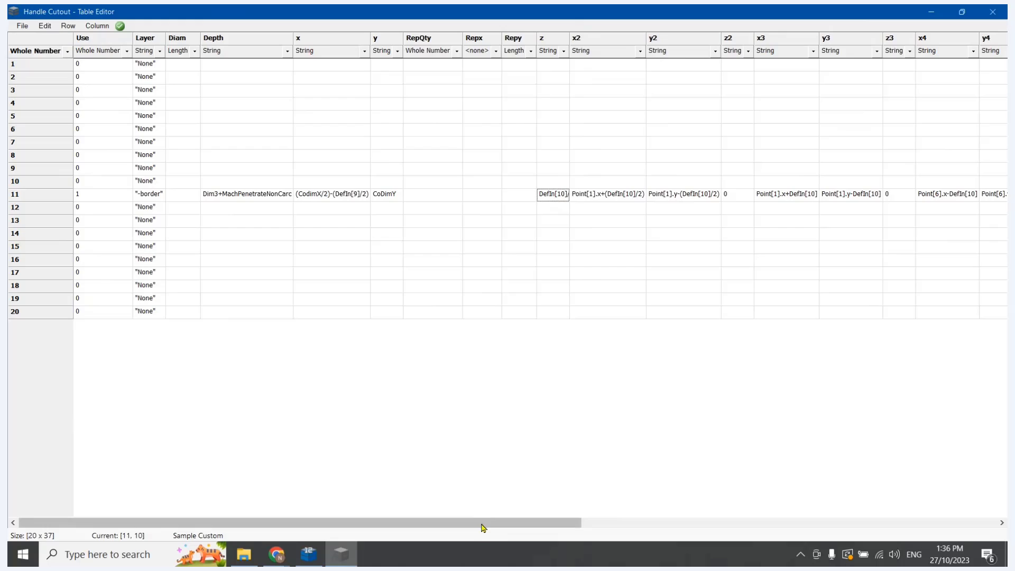
Paste the DefIn[10]/2 formula into the z2, z4 and z5 cells of row 11
{"action": "left_click_drag", "start_coordinate": [483, 524], "coordinate": [639, 523]}
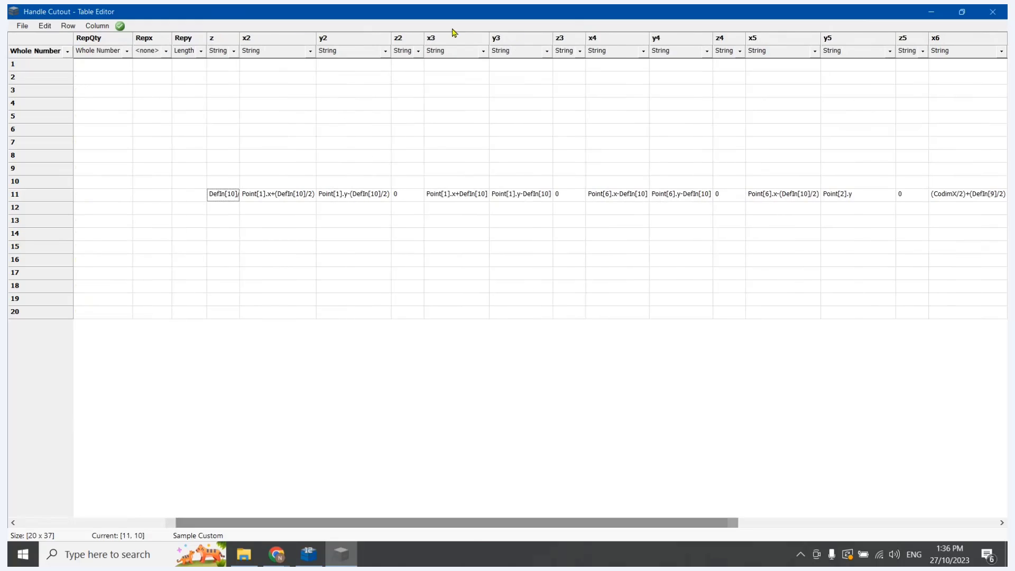
{"action": "left_click", "coordinate": [411, 198]}
{"action": "key", "text": "ctrl+v"}
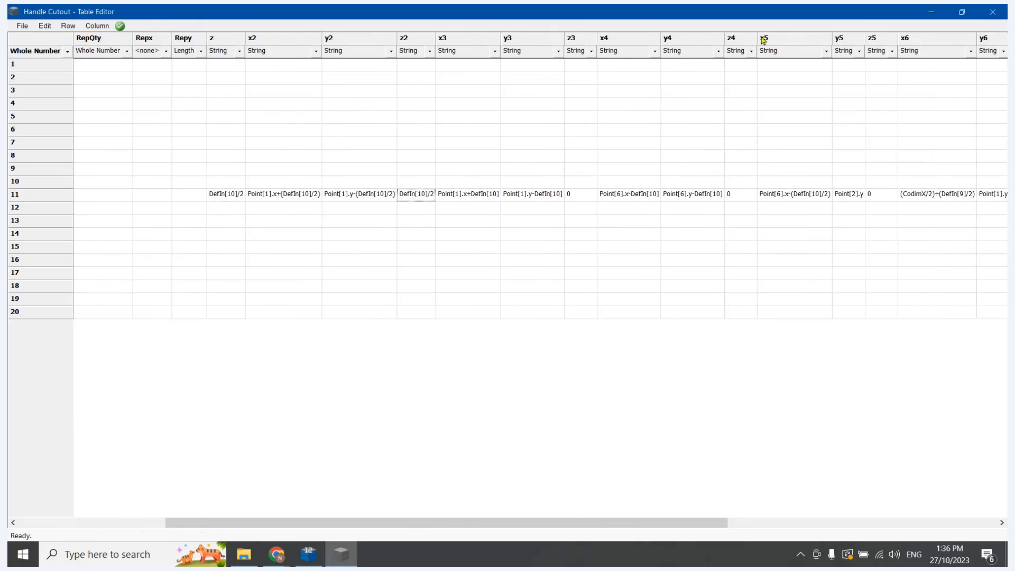
{"action": "left_click", "coordinate": [745, 194]}
{"action": "key", "text": "ctrl+v"}
{"action": "left_click", "coordinate": [875, 196]}
{"action": "key", "text": "ctrl+v"}
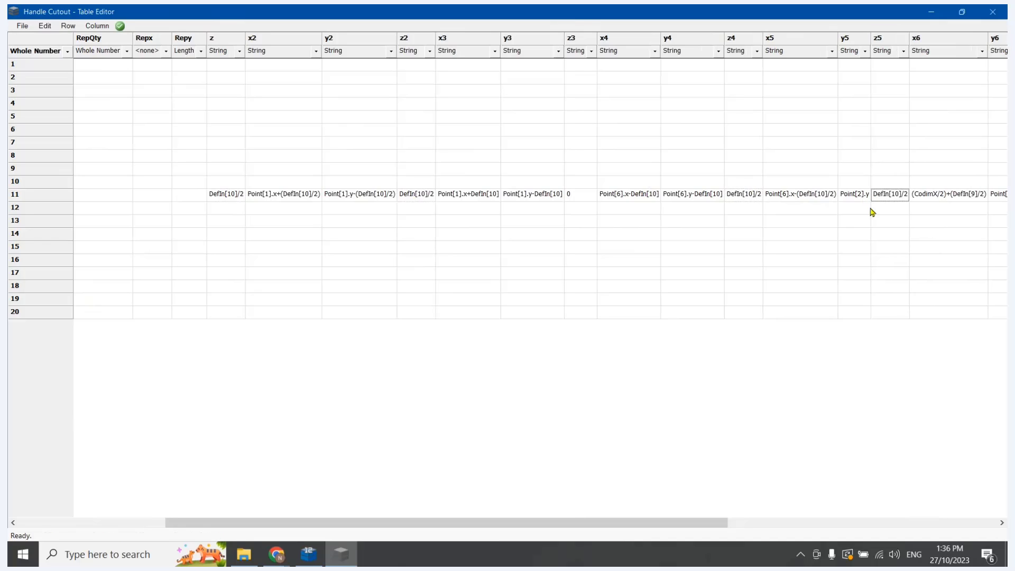
Save the Handle Cutout table, switch to CabMaster Designer, and re-import and recalculate all cabinets
{"action": "left_click", "coordinate": [25, 26]}
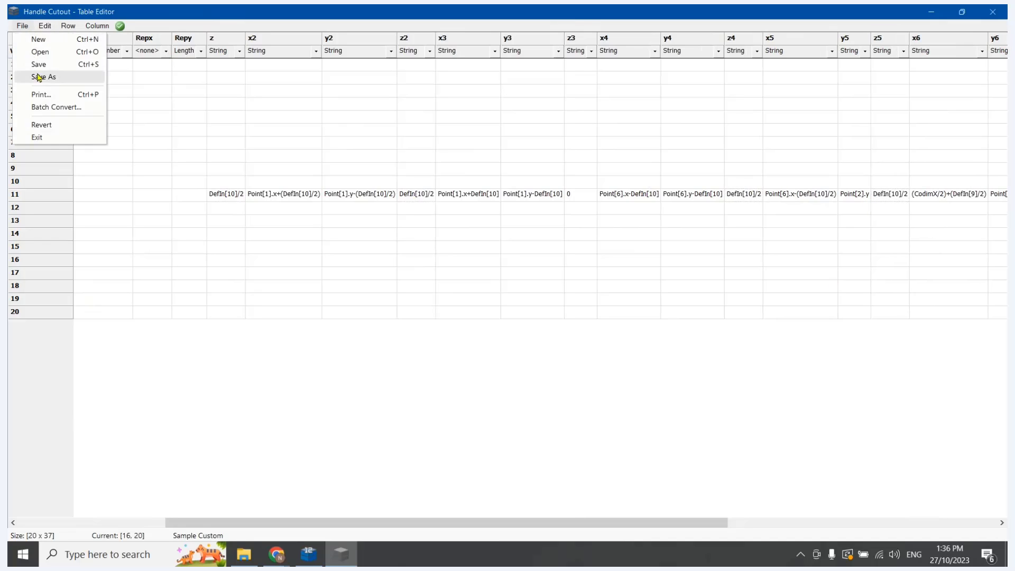
{"action": "left_click", "coordinate": [38, 65]}
{"action": "left_click", "coordinate": [308, 554]}
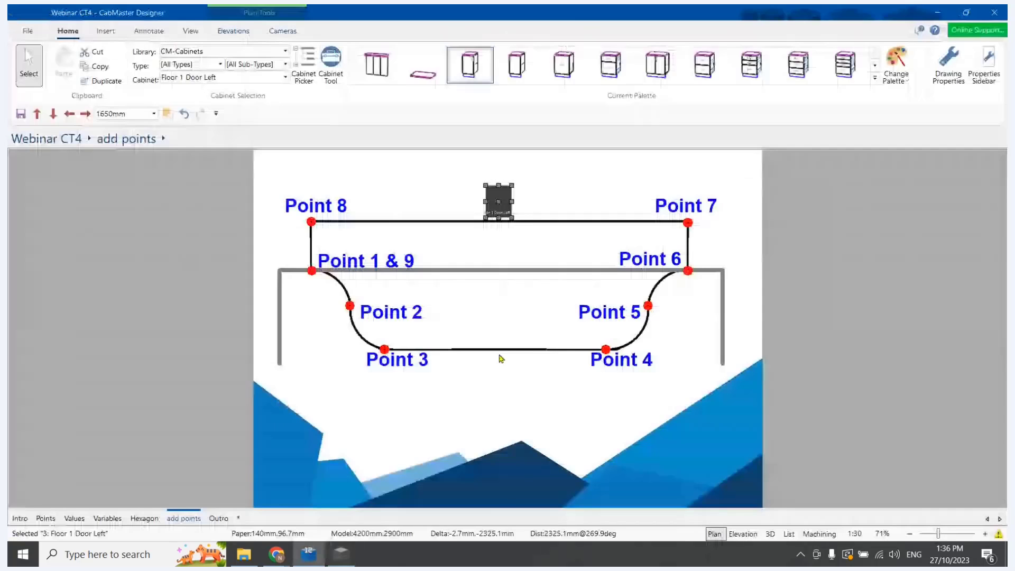
{"action": "left_click", "coordinate": [206, 399]}
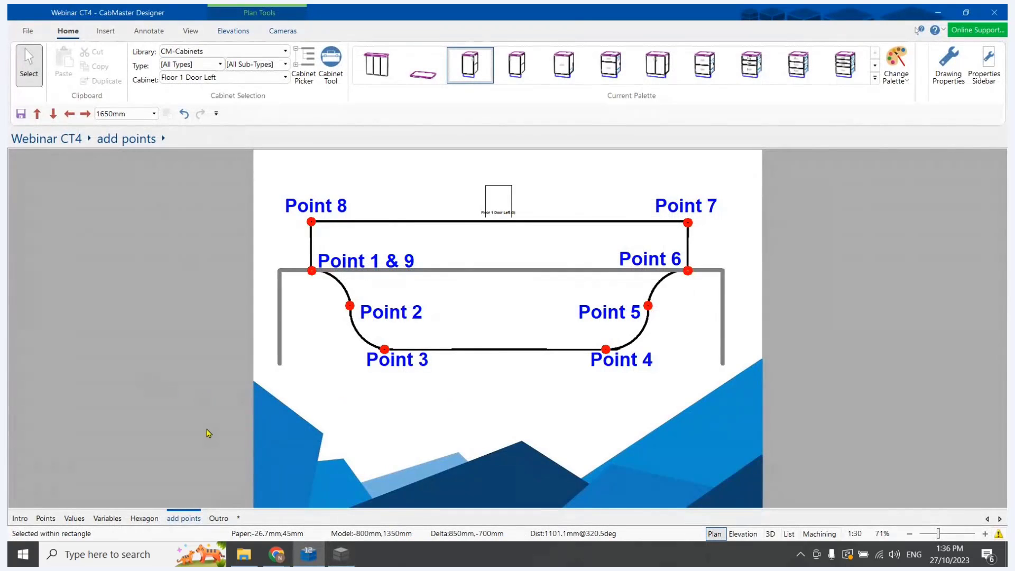
{"action": "key", "text": "Return"}
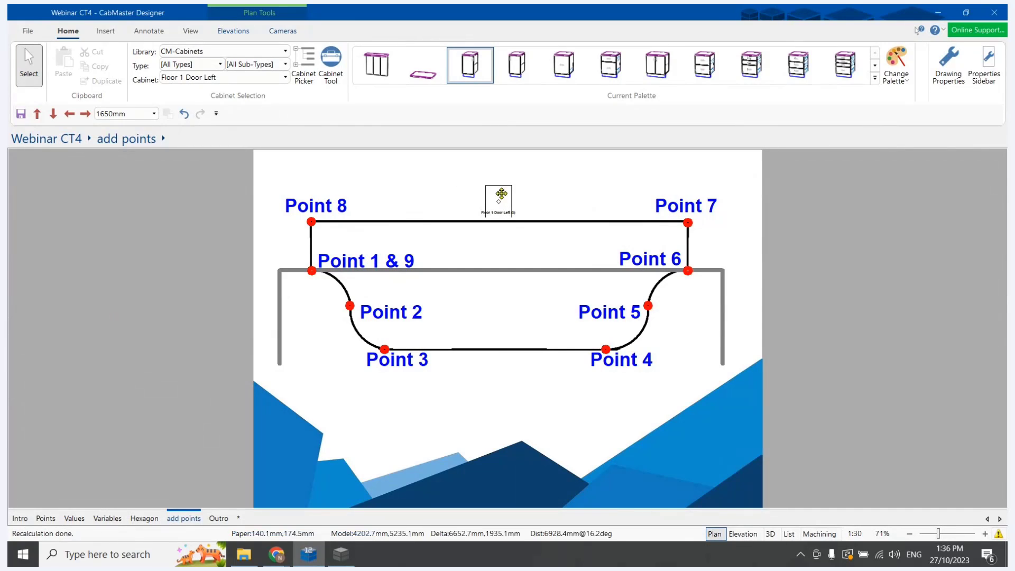
Reopen the Floor 1 Door Left cabinet's properties and show the machining drawing of Door 1 Left in a maximized window
{"action": "left_click", "coordinate": [496, 180]}
{"action": "double_click", "coordinate": [496, 180]}
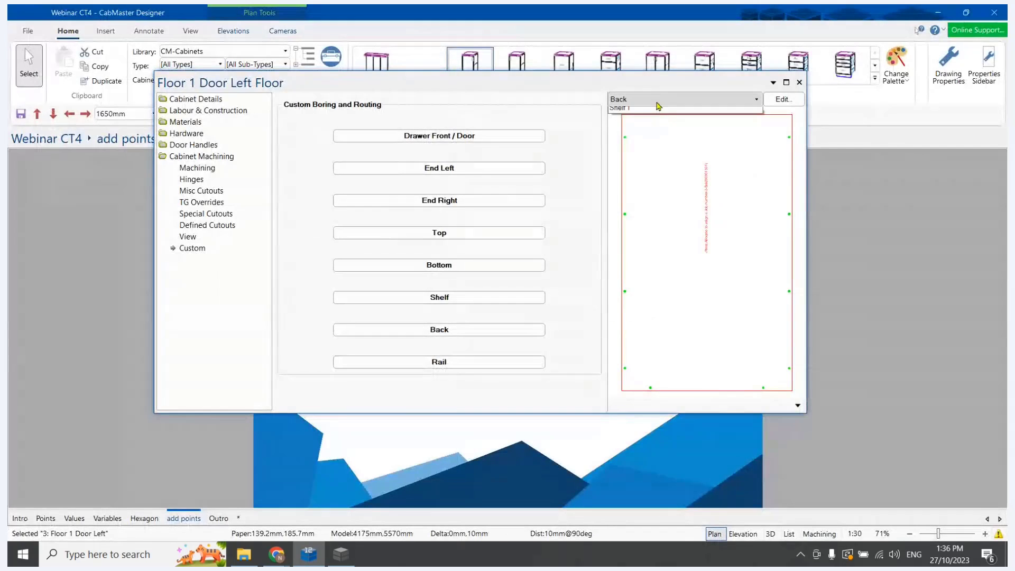
{"action": "left_click", "coordinate": [658, 101]}
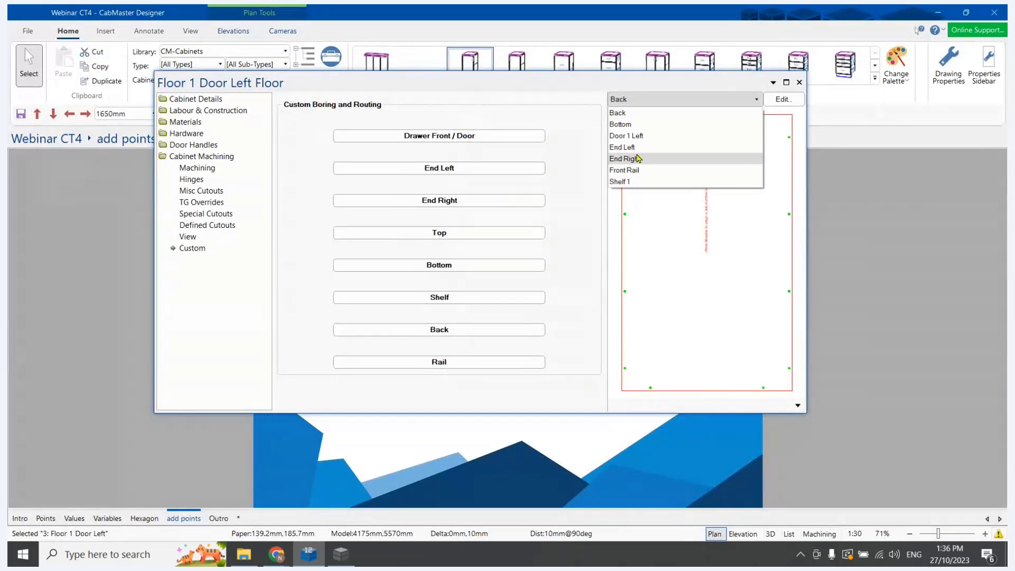
{"action": "left_click", "coordinate": [740, 135]}
{"action": "left_click", "coordinate": [786, 82]}
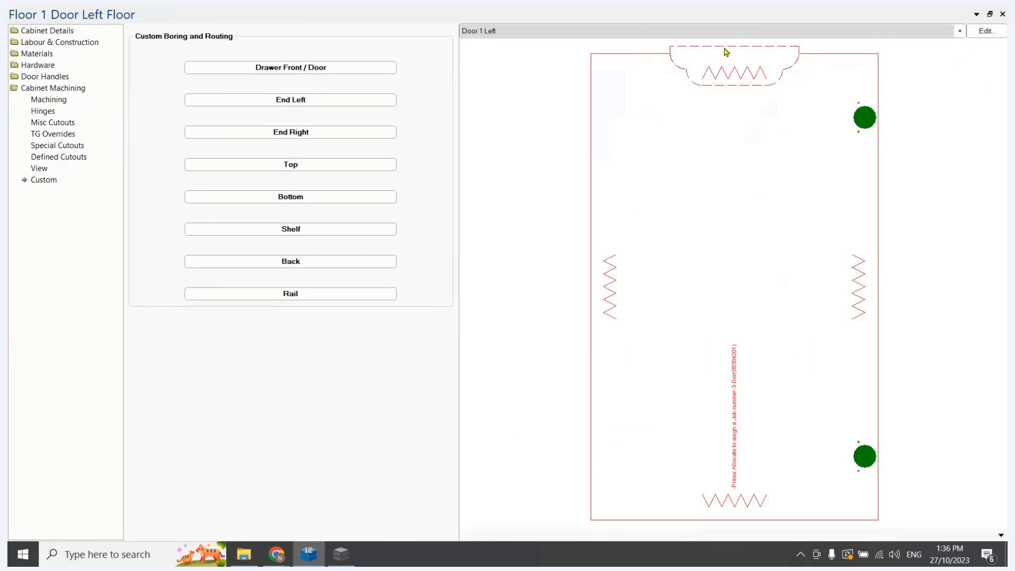
Inspect the curved corners of Door 1 Left's handle cutout up close, checking the arc direction on each side
{"action": "scroll", "coordinate": [722, 196], "scroll_direction": "down", "scroll_amount": 1}
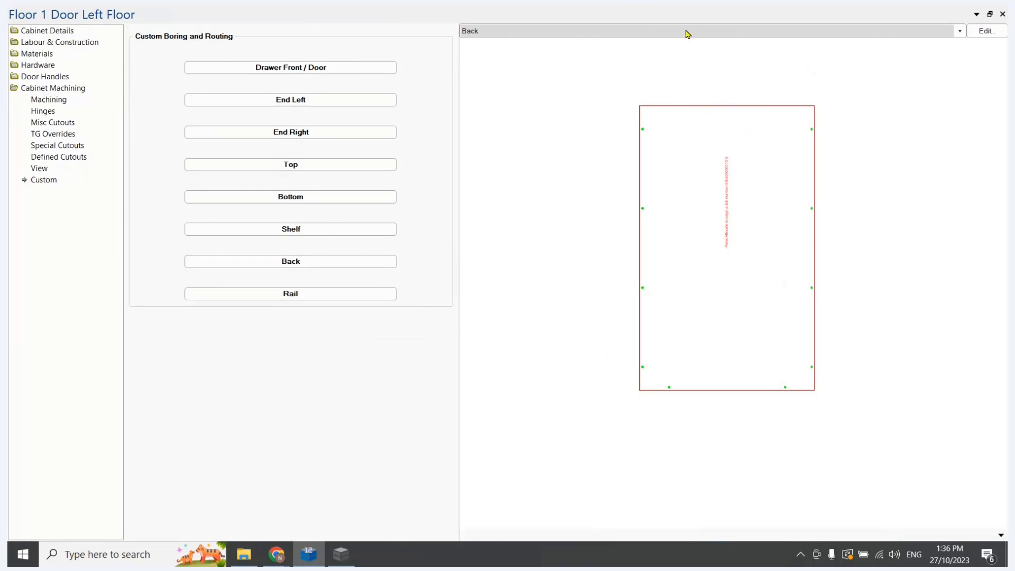
{"action": "scroll", "coordinate": [686, 31], "scroll_direction": "down", "scroll_amount": 2}
{"action": "scroll", "coordinate": [756, 206], "scroll_direction": "down", "scroll_amount": 3}
{"action": "scroll", "coordinate": [784, 152], "scroll_direction": "up", "scroll_amount": 5}
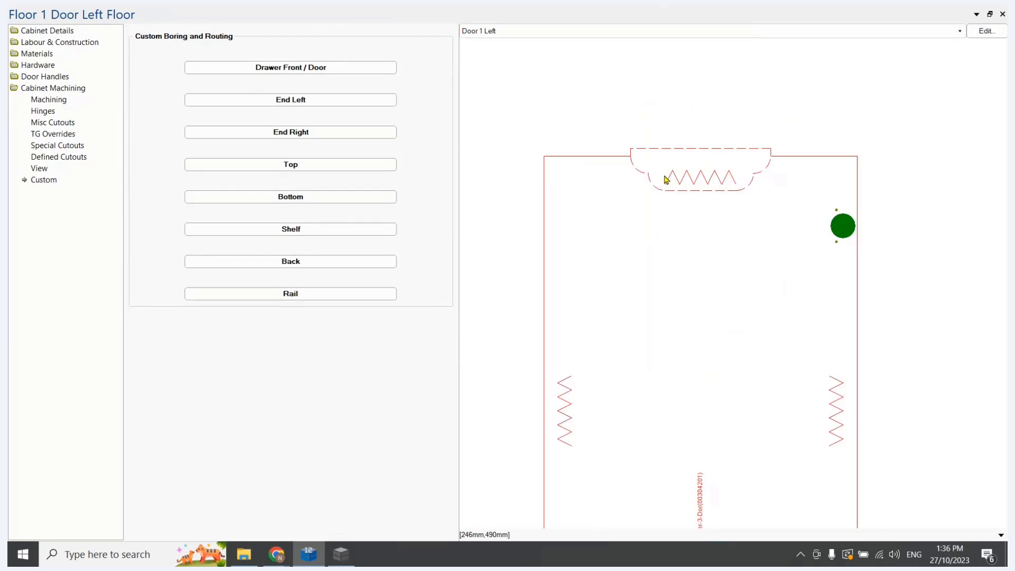
{"action": "scroll", "coordinate": [610, 154], "scroll_direction": "up", "scroll_amount": 3}
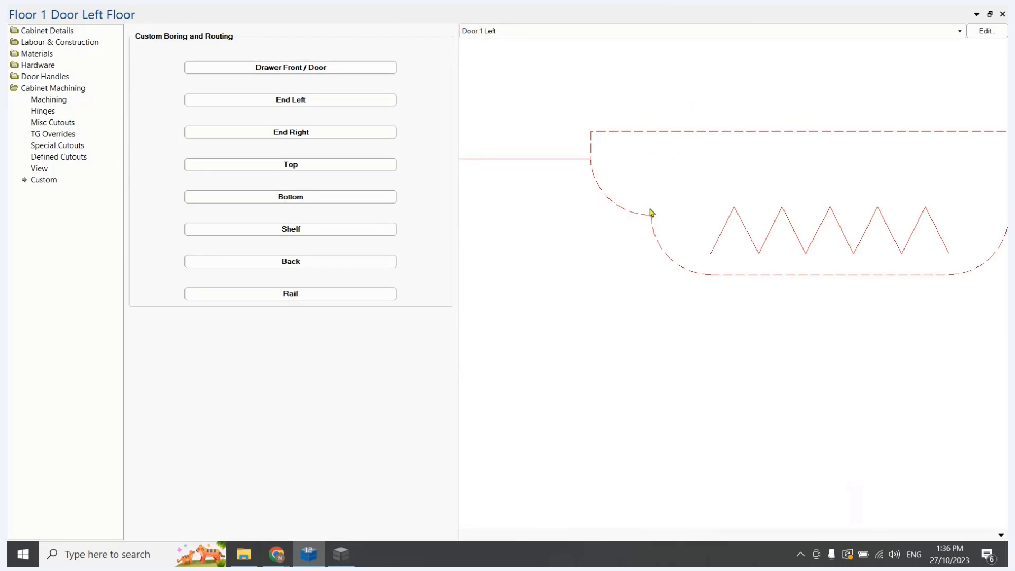
{"action": "scroll", "coordinate": [682, 263], "scroll_direction": "down", "scroll_amount": 2}
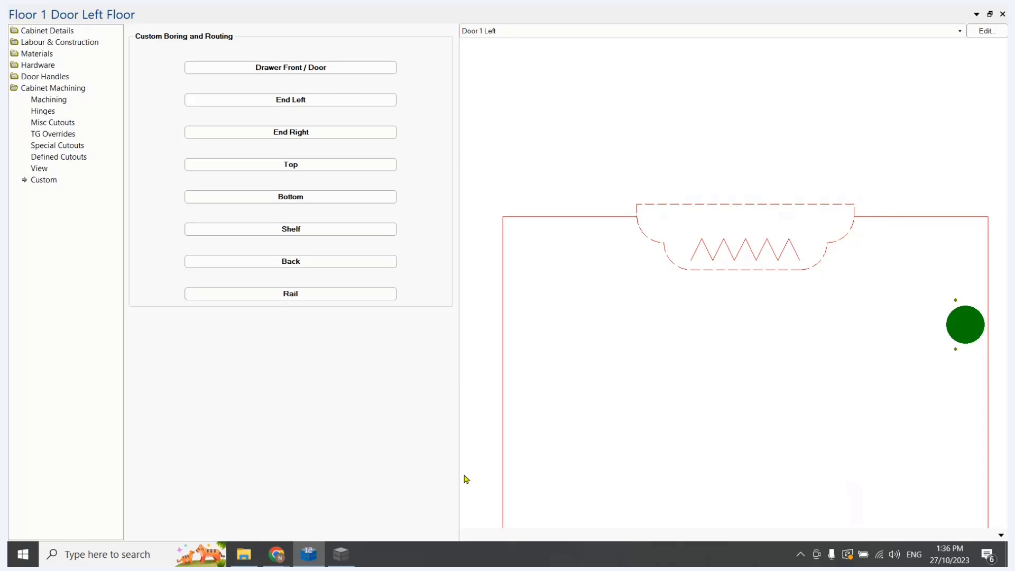
In row 11 of the Handle Cutout table, set both z and z5 to -DefIn[10]/2
{"action": "left_click", "coordinate": [340, 556]}
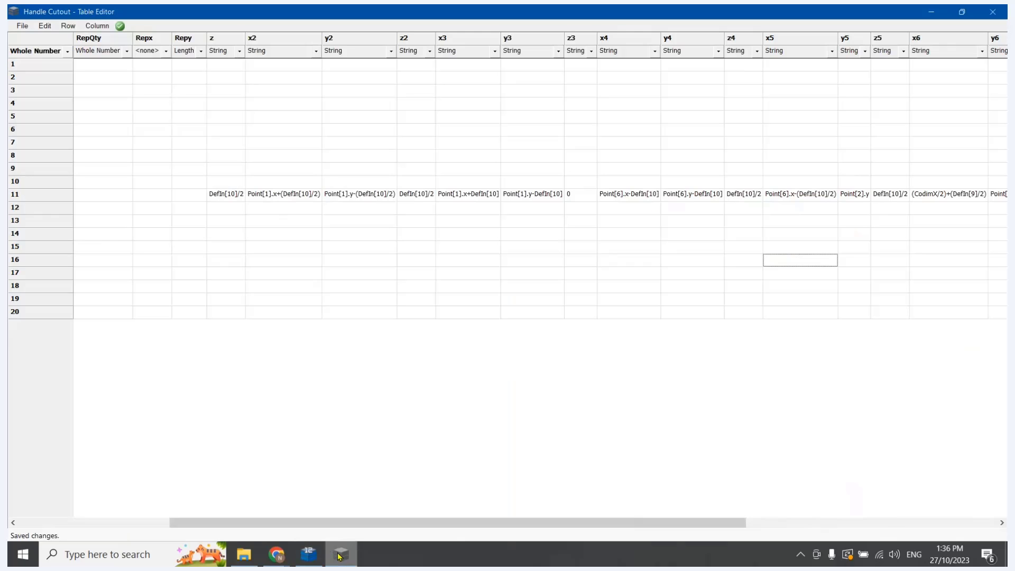
{"action": "double_click", "coordinate": [209, 197]}
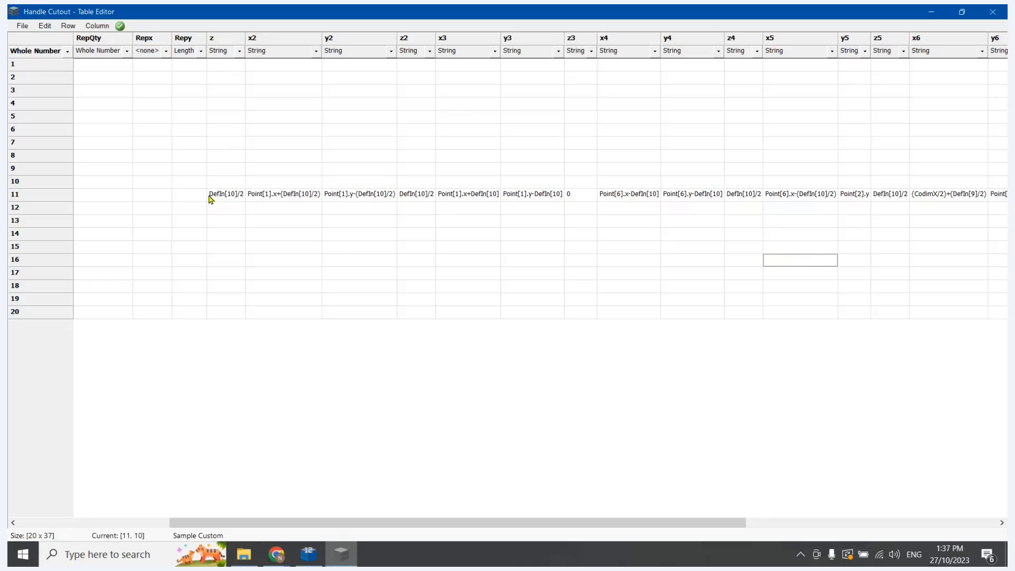
{"action": "left_click", "coordinate": [208, 196]}
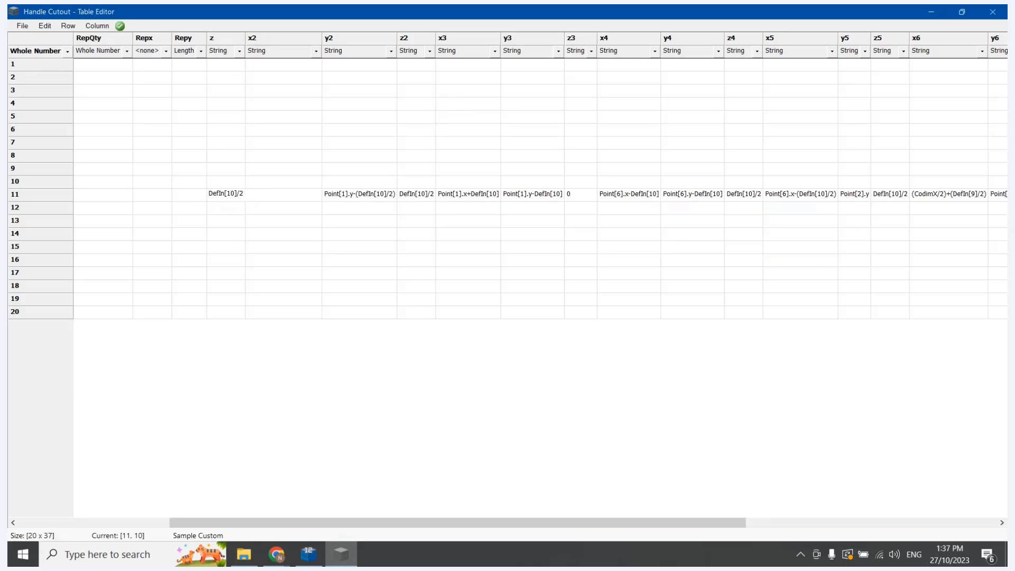
{"action": "type", "text": "-"}
{"action": "left_click", "coordinate": [876, 196]}
{"action": "type", "text": "-"}
{"action": "left_click", "coordinate": [817, 234]}
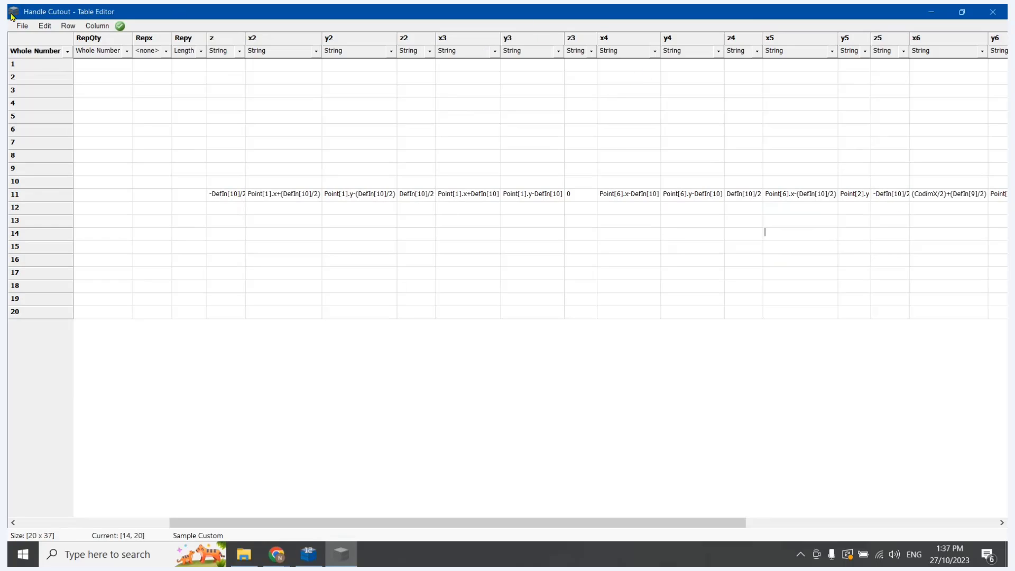
Save the table with the negative radii, return to CabMaster Designer, and re-import and recalculate all cabinets
{"action": "left_click", "coordinate": [23, 27]}
{"action": "left_click", "coordinate": [32, 65]}
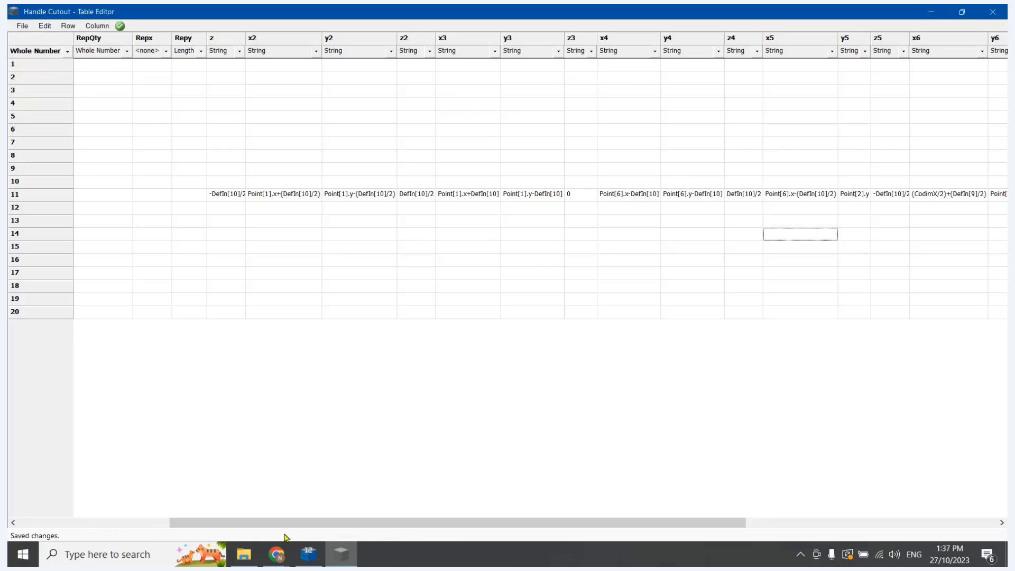
{"action": "left_click", "coordinate": [309, 554]}
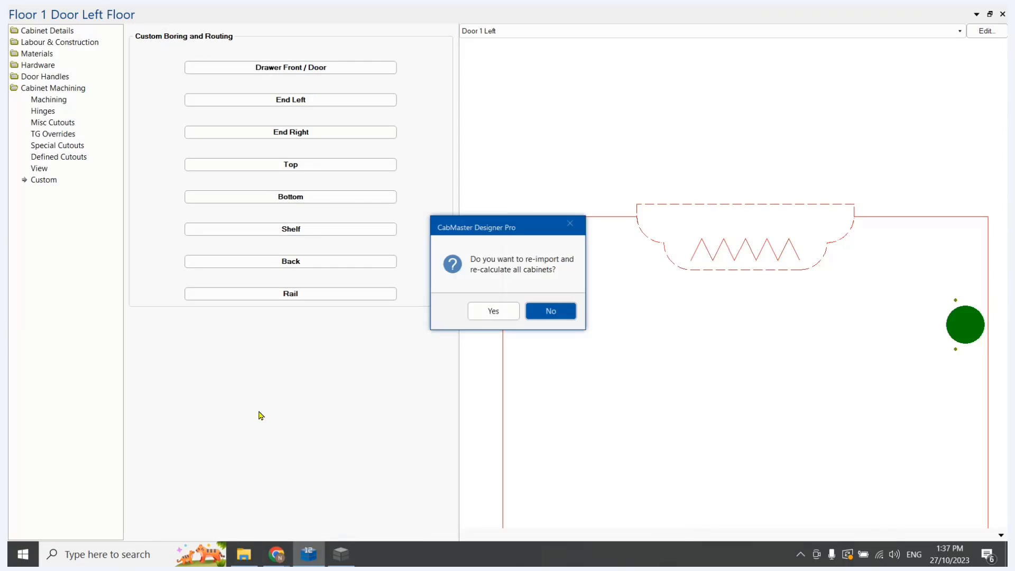
{"action": "key", "text": "Left"}
{"action": "key", "text": "Return"}
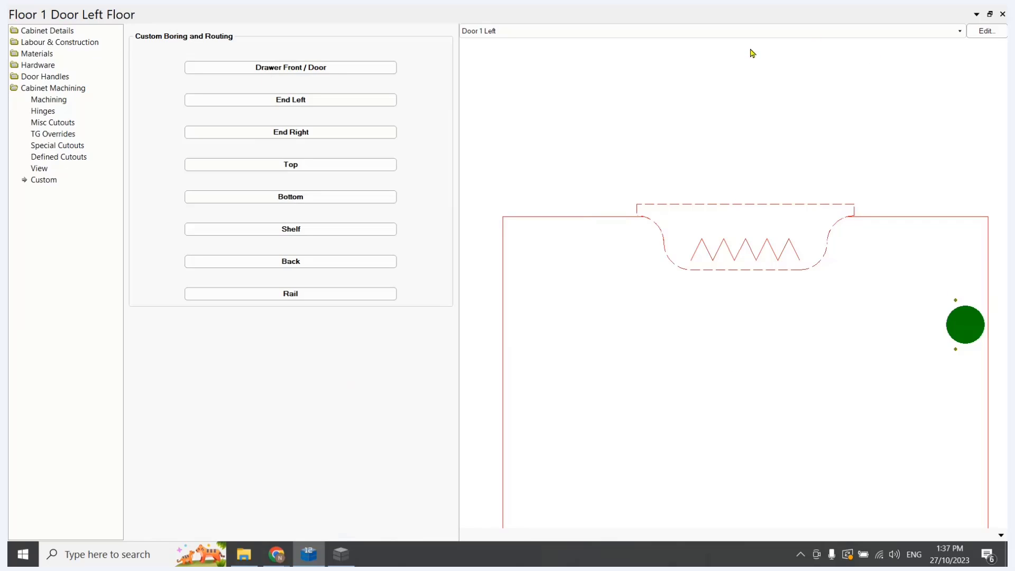
View the cabinet and its handle cutout in 3D Wireframe, then in 3D Textured
{"action": "left_click", "coordinate": [1000, 537]}
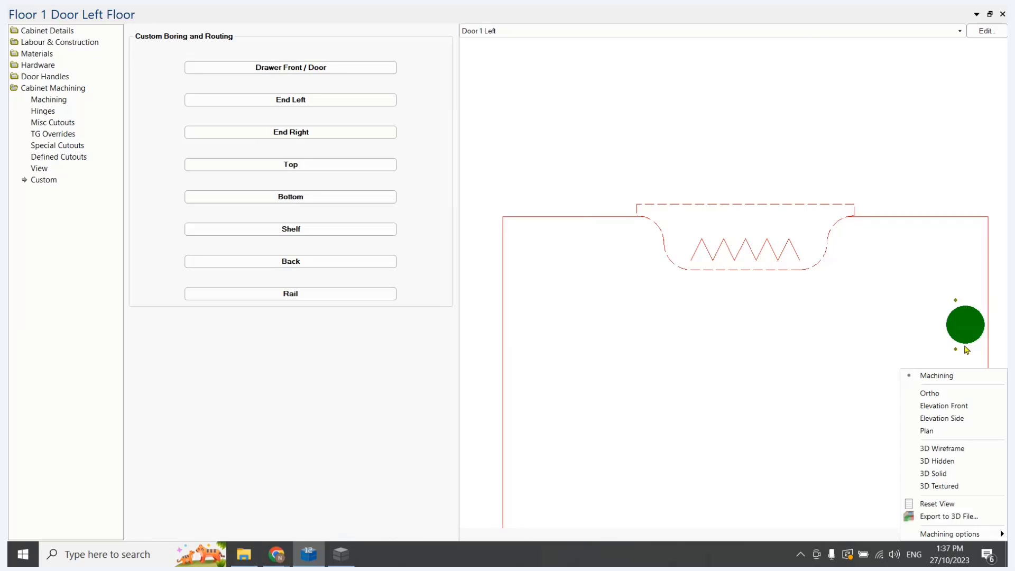
{"action": "left_click", "coordinate": [946, 453]}
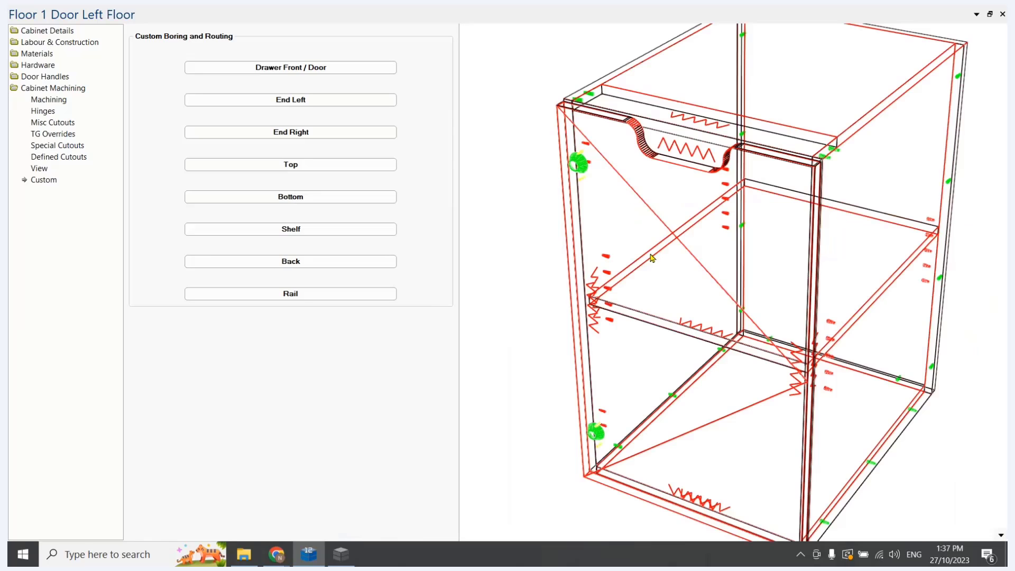
{"action": "left_click", "coordinate": [1001, 535]}
{"action": "left_click", "coordinate": [956, 486]}
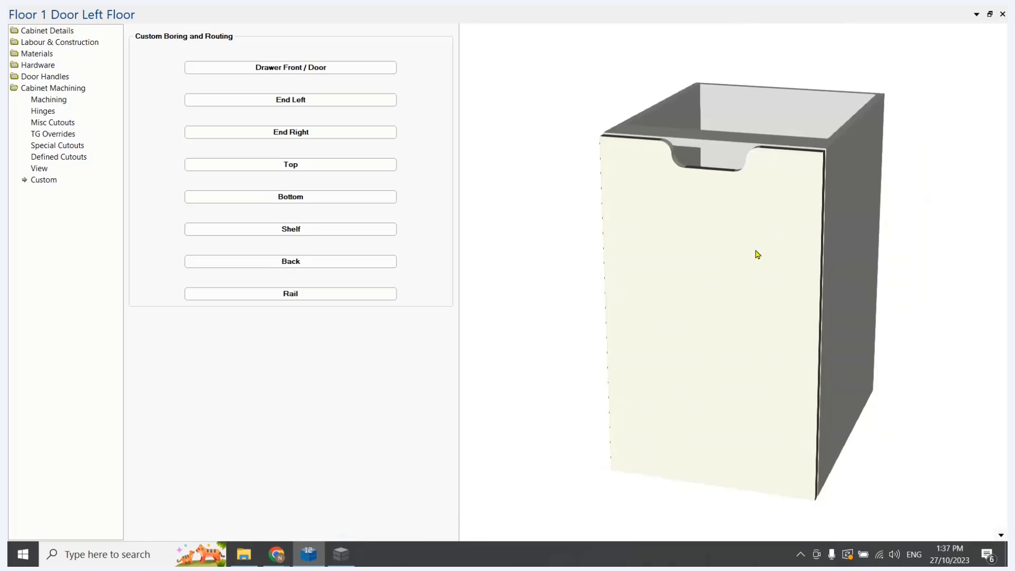
In the cabinet's local properties, set the handle cutout Depth to 25 mm and apply it
{"action": "left_click", "coordinate": [45, 31]}
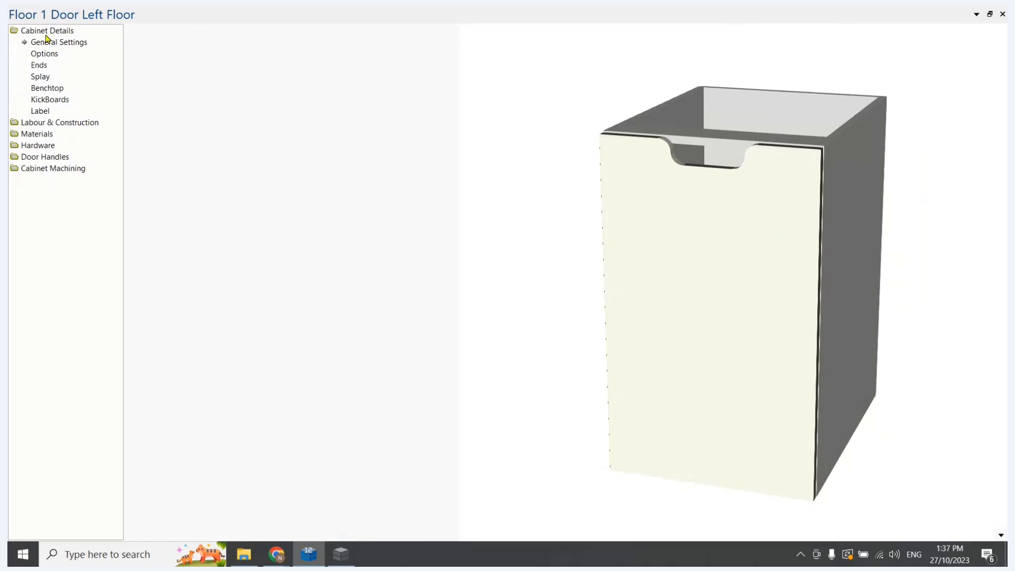
{"action": "left_click", "coordinate": [281, 36]}
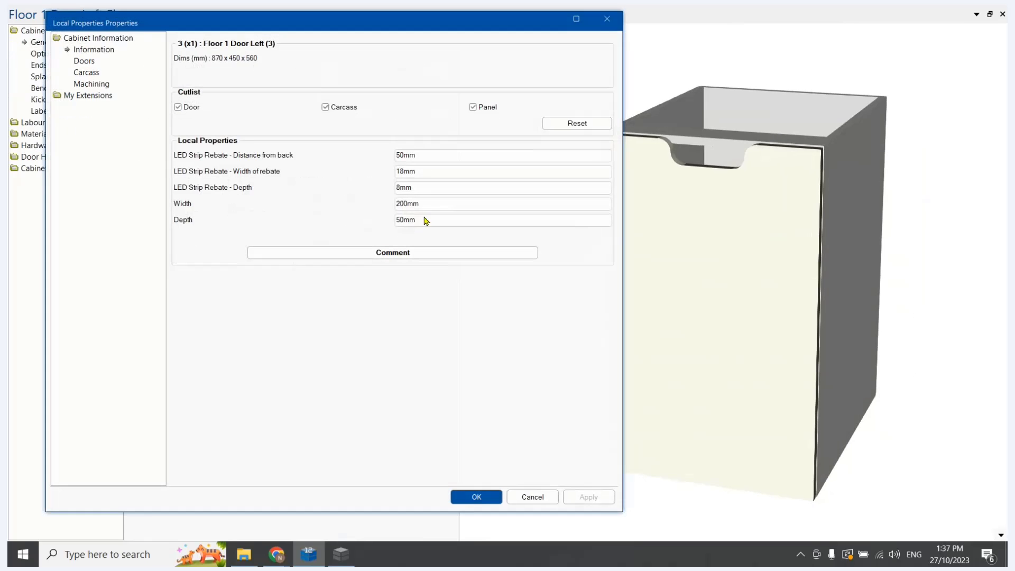
{"action": "left_click_drag", "start_coordinate": [427, 220], "coordinate": [344, 221]}
{"action": "type", "text": "2"}
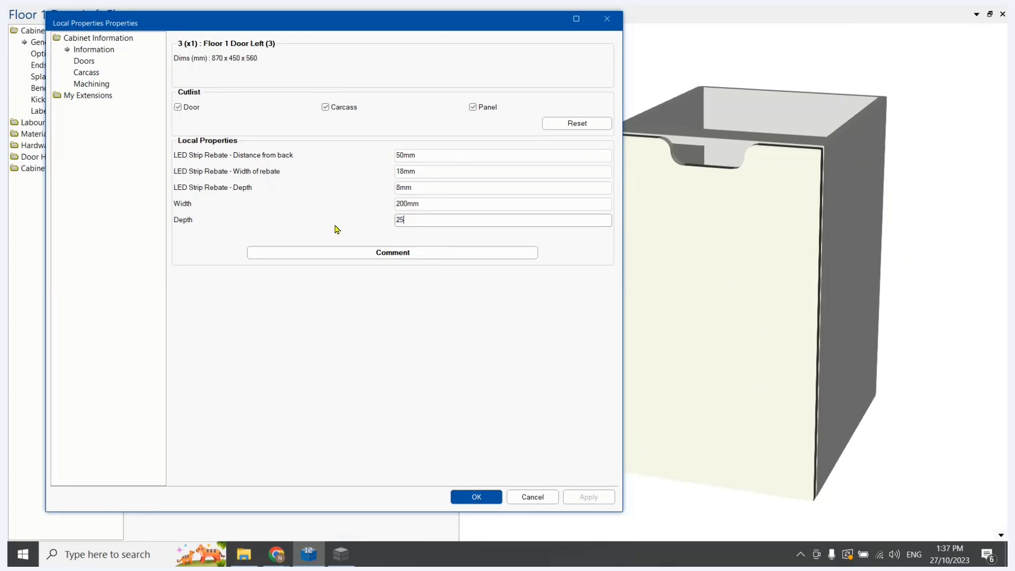
{"action": "type", "text": "5"}
{"action": "key", "text": "Tab"}
{"action": "left_click", "coordinate": [590, 497]}
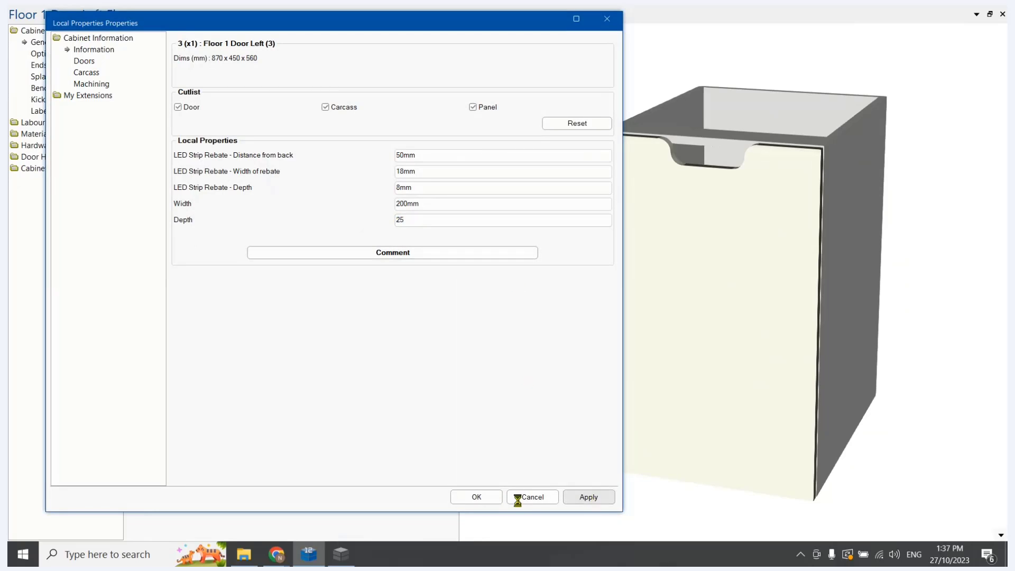
{"action": "key", "text": "Return"}
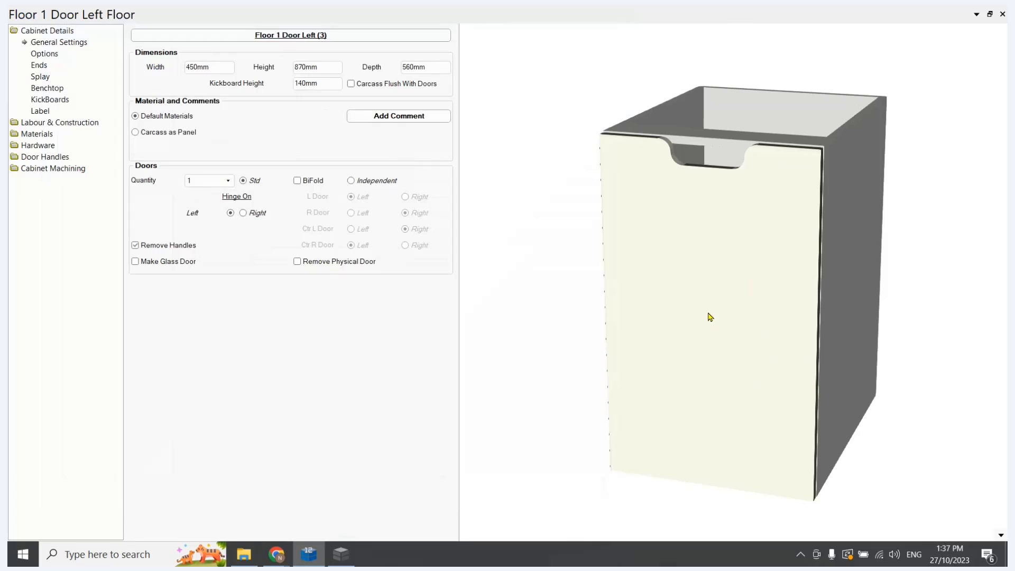
Examine the handle cutout on the door and the rail behind it from the front and from above
{"action": "left_click_drag", "start_coordinate": [702, 307], "coordinate": [745, 364]}
{"action": "scroll", "coordinate": [674, 196], "scroll_direction": "up", "scroll_amount": 2}
{"action": "mouse_move", "coordinate": [674, 195]}
{"action": "left_mouse_down"}
{"action": "mouse_move", "coordinate": [688, 177]}
{"action": "mouse_move", "coordinate": [698, 269]}
{"action": "mouse_move", "coordinate": [685, 194]}
{"action": "left_mouse_up"}
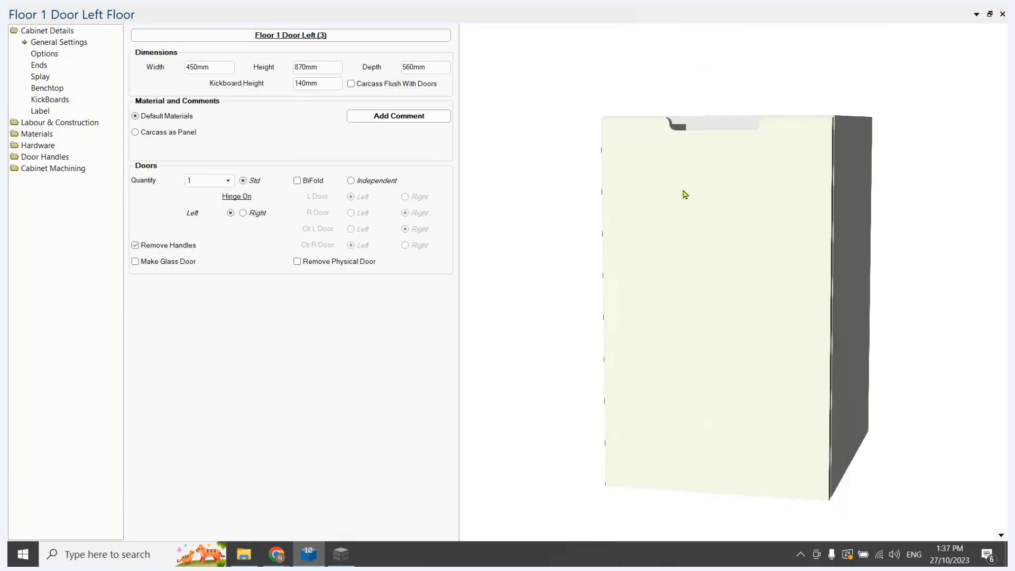
{"action": "middle_click_drag", "start_coordinate": [685, 195], "coordinate": [651, 272]}
{"action": "scroll", "coordinate": [647, 272], "scroll_direction": "up", "scroll_amount": 6}
{"action": "left_click_drag", "start_coordinate": [624, 229], "coordinate": [645, 315]}
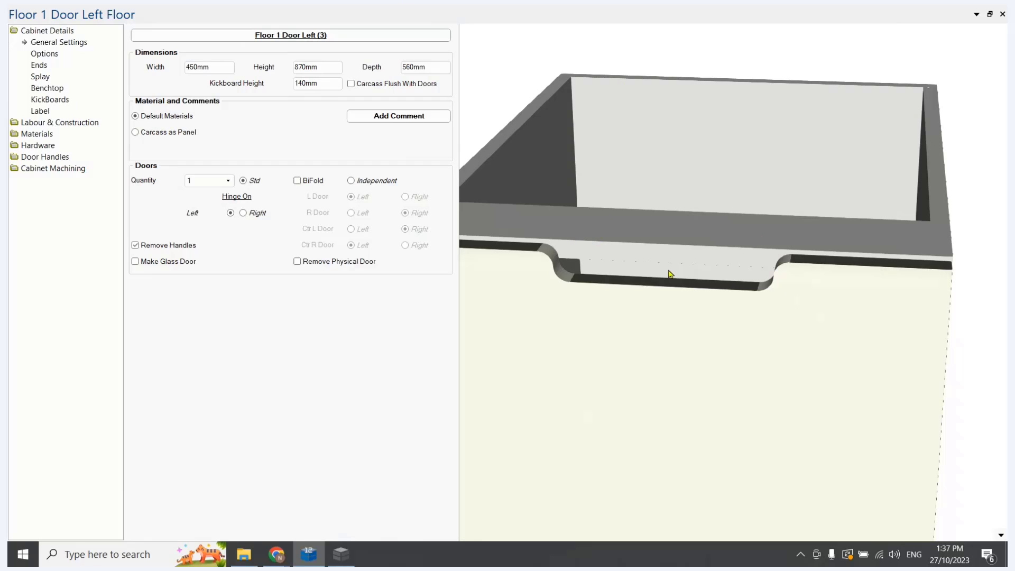
{"action": "left_click_drag", "start_coordinate": [686, 271], "coordinate": [671, 299]}
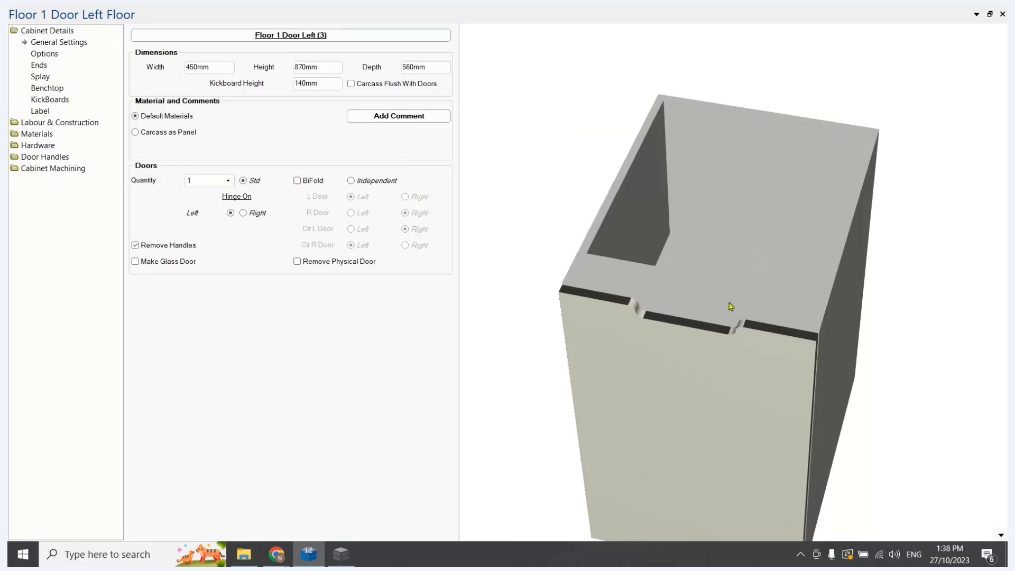
{"action": "left_click_drag", "start_coordinate": [715, 353], "coordinate": [712, 282]}
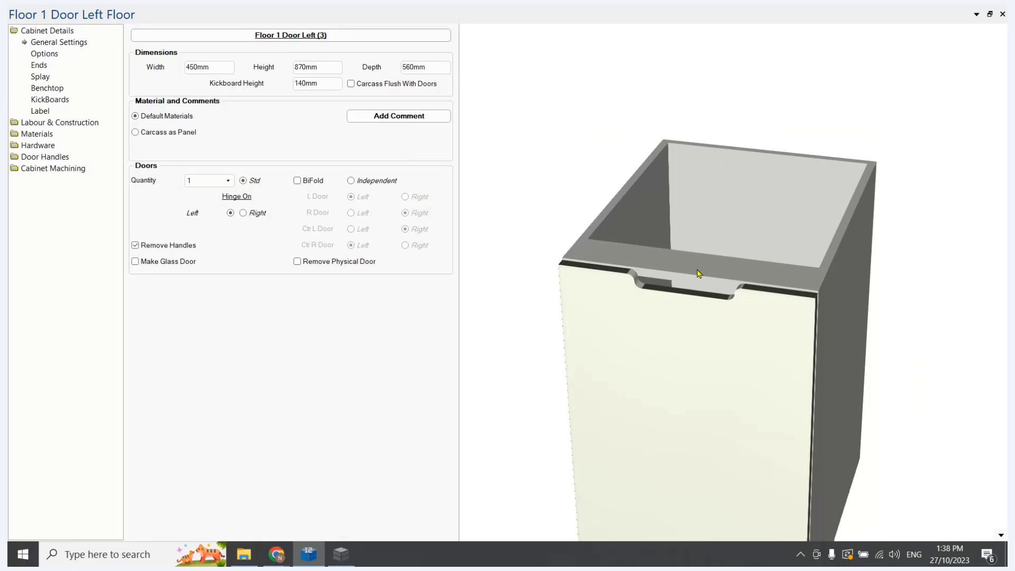
Switch to the Handle Cutout table in the Table Editor and copy row 11 into row 12
{"action": "left_click", "coordinate": [341, 554]}
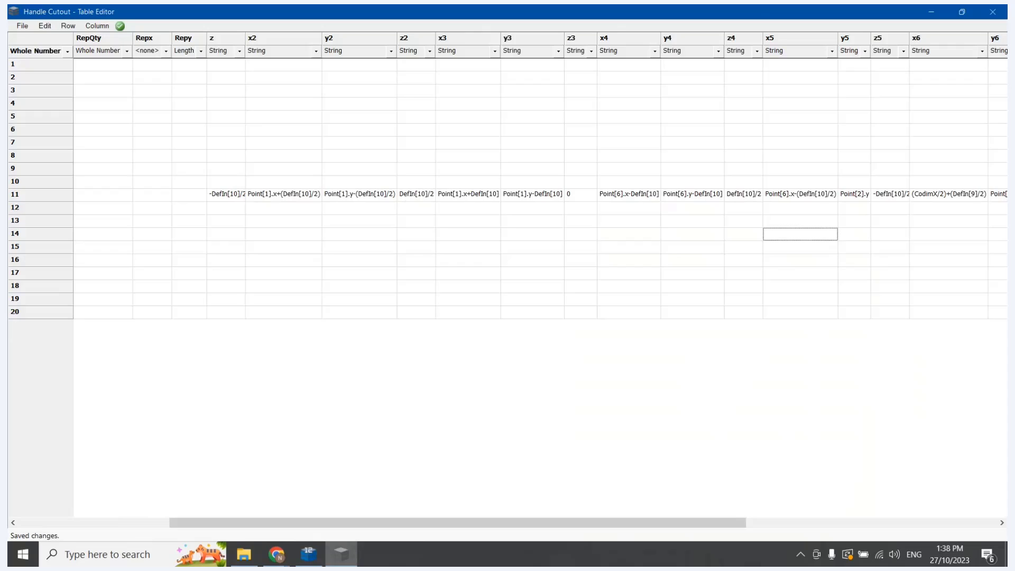
{"action": "left_click_drag", "start_coordinate": [407, 523], "coordinate": [163, 503]}
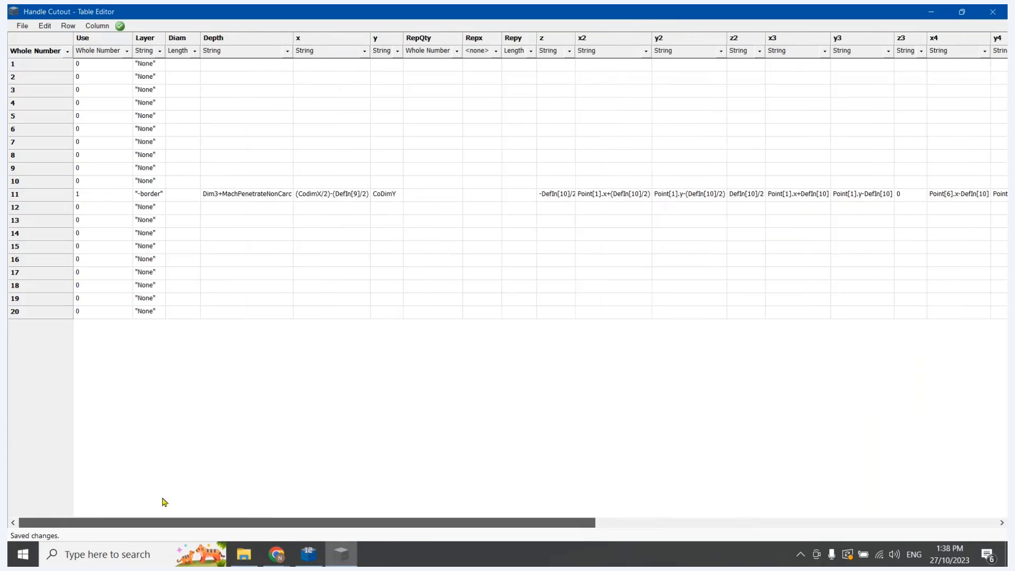
{"action": "left_click", "coordinate": [40, 198]}
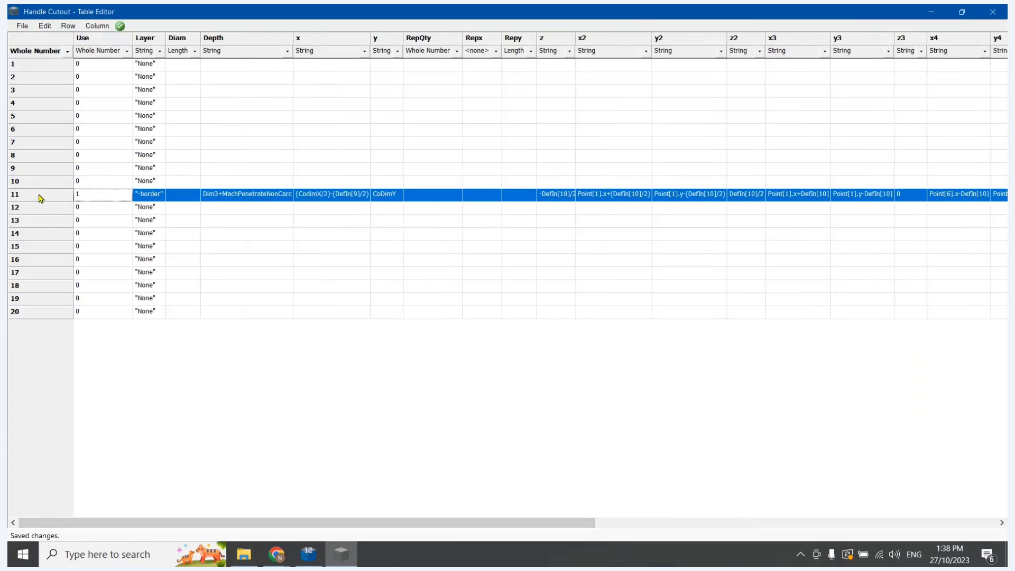
{"action": "left_click", "coordinate": [41, 208]}
{"action": "key", "text": "ctrl+v"}
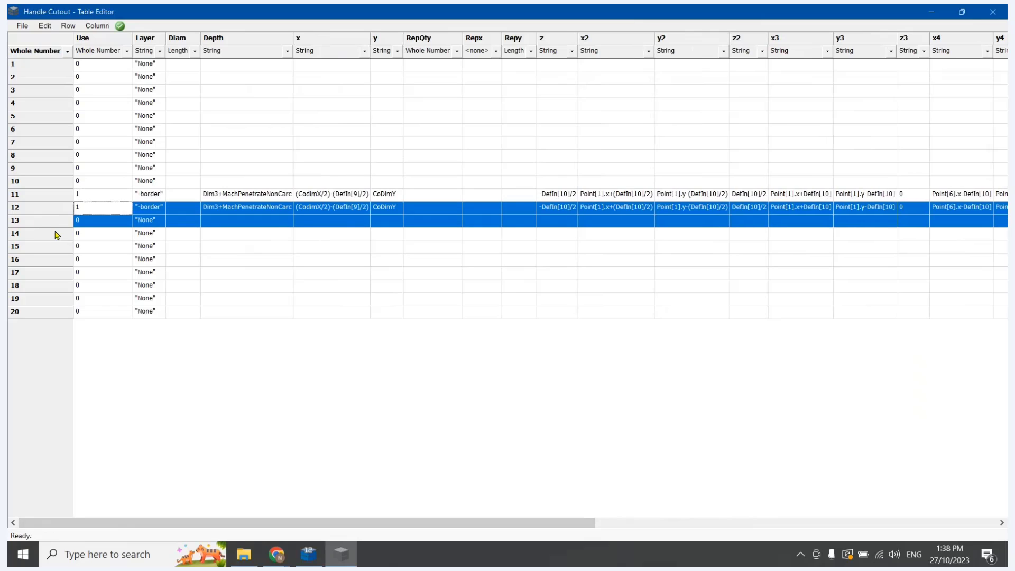
{"action": "left_click", "coordinate": [50, 225]}
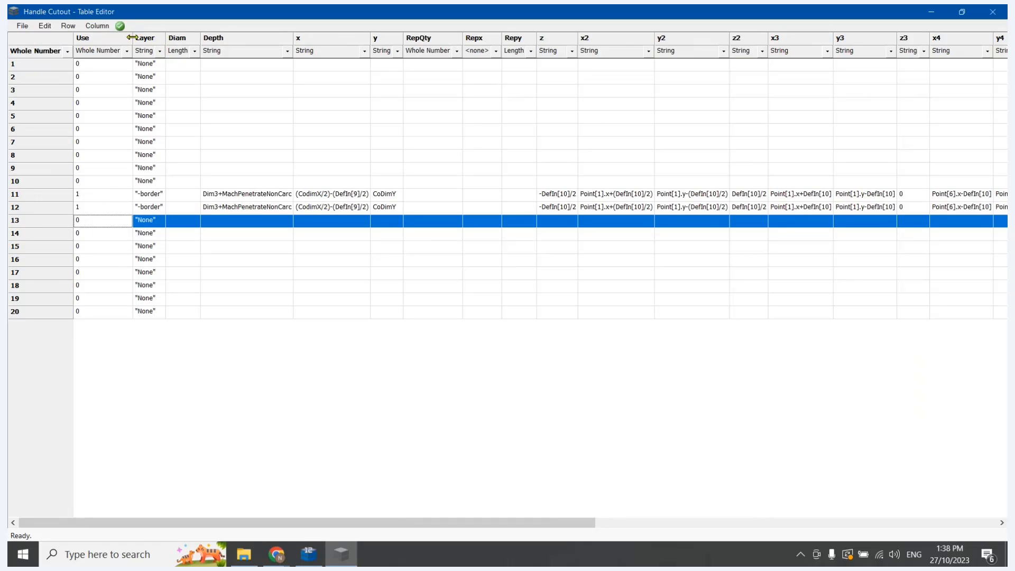
Try to enter an If condition starting with SecPartName='Dor' in the whole-number Use cell of row 11
{"action": "left_click_drag", "start_coordinate": [133, 38], "coordinate": [347, 38]}
{"action": "left_click", "coordinate": [243, 259]}
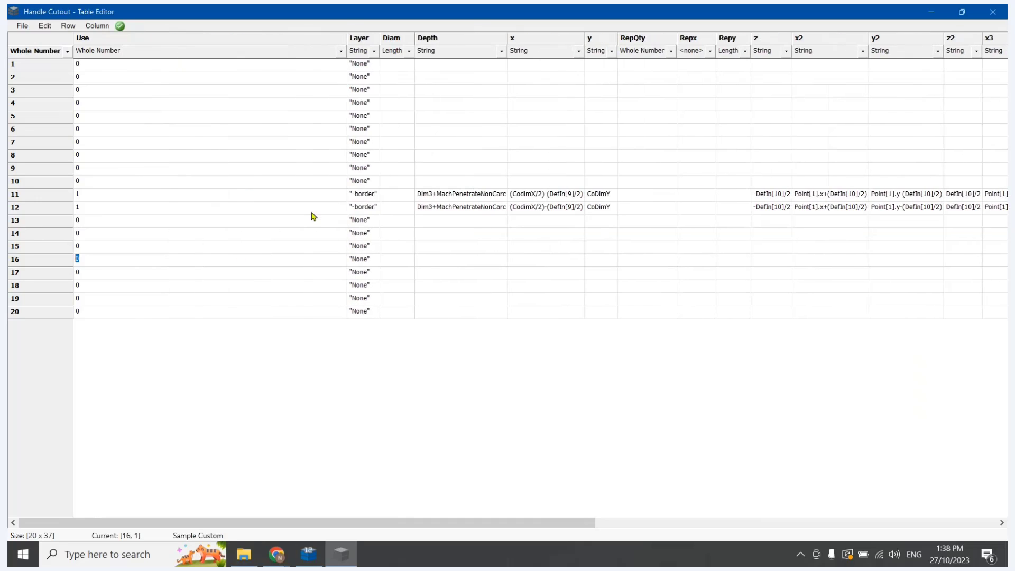
{"action": "left_click", "coordinate": [88, 194]}
{"action": "type", "text": "IF"}
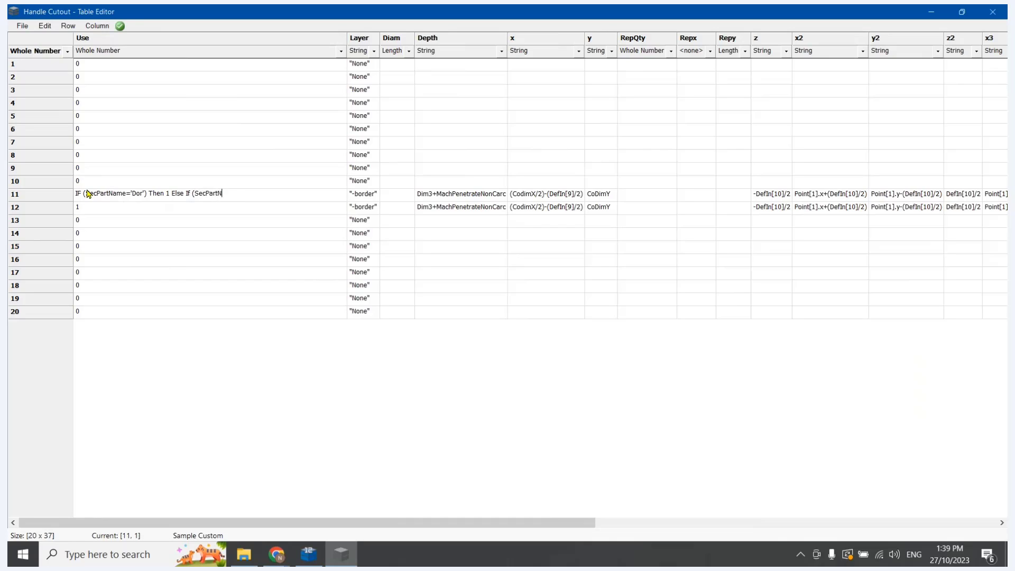
{"action": "type", "text": "ame"}
{"action": "type", "text": "1 Else0"}
{"action": "left_click", "coordinate": [270, 209]}
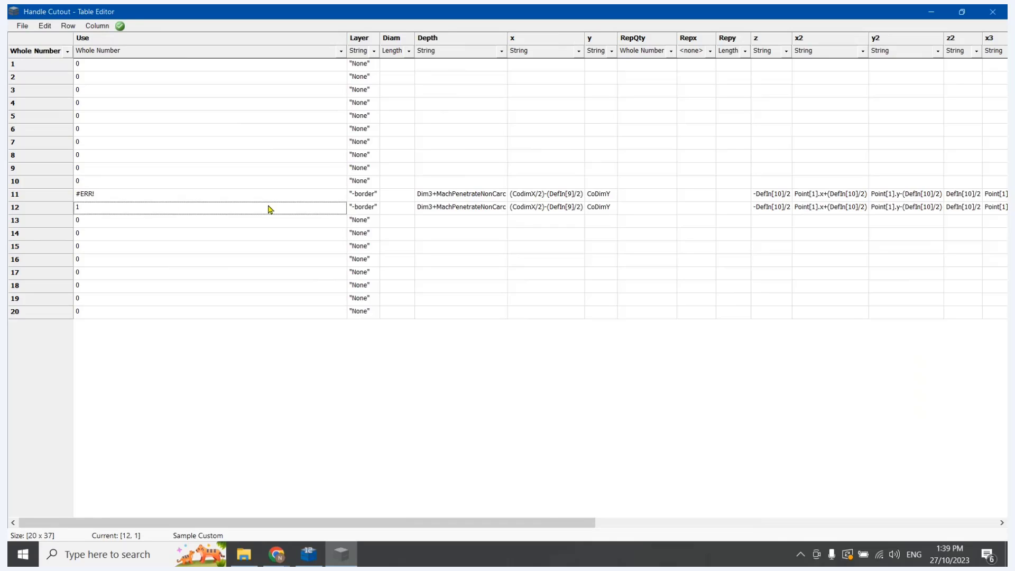
Change the Use column type to String and set row 11's Use to If (SecPartName="Dor") Then 1 Else If (SecPartName='Drw') Then 1 Else 0
{"action": "left_click", "coordinate": [341, 53]}
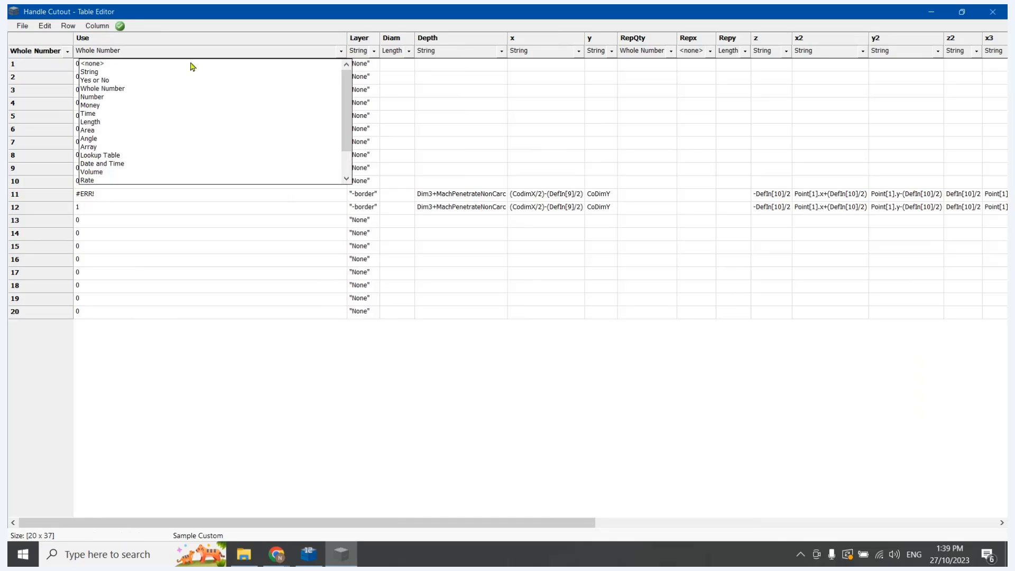
{"action": "left_click", "coordinate": [120, 74]}
{"action": "left_click", "coordinate": [102, 193]}
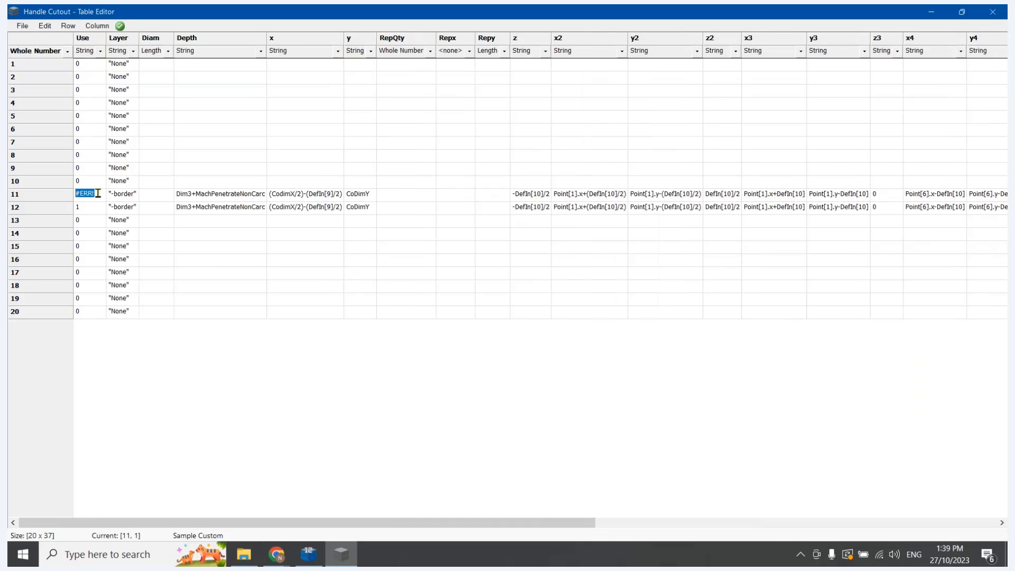
{"action": "type", "text": "1"}
{"action": "type", "text": "f (Seq"}
{"action": "type", "text": "P"}
{"action": "type", "text": "artPar"}
{"action": "type", "text": "Na"}
{"action": "type", "text": "me=\""}
{"action": "type", "text": "Dor\") Then"}
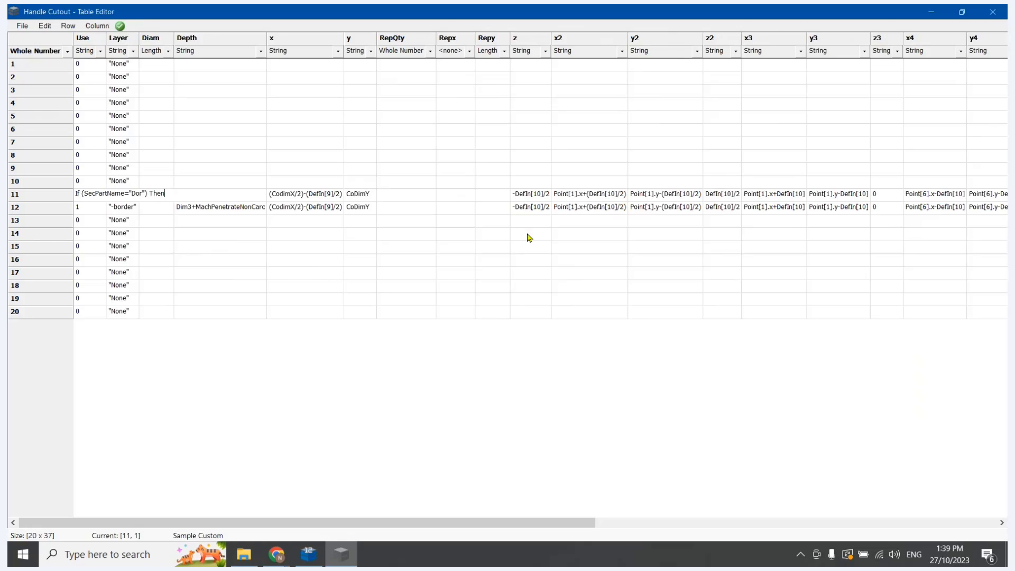
{"action": "type", "text": " 1 Else If (SecPartName=\"Drw"}
{"action": "type", "text": ")"}
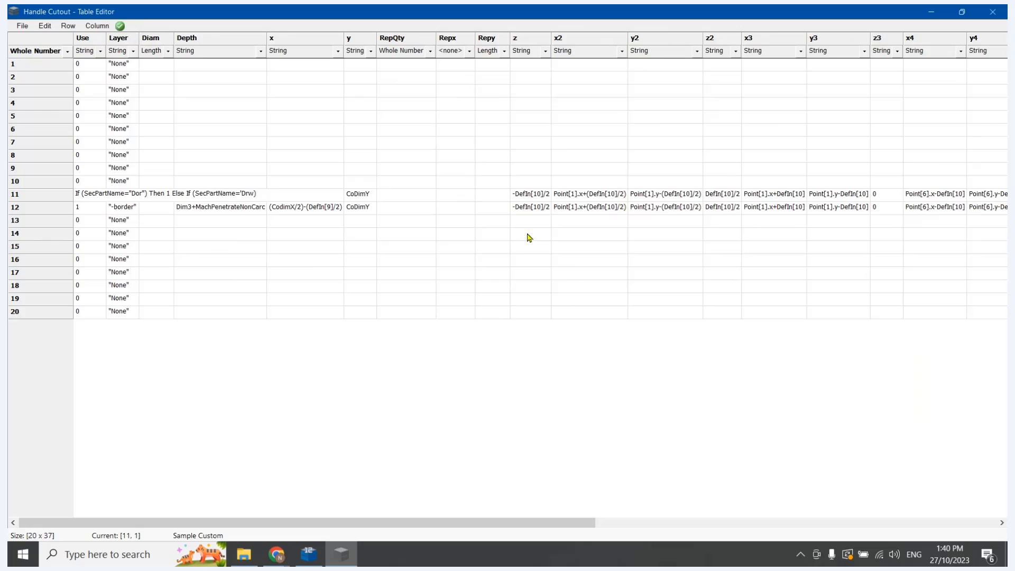
{"action": "key", "text": "BackSpace"}
{"action": "type", "text": "'"}
{"action": "key", "text": "Return"}
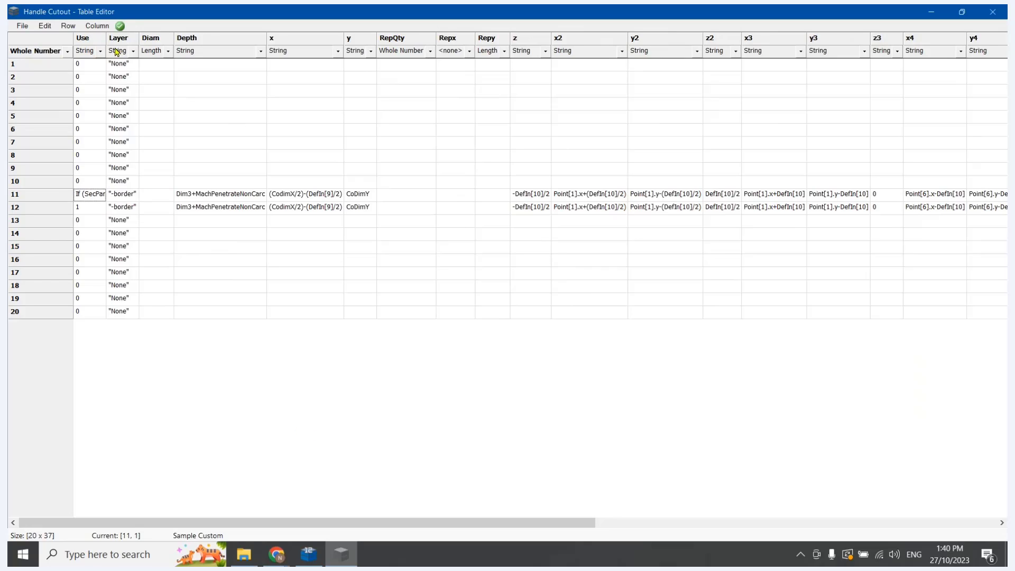
Widen the Use column and copy row 11's Use formula into the Use cell of row 12
{"action": "left_click_drag", "start_coordinate": [107, 41], "coordinate": [323, 85]}
{"action": "left_click", "coordinate": [95, 193]}
{"action": "left_click", "coordinate": [105, 192]}
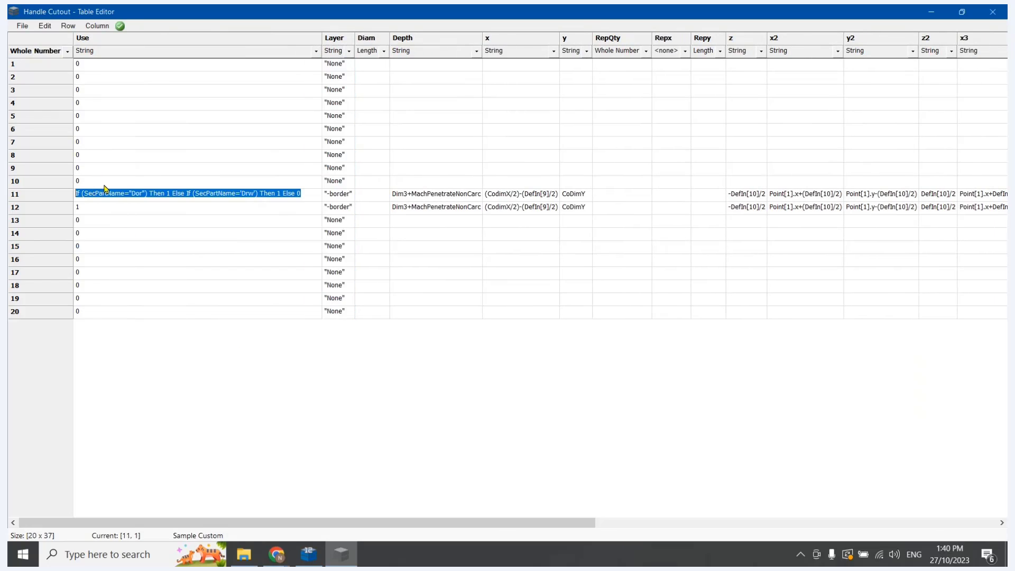
{"action": "key", "text": "ctrl+c"}
{"action": "left_click", "coordinate": [94, 210]}
{"action": "key", "text": "ctrl+v"}
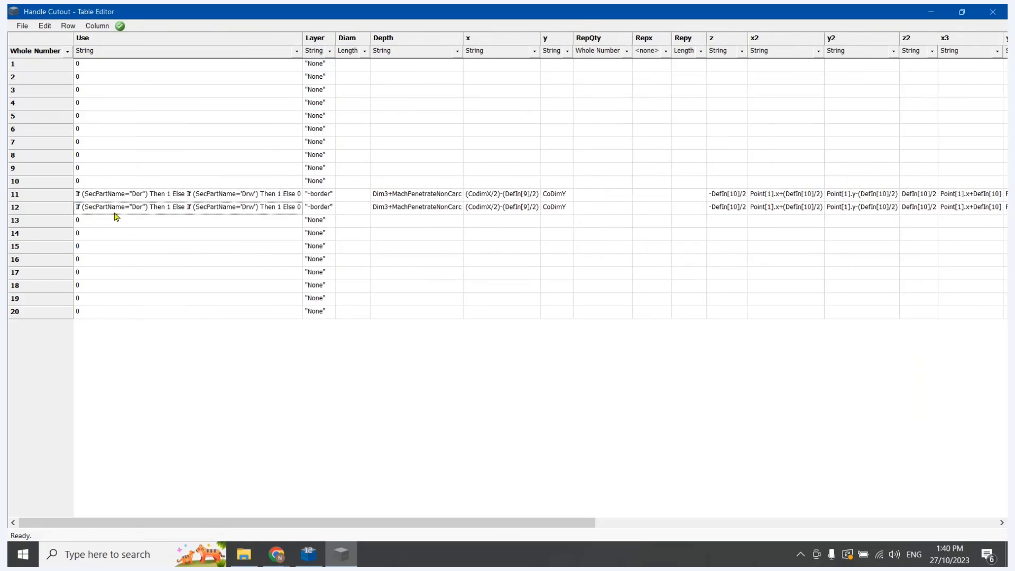
Reduce row 12's Use formula to If (SecPartName='Ral') Then 1 Else 0
{"action": "left_click", "coordinate": [247, 208]}
{"action": "left_click", "coordinate": [245, 209]}
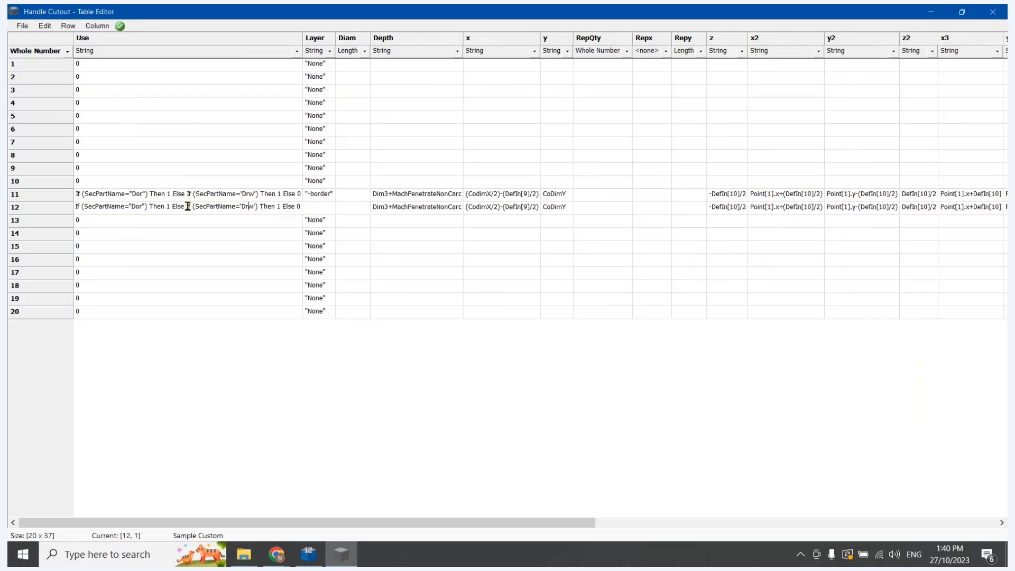
{"action": "left_click_drag", "start_coordinate": [187, 207], "coordinate": [80, 209]}
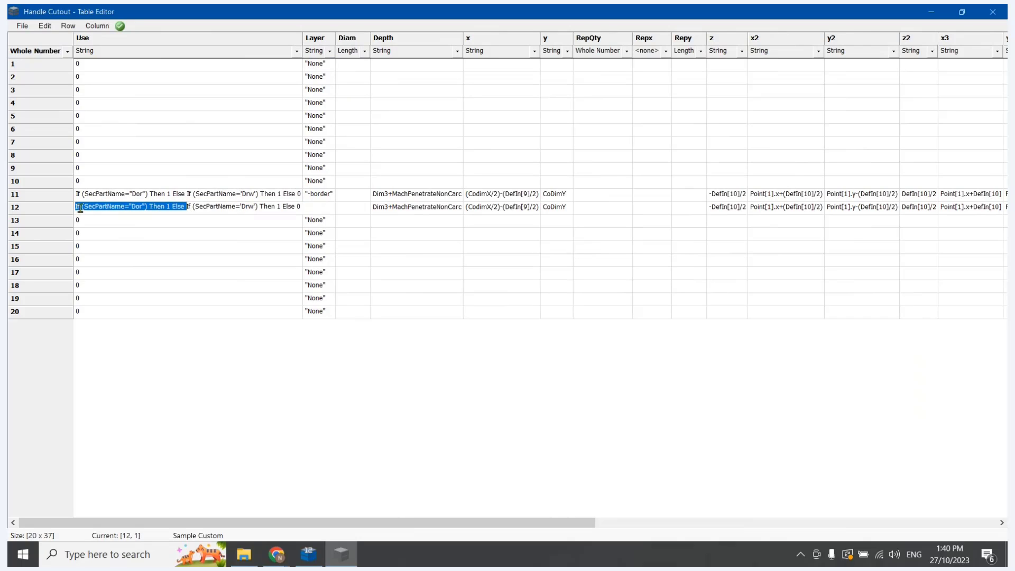
{"action": "key", "text": "BackSpace"}
{"action": "left_click", "coordinate": [136, 208]}
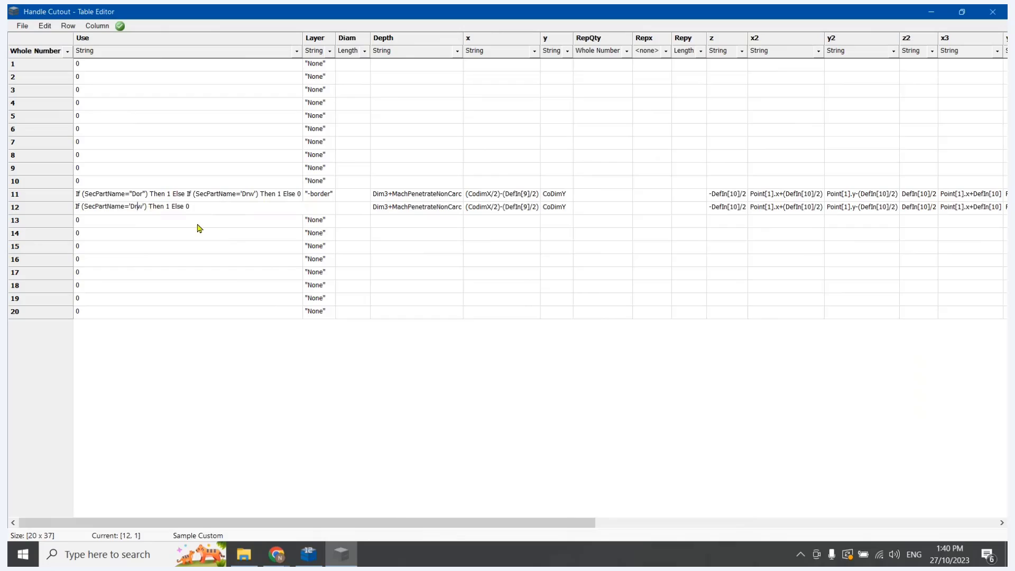
{"action": "key", "text": "BackSpace"}
{"action": "key", "text": "BackSpace"}
{"action": "key", "text": "BackSpace"}
{"action": "type", "text": "Ral"}
{"action": "left_click", "coordinate": [170, 259]}
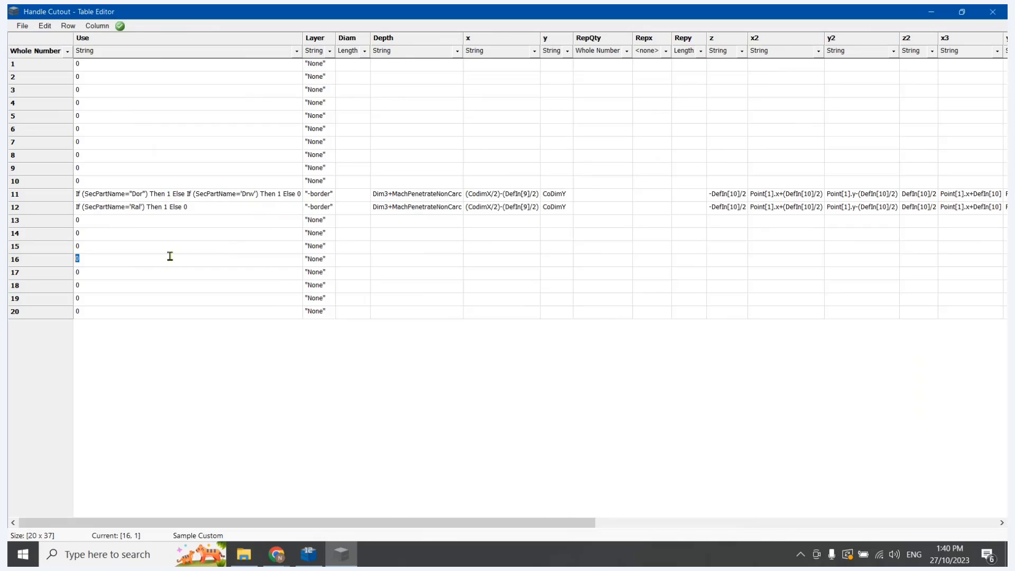
Save the table with the part-name conditions, switch to CabMaster Designer, and re-import and recalculate all cabinets
{"action": "left_click", "coordinate": [22, 26]}
{"action": "left_click", "coordinate": [37, 69]}
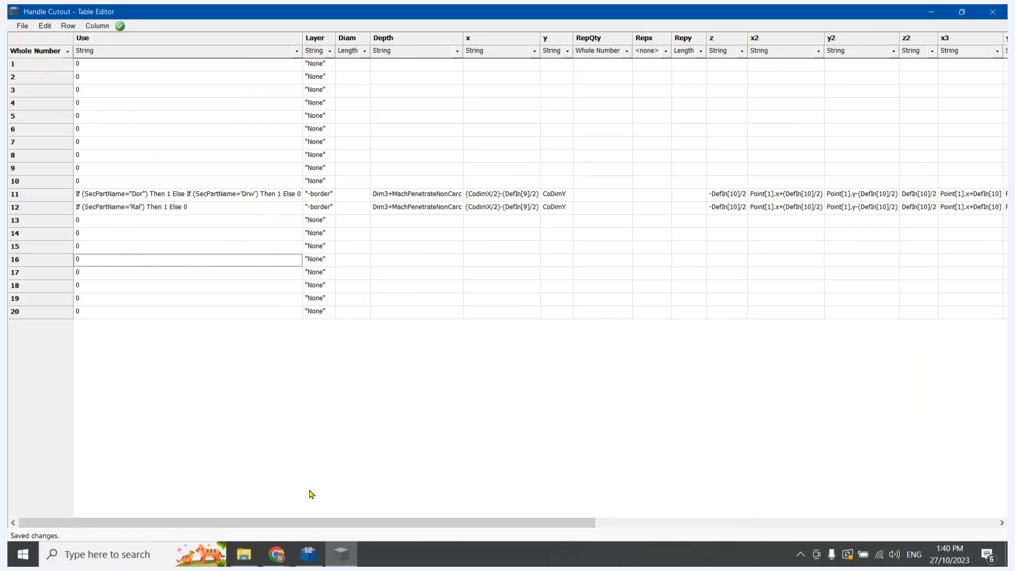
{"action": "left_click", "coordinate": [308, 554]}
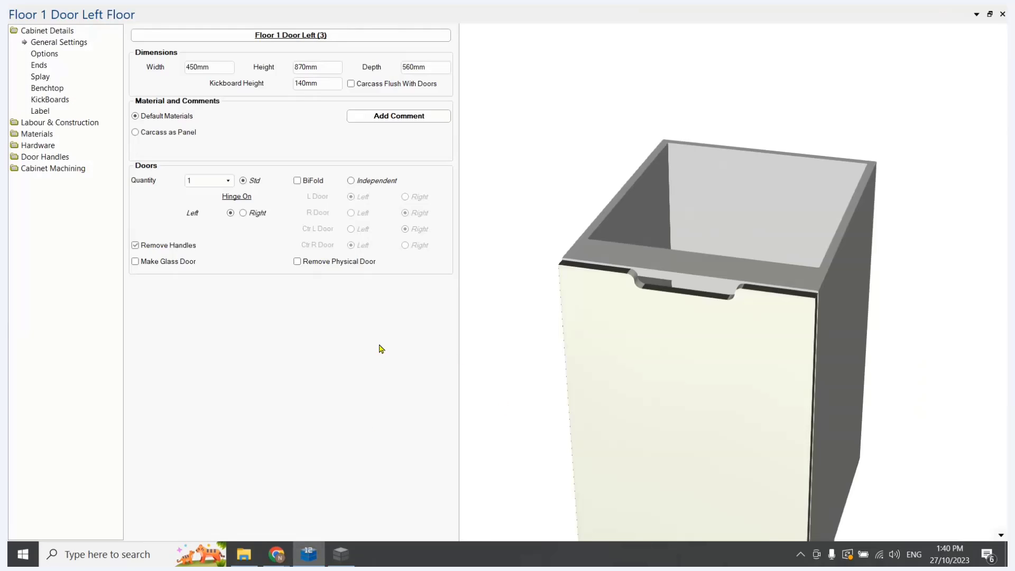
{"action": "key", "text": "F5"}
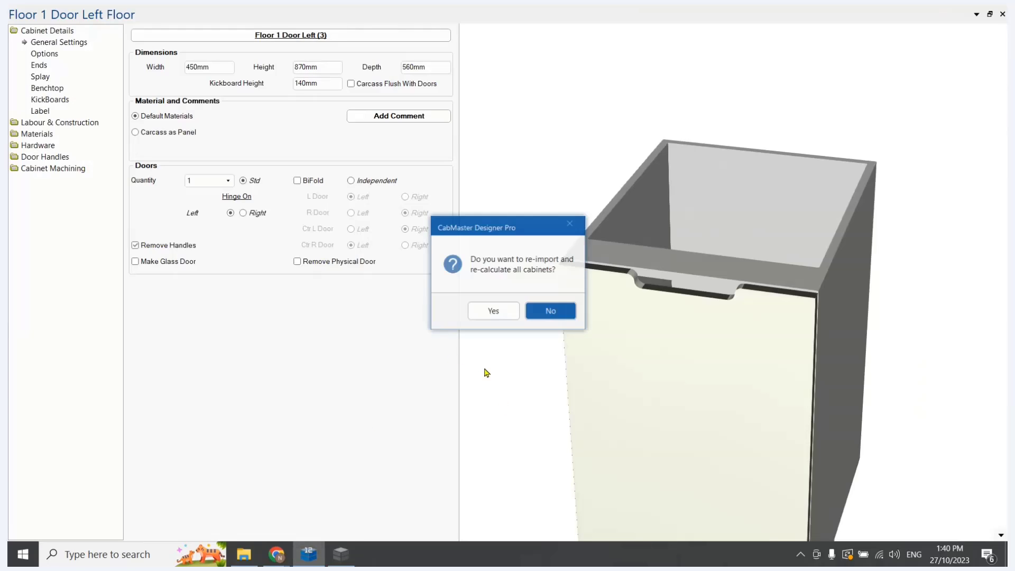
{"action": "key", "text": "Left"}
{"action": "key", "text": "Return"}
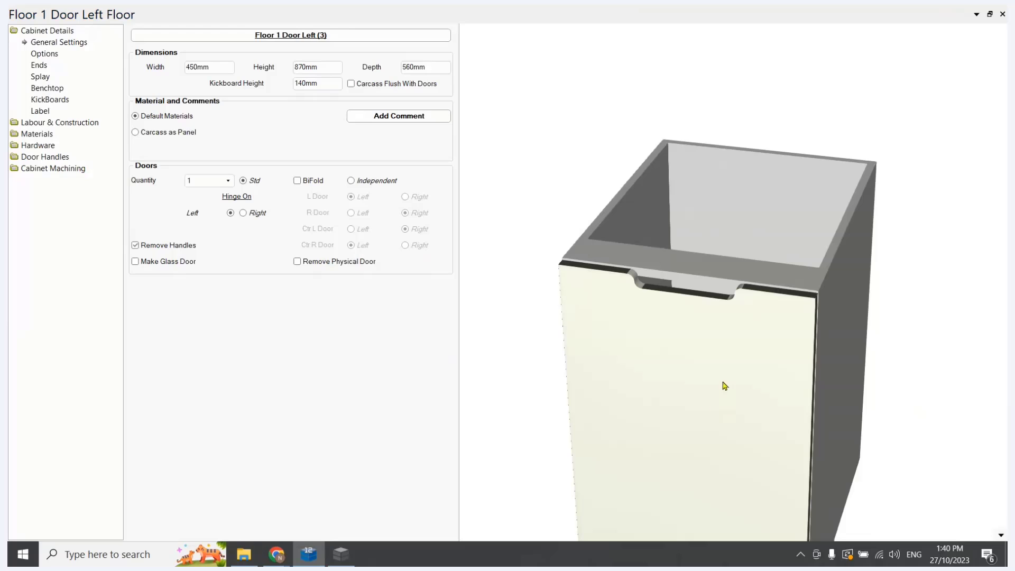
Display the cabinet as 3D Wireframe and enable Handle Cutout as the first custom boring and routing on its rail
{"action": "right_click", "coordinate": [999, 538]}
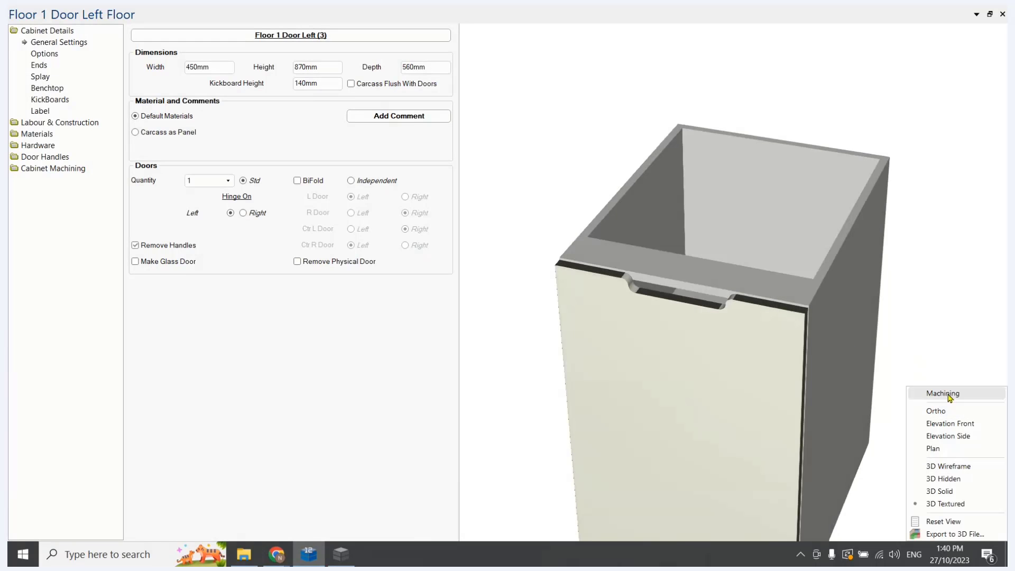
{"action": "left_click", "coordinate": [939, 466]}
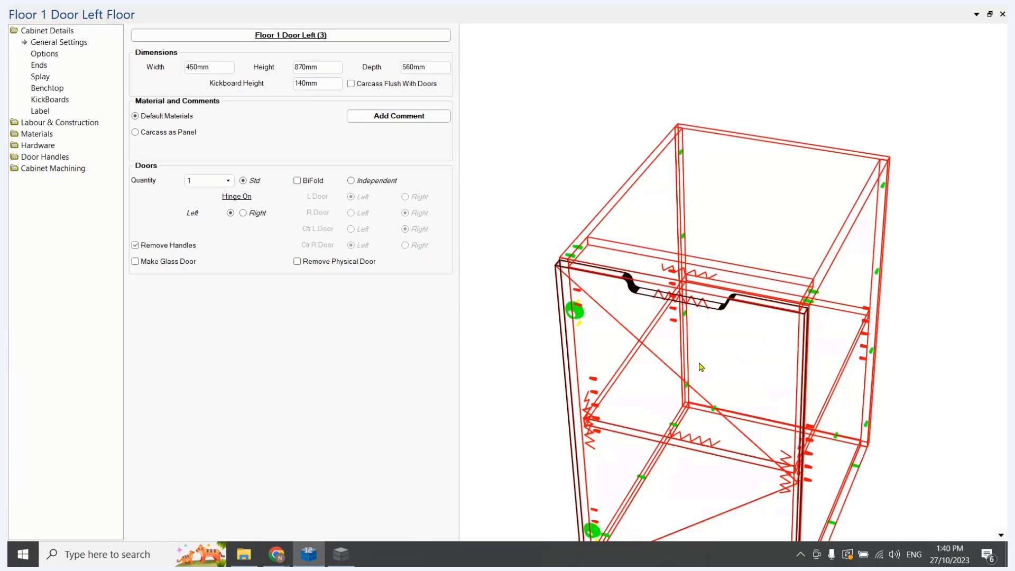
{"action": "left_click", "coordinate": [33, 169]}
{"action": "left_click", "coordinate": [44, 179]}
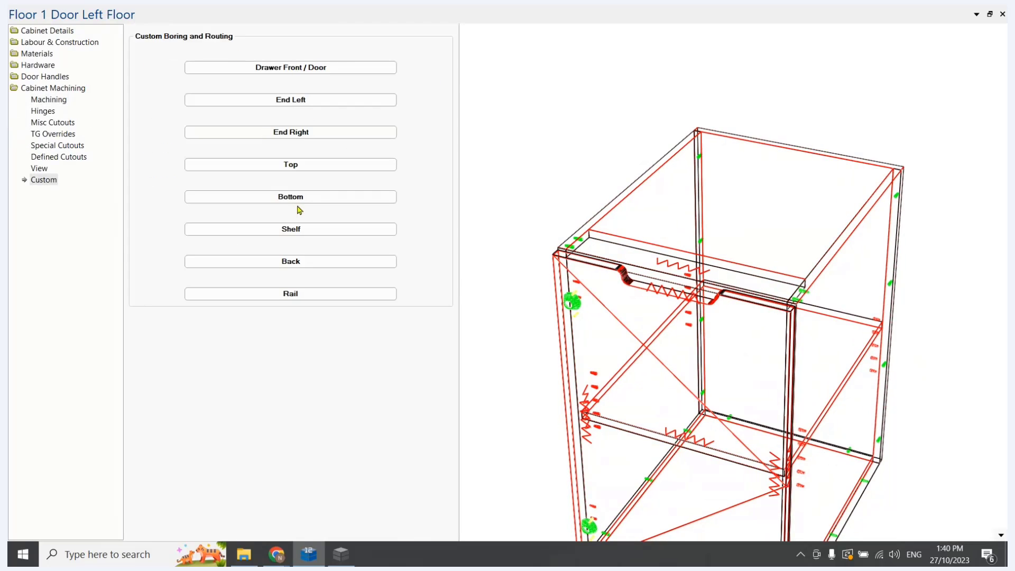
{"action": "left_click", "coordinate": [291, 297]}
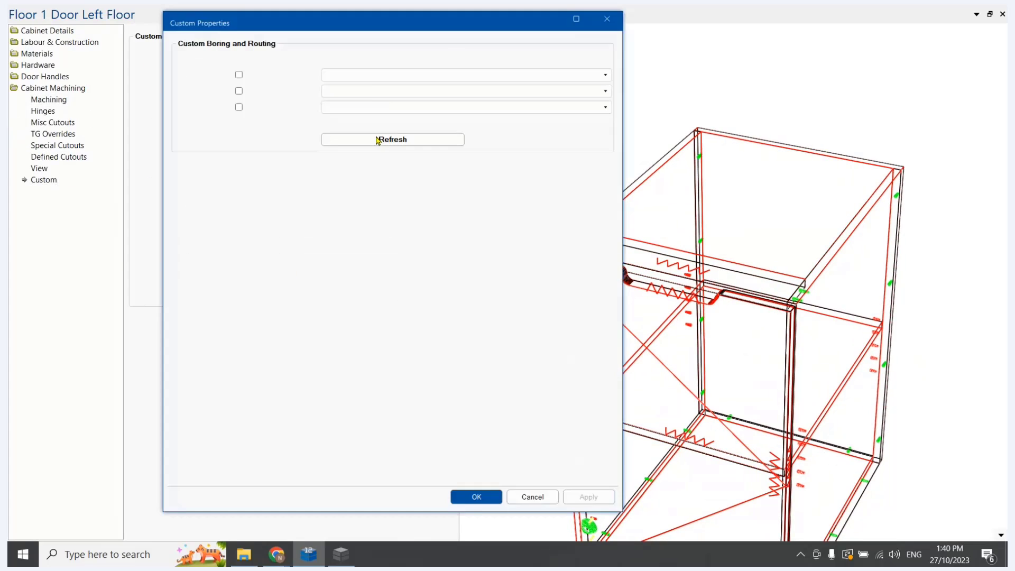
{"action": "left_click", "coordinate": [348, 76]}
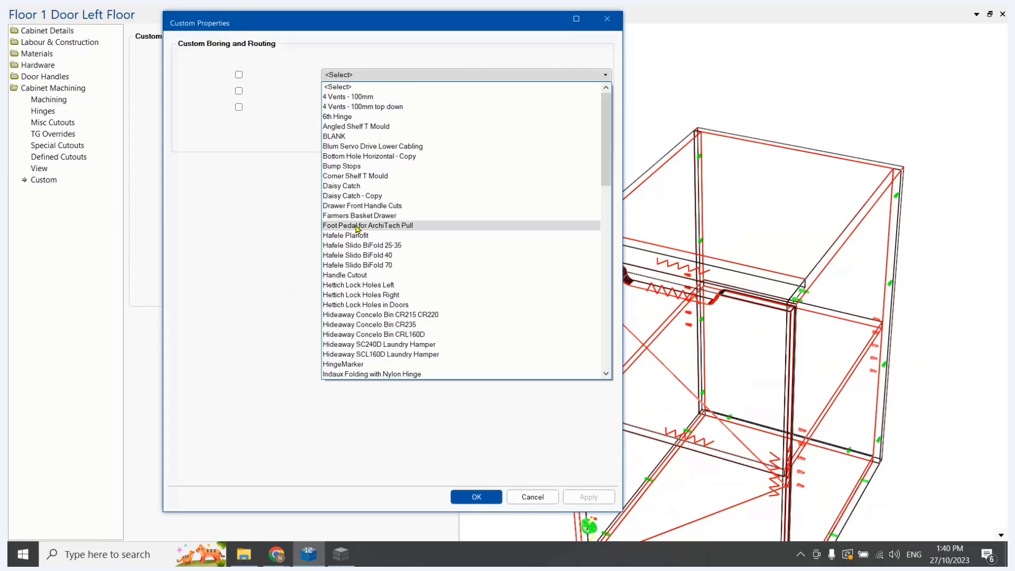
{"action": "left_click", "coordinate": [345, 275]}
{"action": "left_click", "coordinate": [238, 75]}
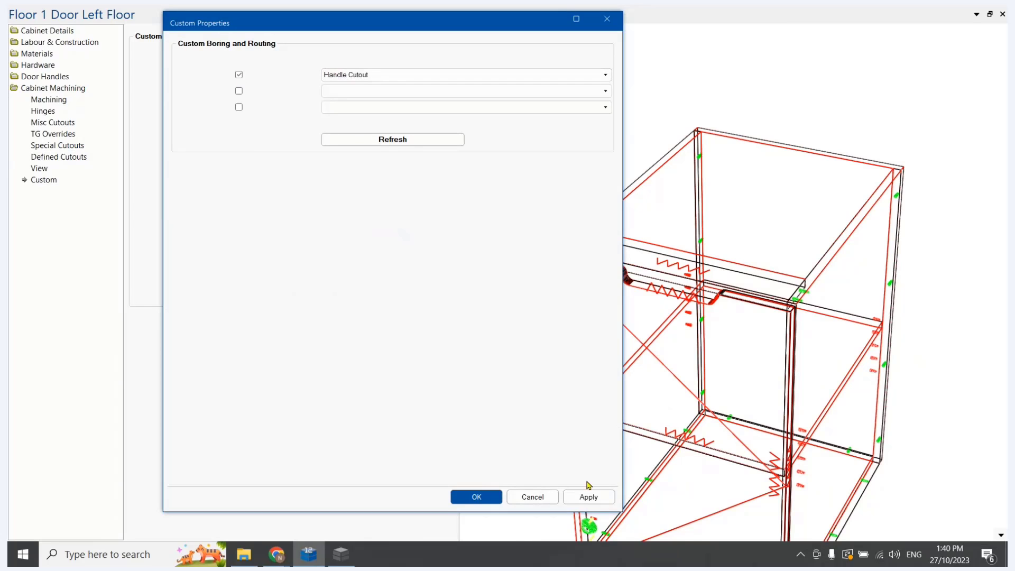
{"action": "left_click", "coordinate": [589, 496]}
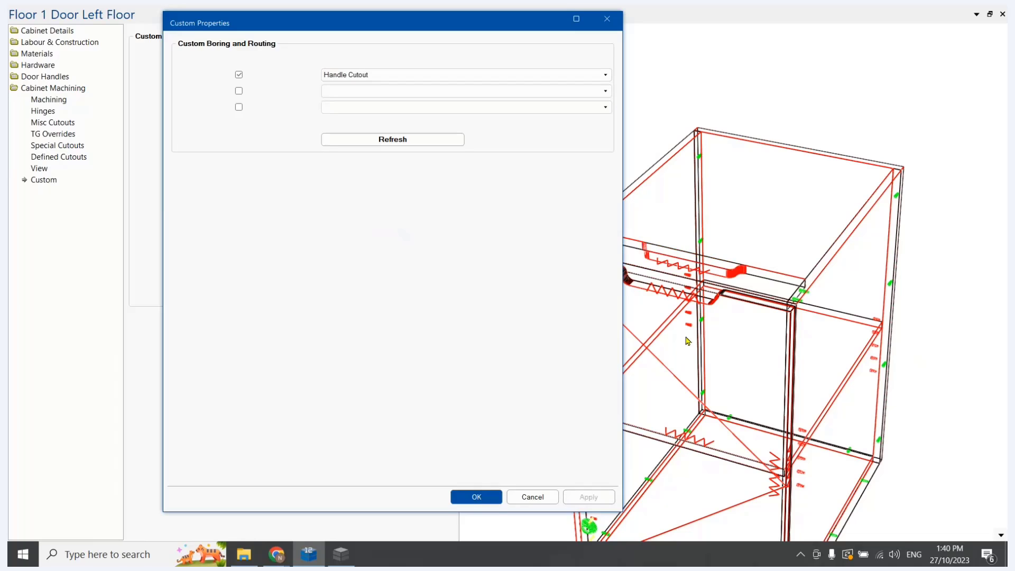
{"action": "left_click", "coordinate": [479, 497]}
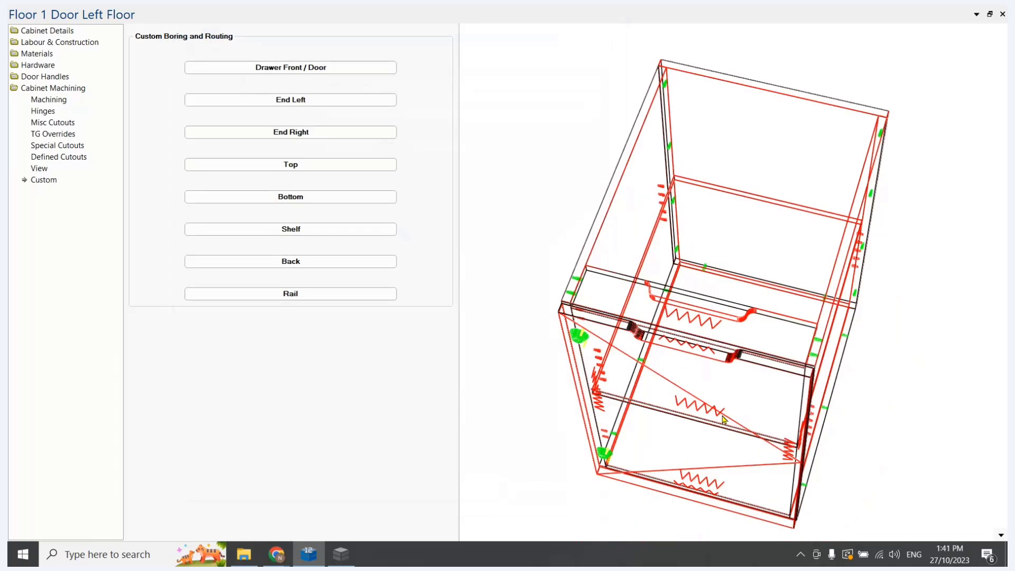
{"action": "mouse_move", "coordinate": [723, 414]}
{"action": "left_mouse_down"}
{"action": "mouse_move", "coordinate": [746, 456]}
{"action": "mouse_move", "coordinate": [727, 420]}
{"action": "left_mouse_up"}
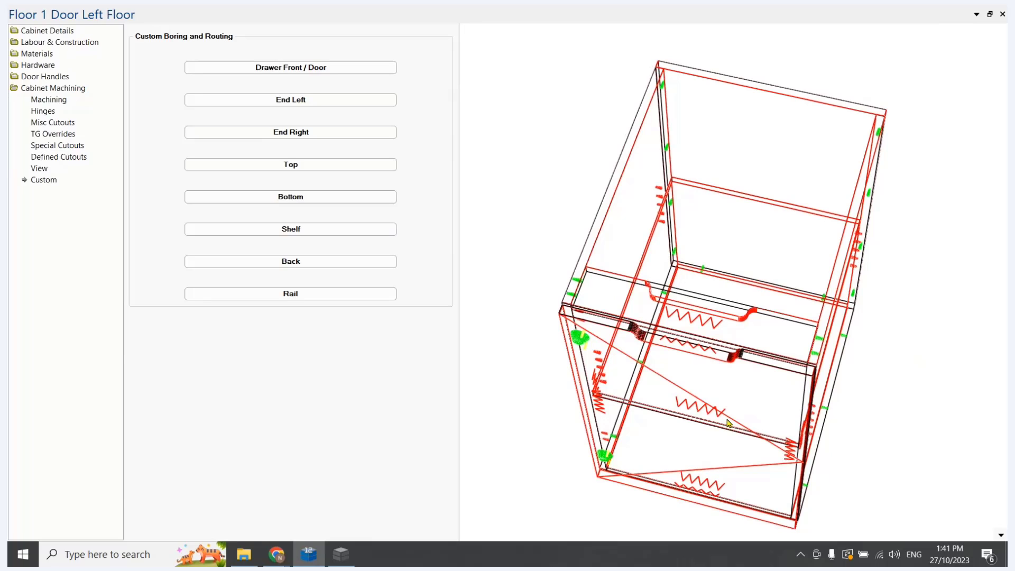
{"action": "left_click_drag", "start_coordinate": [727, 420], "coordinate": [724, 418]}
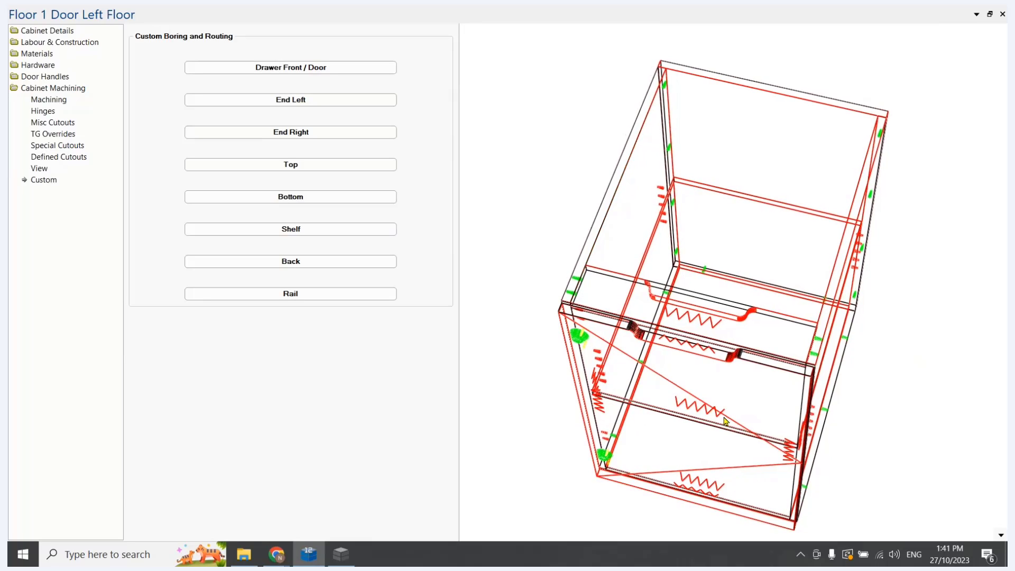
Switch to the Handle Cutout table in Table Editor and set row 12's y value to 0
{"action": "left_click", "coordinate": [342, 554]}
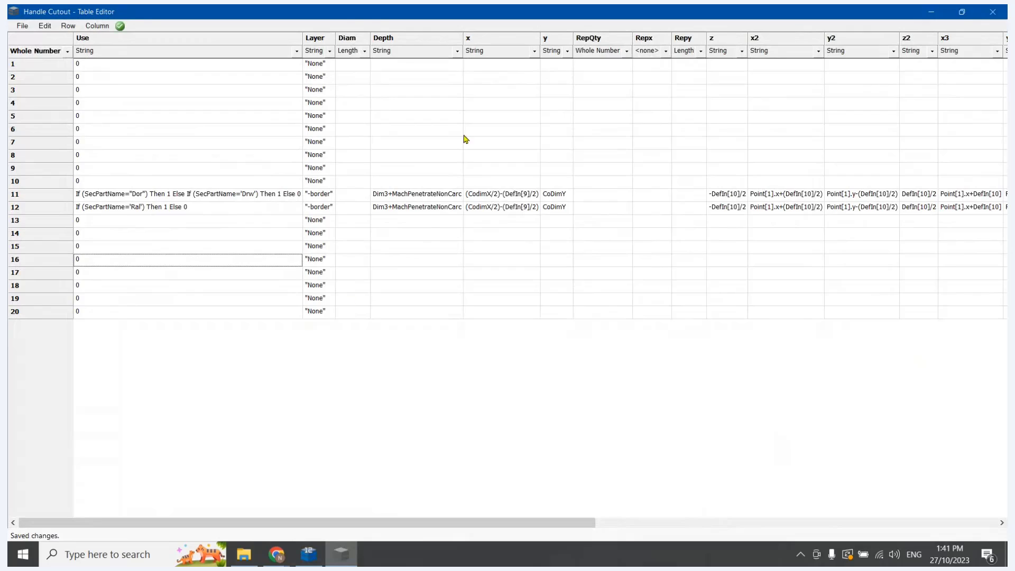
{"action": "left_click", "coordinate": [556, 208]}
{"action": "left_click", "coordinate": [557, 208]}
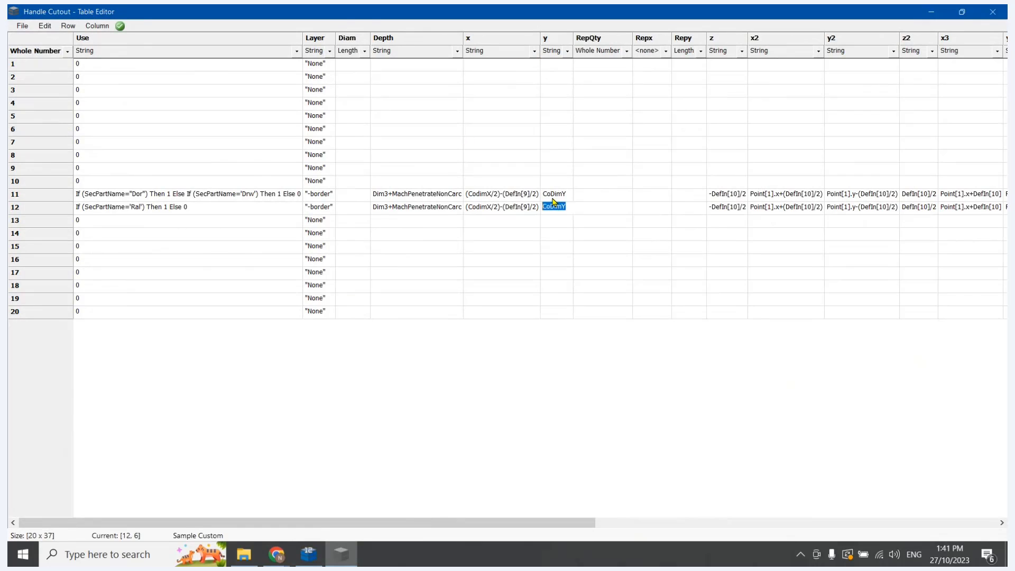
{"action": "double_click", "coordinate": [559, 221]}
{"action": "double_click", "coordinate": [556, 207]}
{"action": "left_click", "coordinate": [552, 218]}
{"action": "left_click", "coordinate": [554, 207]}
{"action": "type", "text": "0"}
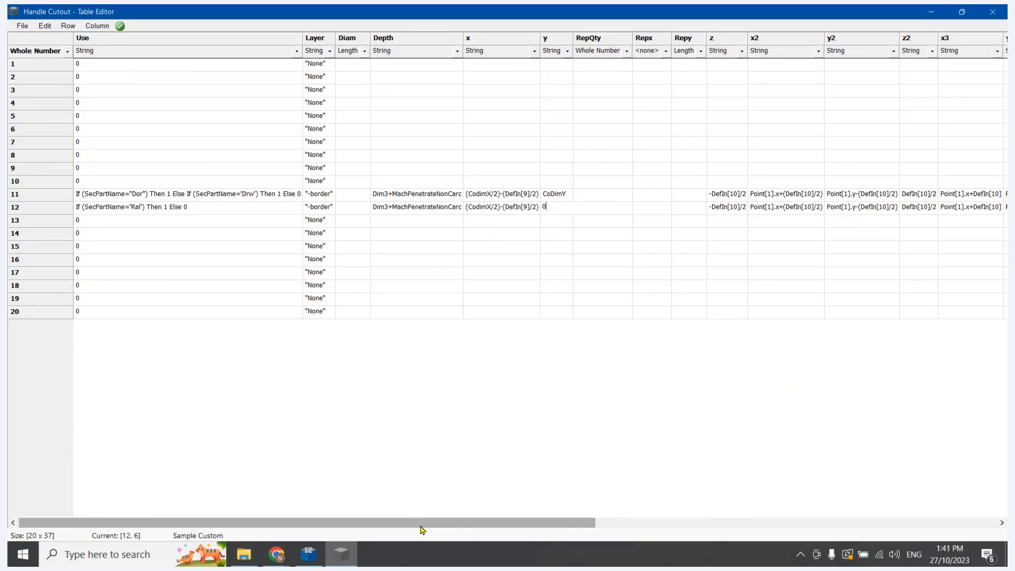
Change row 12's y2 to Point[1].y+(DefIn[10]/2) and its y3 to Point[1].y+DefIn[10]
{"action": "left_click_drag", "start_coordinate": [421, 524], "coordinate": [552, 523]}
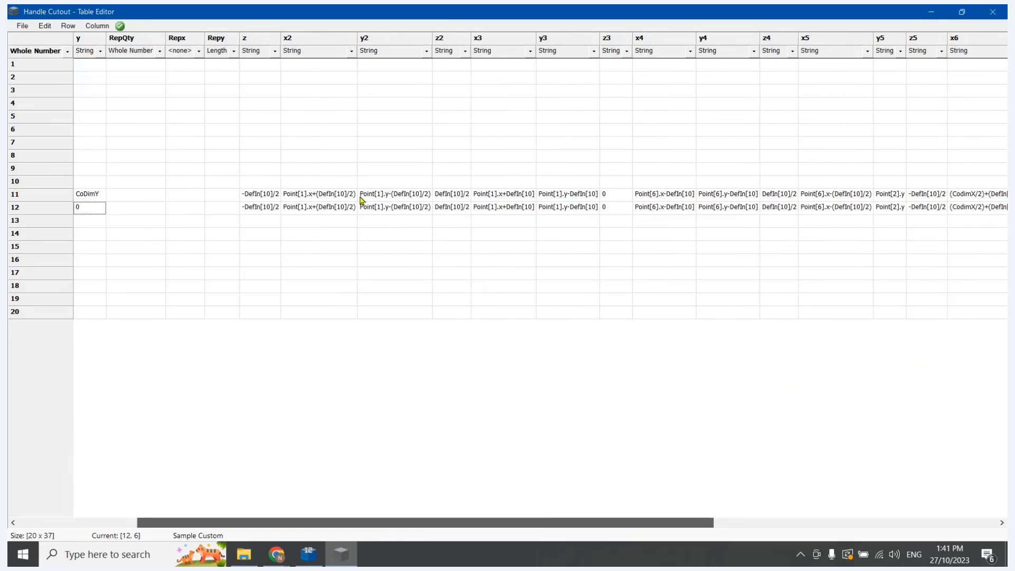
{"action": "left_click", "coordinate": [390, 207]}
{"action": "key", "text": "BackSpace"}
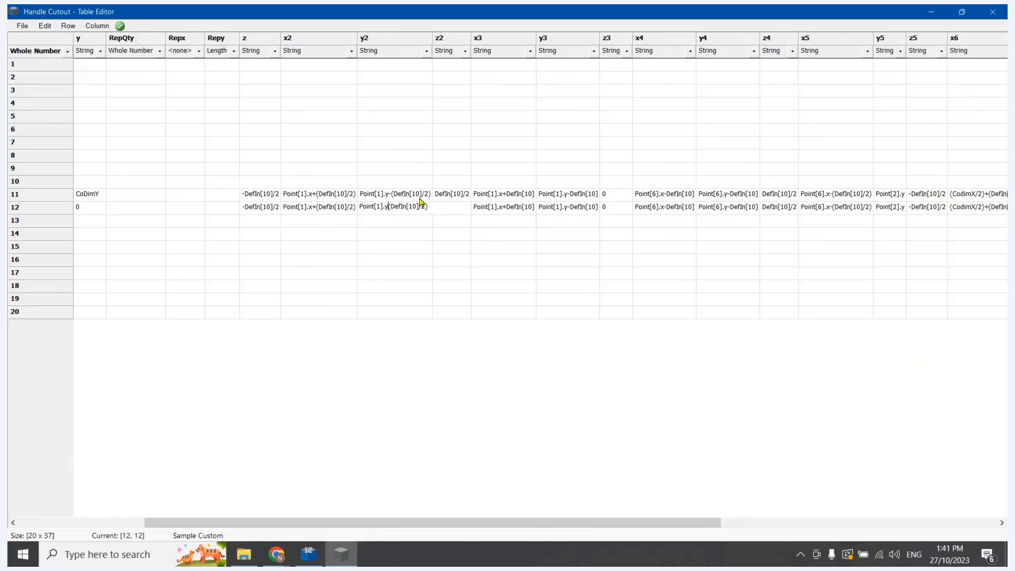
{"action": "type", "text": "+"}
{"action": "left_click", "coordinate": [578, 206]}
{"action": "left_click", "coordinate": [570, 207]}
{"action": "key", "text": "BackSpace"}
{"action": "type", "text": "+"}
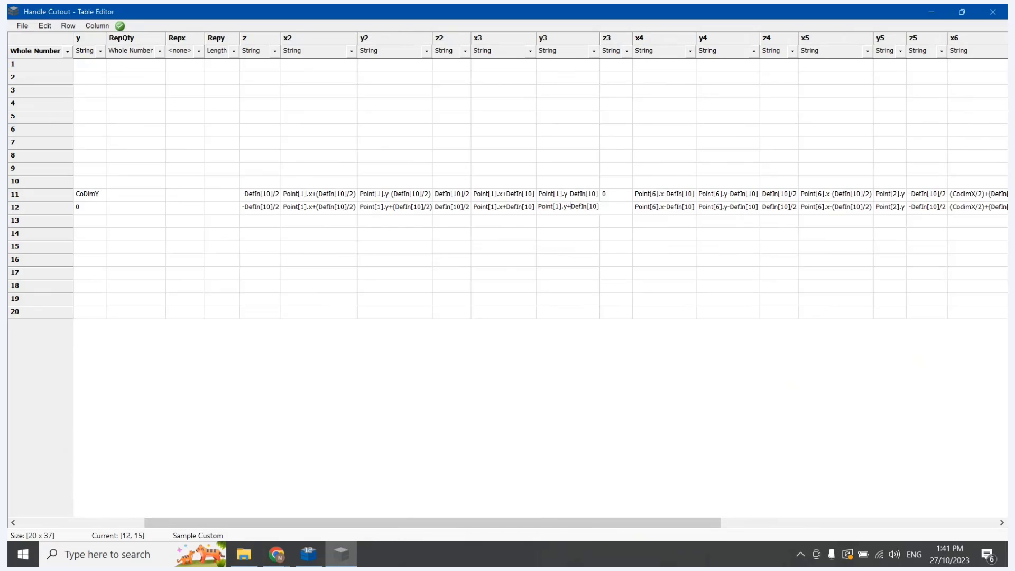
Change row 12's y4 formula to Point[6].y+DefIn[10]
{"action": "left_click", "coordinate": [539, 525]}
{"action": "left_click_drag", "start_coordinate": [538, 527], "coordinate": [713, 527]}
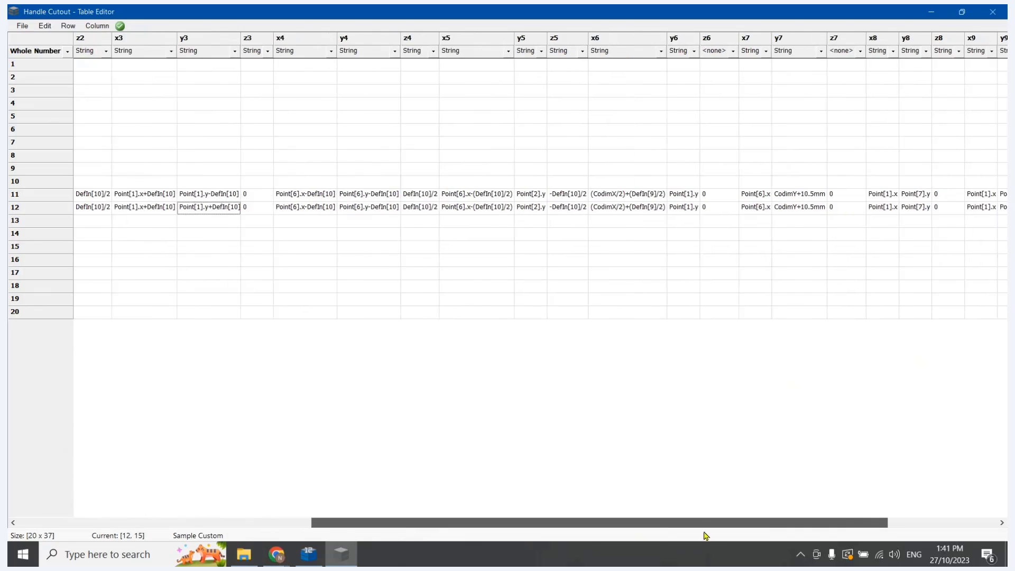
{"action": "left_click", "coordinate": [374, 207]}
{"action": "left_click", "coordinate": [373, 206]}
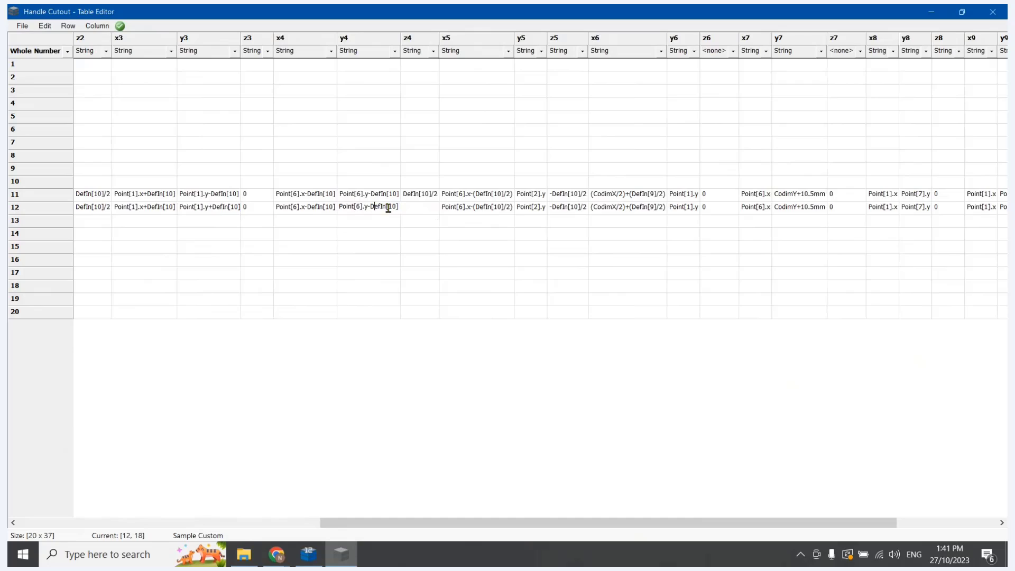
{"action": "key", "text": "BackSpace"}
{"action": "type", "text": "+"}
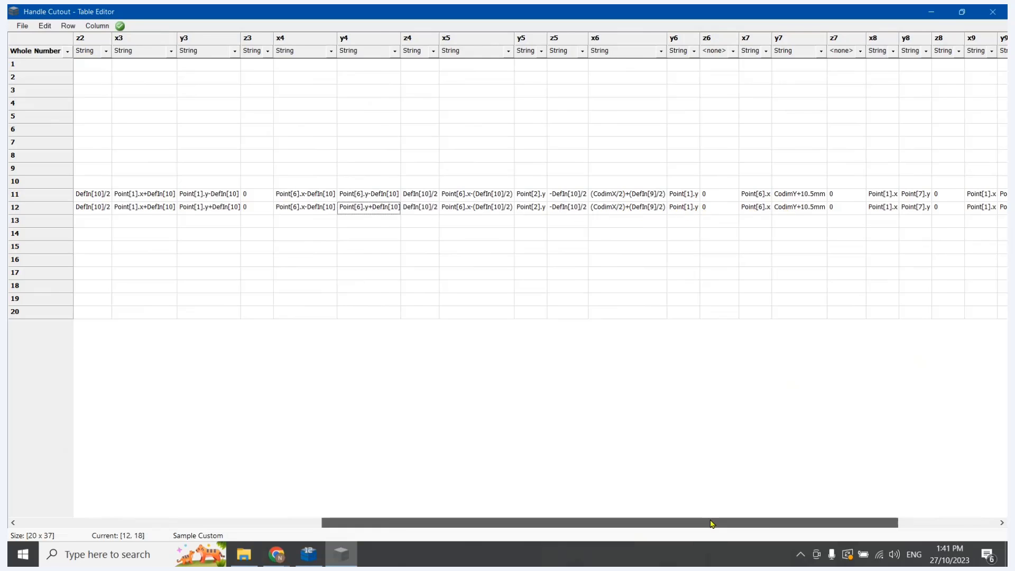
Set row 12's y7 value to -10.5mm
{"action": "left_click_drag", "start_coordinate": [714, 522], "coordinate": [789, 522]}
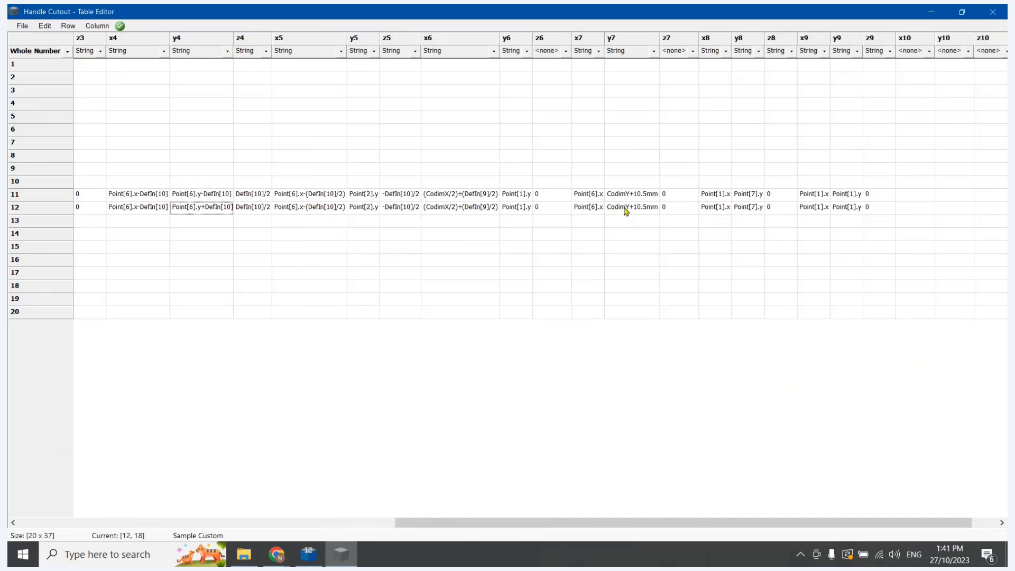
{"action": "left_click", "coordinate": [626, 211]}
{"action": "left_click", "coordinate": [632, 208]}
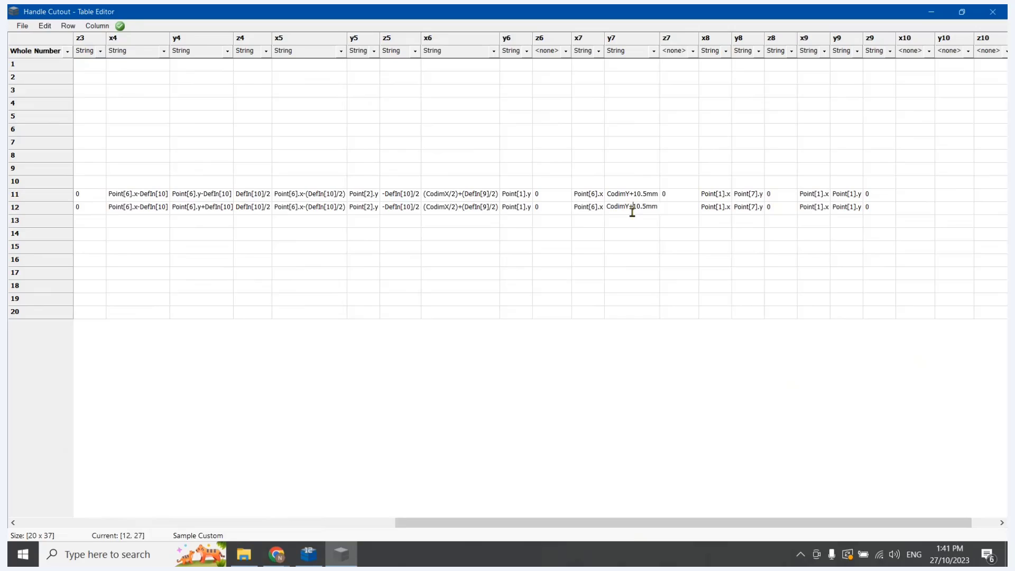
{"action": "left_click_drag", "start_coordinate": [632, 207], "coordinate": [597, 210]}
{"action": "key", "text": "BackSpace"}
{"action": "type", "text": "-"}
{"action": "left_click", "coordinate": [633, 250]}
Invert the corner curve signs in row 12, setting z5 to DefIn[10]/2 and z4 to -DefIn[10]/2
{"action": "left_click", "coordinate": [396, 206]}
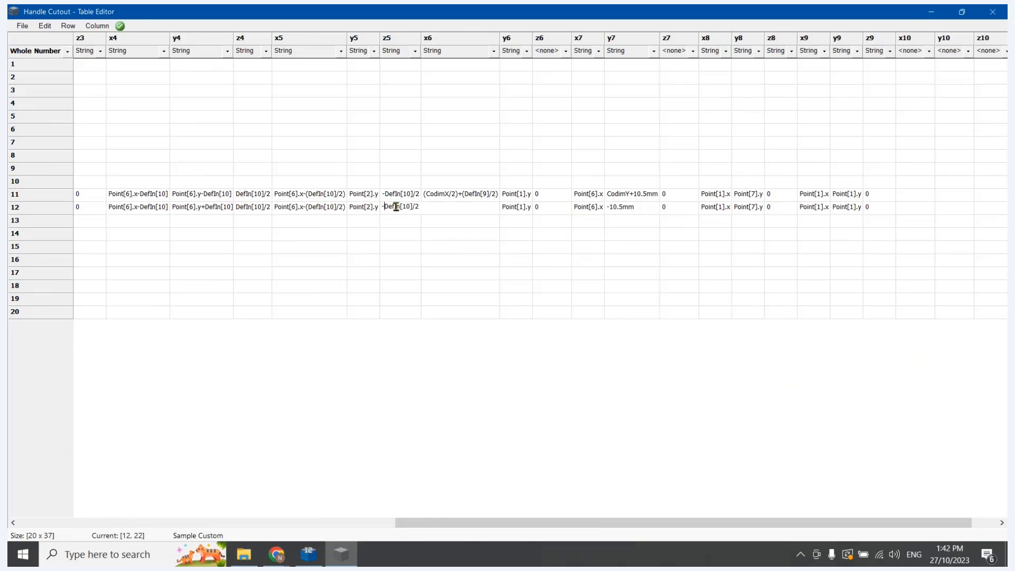
{"action": "key", "text": "BackSpace"}
{"action": "left_click", "coordinate": [243, 208]}
{"action": "left_click", "coordinate": [243, 208]}
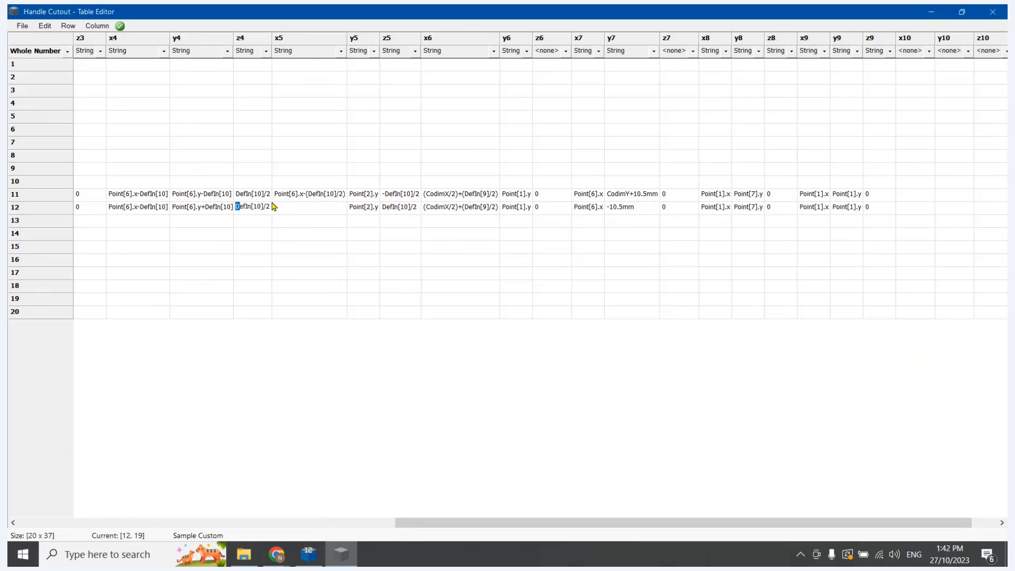
{"action": "type", "text": "-"}
Set row 12's z2 to -DefIn[10]/2 and its z to DefIn[10]/2
{"action": "left_click_drag", "start_coordinate": [447, 522], "coordinate": [274, 523]}
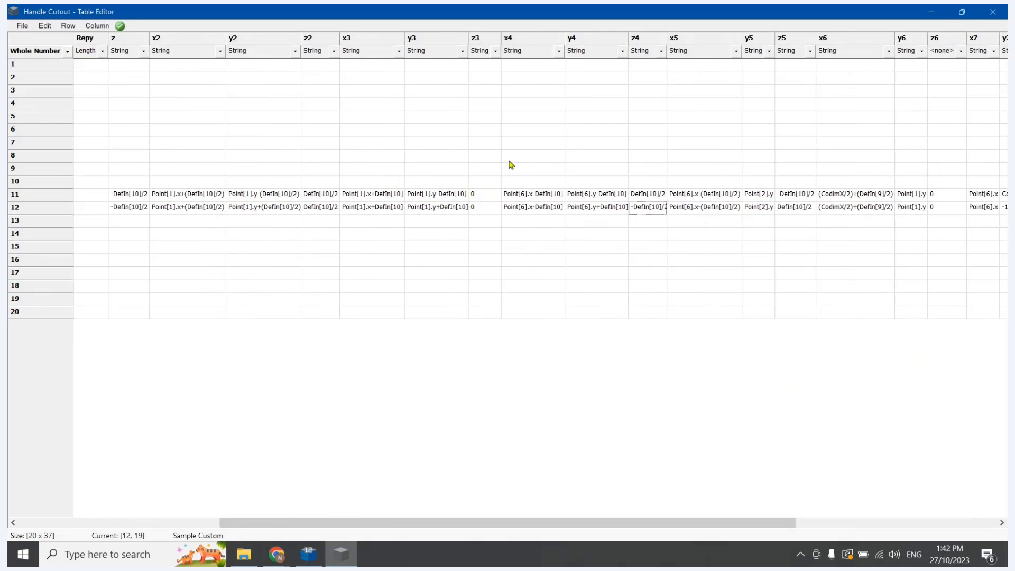
{"action": "left_click", "coordinate": [313, 208]}
{"action": "left_click", "coordinate": [313, 208]}
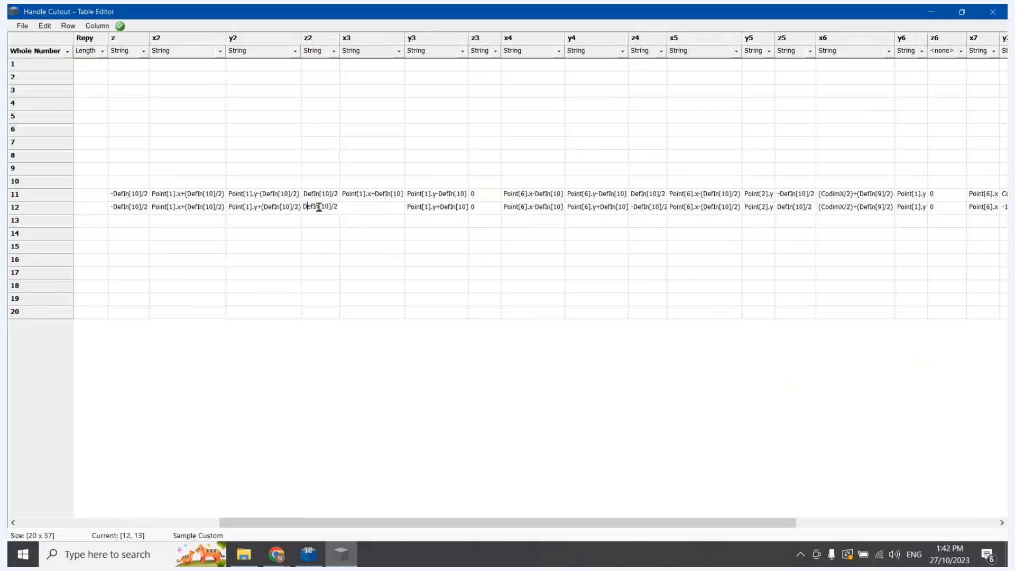
{"action": "type", "text": "+"}
{"action": "key", "text": "BackSpace"}
{"action": "type", "text": "-"}
{"action": "double_click", "coordinate": [115, 209]}
{"action": "key", "text": "BackSpace"}
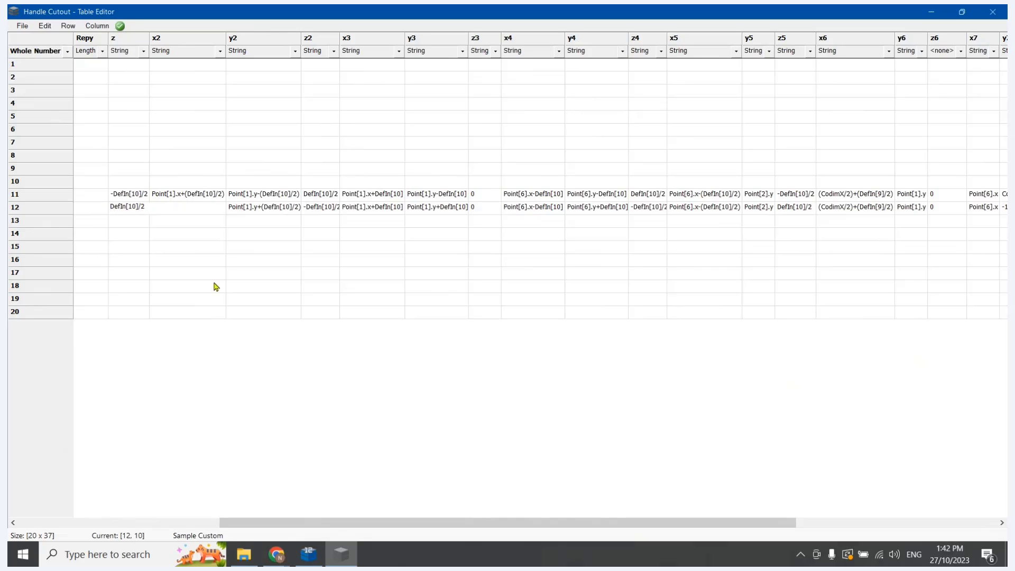
{"action": "left_click", "coordinate": [211, 262]}
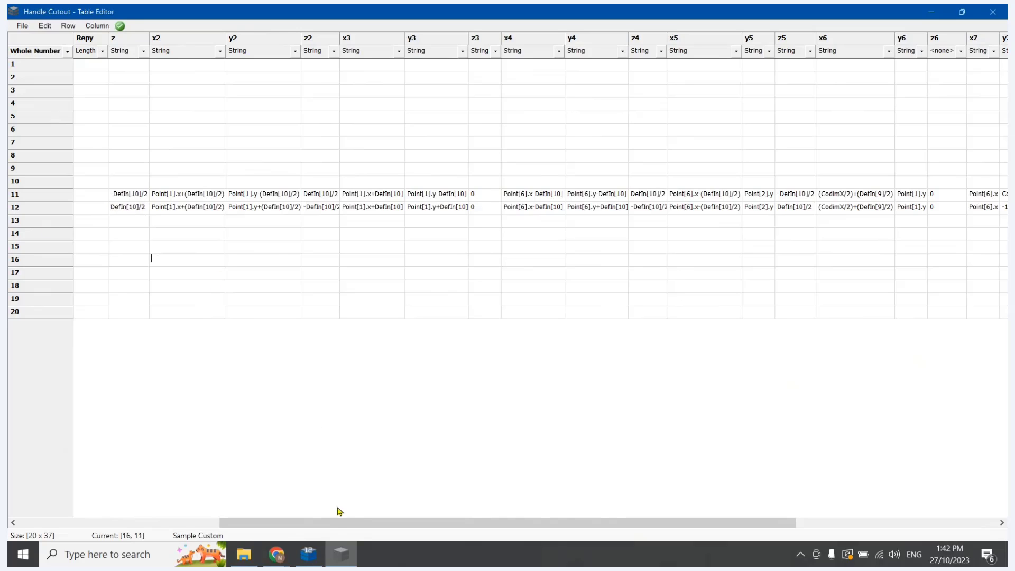
Save the table, switch to CabMaster Designer, re-import and recalculate all cabinets, and inspect the rail cutout up close
{"action": "left_click", "coordinate": [23, 26]}
{"action": "left_click", "coordinate": [33, 65]}
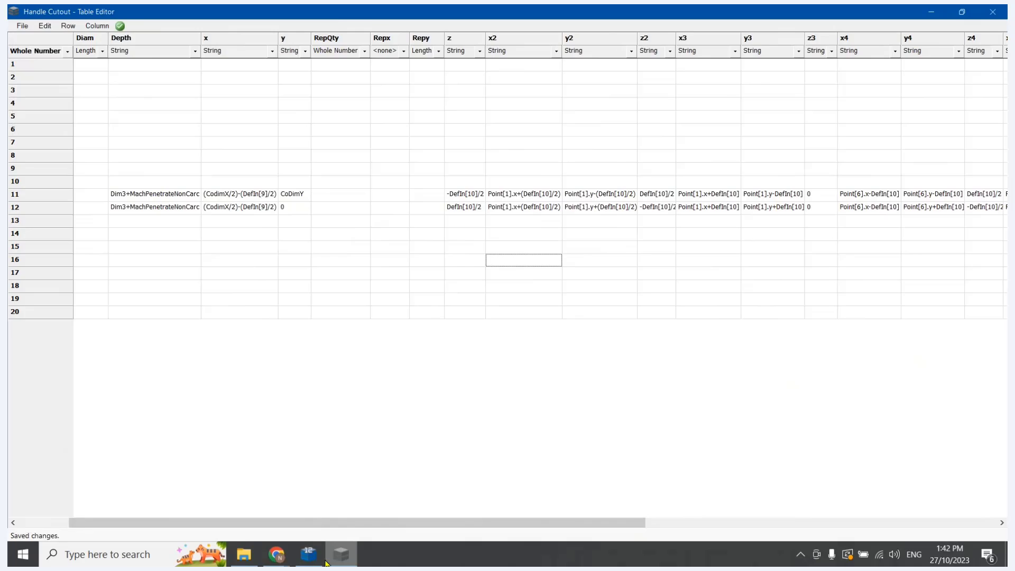
{"action": "left_click", "coordinate": [340, 556]}
{"action": "key", "text": "F5"}
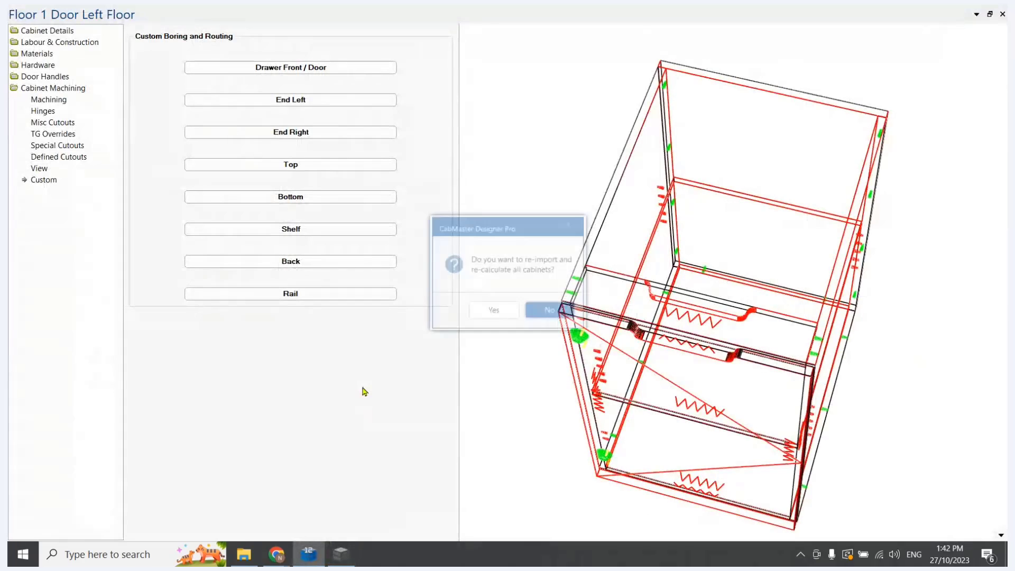
{"action": "key", "text": "Left"}
{"action": "key", "text": "Return"}
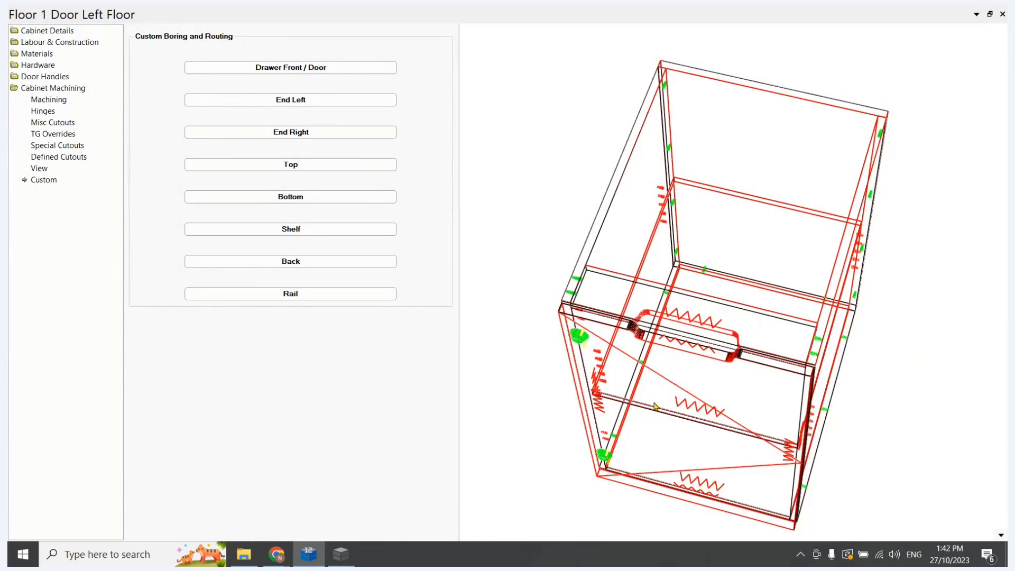
{"action": "scroll", "coordinate": [707, 307], "scroll_direction": "up", "scroll_amount": 8}
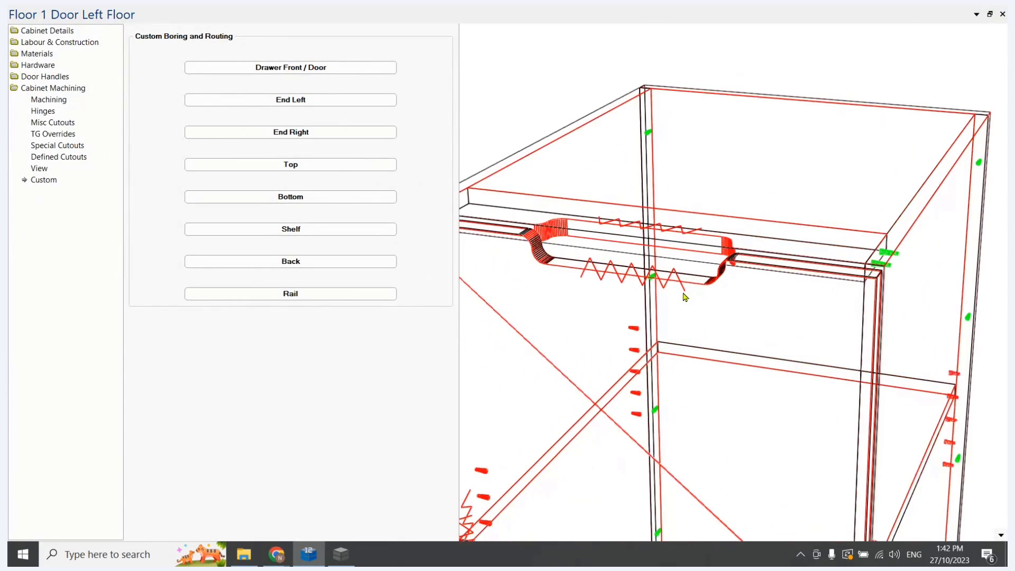
{"action": "left_click_drag", "start_coordinate": [738, 451], "coordinate": [735, 426]}
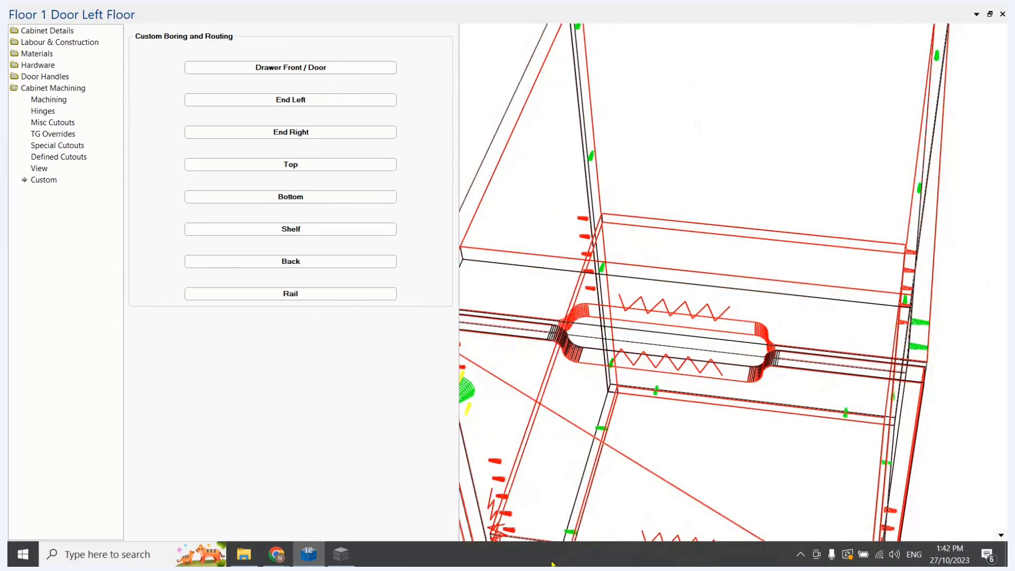
Switch to the Table Editor, set row 12's x to (CodimX/2)-(DefIn[9]/2)-DefIn[10], and widen the x column
{"action": "left_click", "coordinate": [341, 554]}
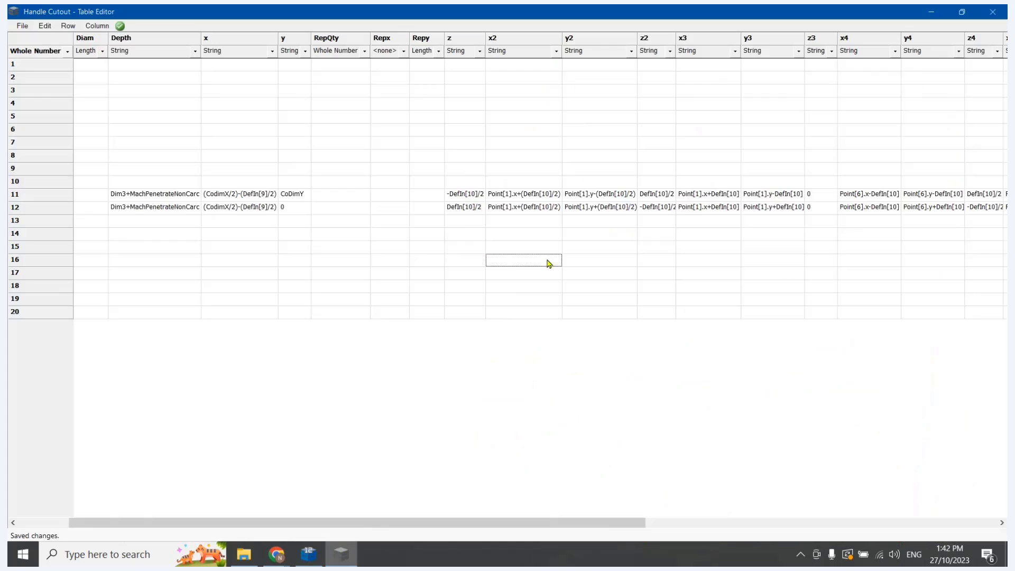
{"action": "left_click", "coordinate": [267, 210]}
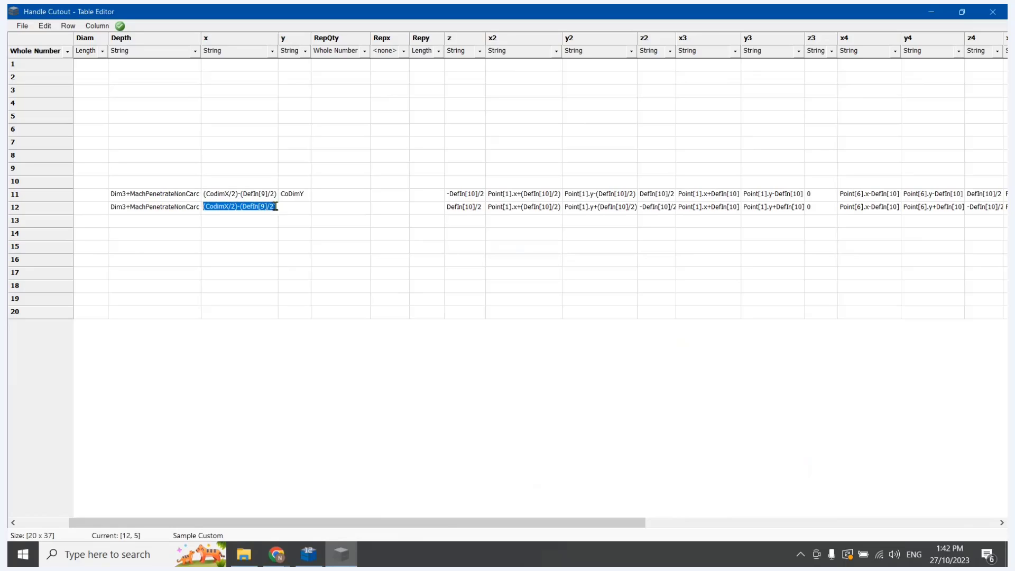
{"action": "left_click", "coordinate": [267, 210]}
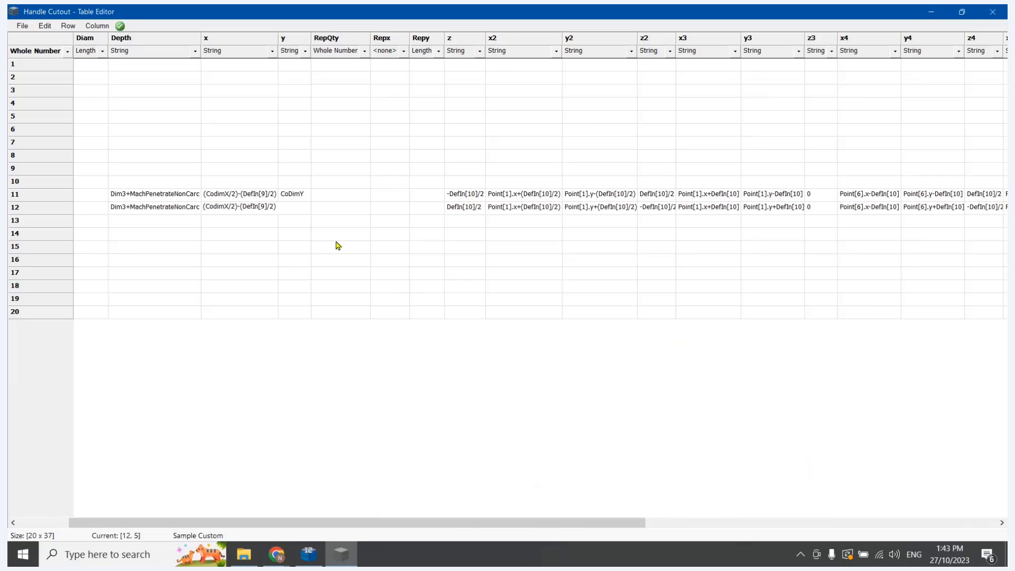
{"action": "type", "text": "-DefIn[10"}
{"action": "left_click", "coordinate": [340, 251]}
{"action": "left_click_drag", "start_coordinate": [278, 42], "coordinate": [322, 46]}
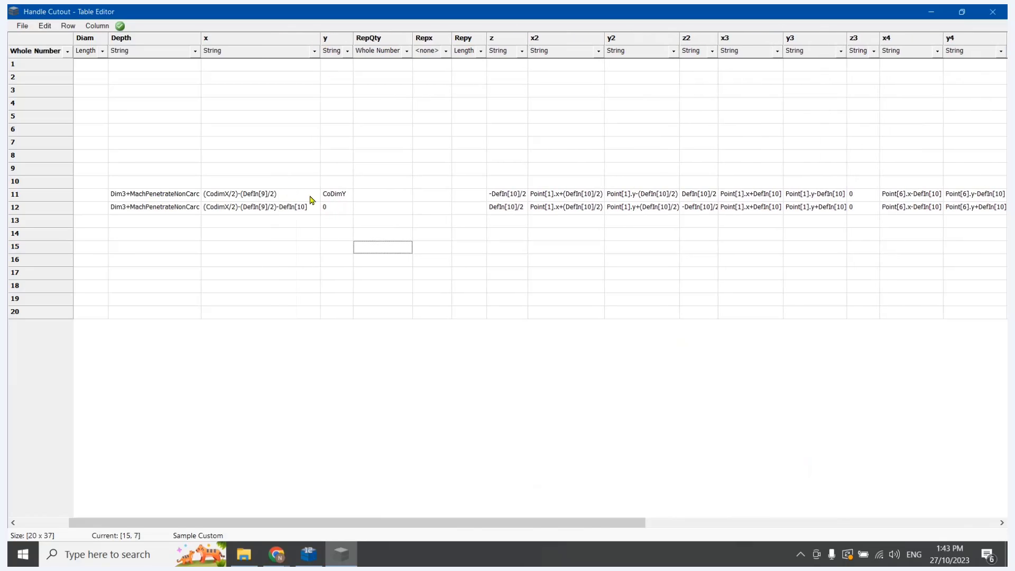
Check the point diagram in CabMaster Designer, return to the Table Editor, and set row 12's x6 to (CodimX/2)+(DefIn[9]/2)+DefIn[10]
{"action": "left_click_drag", "start_coordinate": [445, 523], "coordinate": [474, 527]}
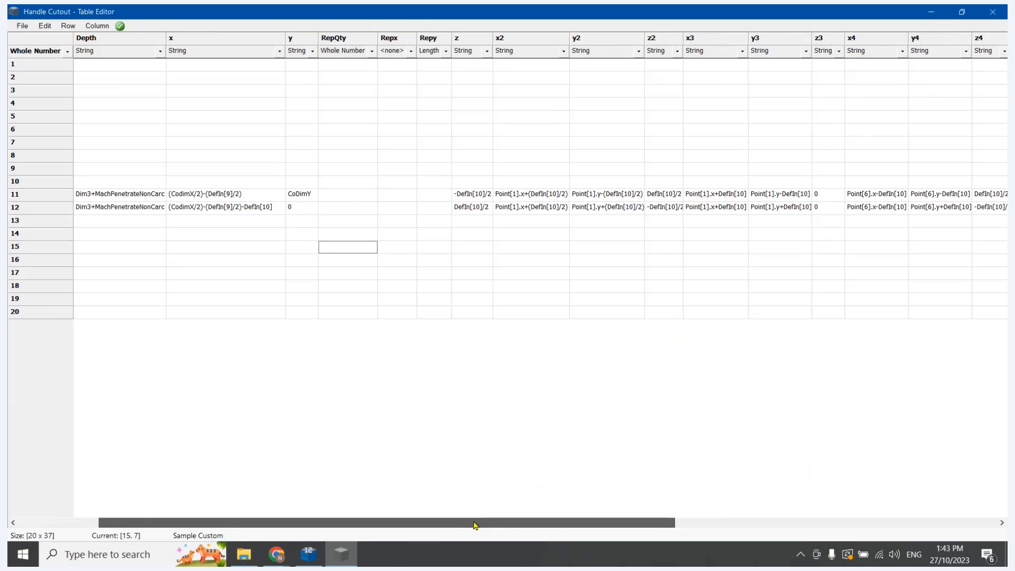
{"action": "left_click_drag", "start_coordinate": [474, 526], "coordinate": [772, 525]}
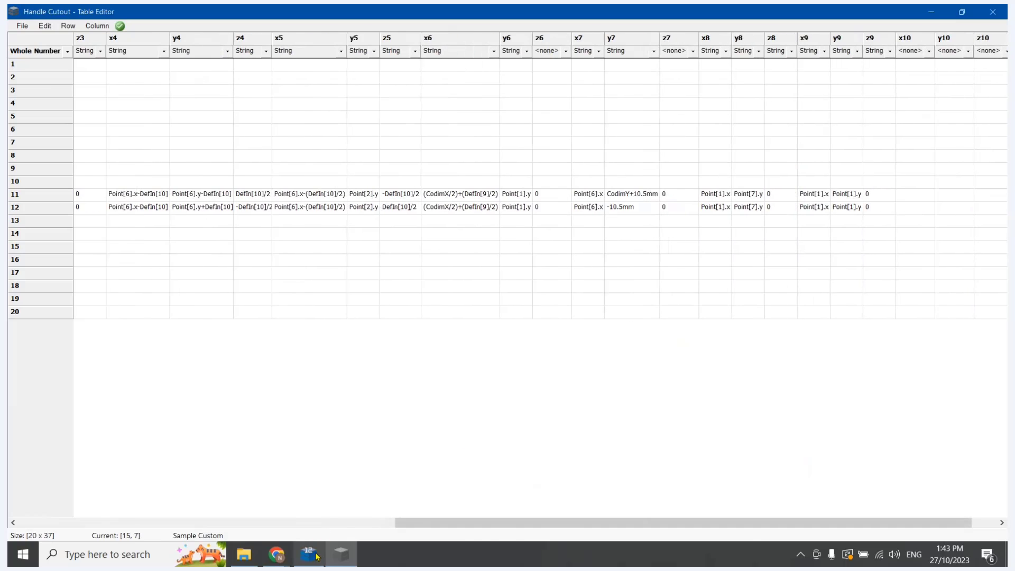
{"action": "left_click", "coordinate": [317, 556]}
{"action": "left_click", "coordinate": [1001, 14]}
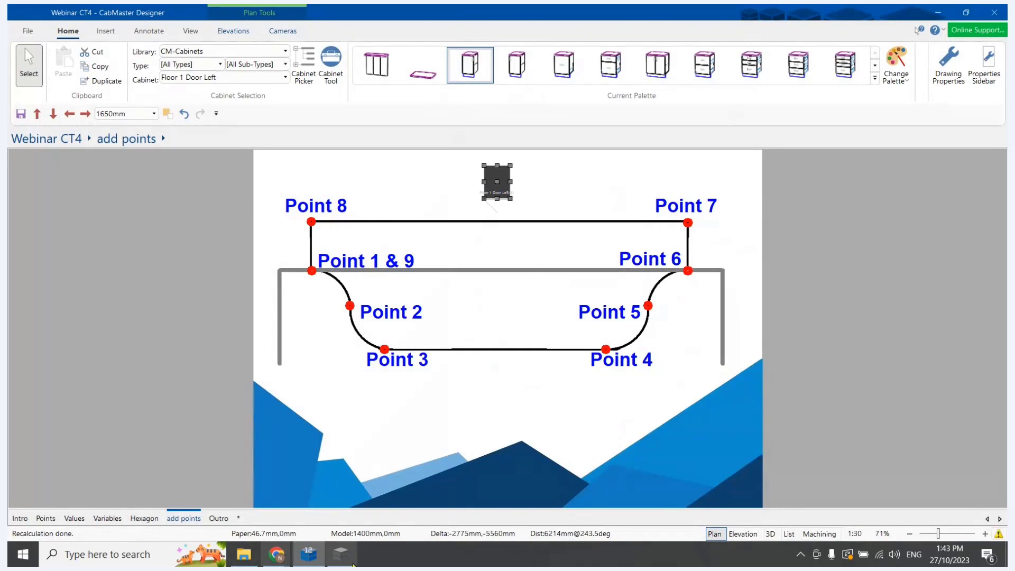
{"action": "left_click", "coordinate": [353, 564]}
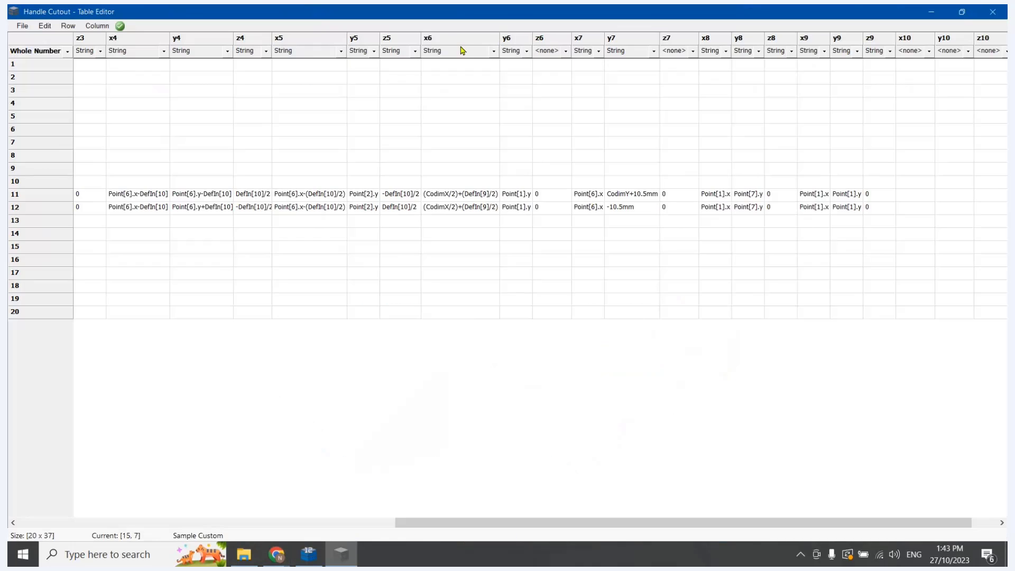
{"action": "left_click", "coordinate": [497, 207]}
{"action": "left_click", "coordinate": [497, 207]}
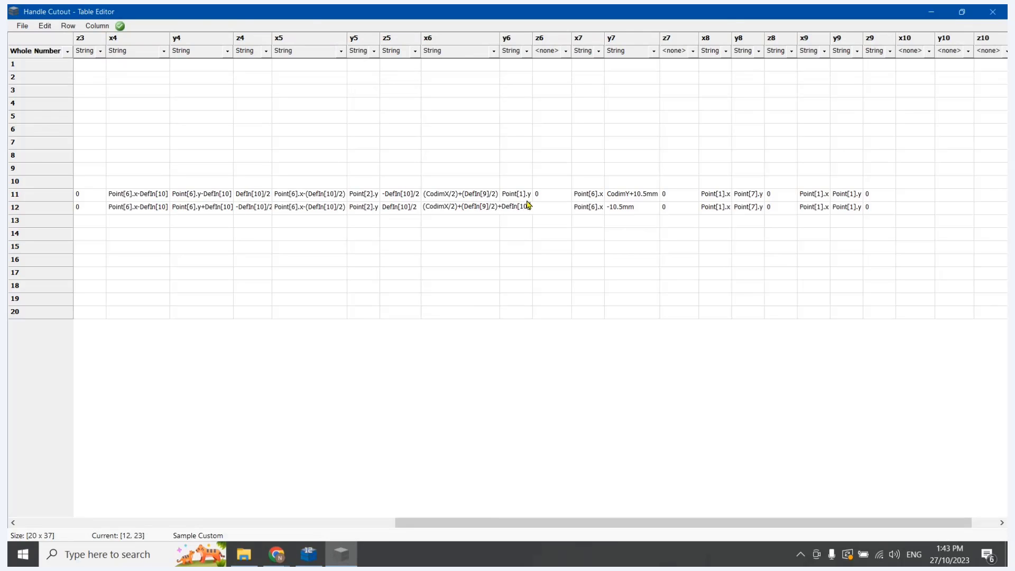
Switch to CabMaster Designer, reopen the Floor 1 Door Left cabinet, and inspect its handle cutout in 3D Wireframe
{"action": "left_click", "coordinate": [309, 554]}
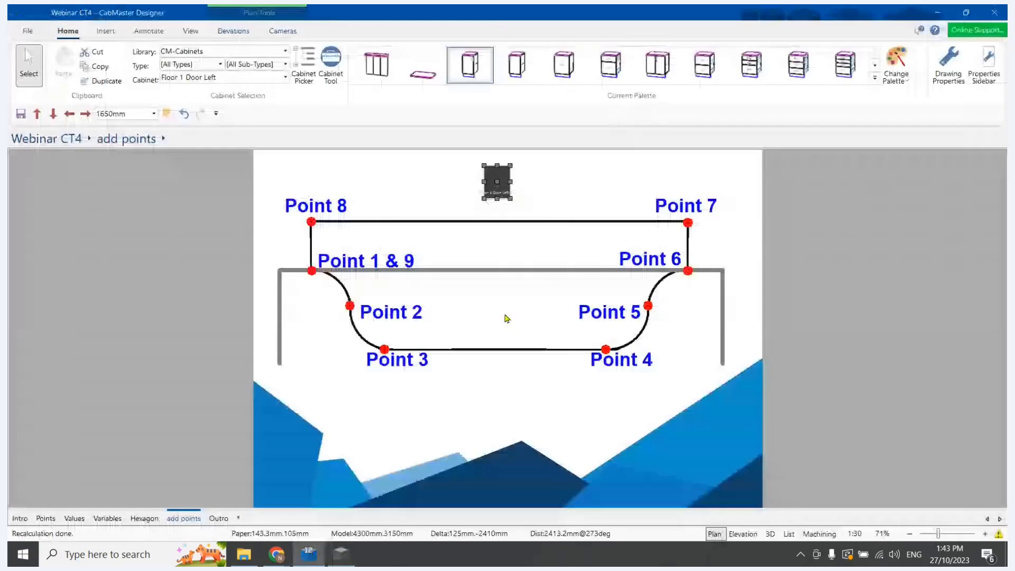
{"action": "double_click", "coordinate": [497, 182]}
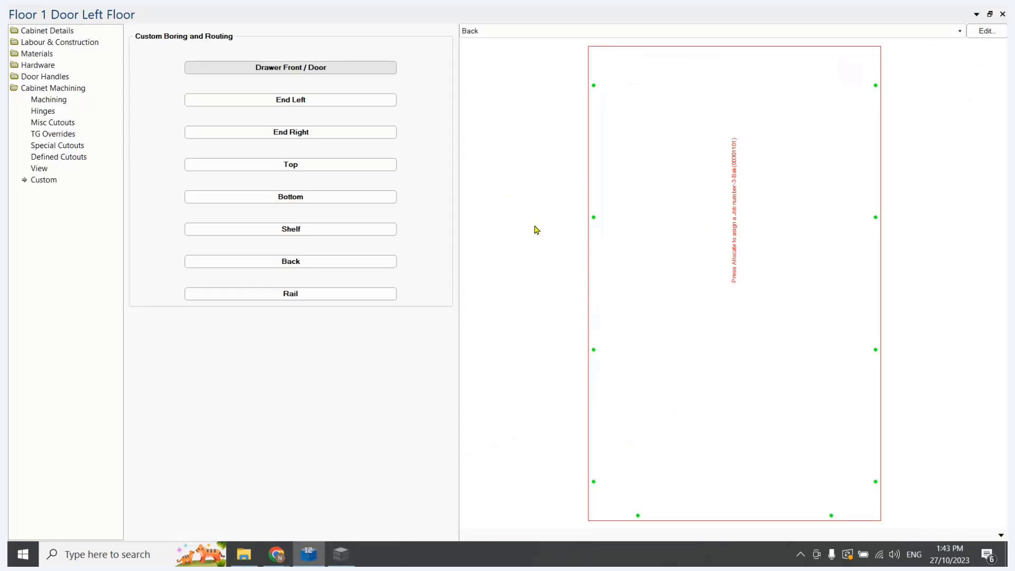
{"action": "left_click", "coordinate": [526, 30]}
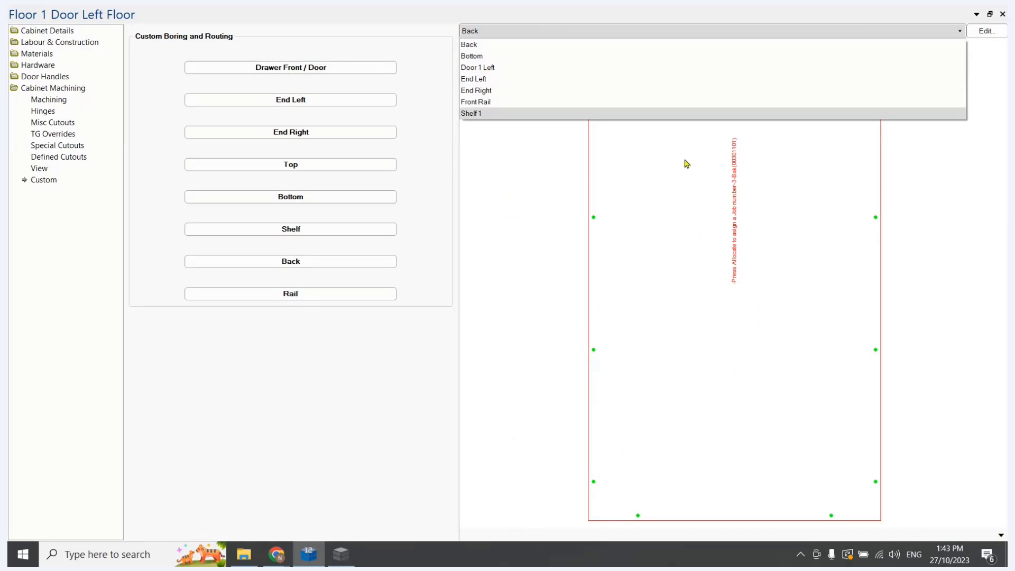
{"action": "right_click", "coordinate": [1005, 530]}
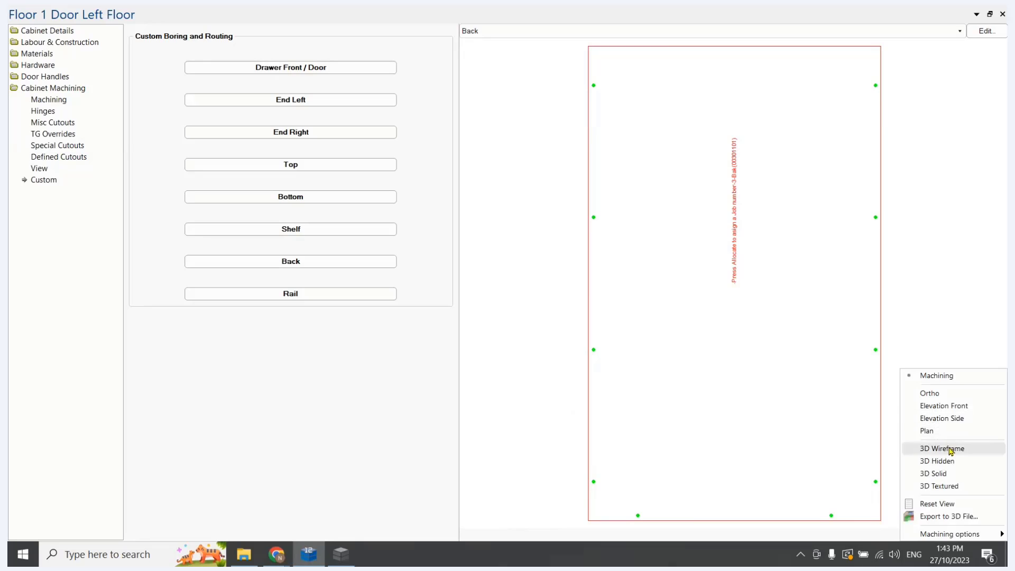
{"action": "left_click", "coordinate": [950, 451]}
{"action": "left_click_drag", "start_coordinate": [653, 232], "coordinate": [760, 253]}
{"action": "right_click_drag", "start_coordinate": [760, 253], "coordinate": [759, 132]}
{"action": "left_click_drag", "start_coordinate": [759, 132], "coordinate": [776, 218]}
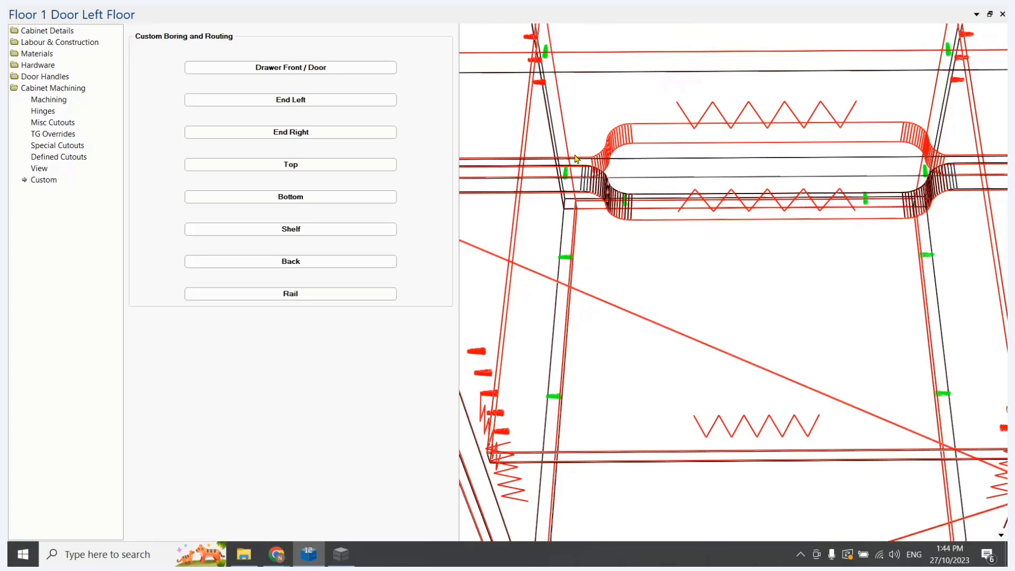
Switch to the Table Editor, widen the x6 column to show its full expression, and save the Handle Cutout table
{"action": "left_click", "coordinate": [342, 555]}
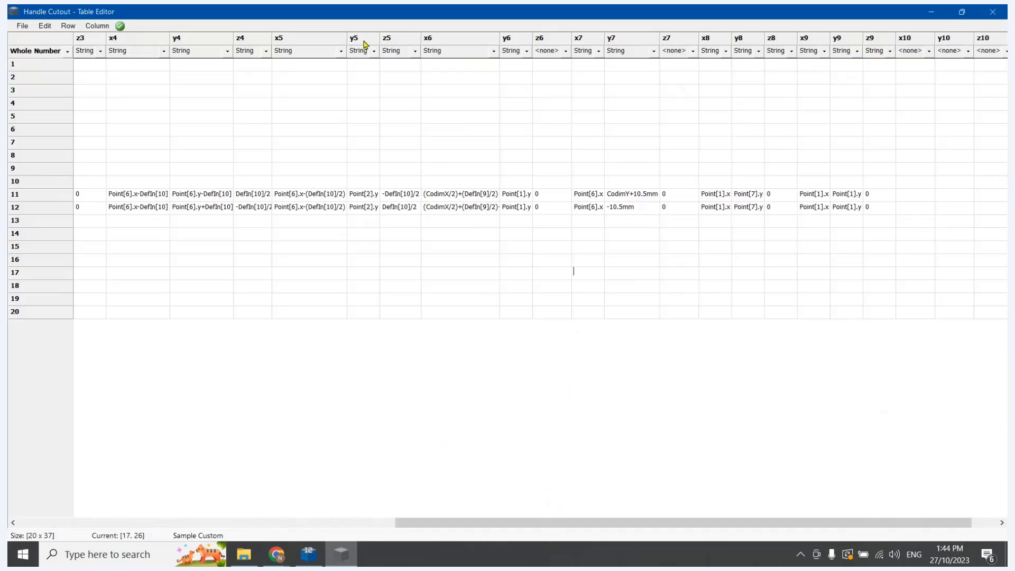
{"action": "left_click_drag", "start_coordinate": [500, 39], "coordinate": [542, 42]}
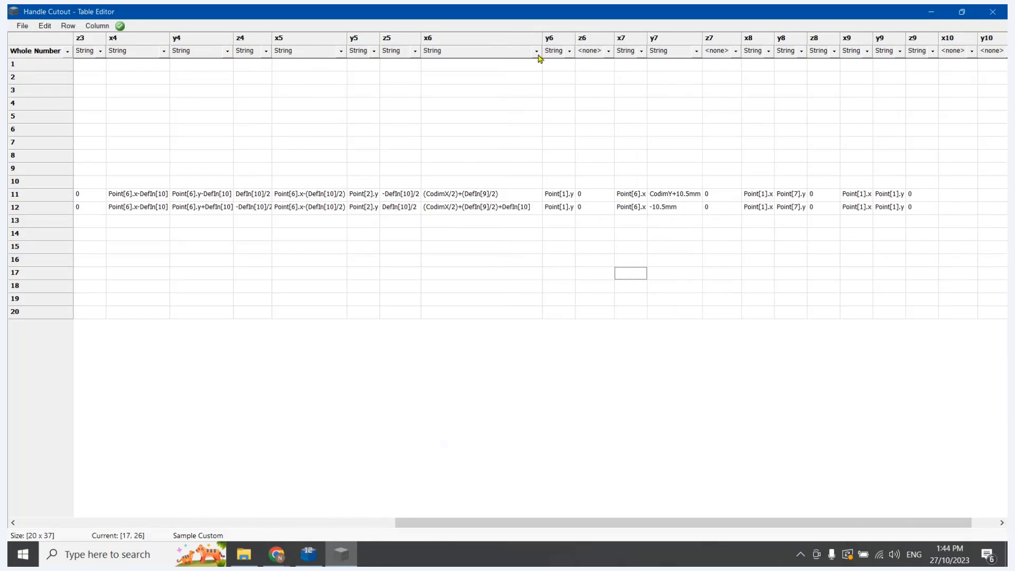
{"action": "left_click", "coordinate": [25, 26]}
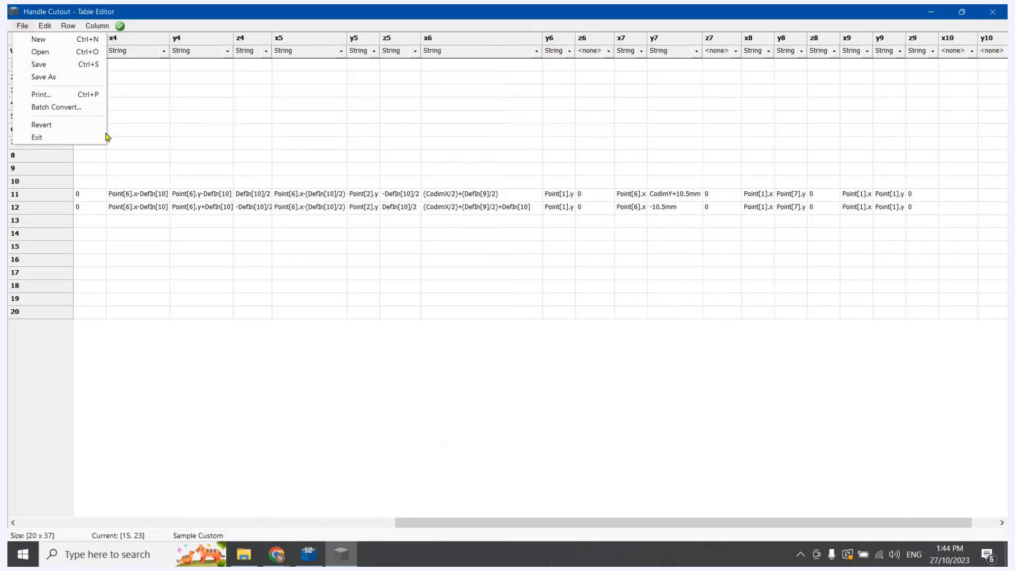
{"action": "left_click", "coordinate": [51, 66]}
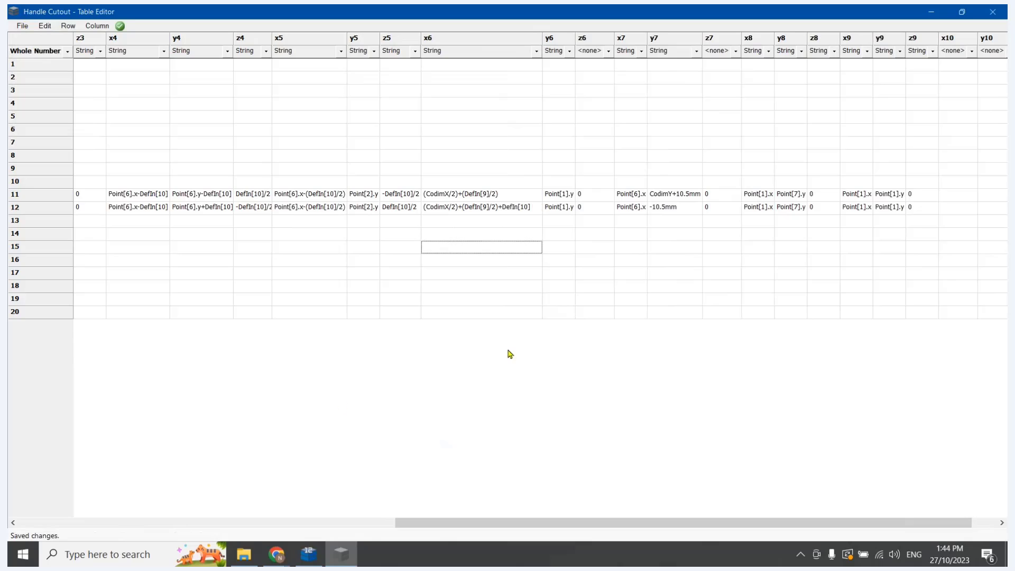
Switch to CabMaster Designer, recalculate the cabinets, and inspect the door and rail cutouts from several angles
{"action": "left_click", "coordinate": [307, 556]}
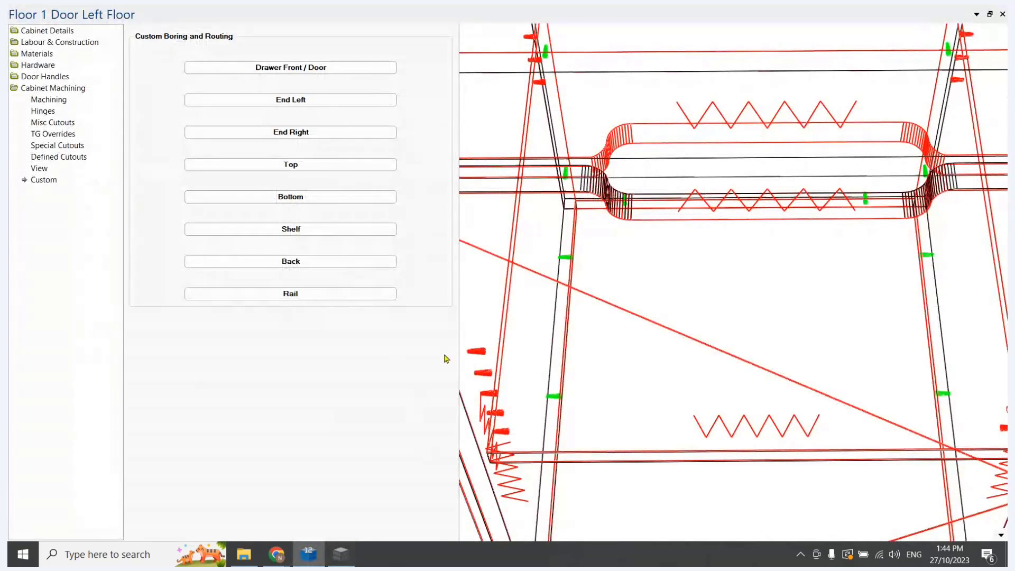
{"action": "key", "text": "F5"}
{"action": "key", "text": "y"}
{"action": "scroll", "coordinate": [721, 293], "scroll_direction": "down", "scroll_amount": 5}
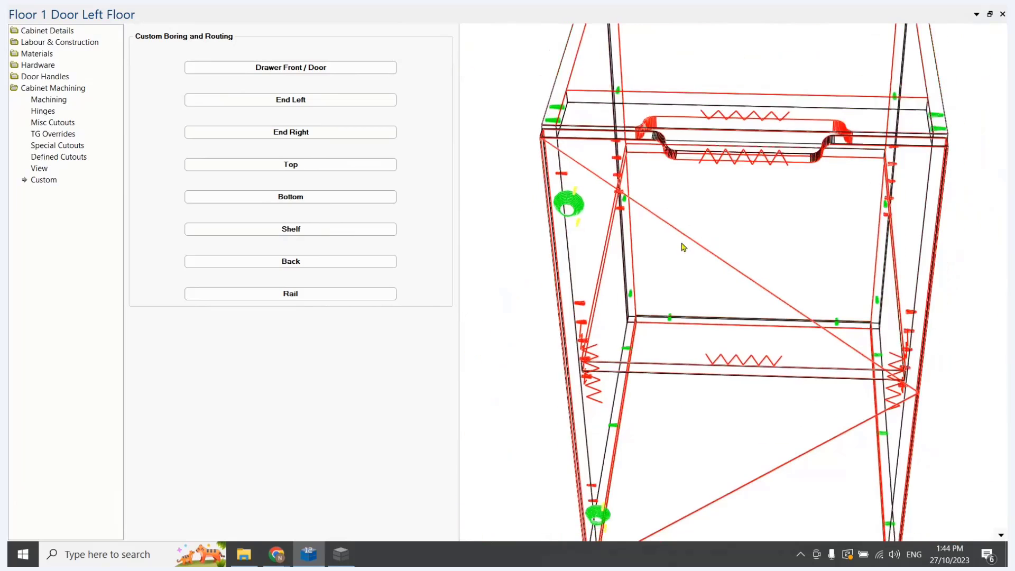
{"action": "left_click_drag", "start_coordinate": [682, 243], "coordinate": [708, 263]}
{"action": "scroll", "coordinate": [725, 115], "scroll_direction": "up", "scroll_amount": 2}
{"action": "left_click_drag", "start_coordinate": [699, 176], "coordinate": [698, 182]}
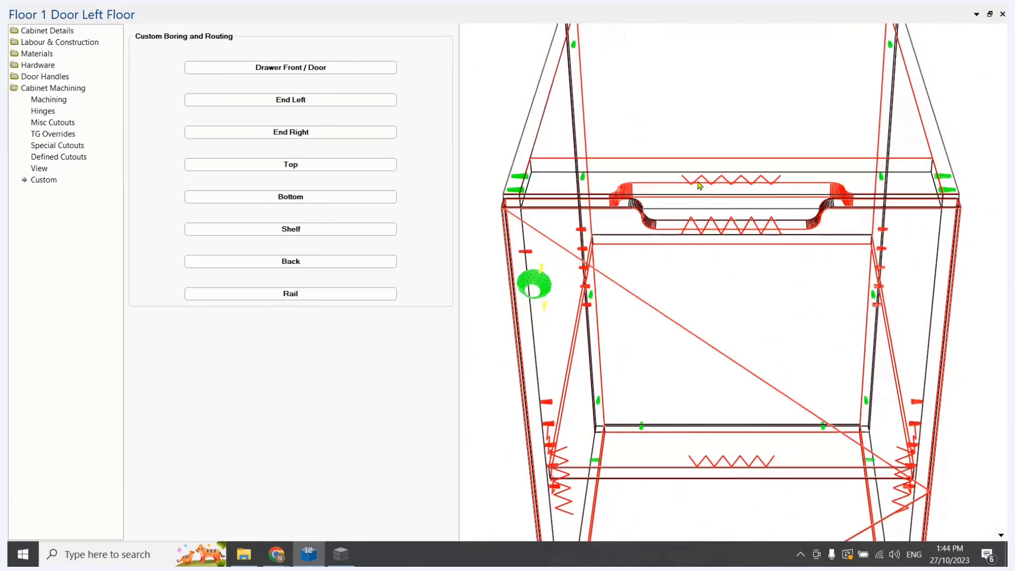
{"action": "left_click_drag", "start_coordinate": [631, 193], "coordinate": [631, 196]}
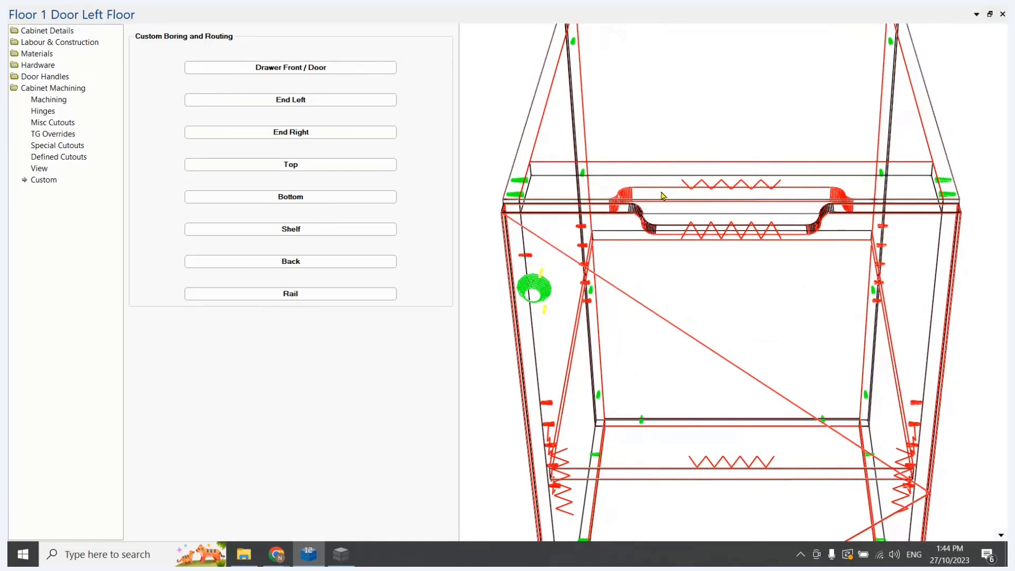
{"action": "left_click_drag", "start_coordinate": [646, 222], "coordinate": [868, 129]}
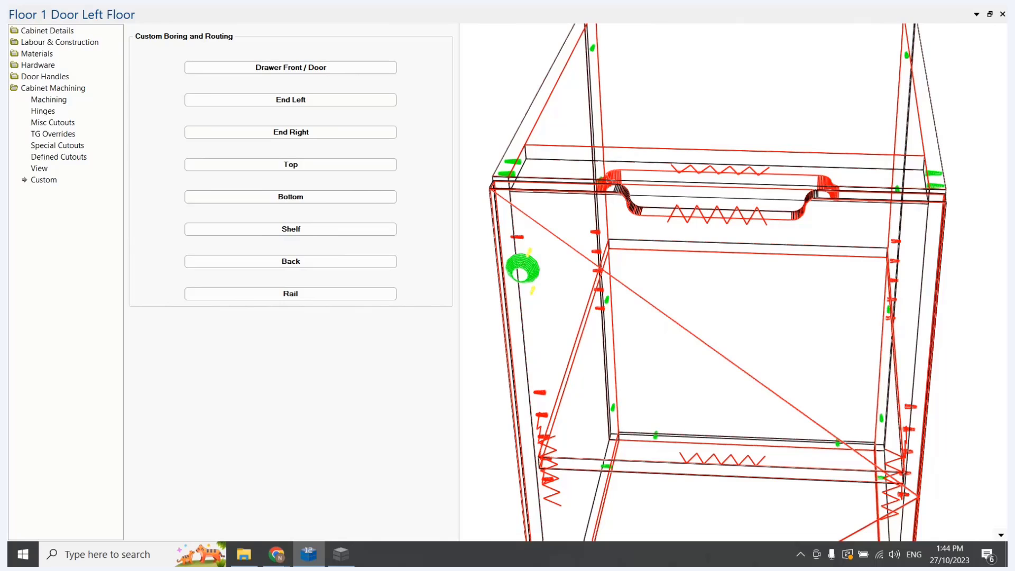
Inspect the cabinet's door and rail handle cutouts in the 3D wireframe from the front and at an angle
{"action": "scroll", "coordinate": [682, 216], "scroll_direction": "down", "scroll_amount": 5}
{"action": "left_click_drag", "start_coordinate": [695, 380], "coordinate": [711, 253]}
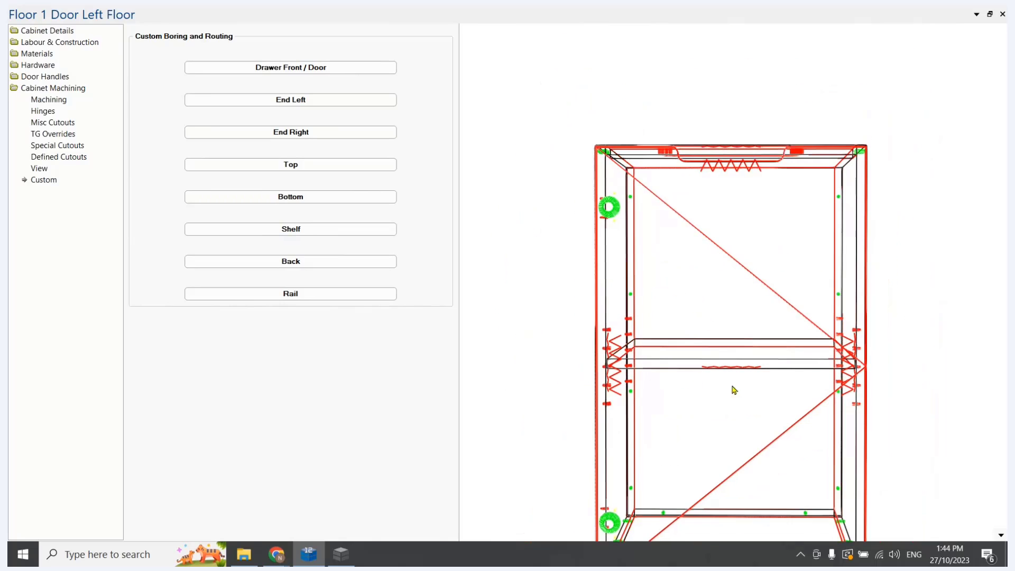
{"action": "left_click_drag", "start_coordinate": [733, 390], "coordinate": [744, 455]}
{"action": "left_click_drag", "start_coordinate": [746, 303], "coordinate": [678, 323]}
{"action": "scroll", "coordinate": [741, 316], "scroll_direction": "up", "scroll_amount": 6}
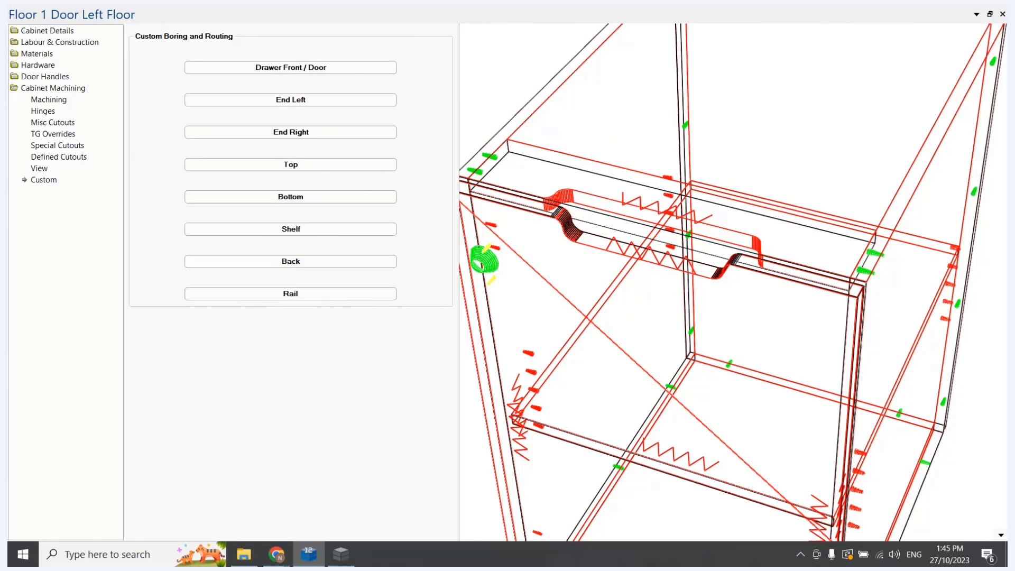
Switch to the Table Editor and change the door condition in row 11's Use to If and (SecPartName="Dor", Type='Floor')
{"action": "left_click", "coordinate": [341, 556]}
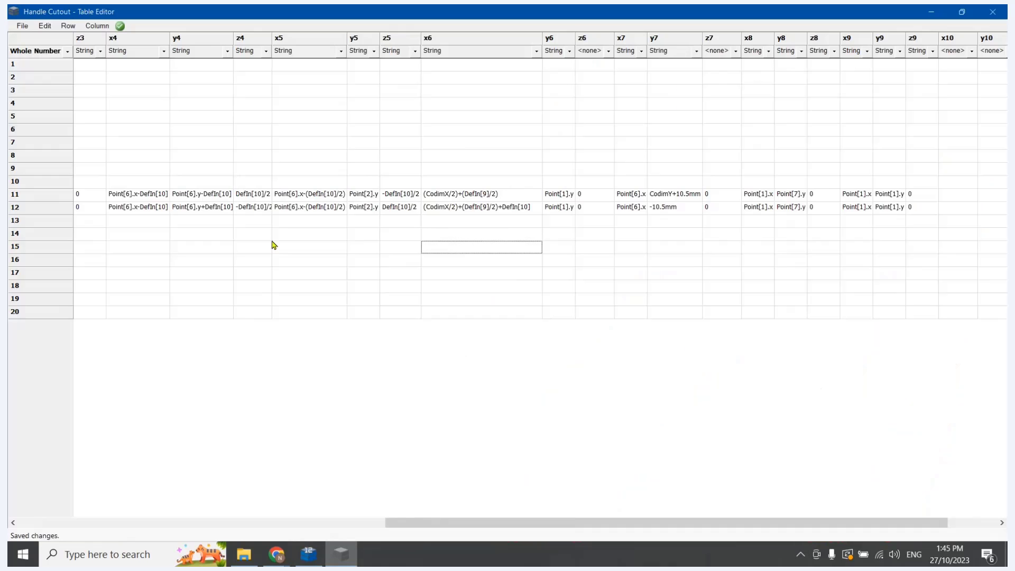
{"action": "left_click_drag", "start_coordinate": [522, 523], "coordinate": [105, 516]}
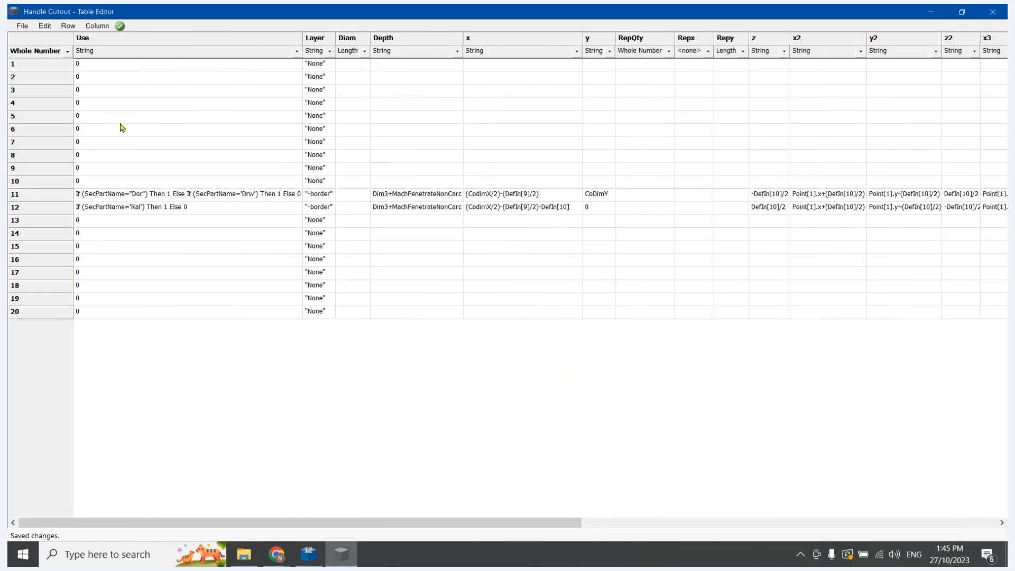
{"action": "double_click", "coordinate": [120, 180]}
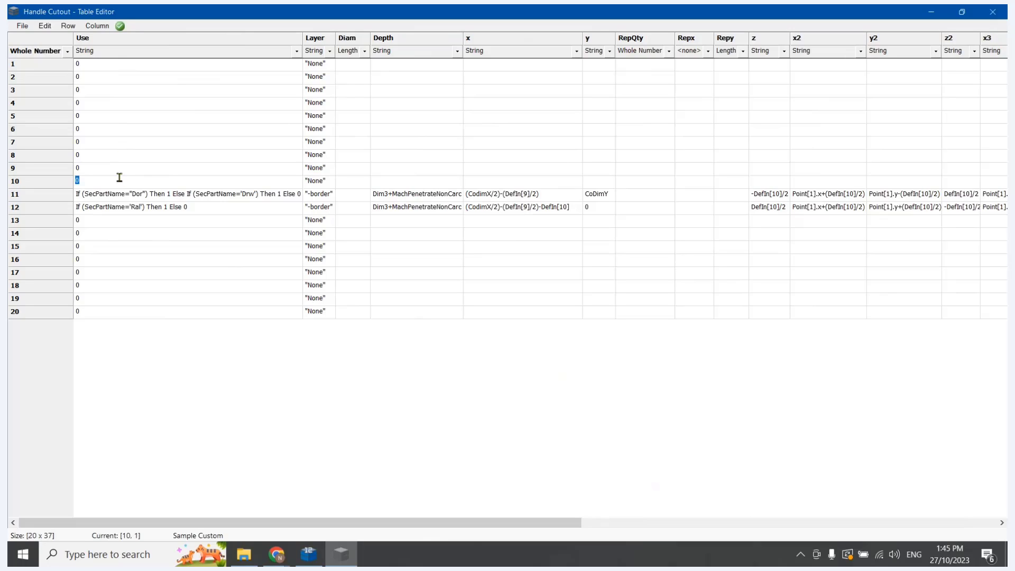
{"action": "double_click", "coordinate": [106, 196]}
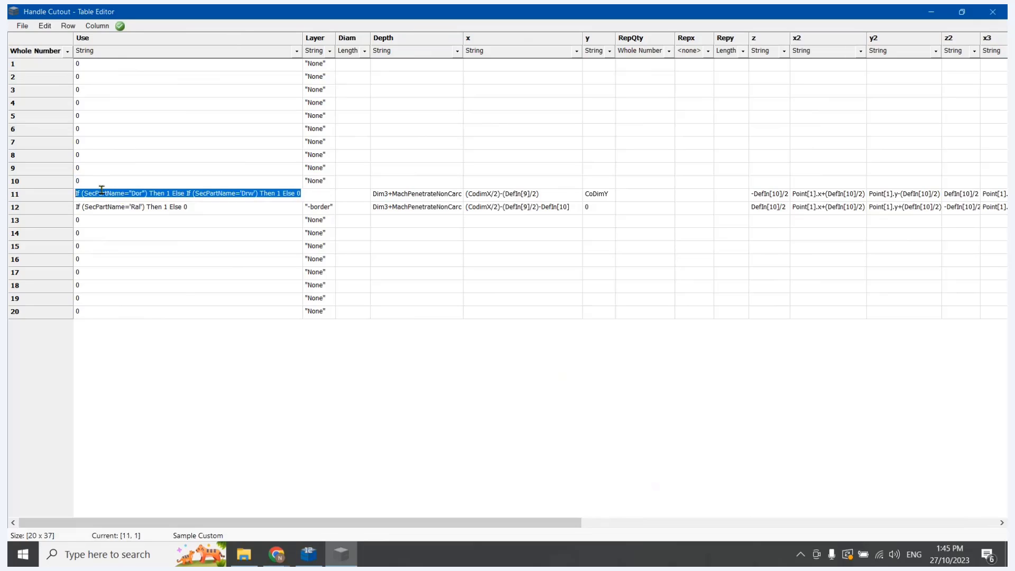
{"action": "left_click", "coordinate": [167, 193]}
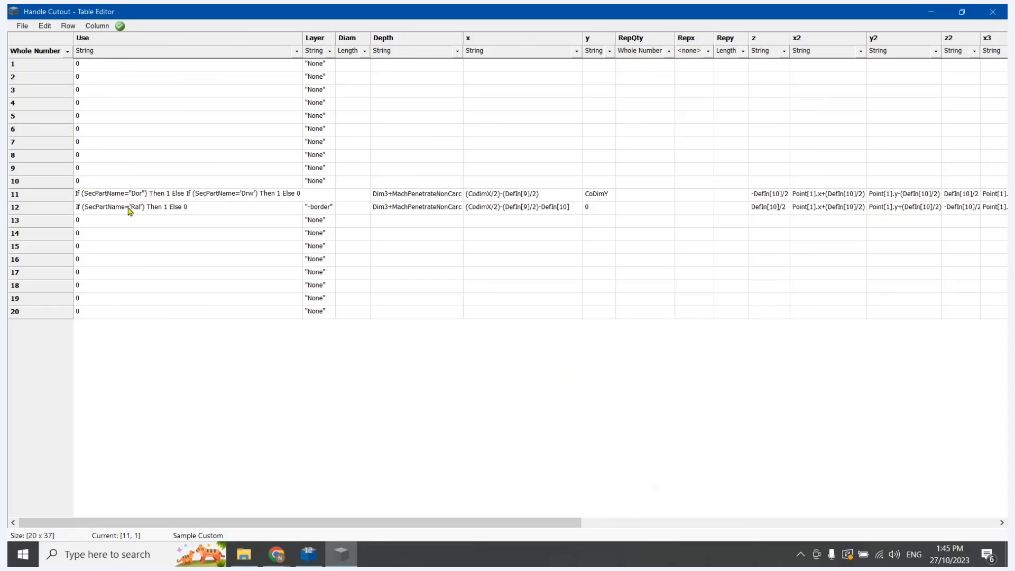
{"action": "type", "text": "and "}
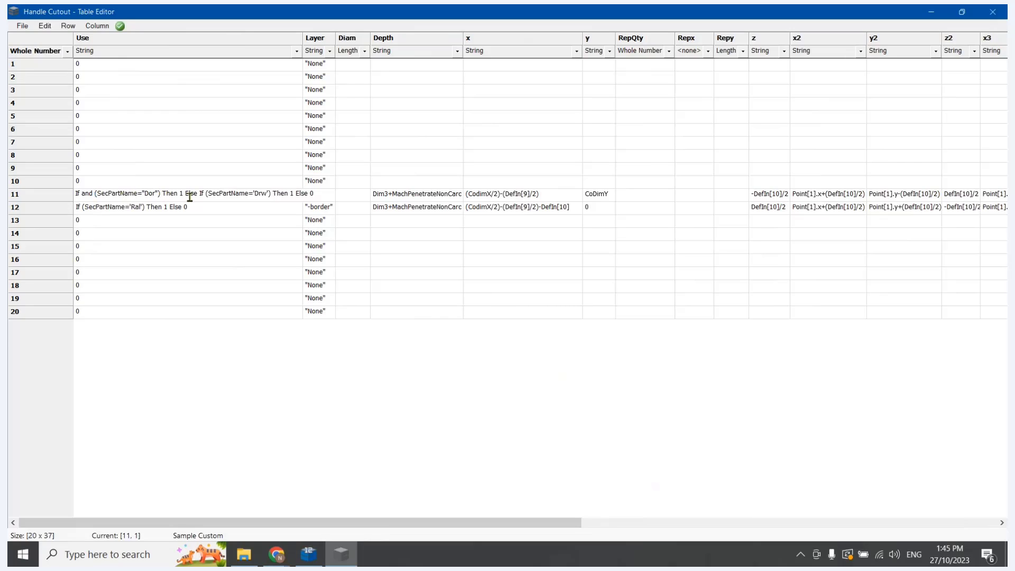
{"action": "type", "text": ", "}
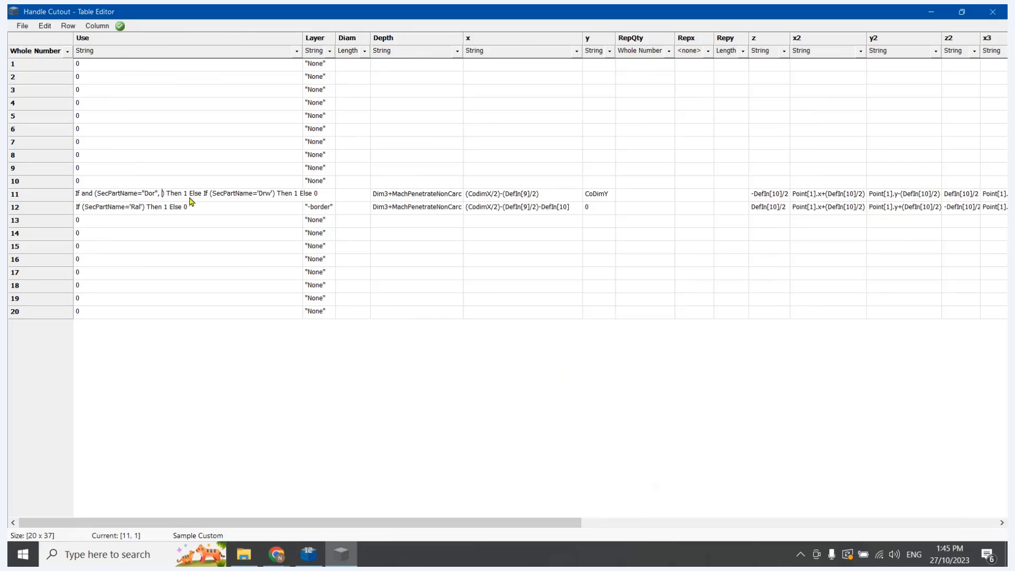
{"action": "type", "text": "Type"}
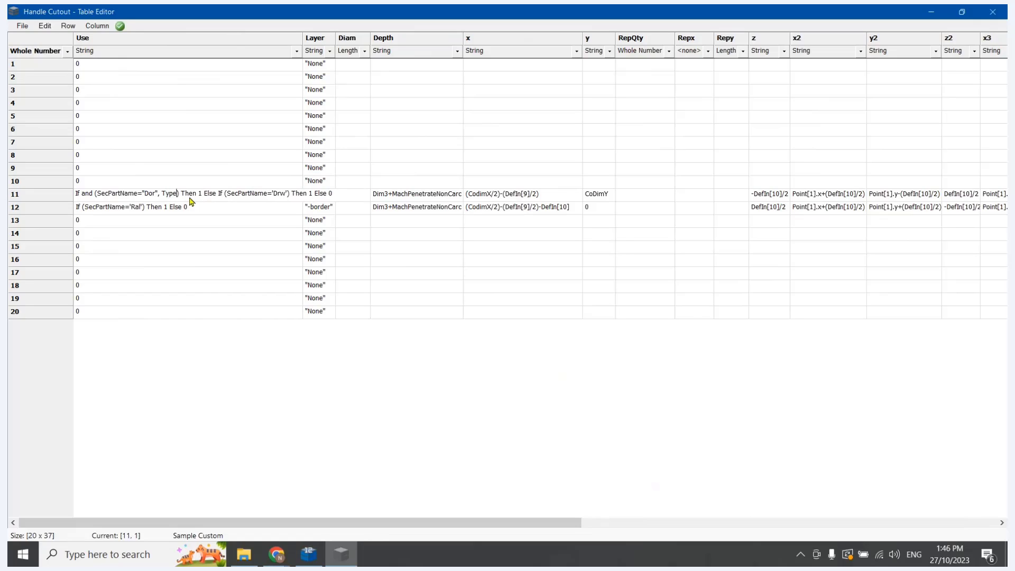
{"action": "type", "text": "=1"}
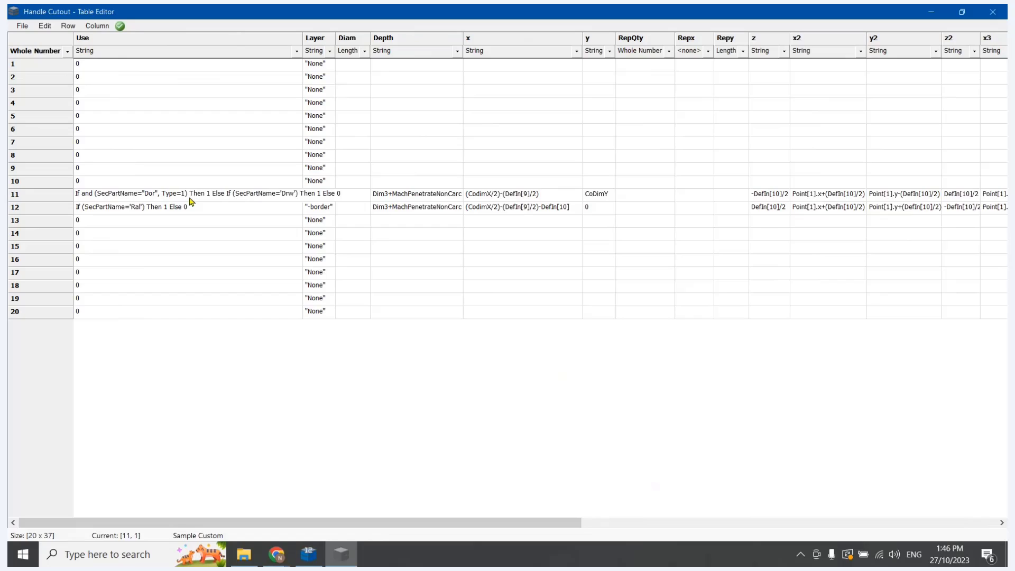
{"action": "key", "text": "BackSpace"}
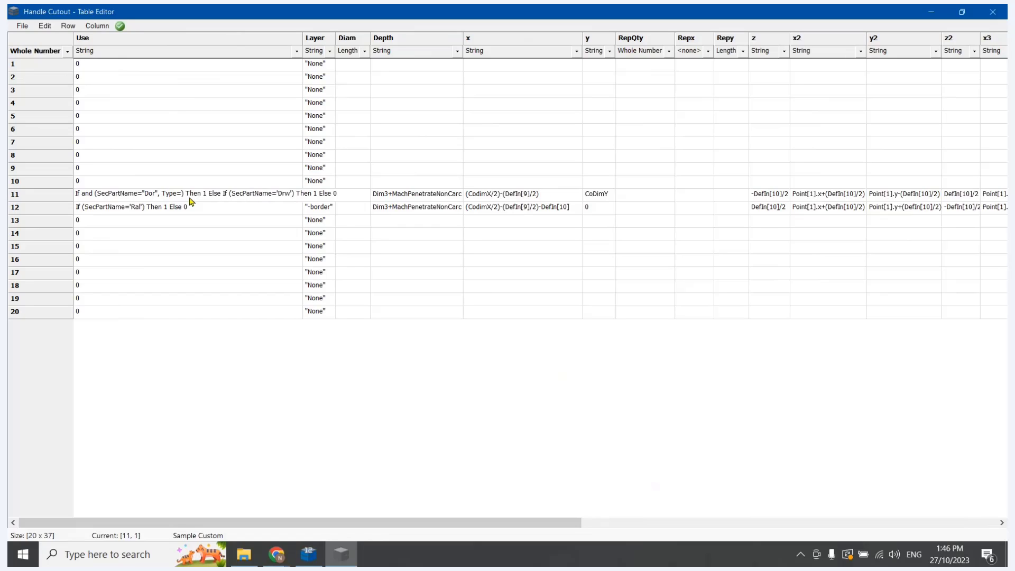
{"action": "type", "text": "'Floor'"}
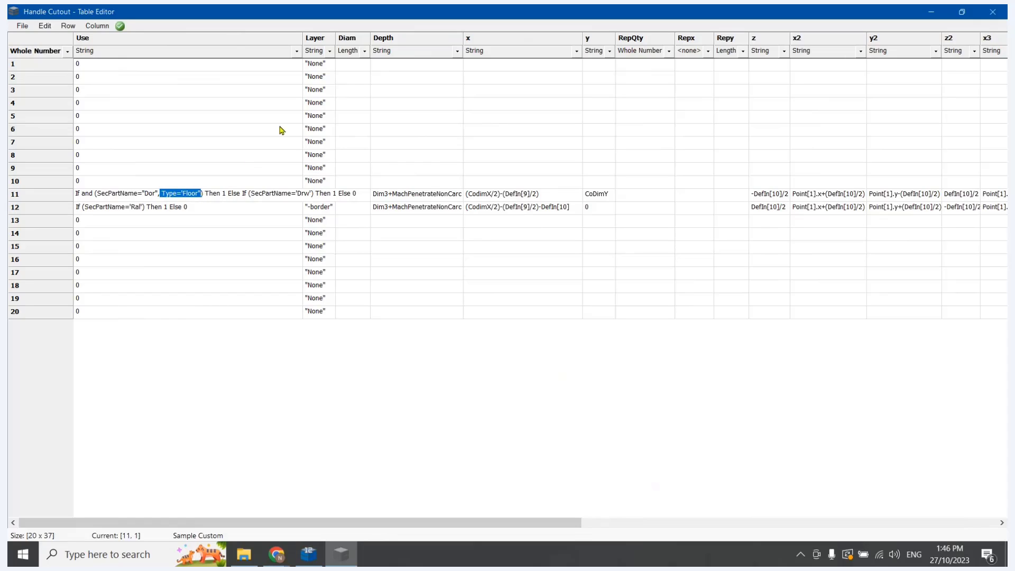
{"action": "key", "text": "Return"}
Change row 11's drawer condition in Use to If and (SecPartName='Drw', Type='Floor'), and widen the Use column to fit
{"action": "left_click", "coordinate": [245, 193]}
{"action": "type", "text": "and (SecPartName='Drw'"}
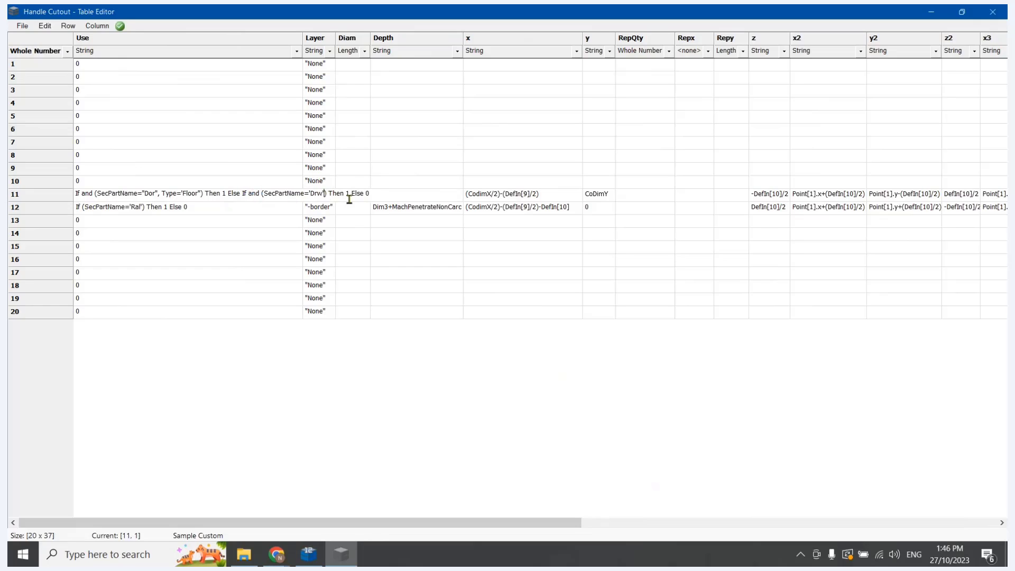
{"action": "type", "text": ", Type='Floor'"}
{"action": "double_click", "coordinate": [305, 38]}
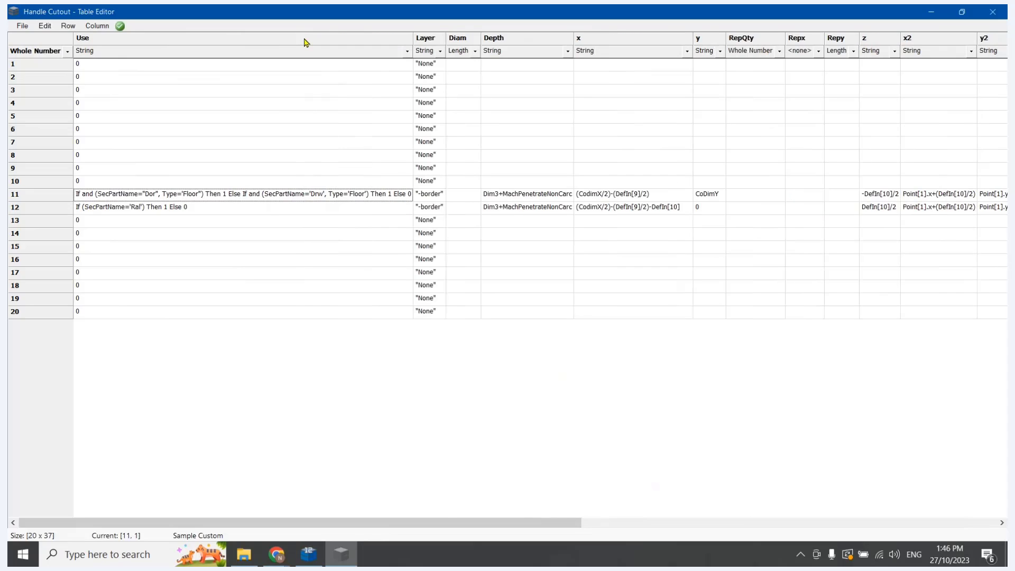
Set row 12's Use to If and (SecPartName='Ral', Type='Floor') Then 1 Else 0
{"action": "left_click", "coordinate": [137, 208]}
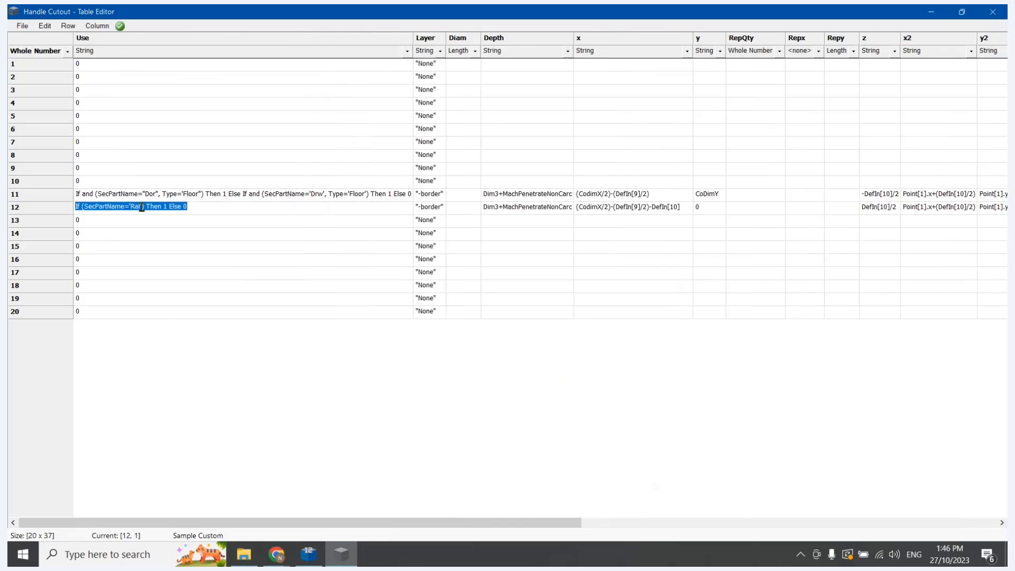
{"action": "left_click", "coordinate": [142, 207]}
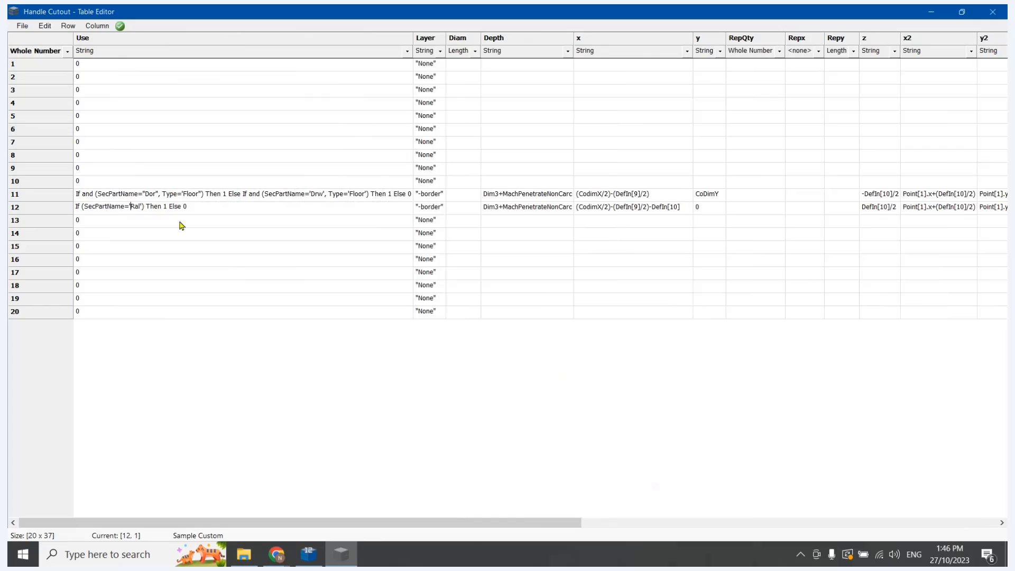
{"action": "type", "text": "and "}
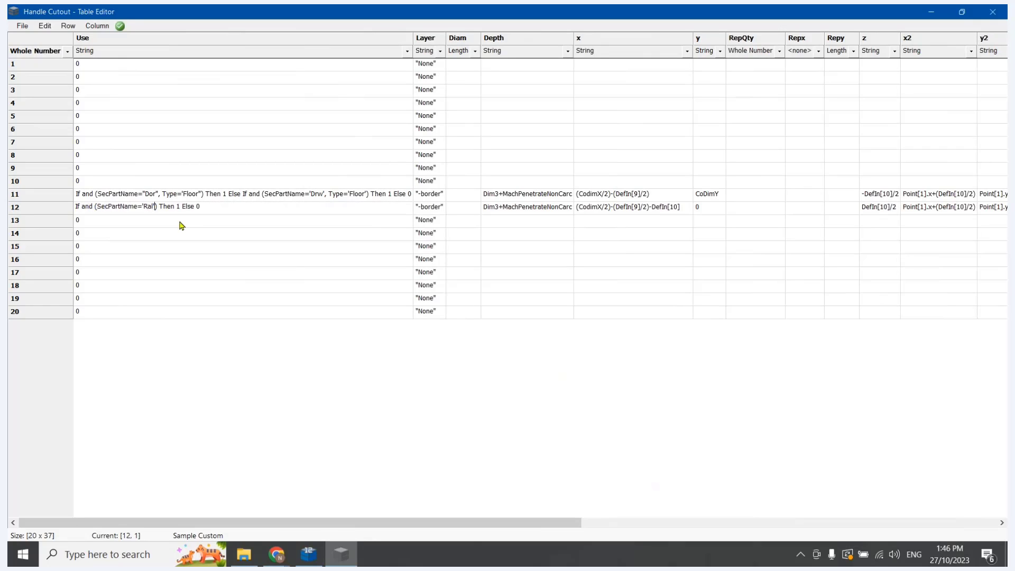
{"action": "type", "text": ", Type='Fllo"}
{"action": "key", "text": "BackSpace"}
{"action": "key", "text": "BackSpace"}
{"action": "type", "text": "oor'"}
{"action": "left_click", "coordinate": [183, 233]}
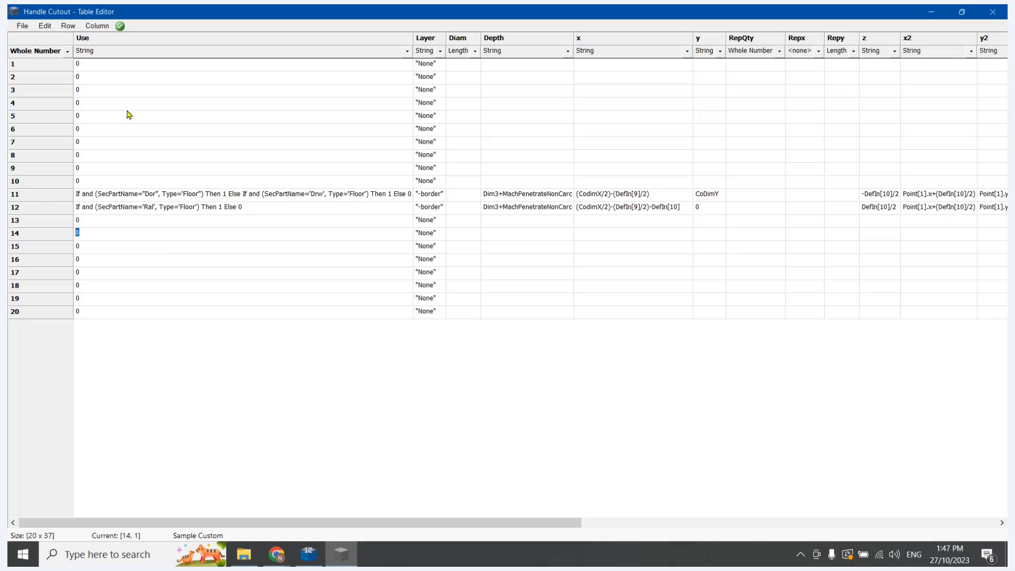
Save the Handle Cutout table and close the Table Editor
{"action": "left_click", "coordinate": [22, 26]}
{"action": "left_click", "coordinate": [35, 64]}
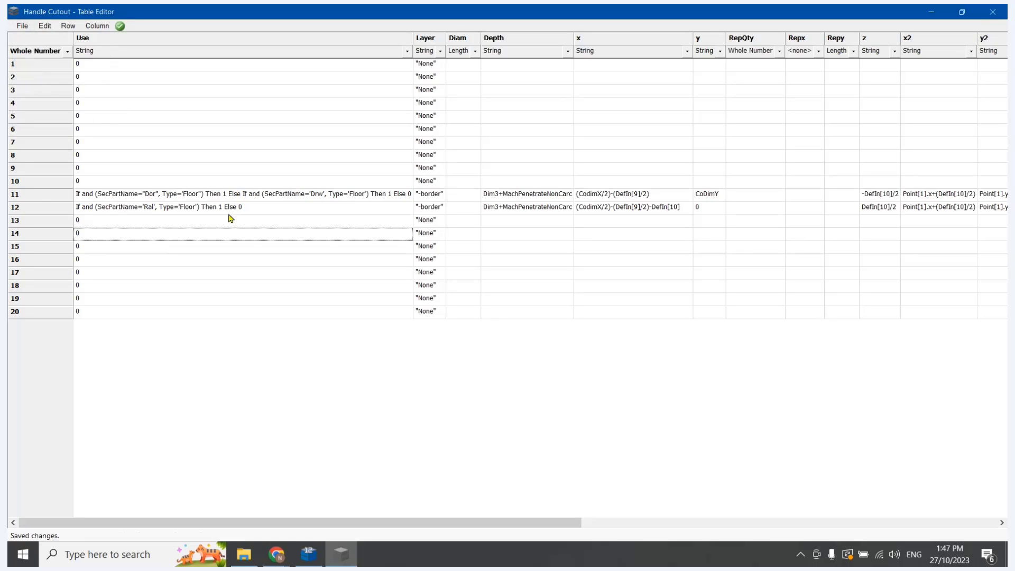
{"action": "left_click", "coordinate": [992, 12]}
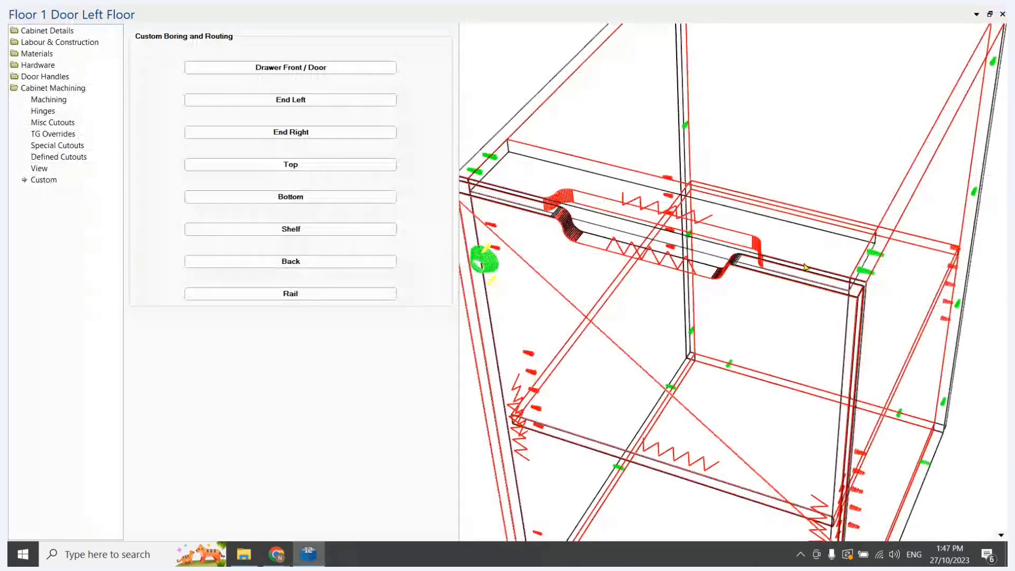
Close the Floor 1 Door Left cabinet's properties and delete that cabinet from the add points plan
{"action": "left_click", "coordinate": [1002, 14]}
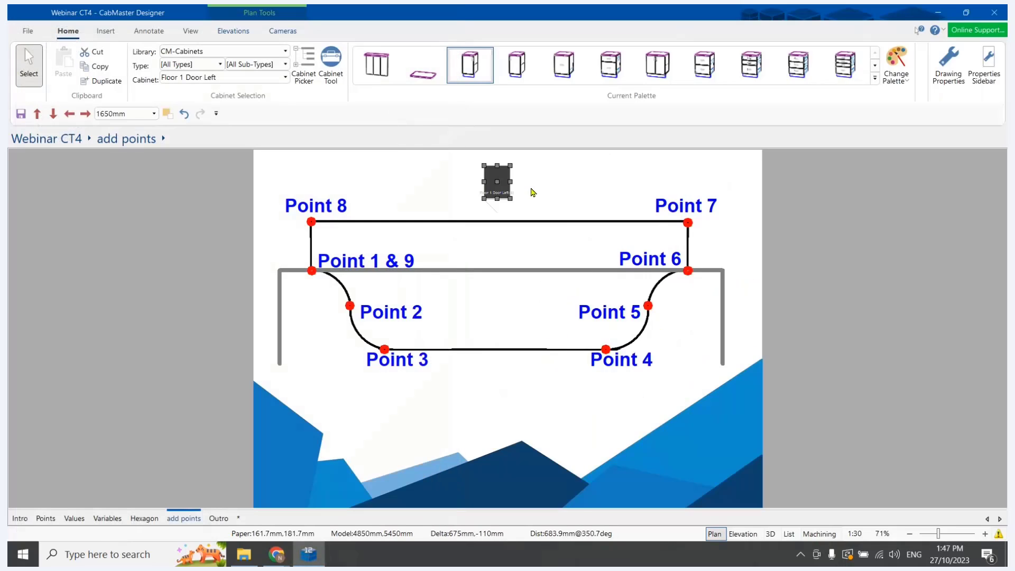
{"action": "left_click", "coordinate": [500, 178]}
{"action": "key", "text": "Delete"}
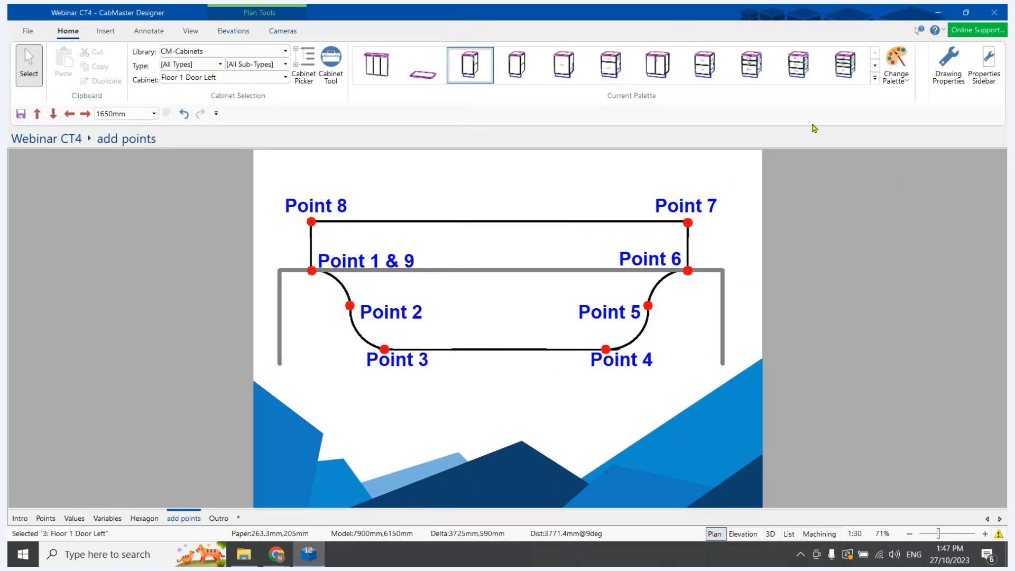
Open the System Tables settings for machined parts in the drawing properties and check the tables offered for Ral 1 under Rail
{"action": "left_click", "coordinate": [949, 68]}
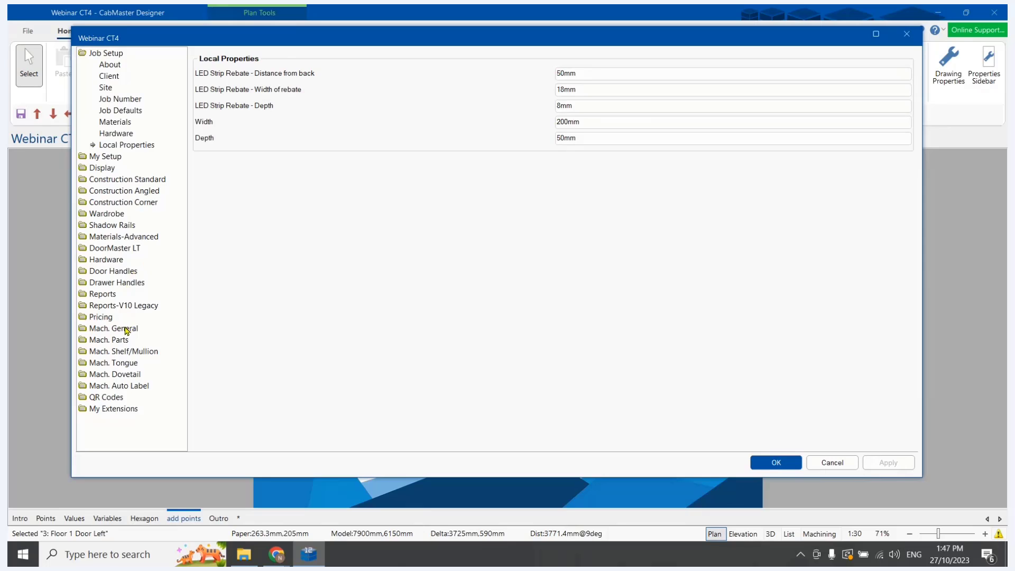
{"action": "left_click", "coordinate": [127, 329]}
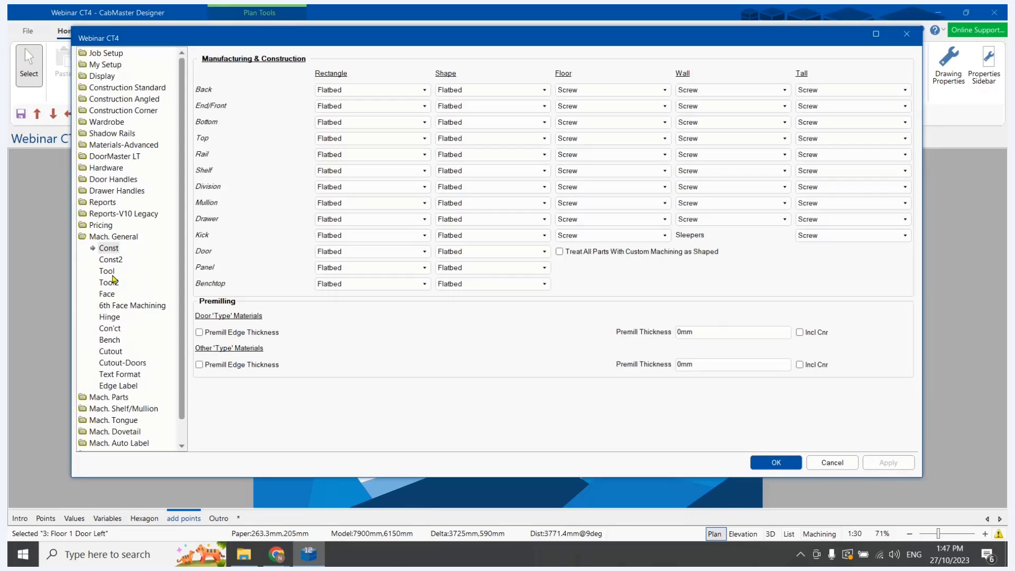
{"action": "left_click", "coordinate": [107, 397]}
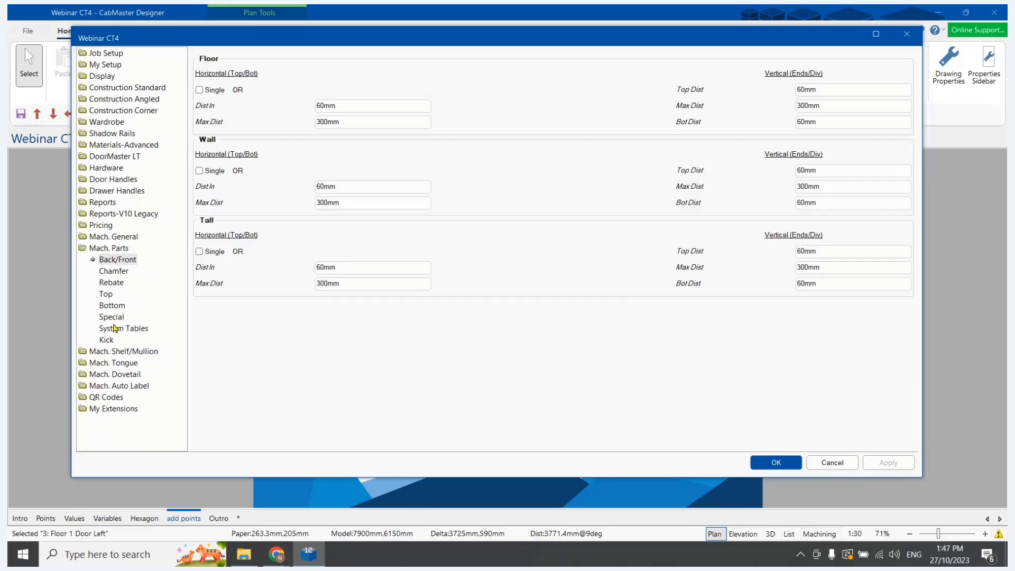
{"action": "left_click", "coordinate": [114, 328]}
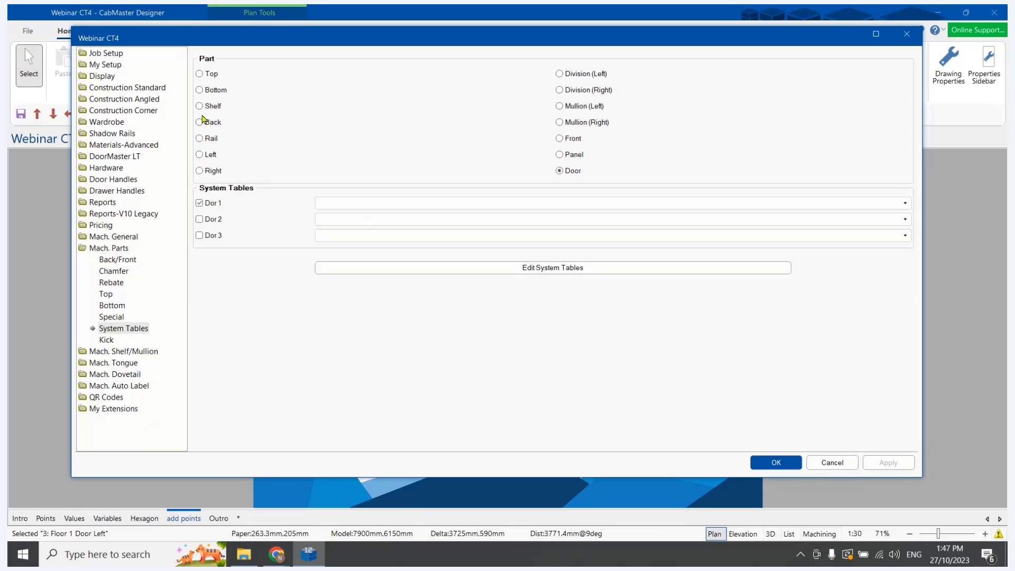
{"action": "left_click", "coordinate": [200, 139]}
{"action": "left_click", "coordinate": [332, 204]}
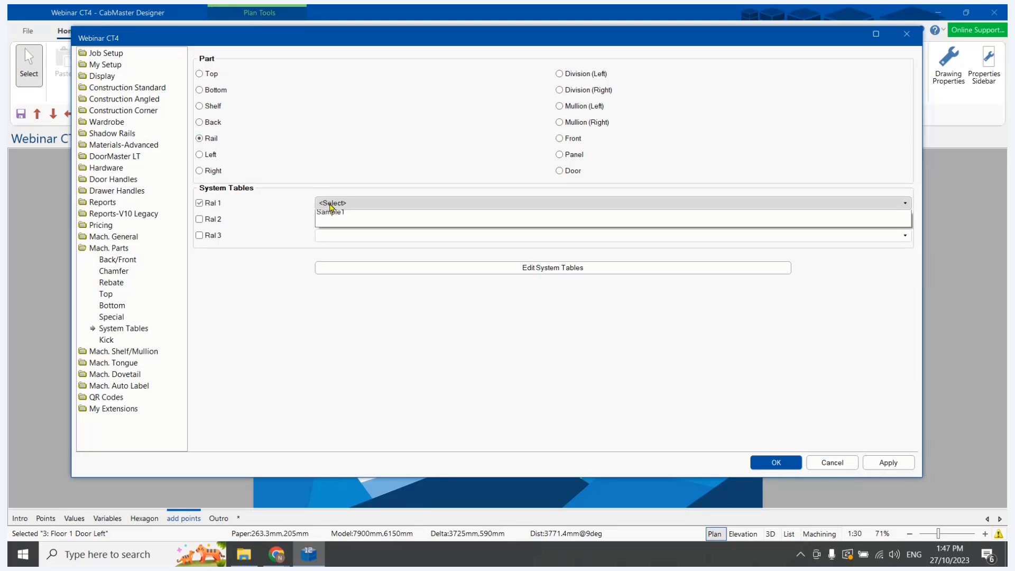
{"action": "left_click", "coordinate": [302, 289]}
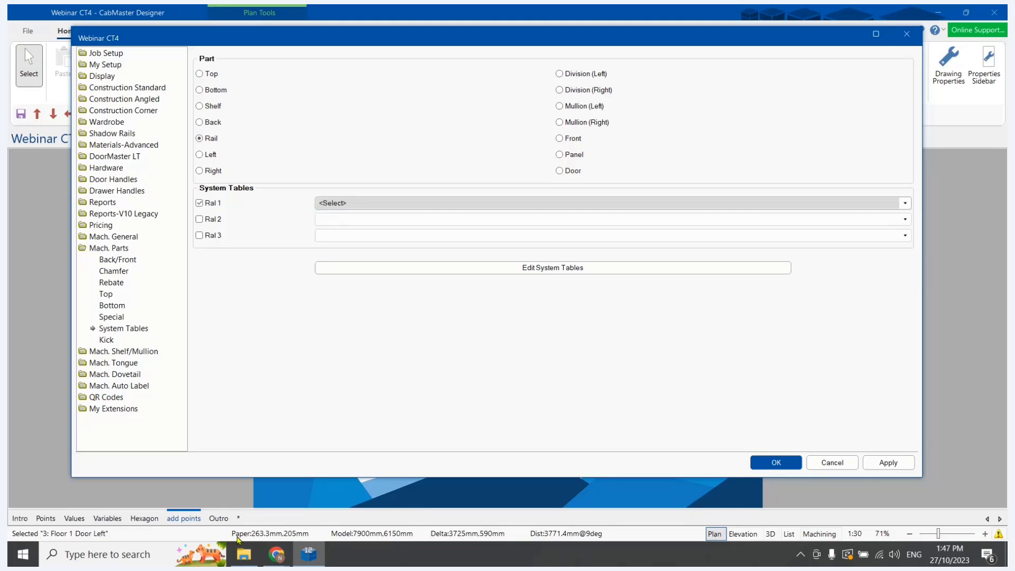
Switch to File Explorer and copy Handle Cutout.qlt from the Custom folder into its System\Dor subfolder
{"action": "left_click", "coordinate": [243, 554]}
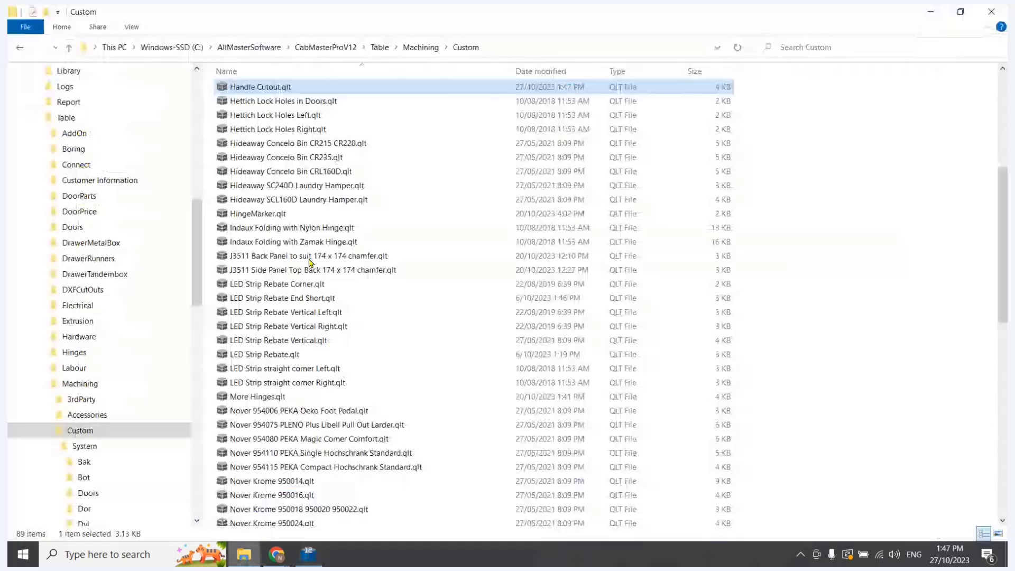
{"action": "right_click", "coordinate": [256, 91]}
{"action": "left_click", "coordinate": [292, 268]}
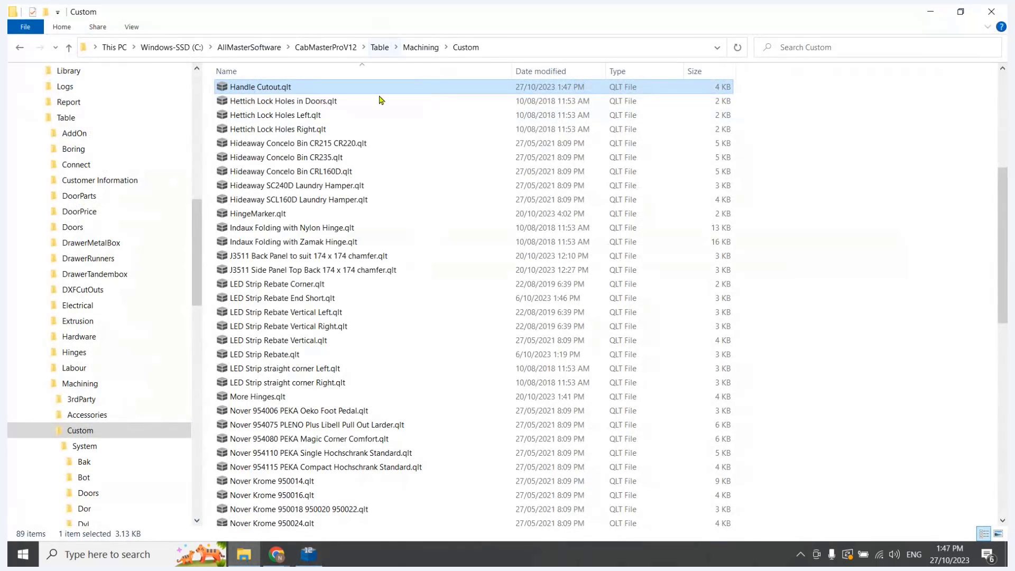
{"action": "scroll", "coordinate": [344, 127], "scroll_direction": "up", "scroll_amount": 7}
{"action": "double_click", "coordinate": [249, 95]}
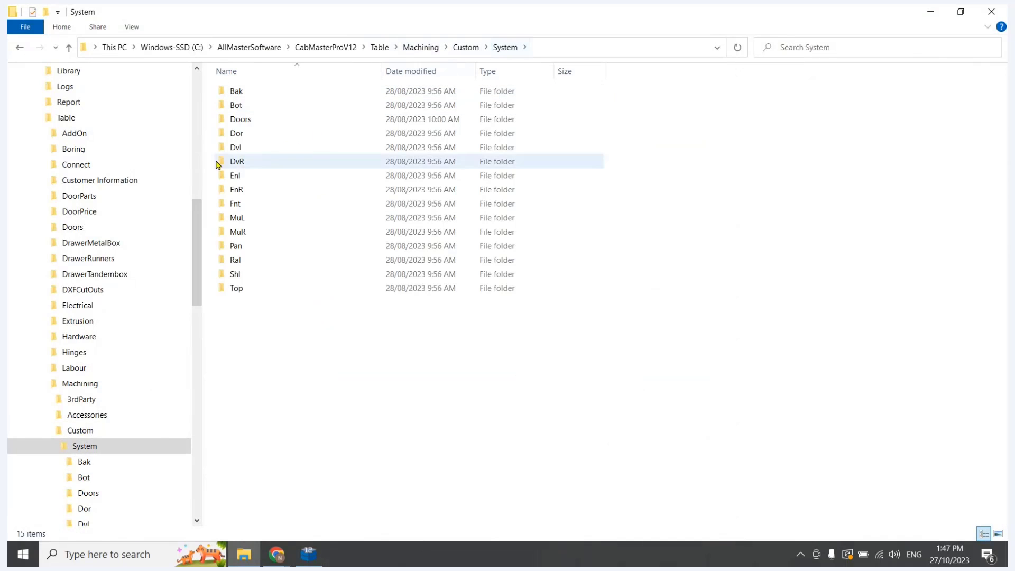
{"action": "left_click", "coordinate": [223, 136]}
{"action": "double_click", "coordinate": [223, 136]}
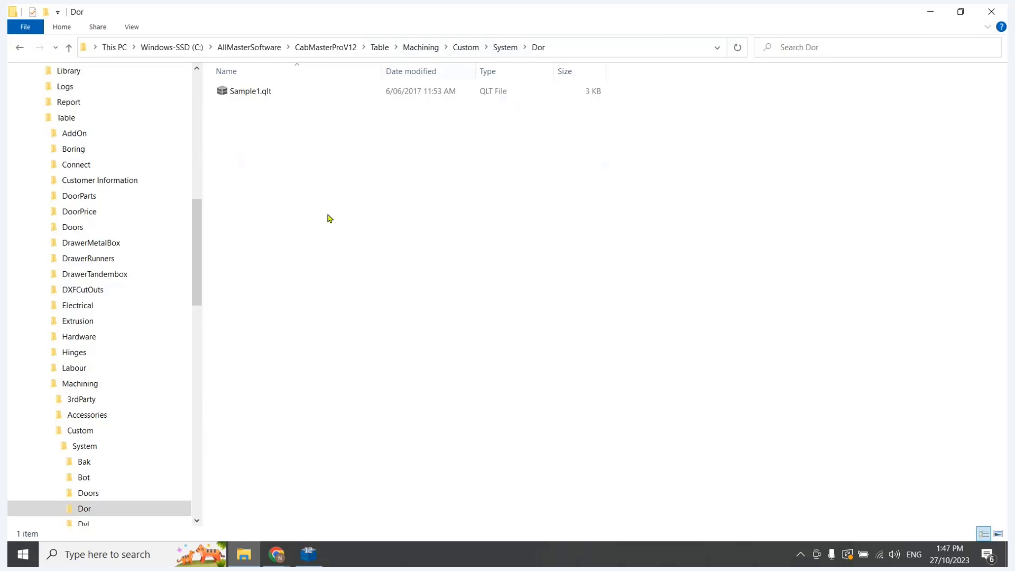
{"action": "right_click", "coordinate": [328, 218]}
{"action": "left_click", "coordinate": [359, 303]}
Paste the copied Handle Cutout.qlt into the System\Ral folder as well, and return to the System folder
{"action": "left_click", "coordinate": [503, 47]}
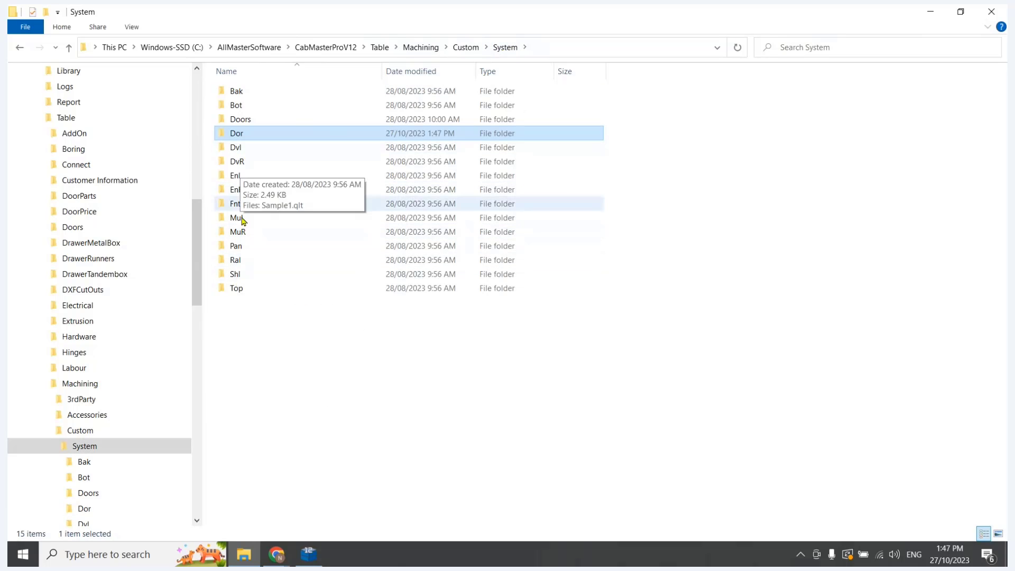
{"action": "double_click", "coordinate": [236, 260]}
{"action": "right_click", "coordinate": [351, 185]}
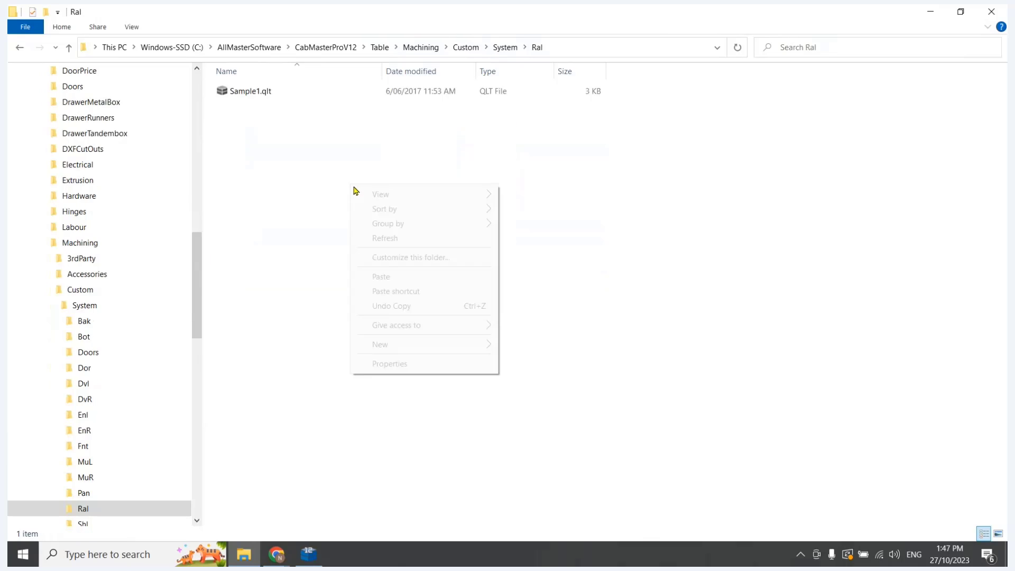
{"action": "left_click", "coordinate": [381, 277]}
{"action": "left_click", "coordinate": [506, 47]}
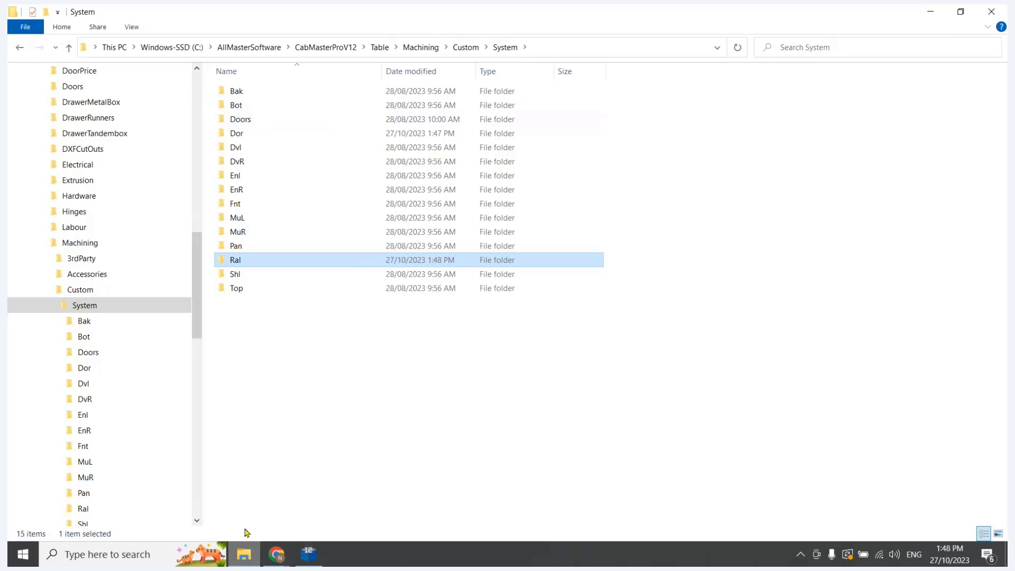
Open Handle Cutout.qlt in the System\Ral folder to check its contents, return to the System folder and close the table
{"action": "double_click", "coordinate": [236, 261]}
{"action": "left_click", "coordinate": [253, 95]}
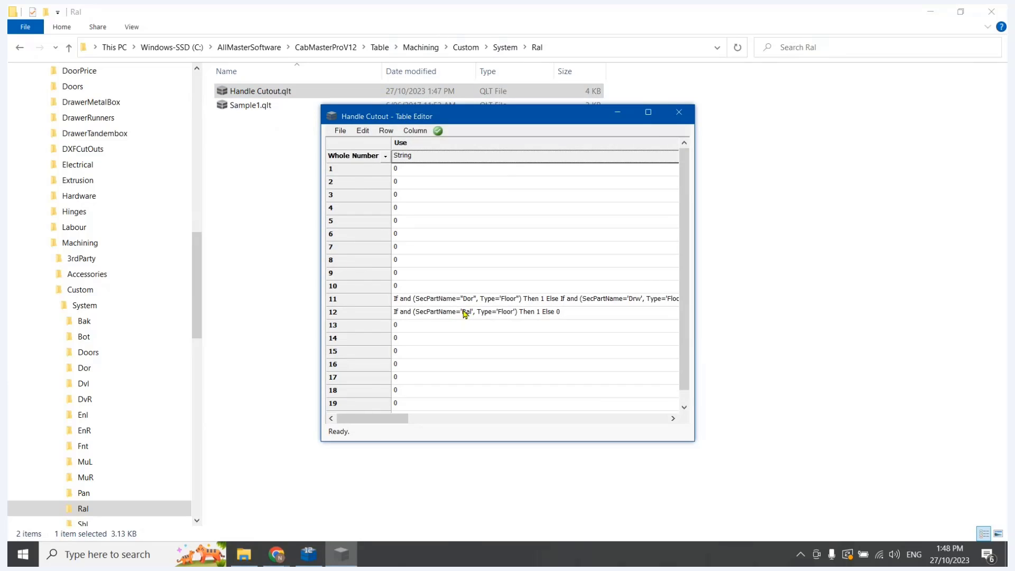
{"action": "left_click", "coordinate": [266, 194]}
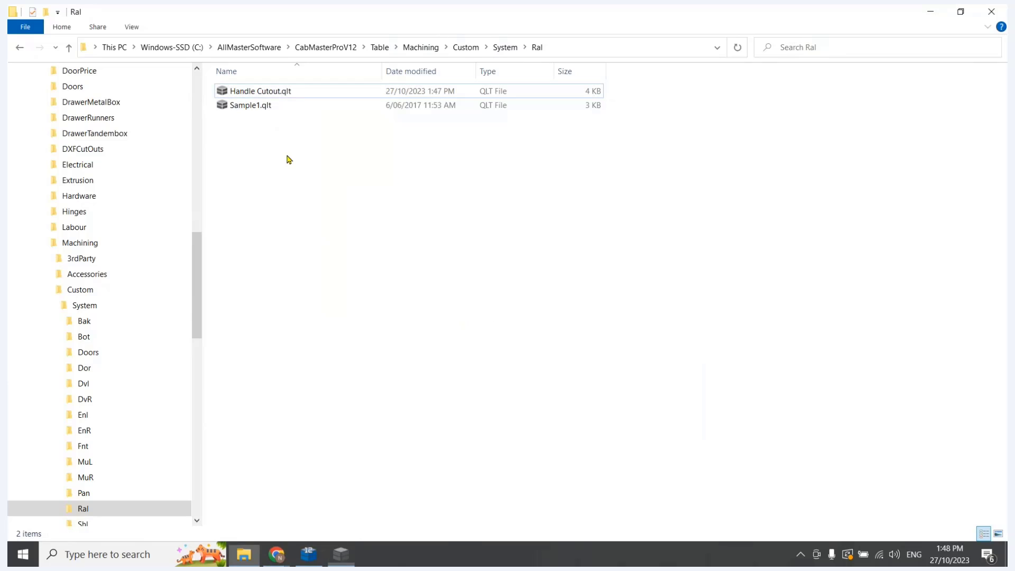
{"action": "left_click", "coordinate": [503, 49]}
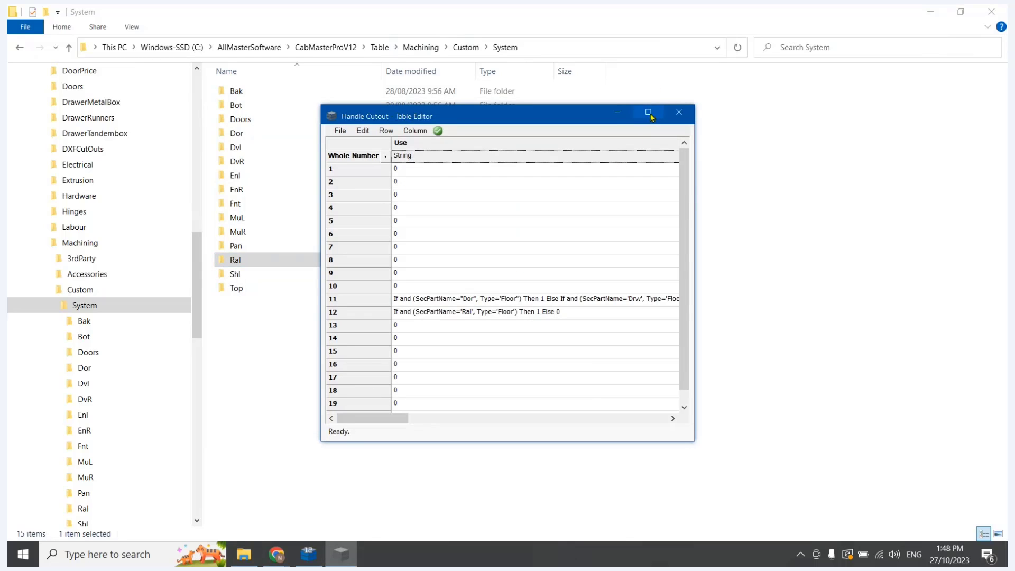
{"action": "left_click", "coordinate": [679, 113]}
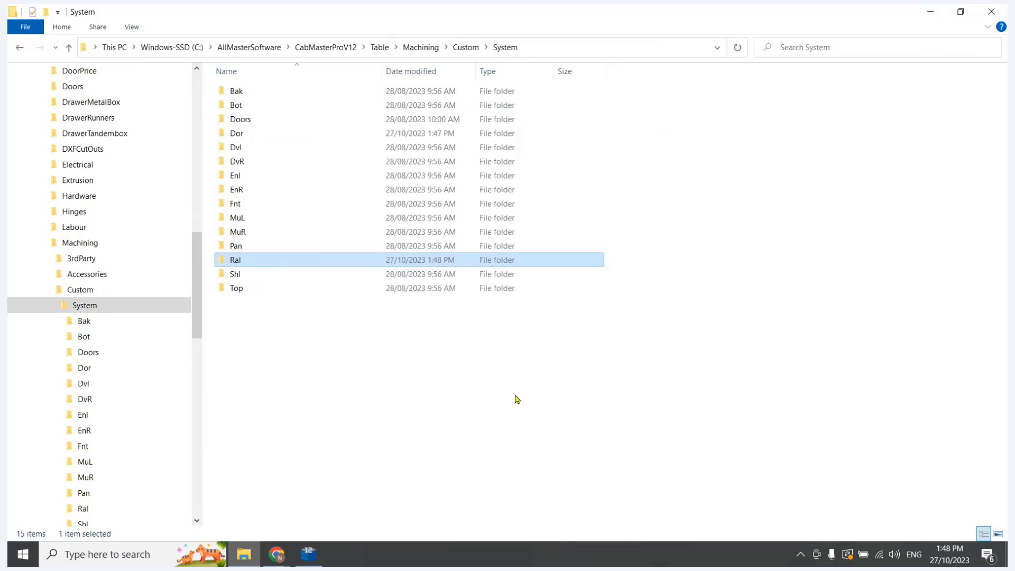
Switch to CabMaster Designer, assign the Handle Cutout system table to Ral 1 for rails, and apply the drawing properties
{"action": "left_click", "coordinate": [309, 553]}
{"action": "left_click", "coordinate": [359, 204]}
{"action": "left_click", "coordinate": [359, 205]}
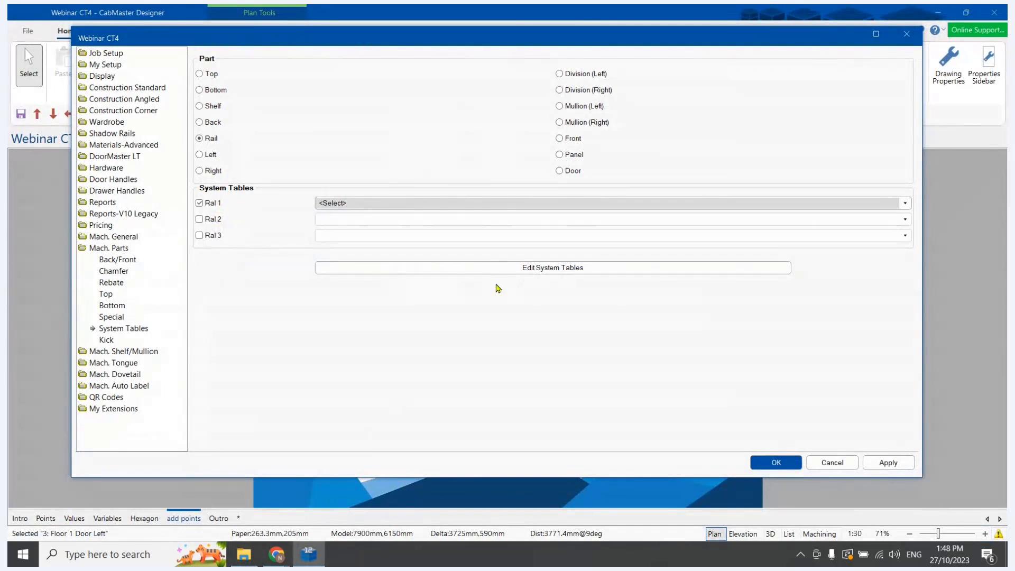
{"action": "left_click", "coordinate": [888, 463]}
{"action": "left_click", "coordinate": [851, 463]}
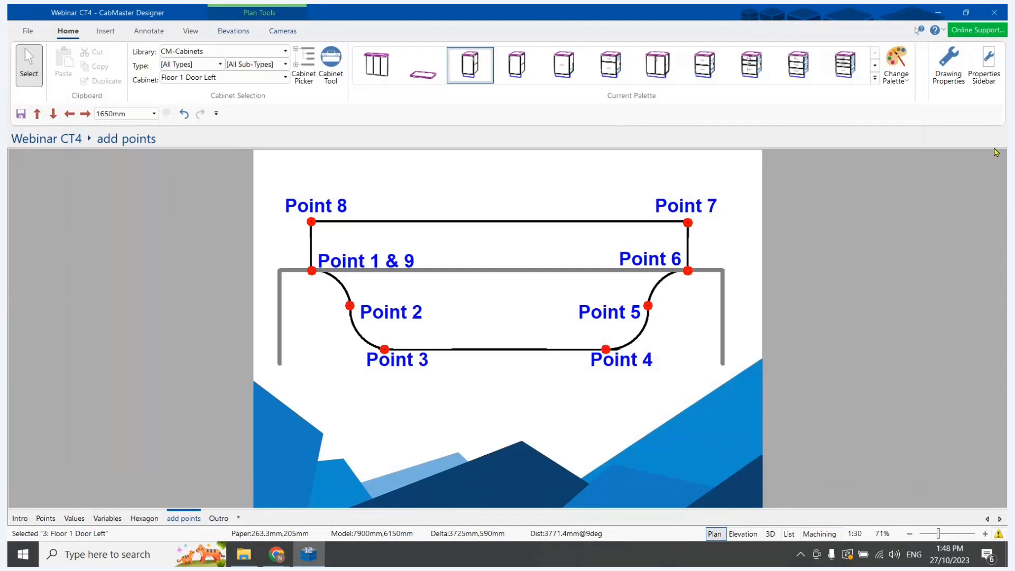
Reselect Handle Cutout for Dor 1, apply the Door and Rail system tables, and inspect the Floor 1 Door Left cabinet tool's custom machining
{"action": "left_click", "coordinate": [953, 87]}
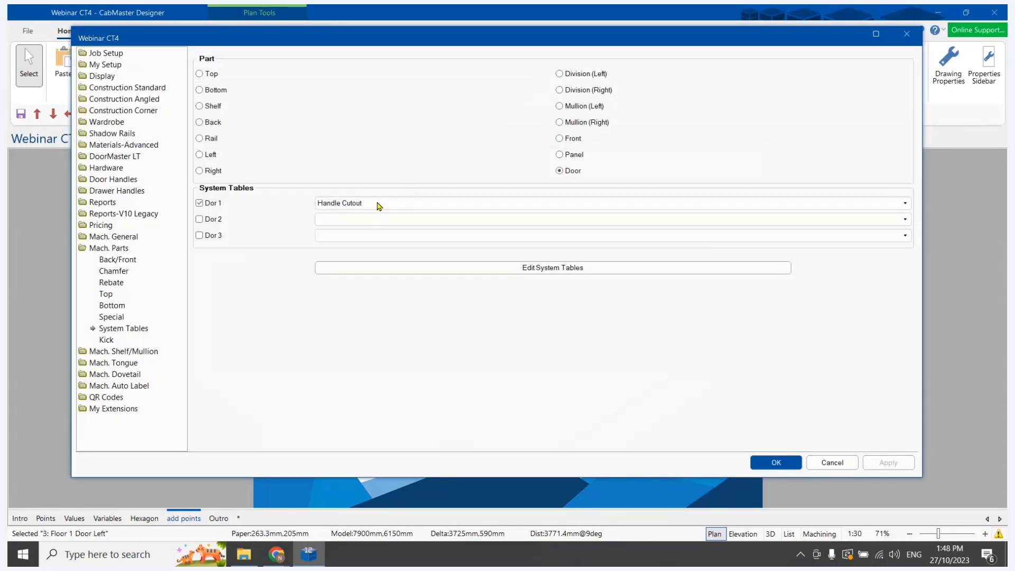
{"action": "left_click", "coordinate": [377, 204]}
{"action": "left_click", "coordinate": [349, 217]}
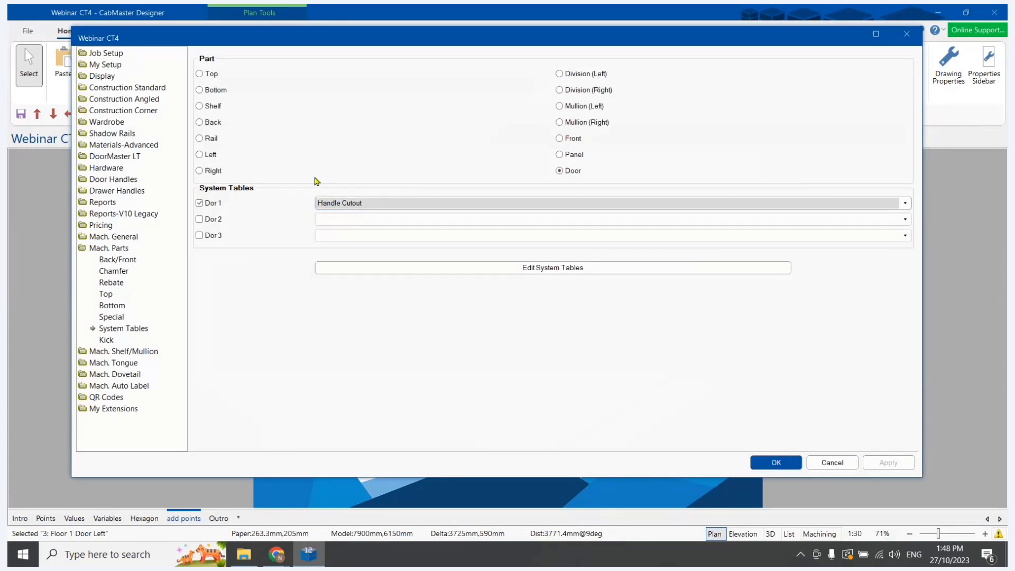
{"action": "left_click", "coordinate": [200, 139]}
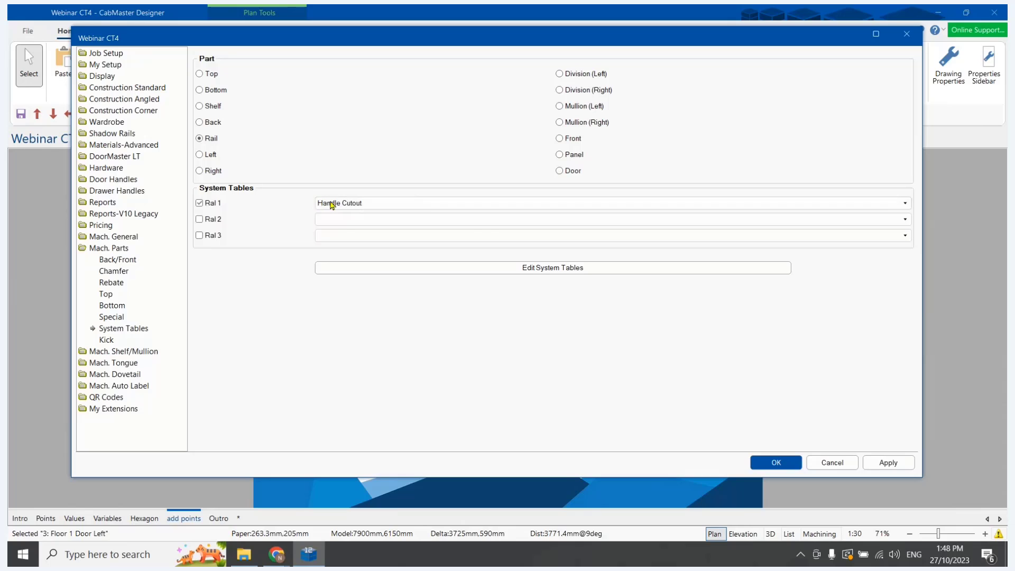
{"action": "left_click", "coordinate": [893, 466]}
{"action": "left_click", "coordinate": [786, 464]}
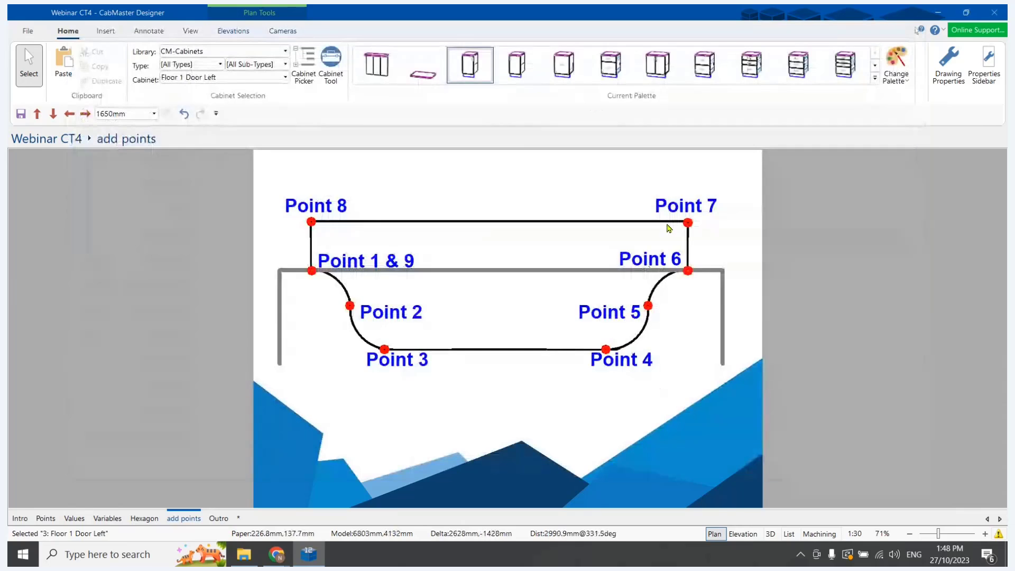
{"action": "double_click", "coordinate": [472, 66]}
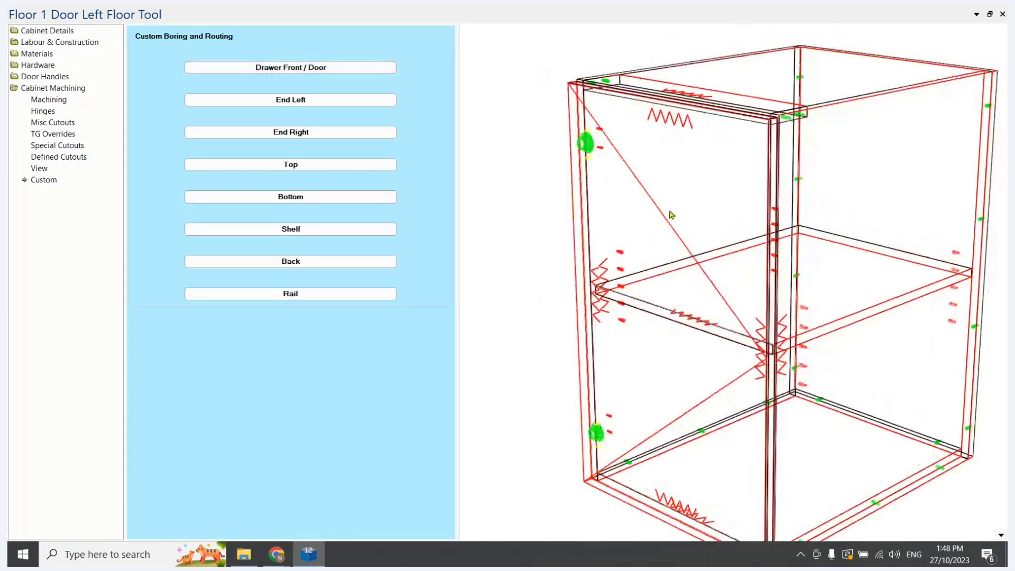
{"action": "left_click", "coordinate": [1003, 14]}
Reapply the Rail system table by switching Ral 1 to Sample1 and back to Handle Cutout in the drawing properties
{"action": "left_click", "coordinate": [949, 63]}
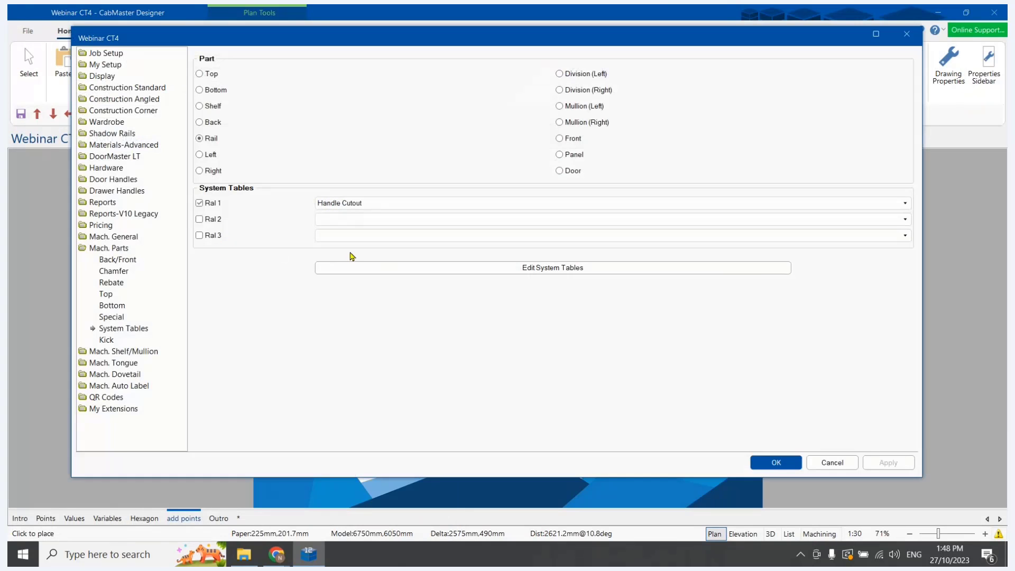
{"action": "left_click_drag", "start_coordinate": [221, 46], "coordinate": [246, 35]}
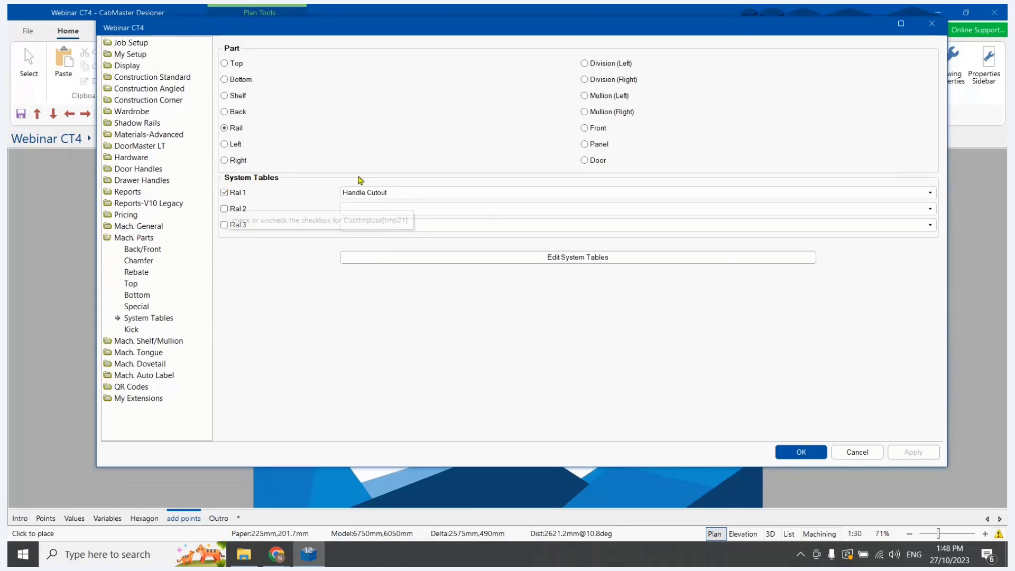
{"action": "left_click", "coordinate": [430, 201]}
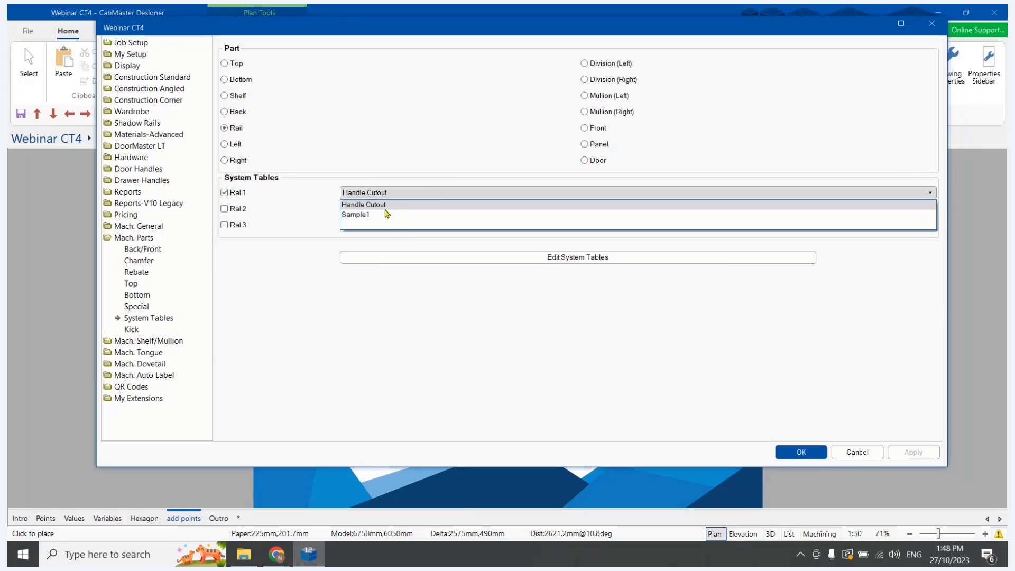
{"action": "left_click", "coordinate": [374, 212]}
{"action": "left_click", "coordinate": [912, 453]}
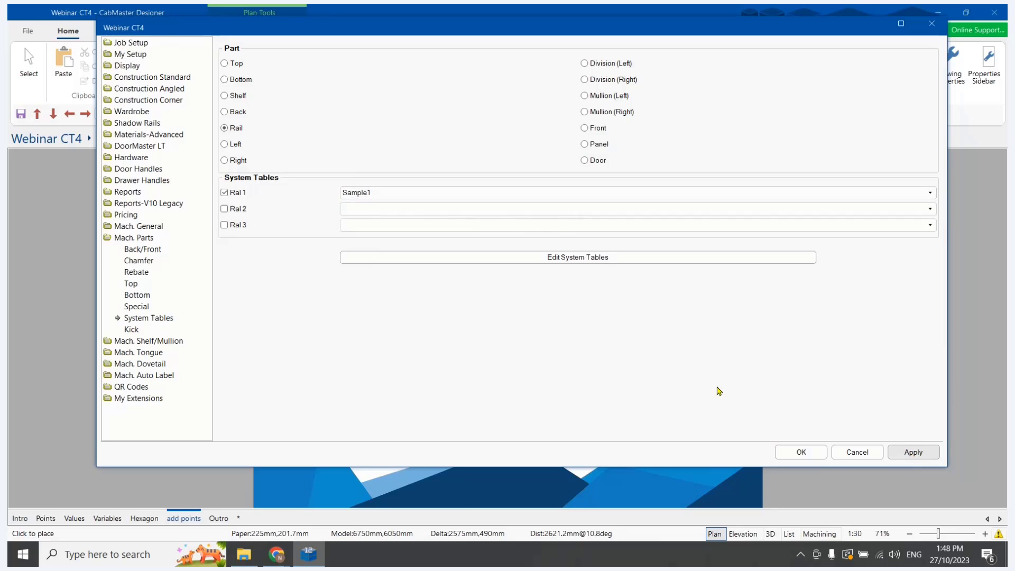
{"action": "left_click", "coordinate": [360, 194]}
{"action": "left_click", "coordinate": [379, 206]}
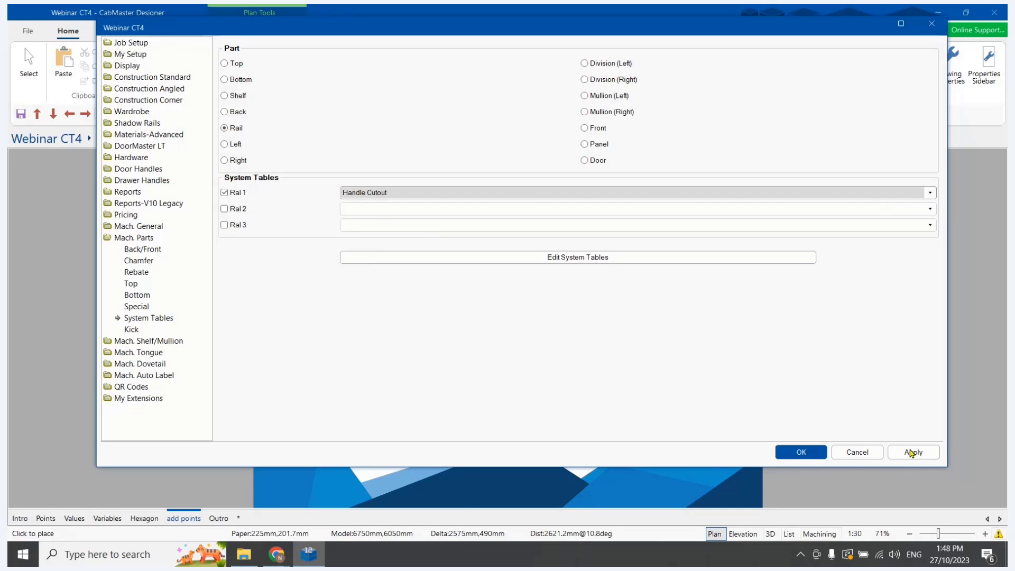
{"action": "left_click", "coordinate": [912, 452]}
{"action": "left_click", "coordinate": [804, 451]}
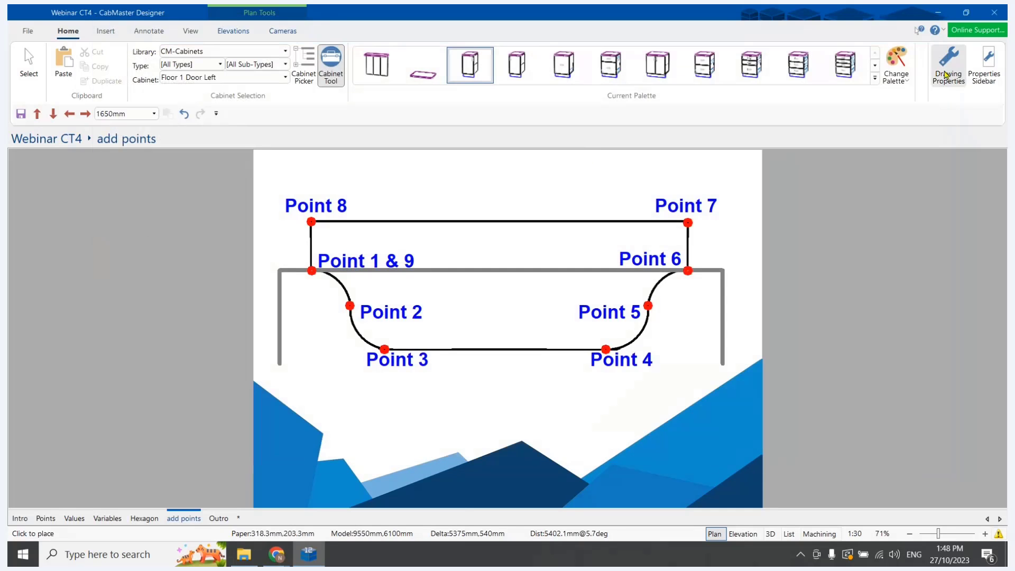
Reselect the Door system table by switching Dor 1 to Sample1 and back to Handle Cutout, and apply the drawing properties
{"action": "left_click", "coordinate": [946, 68]}
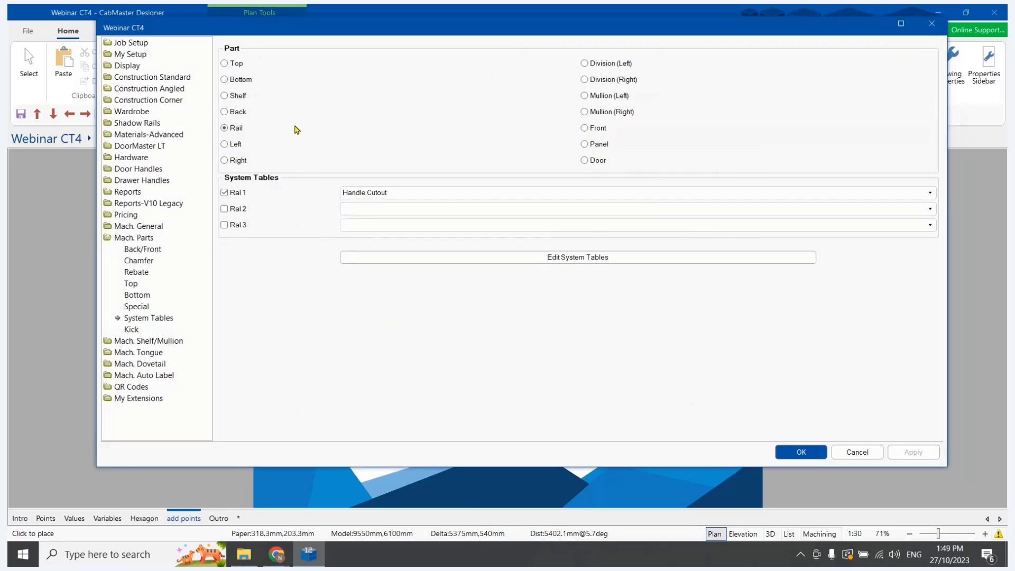
{"action": "left_click", "coordinate": [594, 161]}
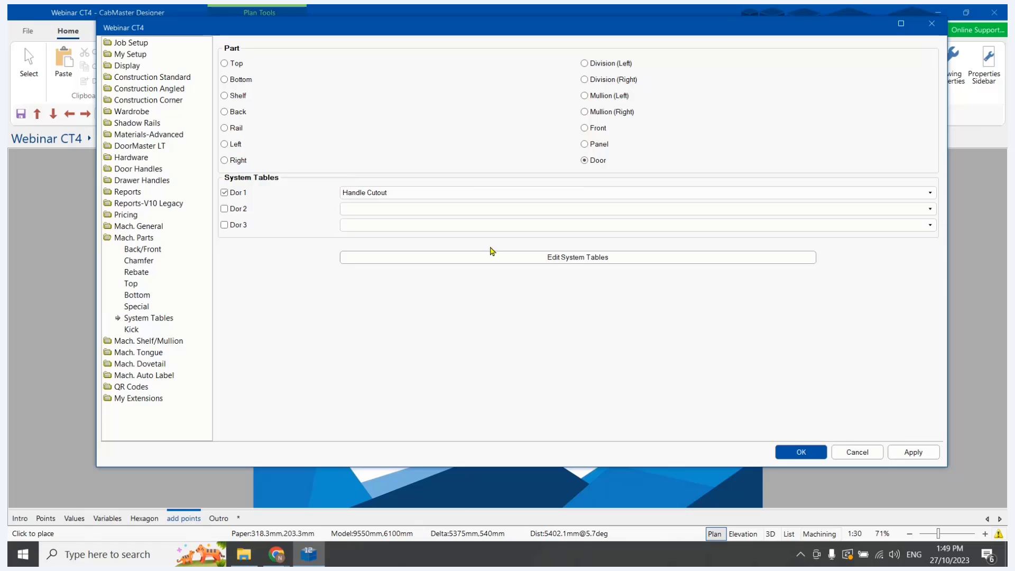
{"action": "left_click", "coordinate": [383, 194]}
{"action": "left_click", "coordinate": [365, 213]}
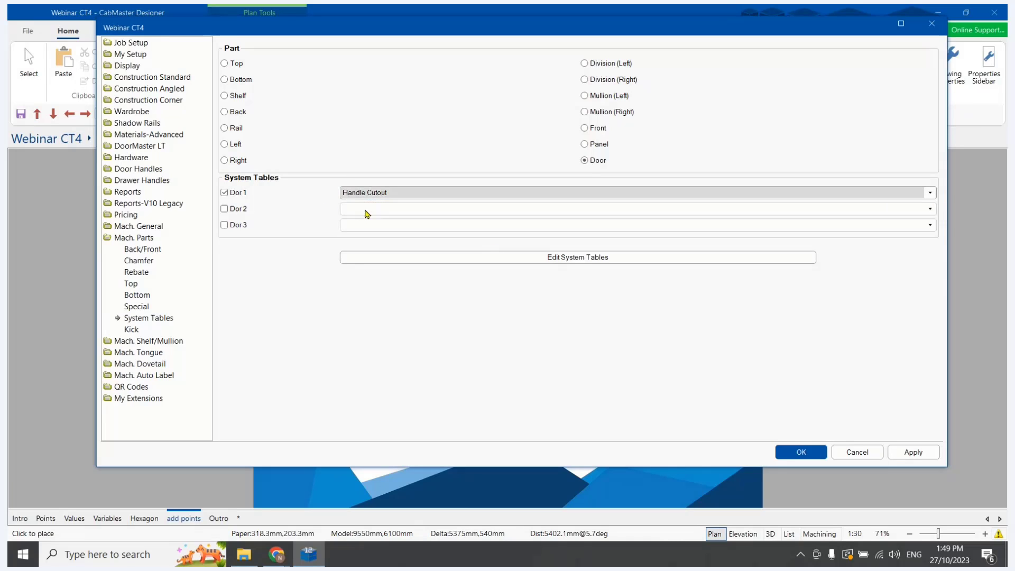
{"action": "left_click", "coordinate": [370, 196]}
{"action": "left_click", "coordinate": [368, 212]}
{"action": "left_click", "coordinate": [386, 193]}
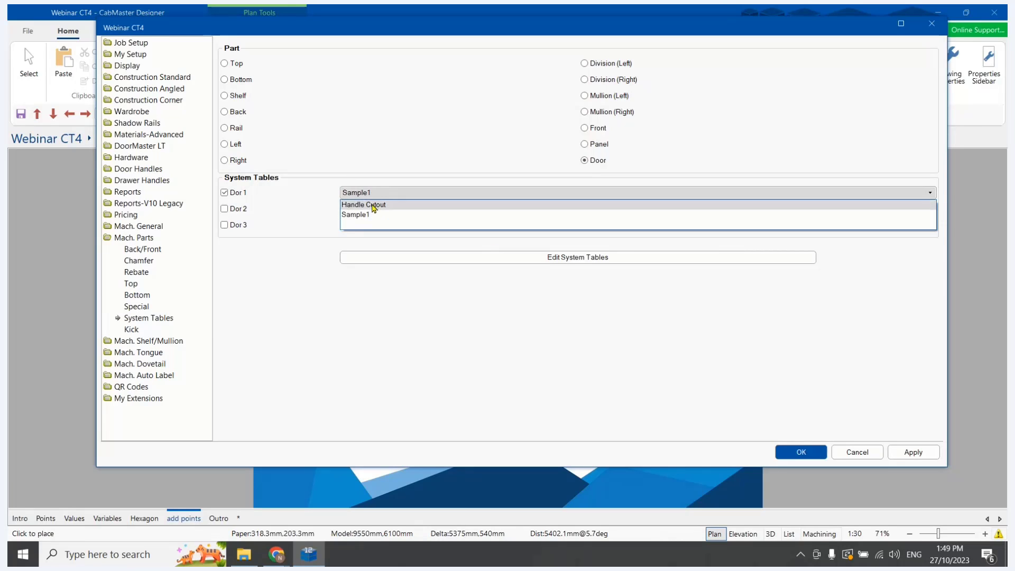
{"action": "left_click", "coordinate": [393, 206]}
{"action": "left_click", "coordinate": [914, 452]}
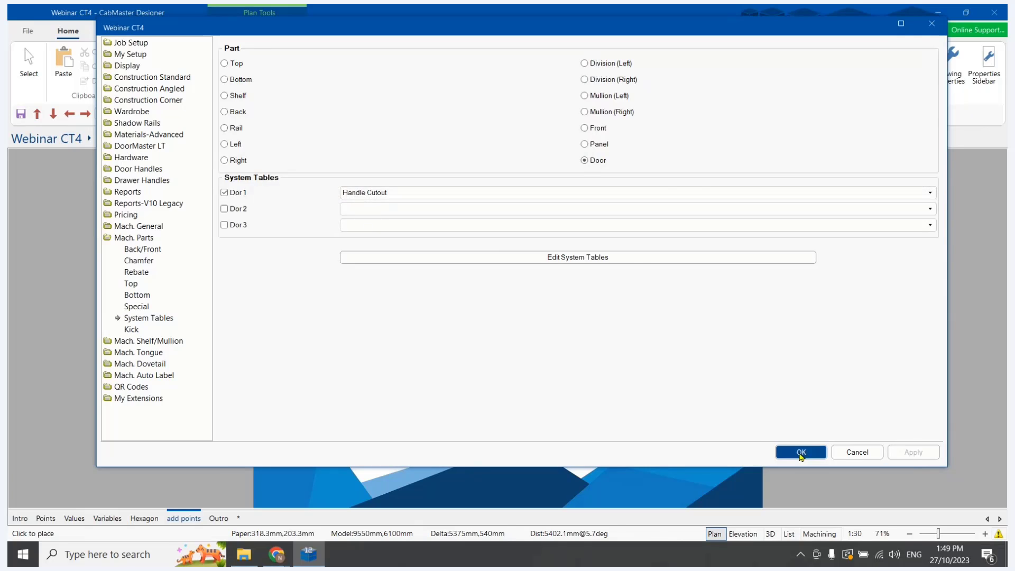
{"action": "left_click", "coordinate": [801, 452]}
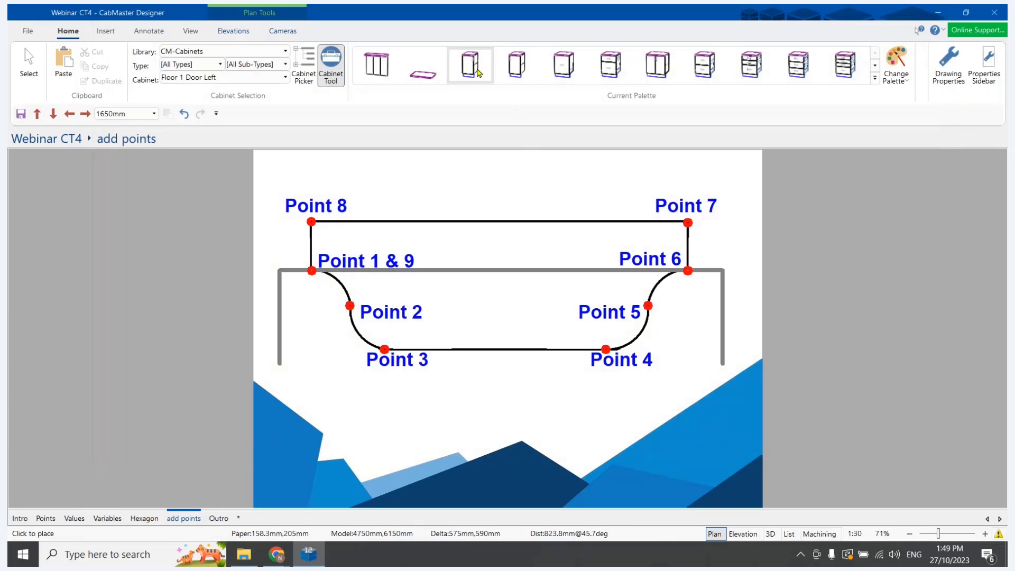
Place a Floor 1 Door Left cabinet on the plan above the point diagram and open its general settings
{"action": "left_click", "coordinate": [485, 166]}
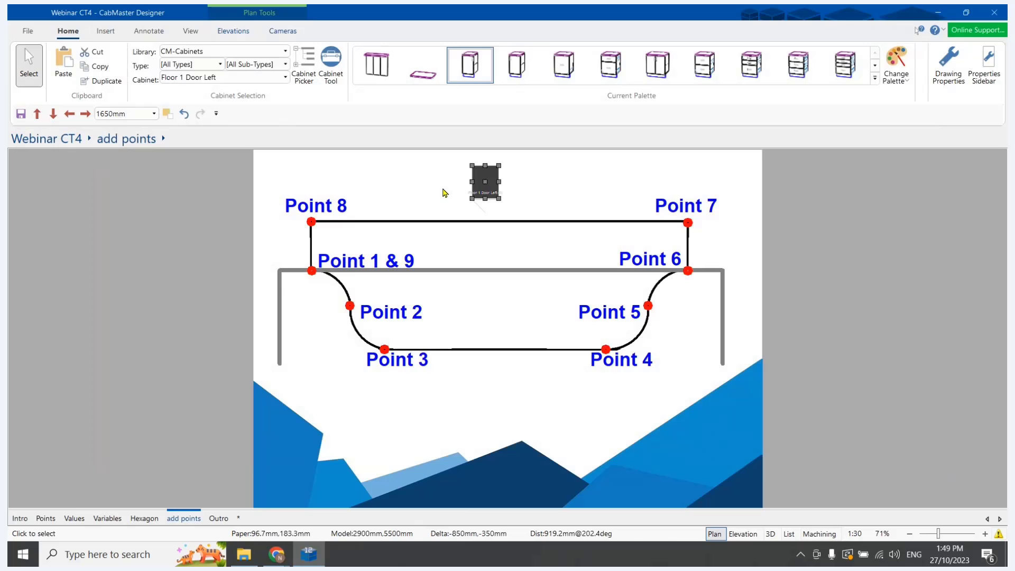
{"action": "double_click", "coordinate": [482, 183]}
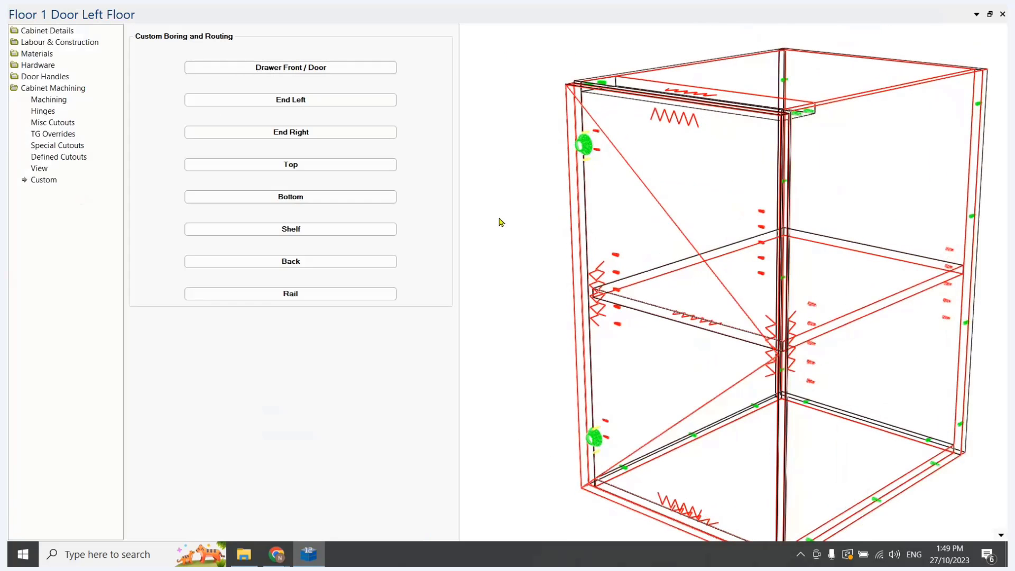
{"action": "left_click", "coordinate": [47, 33]}
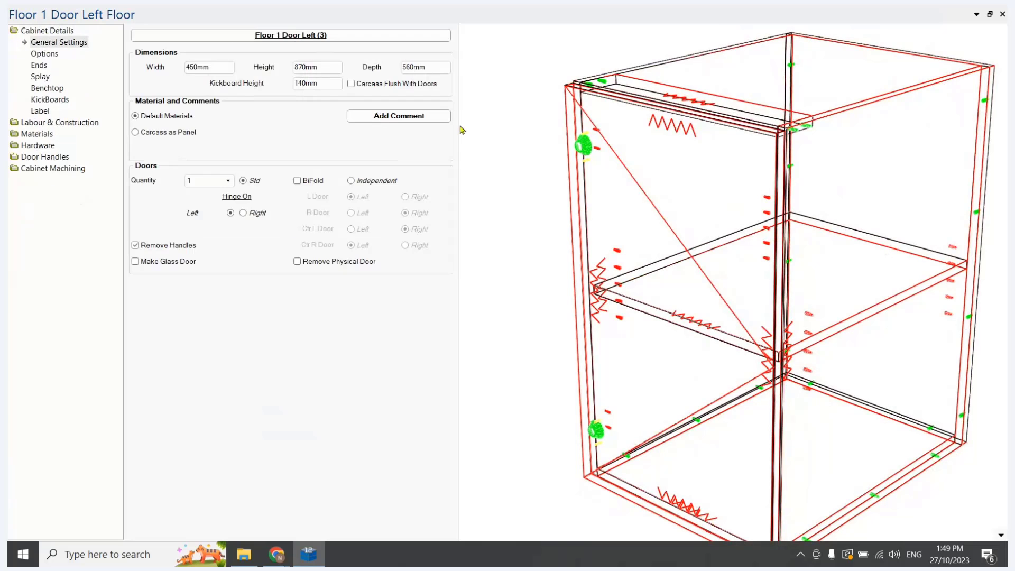
Reset the Door system tables in the cabinet's local machining properties, glance at the System folder in File Explorer, and close the properties
{"action": "left_click", "coordinate": [292, 35]}
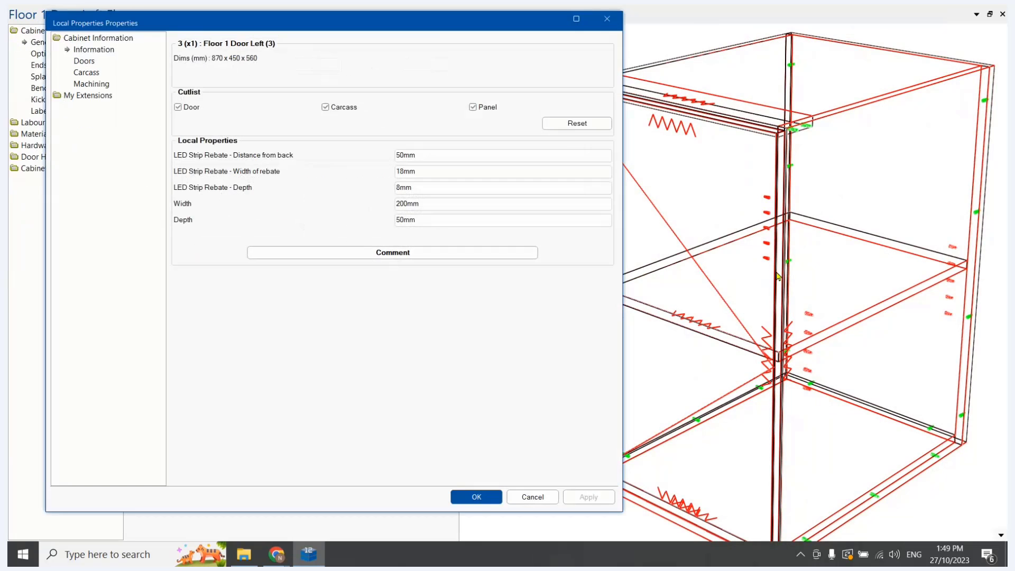
{"action": "left_click", "coordinate": [85, 84]}
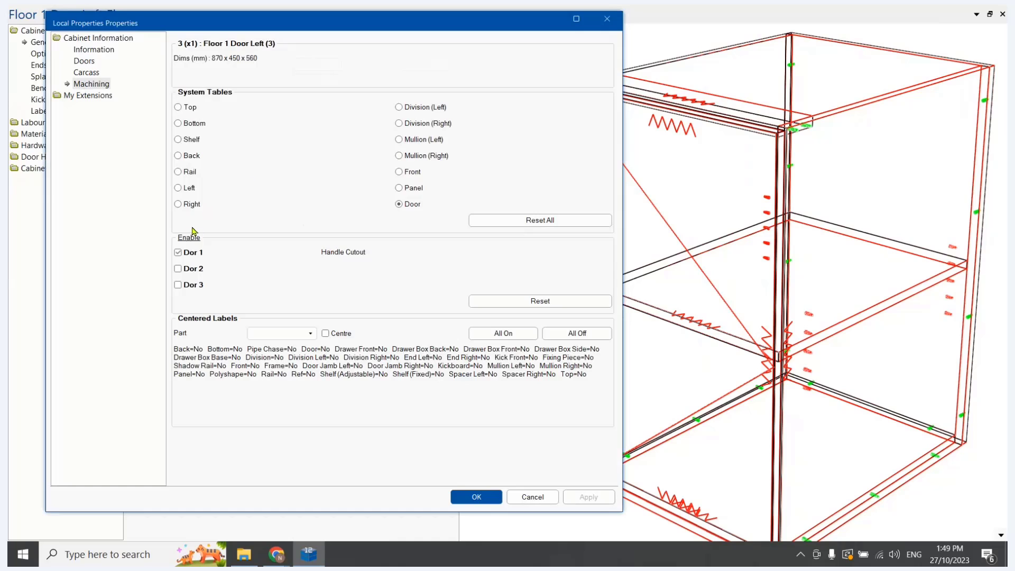
{"action": "left_click", "coordinate": [517, 302]}
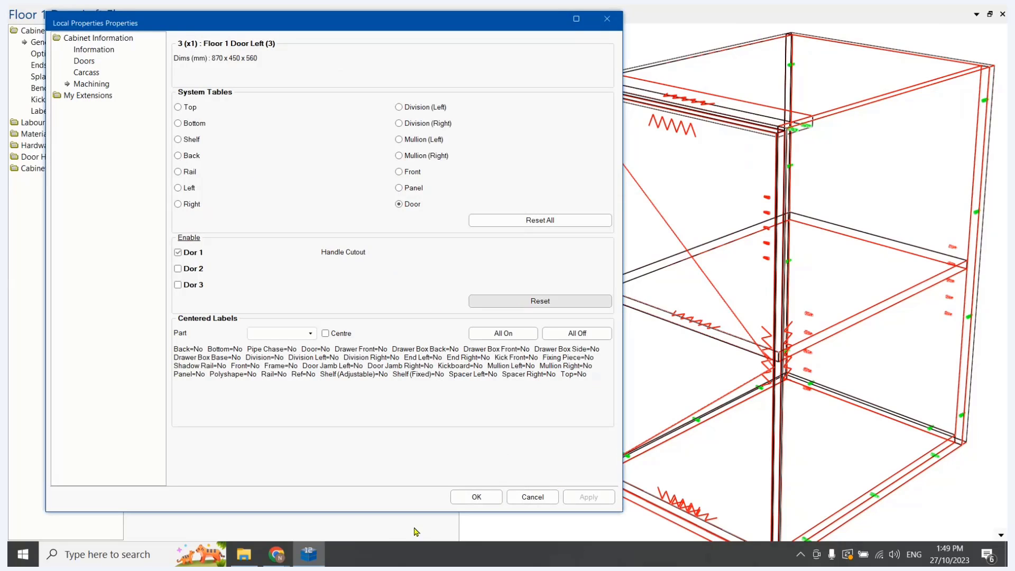
{"action": "left_click", "coordinate": [244, 554]}
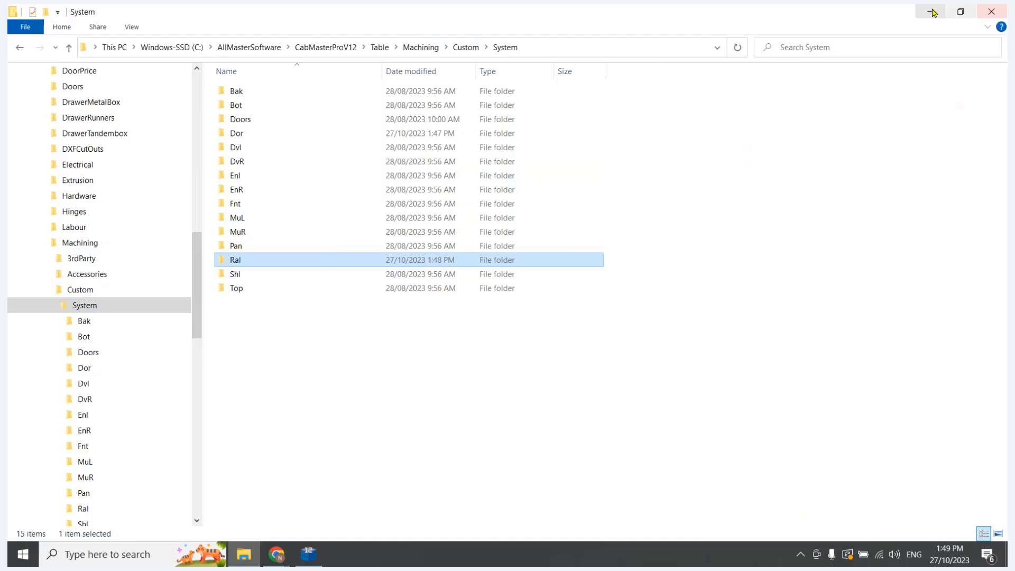
{"action": "left_click", "coordinate": [991, 13]}
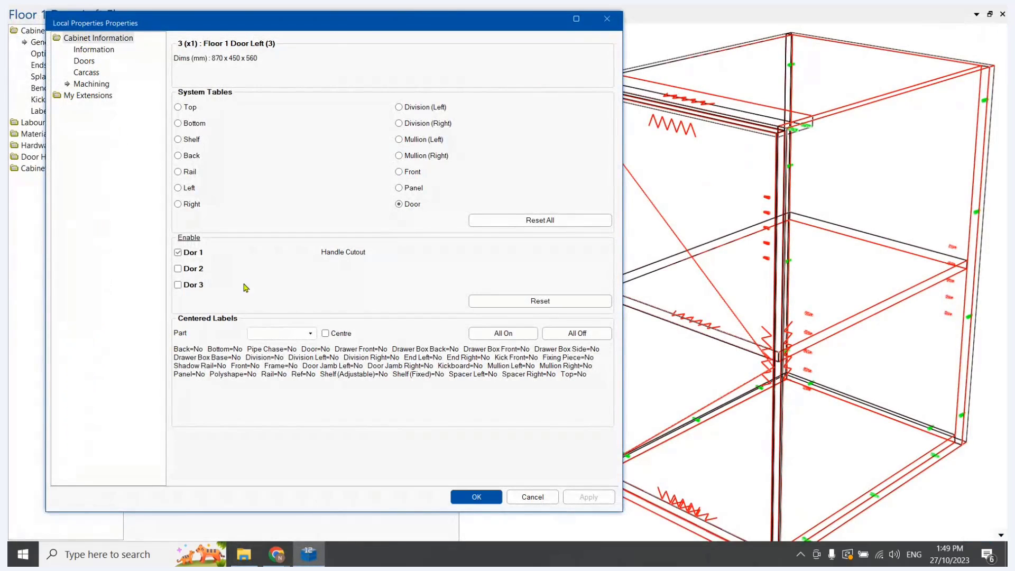
{"action": "left_click", "coordinate": [607, 18]}
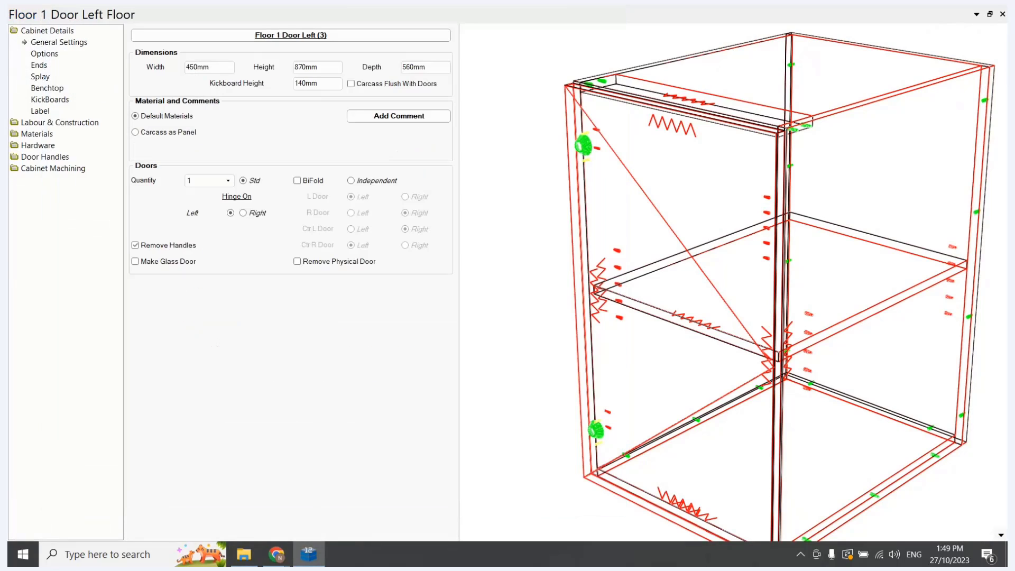
Enable the first custom boring and routing slot for the cabinet's door, assign Handle Cutout to it, apply, and inspect the door
{"action": "left_click", "coordinate": [53, 172]}
{"action": "left_click", "coordinate": [56, 181]}
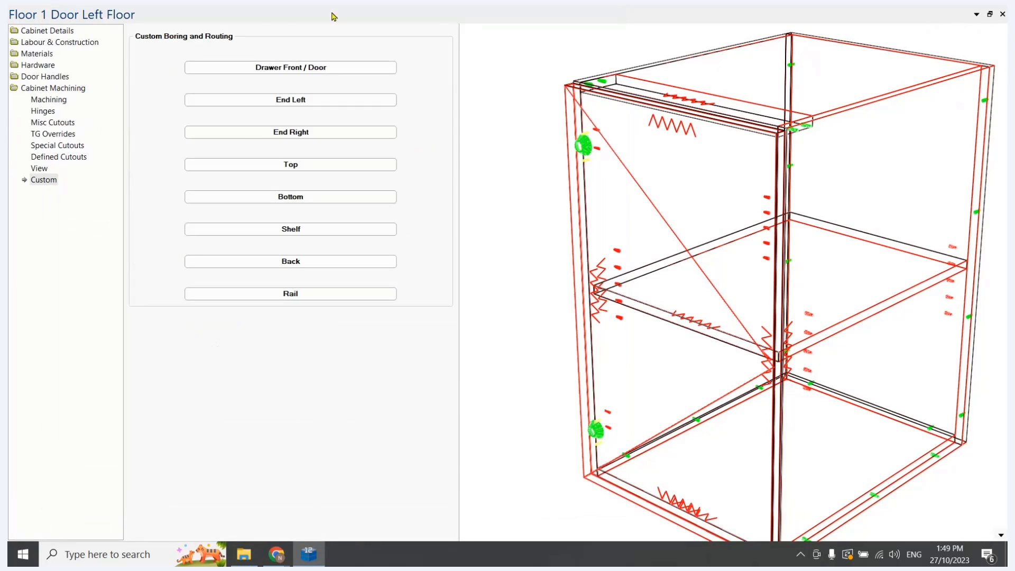
{"action": "left_click", "coordinate": [290, 71]}
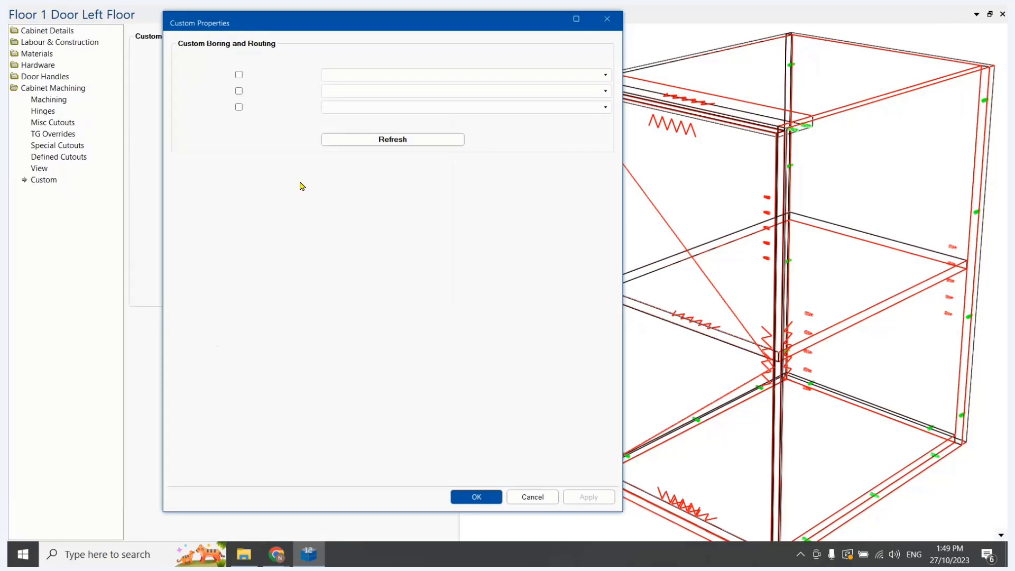
{"action": "left_click", "coordinate": [238, 76]}
{"action": "left_click", "coordinate": [411, 75]}
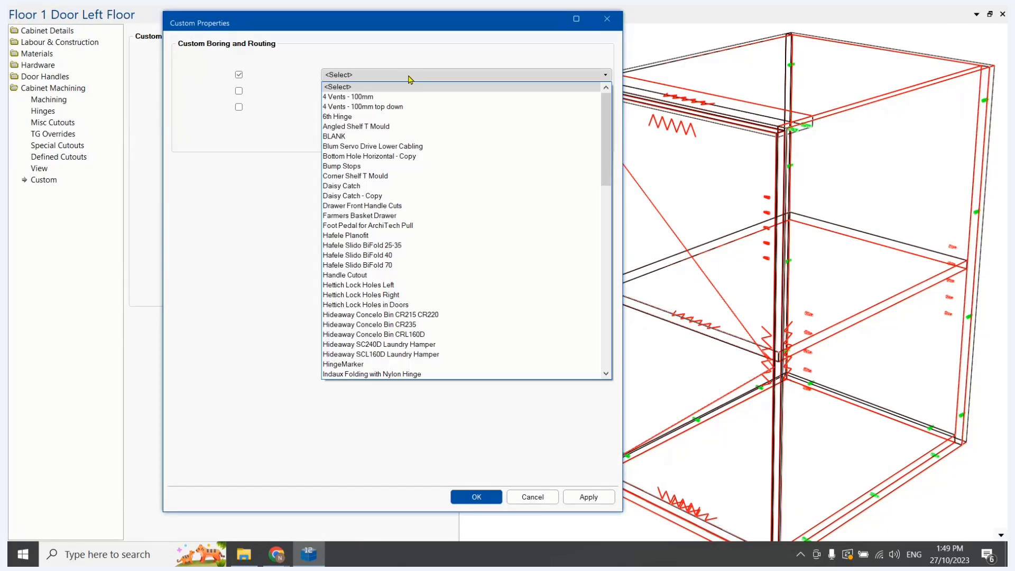
{"action": "left_click", "coordinate": [353, 275]}
{"action": "left_click", "coordinate": [588, 497]}
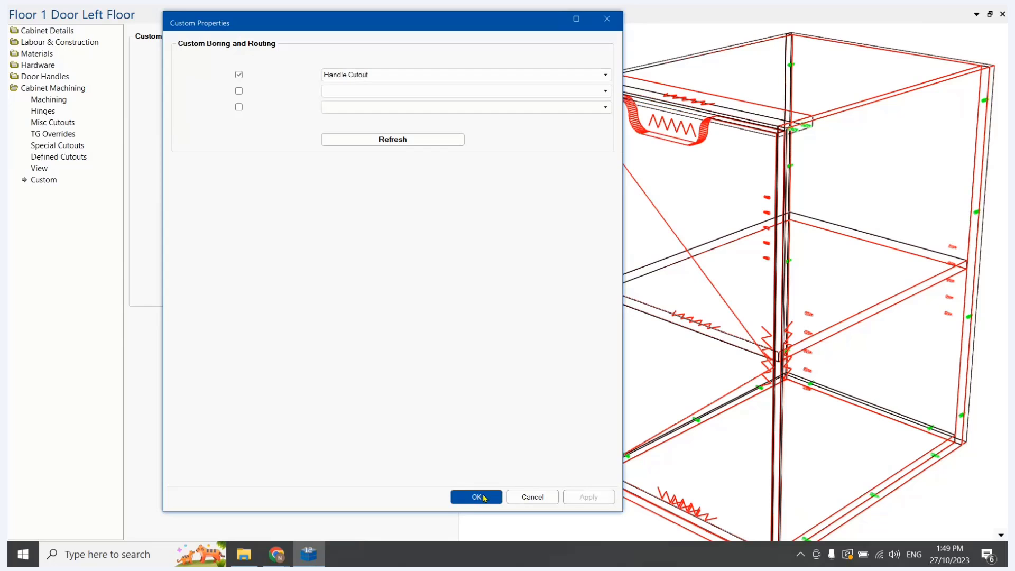
{"action": "left_click", "coordinate": [476, 497]}
{"action": "left_click_drag", "start_coordinate": [786, 244], "coordinate": [656, 216]}
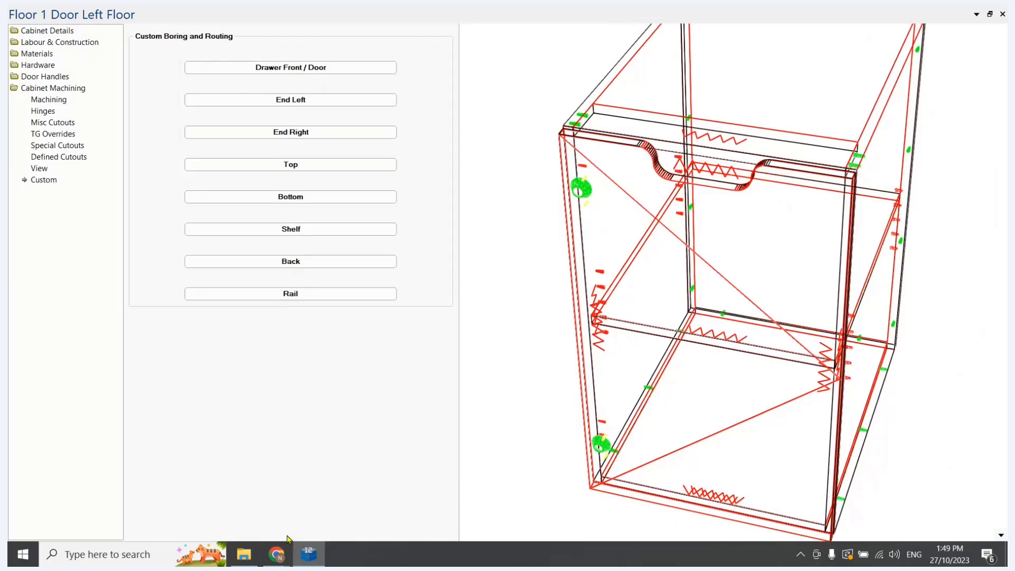
Switch to File Explorer, inspect the Handle Cutout.qlt table in the Ral system folder, and close it
{"action": "left_click", "coordinate": [244, 554]}
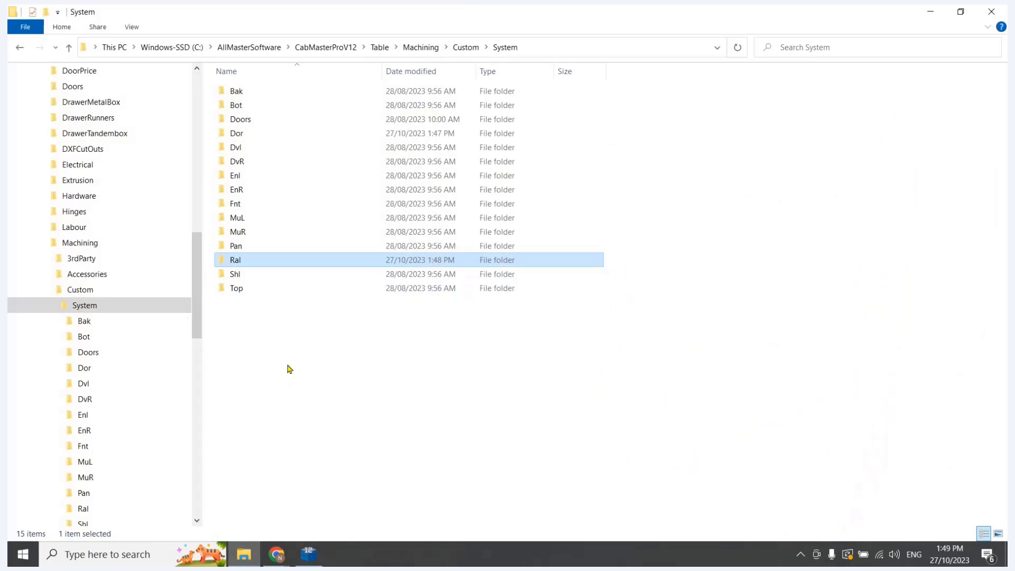
{"action": "double_click", "coordinate": [234, 260]}
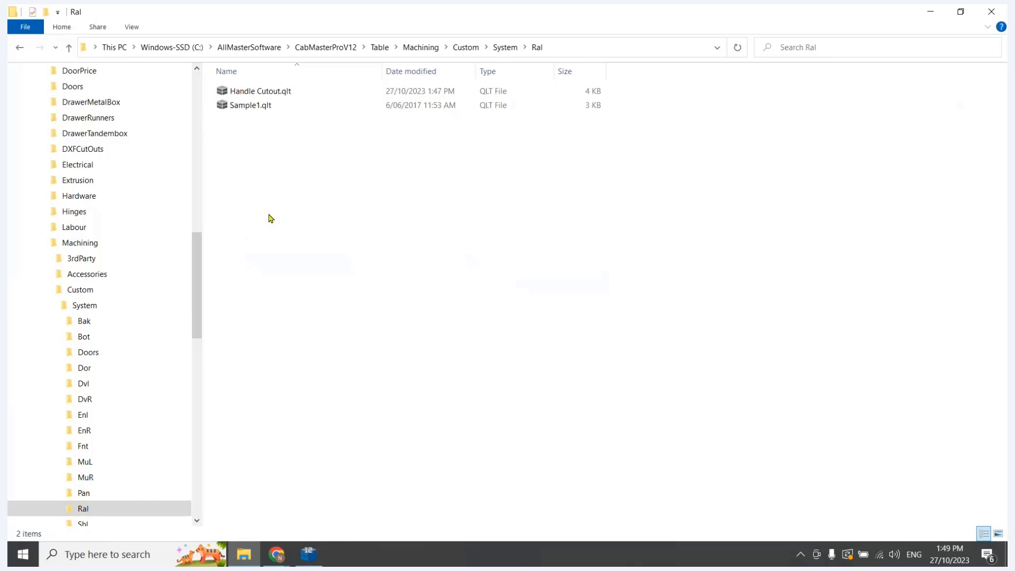
{"action": "left_click", "coordinate": [262, 93]}
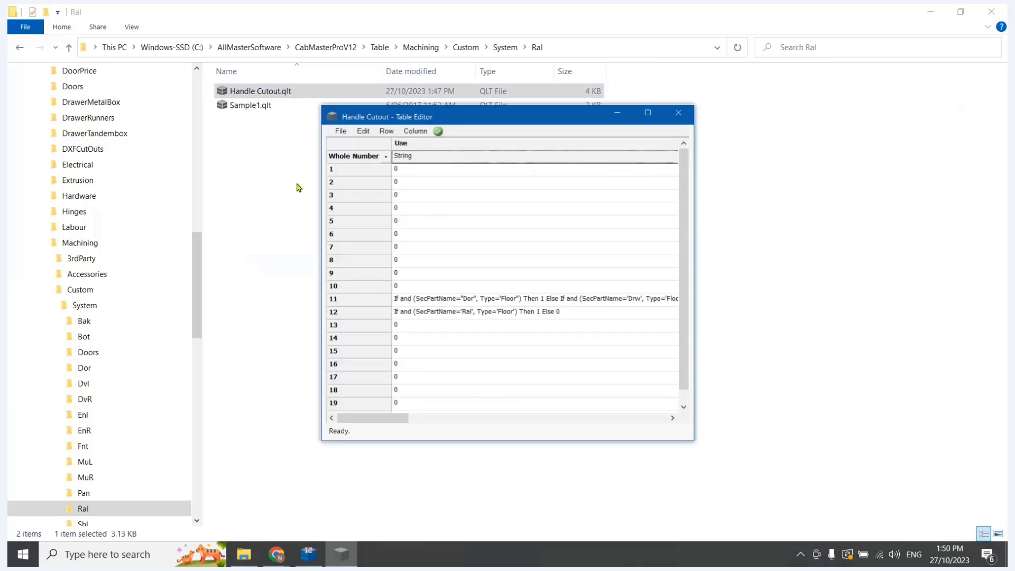
{"action": "left_click", "coordinate": [671, 113]}
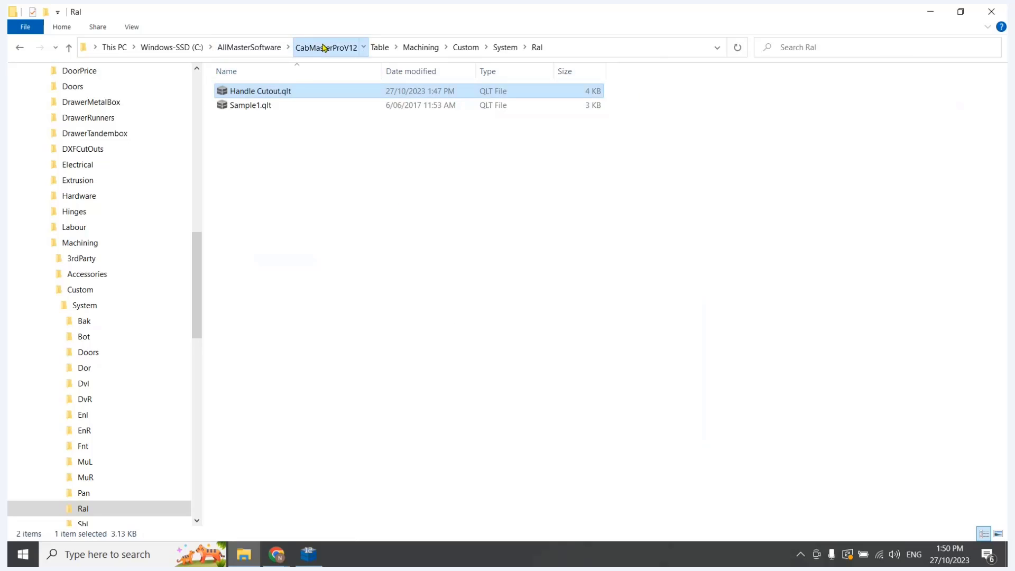
Open Handle Cutout.qlt from the Machining > Custom folder, examine its Use and coordinate formulas at full size, and close it
{"action": "left_click", "coordinate": [324, 48]}
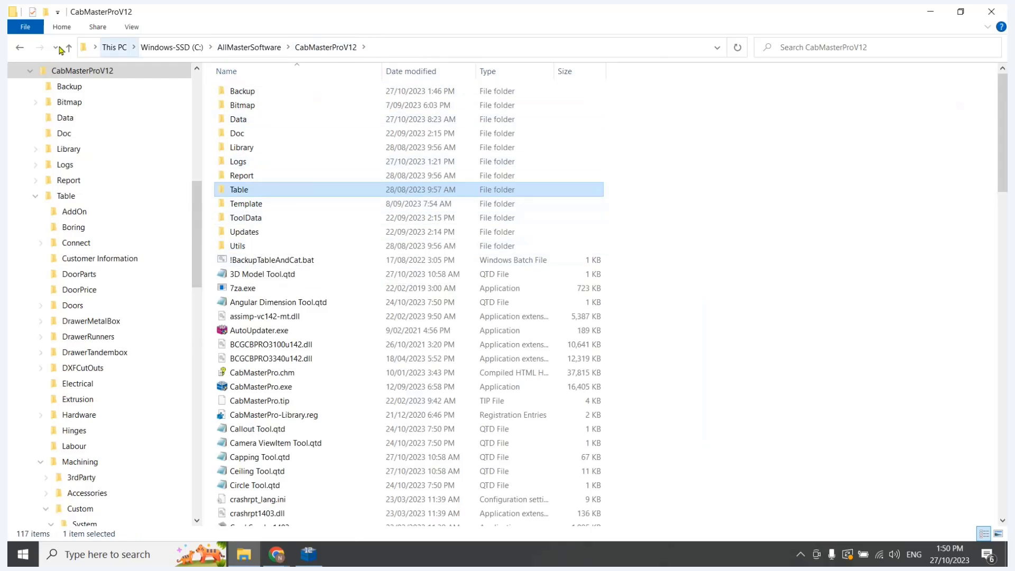
{"action": "left_click", "coordinate": [21, 48]}
{"action": "left_click", "coordinate": [460, 51]}
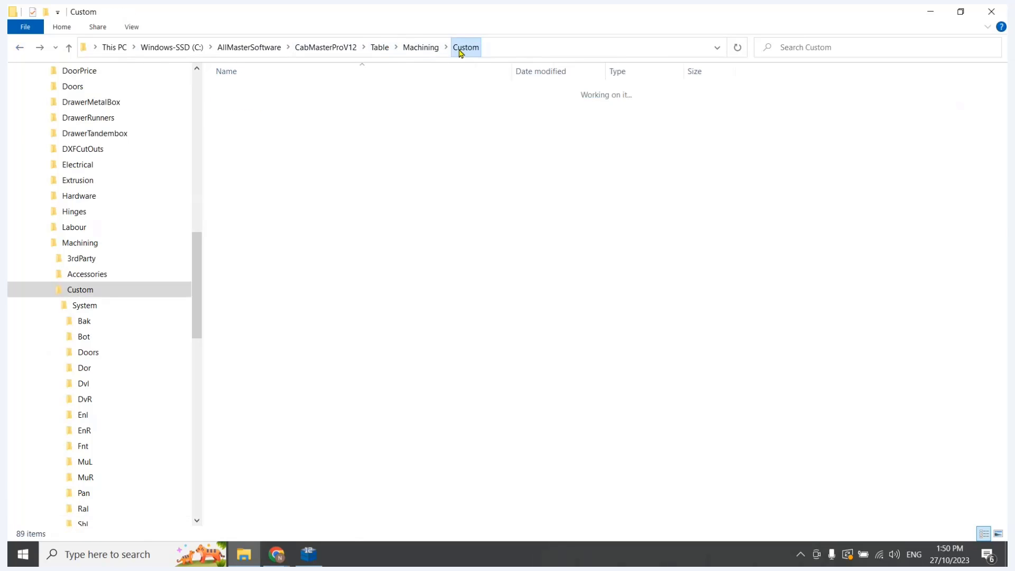
{"action": "scroll", "coordinate": [264, 339], "scroll_direction": "down", "scroll_amount": 4}
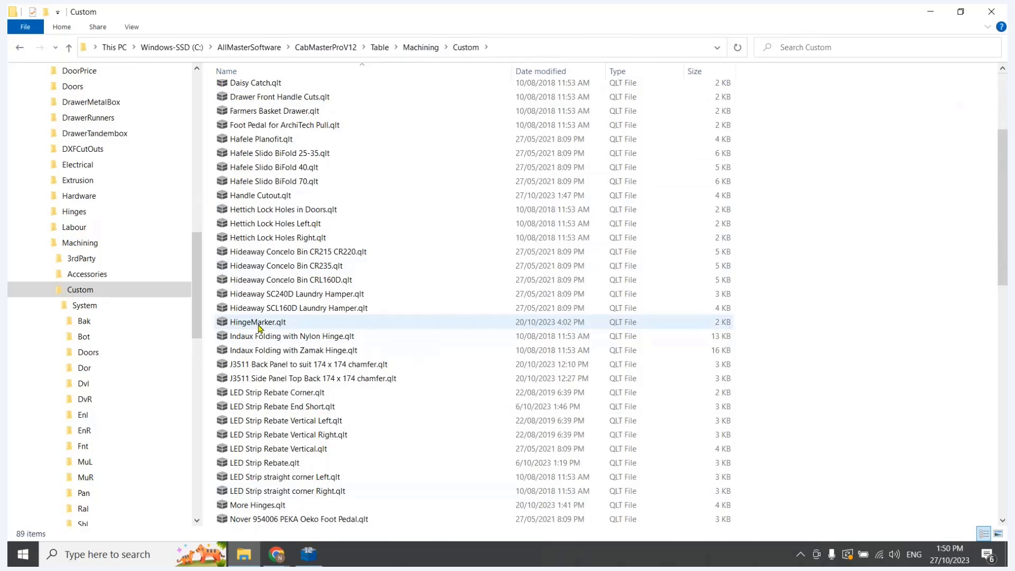
{"action": "scroll", "coordinate": [259, 325], "scroll_direction": "up", "scroll_amount": 3}
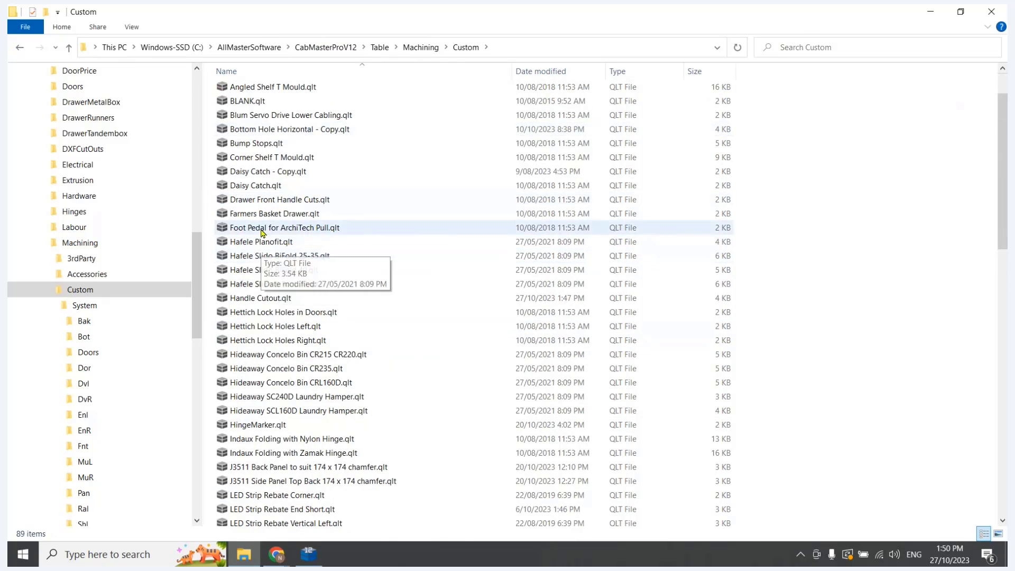
{"action": "double_click", "coordinate": [285, 297]}
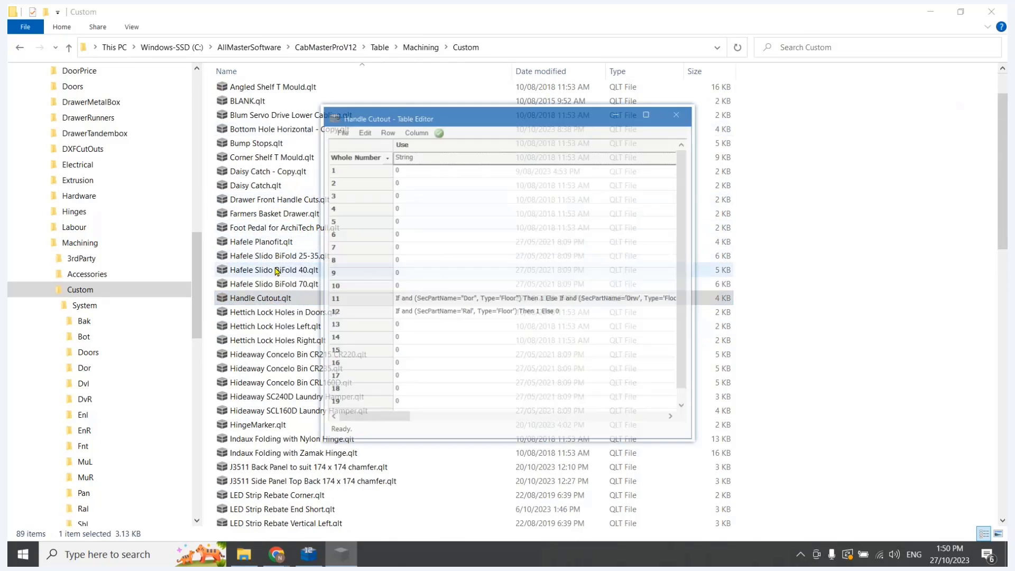
{"action": "left_click", "coordinate": [653, 112]}
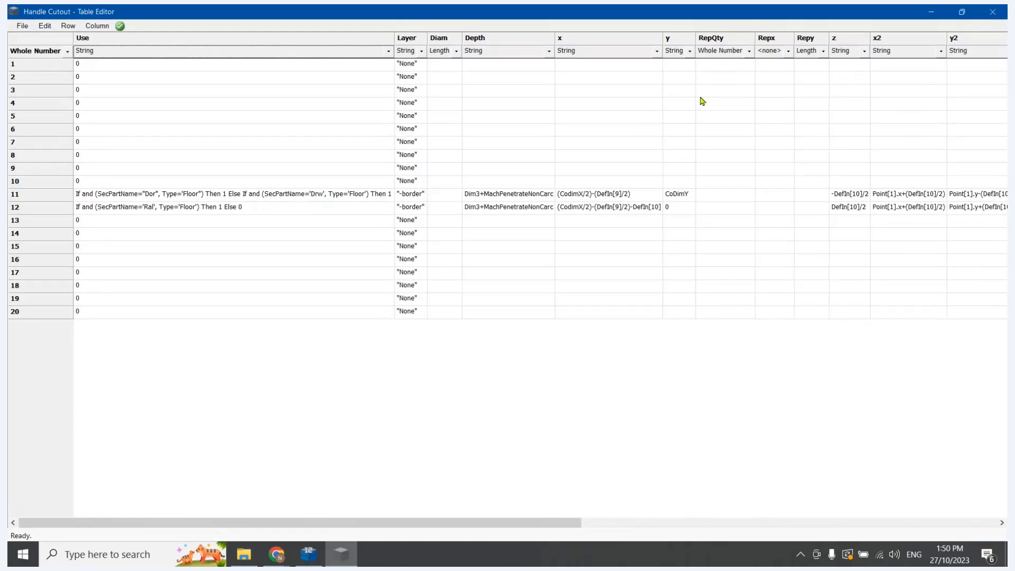
{"action": "left_click", "coordinate": [993, 12]}
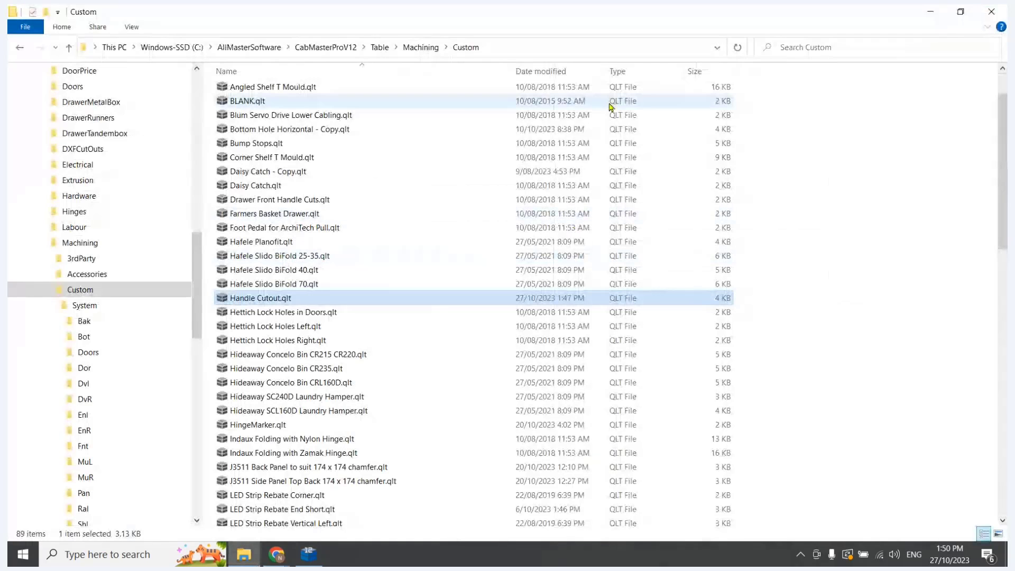
Return to CabMaster, change the door's first custom boring and routing table to BLANK, apply it, and inspect the cabinet
{"action": "left_click", "coordinate": [312, 560]}
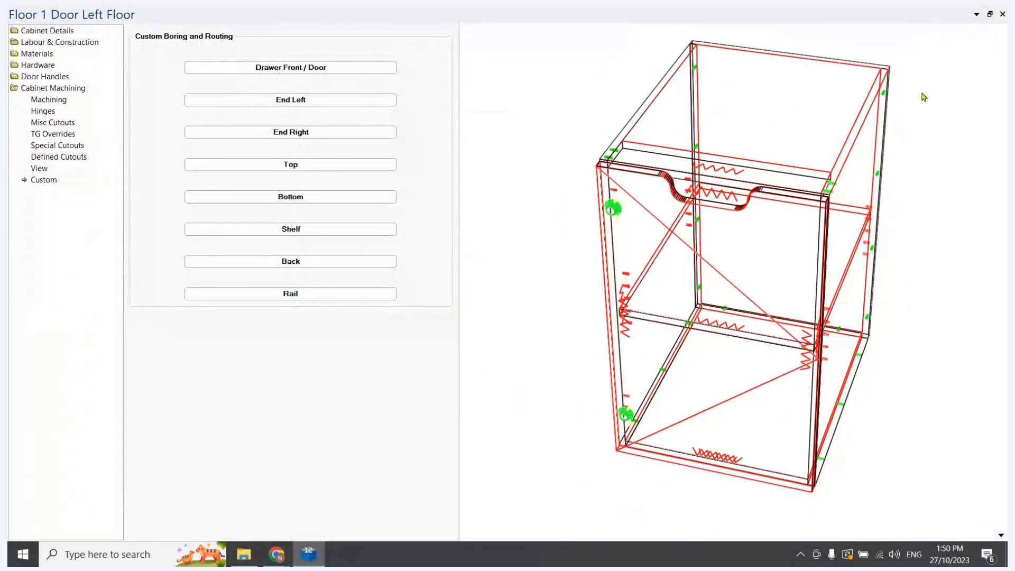
{"action": "left_click", "coordinate": [271, 70]}
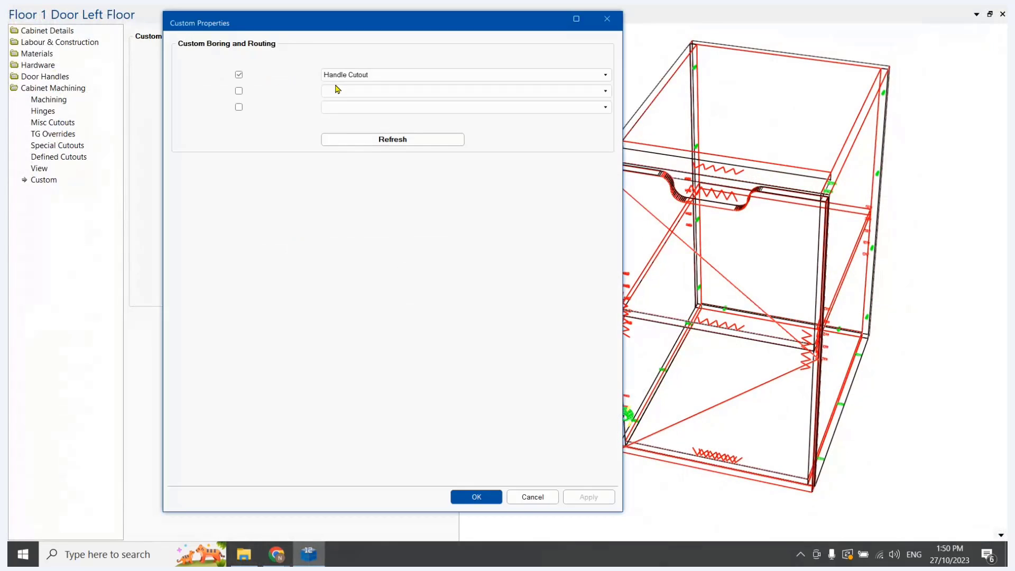
{"action": "left_click", "coordinate": [341, 78]}
{"action": "scroll", "coordinate": [357, 133], "scroll_direction": "up", "scroll_amount": 6}
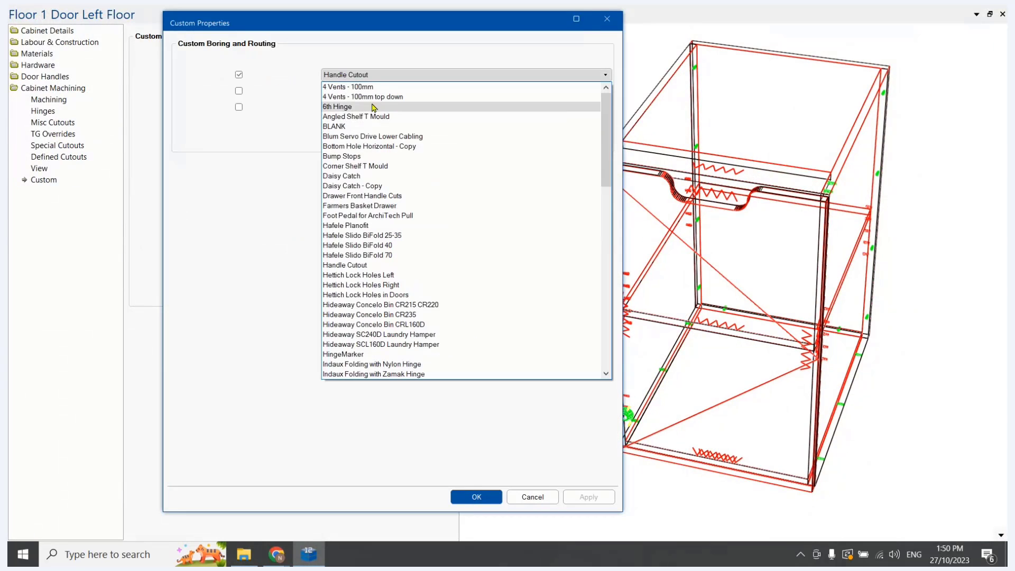
{"action": "left_click", "coordinate": [358, 132]}
{"action": "left_click", "coordinate": [590, 500]}
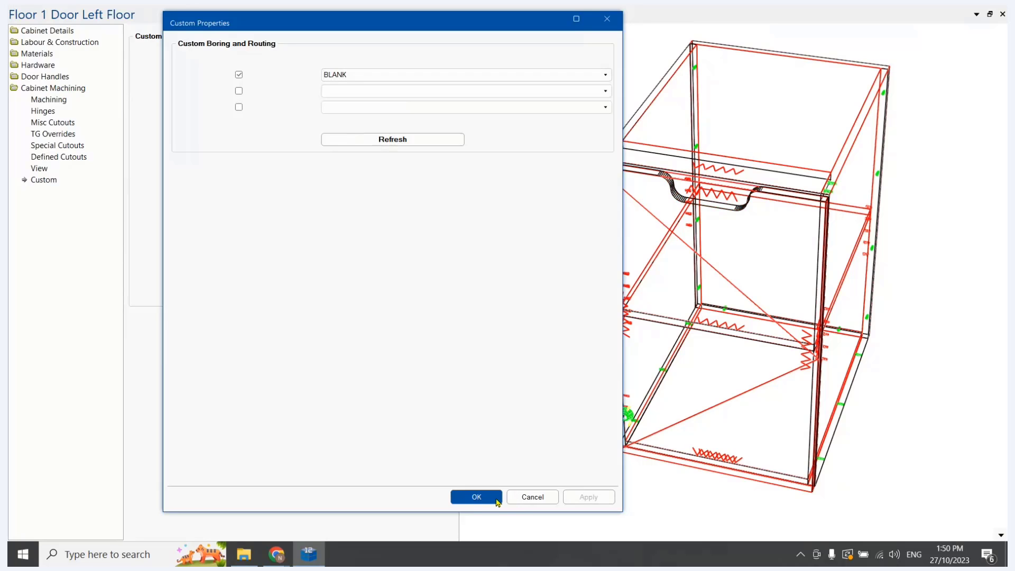
{"action": "key", "text": "Return"}
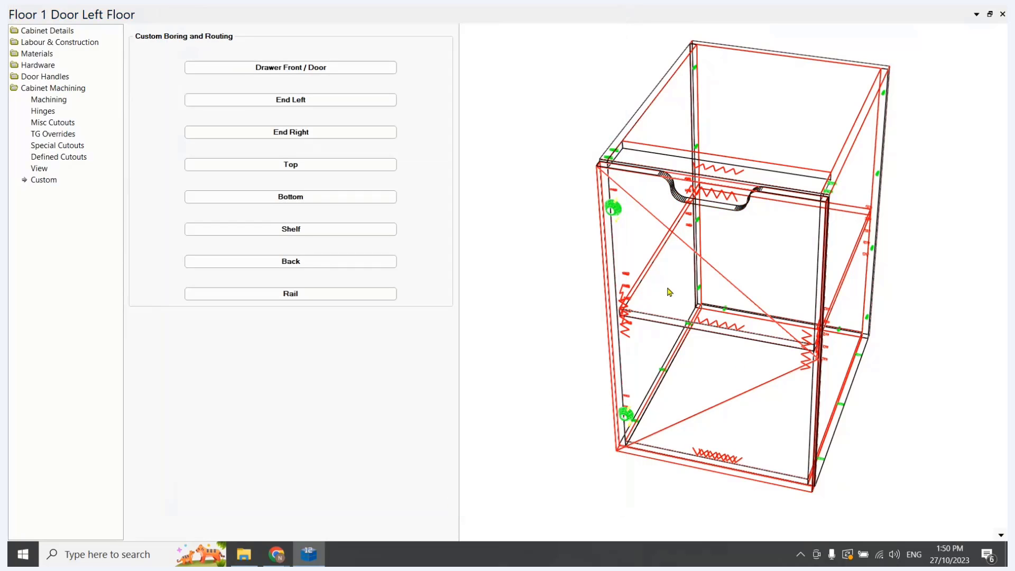
{"action": "mouse_move", "coordinate": [678, 290]}
{"action": "left_mouse_down"}
{"action": "mouse_move", "coordinate": [650, 320]}
{"action": "mouse_move", "coordinate": [673, 294]}
{"action": "left_mouse_up"}
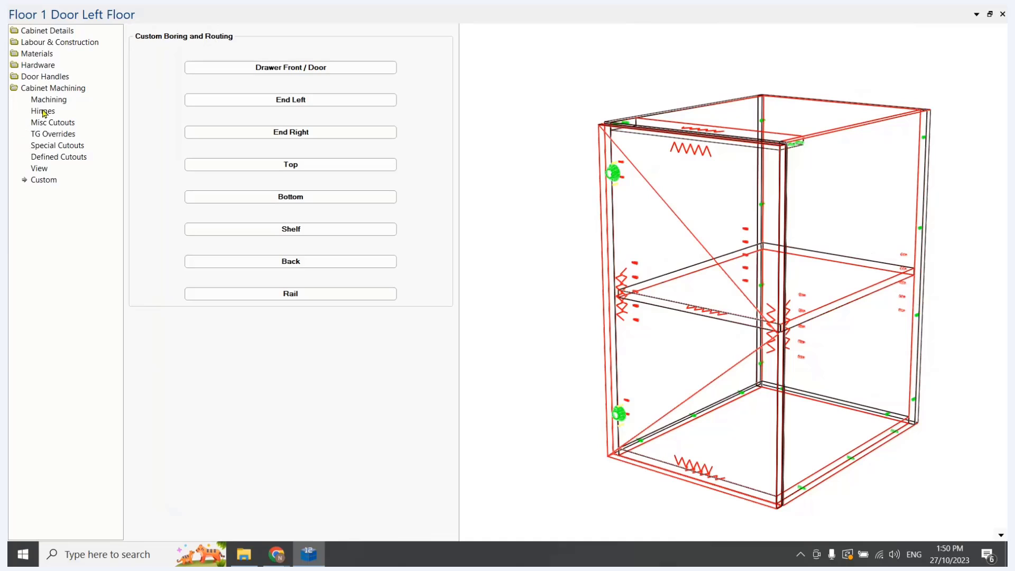
Reset all system tables in the cabinet's local machining properties, toggle the Rail table Ral 1, and apply the changes
{"action": "left_click", "coordinate": [58, 31]}
{"action": "left_click", "coordinate": [301, 39]}
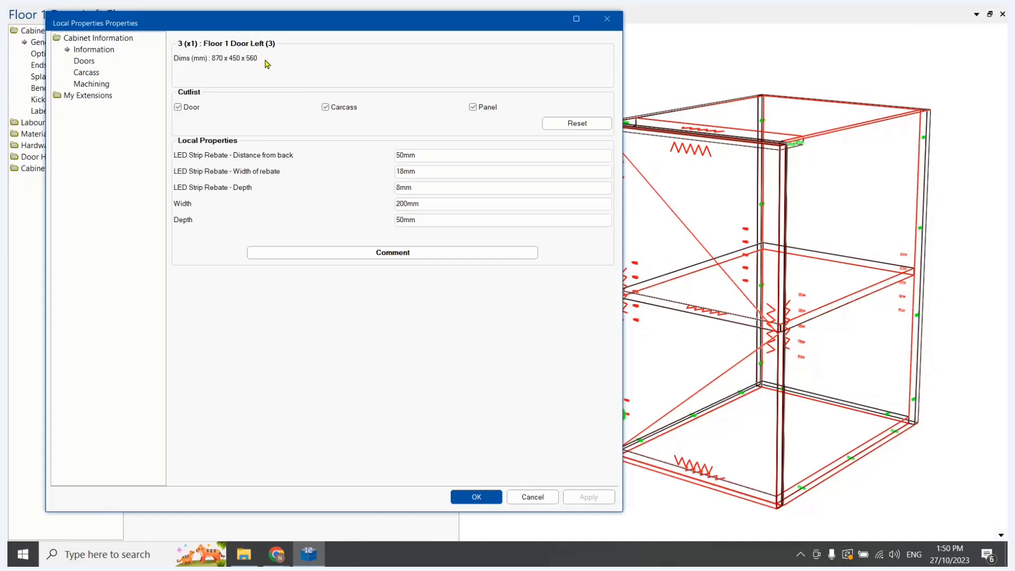
{"action": "left_click_drag", "start_coordinate": [232, 21], "coordinate": [314, 20]}
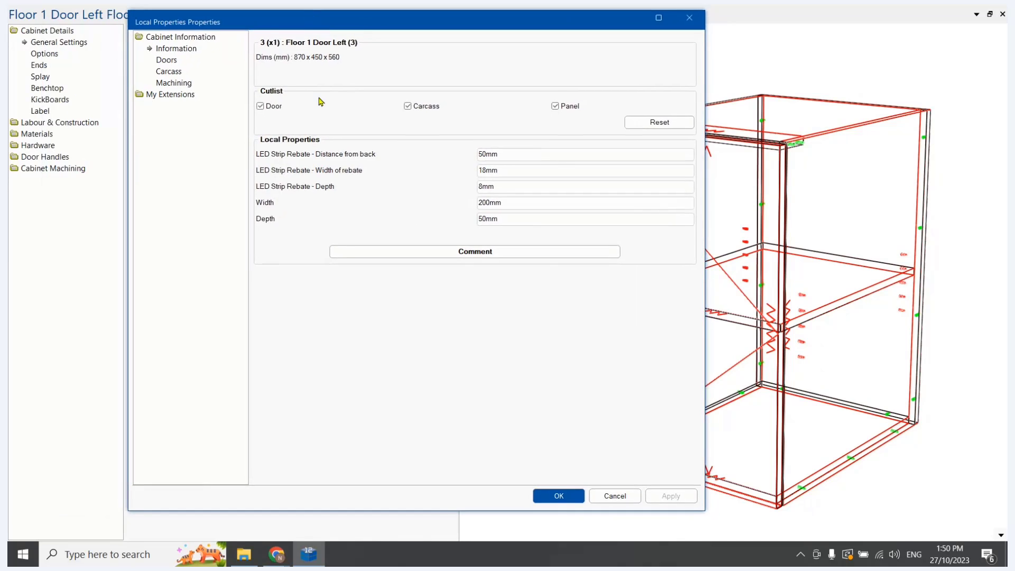
{"action": "left_click", "coordinate": [172, 83]}
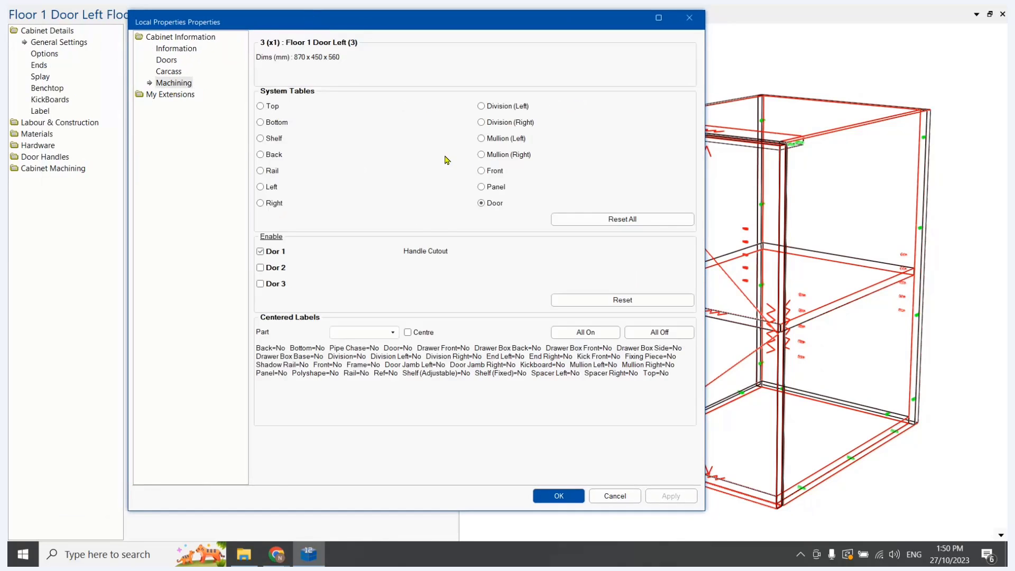
{"action": "left_click", "coordinate": [591, 221]}
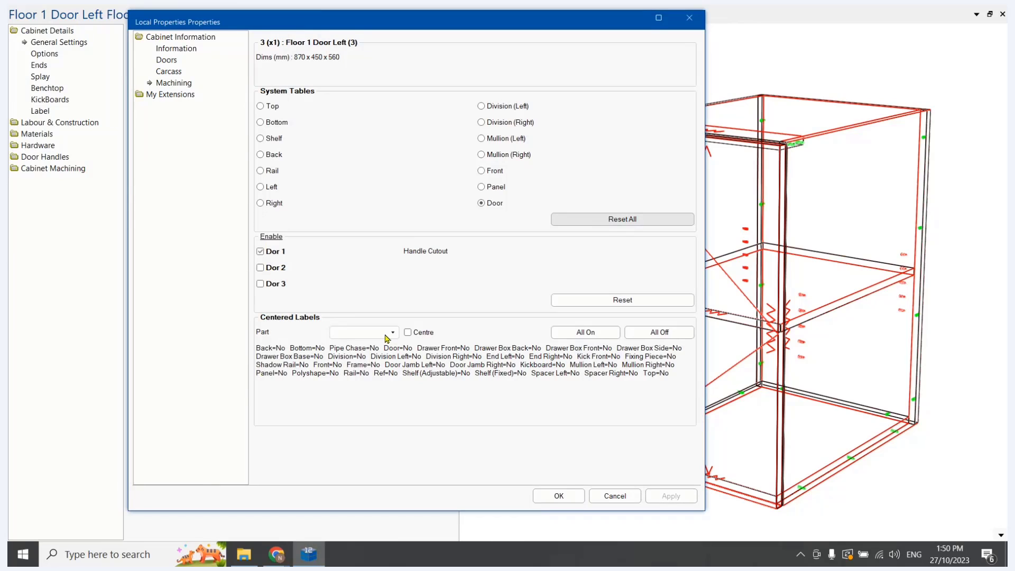
{"action": "left_click", "coordinate": [261, 172]}
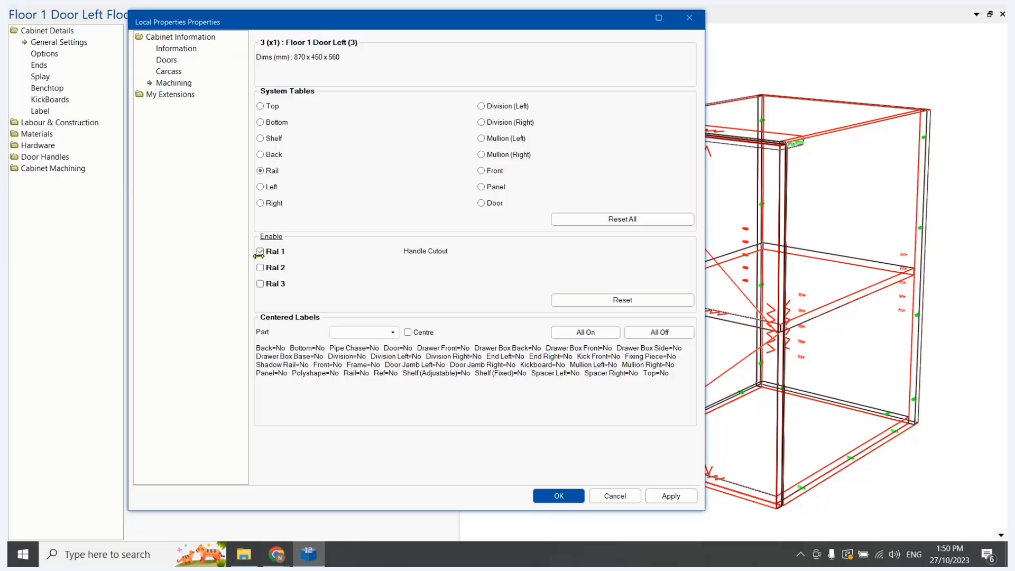
{"action": "left_click", "coordinate": [260, 251]}
{"action": "left_click", "coordinate": [657, 496]}
Switch the cabinet preview to the individual part view and display Door 1 Left to examine its machining
{"action": "left_click", "coordinate": [1001, 536]}
{"action": "left_click", "coordinate": [936, 377]}
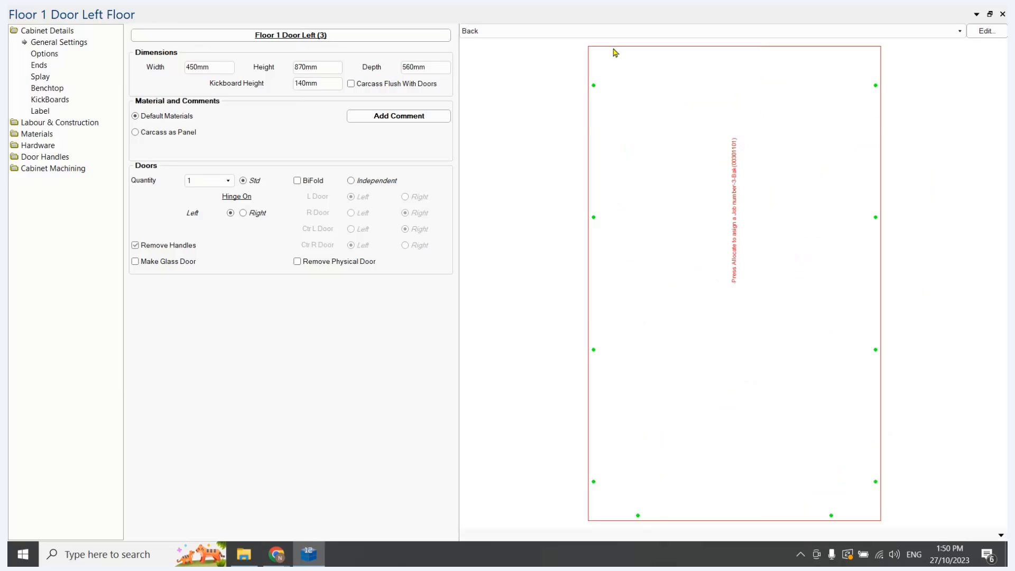
{"action": "left_click", "coordinate": [521, 32]}
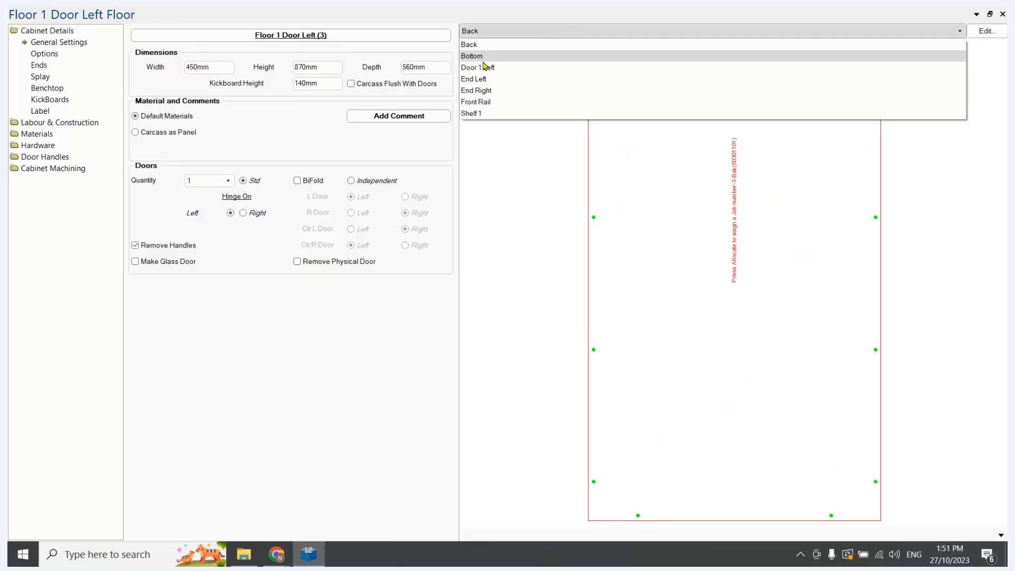
{"action": "left_click", "coordinate": [481, 67]}
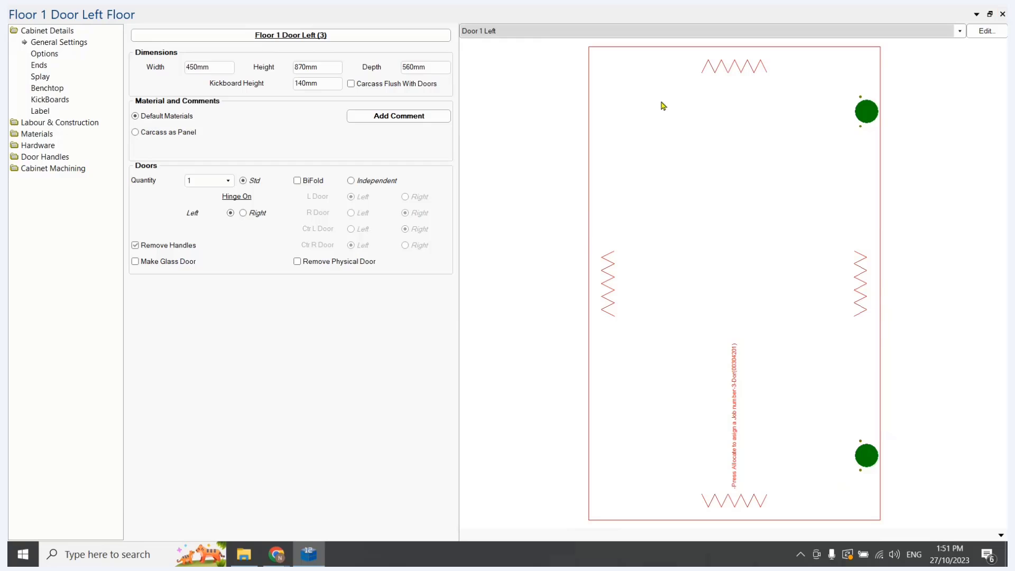
Switch to File Explorer, recheck the Custom folder's Handle Cutout table at full size, close it, and go up to the Machining folder
{"action": "left_click", "coordinate": [244, 555]}
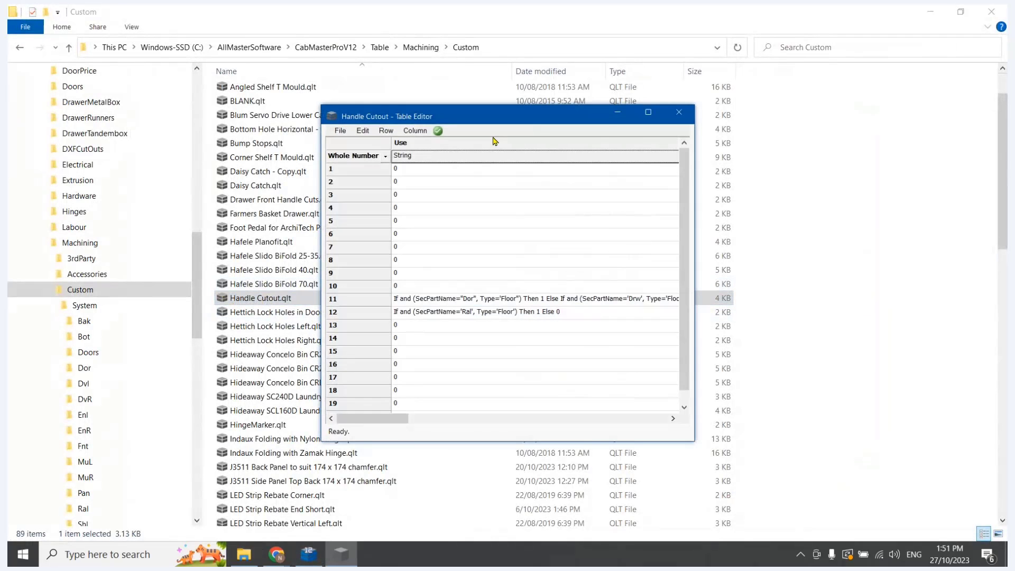
{"action": "left_click", "coordinate": [648, 113]}
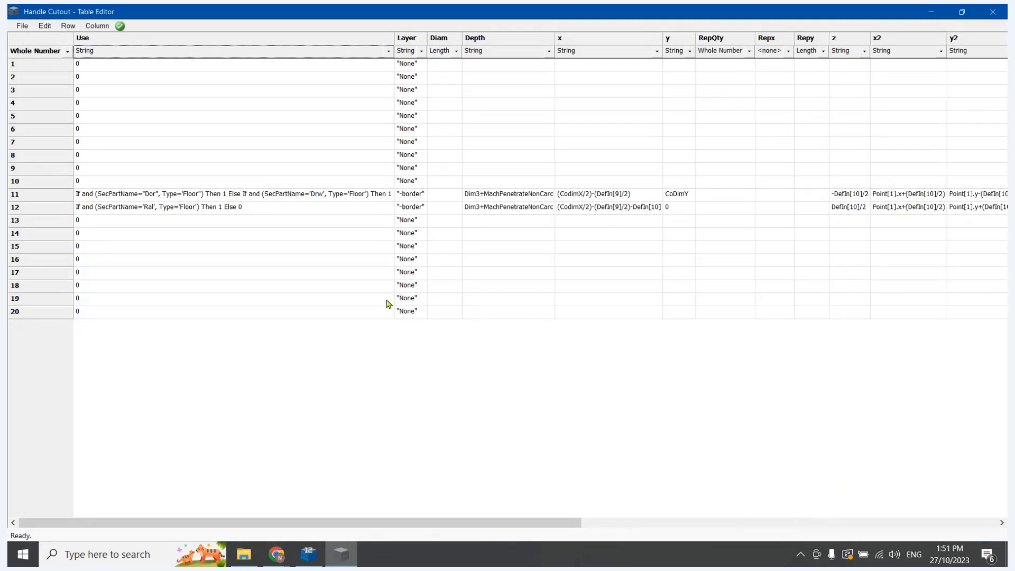
{"action": "left_click", "coordinate": [993, 13]}
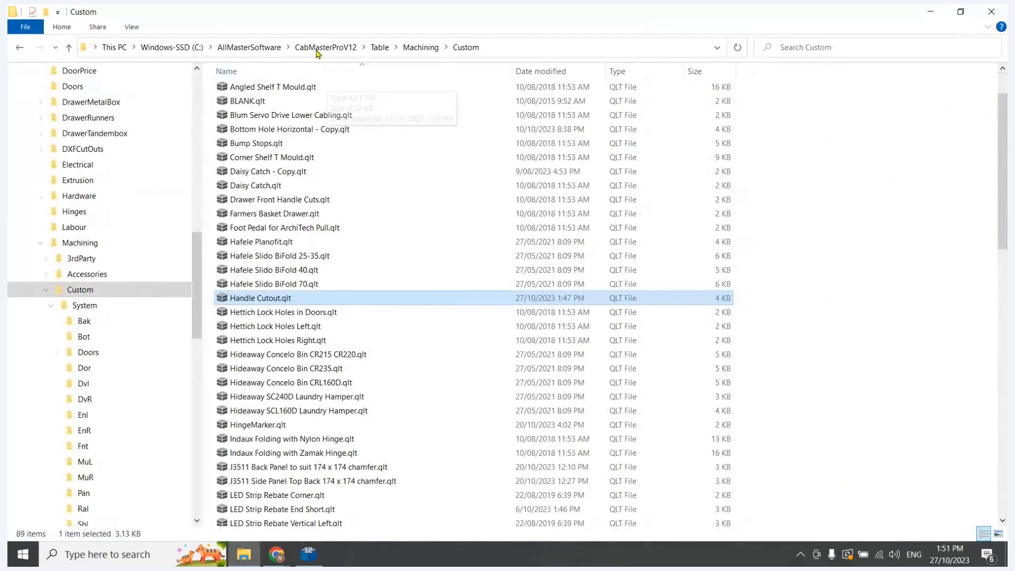
{"action": "left_click", "coordinate": [420, 48]}
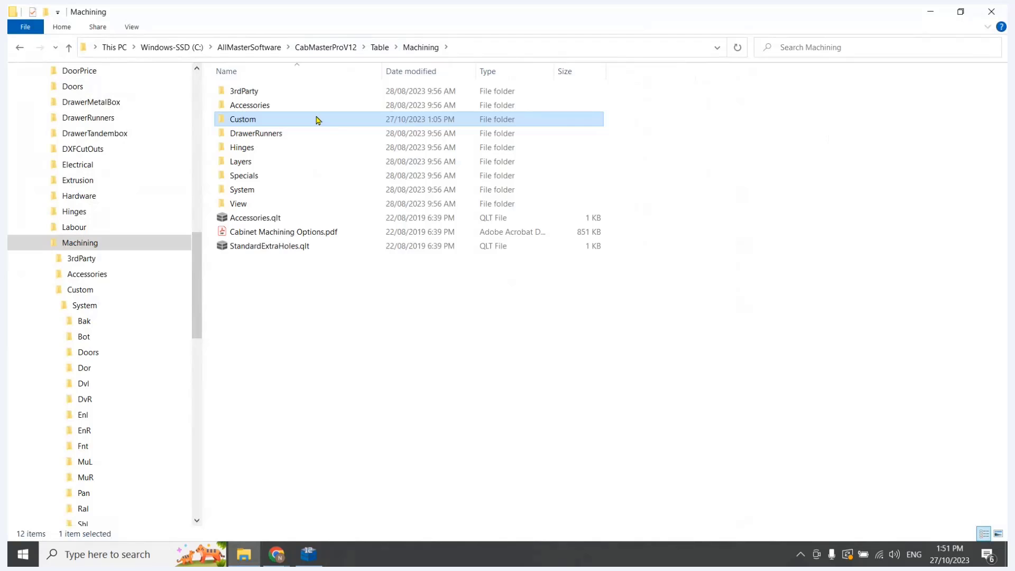
Browse from the Table folder to Machining, Custom, System, Dor and open Handle Cutout.qlt at full size
{"action": "left_click", "coordinate": [380, 49]}
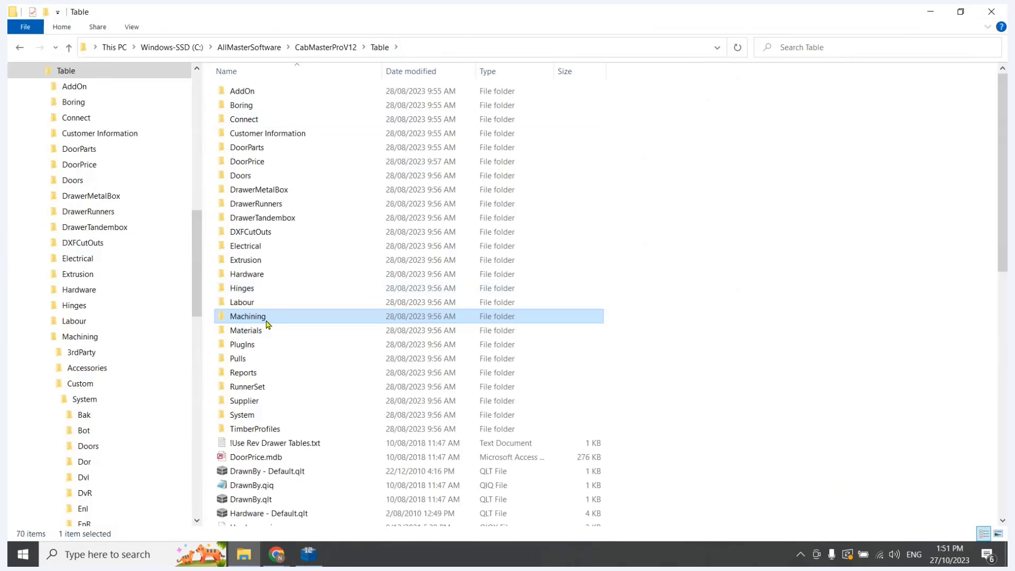
{"action": "double_click", "coordinate": [266, 317]}
{"action": "double_click", "coordinate": [256, 119]}
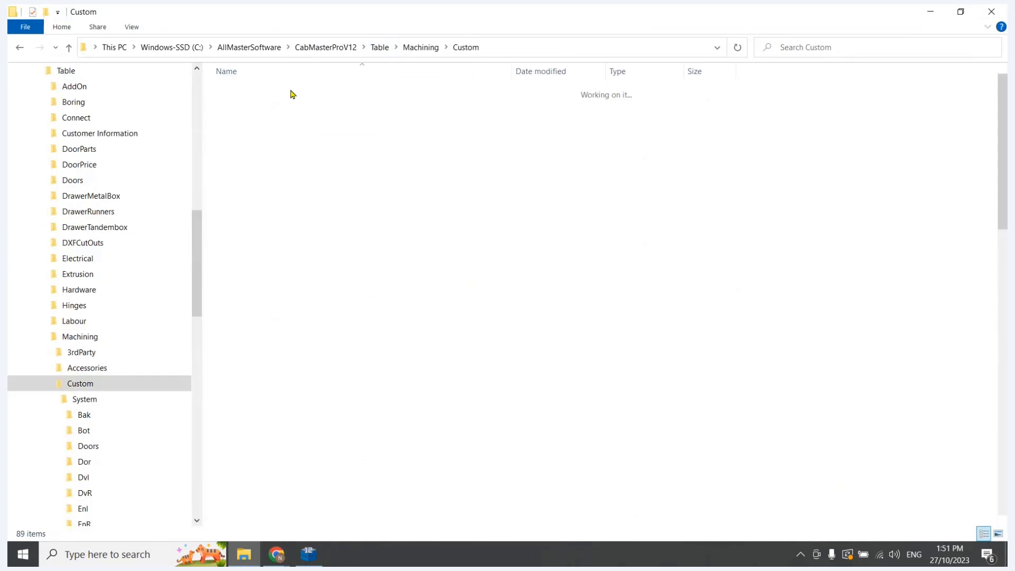
{"action": "double_click", "coordinate": [259, 94]}
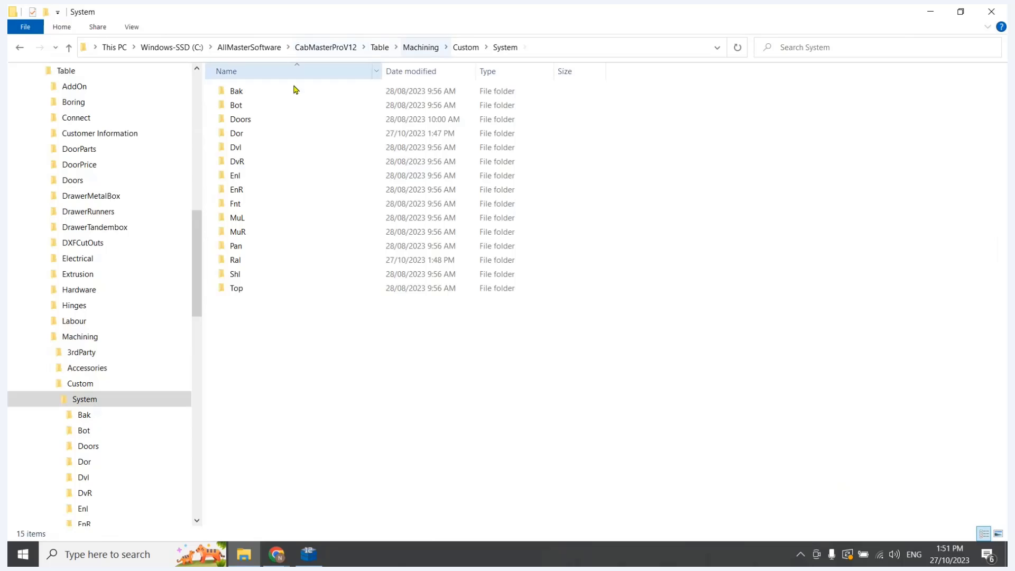
{"action": "double_click", "coordinate": [239, 134]}
{"action": "double_click", "coordinate": [262, 93]}
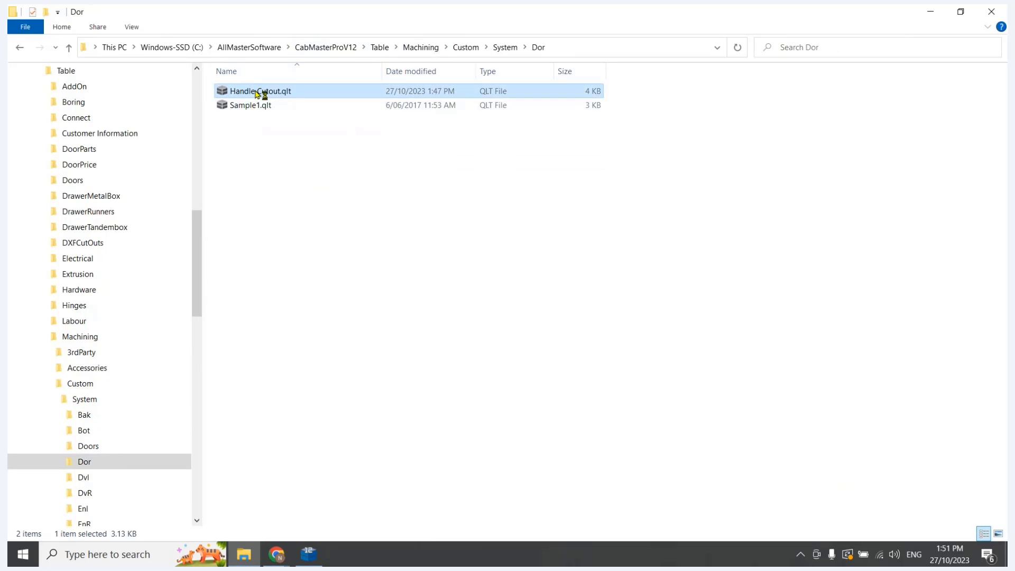
{"action": "left_click", "coordinate": [651, 114]}
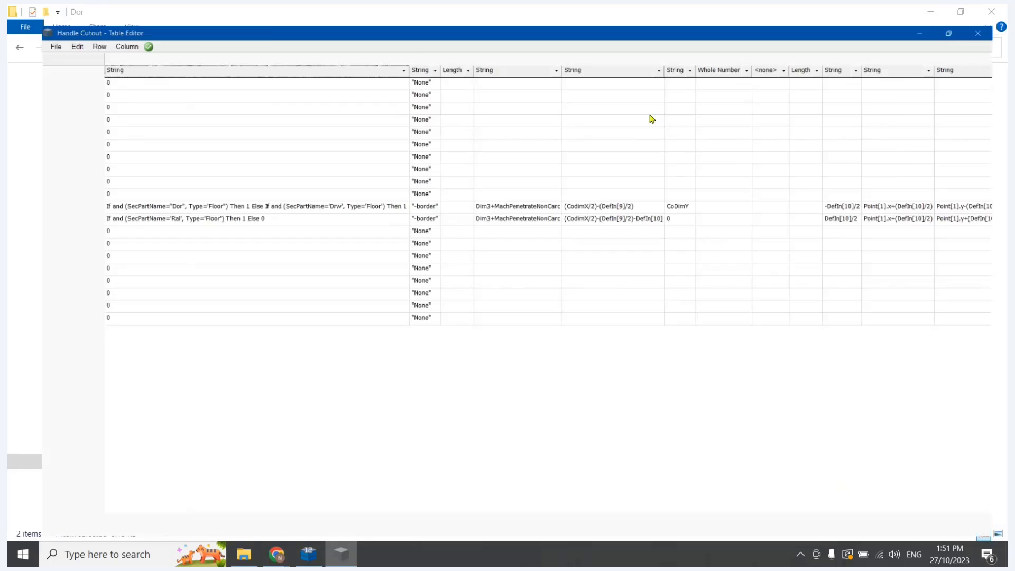
Copy rows 11 and 12 of the Handle Cutout table into rows 13 and 14
{"action": "left_click", "coordinate": [48, 196]}
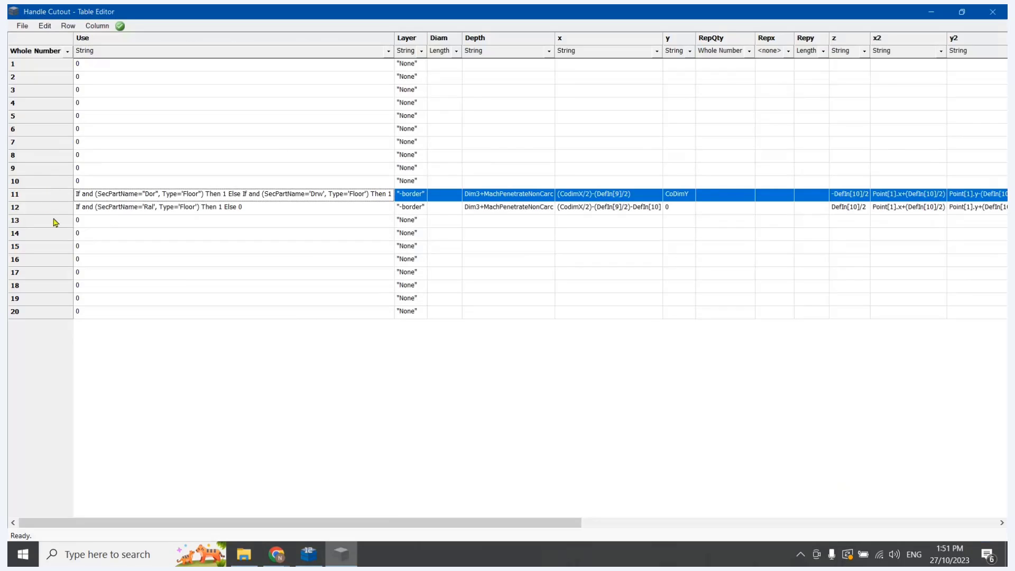
{"action": "left_click", "coordinate": [52, 211], "text": "shift"}
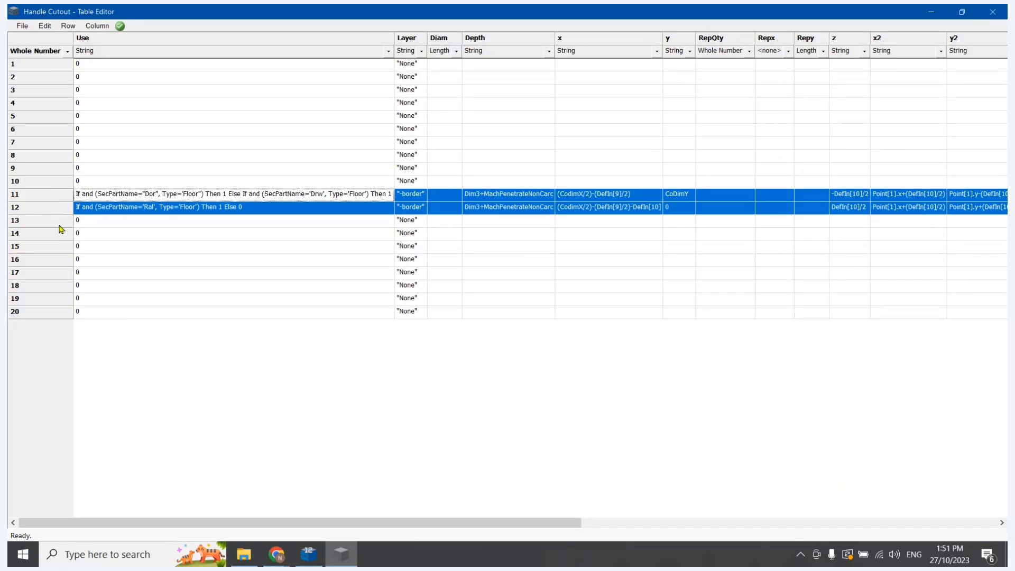
{"action": "left_click", "coordinate": [61, 224]}
{"action": "key", "text": "ctrl+v"}
Set the Use value to 1 in the copied rows 13 and 14, save the table, and close it
{"action": "left_click", "coordinate": [106, 218]}
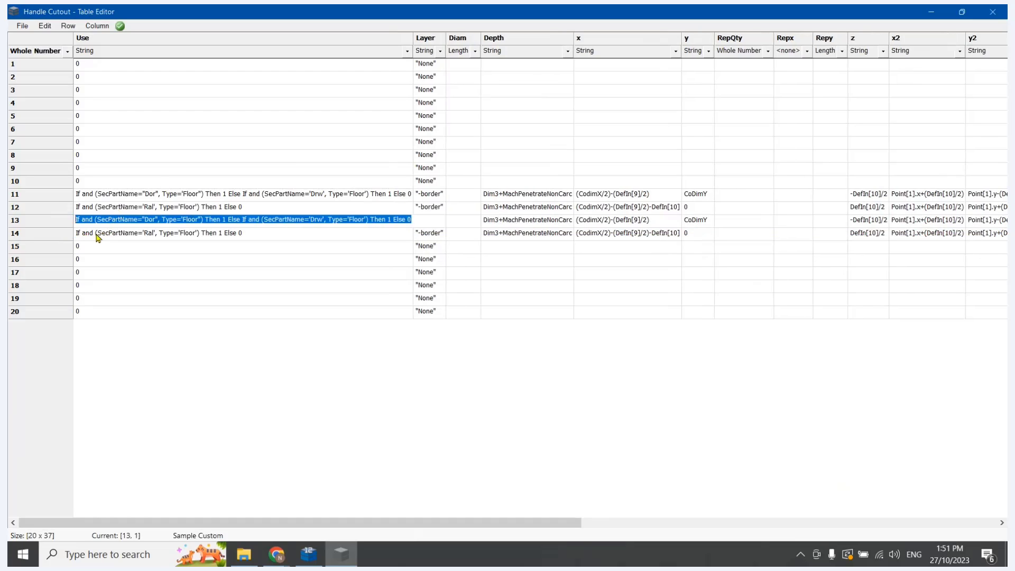
{"action": "left_click", "coordinate": [98, 234]}
{"action": "type", "text": "0"}
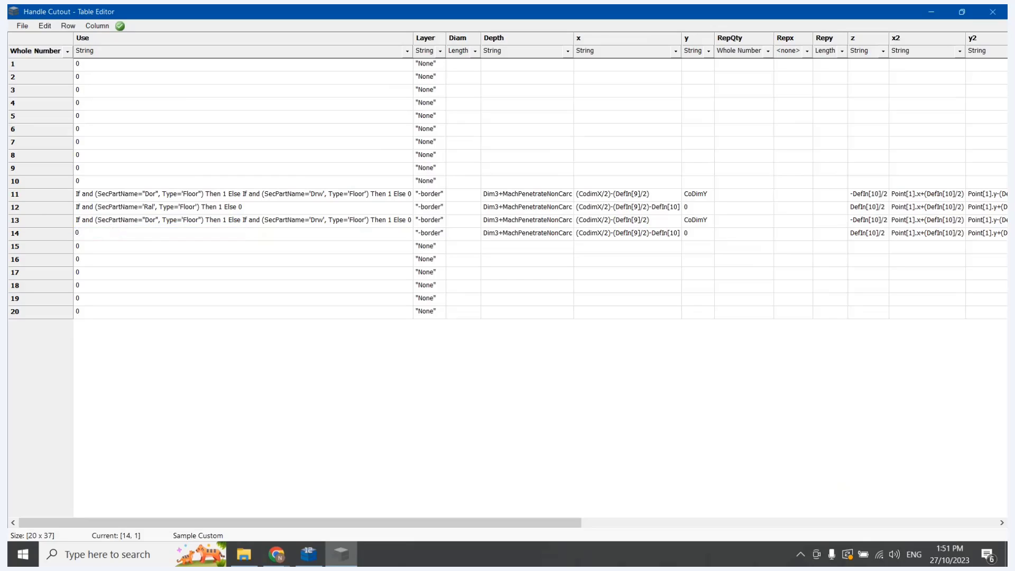
{"action": "left_click", "coordinate": [116, 224]}
{"action": "type", "text": "1"}
{"action": "key", "text": "Return"}
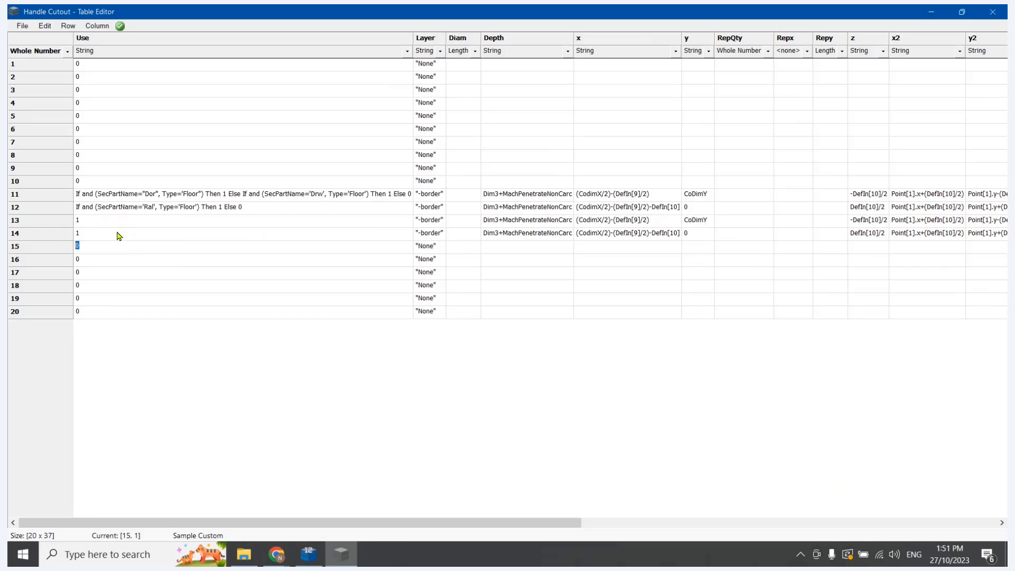
{"action": "left_click", "coordinate": [22, 25]}
{"action": "left_click", "coordinate": [38, 64]}
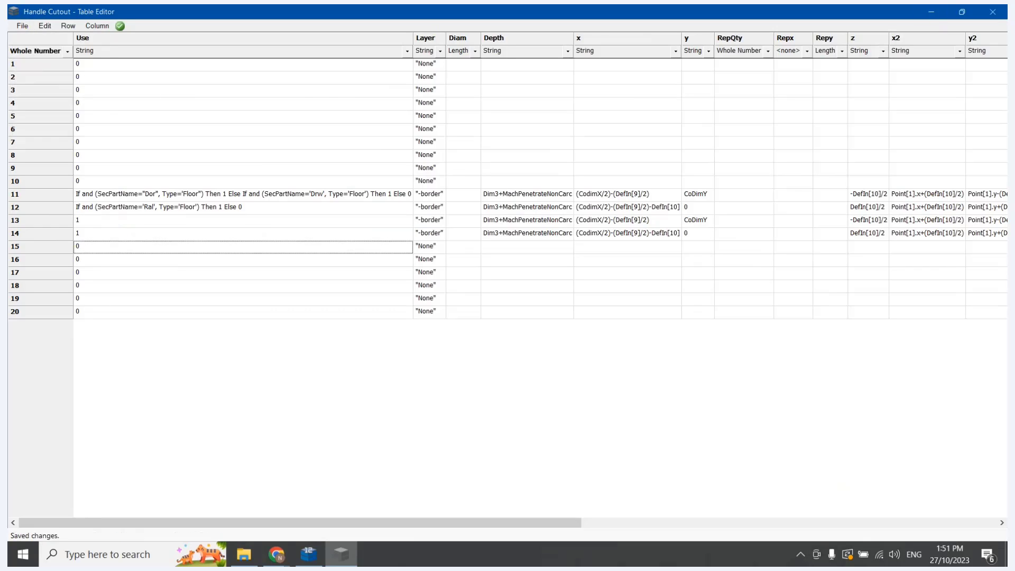
{"action": "left_click", "coordinate": [993, 11]}
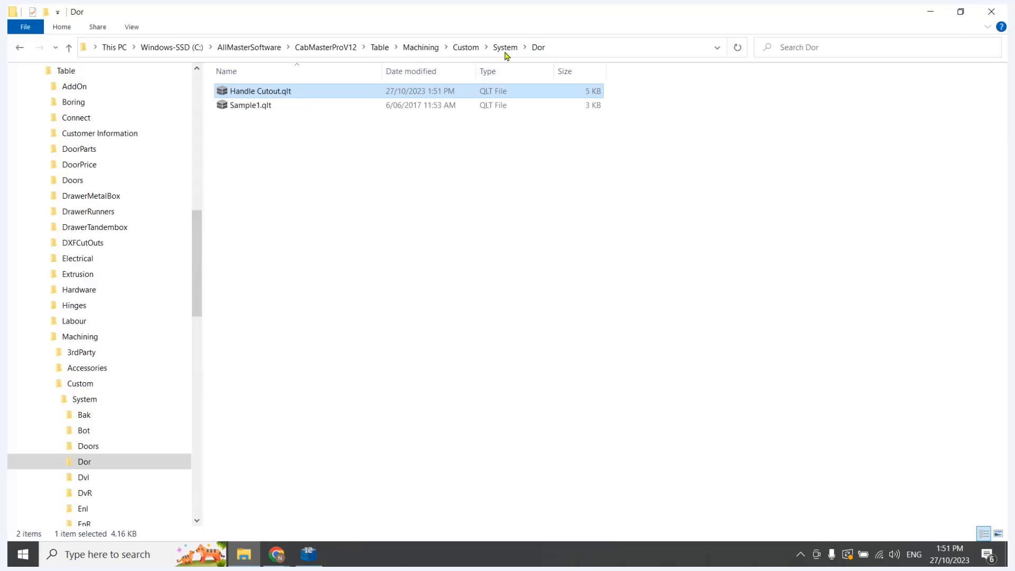
Switch to CabMaster, re-import and recalculate all cabinets, and inspect the cutouts on Door 1 Left
{"action": "left_click", "coordinate": [309, 554]}
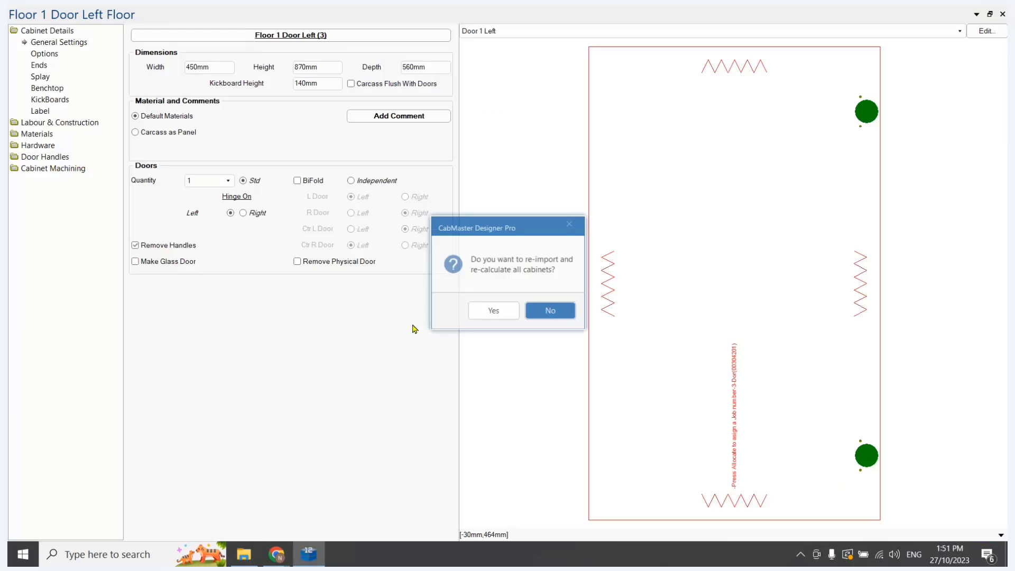
{"action": "key", "text": "Tab"}
{"action": "key", "text": "Return"}
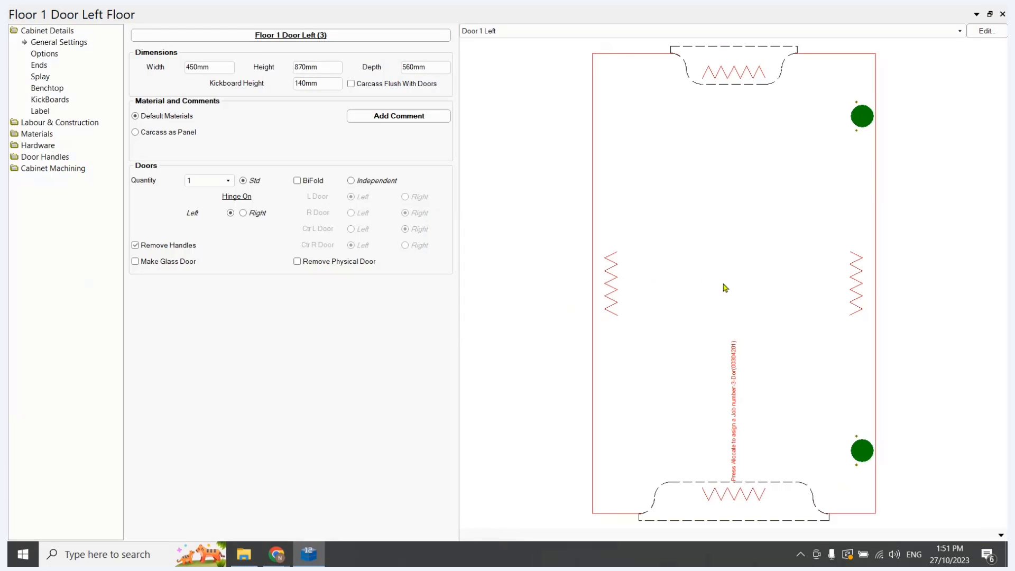
{"action": "scroll", "coordinate": [690, 254], "scroll_direction": "down", "scroll_amount": 5}
{"action": "scroll", "coordinate": [714, 206], "scroll_direction": "up", "scroll_amount": 4}
{"action": "scroll", "coordinate": [734, 191], "scroll_direction": "down", "scroll_amount": 5}
{"action": "scroll", "coordinate": [743, 226], "scroll_direction": "up", "scroll_amount": 5}
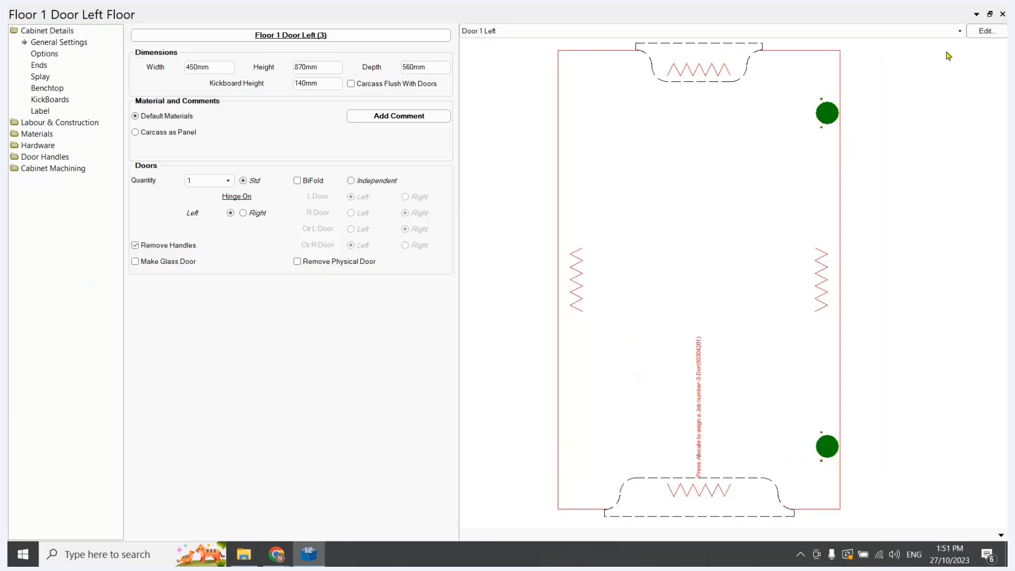
Display the End Left part to check its machining, and close the floor cabinet's editor
{"action": "left_click", "coordinate": [960, 31]}
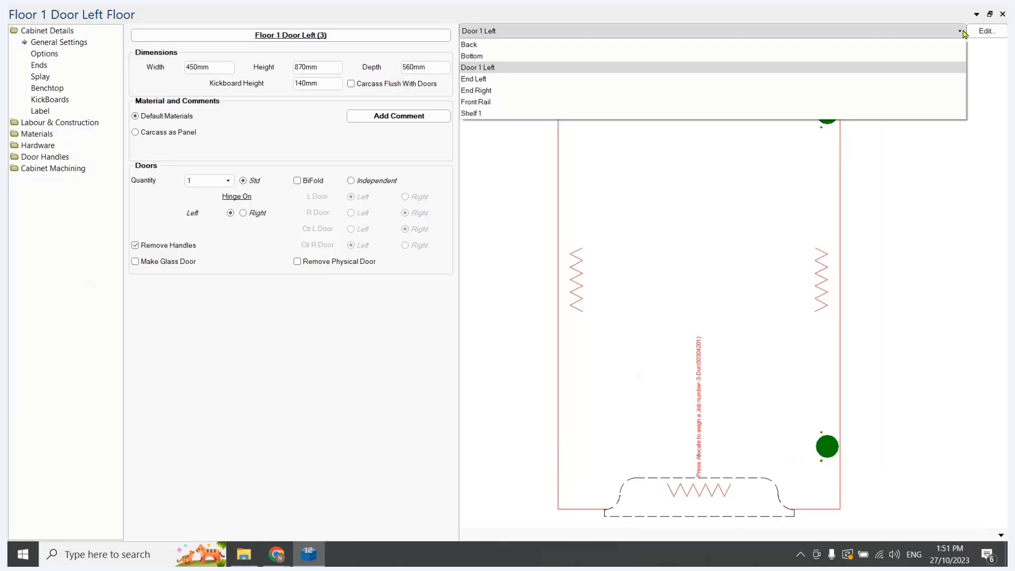
{"action": "left_click", "coordinate": [485, 79]}
{"action": "left_click", "coordinate": [538, 33]}
{"action": "left_click", "coordinate": [516, 80]}
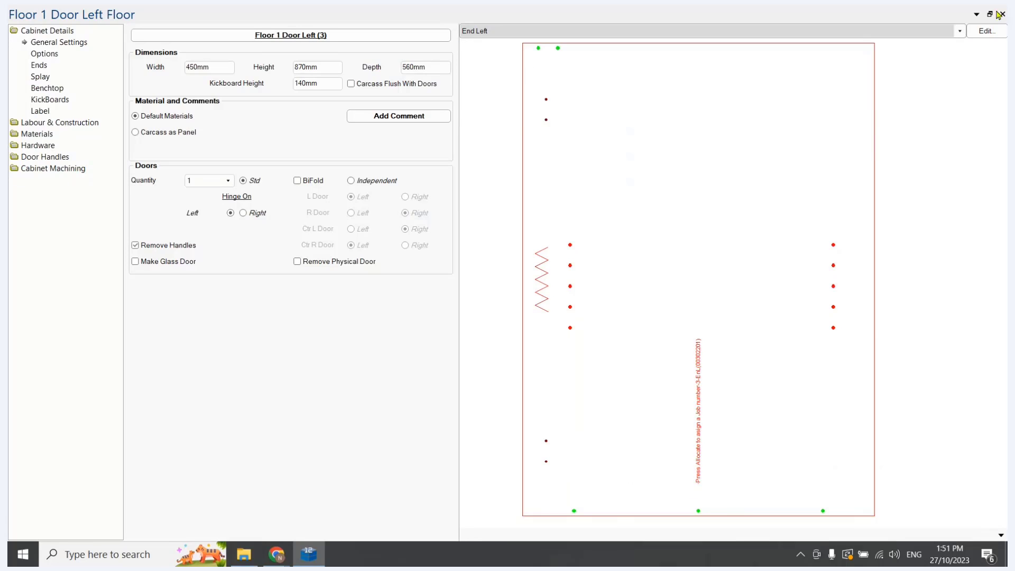
{"action": "left_click", "coordinate": [1000, 14]}
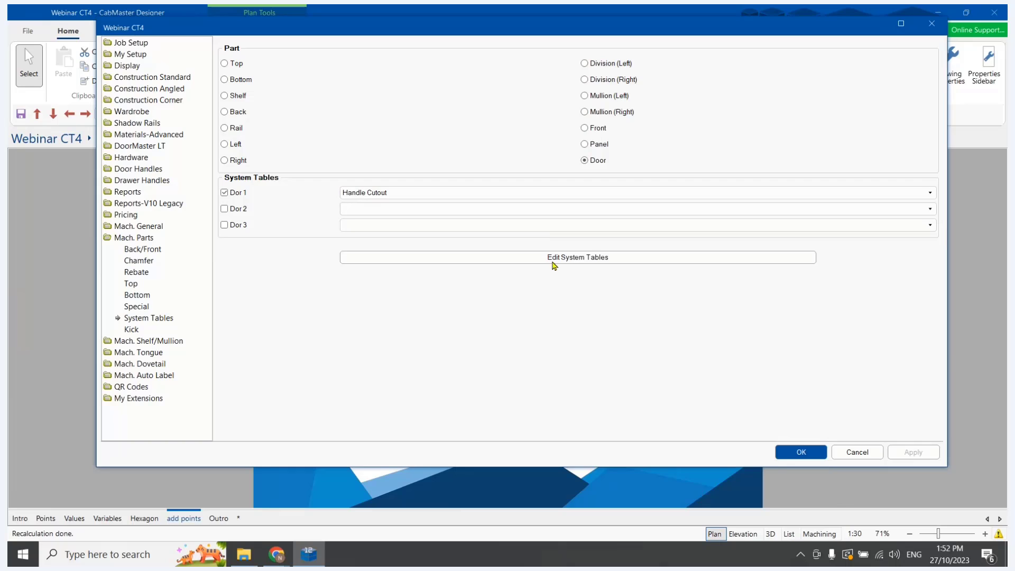
Open the door's Handle Cutout system table, set Use to 0 in rows 13 and 14, save and close it, and confirm the drawing properties
{"action": "left_click", "coordinate": [553, 259]}
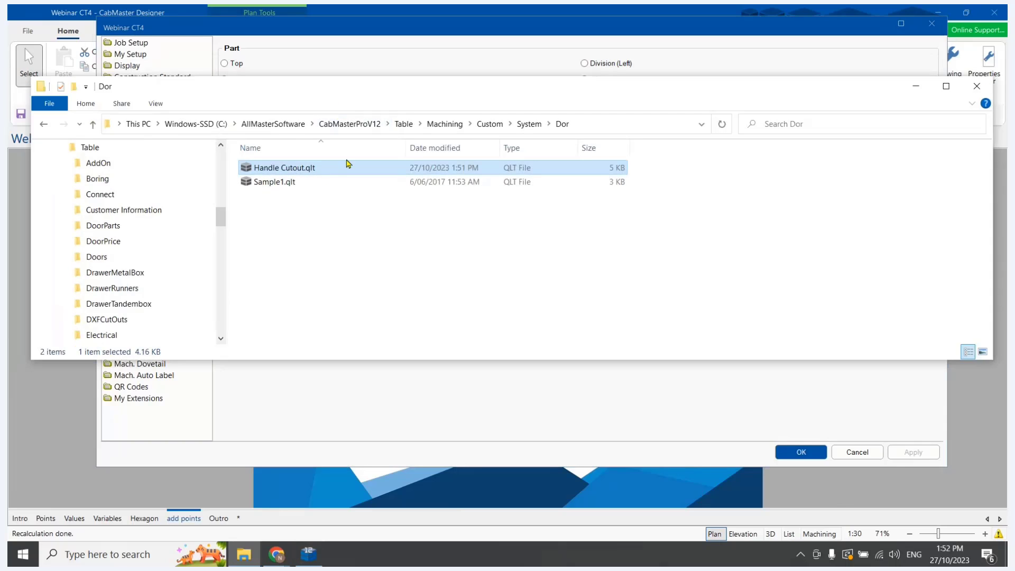
{"action": "left_click_drag", "start_coordinate": [320, 93], "coordinate": [298, 147]}
{"action": "double_click", "coordinate": [244, 209]}
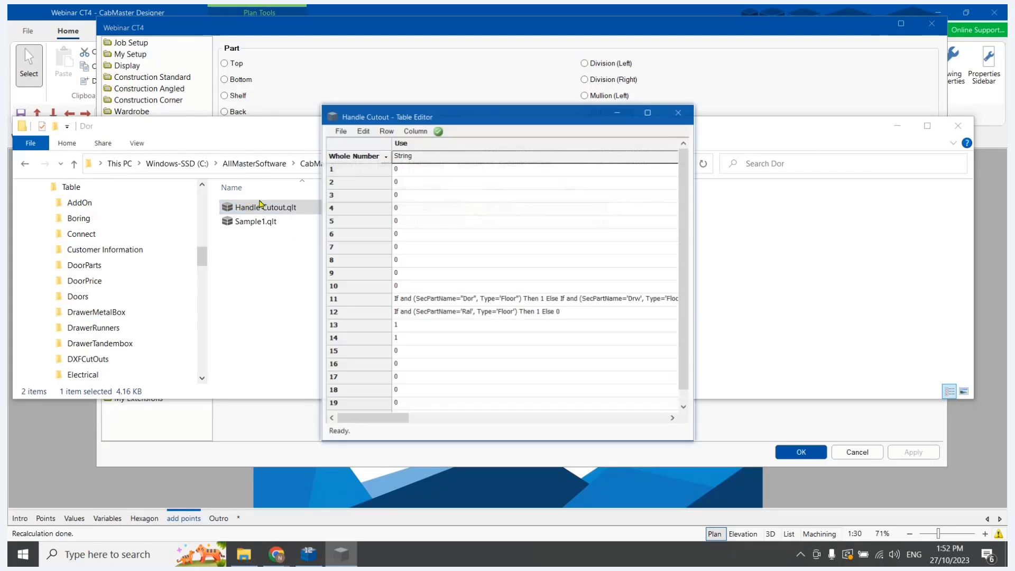
{"action": "left_click", "coordinate": [648, 113]}
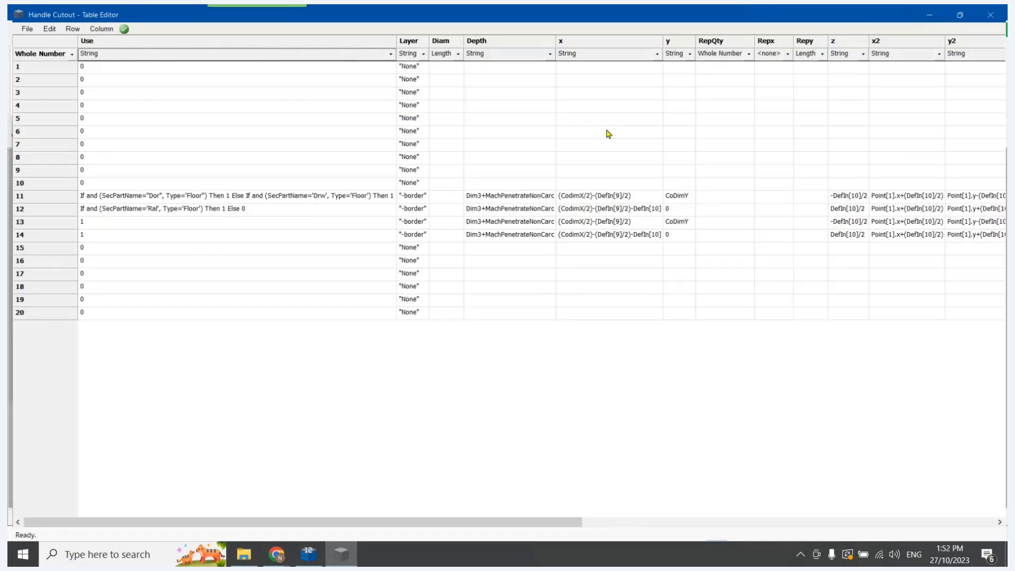
{"action": "left_click", "coordinate": [97, 233]}
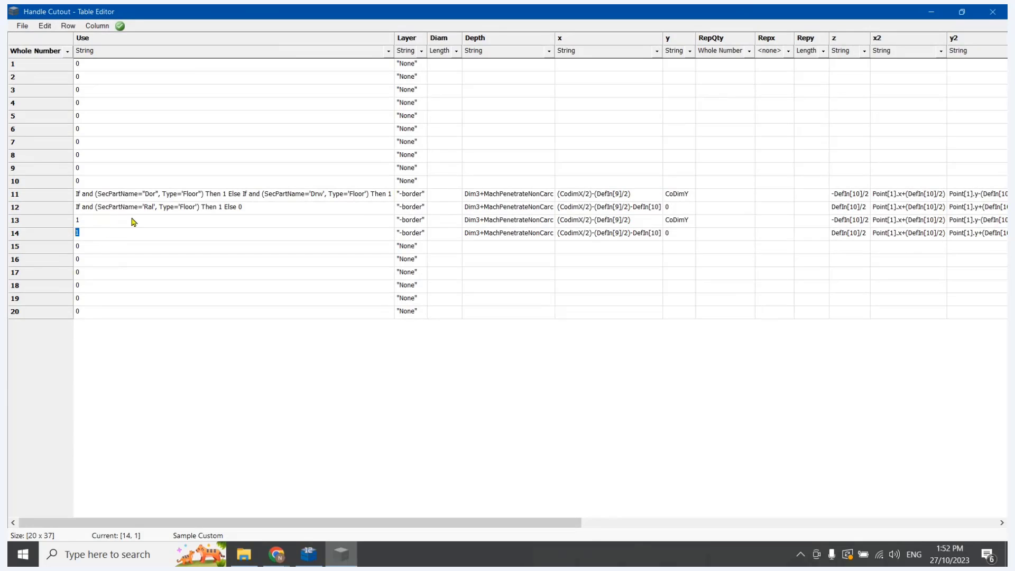
{"action": "left_click", "coordinate": [93, 220]}
{"action": "type", "text": "0"}
{"action": "left_click", "coordinate": [22, 26]}
{"action": "left_click", "coordinate": [39, 64]}
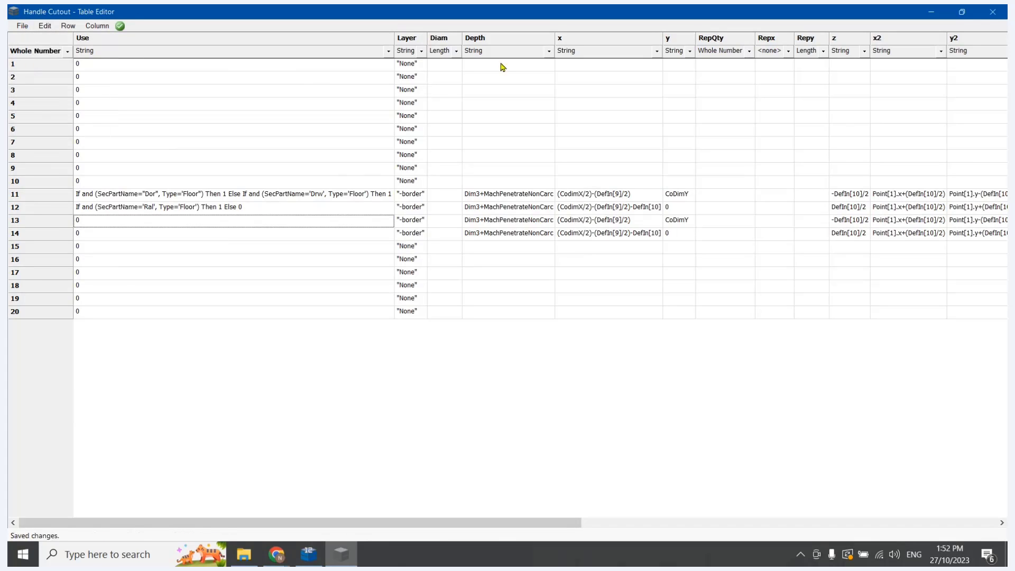
{"action": "left_click", "coordinate": [993, 12]}
{"action": "left_click", "coordinate": [736, 86]}
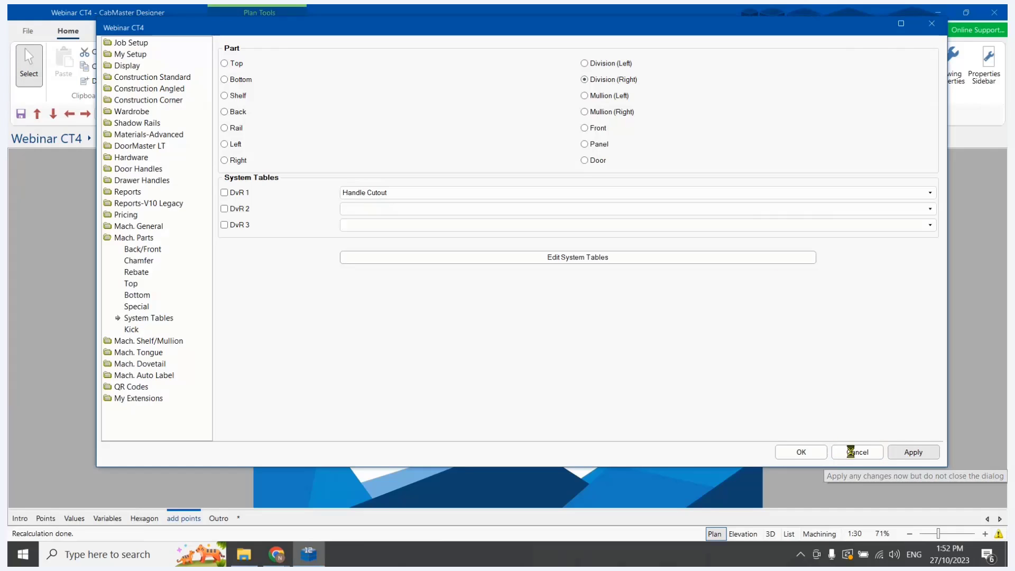
{"action": "left_click", "coordinate": [799, 452]}
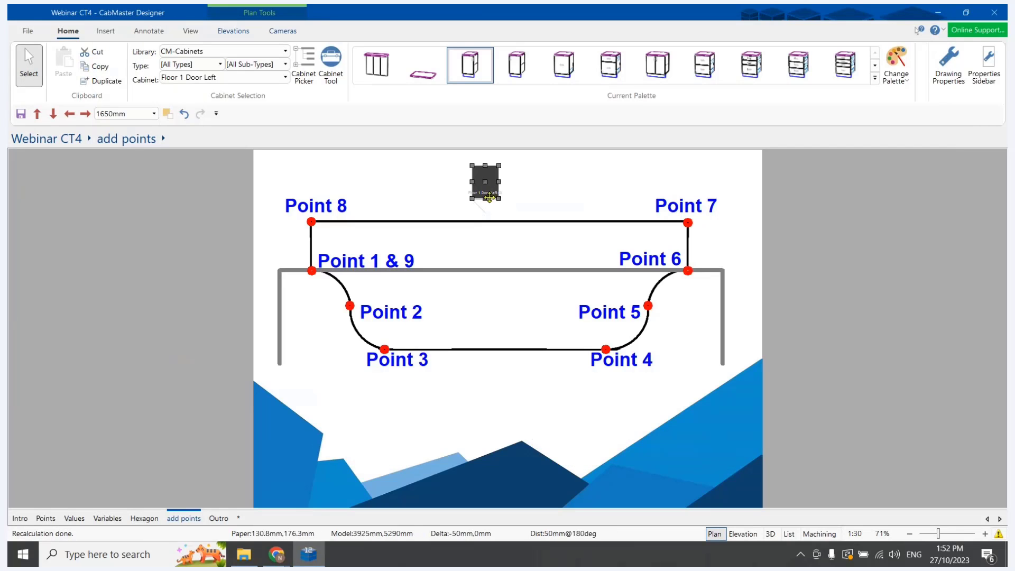
Open the floor cabinet from the plan, display Door 1 Left to inspect its machining, and close the cabinet editor
{"action": "left_click", "coordinate": [483, 188]}
{"action": "double_click", "coordinate": [483, 188]}
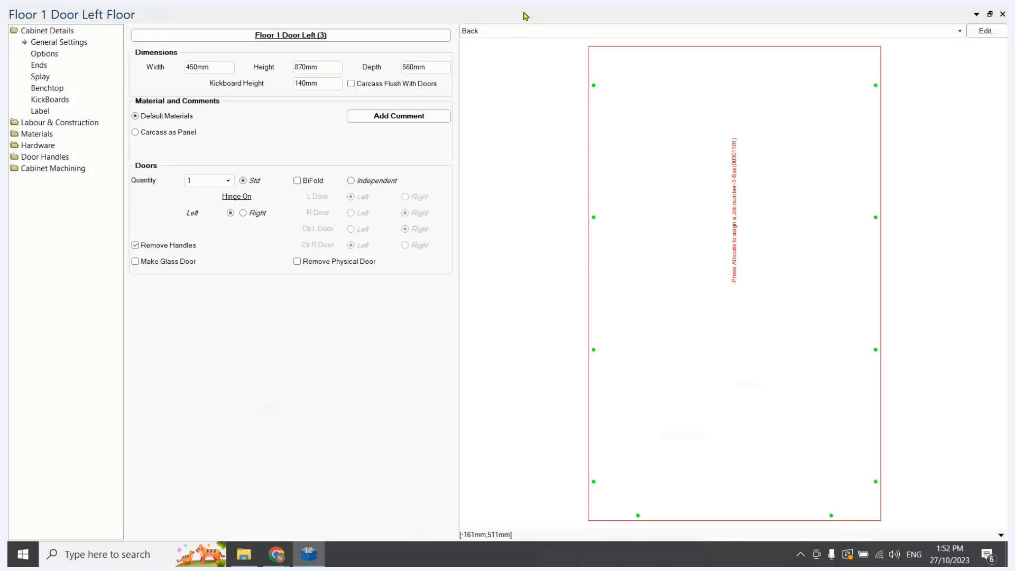
{"action": "left_click", "coordinate": [511, 32]}
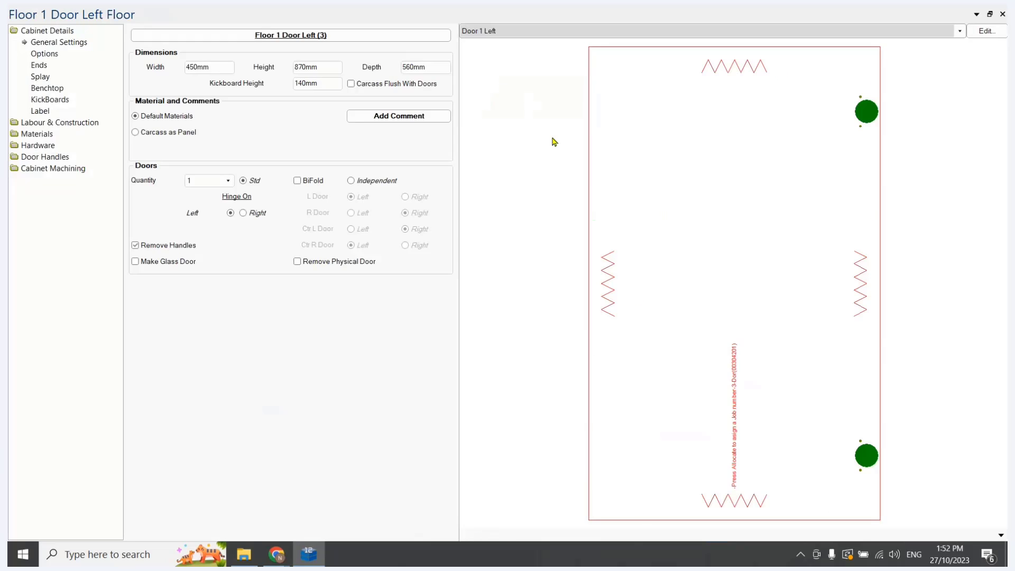
{"action": "left_click", "coordinate": [1003, 14]}
{"action": "left_click", "coordinate": [490, 431]}
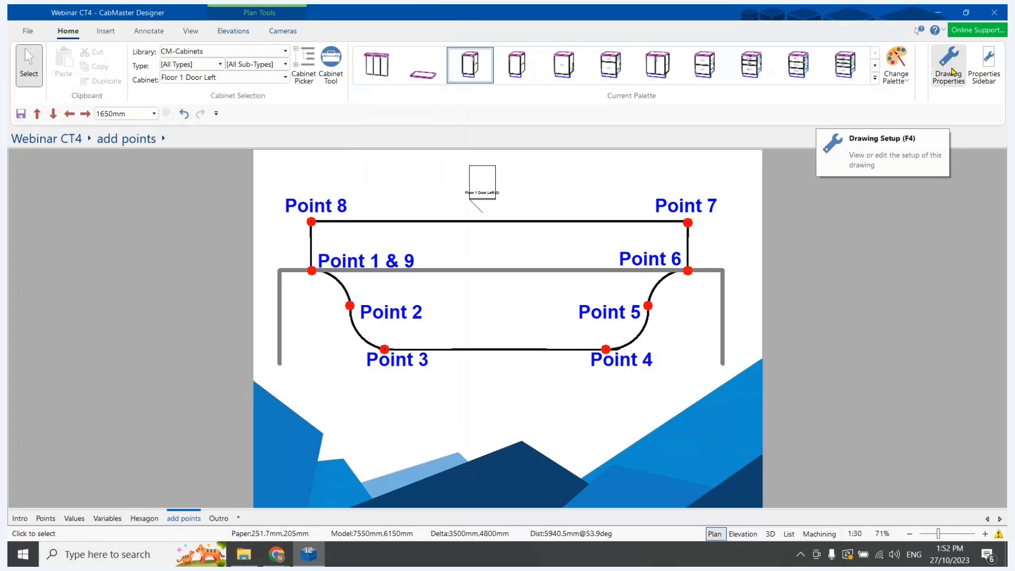
Open the door's Handle Cutout system table from the drawing properties and examine the Use conditions in rows 11 and 12
{"action": "left_click", "coordinate": [950, 63]}
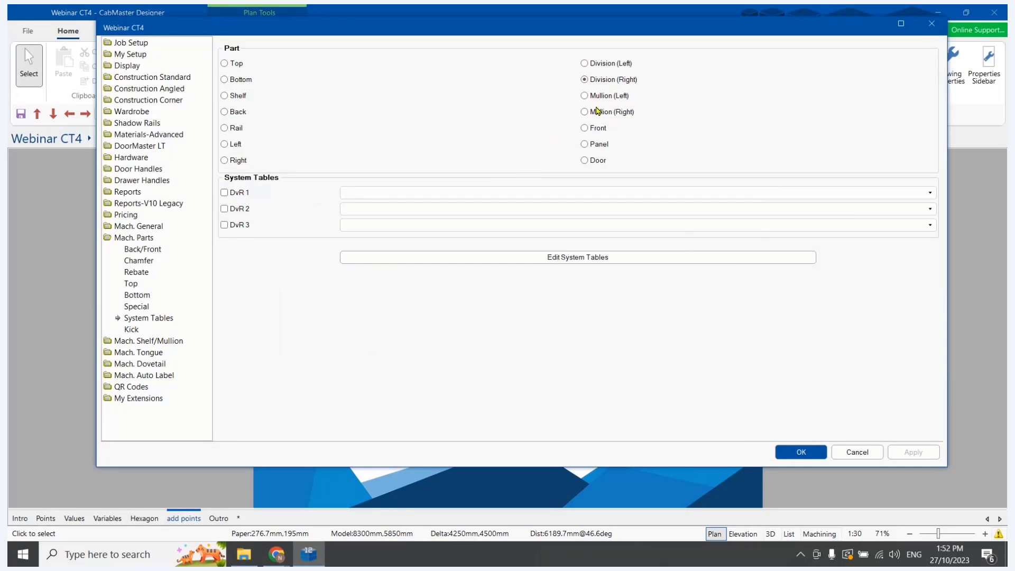
{"action": "left_click", "coordinate": [584, 160]}
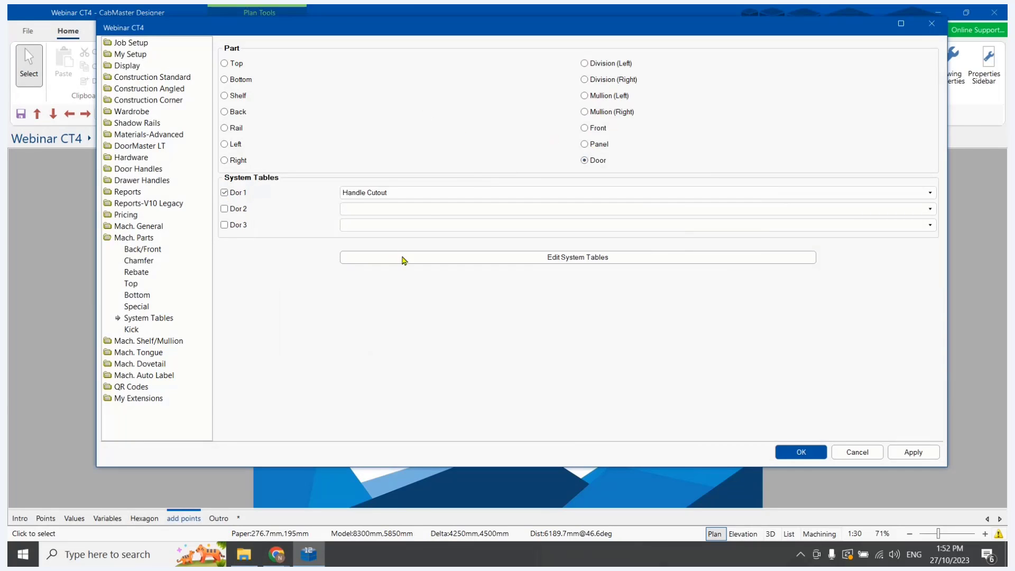
{"action": "left_click", "coordinate": [404, 260]}
{"action": "double_click", "coordinate": [264, 207]}
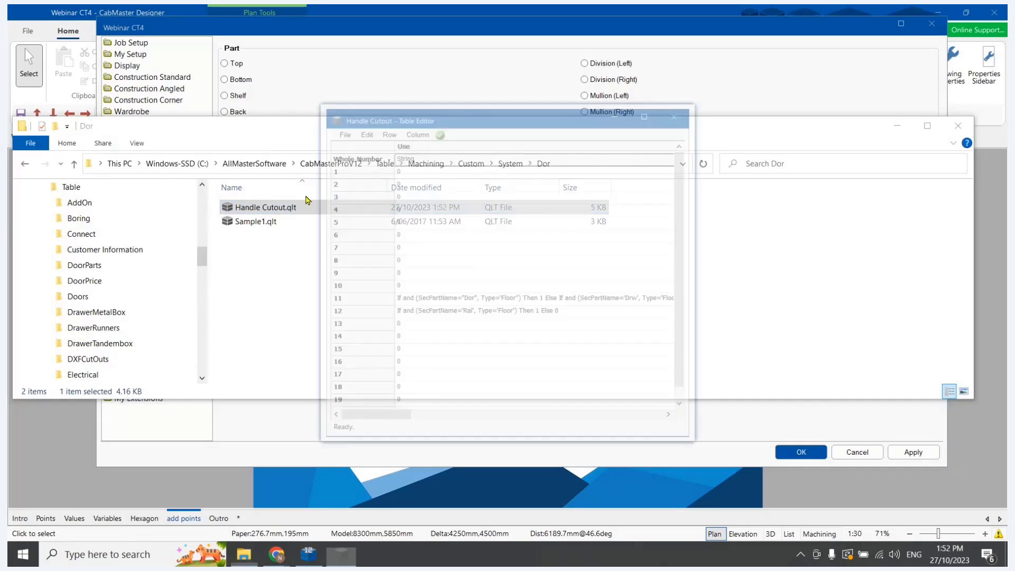
{"action": "left_click", "coordinate": [655, 112]}
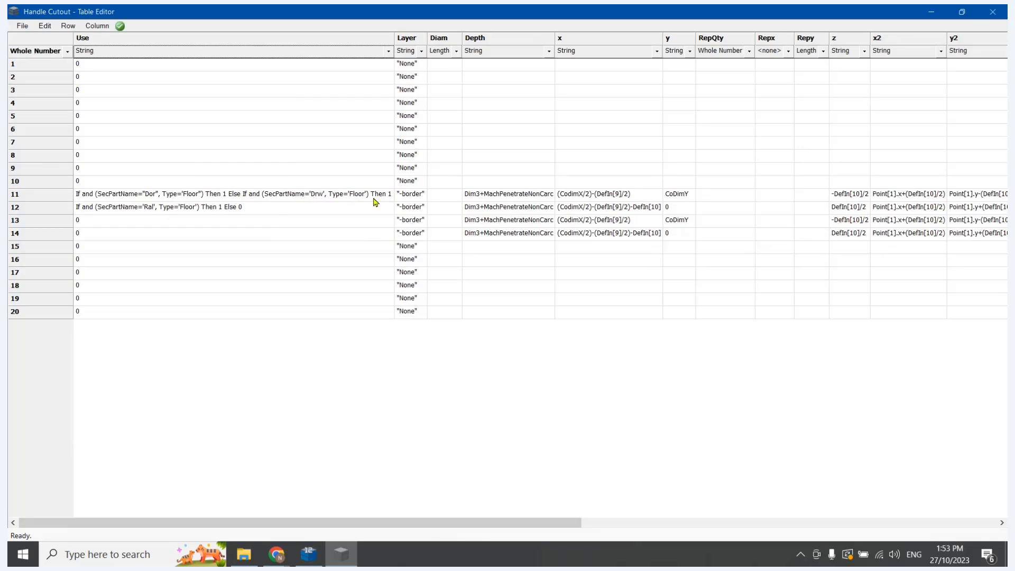
{"action": "double_click", "coordinate": [230, 208]}
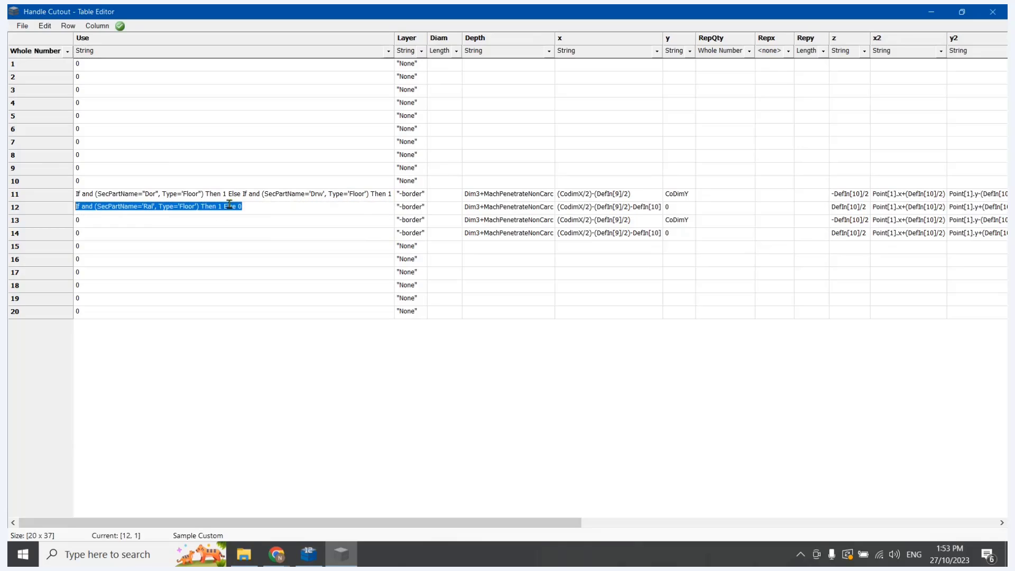
{"action": "left_click", "coordinate": [358, 209]}
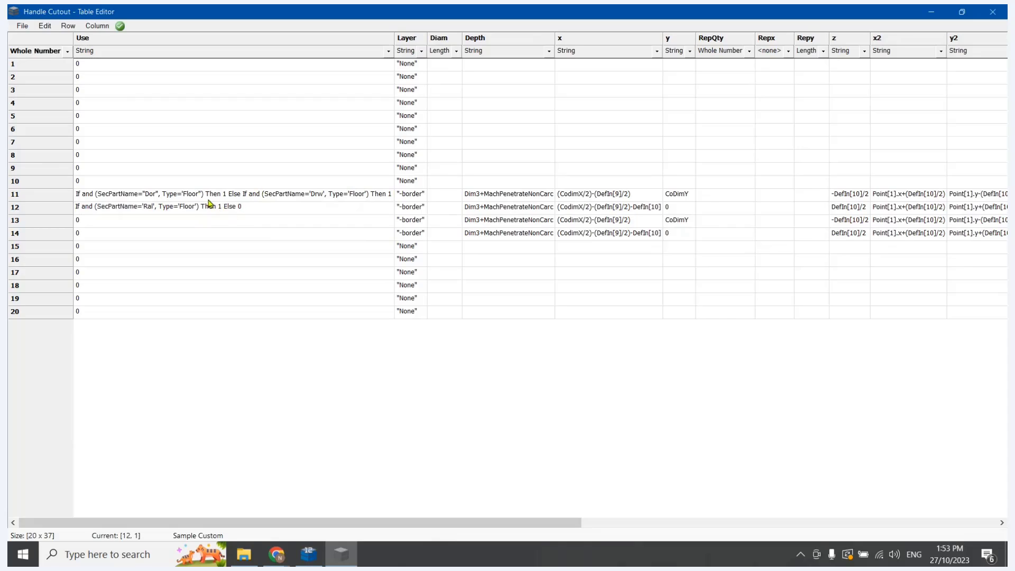
{"action": "double_click", "coordinate": [231, 193]}
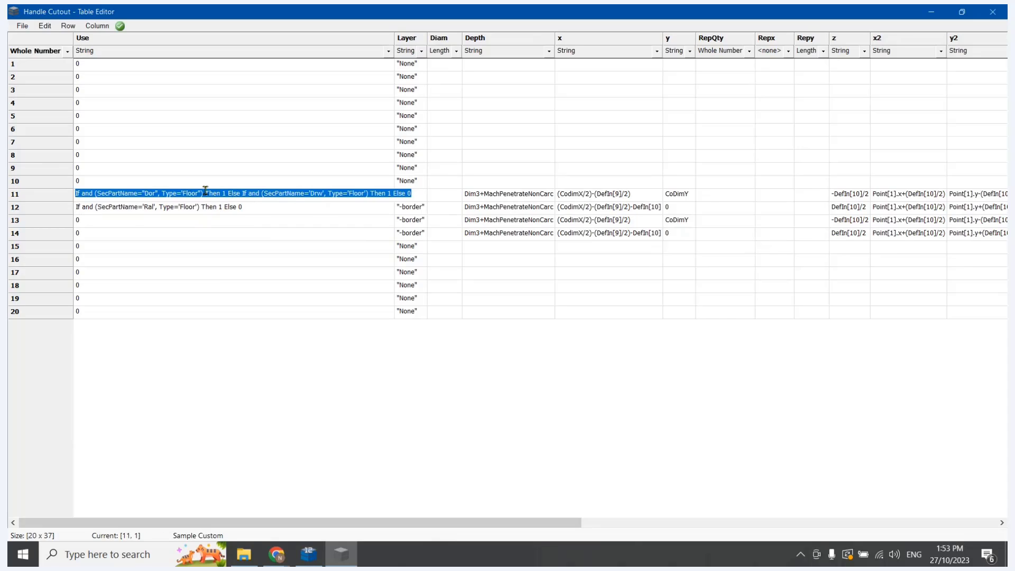
{"action": "left_click", "coordinate": [212, 196]}
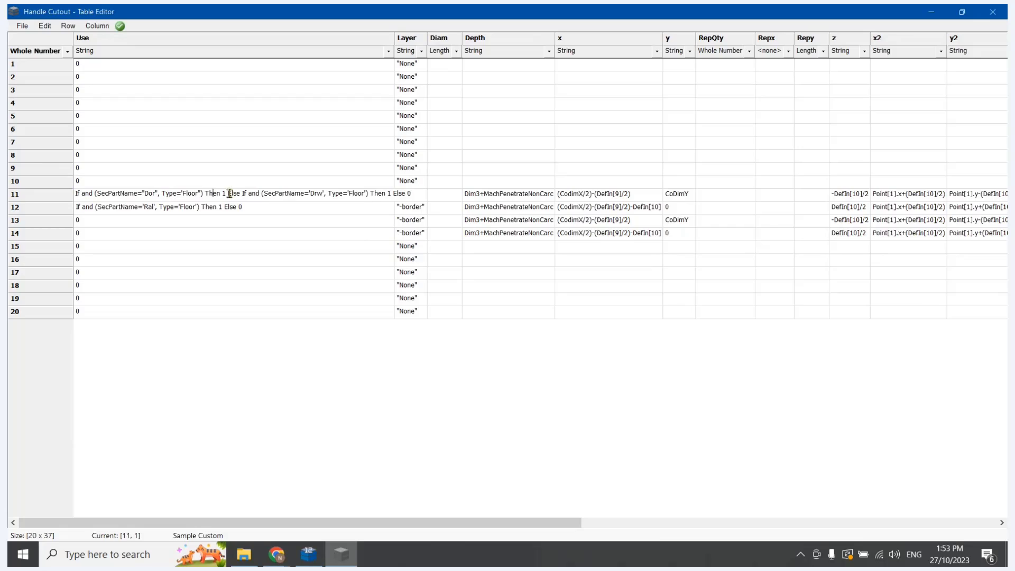
Remove the 'Drw' drawer clause from row 11's Use condition, ending the formula with Else 0
{"action": "left_click_drag", "start_coordinate": [228, 193], "coordinate": [429, 207]}
{"action": "type", "text": "Else "}
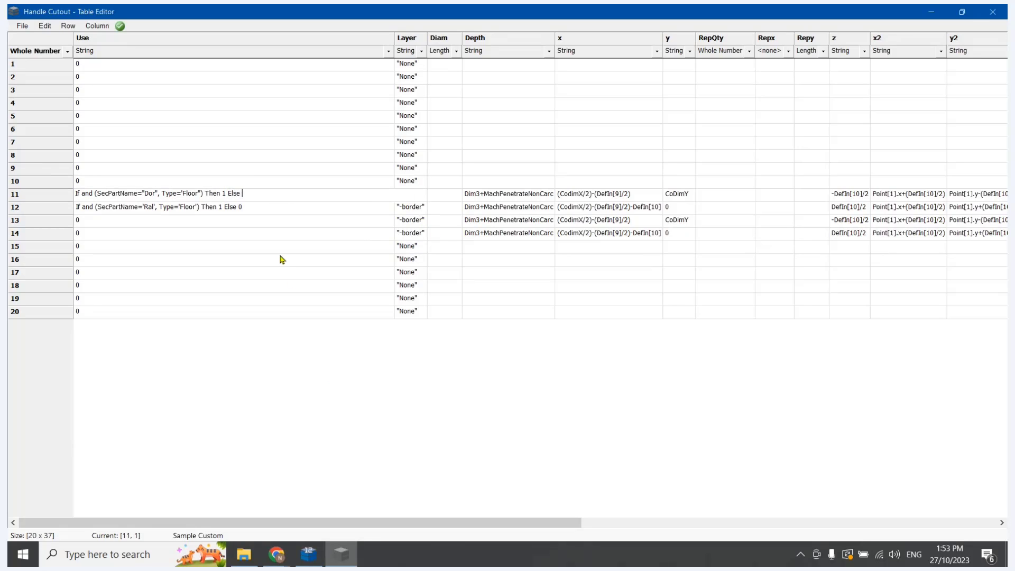
{"action": "type", "text": "0"}
{"action": "left_click", "coordinate": [255, 270]}
Remove the Type 'Floor' condition from row 11's Use formula, leaving only the SecPartName test for Dor
{"action": "left_click", "coordinate": [183, 196]}
{"action": "left_click", "coordinate": [181, 195]}
{"action": "key", "text": "Delete"}
{"action": "key", "text": "Delete"}
{"action": "key", "text": "Delete"}
{"action": "key", "text": "Delete"}
{"action": "key", "text": "Delete"}
{"action": "key", "text": "BackSpace"}
{"action": "key", "text": "BackSpace"}
{"action": "key", "text": "BackSpace"}
{"action": "key", "text": "BackSpace"}
{"action": "key", "text": "BackSpace"}
{"action": "key", "text": "BackSpace"}
{"action": "key", "text": "BackSpace"}
Reduce row 12's Use formula to If and (SecPartName='Ral') Then 1 Else 0 by removing its Type condition
{"action": "key", "text": "BackSpace"}
{"action": "left_click", "coordinate": [196, 207]}
{"action": "key", "text": "BackSpace"}
{"action": "key", "text": "BackSpace"}
{"action": "key", "text": "BackSpace"}
{"action": "key", "text": "BackSpace"}
{"action": "key", "text": "BackSpace"}
{"action": "key", "text": "BackSpace"}
{"action": "key", "text": "BackSpace"}
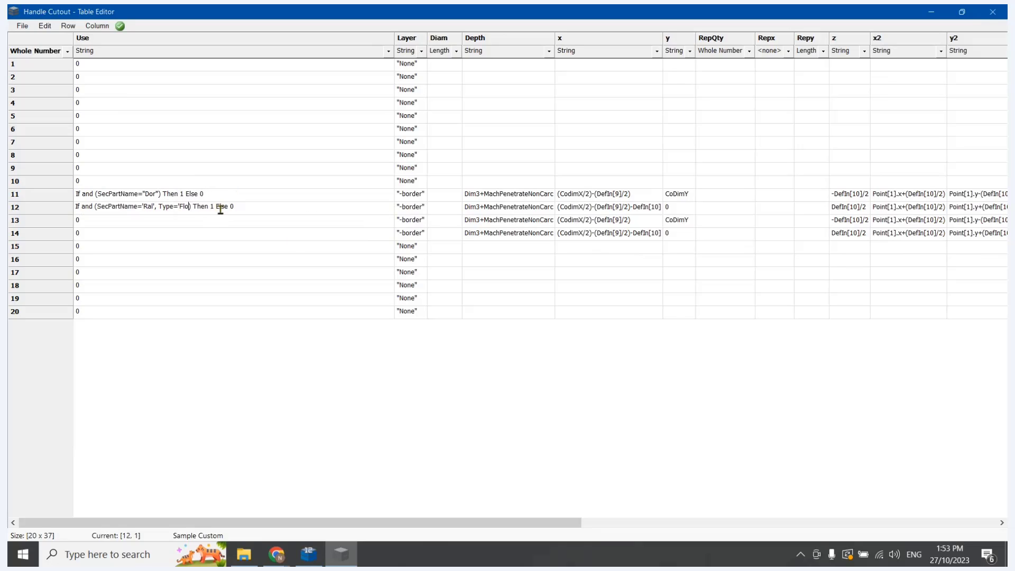
{"action": "key", "text": "BackSpace"}
{"action": "key", "text": "BackSpace"}
{"action": "key", "text": "BackSpace"}
{"action": "key", "text": "BackSpace"}
{"action": "key", "text": "BackSpace"}
{"action": "key", "text": "BackSpace"}
{"action": "key", "text": "BackSpace"}
{"action": "left_click", "coordinate": [147, 237]}
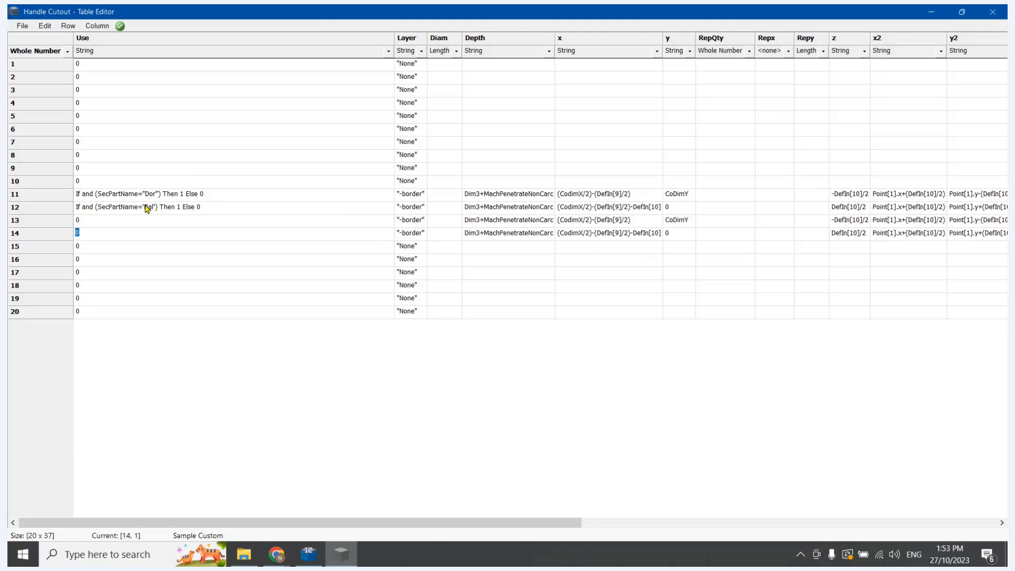
Replace the double quotes around Dor in row 11's Use formula with single quotes
{"action": "left_click", "coordinate": [145, 195]}
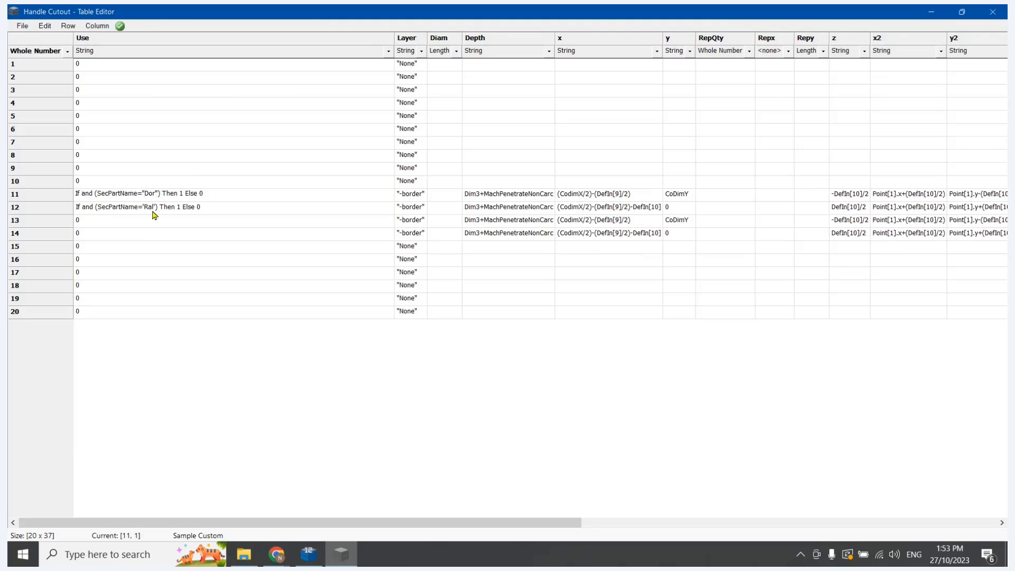
{"action": "key", "text": "BackSpace"}
{"action": "type", "text": "'"}
{"action": "key", "text": "BackSpace"}
{"action": "type", "text": "'"}
{"action": "left_click", "coordinate": [189, 247]}
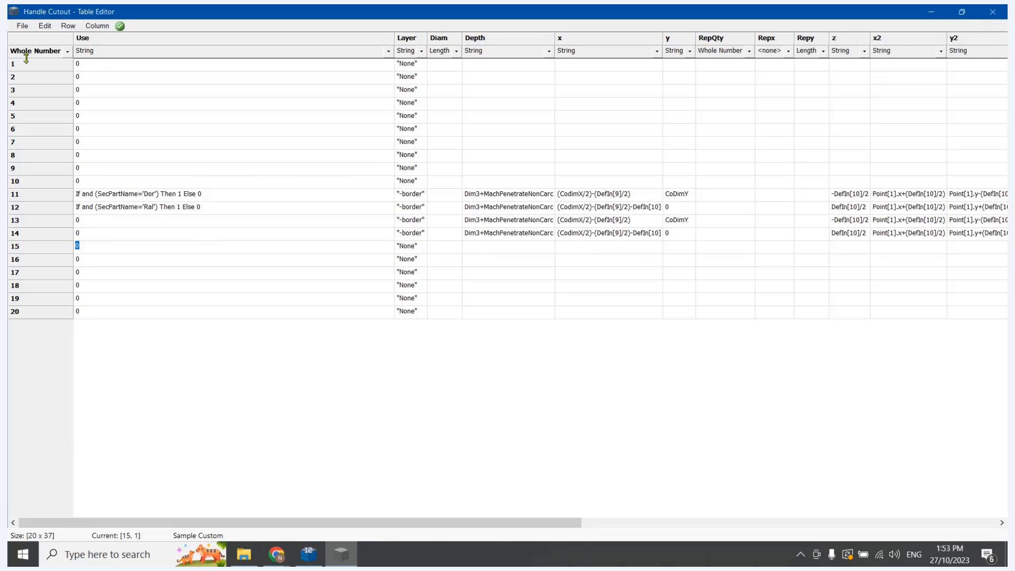
Save and close the Handle Cutout table, and apply and confirm the drawing properties
{"action": "left_click", "coordinate": [22, 26]}
{"action": "left_click", "coordinate": [38, 64]}
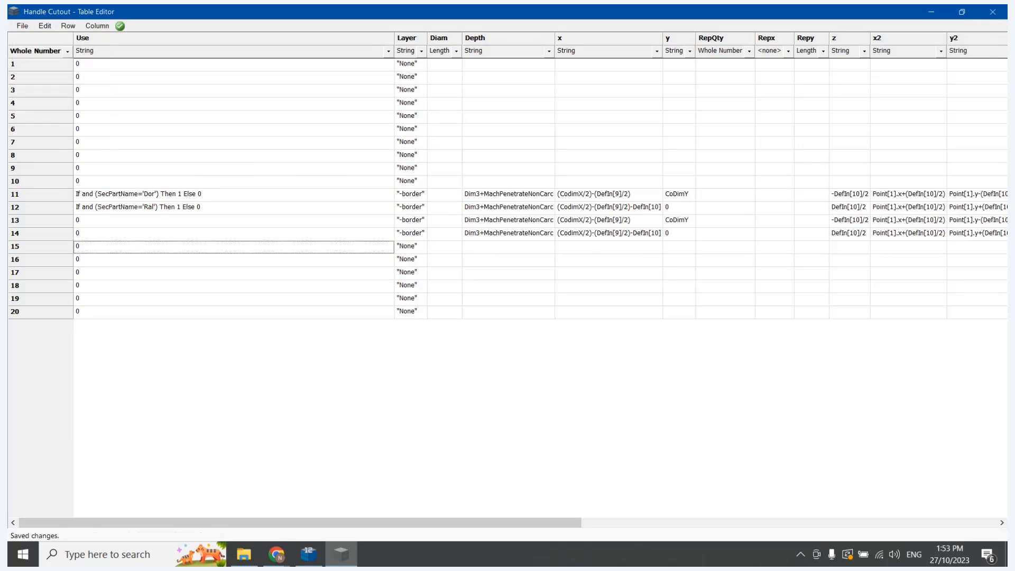
{"action": "left_click", "coordinate": [992, 12]}
{"action": "left_click", "coordinate": [392, 116]}
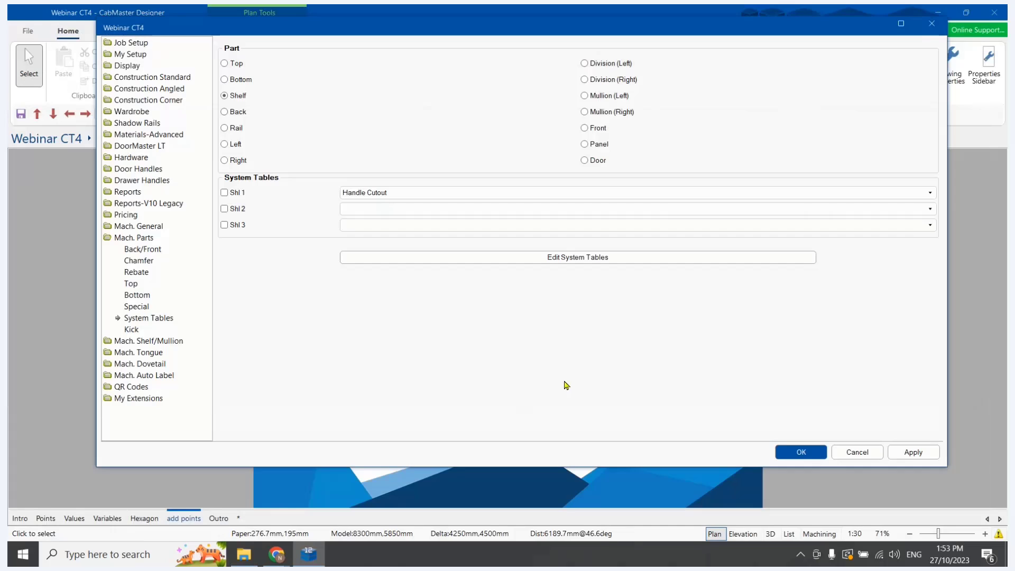
{"action": "left_click", "coordinate": [921, 451]}
{"action": "left_click", "coordinate": [802, 452]}
Open the floor cabinet from the plan and display Door 1 Left and the Front Rail to inspect their handle cutouts
{"action": "double_click", "coordinate": [481, 181]}
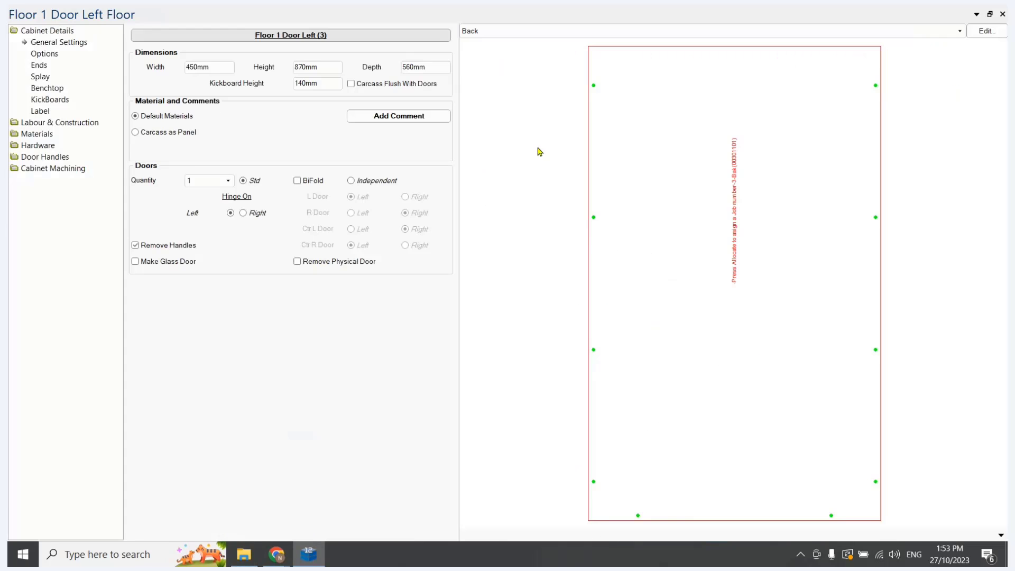
{"action": "left_click", "coordinate": [495, 31]}
{"action": "left_click", "coordinate": [494, 68]}
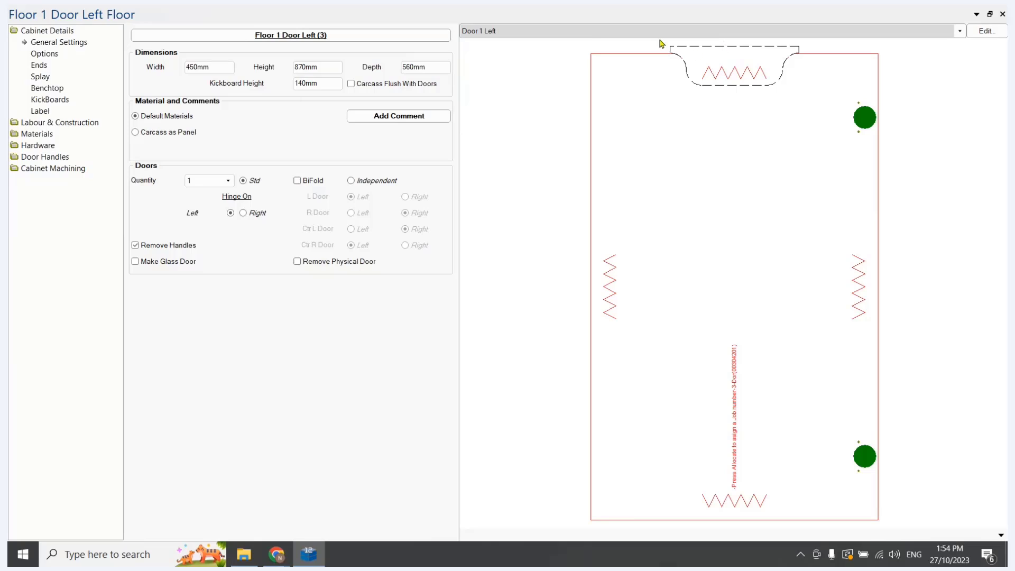
{"action": "left_click", "coordinate": [562, 31]}
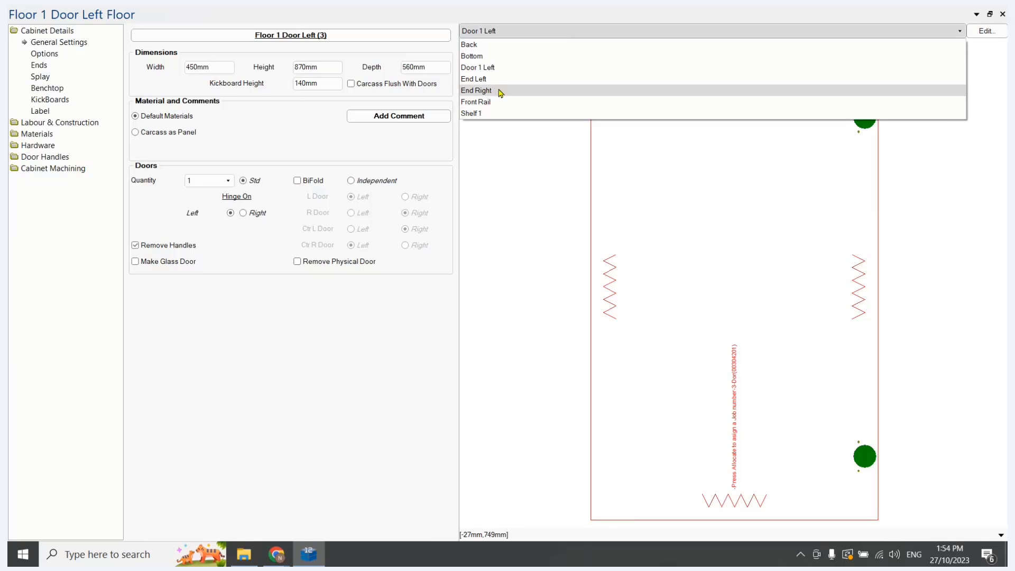
{"action": "left_click", "coordinate": [479, 101]}
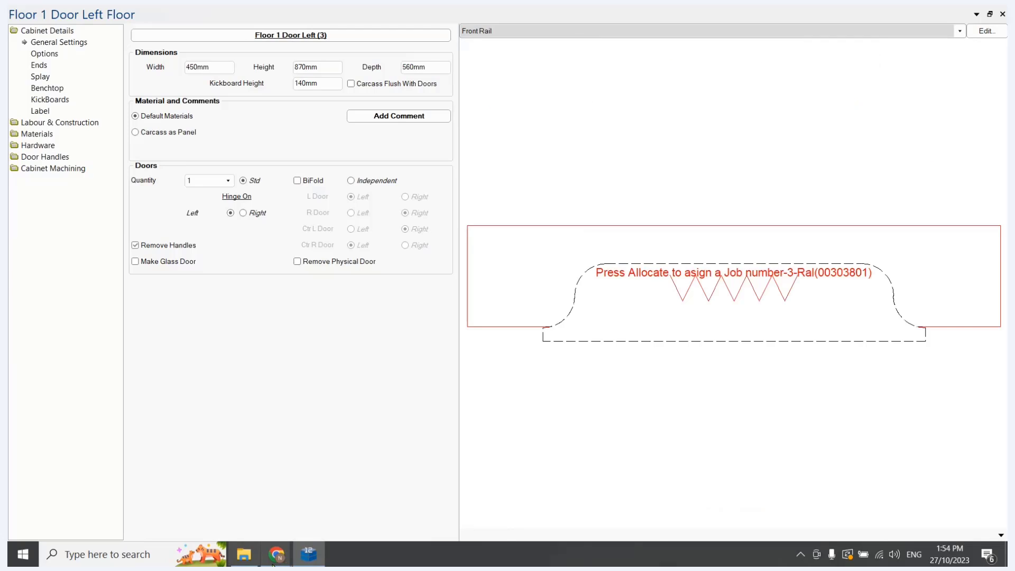
Switch to File Explorer, open Handle Cutout.qlt from the Dor folder to check its Use formulas, and close it
{"action": "left_click", "coordinate": [244, 554]}
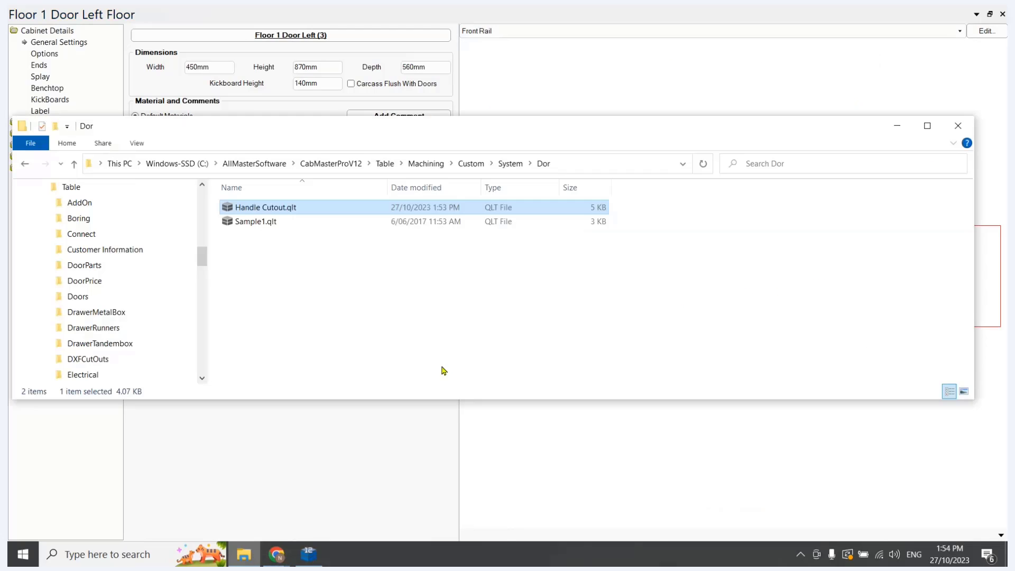
{"action": "double_click", "coordinate": [287, 209]}
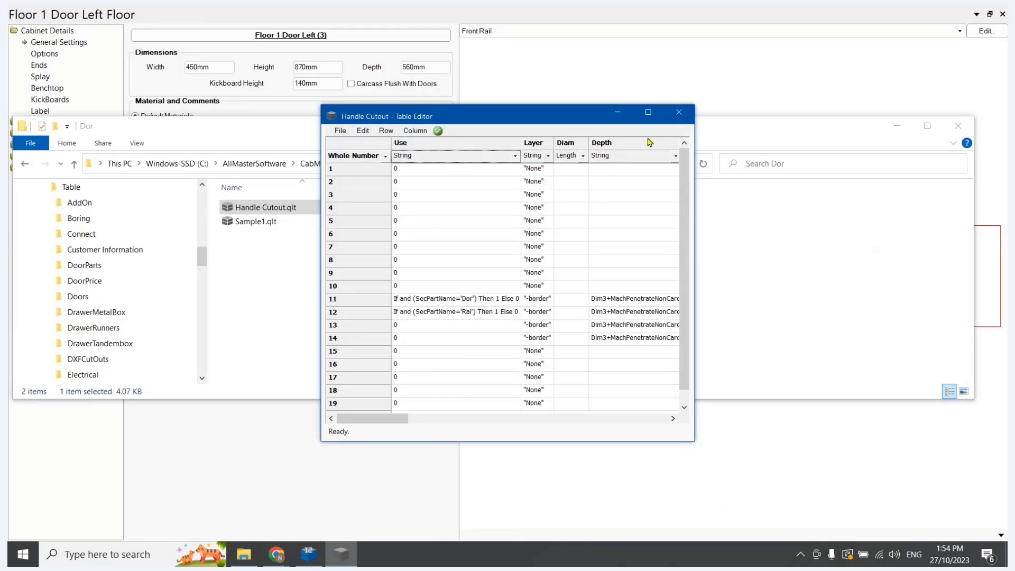
{"action": "left_click", "coordinate": [679, 112]}
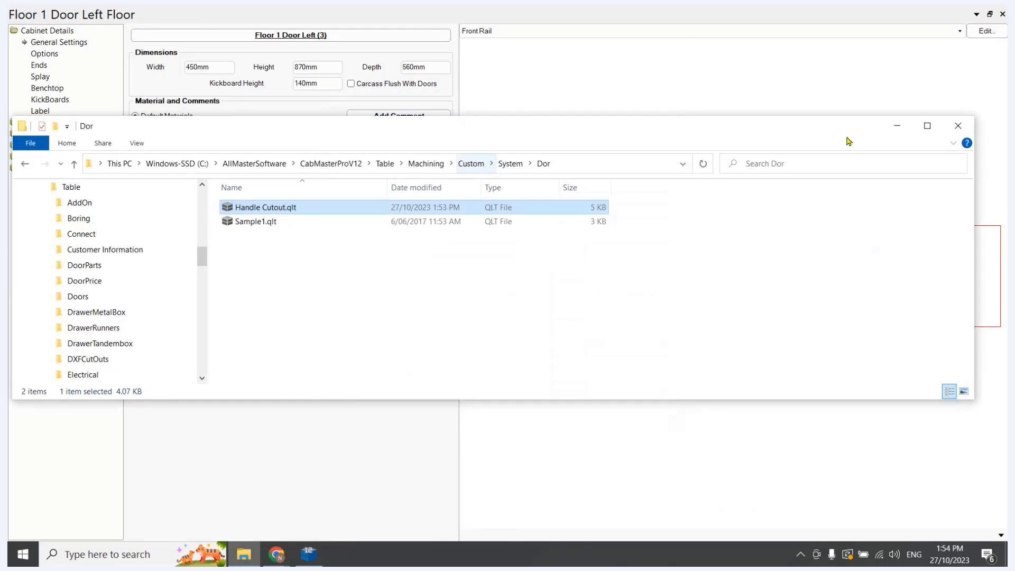
Open Handle Cutout.qlt from the Machining > Custom folder in a maximized table editor
{"action": "left_click", "coordinate": [470, 164]}
{"action": "scroll", "coordinate": [269, 267], "scroll_direction": "down", "scroll_amount": 2}
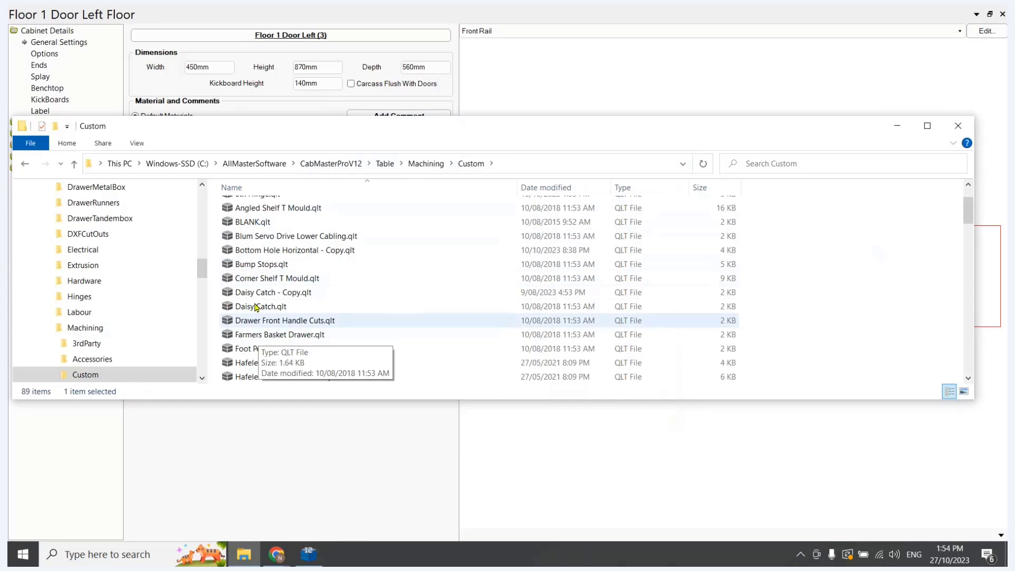
{"action": "scroll", "coordinate": [275, 312], "scroll_direction": "down", "scroll_amount": 4}
{"action": "scroll", "coordinate": [276, 337], "scroll_direction": "down", "scroll_amount": 1}
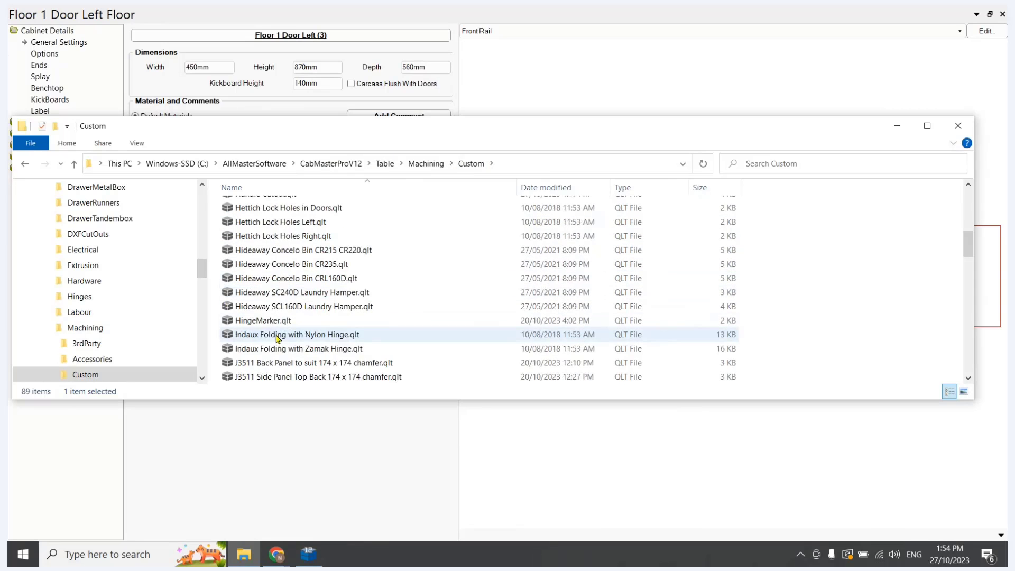
{"action": "scroll", "coordinate": [278, 334], "scroll_direction": "up", "scroll_amount": 7}
{"action": "scroll", "coordinate": [275, 296], "scroll_direction": "down", "scroll_amount": 4}
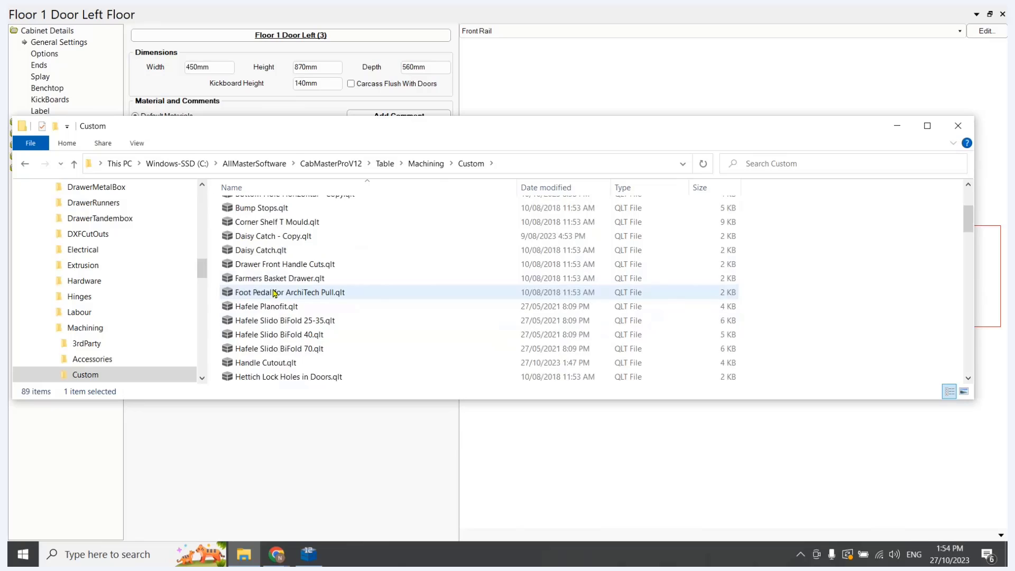
{"action": "double_click", "coordinate": [285, 308]}
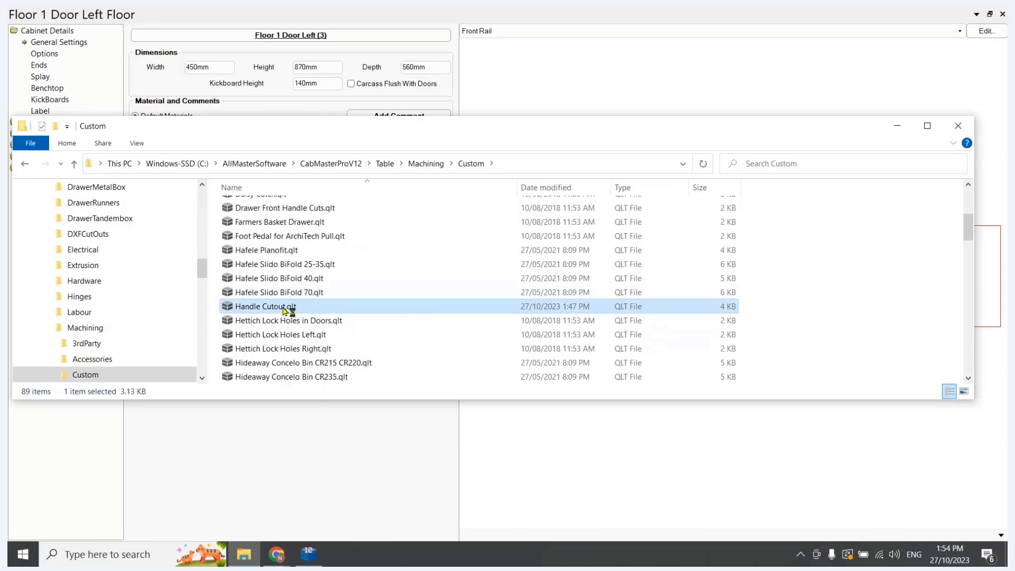
{"action": "left_click", "coordinate": [648, 113]}
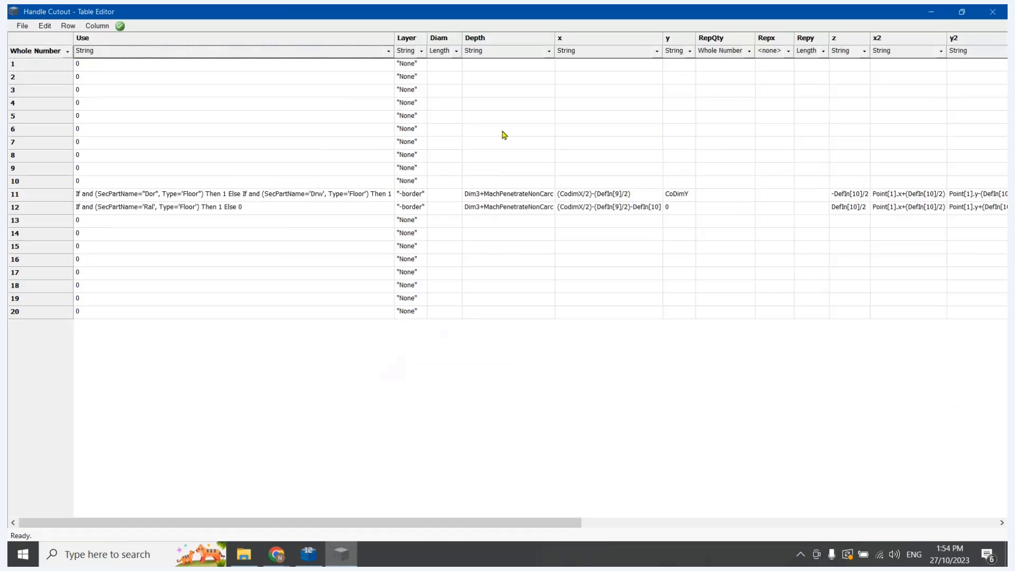
Replace the double quote after the first Floor in row 11's Use formula with a single quote
{"action": "left_click", "coordinate": [199, 194]}
{"action": "left_click", "coordinate": [202, 193]}
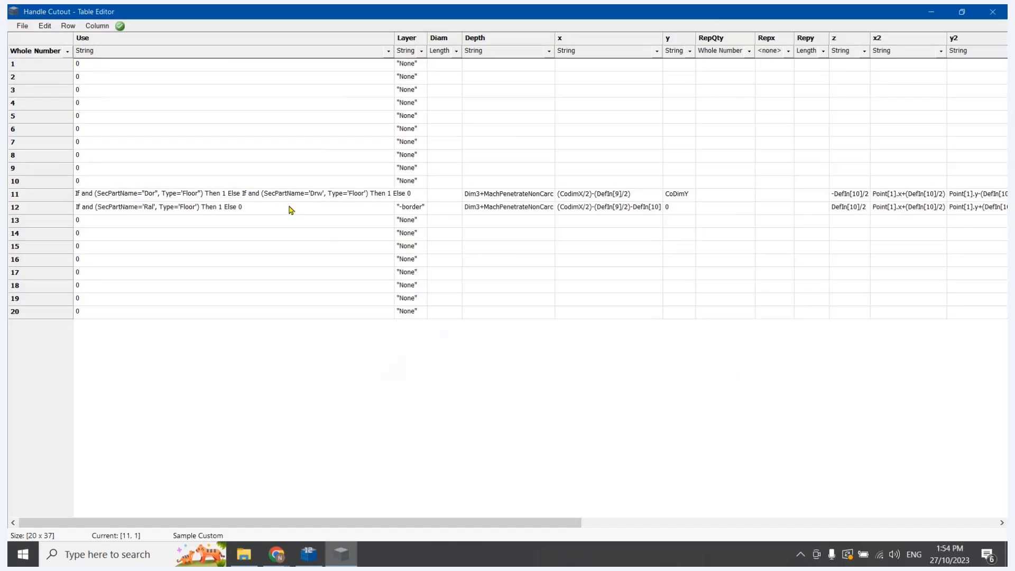
{"action": "type", "text": "'"}
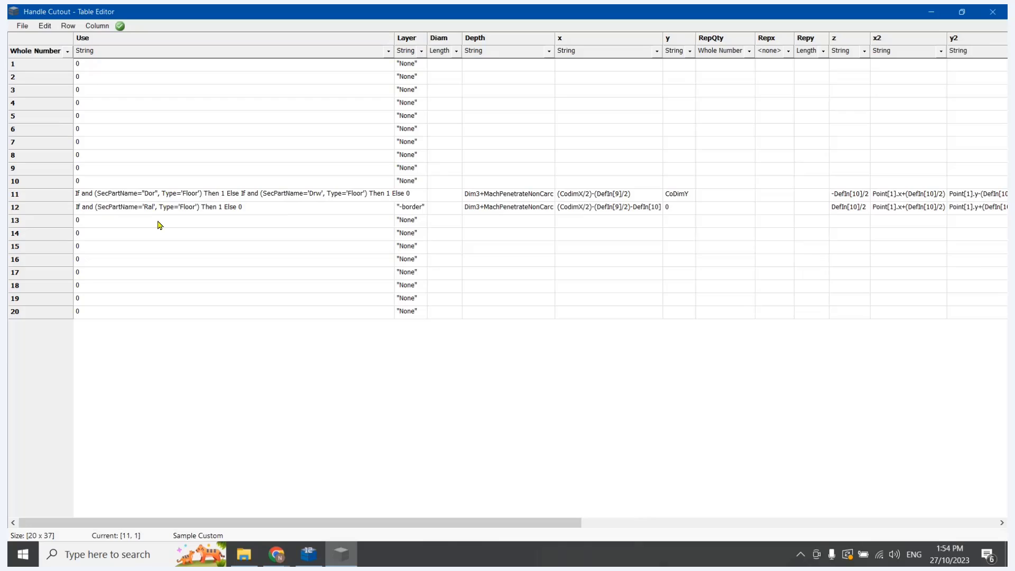
{"action": "left_click", "coordinate": [159, 222]}
{"action": "left_click", "coordinate": [298, 233]}
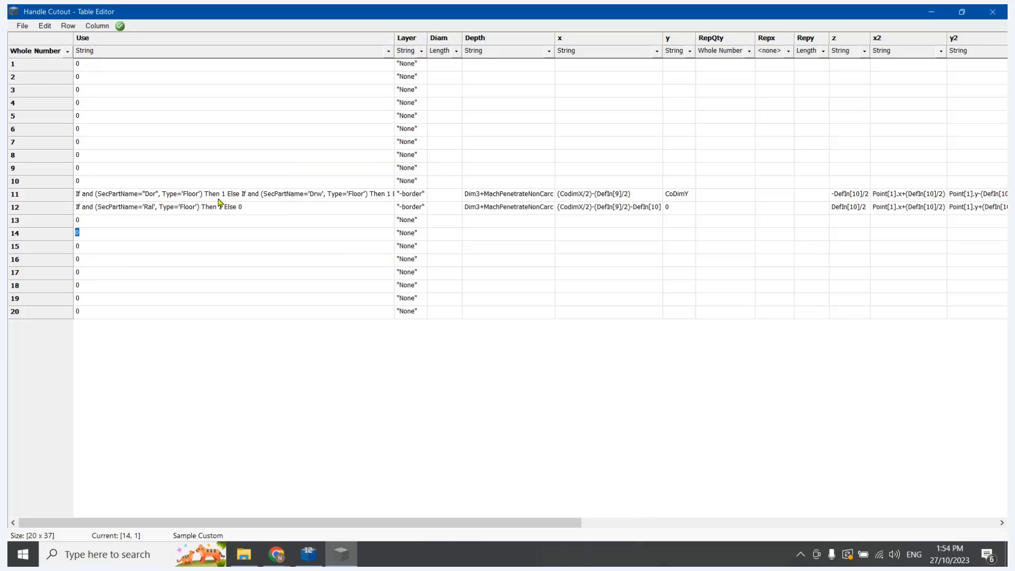
Save the custom Handle Cutout table, widen the Use column to check the full row 11 formula, and close the table
{"action": "left_click", "coordinate": [22, 26]}
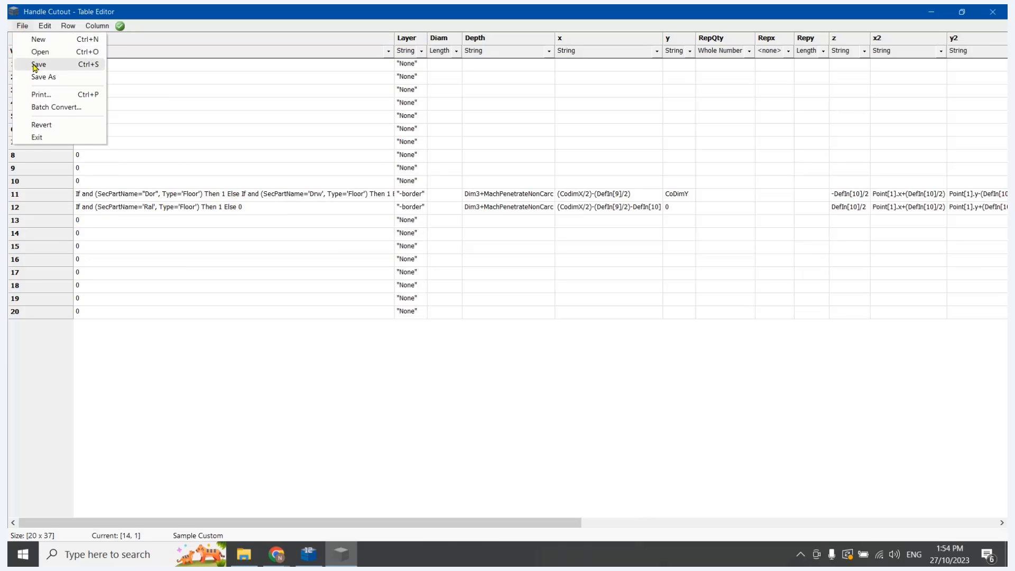
{"action": "left_click", "coordinate": [36, 64]}
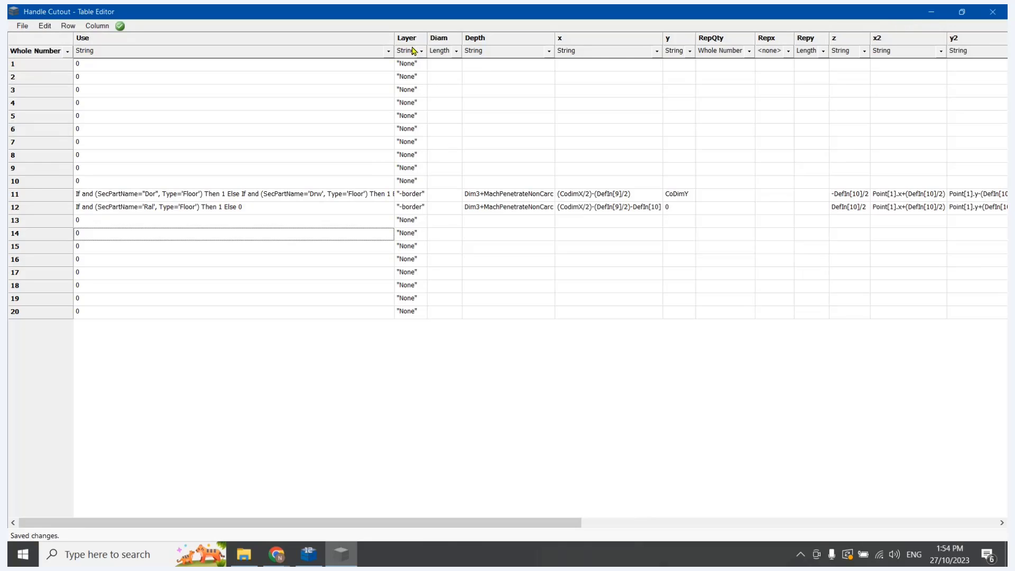
{"action": "left_click_drag", "start_coordinate": [395, 38], "coordinate": [421, 50]}
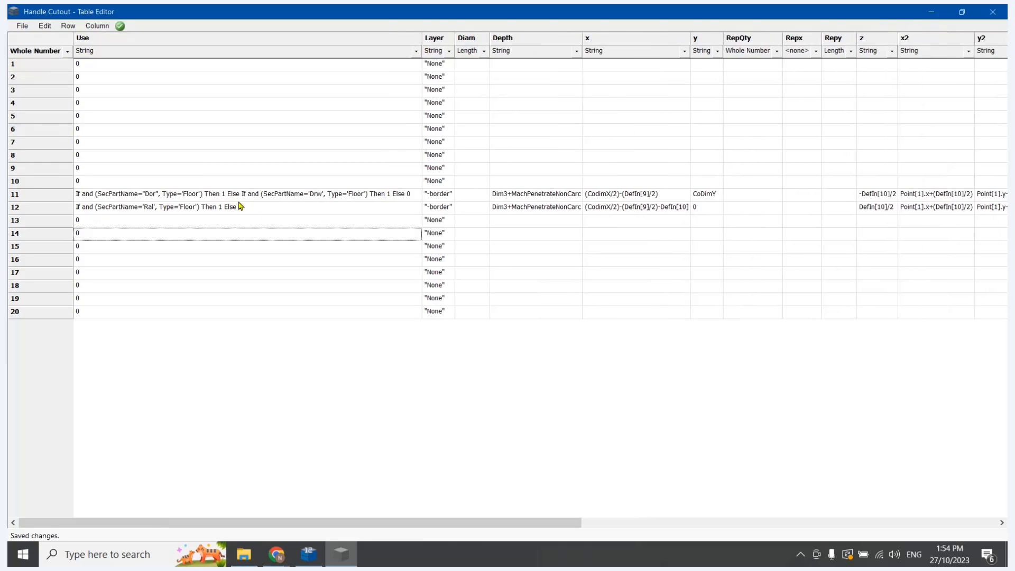
{"action": "left_click", "coordinate": [281, 272]}
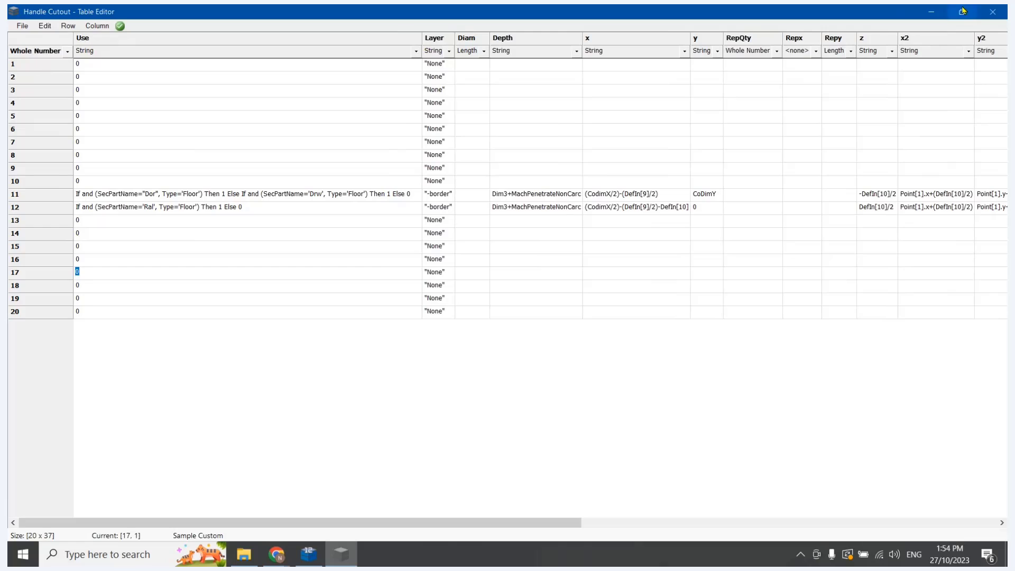
{"action": "left_click", "coordinate": [993, 12]}
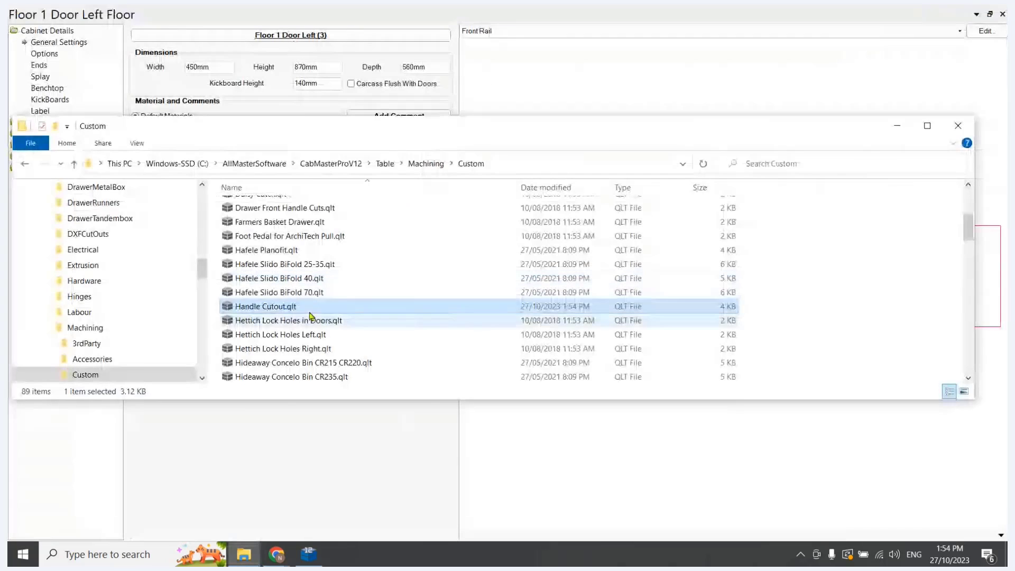
Copy the corrected Handle Cutout.qlt from the Custom folder into System > Dor, replacing the existing file
{"action": "left_click", "coordinate": [297, 308]}
{"action": "left_click", "coordinate": [377, 306]}
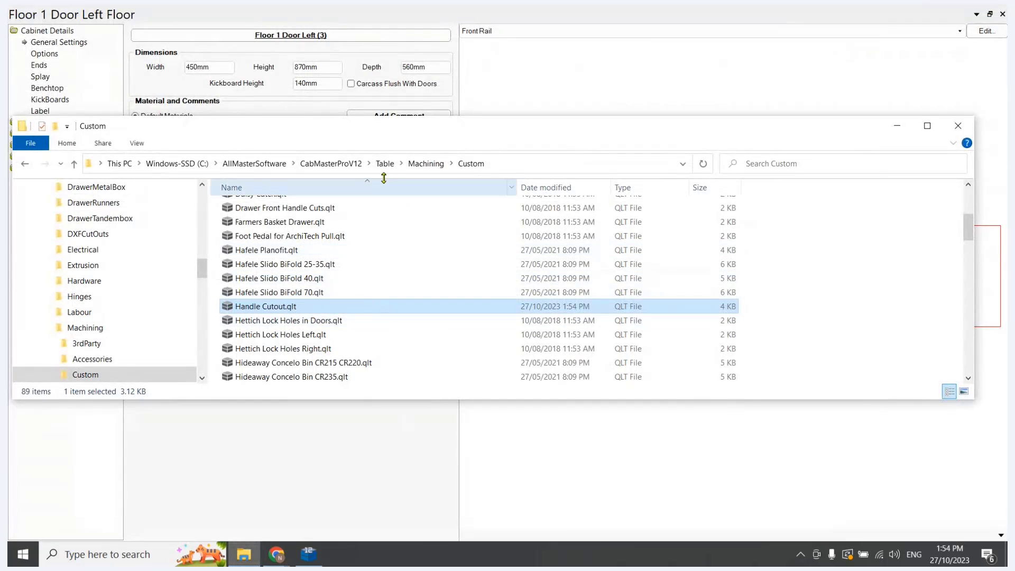
{"action": "scroll", "coordinate": [318, 218], "scroll_direction": "up", "scroll_amount": 4}
{"action": "double_click", "coordinate": [267, 211]}
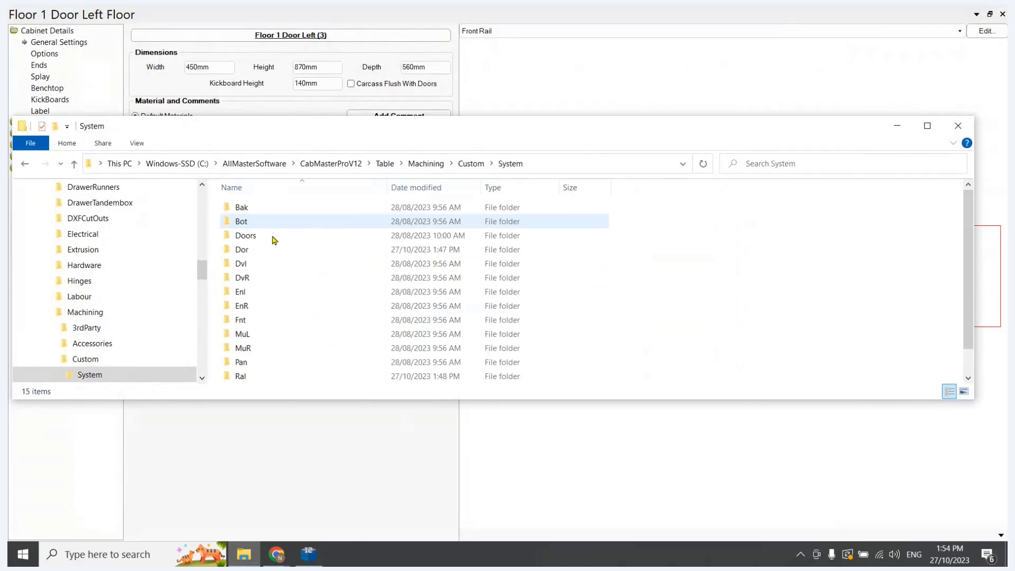
{"action": "left_click", "coordinate": [252, 238]}
{"action": "double_click", "coordinate": [251, 249]}
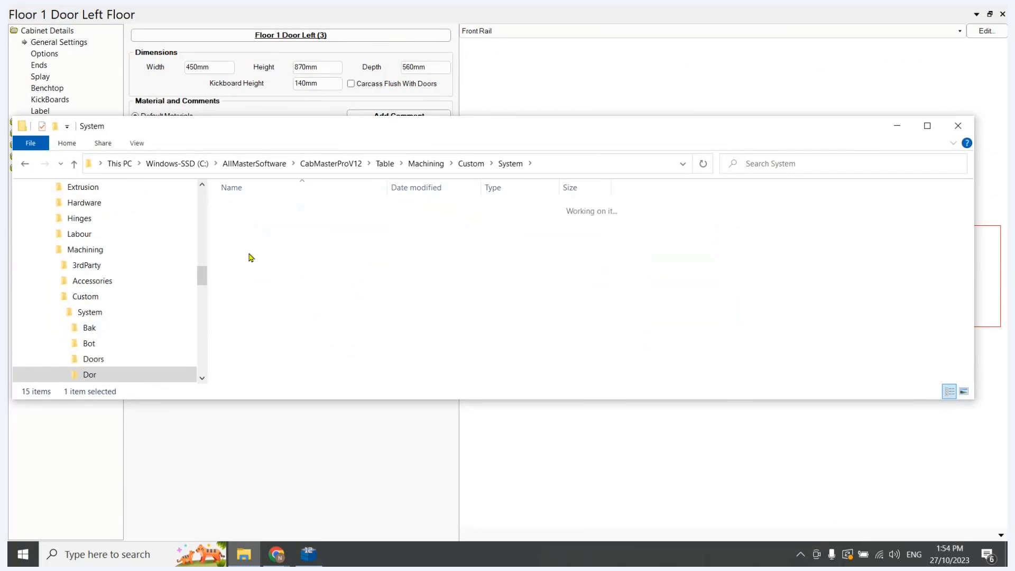
{"action": "key", "text": "ctrl+v"}
{"action": "left_click", "coordinate": [443, 238]}
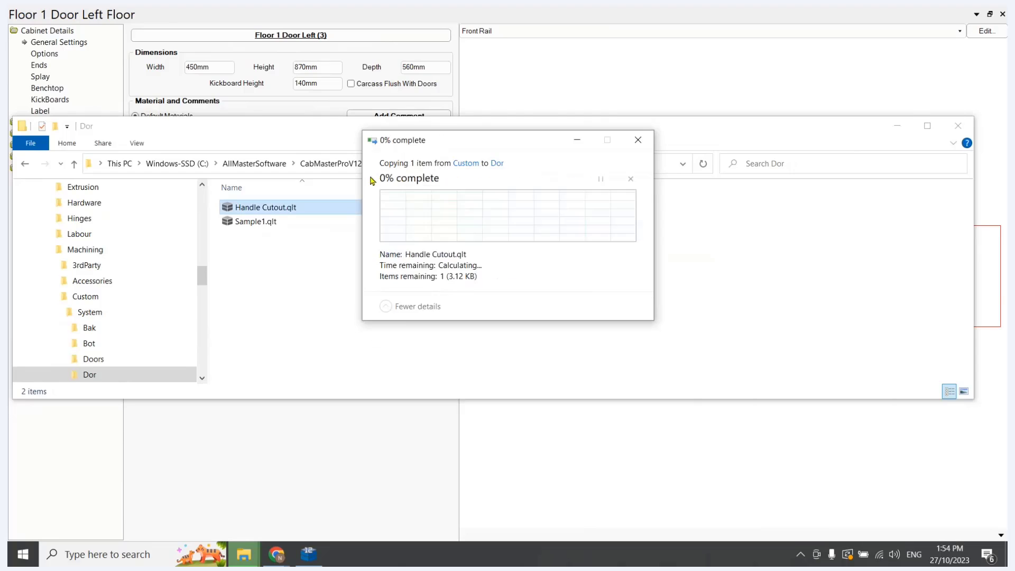
Paste the corrected Handle Cutout.qlt into the System > Ral folder, replacing the existing file
{"action": "left_click", "coordinate": [505, 166]}
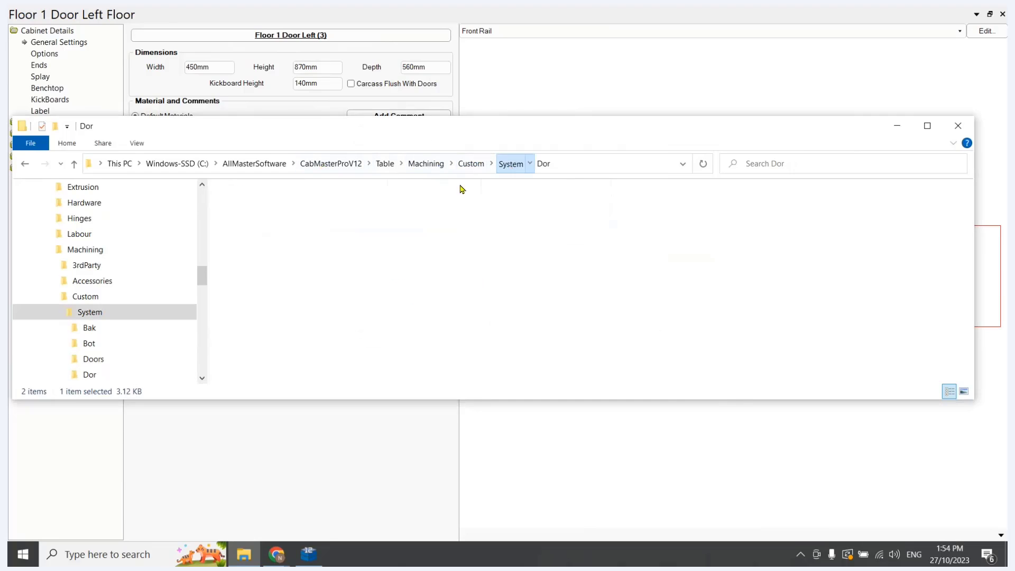
{"action": "double_click", "coordinate": [242, 377]}
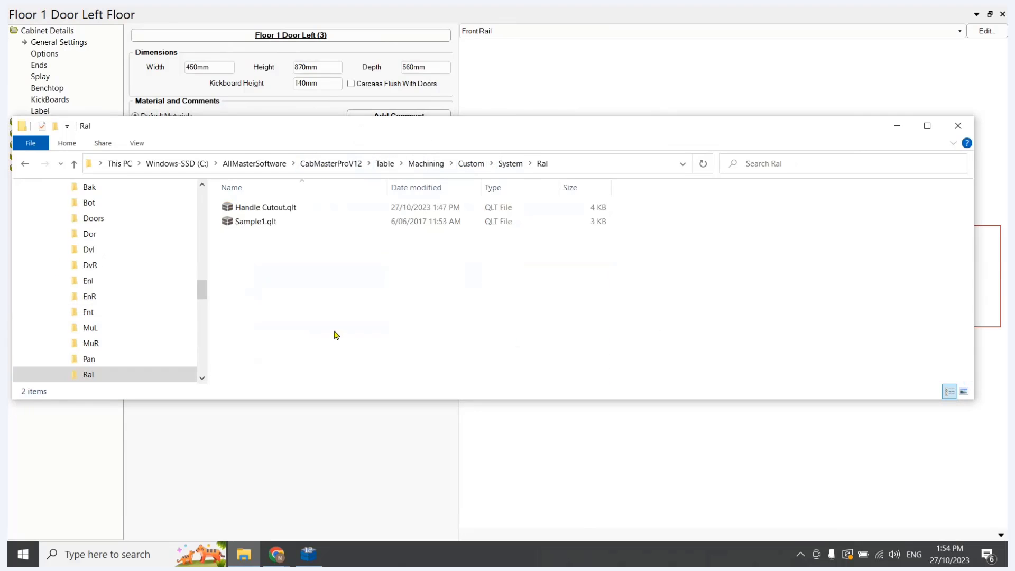
{"action": "key", "text": "ctrl+v"}
{"action": "left_click", "coordinate": [430, 233]}
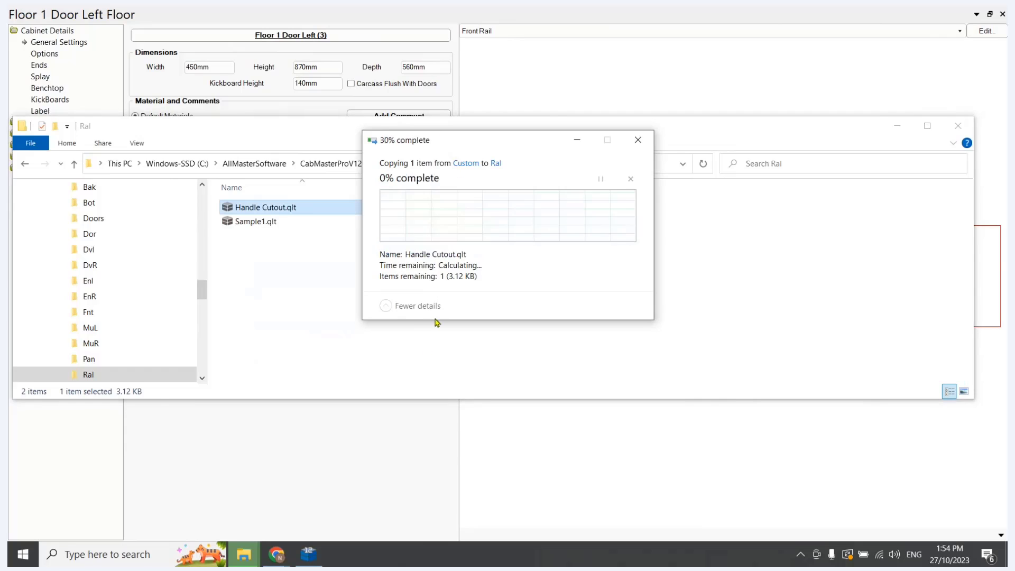
Switch back to CabMaster and re-import and recalculate the job with the updated tables
{"action": "left_click", "coordinate": [495, 69]}
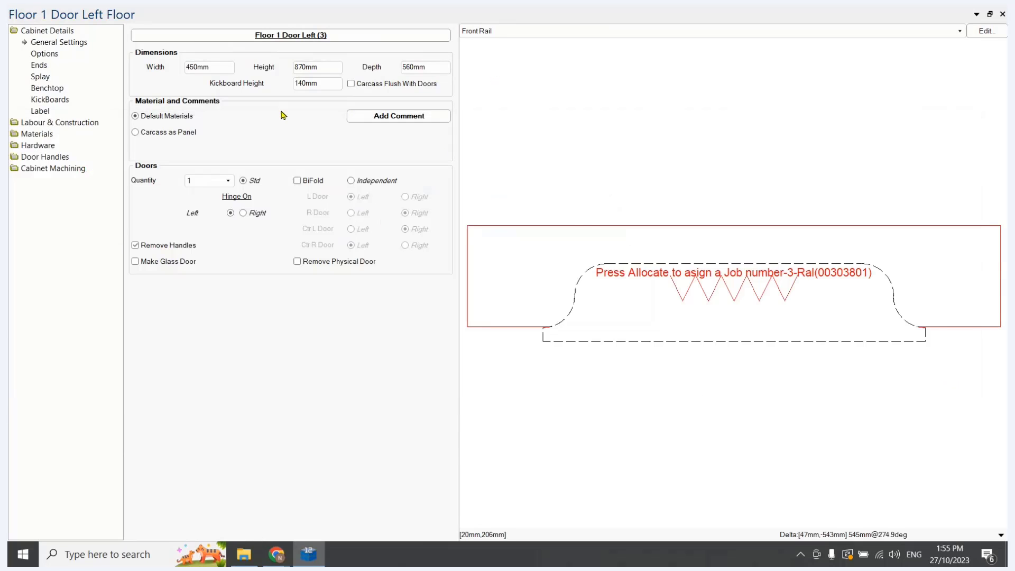
{"action": "key", "text": "F5"}
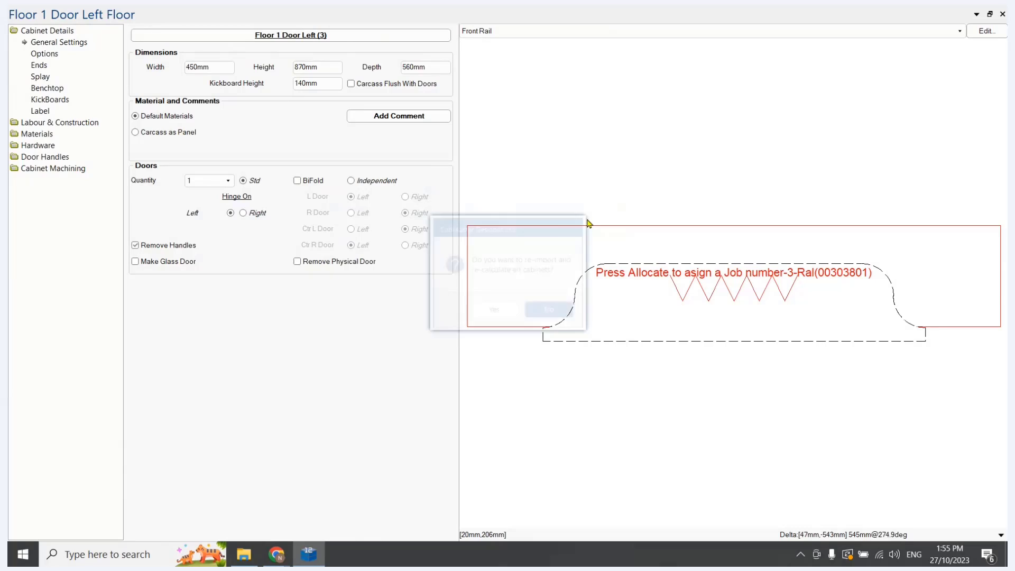
{"action": "key", "text": "Left"}
{"action": "key", "text": "Return"}
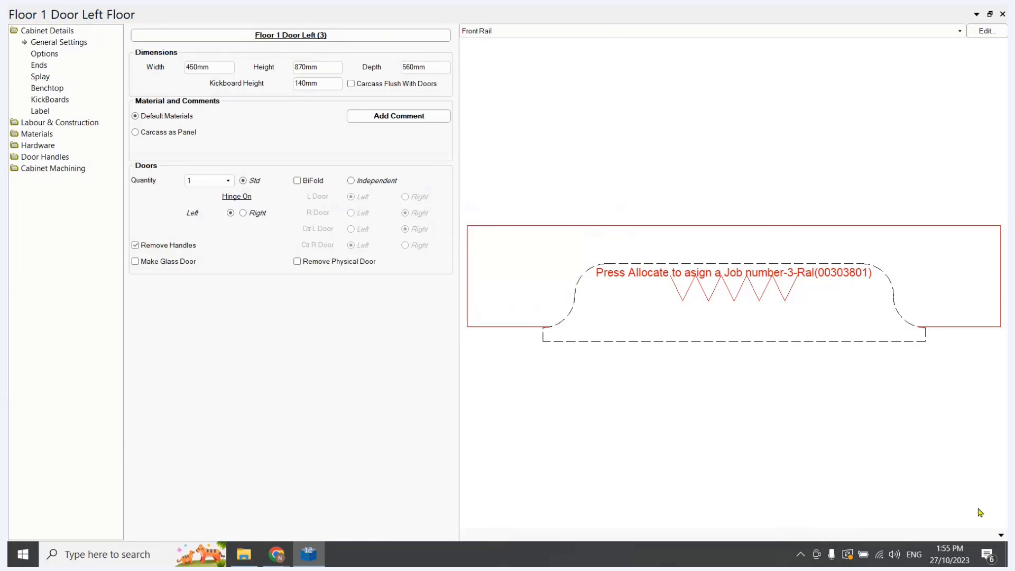
Show the Floor 1 Door Left cabinet in 3D Wireframe, inspect its handle cutout, and close the cabinet editor
{"action": "left_click", "coordinate": [1001, 535]}
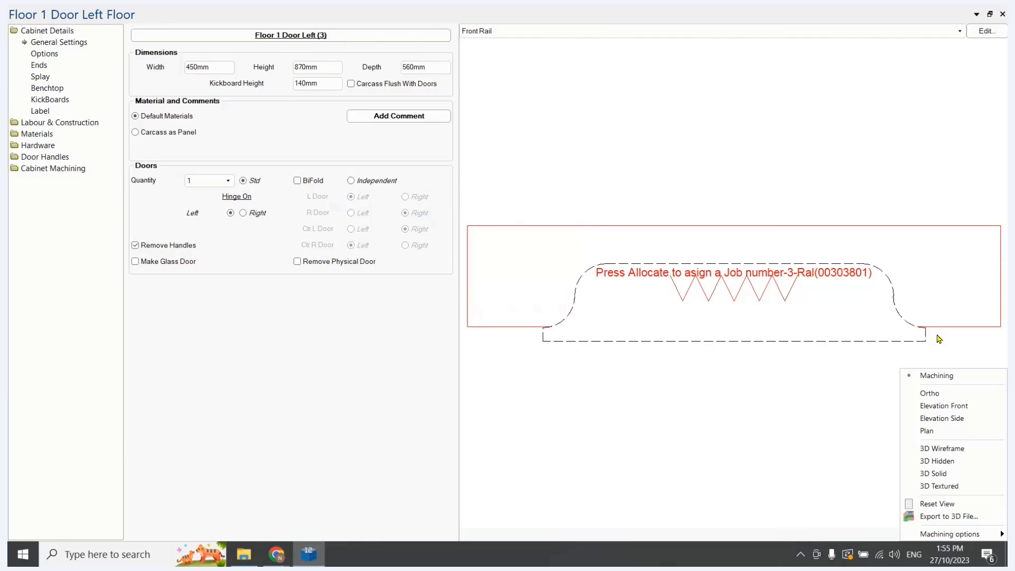
{"action": "left_click", "coordinate": [945, 449]}
{"action": "left_click_drag", "start_coordinate": [748, 353], "coordinate": [867, 317]}
{"action": "left_click", "coordinate": [1002, 14]}
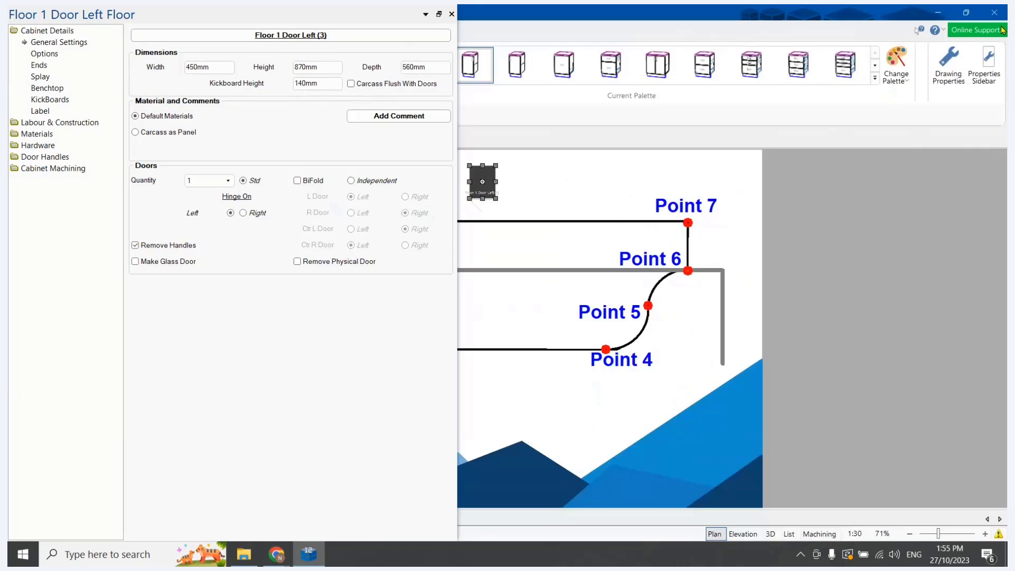
Check the system tables assigned to the Rail and Door parts in the drawing properties and close the dialog
{"action": "left_click", "coordinate": [954, 62]}
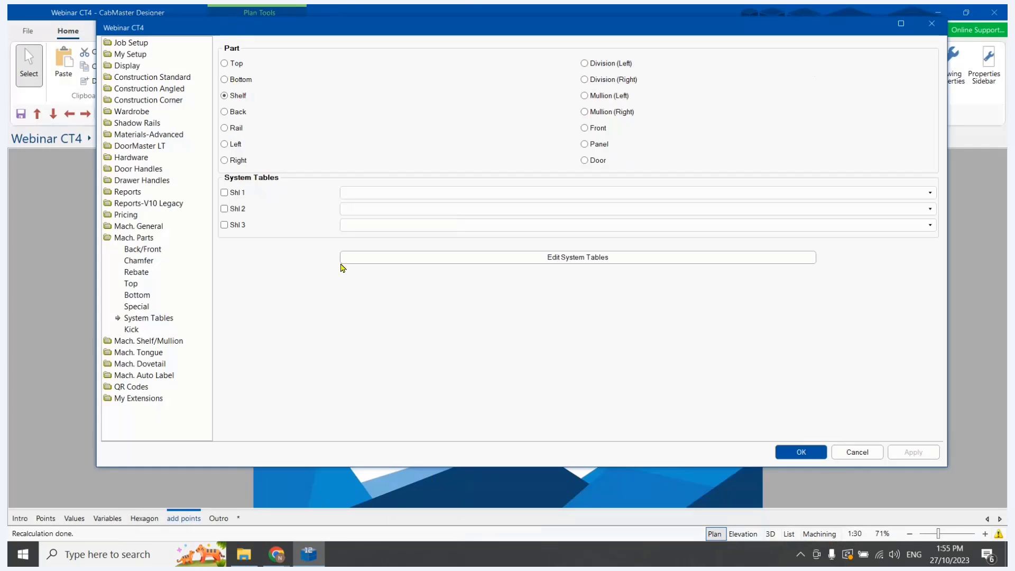
{"action": "left_click", "coordinate": [224, 129]}
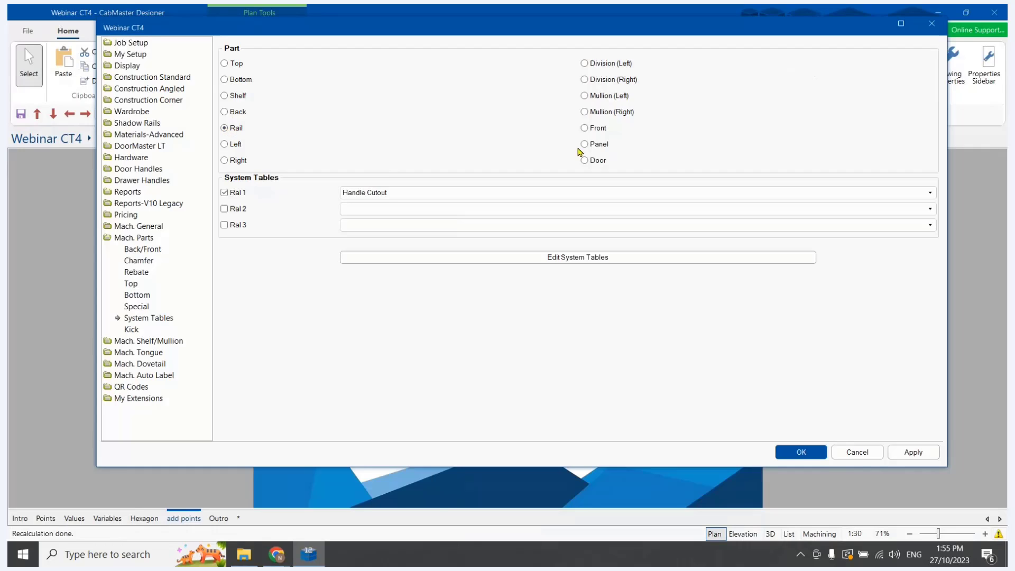
{"action": "left_click", "coordinate": [584, 160]}
{"action": "left_click", "coordinate": [932, 24]}
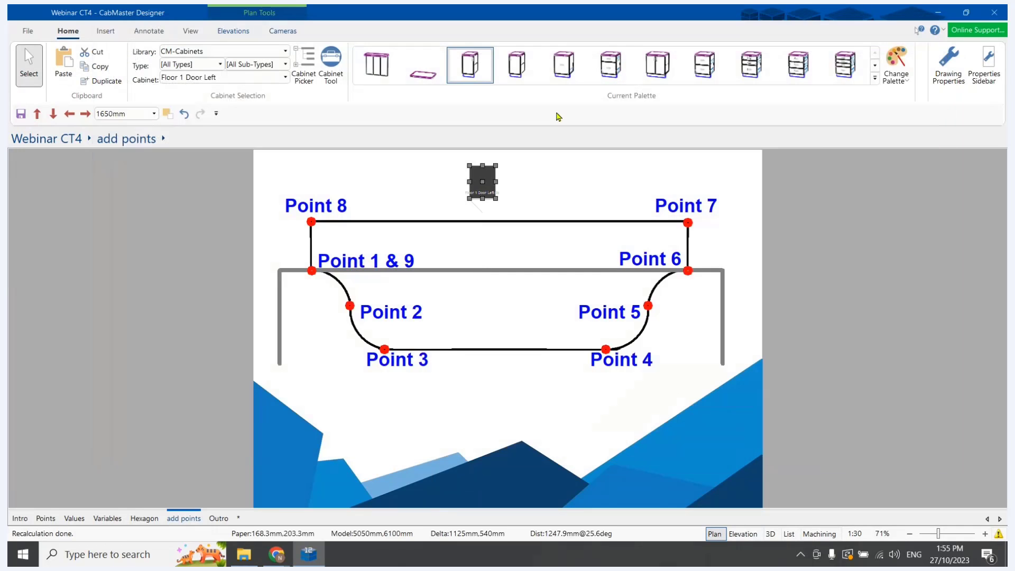
Place a Floor 2 Drawer cabinet in the plan beside the single-door cabinet and open it for editing
{"action": "left_click", "coordinate": [704, 65]}
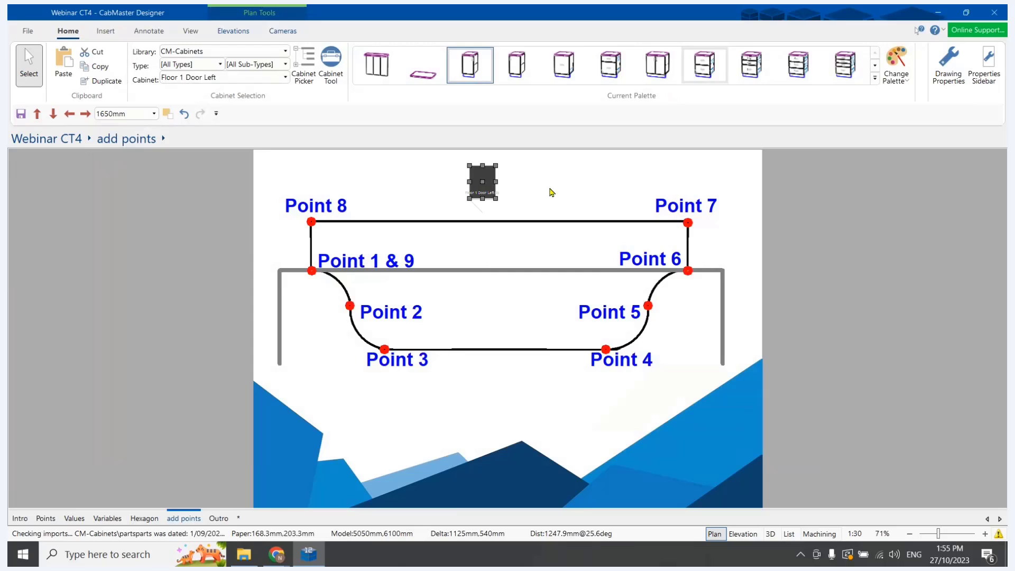
{"action": "left_click", "coordinate": [33, 66]}
{"action": "double_click", "coordinate": [575, 187]}
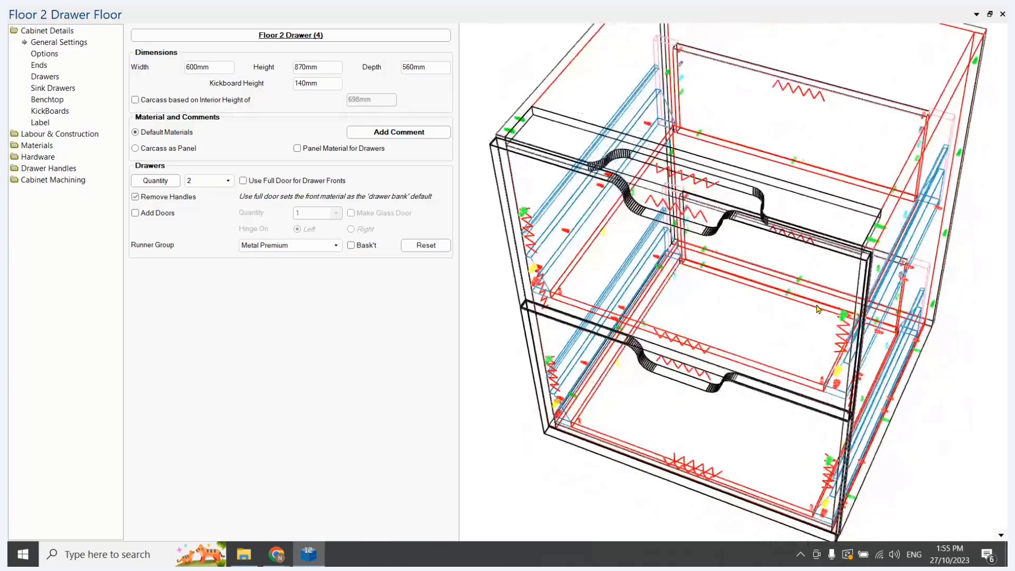
Open the drawer cabinet's local properties and set the handle cutout Width to 400 mm
{"action": "left_click", "coordinate": [67, 30]}
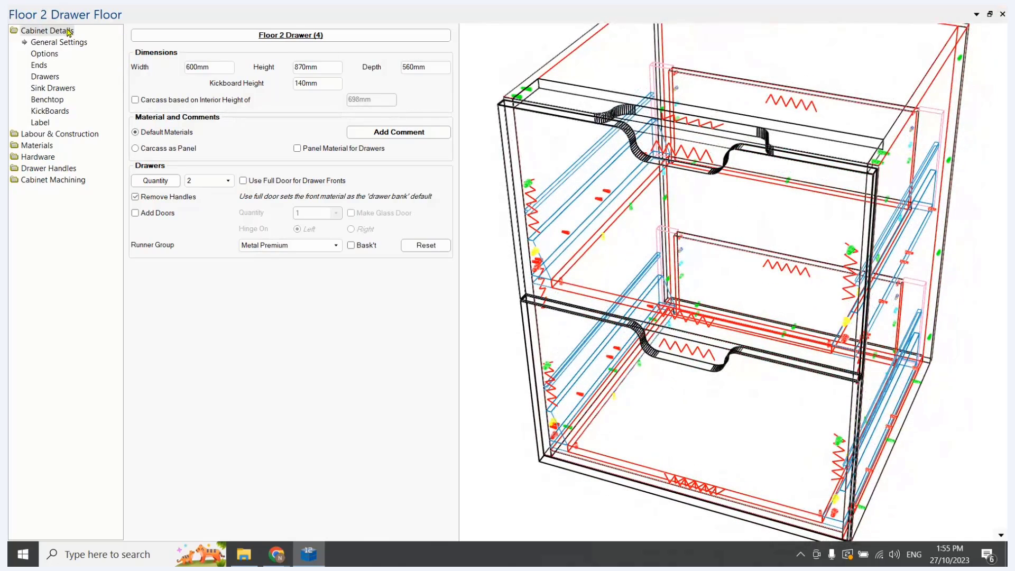
{"action": "left_click", "coordinate": [272, 36]}
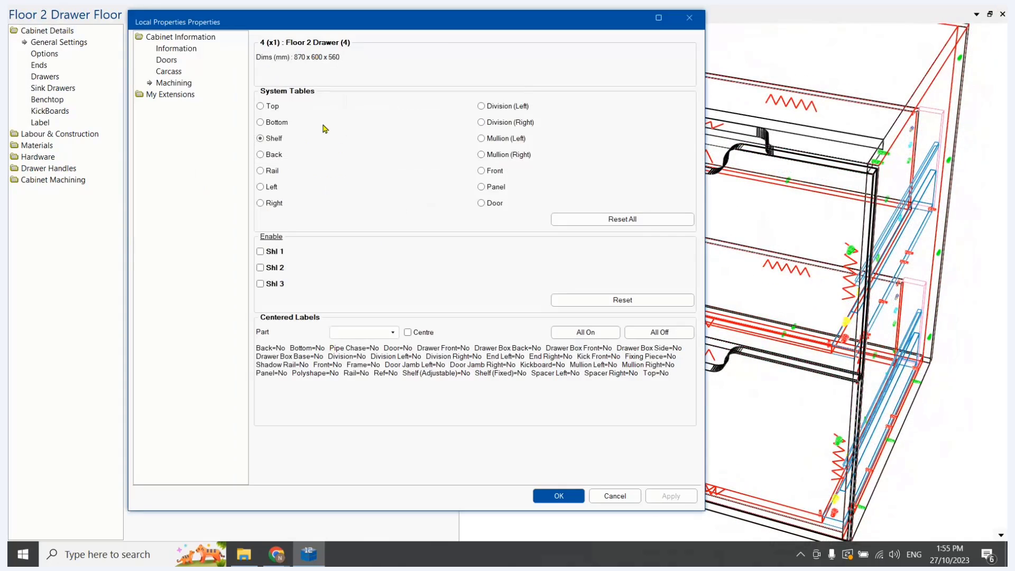
{"action": "left_click_drag", "start_coordinate": [233, 26], "coordinate": [184, 25]}
{"action": "left_click", "coordinate": [129, 48]}
{"action": "double_click", "coordinate": [458, 206]}
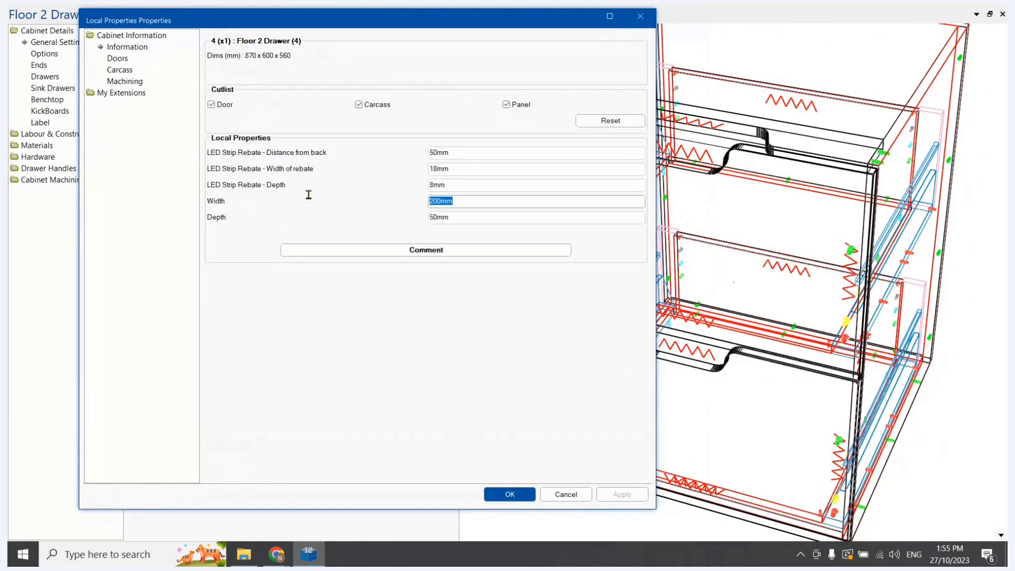
{"action": "type", "text": "400m"}
Set the drawer cabinet's handle cutout Depth to 25 mm and accept the local properties
{"action": "left_click", "coordinate": [454, 220]}
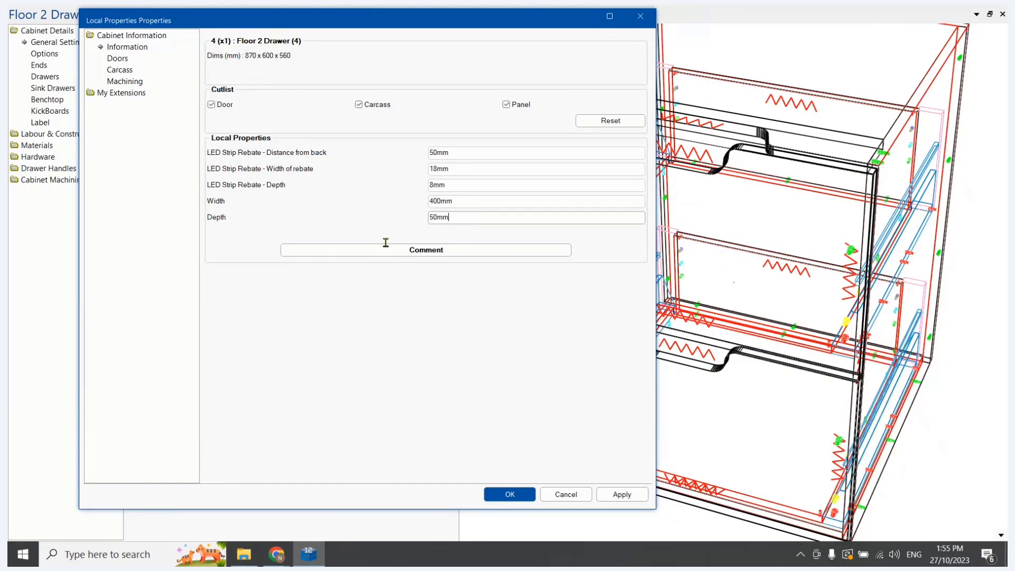
{"action": "left_click_drag", "start_coordinate": [448, 217], "coordinate": [374, 225]}
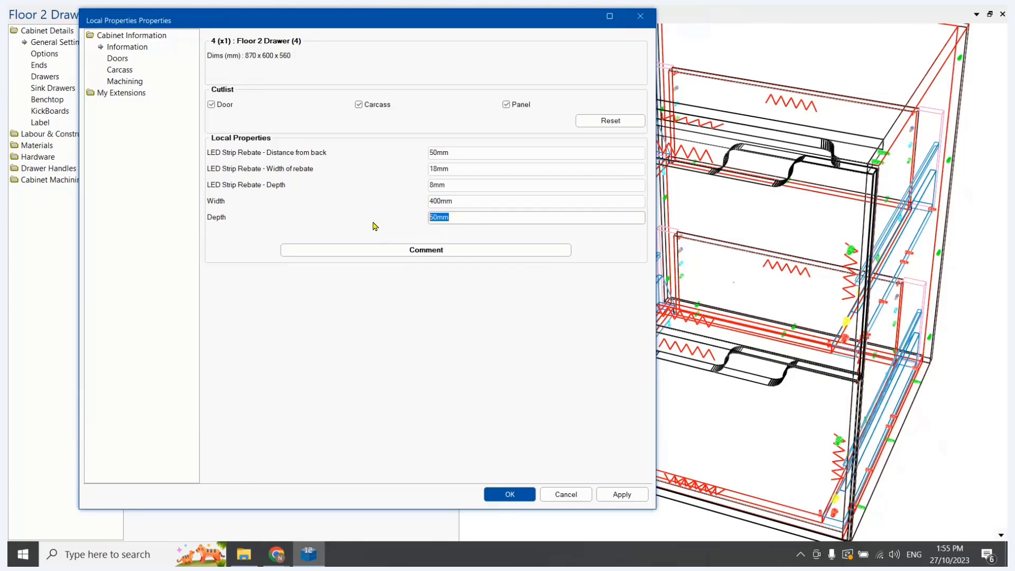
{"action": "type", "text": "2"}
{"action": "type", "text": "mm"}
{"action": "left_click", "coordinate": [381, 249]}
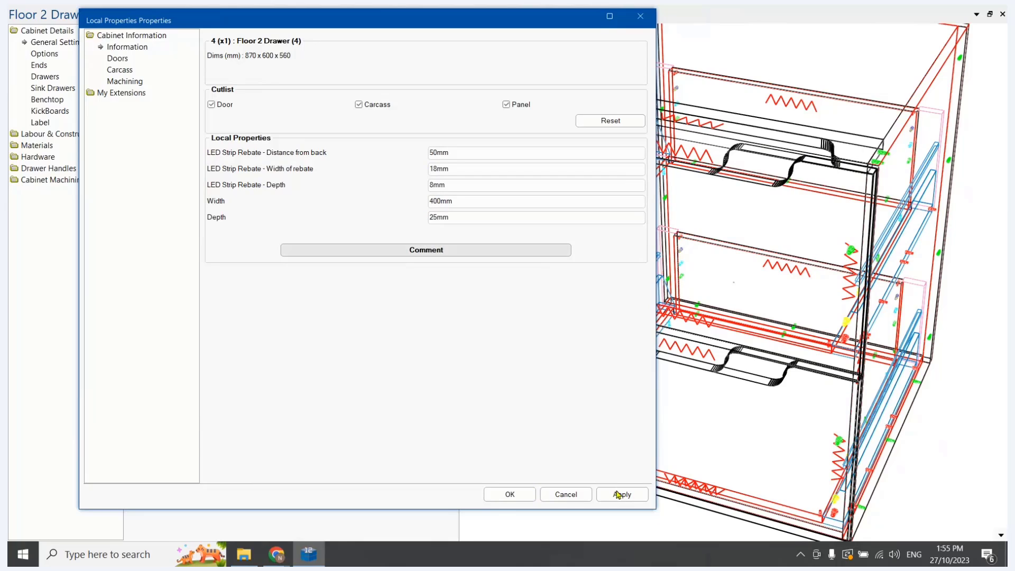
{"action": "left_click", "coordinate": [528, 494]}
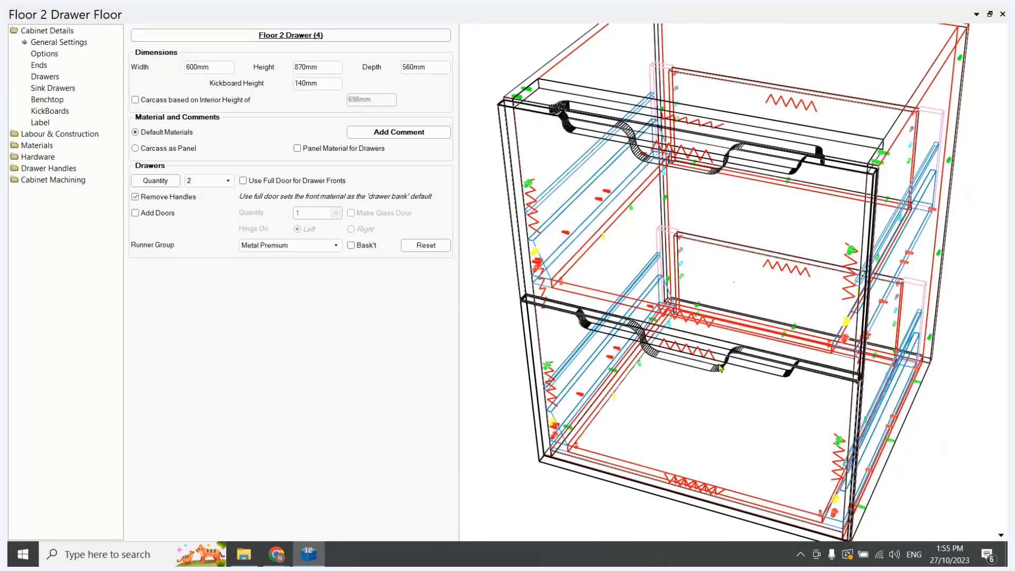
Inspect the handle cutouts on the drawer fronts and top rail in 3D, and close the drawer cabinet's editor
{"action": "left_click_drag", "start_coordinate": [719, 368], "coordinate": [564, 436]}
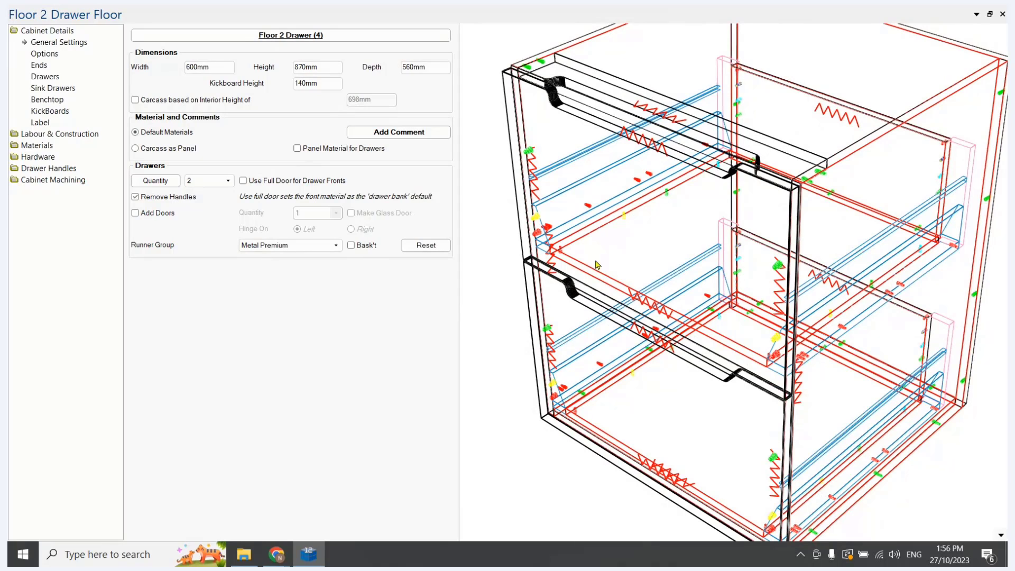
{"action": "left_click_drag", "start_coordinate": [595, 261], "coordinate": [551, 201]}
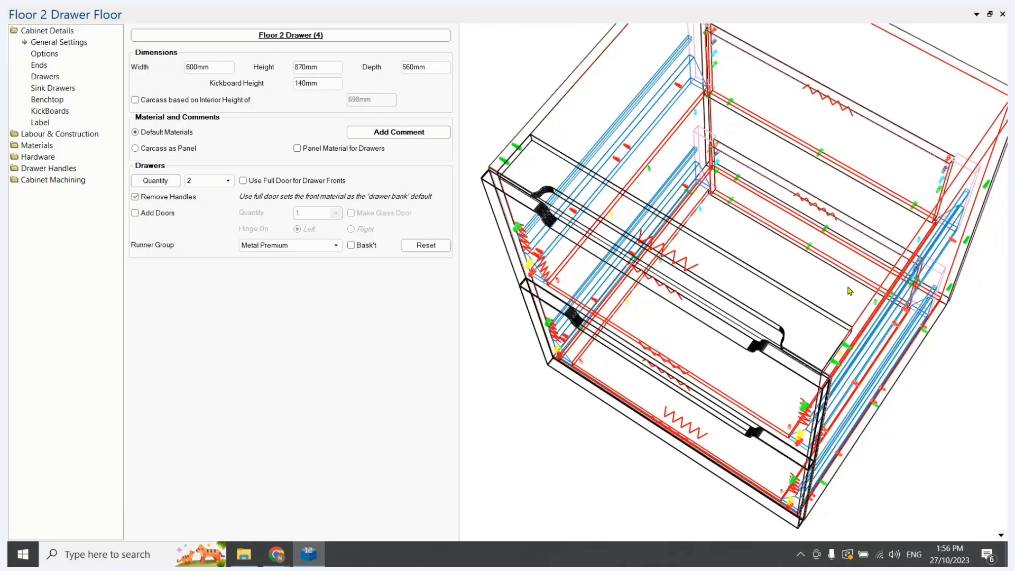
{"action": "left_click", "coordinate": [1001, 14]}
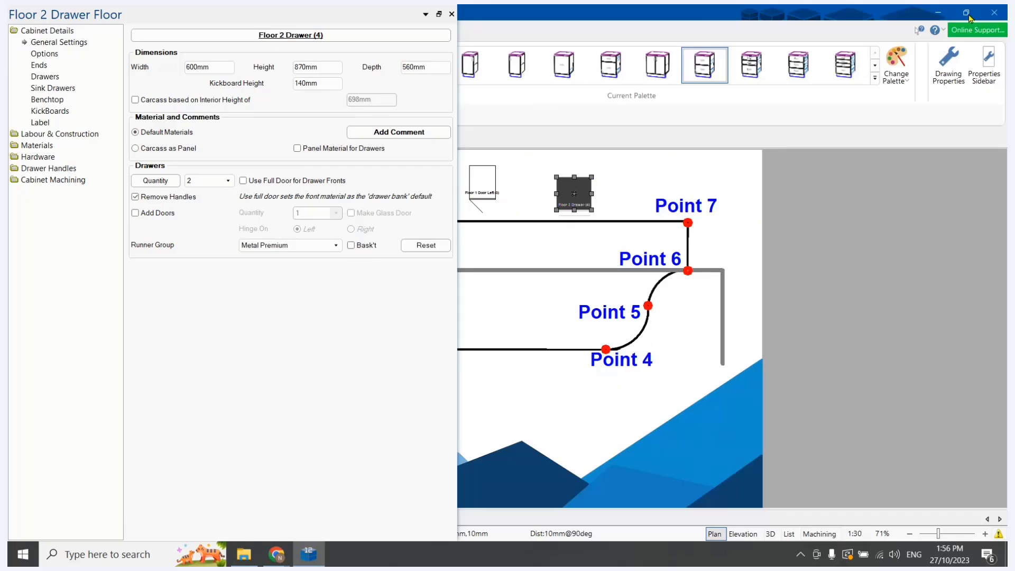
Open the Floor 2 Door cabinet tool, inspect the handle cutouts on its doors and rail, and close it
{"action": "double_click", "coordinate": [659, 70]}
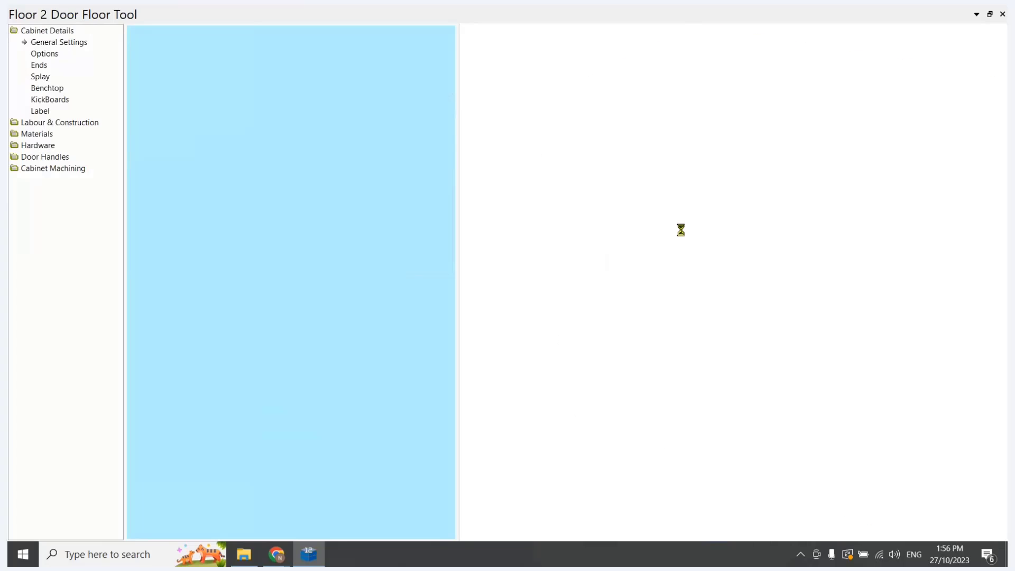
{"action": "left_click_drag", "start_coordinate": [688, 238], "coordinate": [820, 170]}
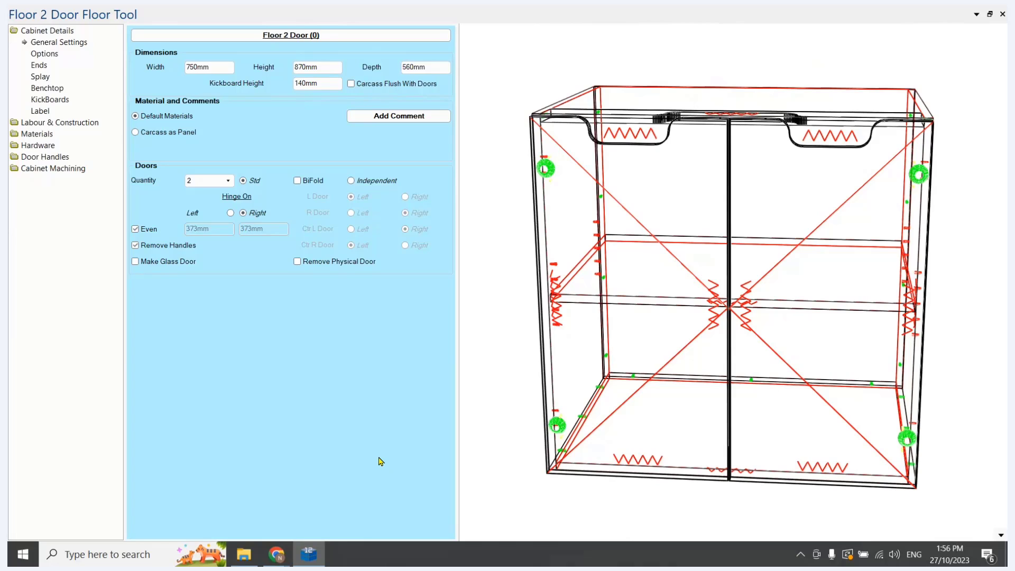
{"action": "left_click", "coordinate": [1002, 14]}
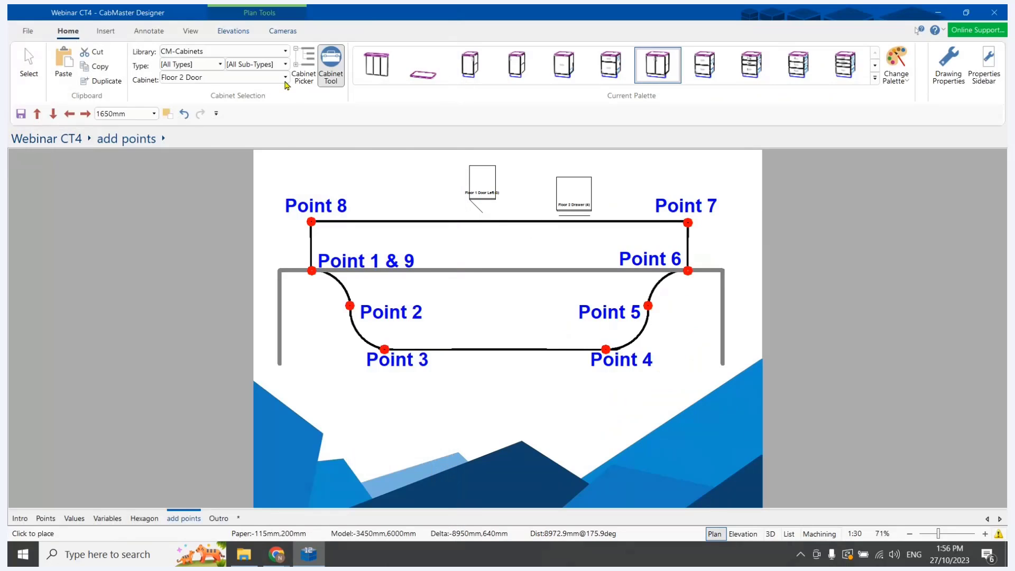
Place a Tall 1 Door Left cabinet on the add points plan, to the left of the Floor 1 Door Left cabinet
{"action": "left_click", "coordinate": [285, 78]}
{"action": "scroll", "coordinate": [222, 200], "scroll_direction": "down", "scroll_amount": 10}
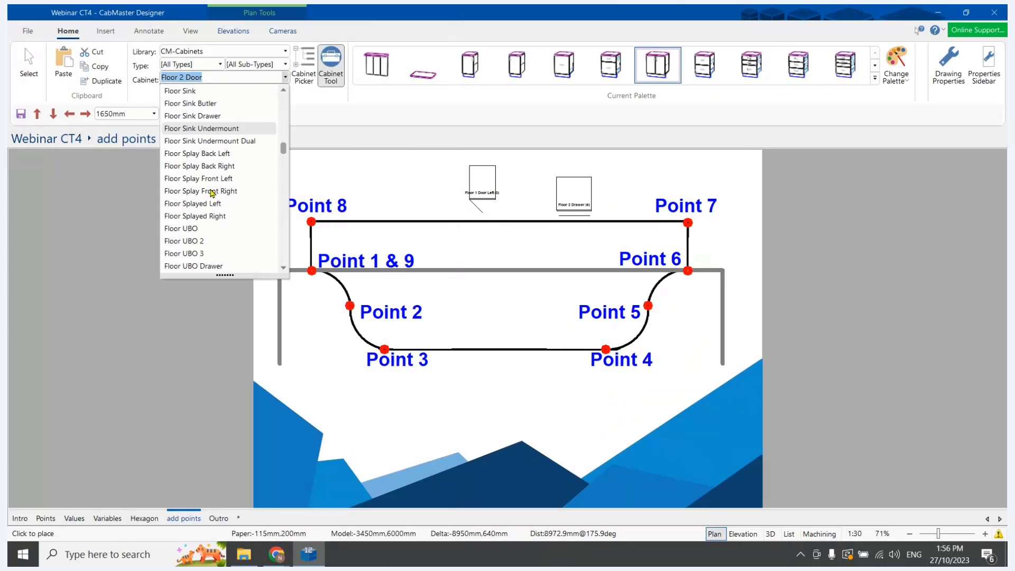
{"action": "scroll", "coordinate": [211, 193], "scroll_direction": "down", "scroll_amount": 15}
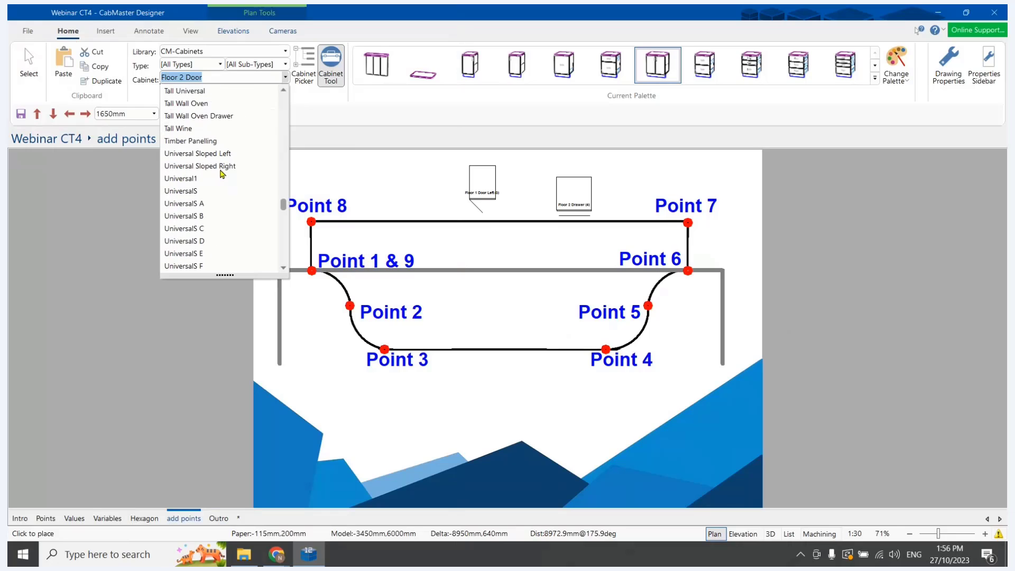
{"action": "scroll", "coordinate": [222, 180], "scroll_direction": "down", "scroll_amount": 12}
{"action": "scroll", "coordinate": [233, 196], "scroll_direction": "up", "scroll_amount": 8}
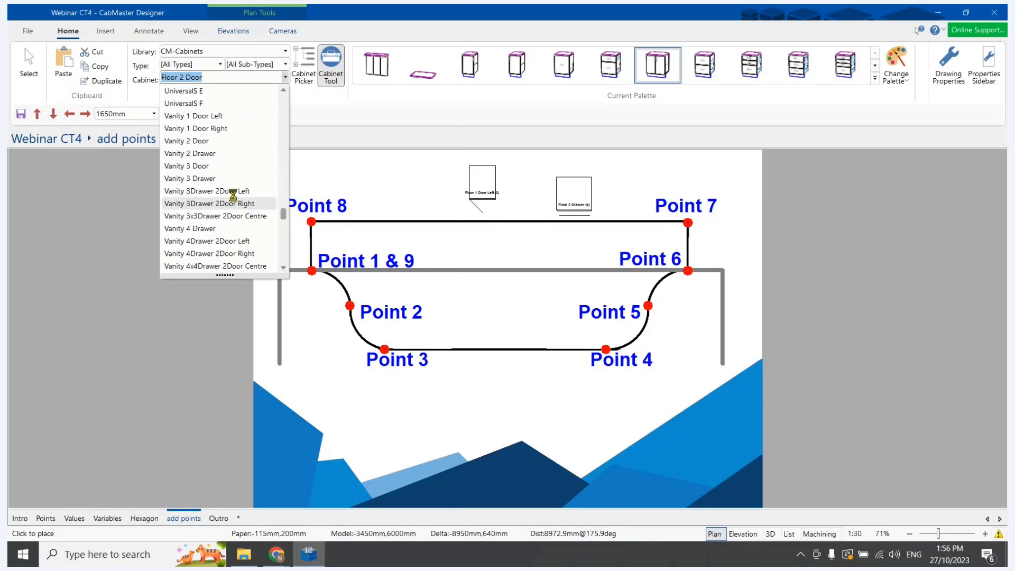
{"action": "scroll", "coordinate": [233, 196], "scroll_direction": "up", "scroll_amount": 10}
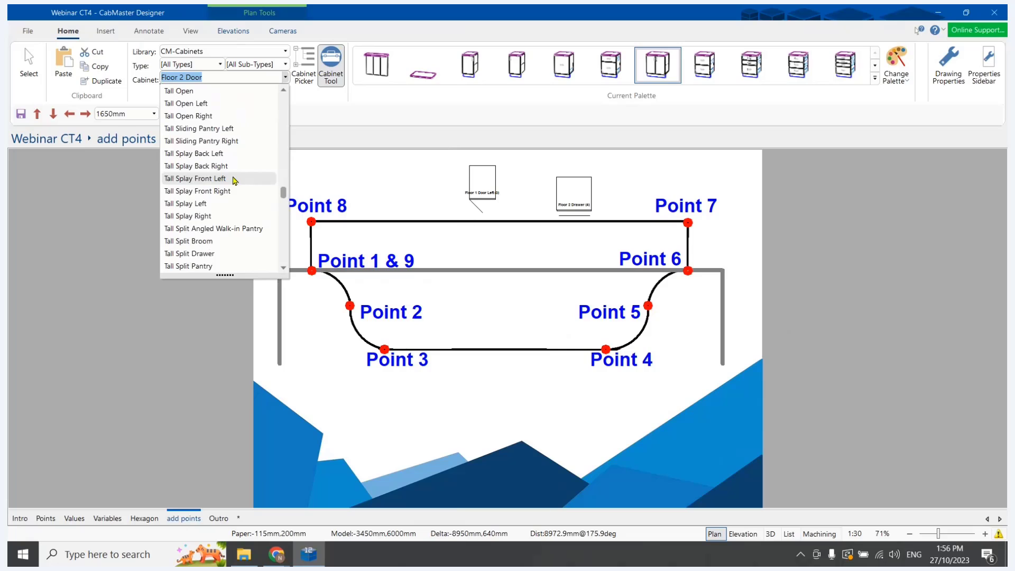
{"action": "scroll", "coordinate": [214, 228], "scroll_direction": "down", "scroll_amount": 2}
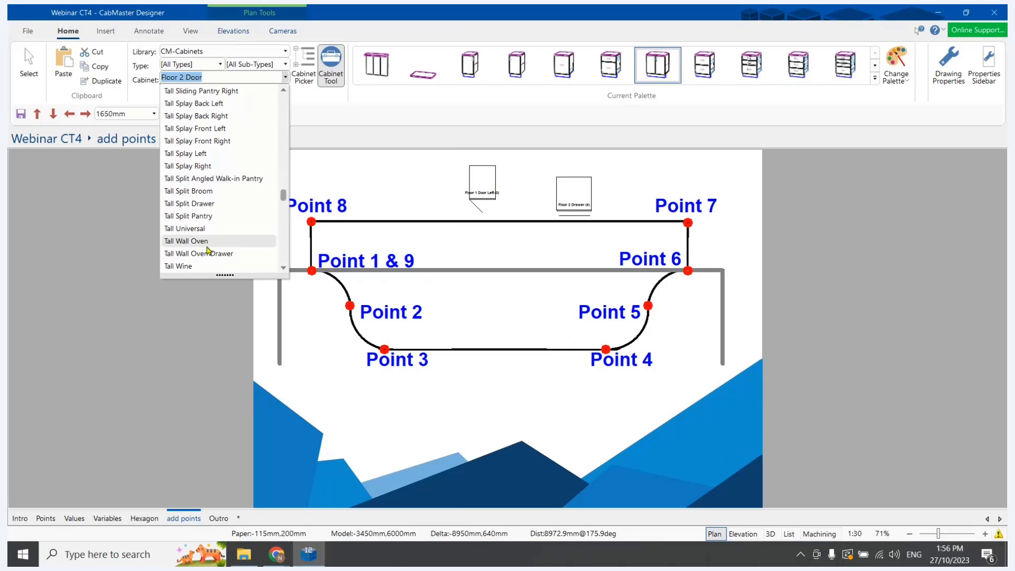
{"action": "scroll", "coordinate": [211, 233], "scroll_direction": "up", "scroll_amount": 6}
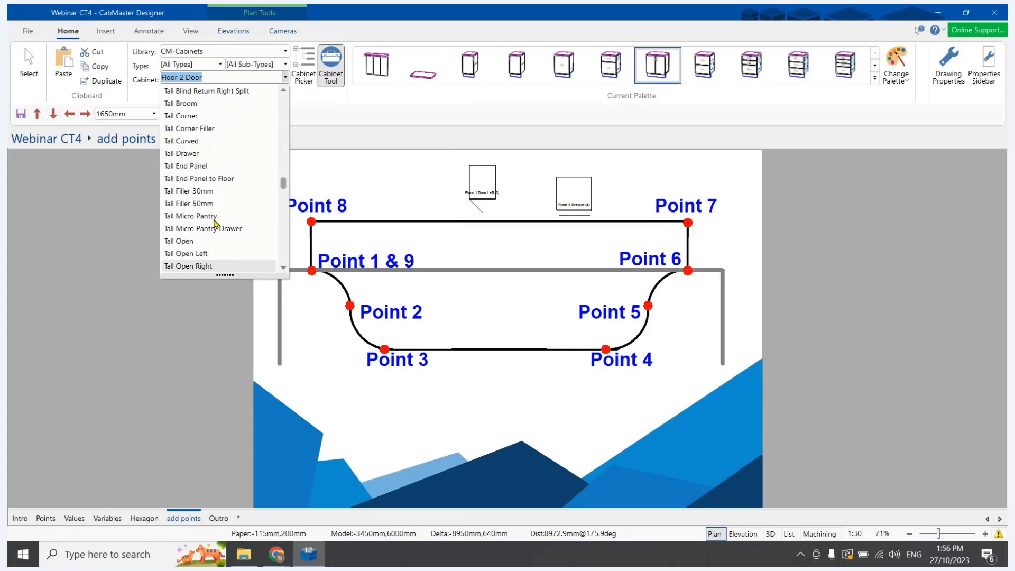
{"action": "scroll", "coordinate": [215, 221], "scroll_direction": "up", "scroll_amount": 8}
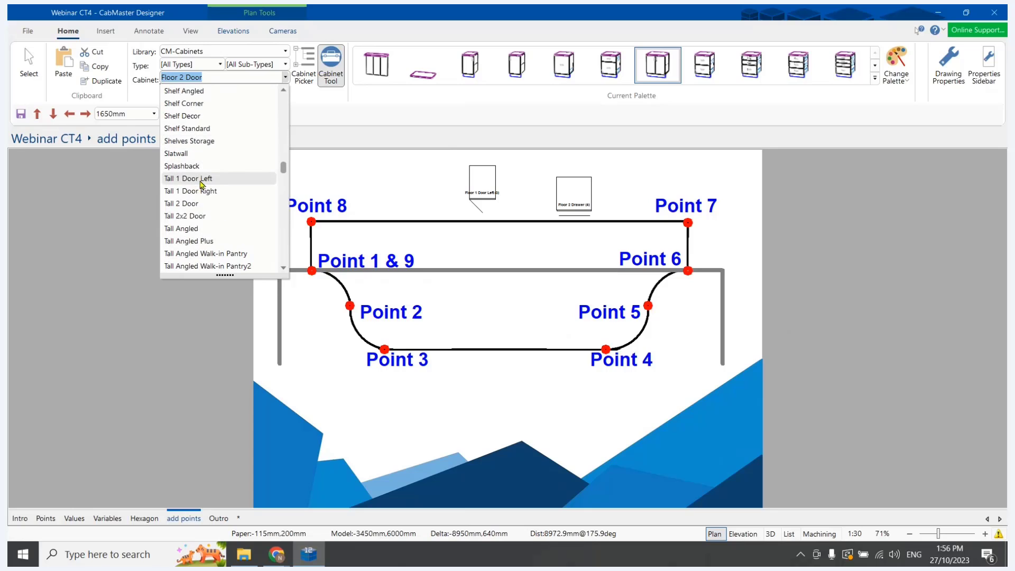
{"action": "left_click", "coordinate": [200, 180]}
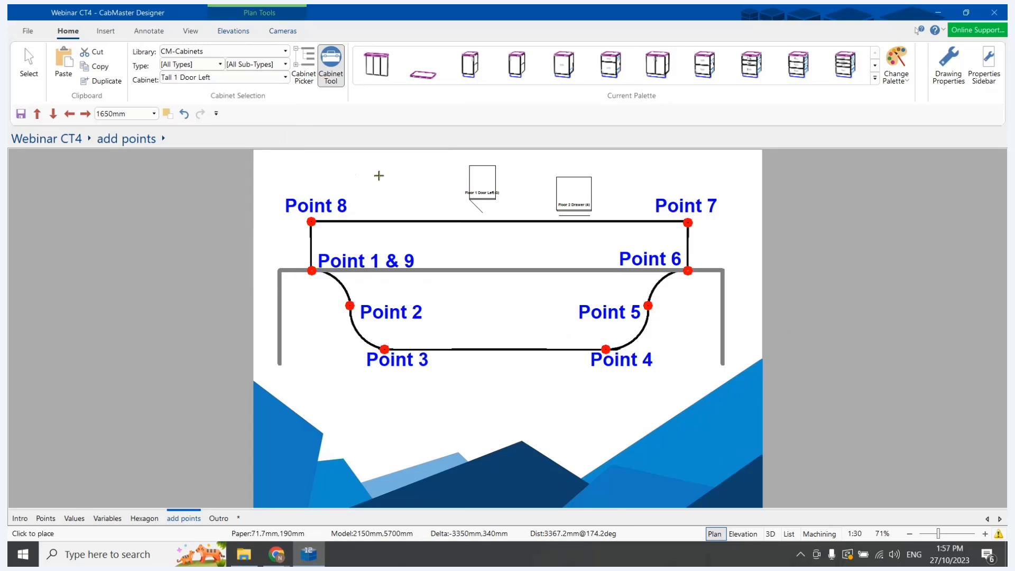
{"action": "left_click", "coordinate": [379, 176]}
{"action": "left_click", "coordinate": [34, 76]}
Inspect the Tall 1 Door Left cabinet's door and carcass in its 3D editor, and return to the drawing to show the Outro page
{"action": "left_click", "coordinate": [386, 184]}
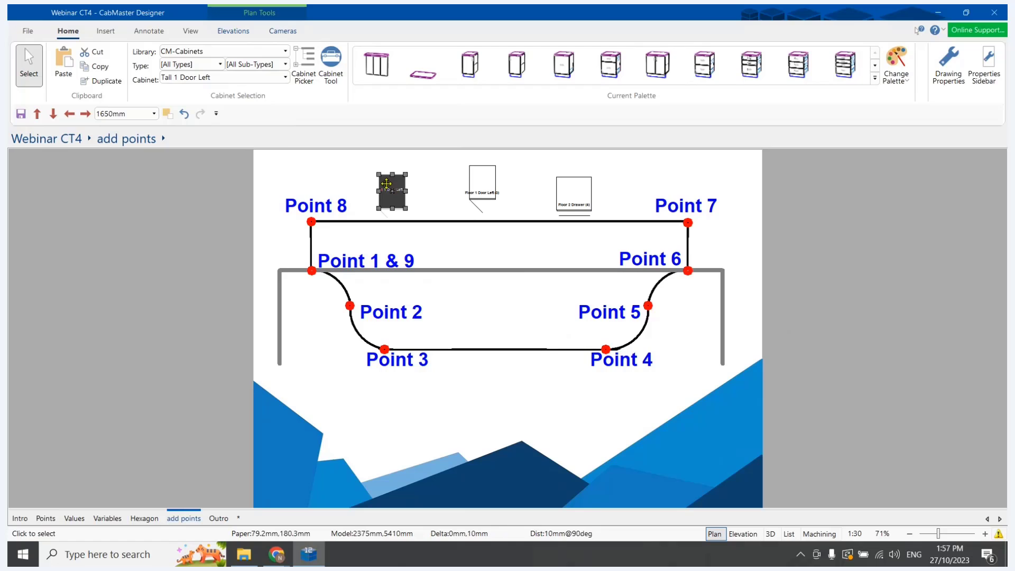
{"action": "double_click", "coordinate": [388, 184]}
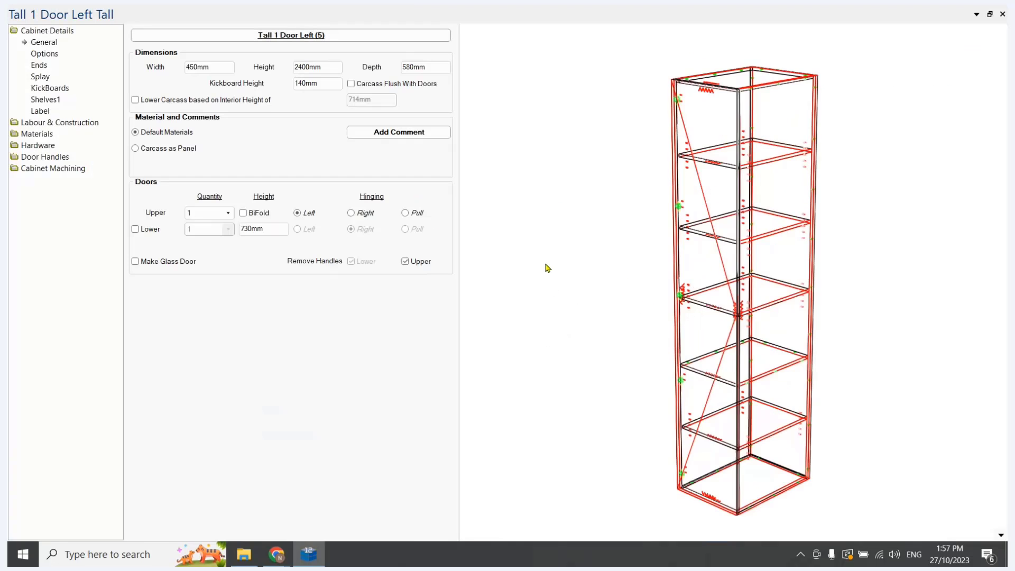
{"action": "left_click_drag", "start_coordinate": [546, 263], "coordinate": [698, 338]}
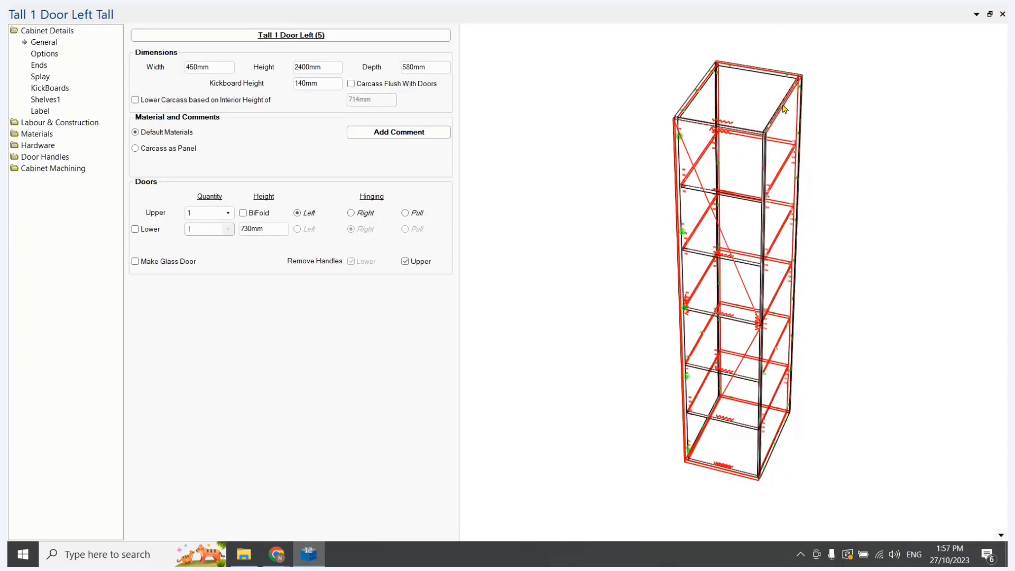
{"action": "left_click", "coordinate": [1002, 14]}
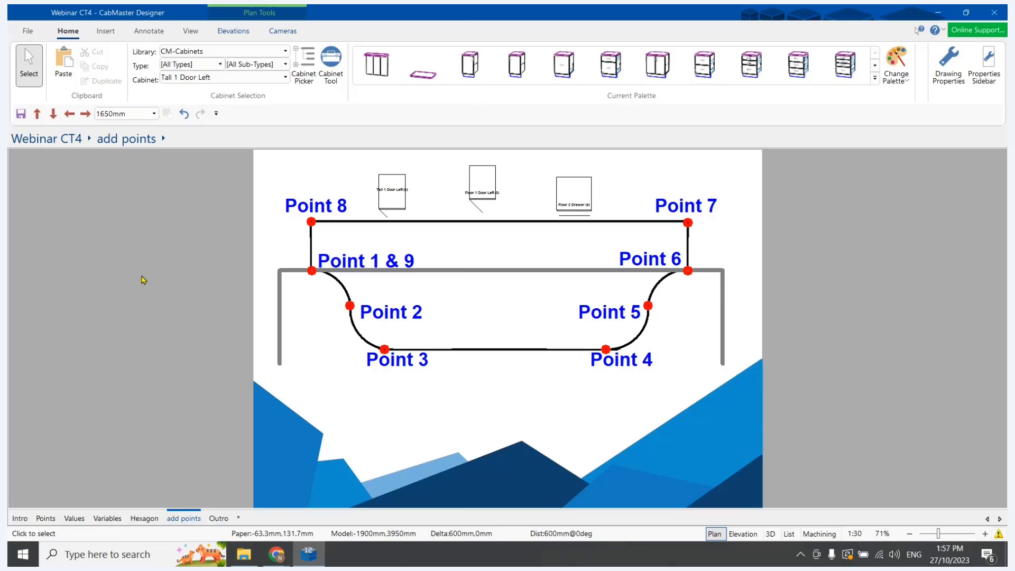
{"action": "left_click", "coordinate": [218, 520]}
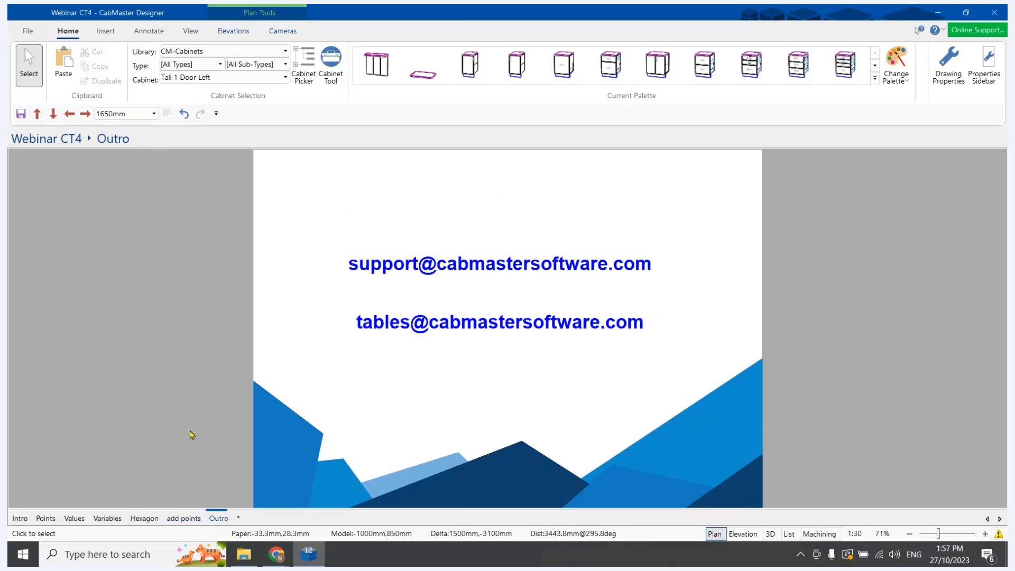